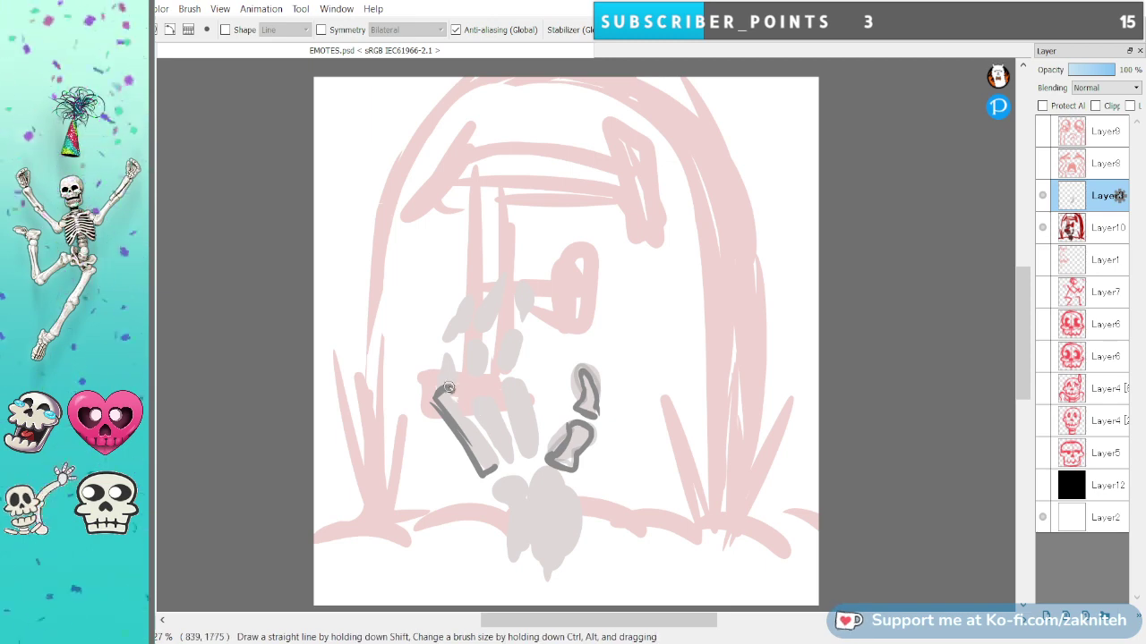
Outline the long hand bones and finger segments of the two leftmost fingers over the grey skeleton hand shapes.
mouse_move(452, 391)
mouse_down()
mouse_move(488, 459)
mouse_move(484, 481)
mouse_up()
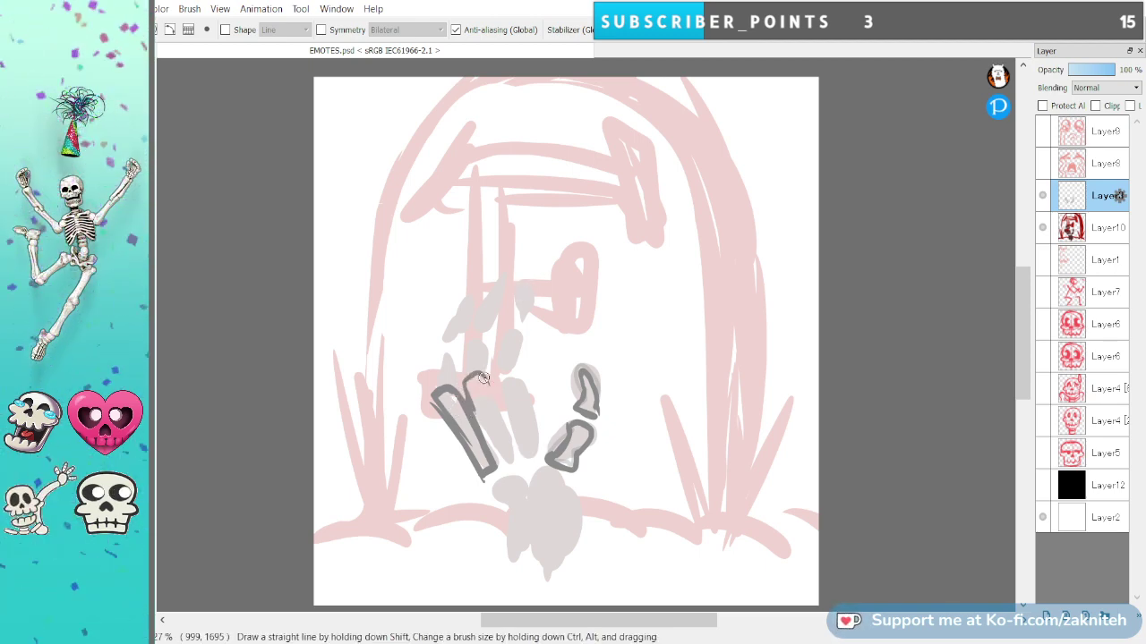
drag(483, 377, 509, 456)
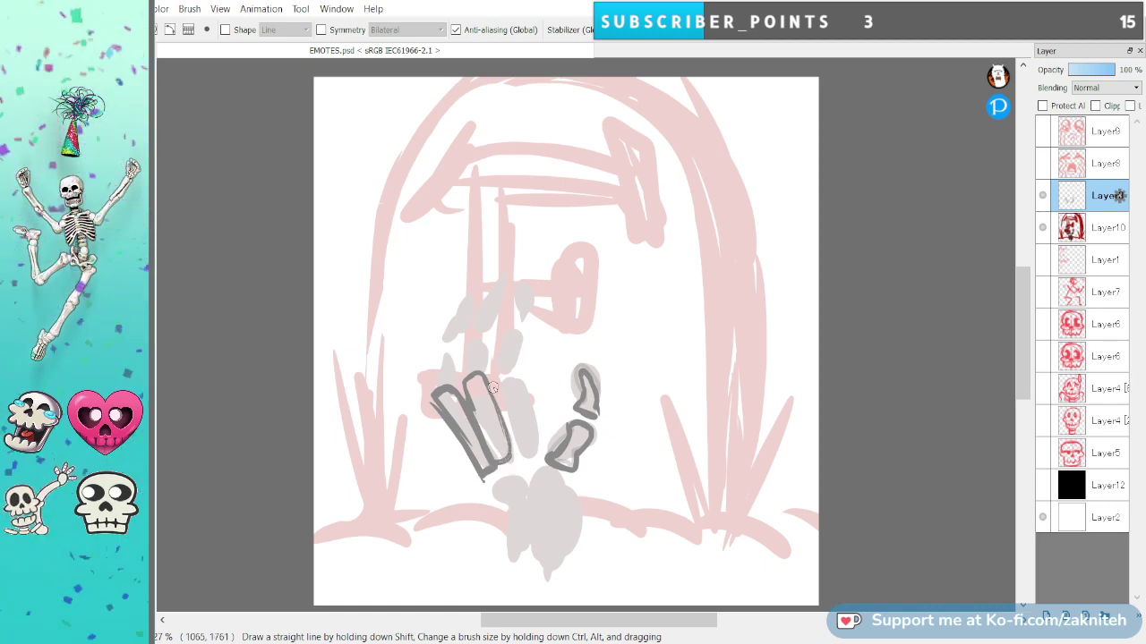
mouse_move(434, 383)
mouse_down()
mouse_move(455, 324)
mouse_move(452, 373)
mouse_move(437, 345)
mouse_up()
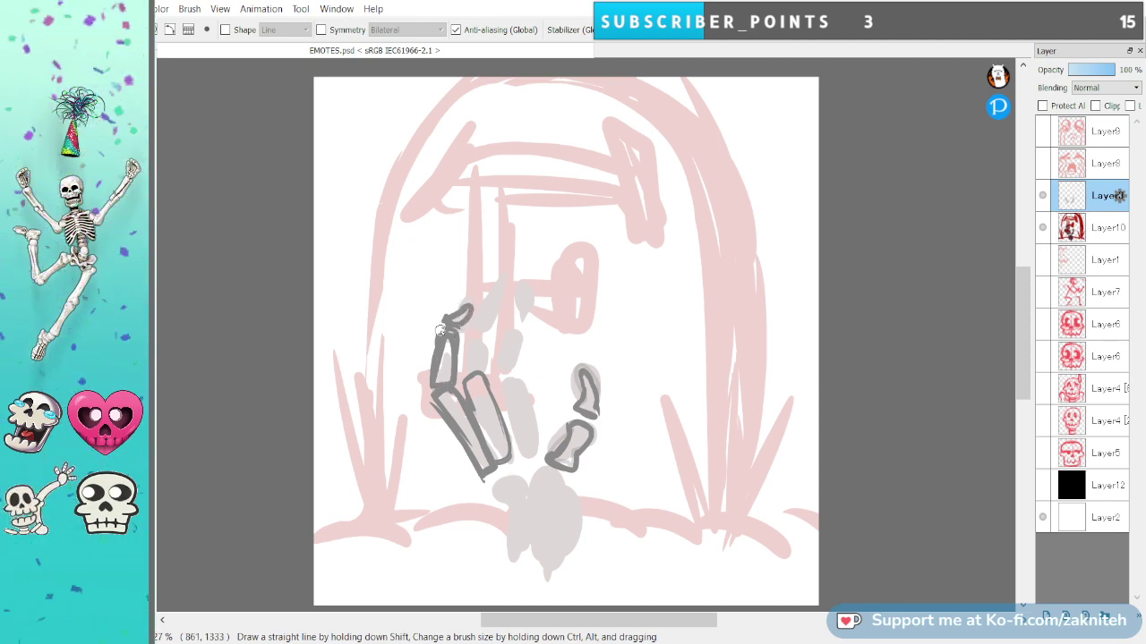
mouse_move(461, 376)
mouse_down()
mouse_move(493, 315)
mouse_move(482, 368)
mouse_move(460, 376)
mouse_up()
drag(476, 308, 498, 290)
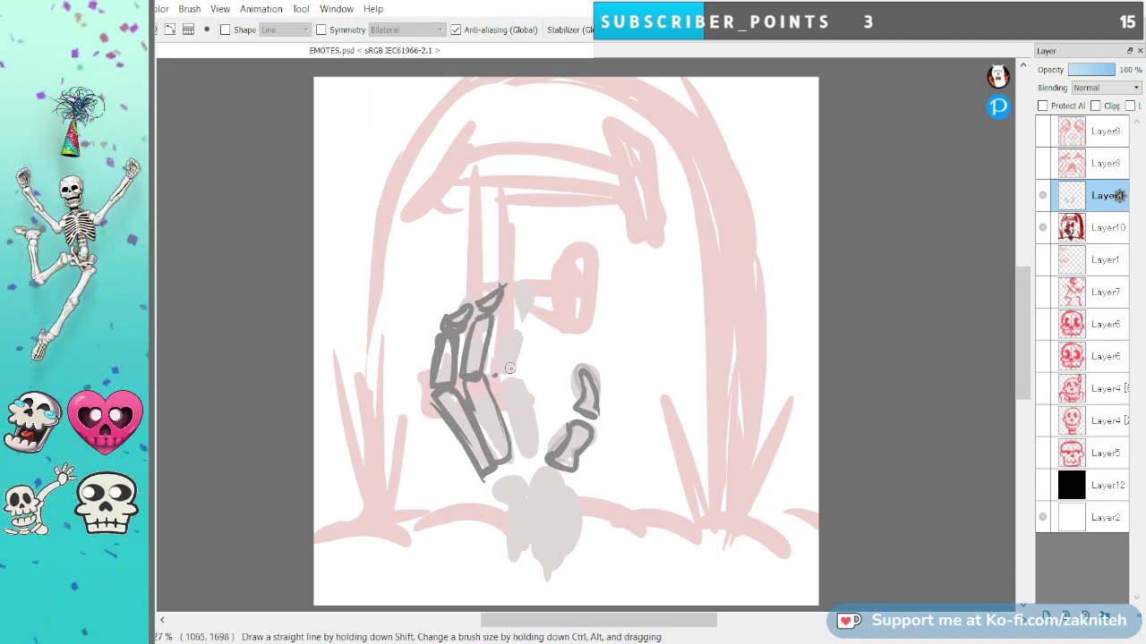
Outline the hand bones, finger segments and fingertips of the remaining two fingers beside the thumb.
mouse_move(495, 374)
mouse_down()
mouse_move(531, 445)
mouse_move(515, 469)
mouse_move(511, 447)
mouse_move(533, 434)
mouse_move(523, 383)
mouse_move(498, 406)
mouse_up()
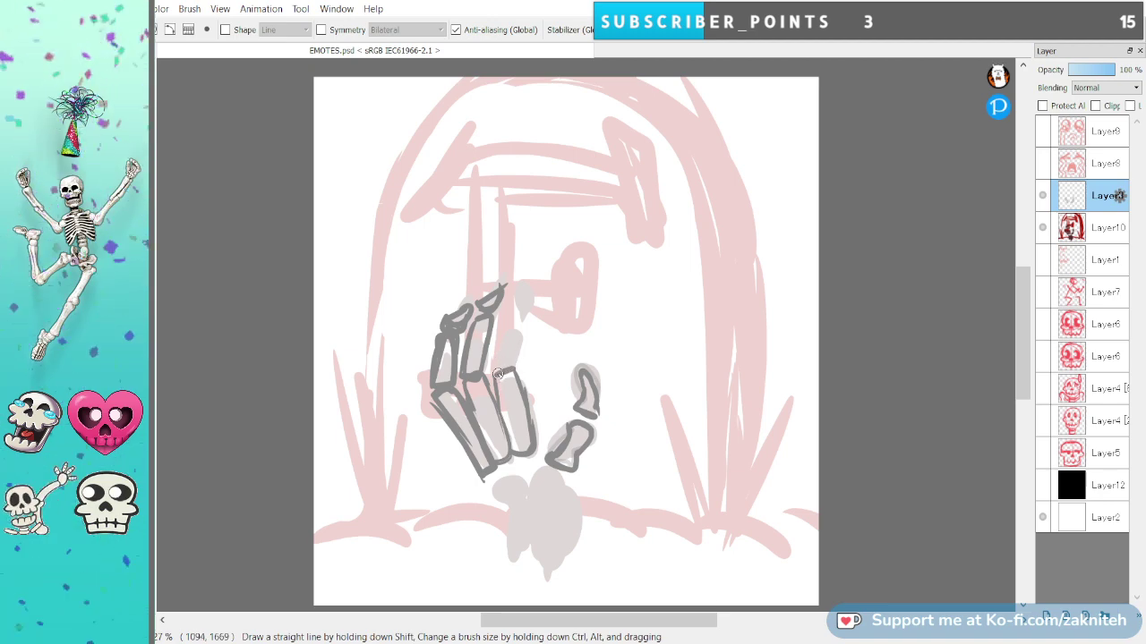
mouse_move(496, 348)
mouse_down()
mouse_move(510, 373)
mouse_move(521, 348)
mouse_move(511, 374)
mouse_move(503, 314)
mouse_move(521, 342)
mouse_move(520, 303)
mouse_move(506, 311)
mouse_move(544, 279)
mouse_move(518, 314)
mouse_up()
drag(528, 445, 539, 411)
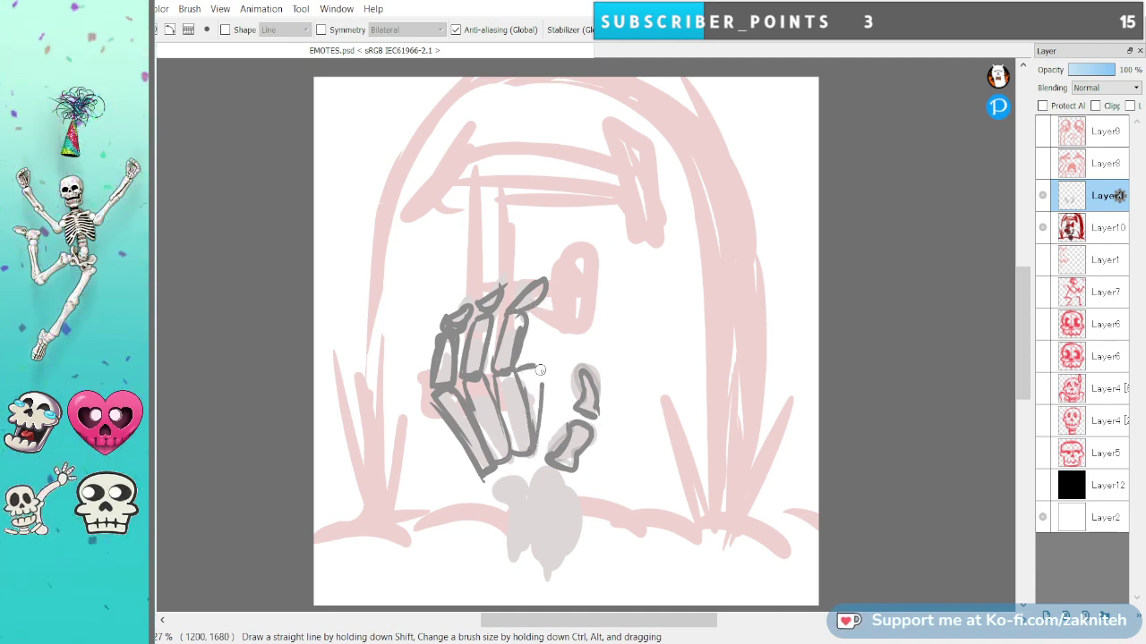
drag(540, 370, 543, 447)
mouse_move(529, 326)
mouse_down()
mouse_move(539, 351)
mouse_move(563, 304)
mouse_up()
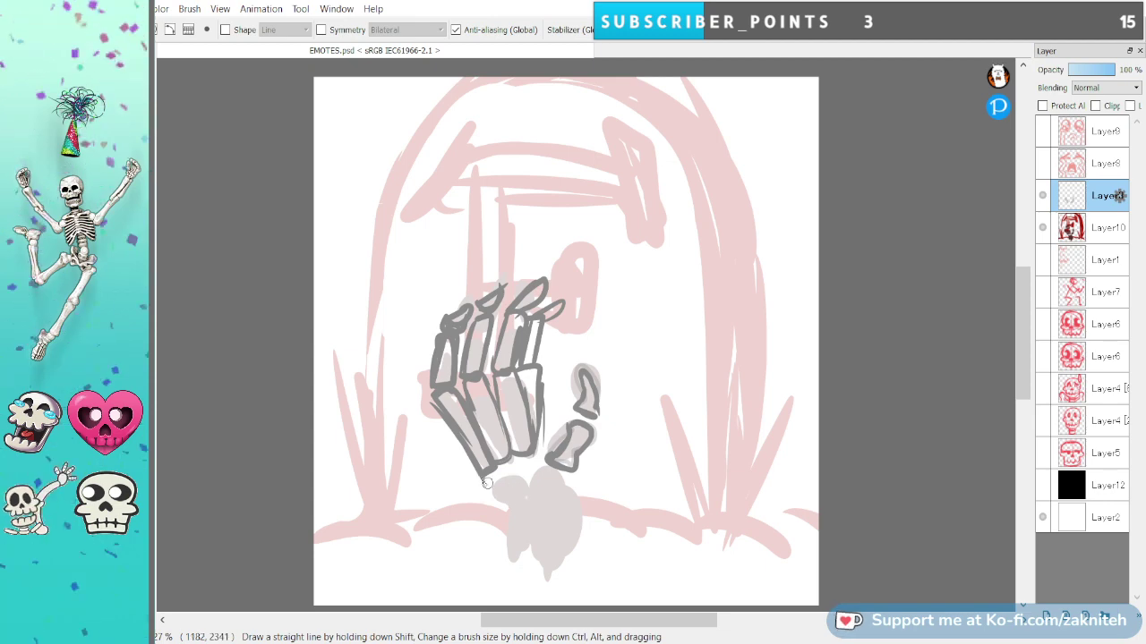
Draw a cluster of small rounded wrist bones beneath the fingers and outline the forearm bones below them.
mouse_move(497, 464)
mouse_down()
mouse_move(488, 498)
mouse_move(504, 477)
mouse_move(528, 479)
mouse_move(533, 459)
mouse_move(534, 475)
mouse_move(506, 492)
mouse_move(520, 469)
mouse_move(504, 495)
mouse_move(531, 467)
mouse_move(537, 499)
mouse_move(546, 455)
mouse_up()
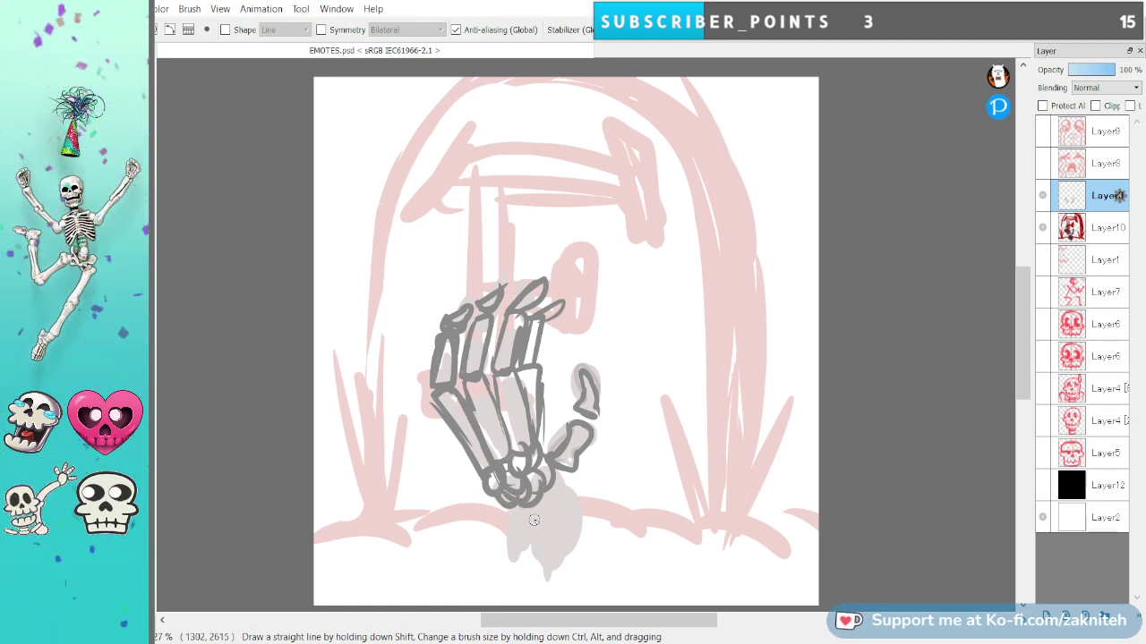
mouse_move(524, 511)
mouse_down()
mouse_move(505, 537)
mouse_move(510, 561)
mouse_move(553, 562)
mouse_up()
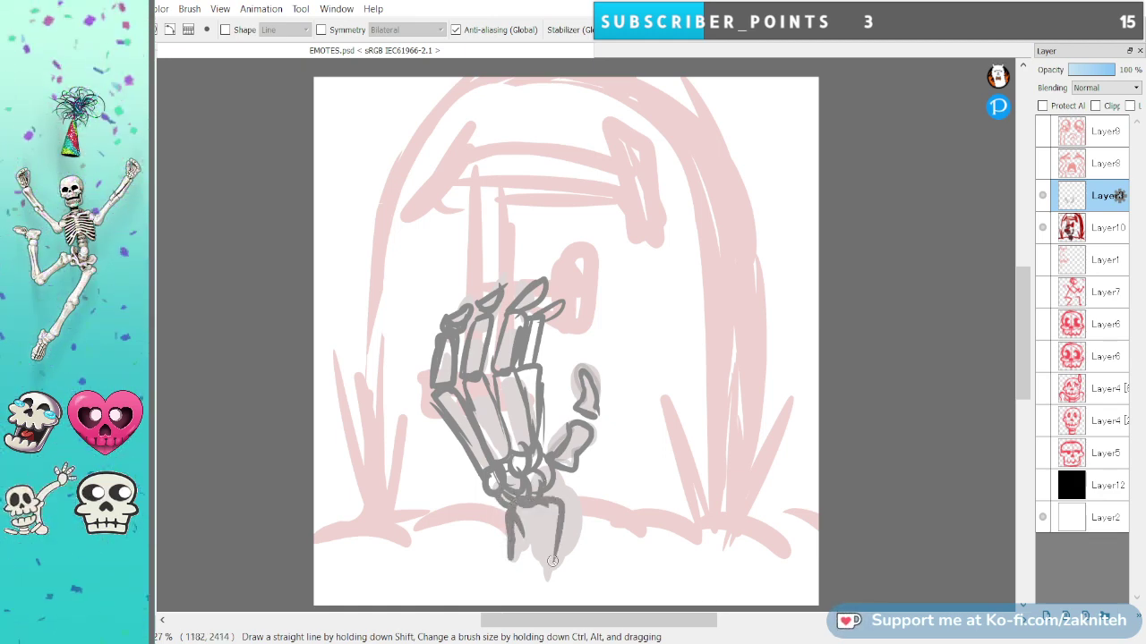
mouse_move(555, 486)
mouse_down()
mouse_move(574, 494)
mouse_move(582, 551)
mouse_up()
drag(568, 512, 562, 562)
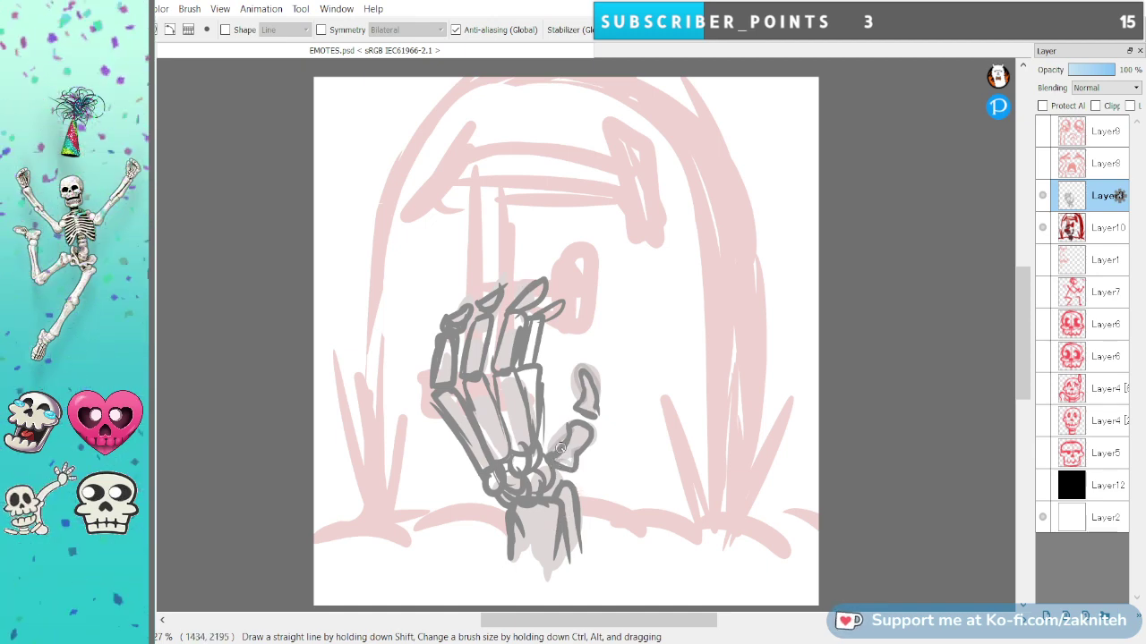
Connect the thumb to the wrist and thicken the outlines of the thumb, finger and wrist bones.
drag(577, 461, 552, 481)
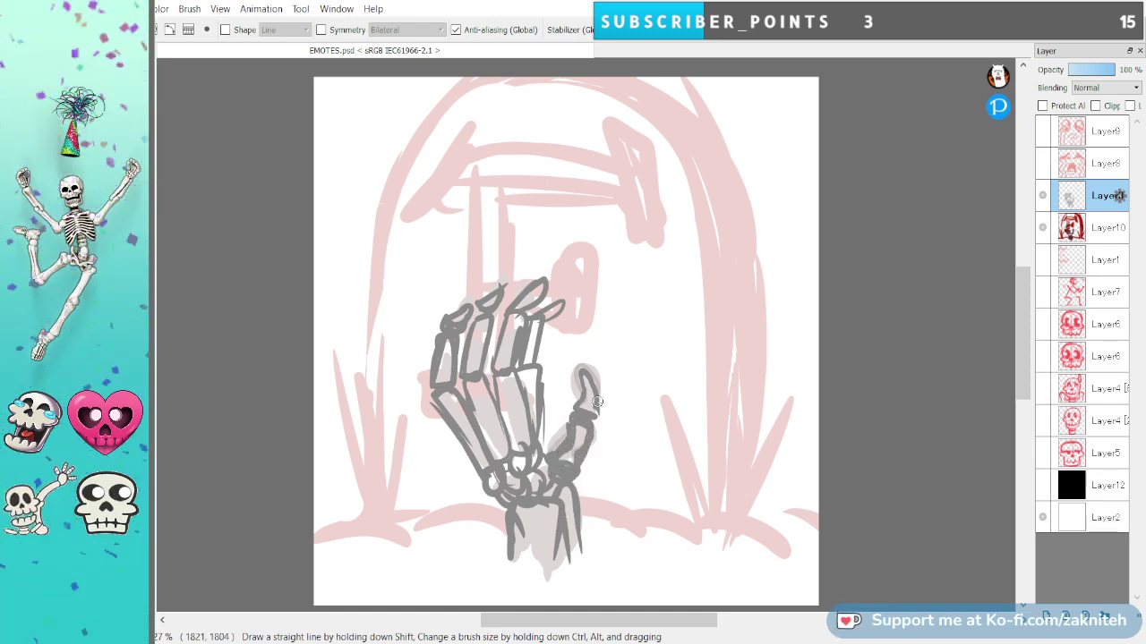
drag(582, 371, 606, 430)
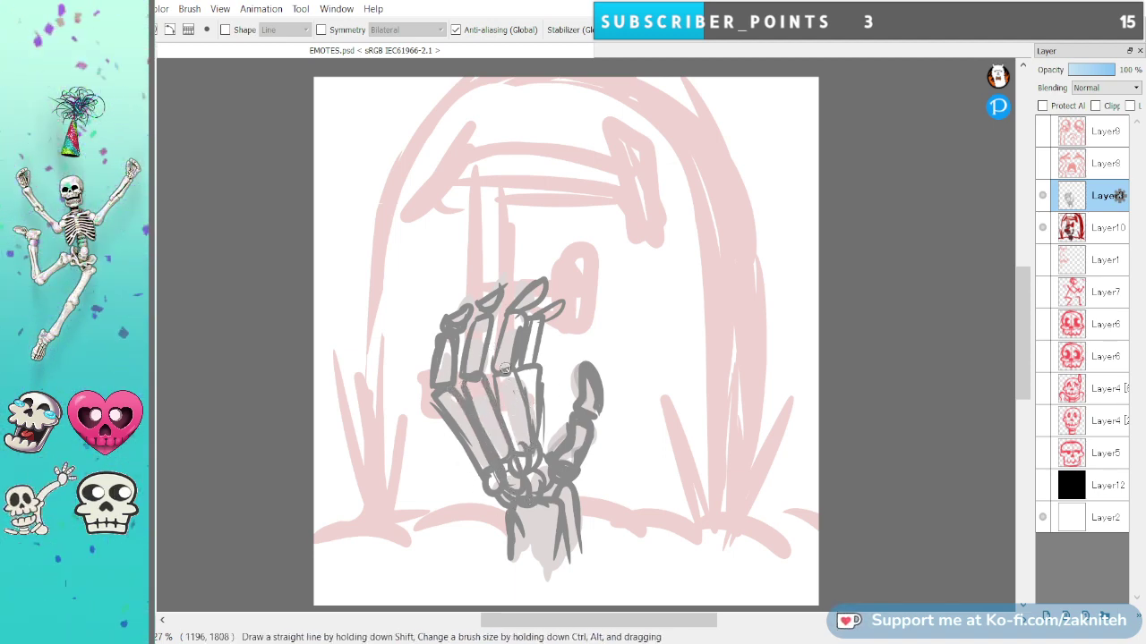
drag(510, 375, 538, 477)
drag(536, 367, 544, 452)
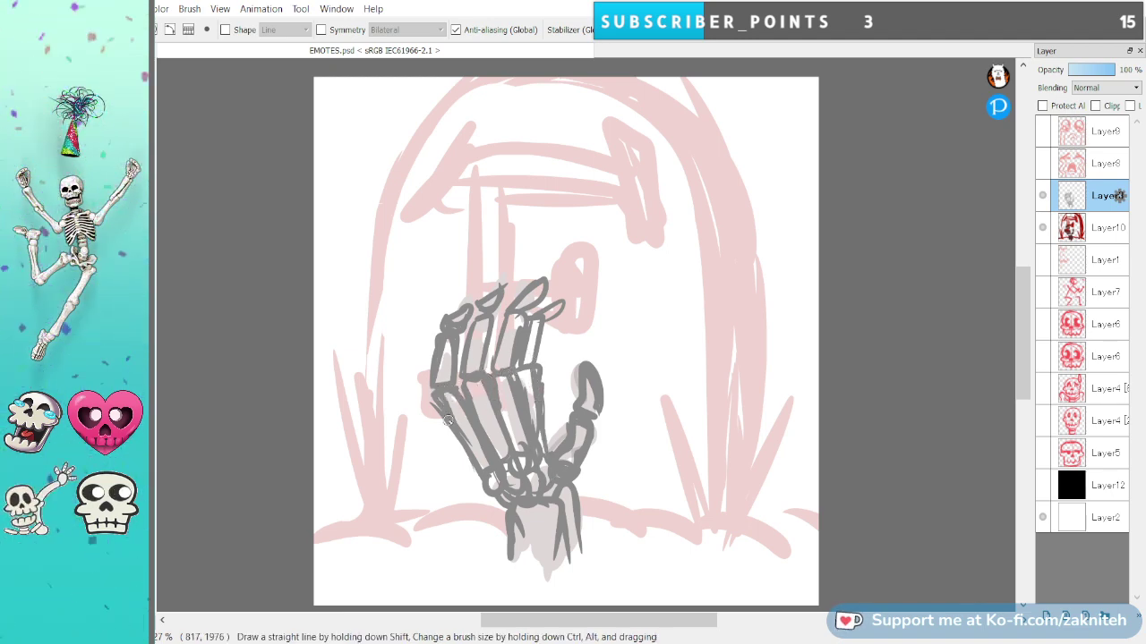
drag(493, 501, 506, 544)
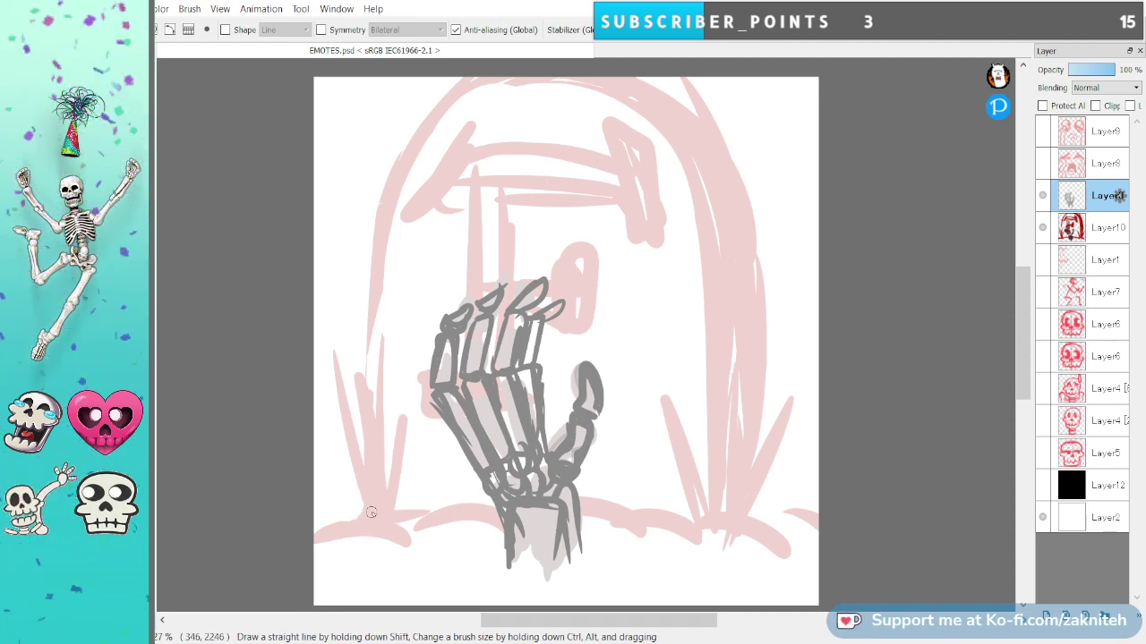
Sketch the tombstone's arched front outline and the outer edge of its right side down to the ground.
mouse_move(374, 516)
mouse_down()
mouse_move(380, 327)
mouse_move(365, 452)
mouse_move(385, 188)
mouse_move(381, 243)
mouse_move(439, 121)
mouse_move(479, 83)
mouse_move(444, 94)
mouse_move(570, 77)
mouse_move(527, 80)
mouse_move(644, 102)
mouse_move(603, 75)
mouse_move(685, 149)
mouse_move(659, 120)
mouse_move(681, 149)
mouse_move(693, 290)
mouse_up()
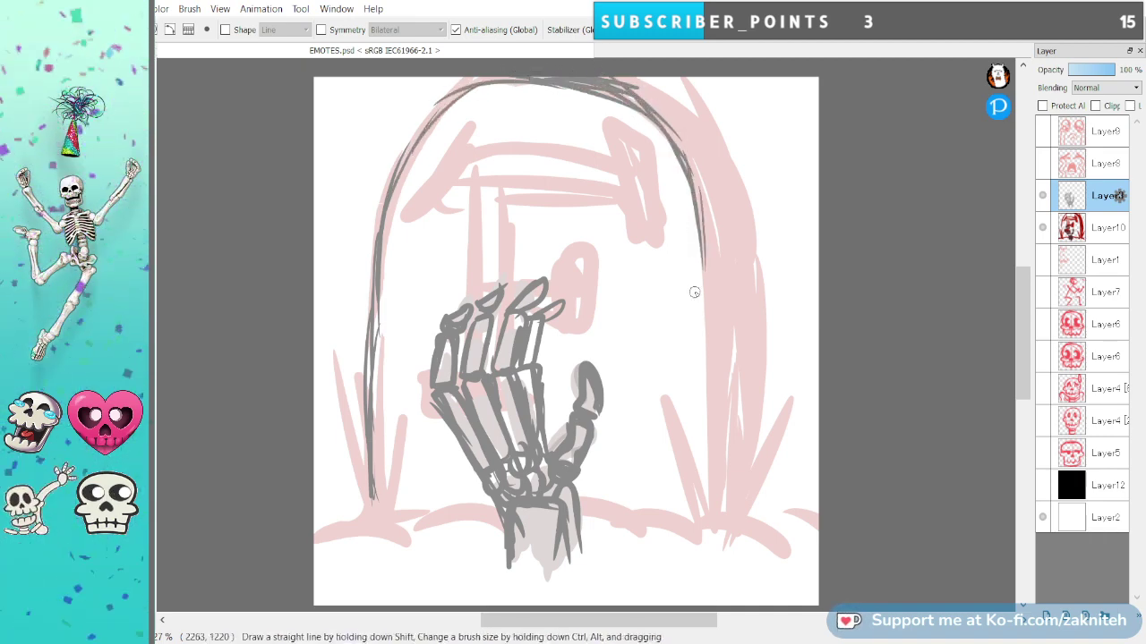
drag(703, 237, 707, 523)
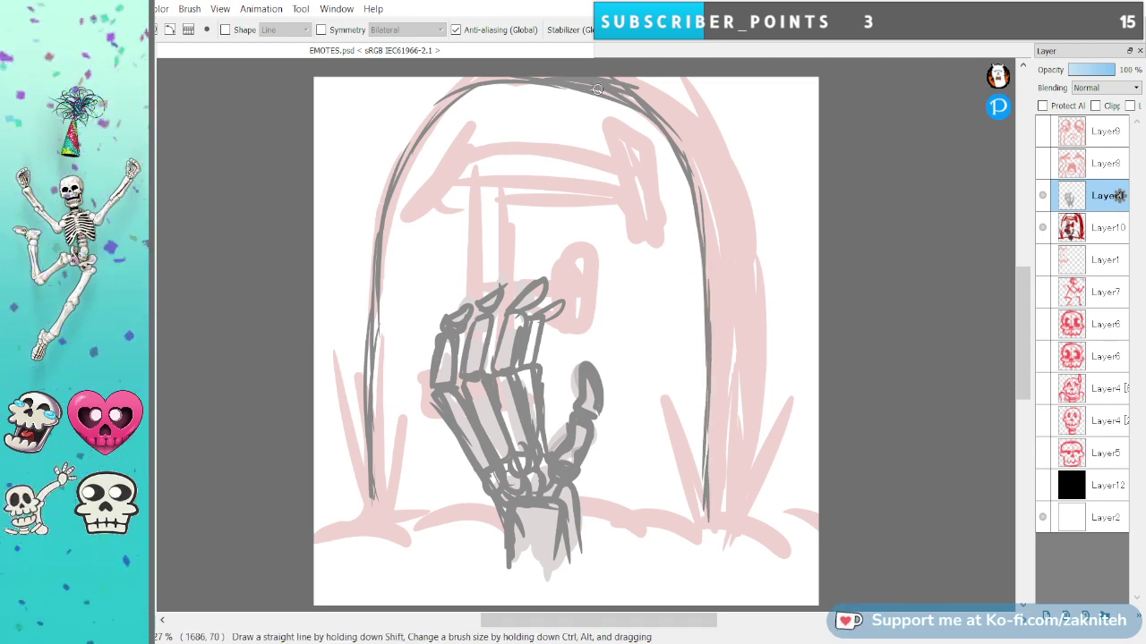
drag(667, 94, 732, 215)
drag(725, 152, 737, 242)
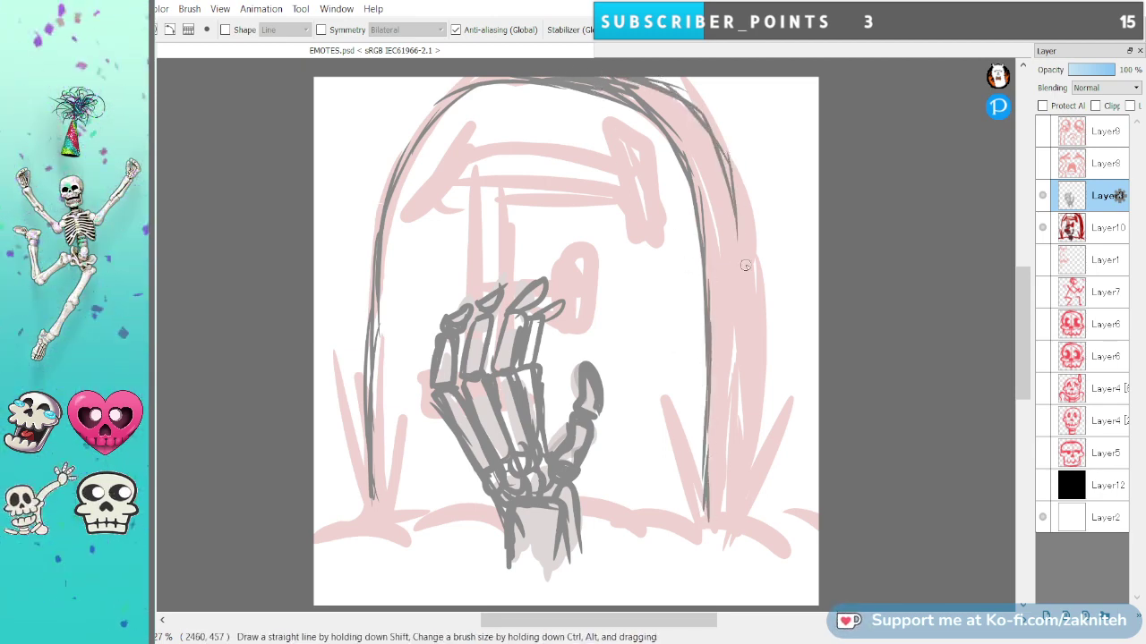
drag(732, 175, 747, 303)
drag(743, 256, 739, 461)
drag(744, 421, 750, 506)
drag(752, 461, 740, 517)
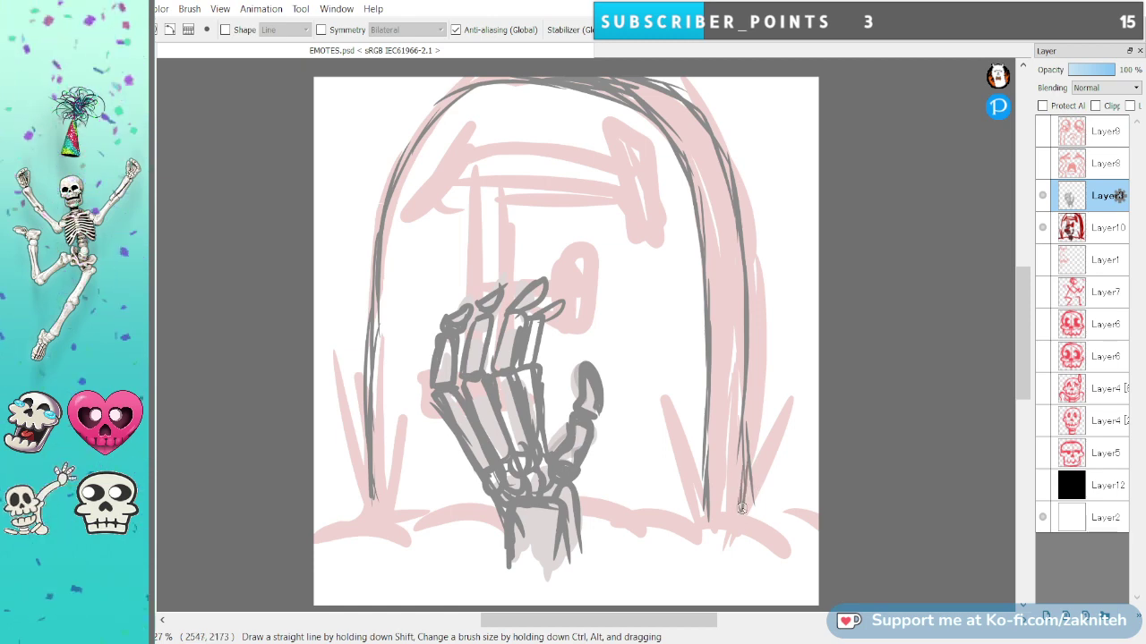
Reinforce the outer edge of the tombstone's right side with repeated strokes from the arch to the ground.
drag(743, 408, 741, 514)
drag(752, 314, 747, 434)
drag(653, 81, 737, 162)
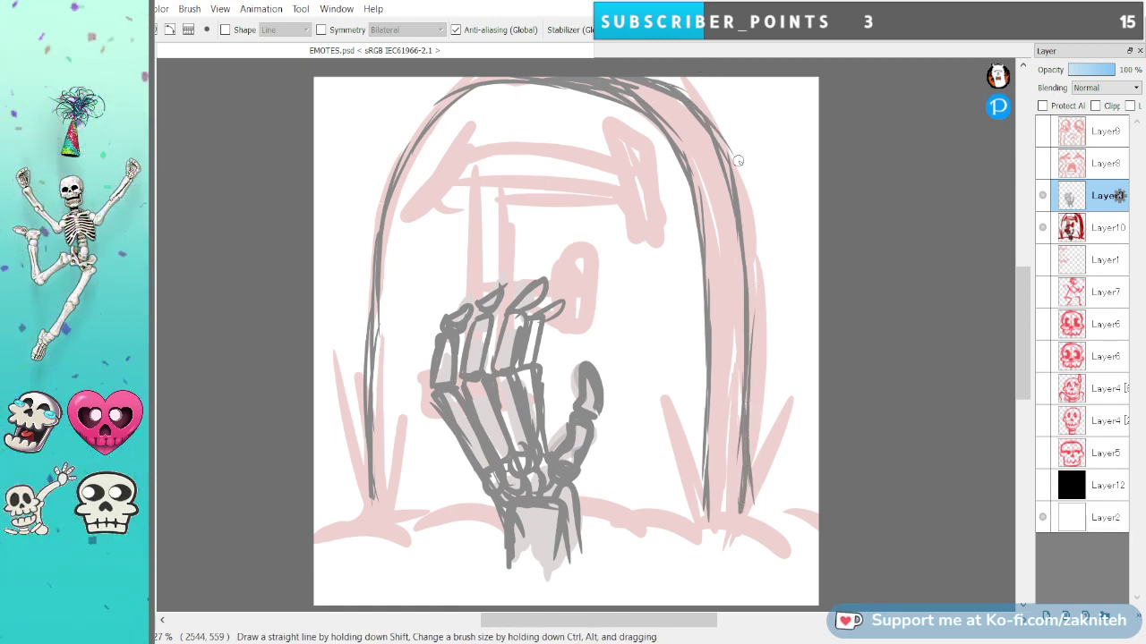
mouse_move(700, 103)
mouse_down()
mouse_move(738, 201)
mouse_move(752, 322)
mouse_up()
drag(745, 241, 741, 511)
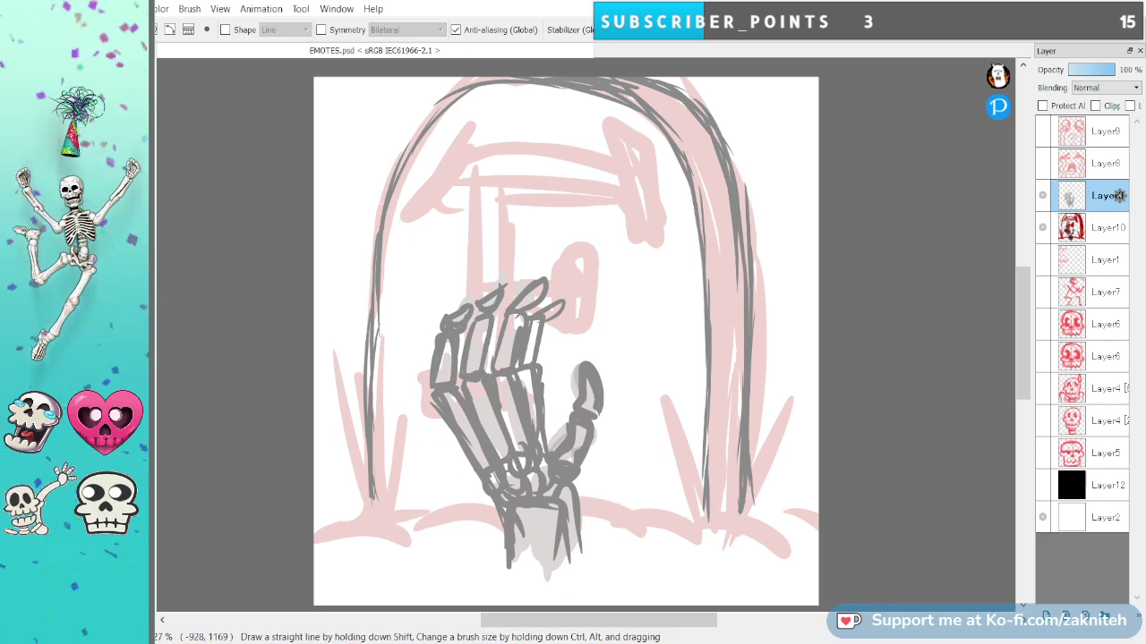
Draw the ground line under the forearm bones and another one along the tombstone's lower right.
drag(601, 549, 582, 538)
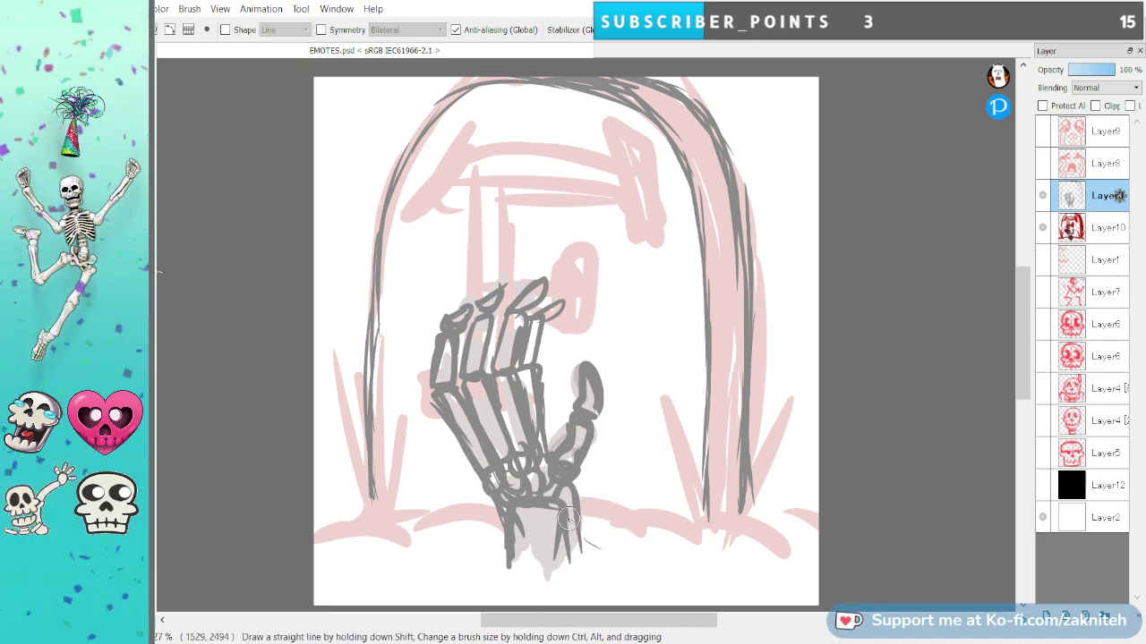
drag(471, 565, 620, 569)
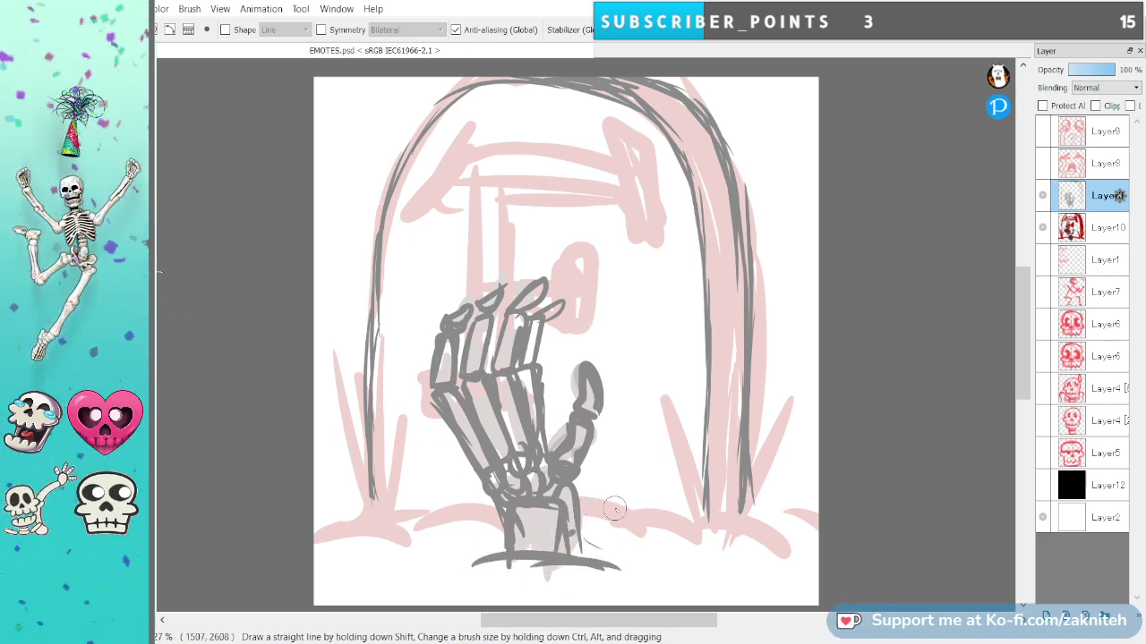
drag(573, 534, 693, 515)
mouse_move(601, 514)
mouse_down()
mouse_move(723, 526)
mouse_move(678, 530)
mouse_move(784, 522)
mouse_up()
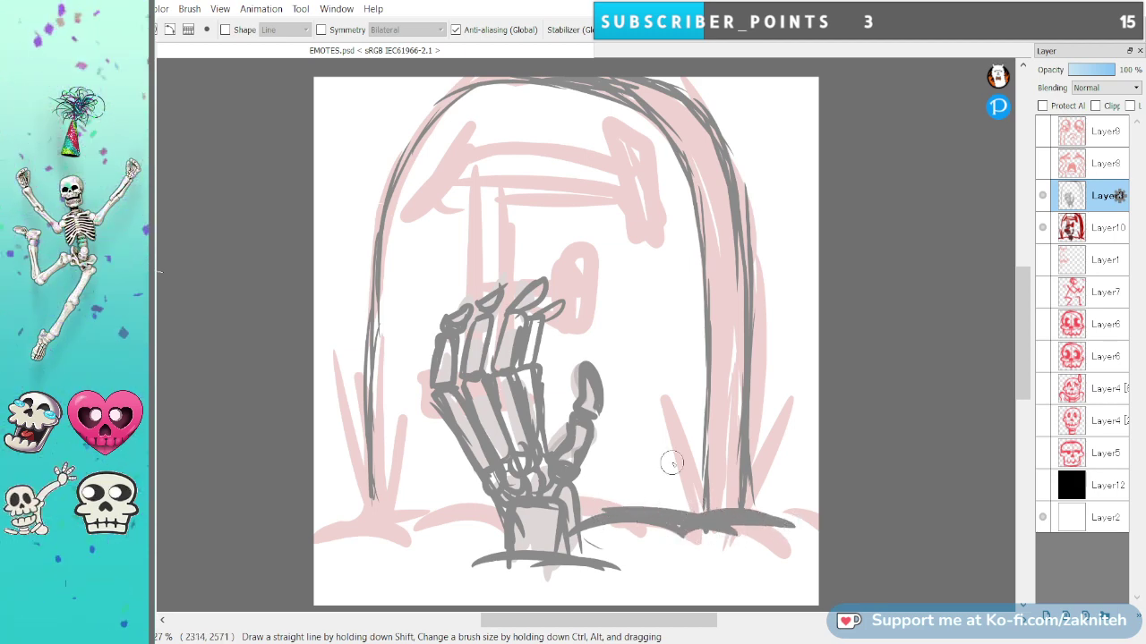
Draw tall pointed grass blades on both sides of the tombstone and extend the ground line to the canvas's left edge.
mouse_move(699, 509)
mouse_down()
mouse_move(610, 355)
mouse_move(707, 505)
mouse_move(696, 289)
mouse_up()
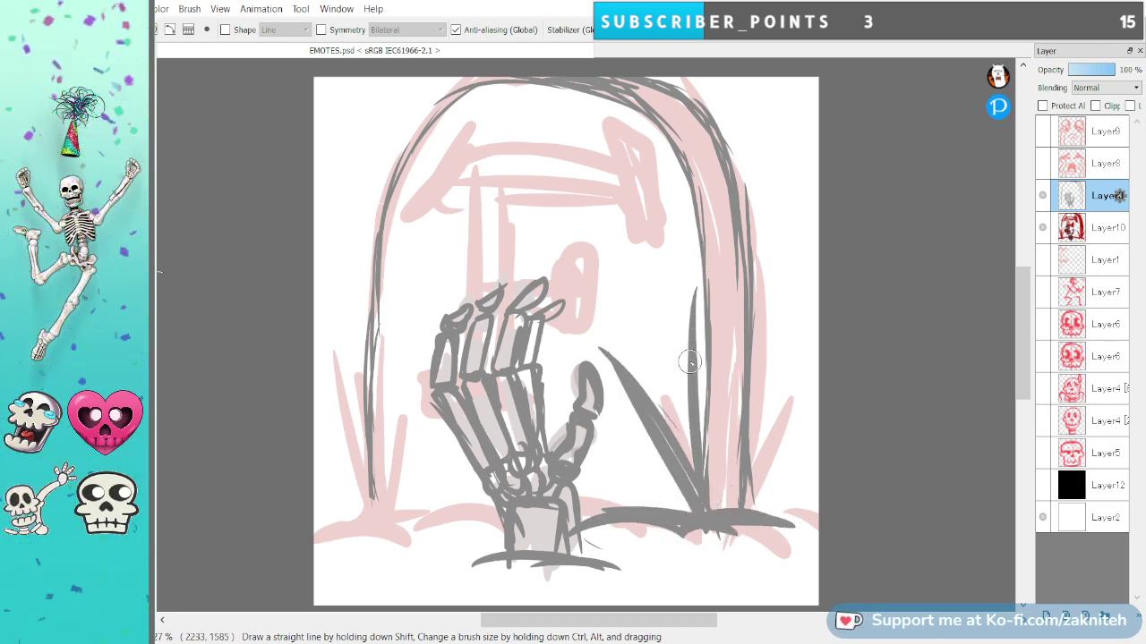
drag(709, 213, 688, 344)
mouse_move(709, 229)
mouse_down()
mouse_move(702, 474)
mouse_move(712, 548)
mouse_move(795, 238)
mouse_move(704, 518)
mouse_move(802, 379)
mouse_move(709, 526)
mouse_up()
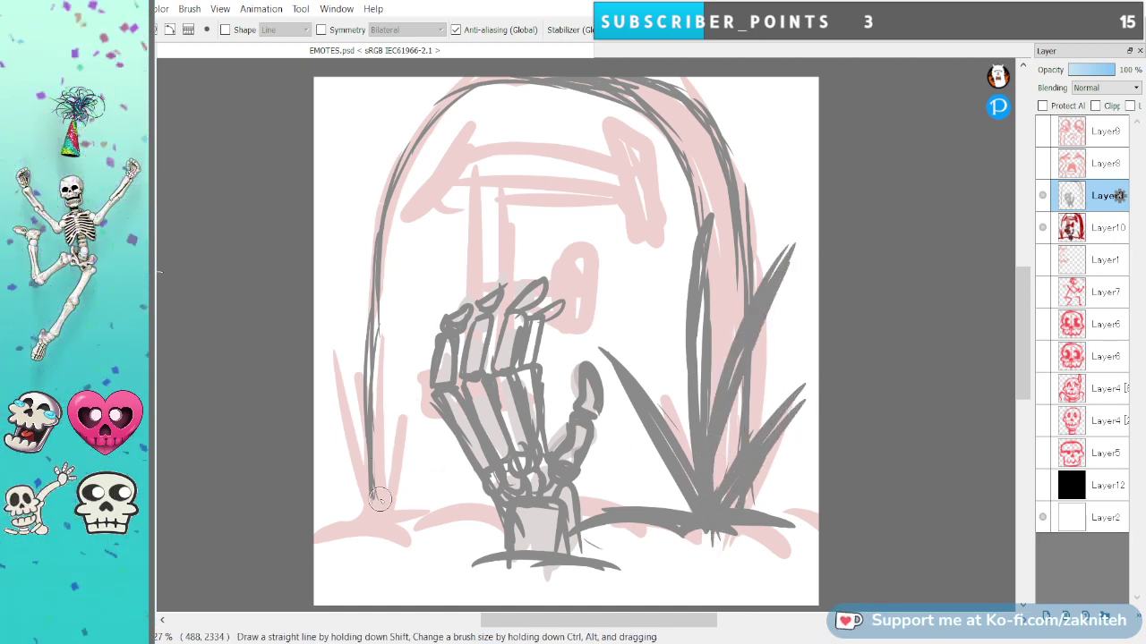
mouse_move(372, 512)
mouse_down()
mouse_move(409, 392)
mouse_move(391, 512)
mouse_move(385, 231)
mouse_up()
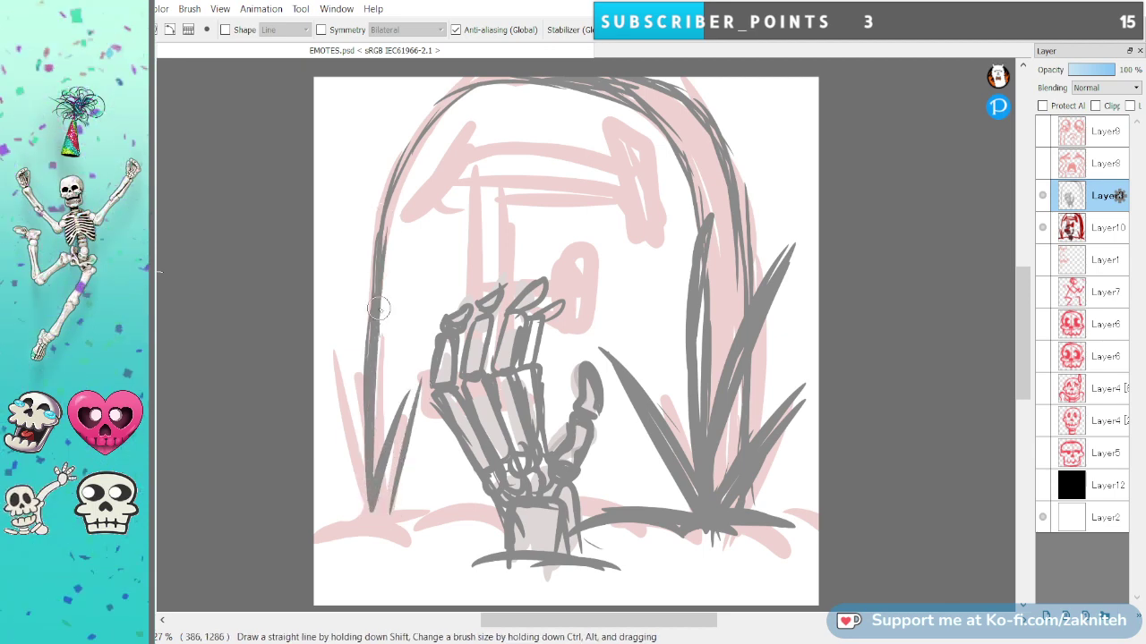
mouse_move(361, 479)
mouse_down()
mouse_move(351, 212)
mouse_move(359, 265)
mouse_move(339, 213)
mouse_move(381, 508)
mouse_move(354, 485)
mouse_move(345, 309)
mouse_move(368, 506)
mouse_move(339, 309)
mouse_move(360, 518)
mouse_move(313, 347)
mouse_move(312, 370)
mouse_move(356, 513)
mouse_move(439, 554)
mouse_move(567, 527)
mouse_up()
drag(365, 524, 315, 523)
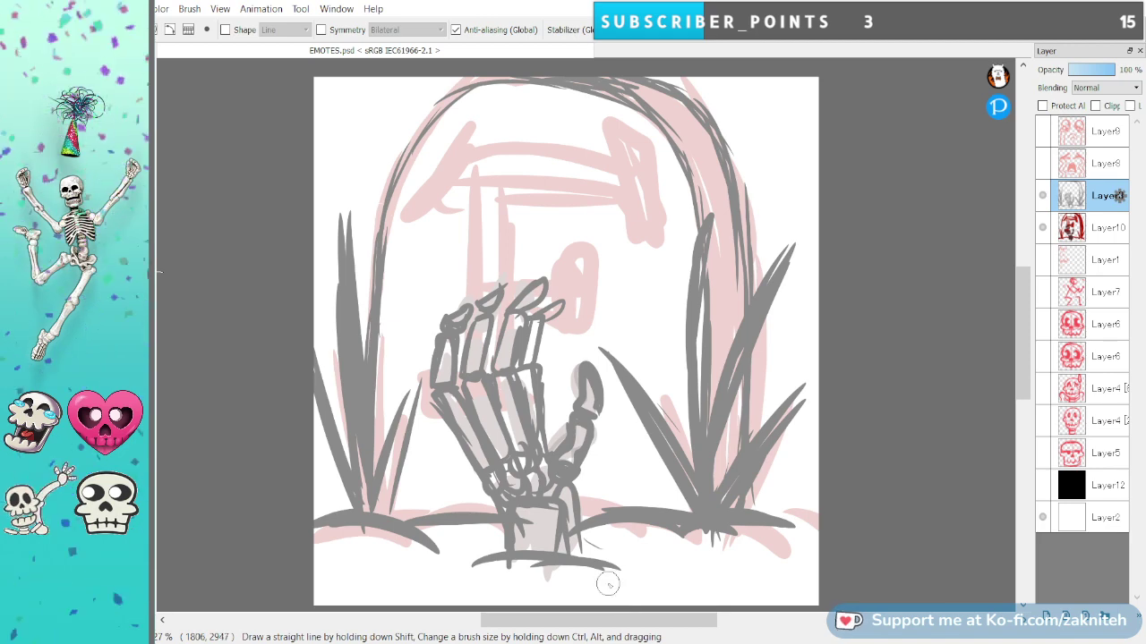
Thicken the tombstone's outline along the top of the arch and down its right side.
drag(444, 106, 542, 82)
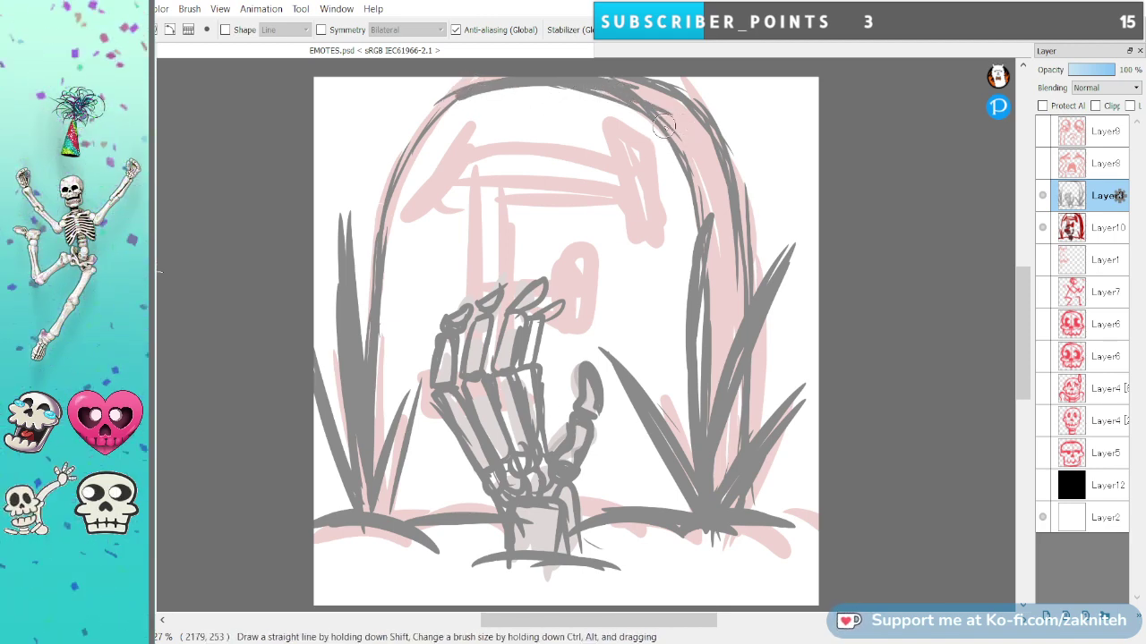
drag(664, 114, 698, 207)
drag(686, 154, 698, 232)
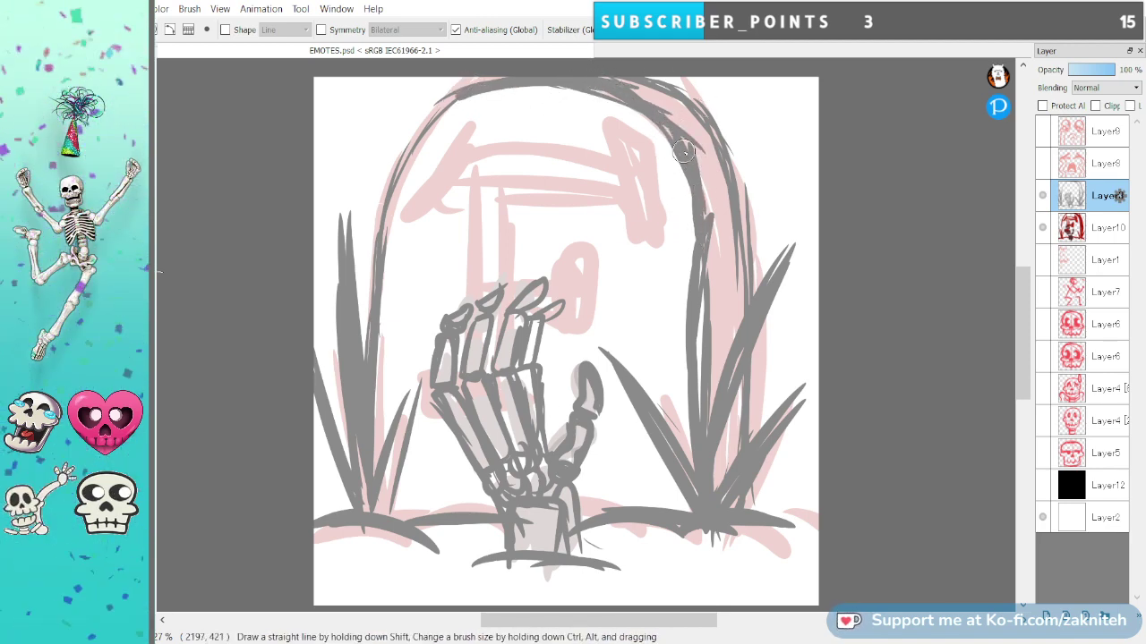
mouse_move(631, 86)
mouse_down()
mouse_move(703, 107)
mouse_move(751, 274)
mouse_up()
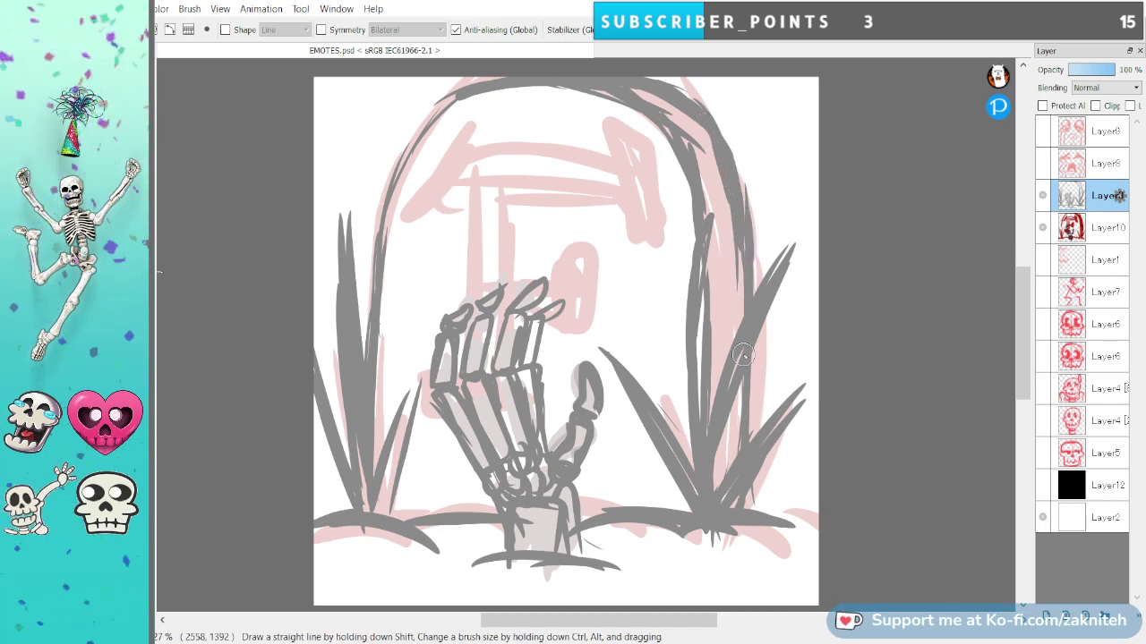
drag(741, 394, 750, 440)
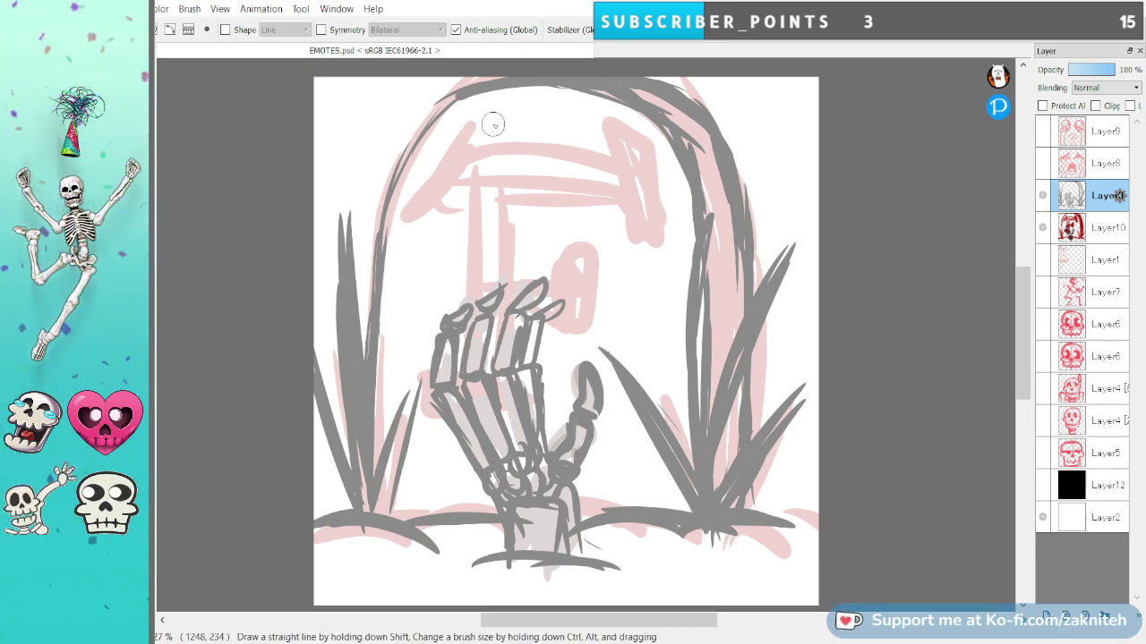
Try hand-lettering JEJE across the upper face of the tombstone, and remove the lettering again.
mouse_move(458, 137)
mouse_down()
mouse_move(415, 213)
mouse_move(454, 136)
mouse_move(421, 161)
mouse_move(486, 162)
mouse_up()
mouse_move(460, 179)
mouse_down()
mouse_move(405, 240)
mouse_move(492, 224)
mouse_move(524, 161)
mouse_up()
drag(492, 205, 522, 205)
drag(488, 244, 540, 243)
mouse_move(544, 169)
mouse_down()
mouse_move(580, 166)
mouse_move(533, 246)
mouse_up()
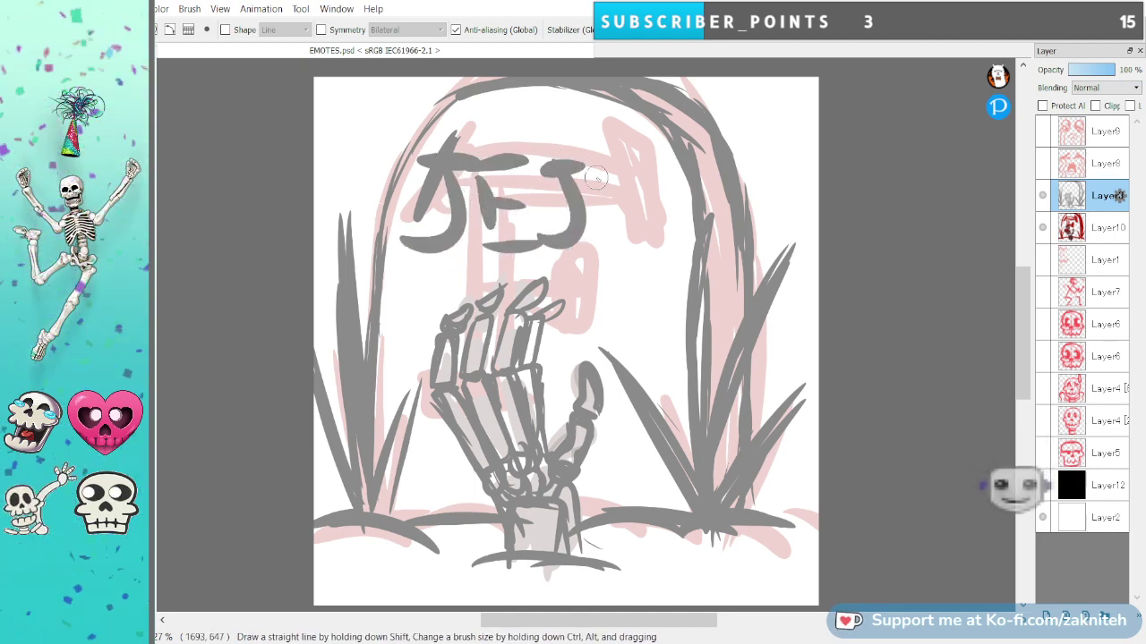
drag(601, 161, 590, 240)
drag(582, 175, 658, 147)
drag(591, 207, 658, 193)
drag(626, 237, 685, 269)
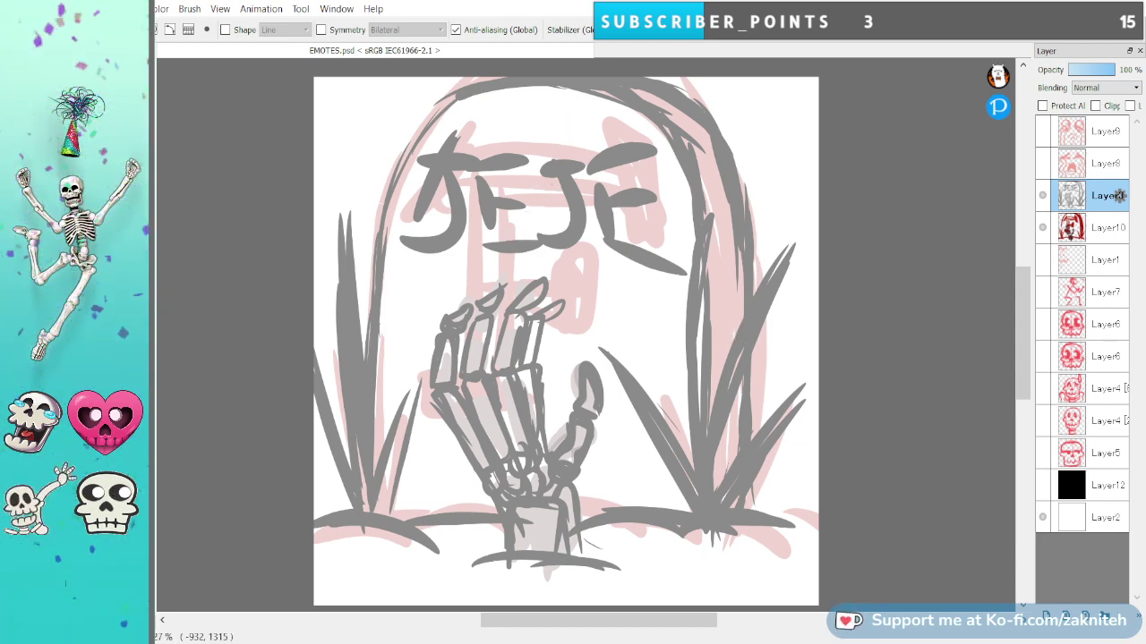
mouse_move(447, 148)
mouse_down()
mouse_move(411, 209)
mouse_move(447, 251)
mouse_move(507, 171)
mouse_move(501, 215)
mouse_move(545, 240)
mouse_move(634, 250)
mouse_move(655, 197)
mouse_move(598, 173)
mouse_move(660, 276)
mouse_move(639, 141)
mouse_move(493, 153)
mouse_move(396, 256)
mouse_move(431, 185)
mouse_up()
Free-transform the grey tombstone sketch, stretching it vertically with Perspective off towards the canvas's bottom edge, and toggle Perspective again.
key(ctrl+t)
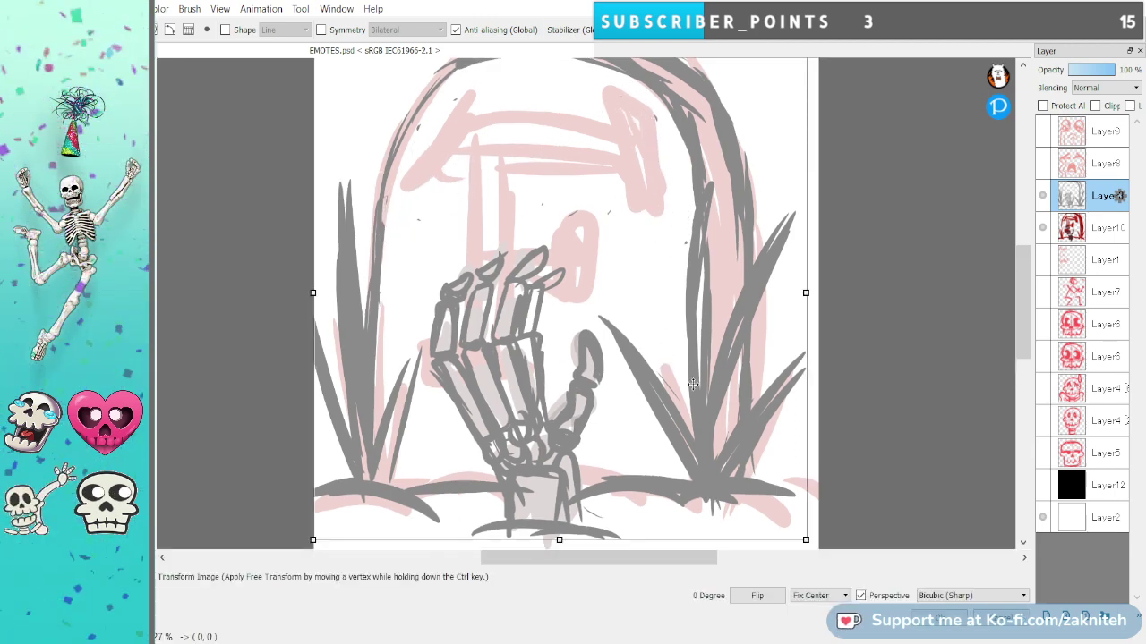
scroll(825, 464, down, 1)
scroll(820, 463, up, 2)
scroll(819, 462, down, 3)
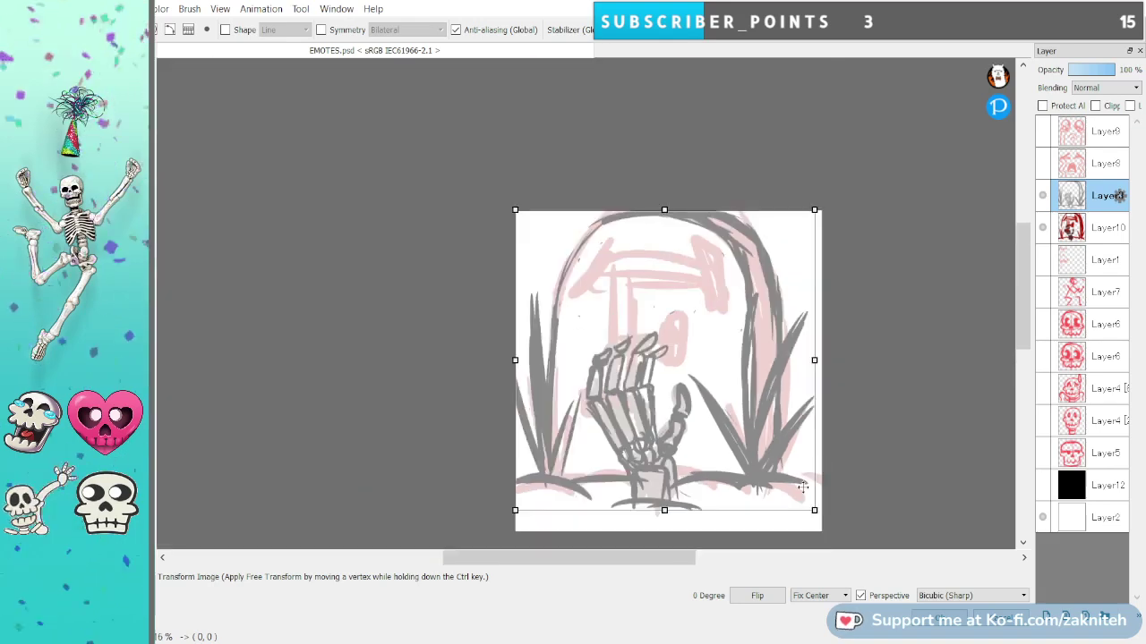
drag(816, 507, 816, 525)
drag(664, 519, 664, 532)
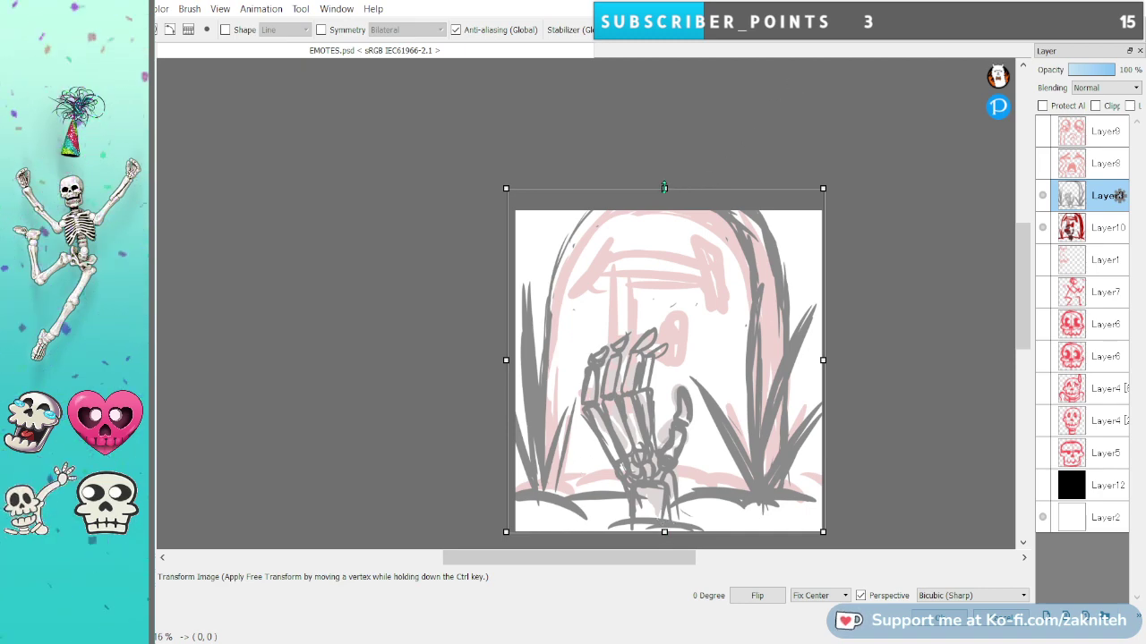
drag(664, 188, 664, 212)
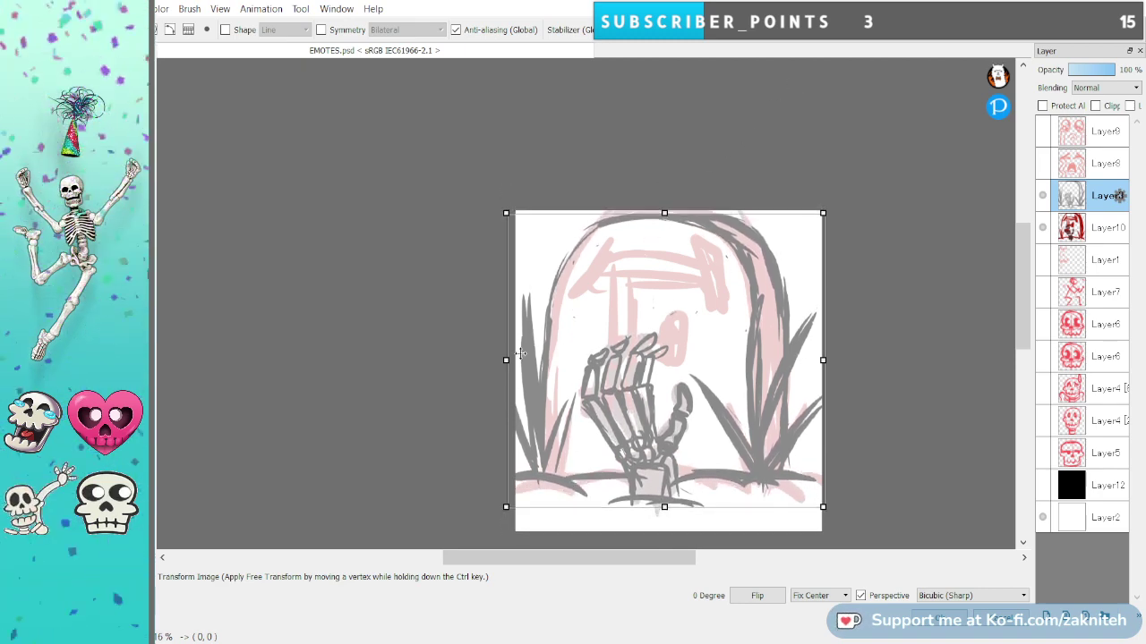
drag(505, 359, 514, 360)
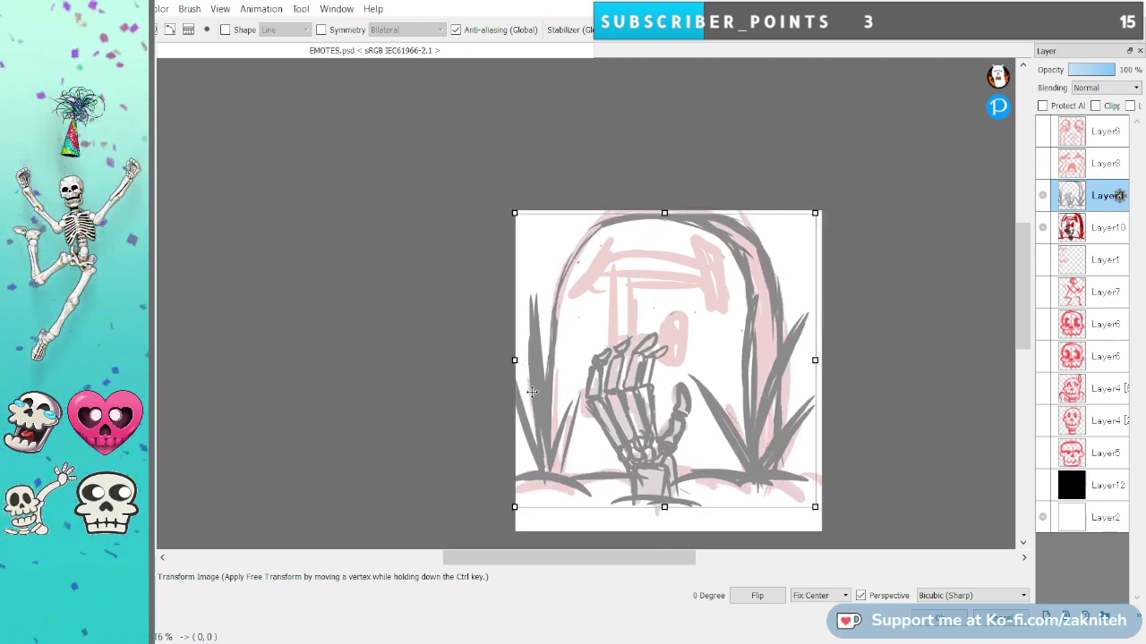
click(819, 595)
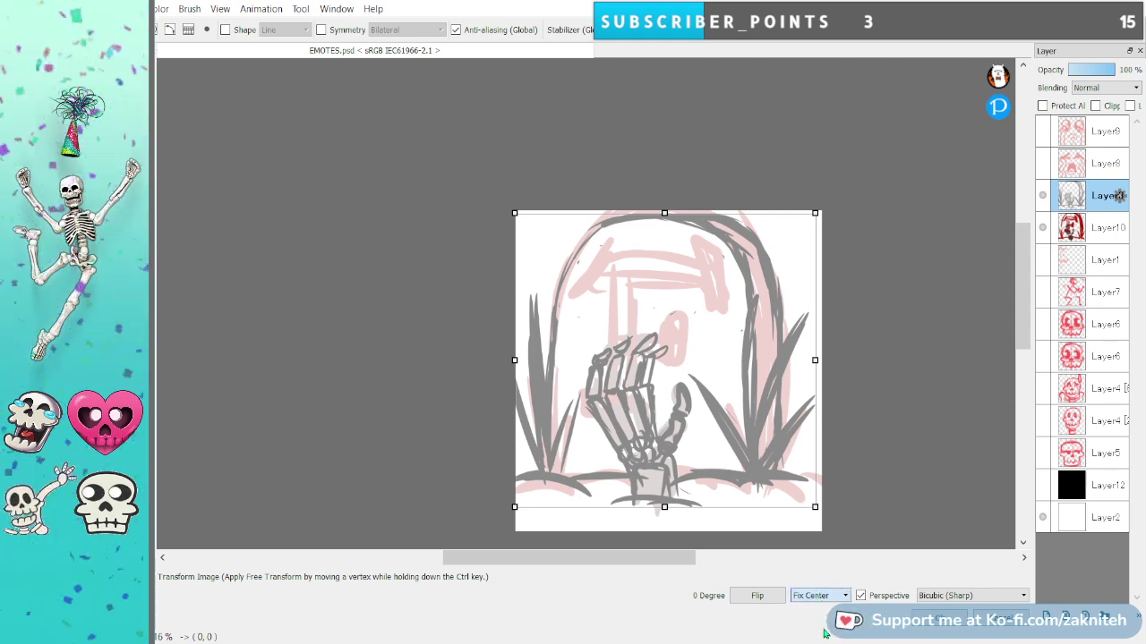
click(860, 598)
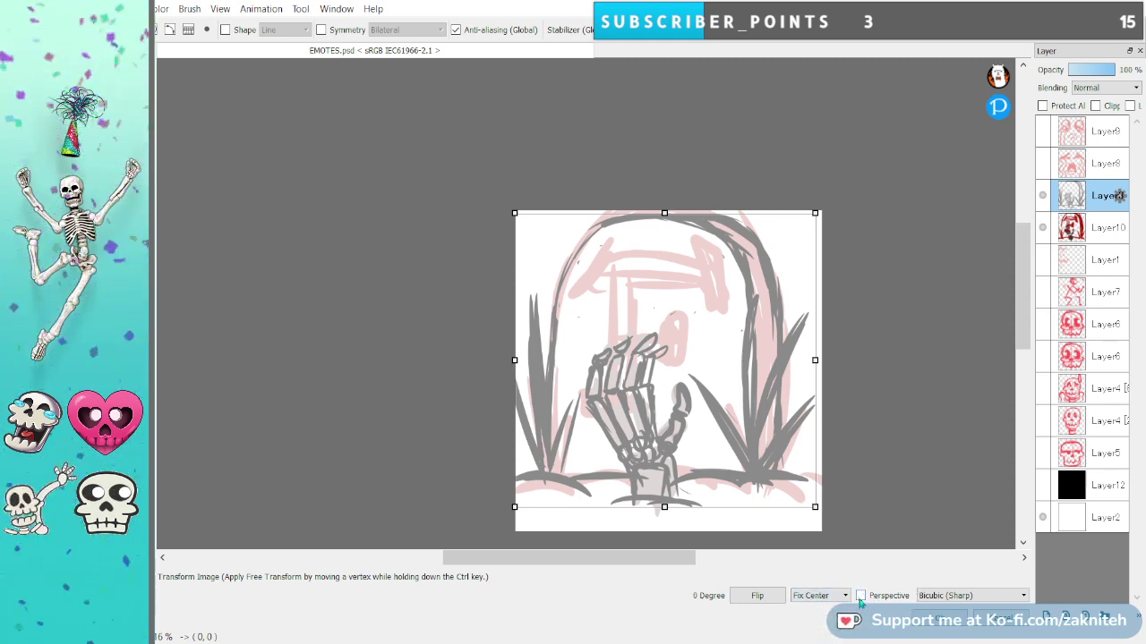
drag(664, 506, 664, 520)
click(861, 598)
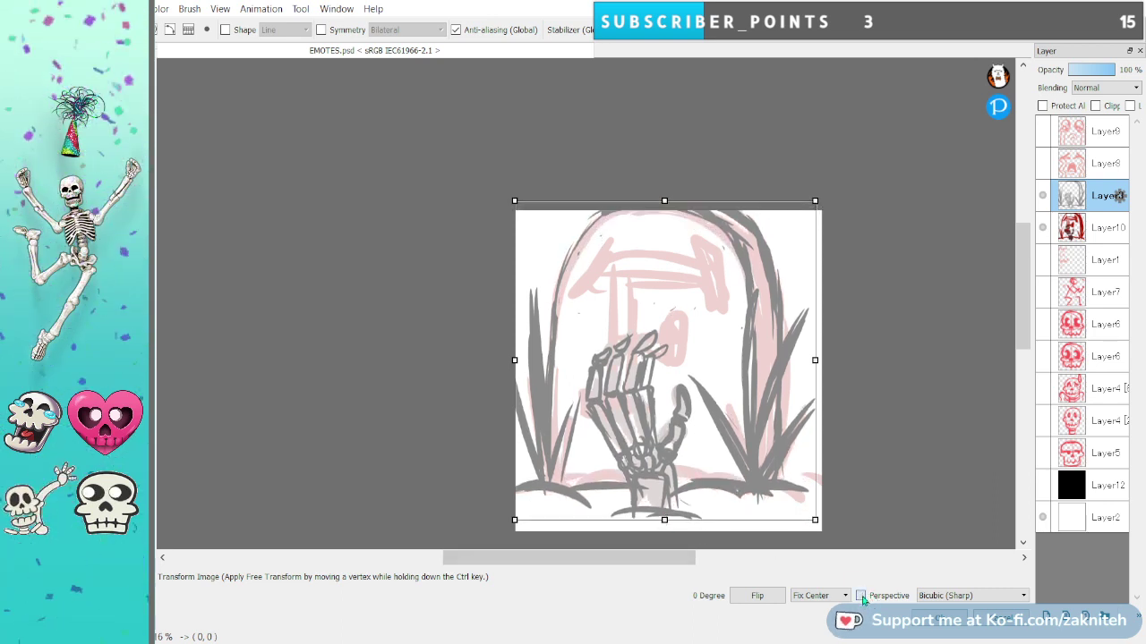
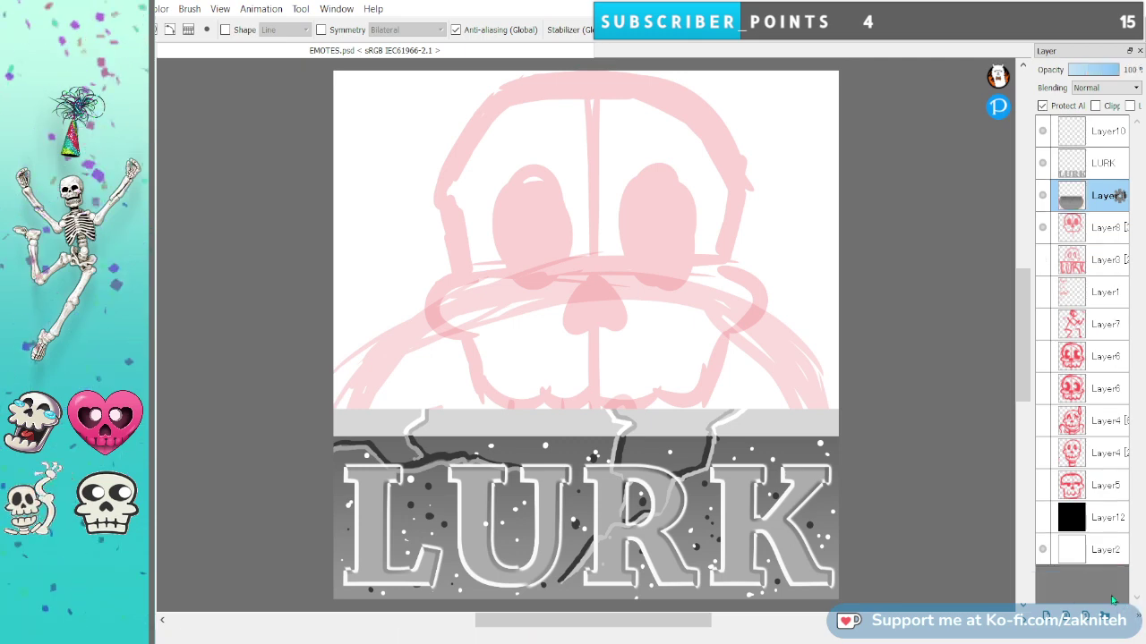
Hide the LURK lettering and grey tombstone layers, and make the empty topmost layer active above the red skull draft.
click(1084, 234)
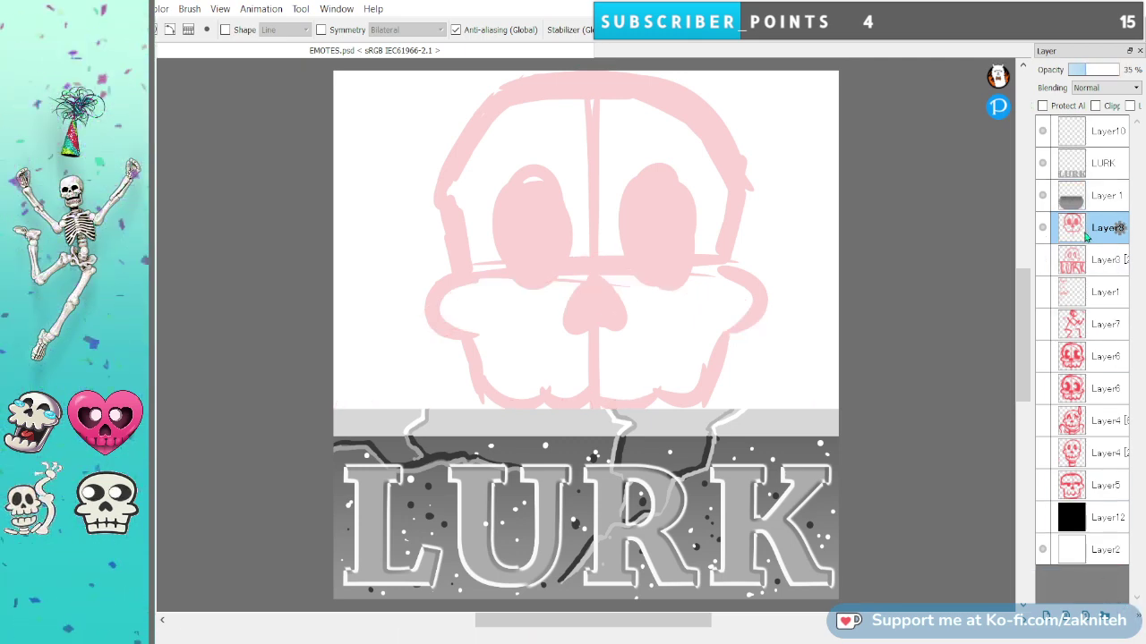
click(1043, 192)
click(1041, 165)
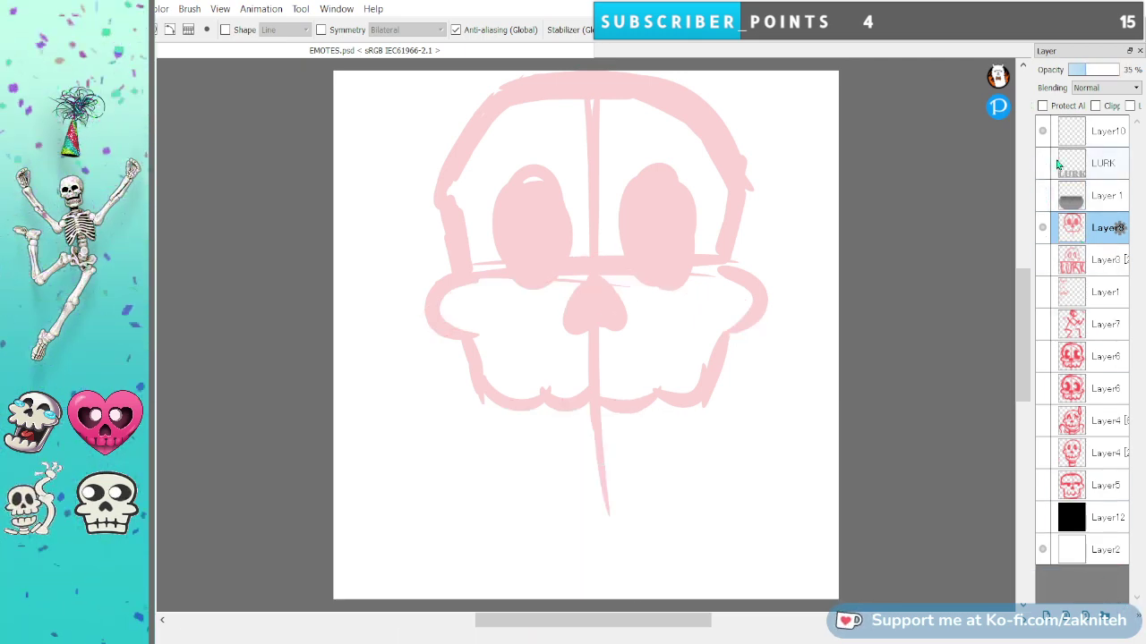
click(1070, 135)
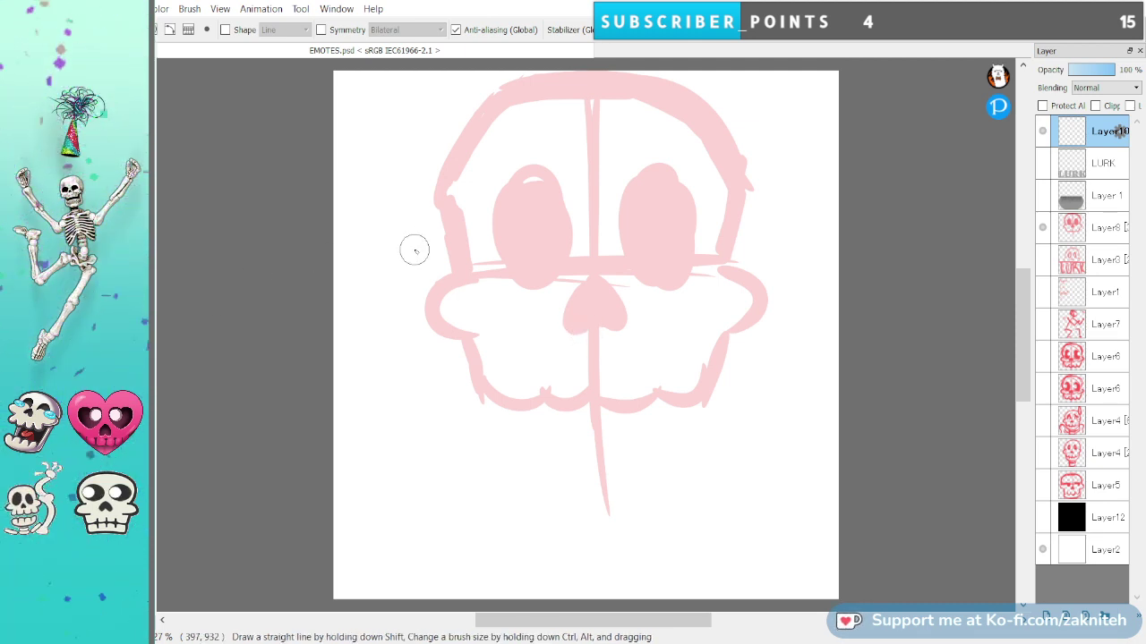
Try inking the cranium outline in thick dark strokes over the red skull draft, and undo the strokes.
drag(445, 187, 456, 291)
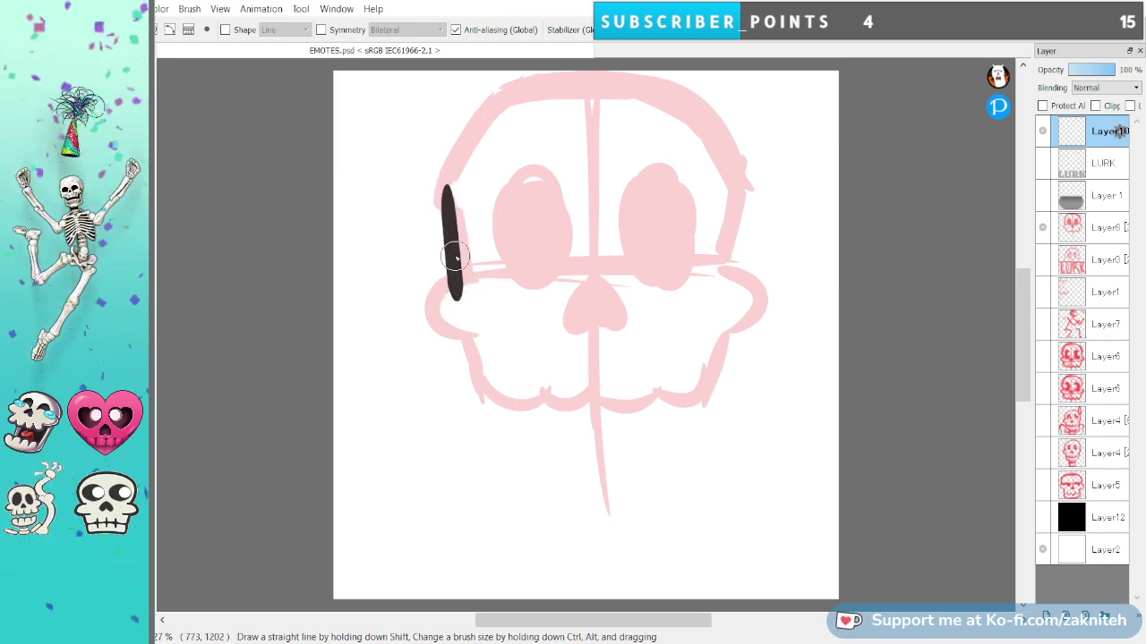
mouse_move(518, 96)
mouse_down()
mouse_move(478, 141)
mouse_move(450, 203)
mouse_move(463, 161)
mouse_move(508, 107)
mouse_move(562, 90)
mouse_up()
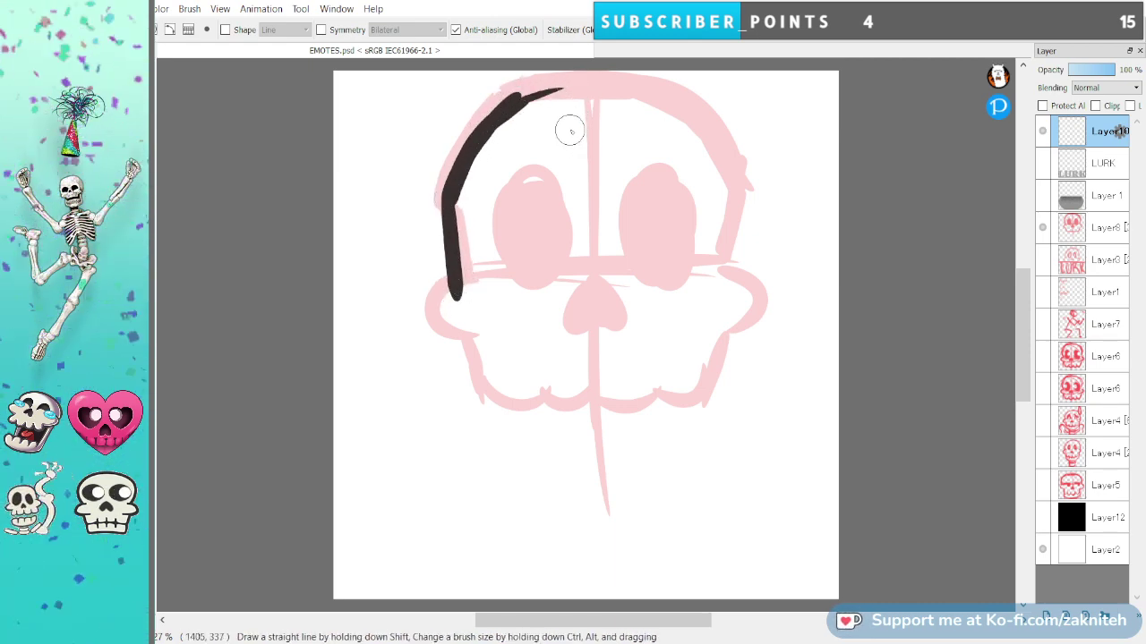
key(ctrl+z)
key(ctrl+z)
mouse_move(449, 186)
mouse_down()
mouse_move(507, 98)
mouse_move(592, 80)
mouse_move(512, 103)
mouse_move(501, 94)
mouse_move(608, 84)
mouse_move(498, 93)
mouse_move(644, 86)
mouse_move(503, 99)
mouse_move(675, 97)
mouse_move(647, 88)
mouse_move(741, 183)
mouse_move(716, 287)
mouse_up()
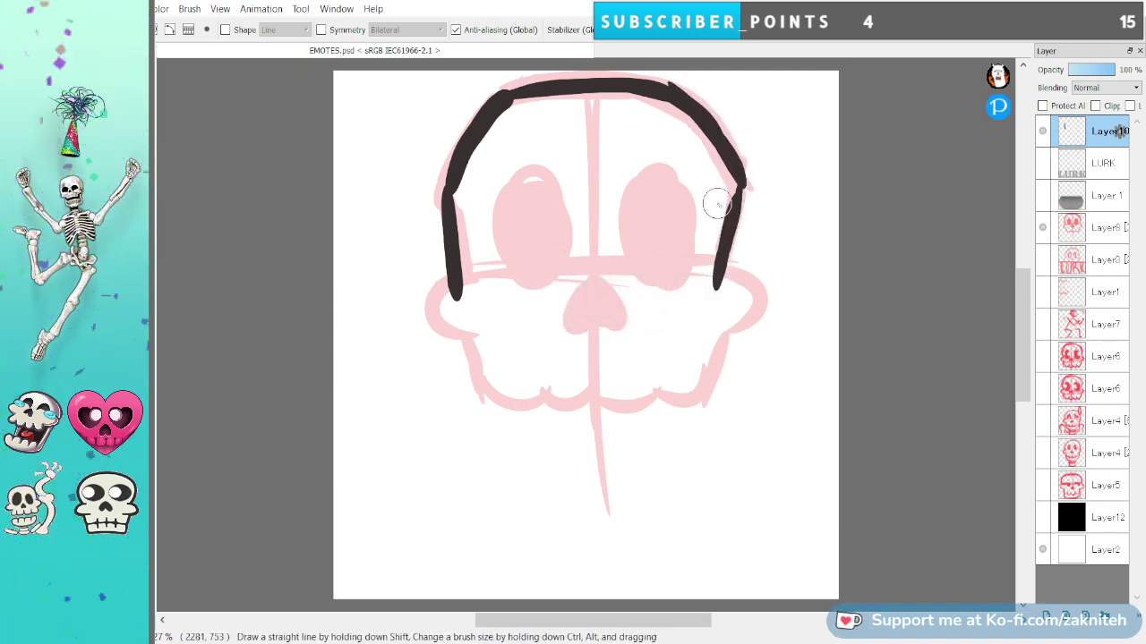
key(ctrl+z)
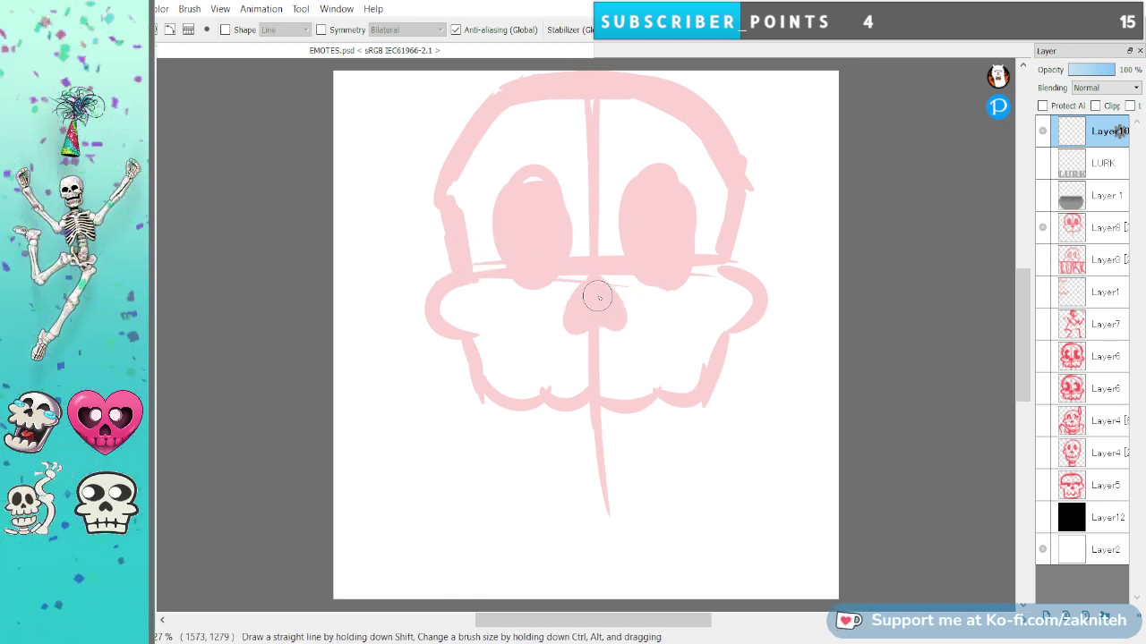
Paint the skull's nose as a solid dark upside-down heart and its left eye socket as a solid dark oval.
mouse_move(587, 288)
mouse_down()
mouse_move(562, 315)
mouse_move(594, 298)
mouse_up()
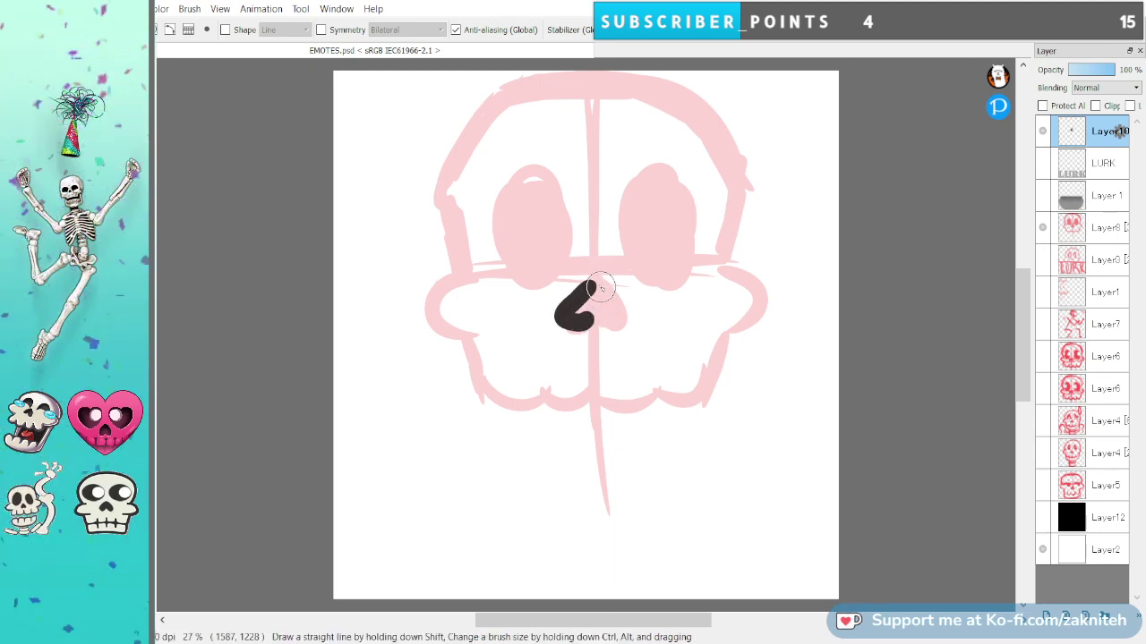
key(ctrl+z)
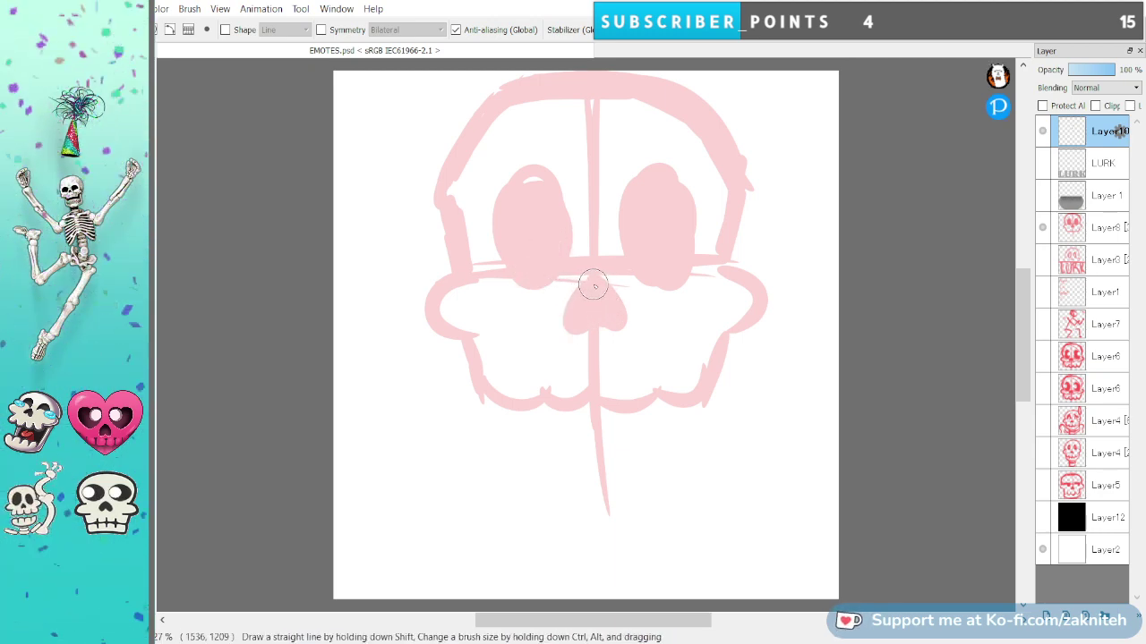
mouse_move(593, 289)
mouse_down()
mouse_move(568, 320)
mouse_move(585, 323)
mouse_move(596, 288)
mouse_move(610, 324)
mouse_move(596, 293)
mouse_up()
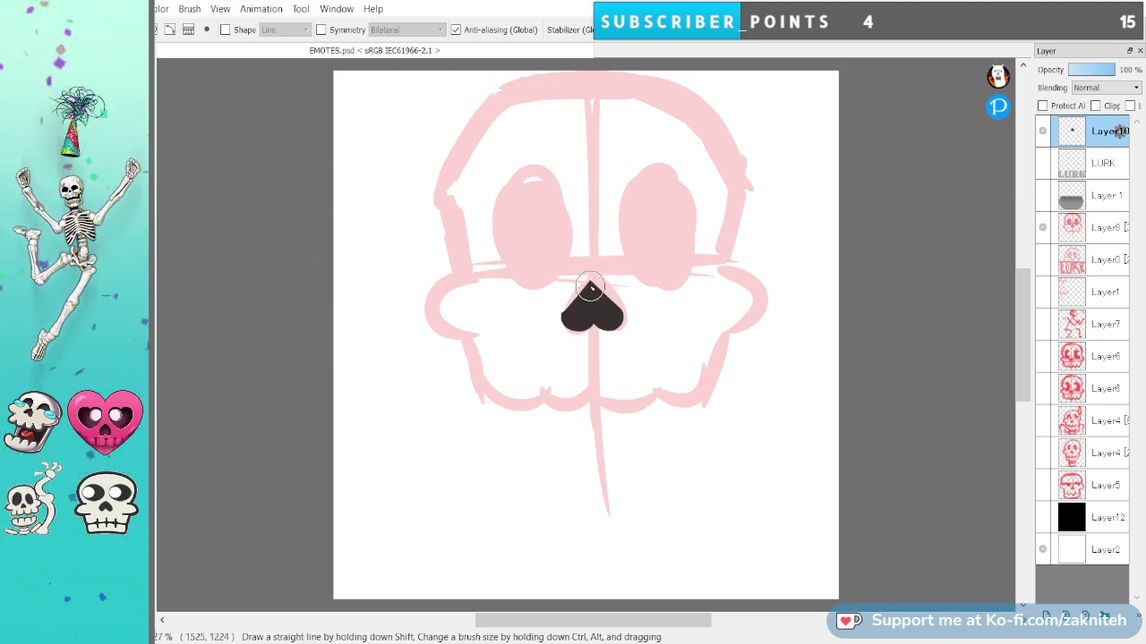
mouse_move(574, 308)
mouse_down()
mouse_move(572, 320)
mouse_move(589, 296)
mouse_up()
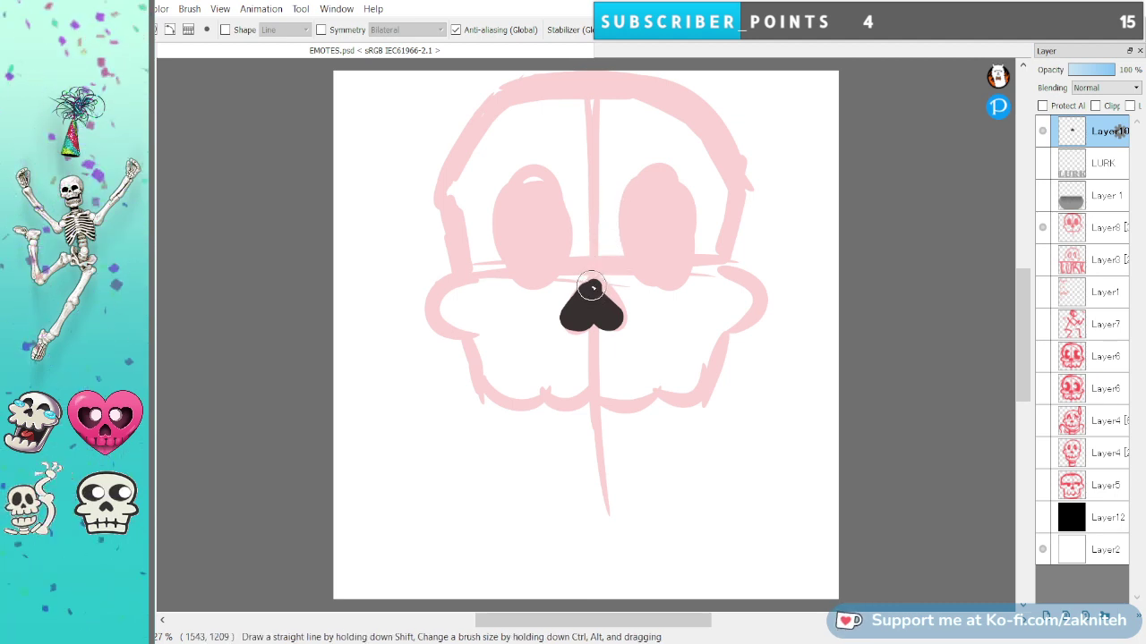
drag(590, 288, 615, 317)
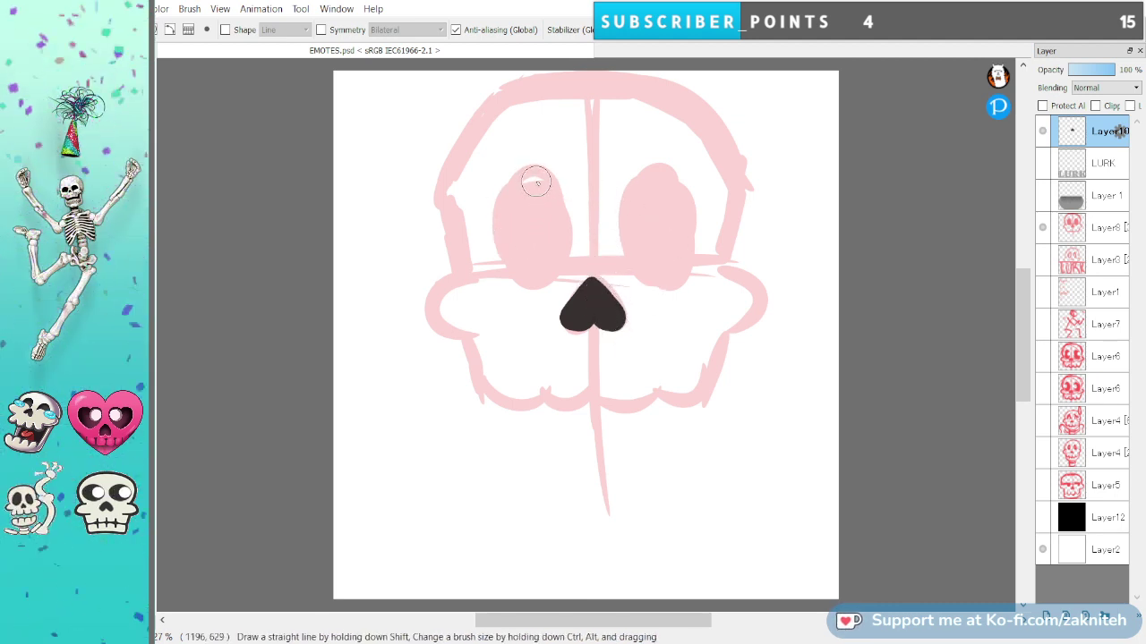
mouse_move(535, 179)
mouse_down()
mouse_move(495, 221)
mouse_move(506, 263)
mouse_move(543, 268)
mouse_move(558, 214)
mouse_move(535, 175)
mouse_move(499, 212)
mouse_move(535, 266)
mouse_move(538, 176)
mouse_move(524, 270)
mouse_move(512, 244)
mouse_move(528, 205)
mouse_up()
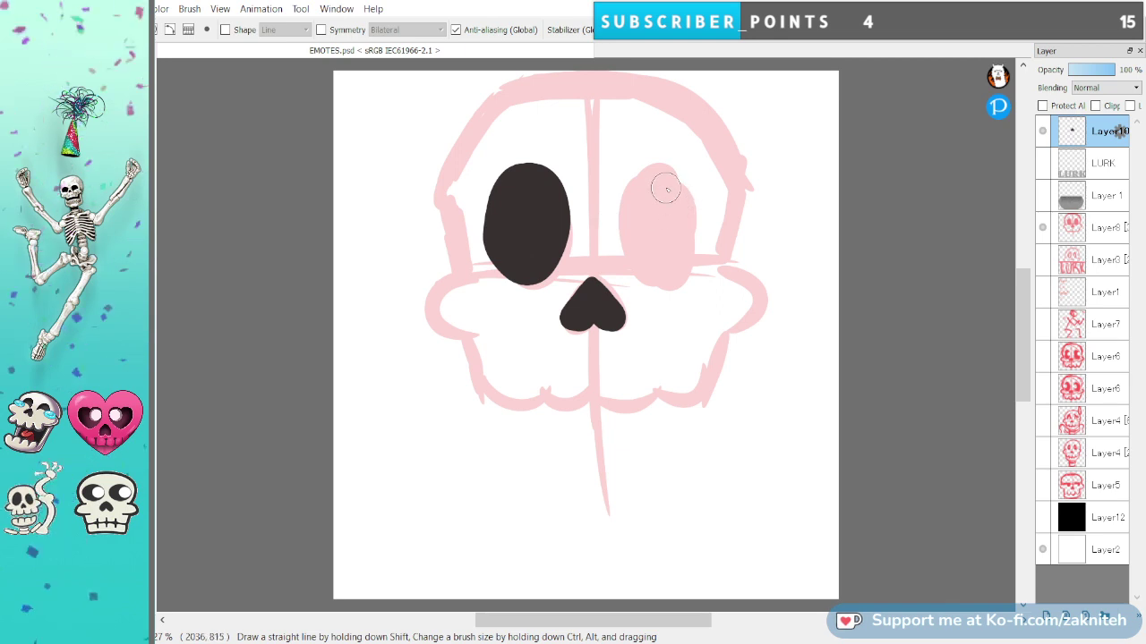
Try painting the right eye socket freehand as a dark oval over the draft, and undo each attempt.
mouse_move(666, 180)
mouse_down()
mouse_move(639, 249)
mouse_move(698, 244)
mouse_move(668, 179)
mouse_move(648, 247)
mouse_move(689, 206)
mouse_move(677, 256)
mouse_move(663, 173)
mouse_move(638, 199)
mouse_move(634, 244)
mouse_move(692, 247)
mouse_move(674, 180)
mouse_move(692, 236)
mouse_move(660, 262)
mouse_up()
key(ctrl+z)
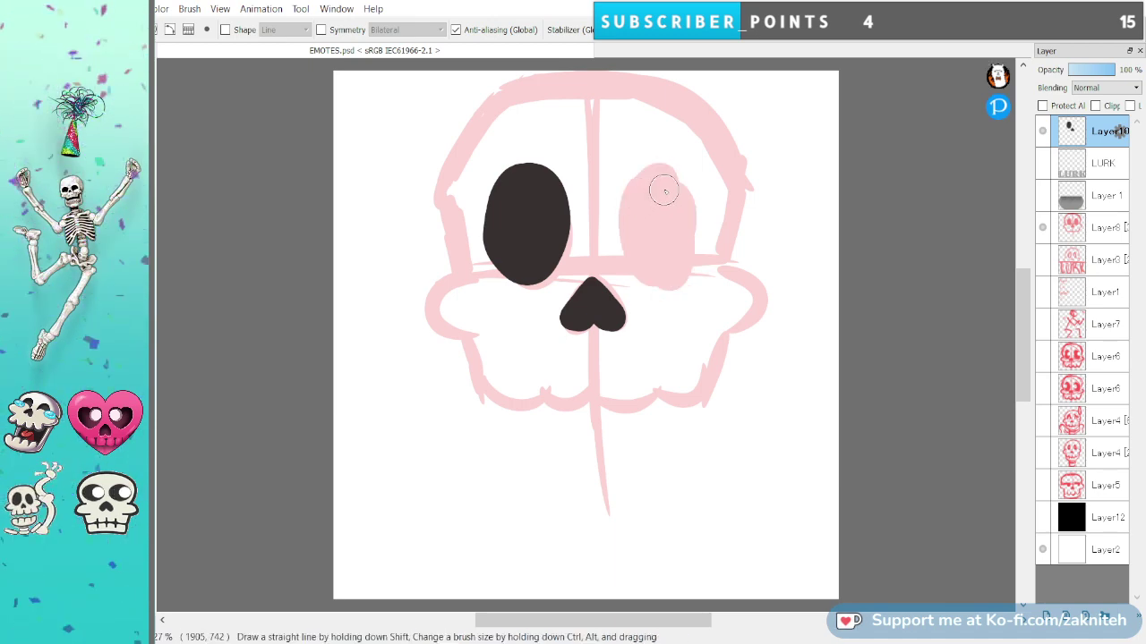
mouse_move(665, 185)
mouse_down()
mouse_move(631, 210)
mouse_move(628, 256)
mouse_move(666, 283)
mouse_move(691, 231)
mouse_move(666, 188)
mouse_move(636, 236)
mouse_move(666, 201)
mouse_move(699, 221)
mouse_up()
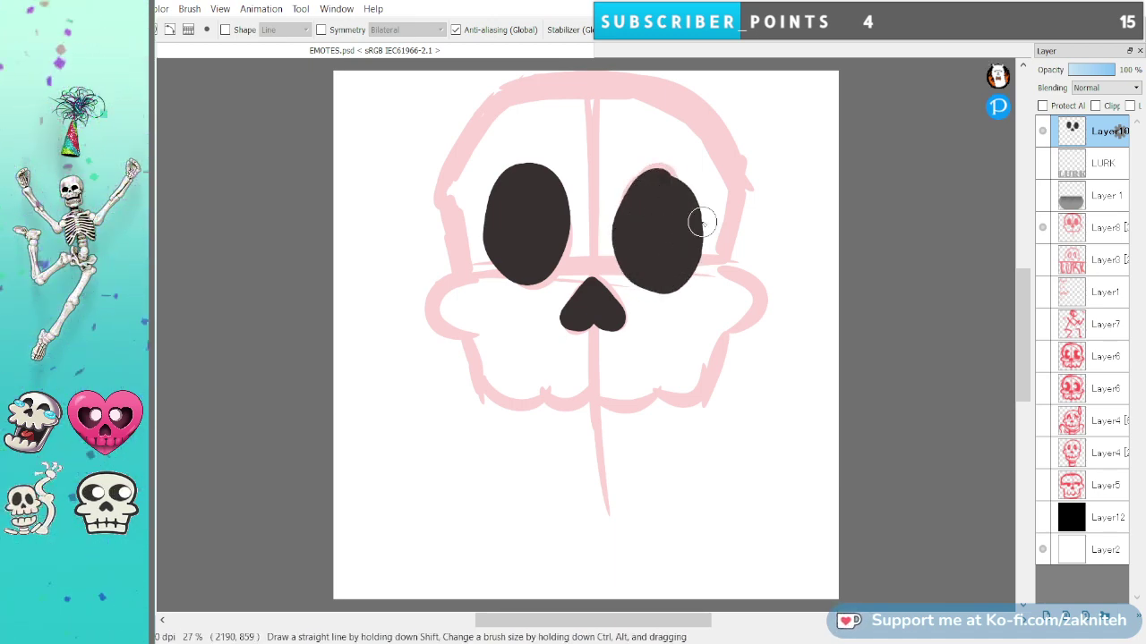
key(ctrl+z)
mouse_move(670, 177)
mouse_down()
mouse_move(634, 232)
mouse_move(657, 282)
mouse_move(691, 243)
mouse_move(683, 189)
mouse_move(647, 240)
mouse_move(686, 209)
mouse_move(680, 240)
mouse_up()
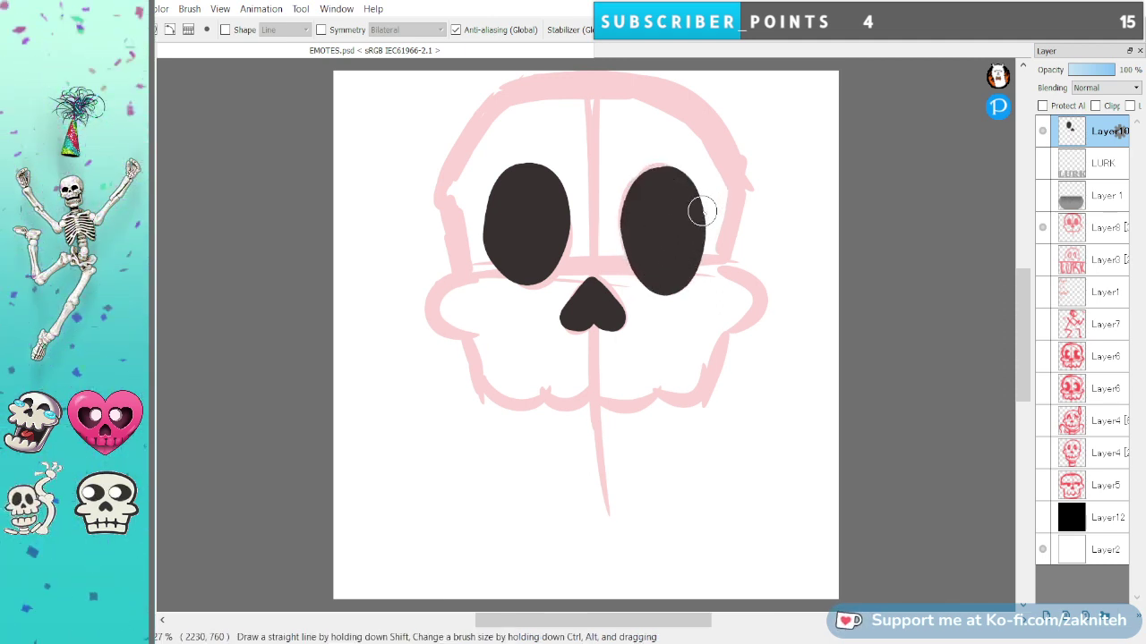
key(ctrl+z)
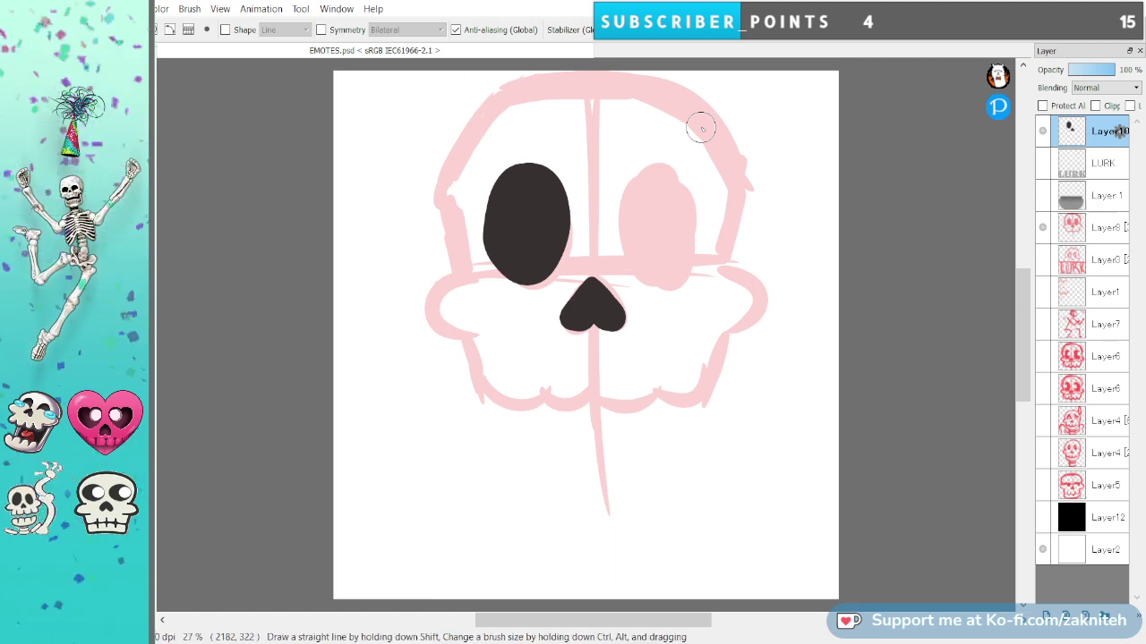
Duplicate the eye and nose layer, flip the copy horizontally and move it so its socket covers the draft's right eye.
key(ctrl+v)
key(ctrl+t)
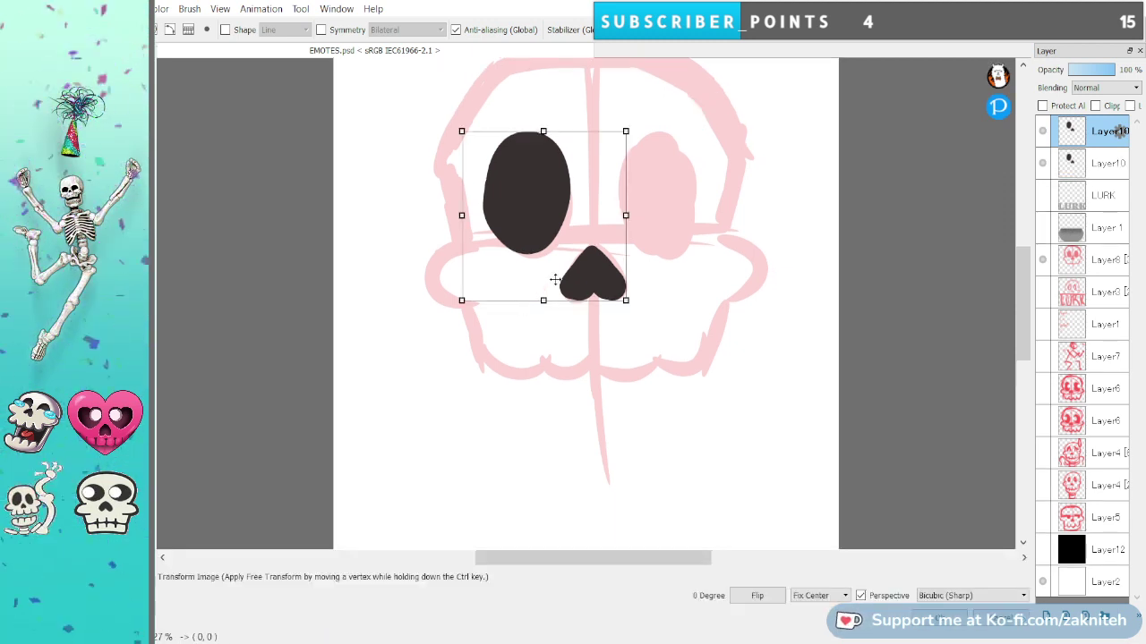
key(Left)
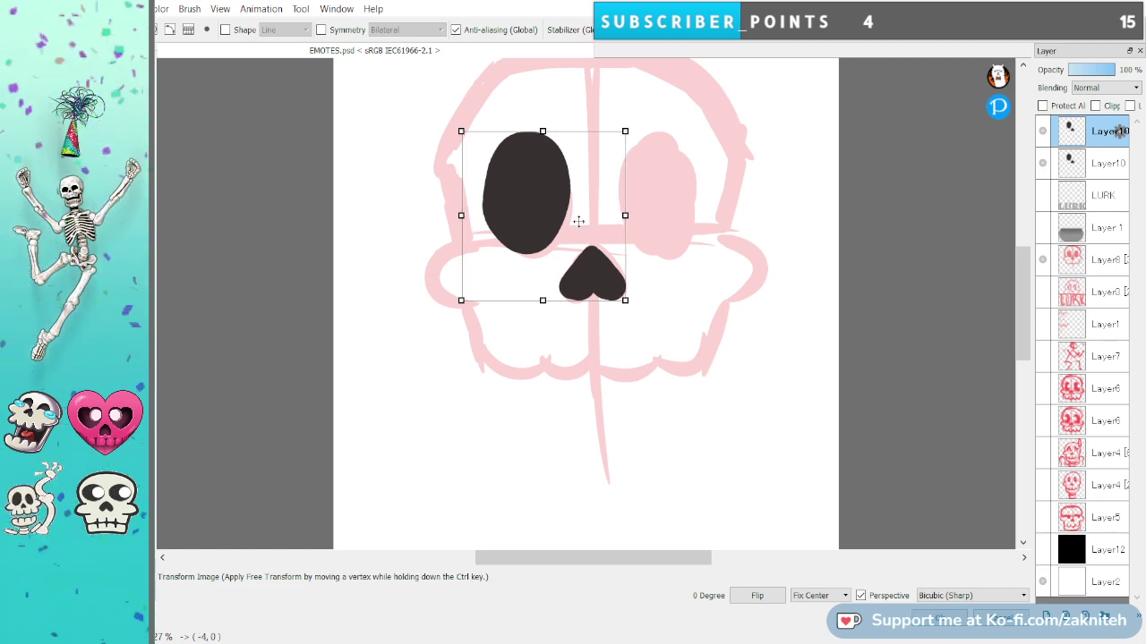
click(771, 597)
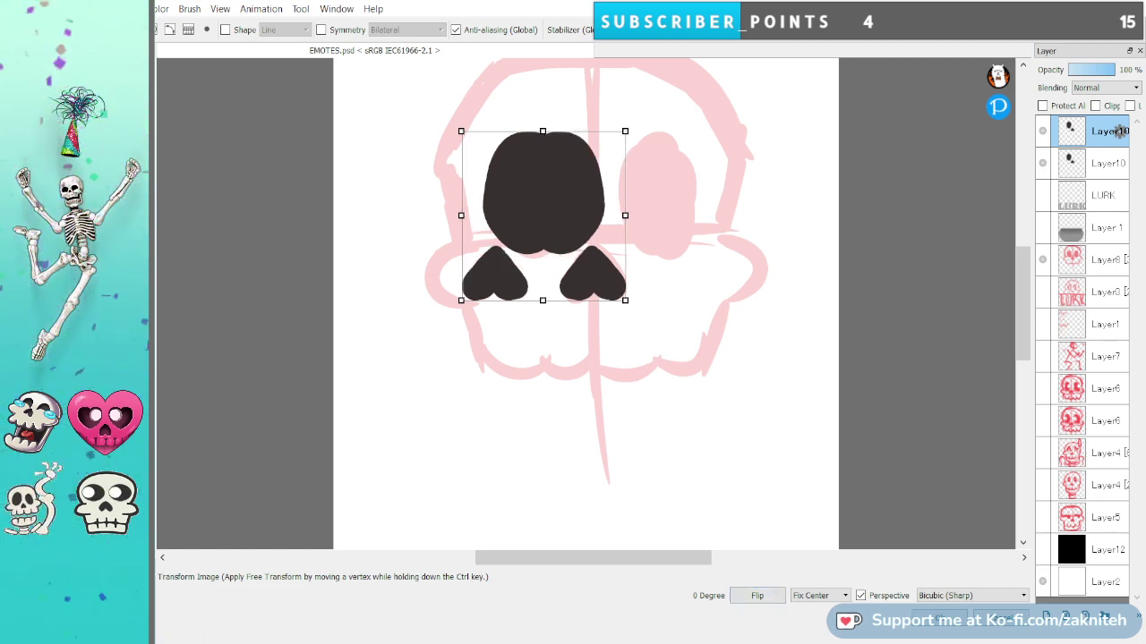
key(Return)
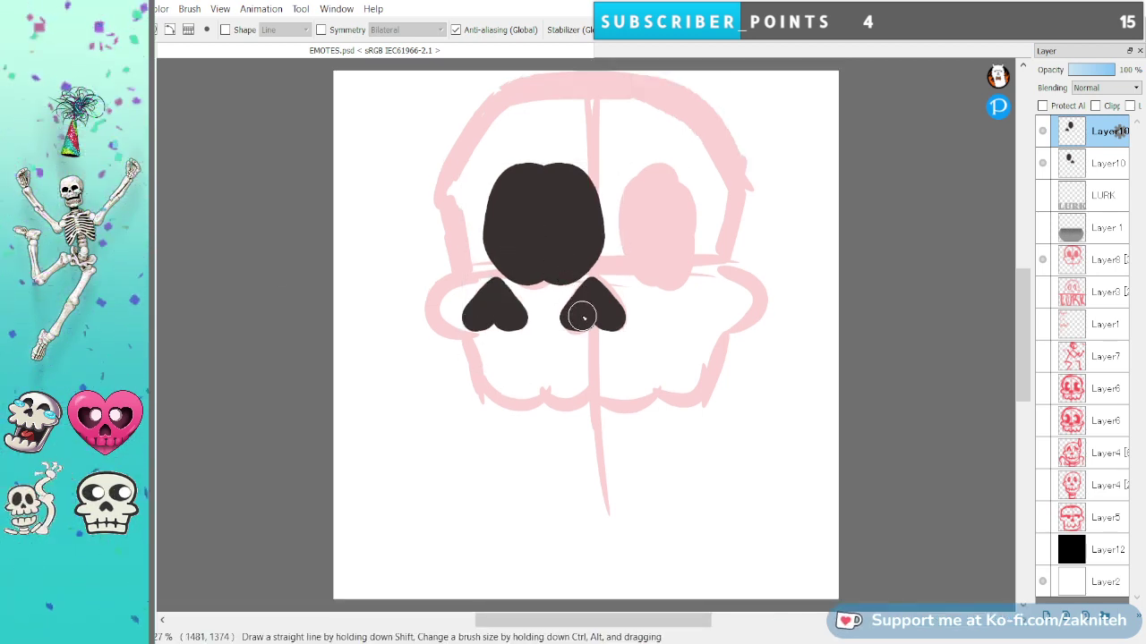
key(k)
drag(544, 251, 661, 257)
Lasso the extra nose on the flipped copy, delete it and clear the selection.
key(m)
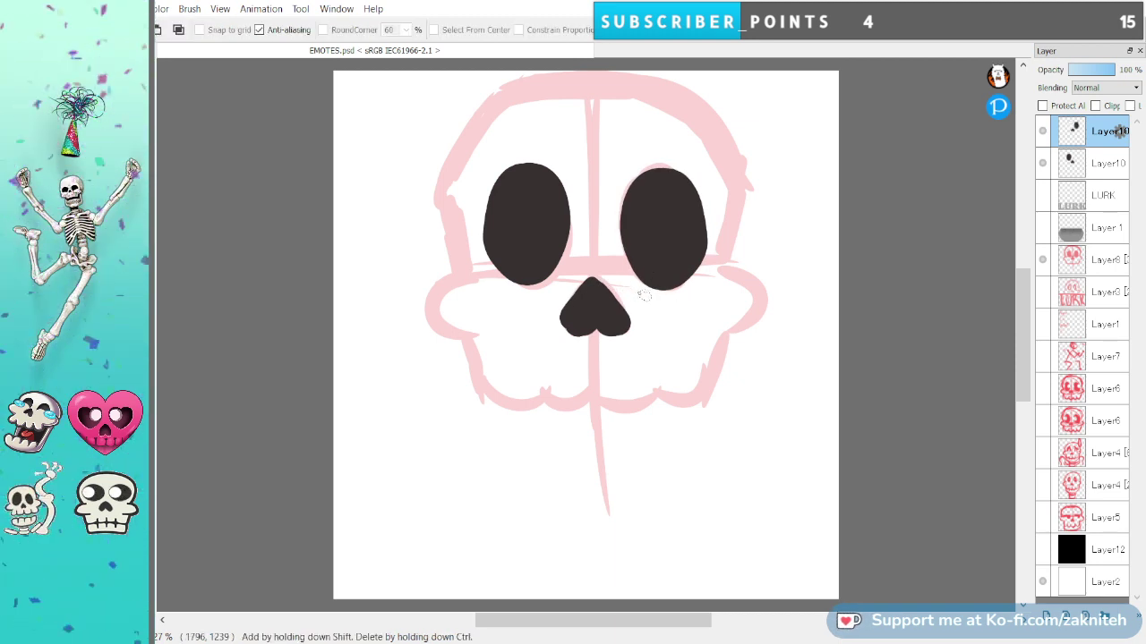
mouse_move(624, 368)
mouse_down()
mouse_move(660, 351)
mouse_move(648, 318)
mouse_up()
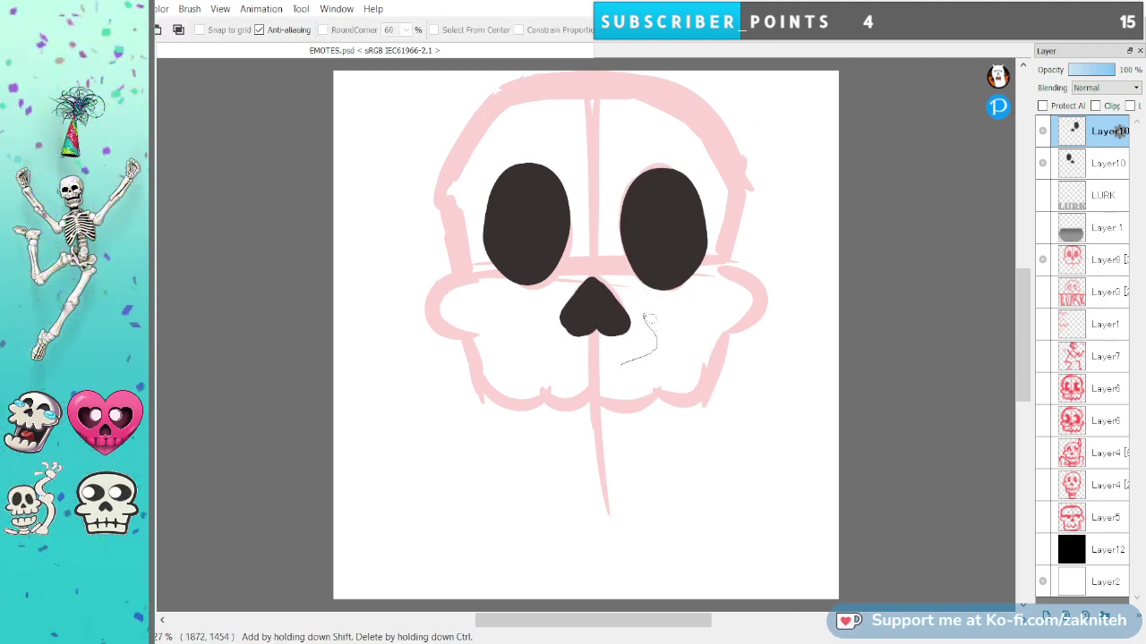
drag(575, 351, 582, 358)
key(Delete)
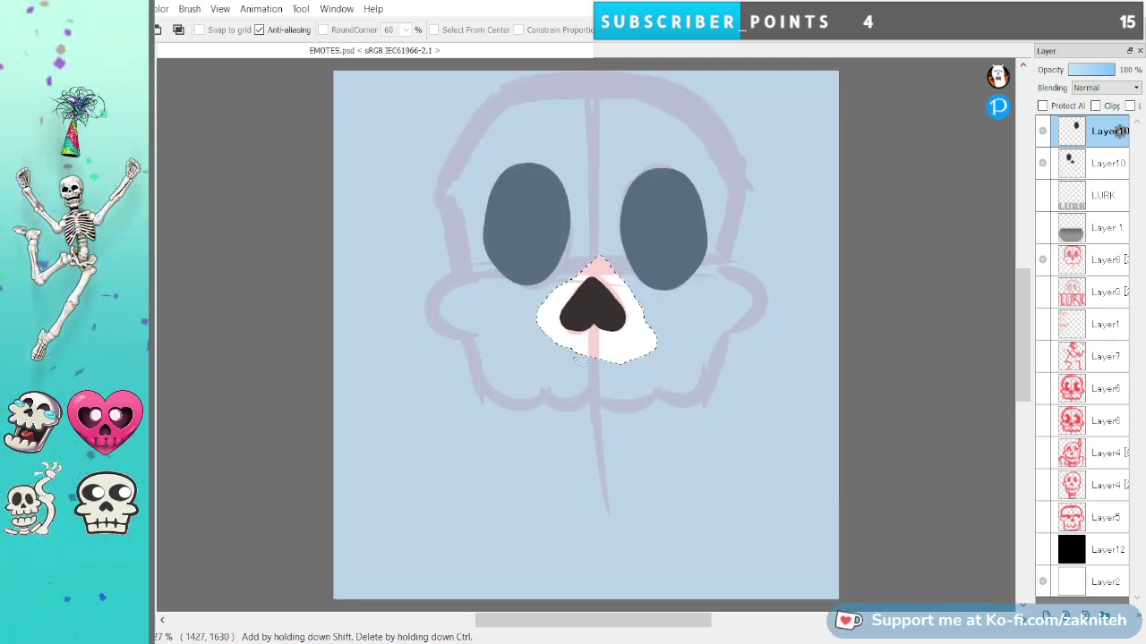
key(ctrl+d)
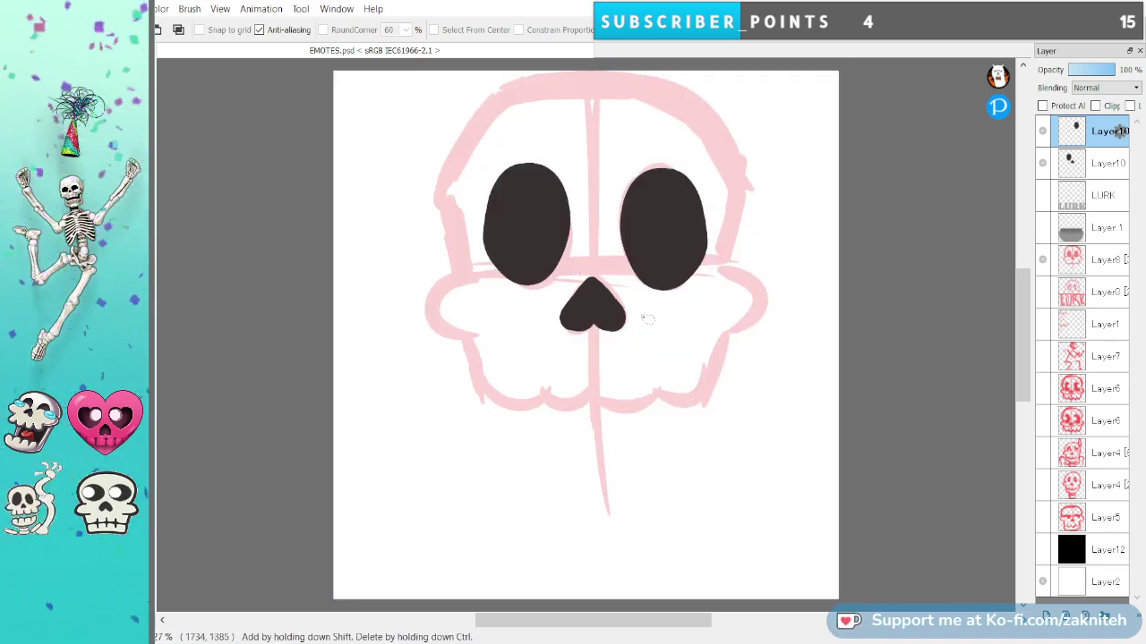
key(v)
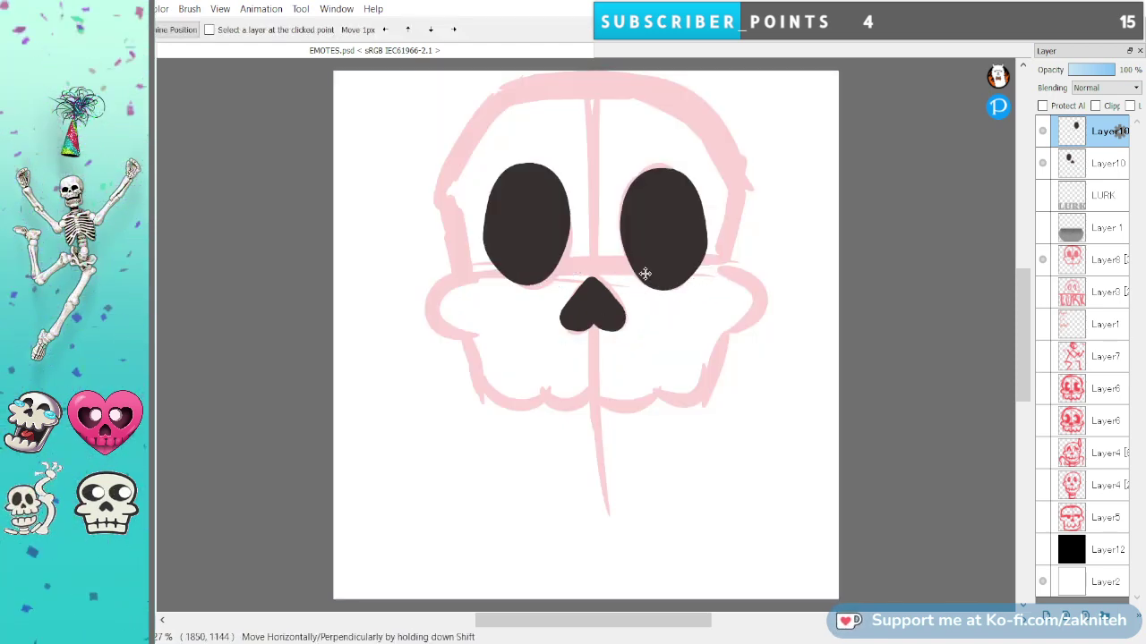
Nudge the right eye socket slightly toward the nose and ink both cheekbones as dark curved strokes over the draft.
drag(644, 273, 640, 271)
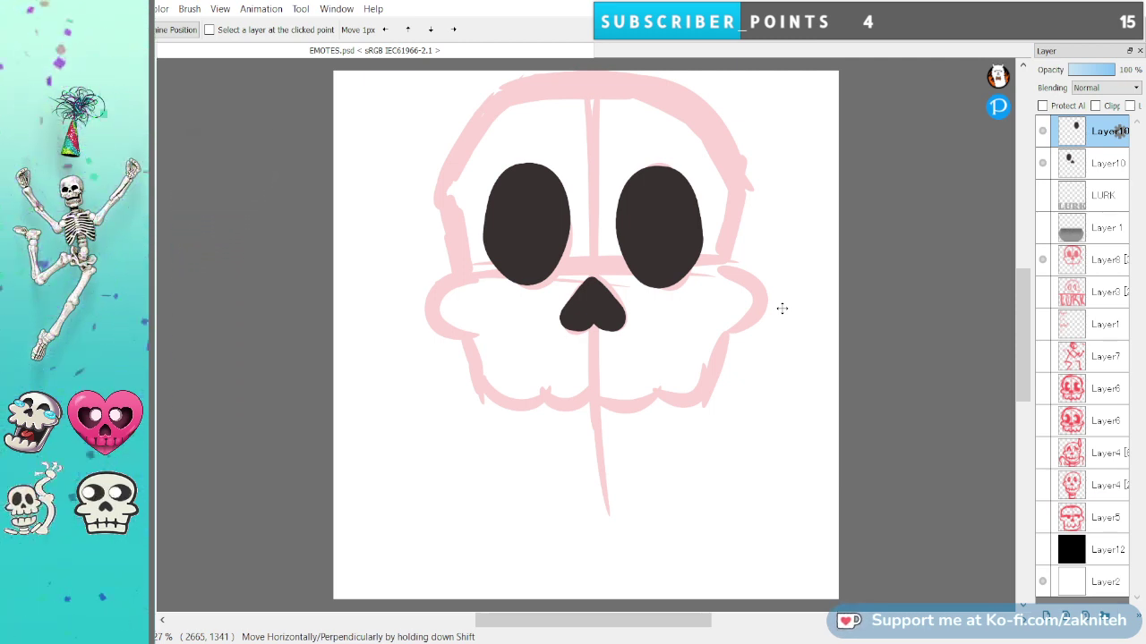
key(p)
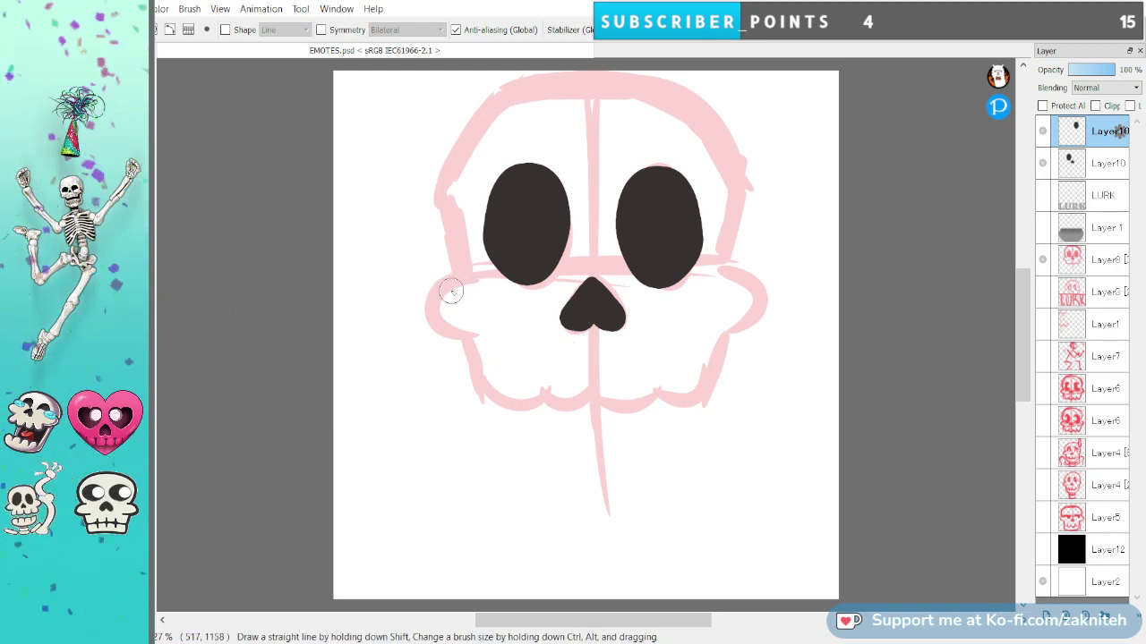
mouse_move(475, 270)
mouse_down()
mouse_move(433, 287)
mouse_move(485, 340)
mouse_up()
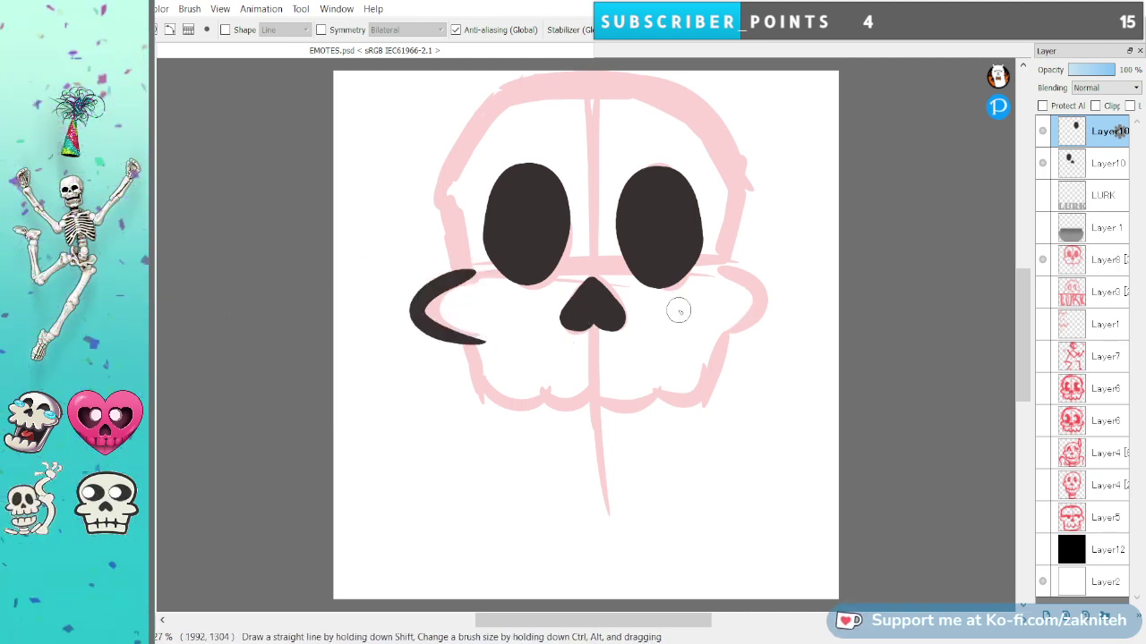
key(ctrl+z)
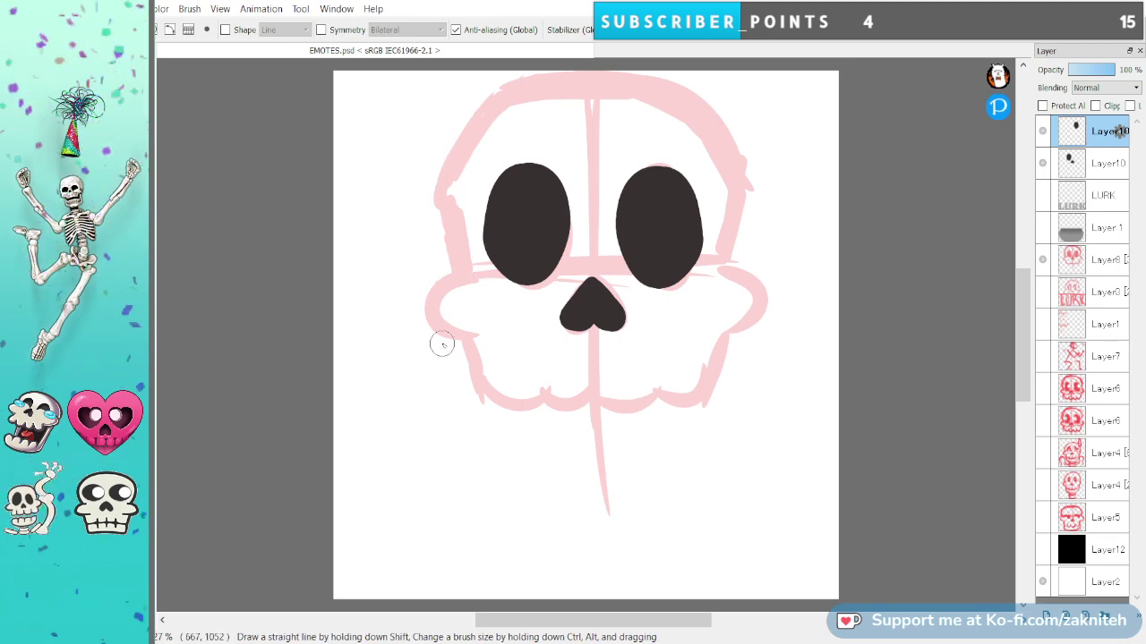
mouse_move(469, 272)
mouse_down()
mouse_move(415, 307)
mouse_move(477, 340)
mouse_up()
mouse_move(719, 261)
mouse_down()
mouse_move(739, 269)
mouse_move(724, 337)
mouse_up()
key(ctrl+z)
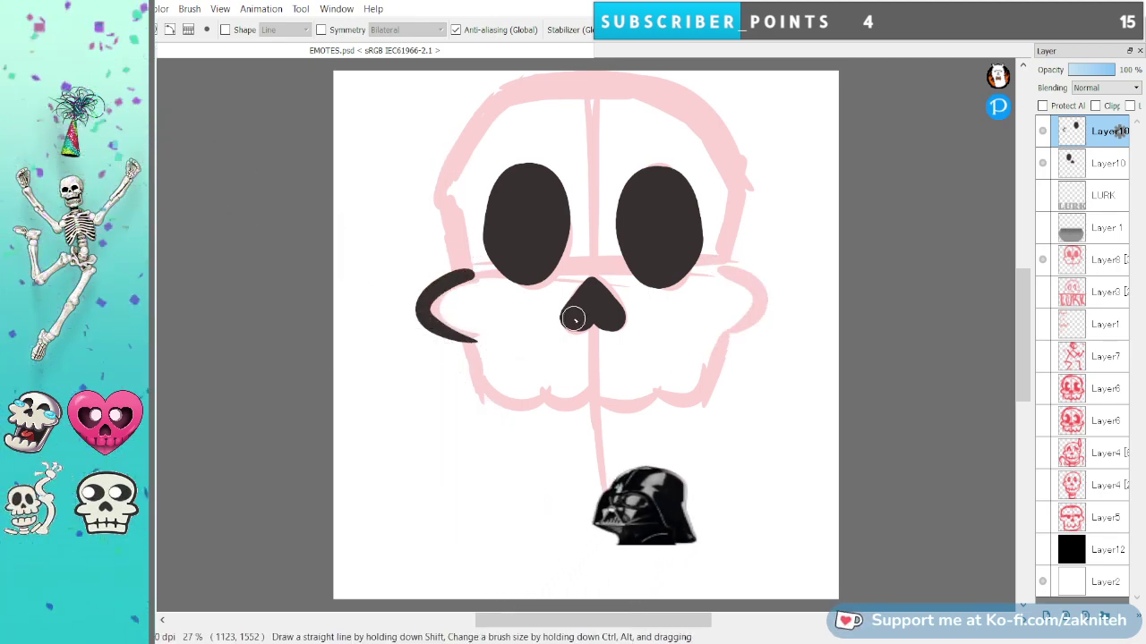
mouse_move(719, 261)
mouse_down()
mouse_move(770, 302)
mouse_move(716, 333)
mouse_up()
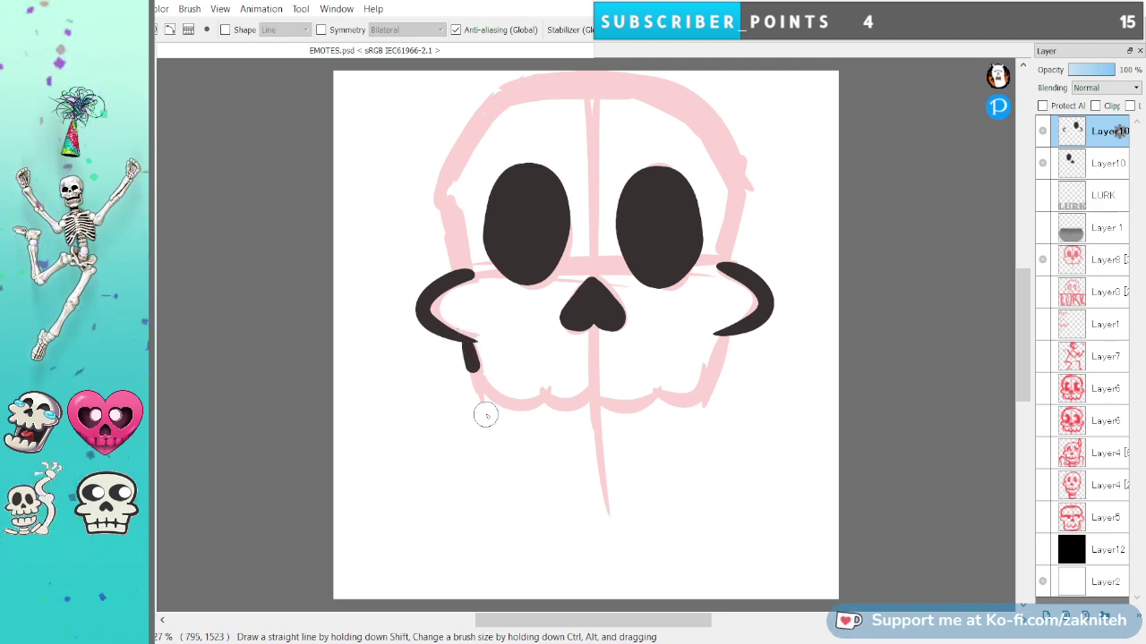
Try inking the jaw piecewise with straight sides and pointed tooth gaps, and undo every jaw stroke.
shift+click(485, 412)
mouse_move(485, 414)
mouse_down()
mouse_move(594, 382)
mouse_move(554, 379)
mouse_up()
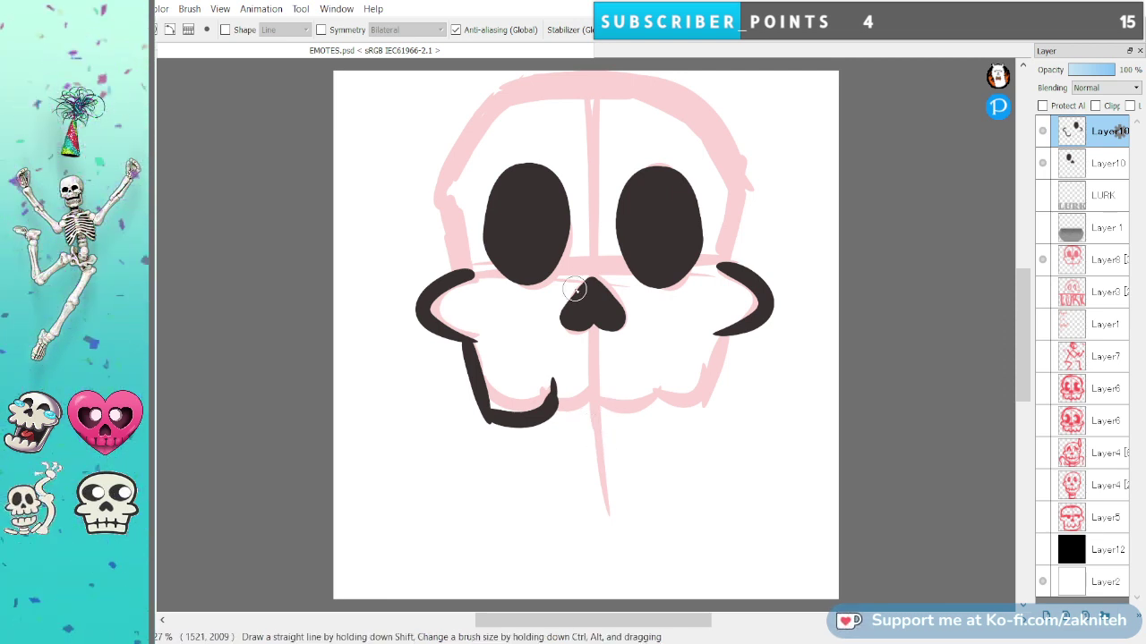
mouse_move(550, 386)
mouse_down()
mouse_move(586, 413)
mouse_move(597, 383)
mouse_up()
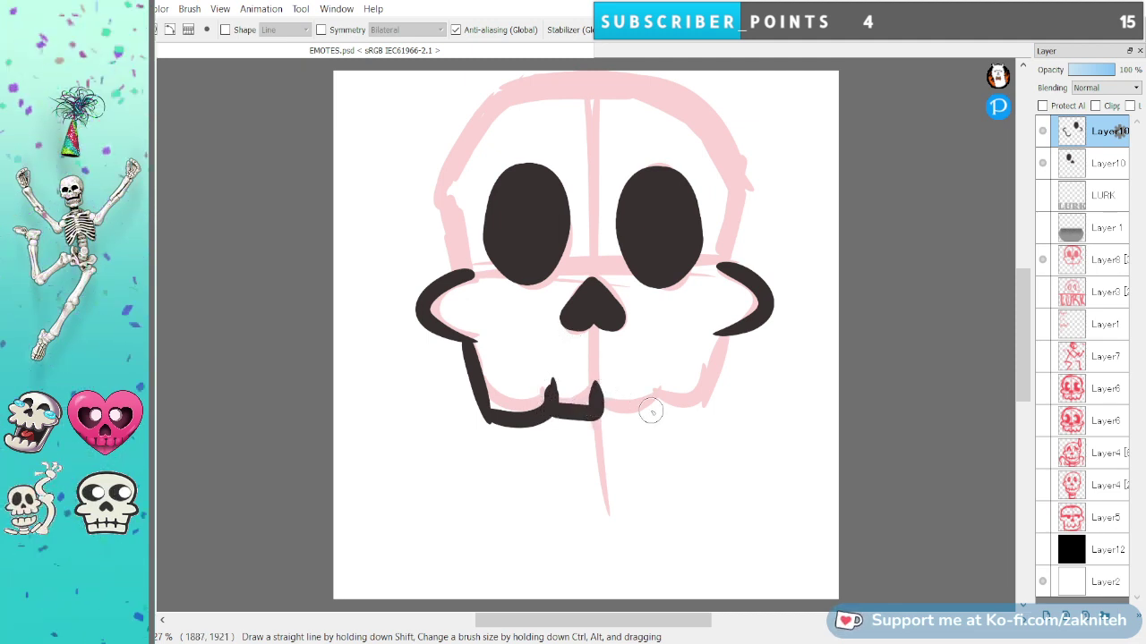
key(ctrl+z)
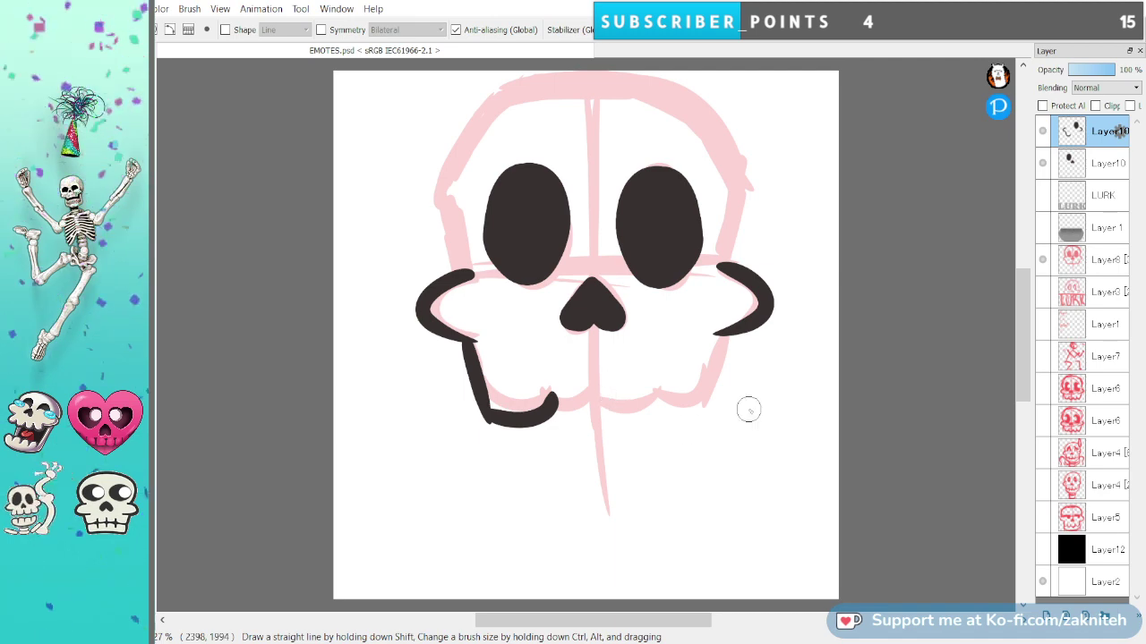
mouse_move(720, 339)
mouse_down()
mouse_move(691, 428)
mouse_move(642, 382)
mouse_up()
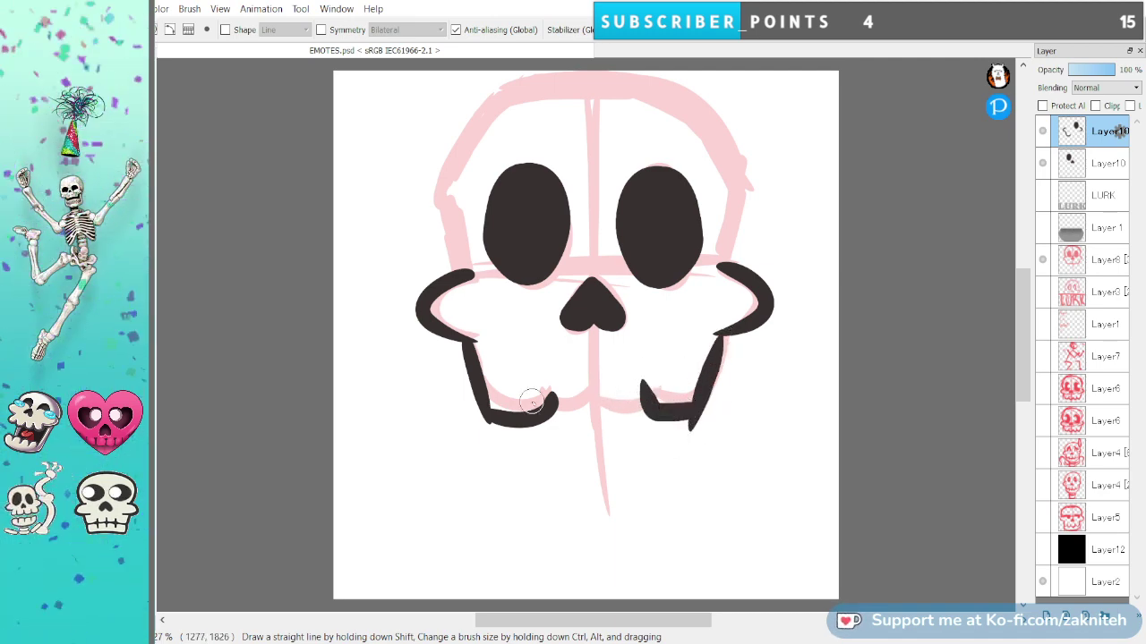
mouse_move(535, 417)
mouse_down()
mouse_move(550, 383)
mouse_move(593, 383)
mouse_move(654, 409)
mouse_move(660, 394)
mouse_up()
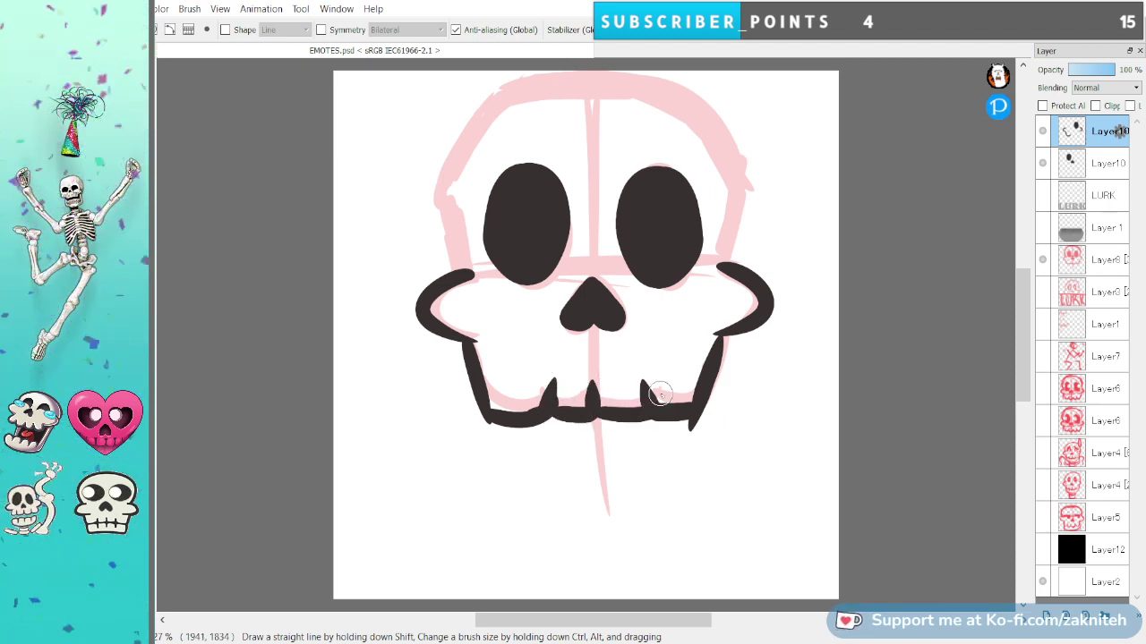
key(ctrl+z)
key(ctrl+z)
key(ctrl+z)
key(ctrl+z)
key(ctrl+z)
key(ctrl+z)
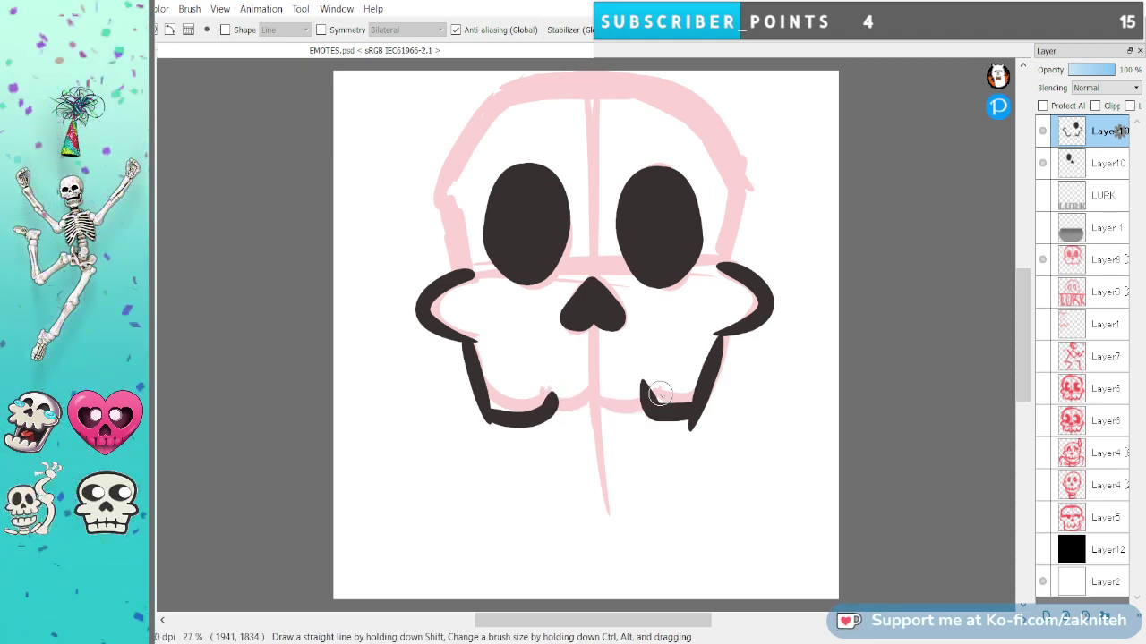
key(ctrl+z)
key(ctrl+z)
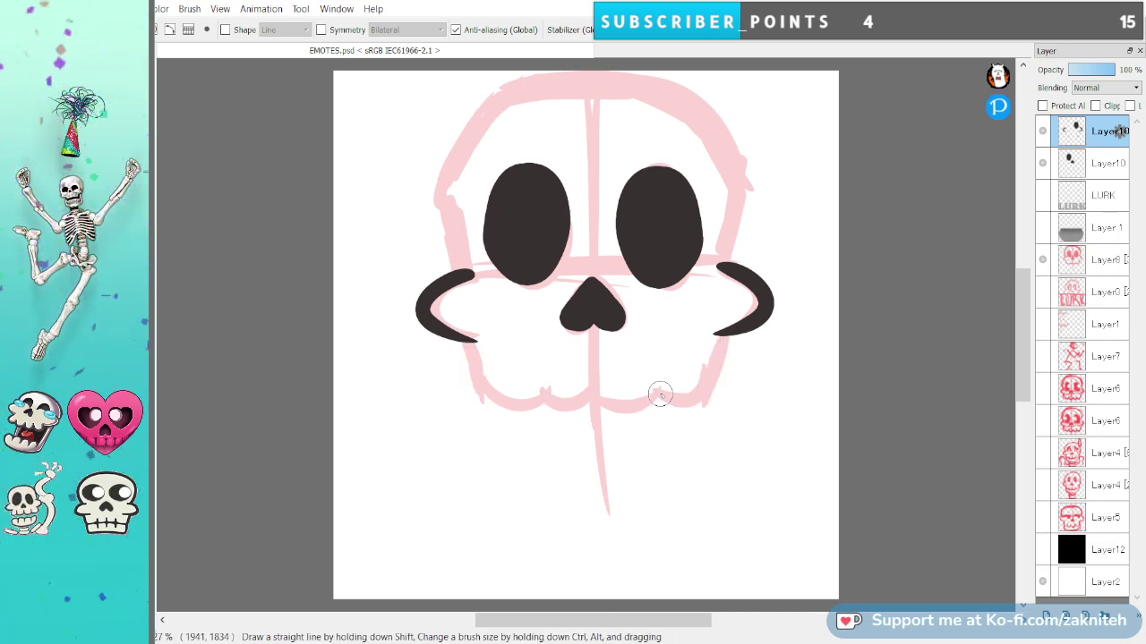
Try inking the jaw again with rounded scallops for teeth and a straight right side, and undo it.
mouse_move(462, 340)
mouse_down()
mouse_move(499, 422)
mouse_move(604, 392)
mouse_move(649, 408)
mouse_move(691, 403)
mouse_up()
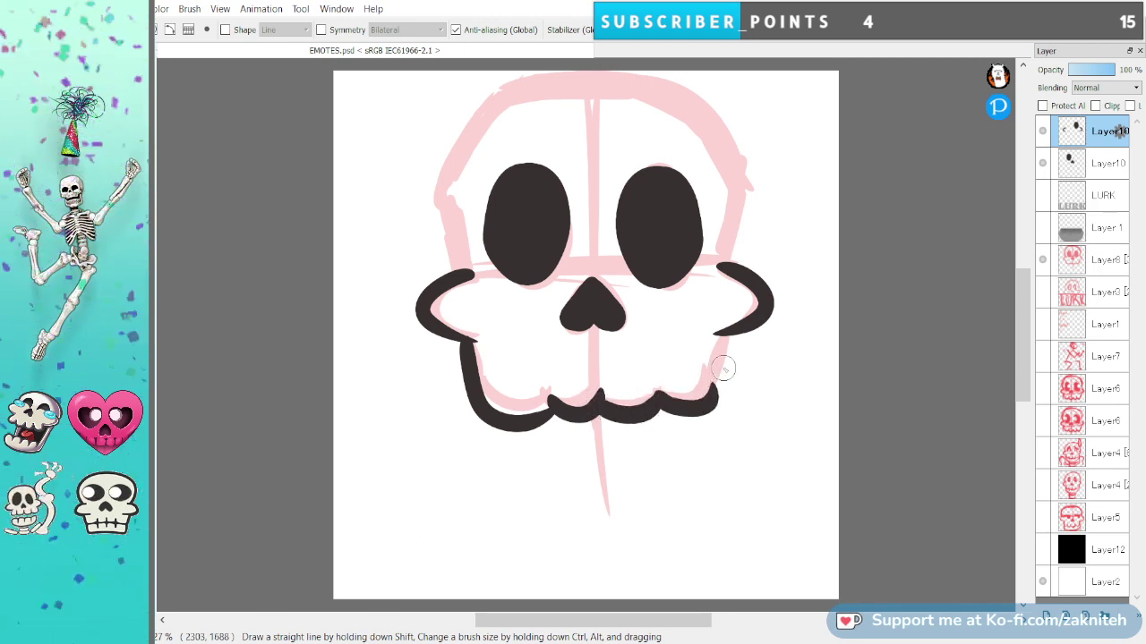
drag(729, 333, 703, 428)
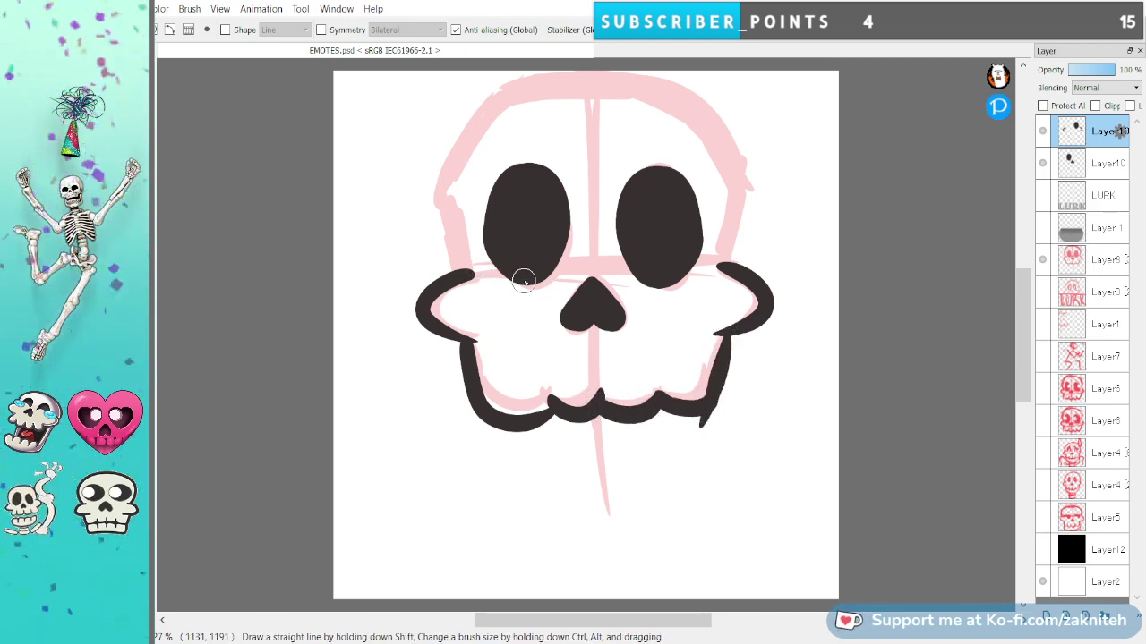
key(ctrl+z)
key(ctrl+z)
key(ctrl+z)
key(ctrl+z)
key(ctrl+z)
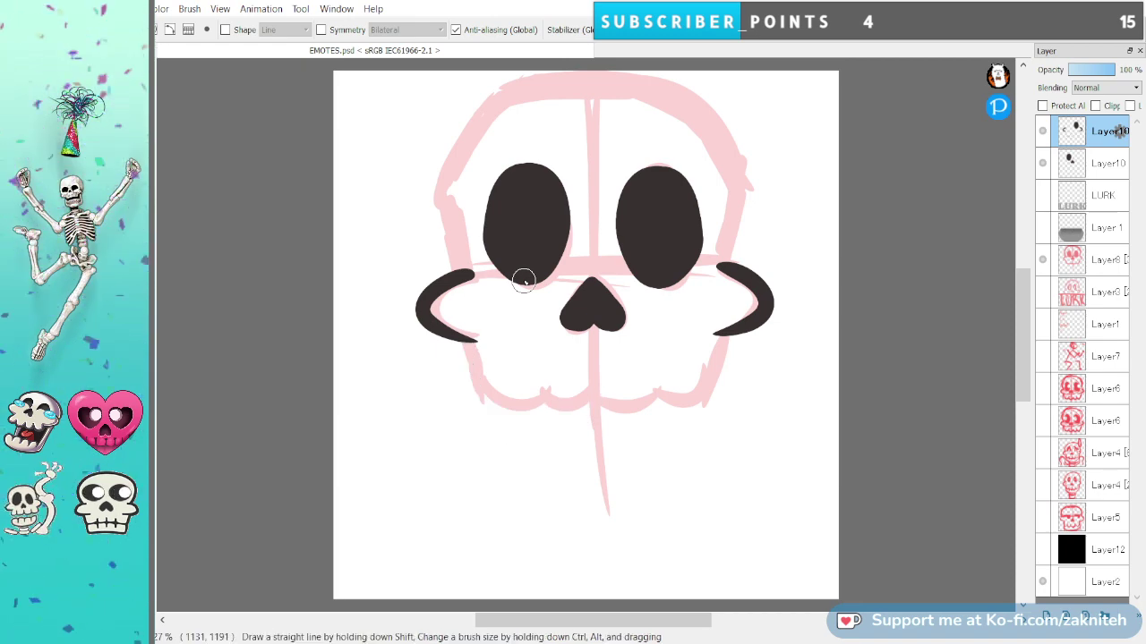
Ink the upper jaw outline with four scalloped teeth between the cheekbones and thicken its left side where it meets the cheekbone.
mouse_move(466, 362)
mouse_down()
mouse_move(580, 419)
mouse_move(614, 404)
mouse_move(695, 409)
mouse_move(732, 358)
mouse_up()
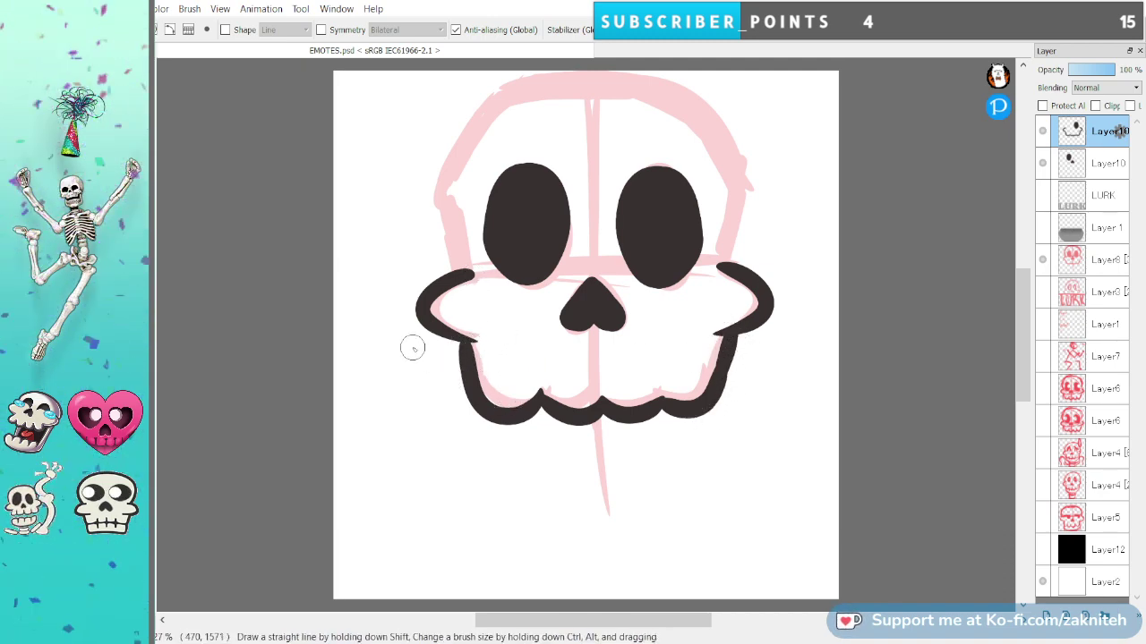
scroll(476, 357, down, 1)
scroll(475, 356, up, 4)
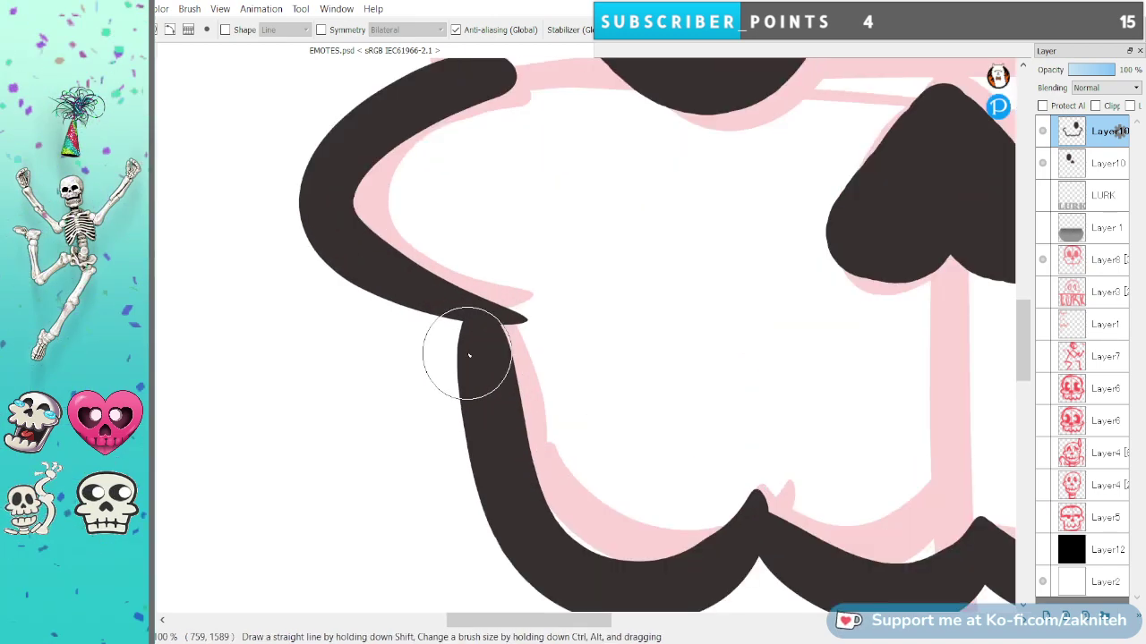
scroll(468, 358, down, 1)
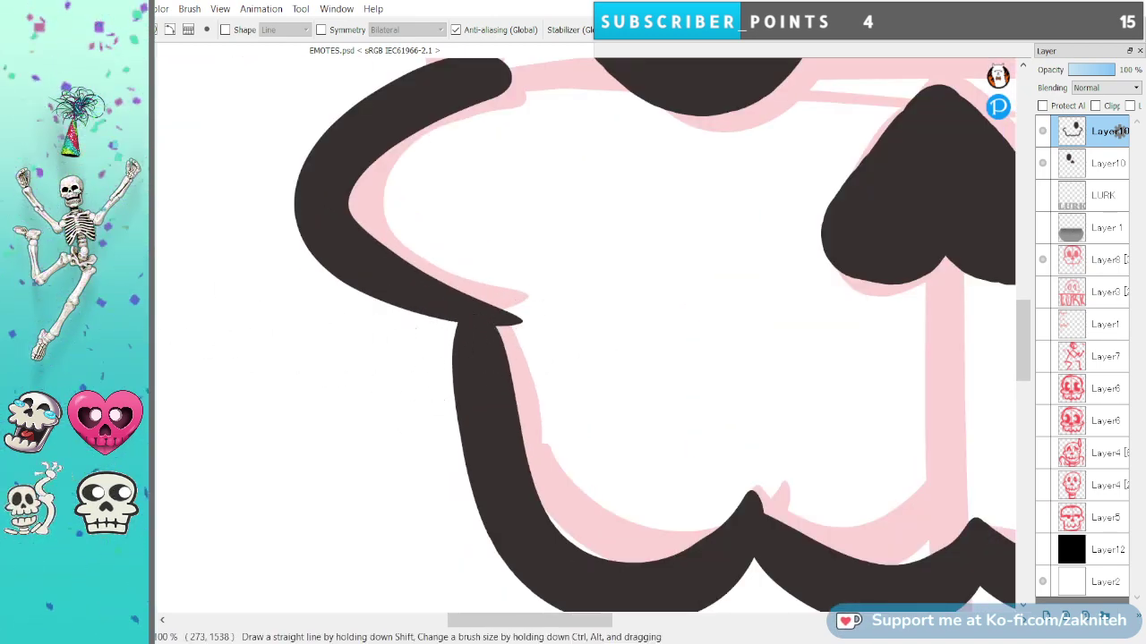
mouse_move(454, 312)
mouse_down()
mouse_move(467, 384)
mouse_move(458, 362)
mouse_move(490, 365)
mouse_move(492, 320)
mouse_move(514, 458)
mouse_move(505, 329)
mouse_move(524, 463)
mouse_up()
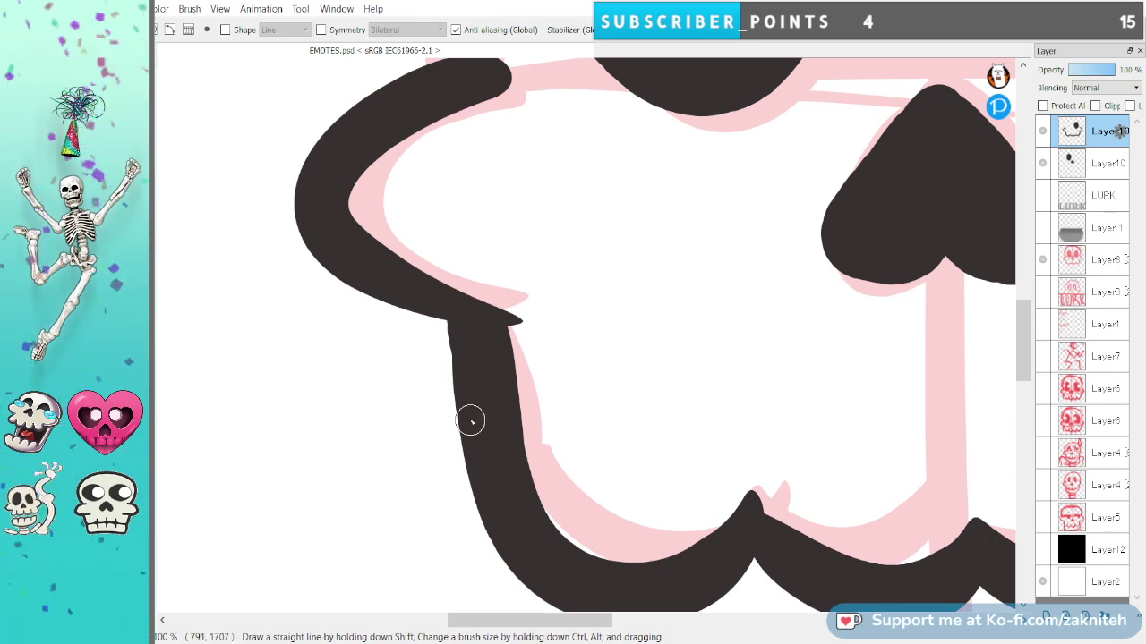
drag(450, 313, 452, 374)
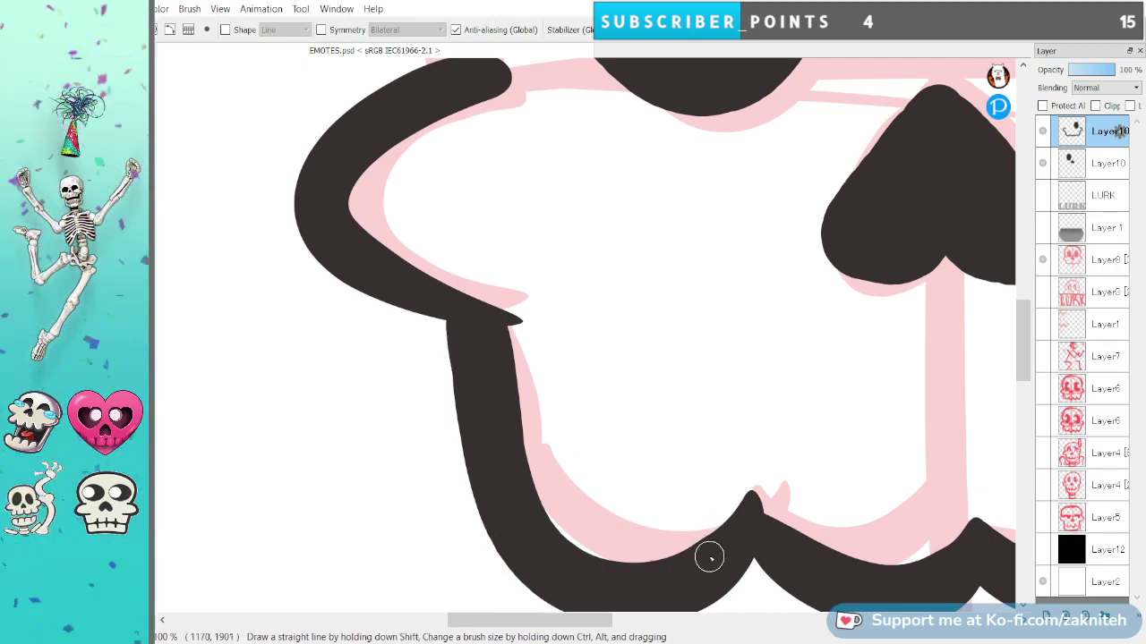
Ink a tall tapered gap between the first two teeth on the left and erase its ragged tip flat.
mouse_move(706, 568)
mouse_down()
mouse_move(740, 522)
mouse_move(637, 408)
mouse_move(585, 496)
mouse_move(587, 371)
mouse_up()
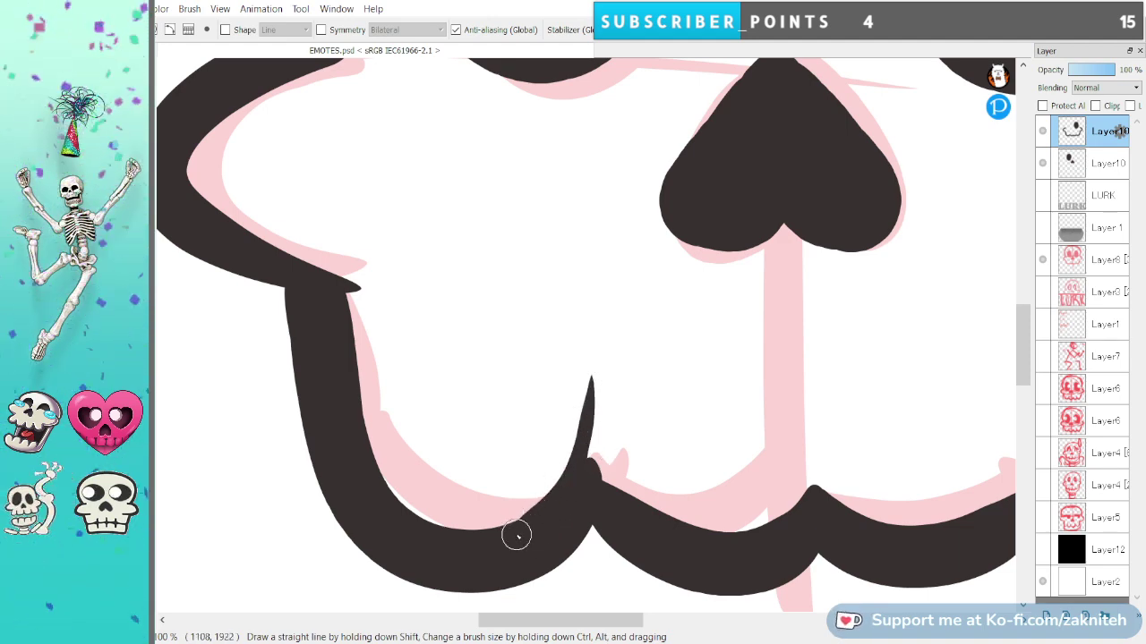
key(ctrl+z)
drag(525, 527, 588, 367)
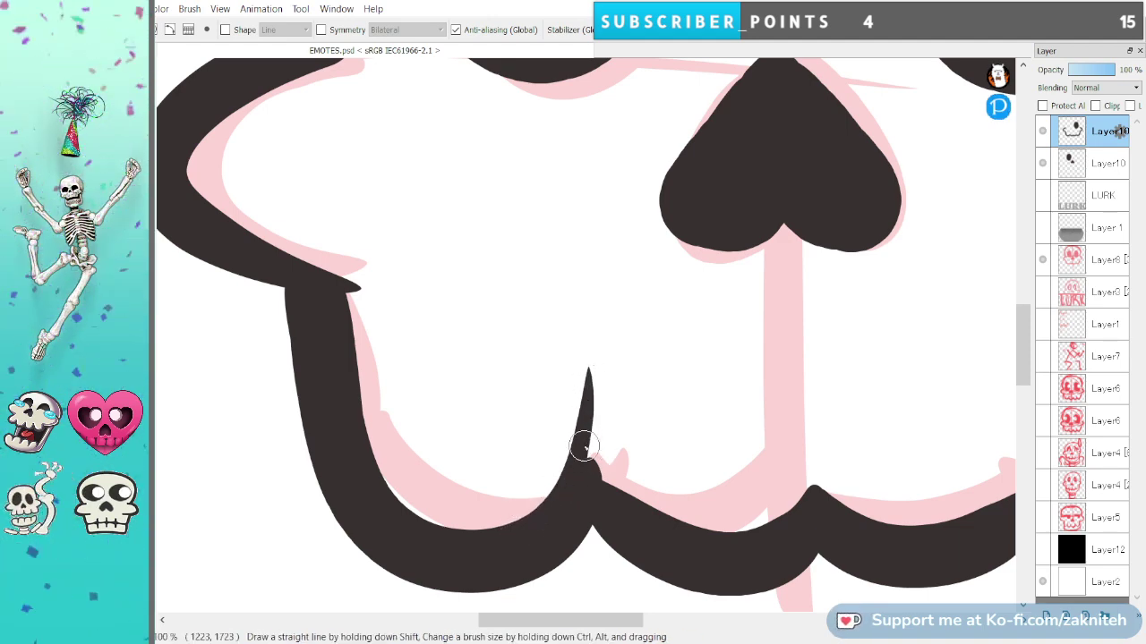
mouse_move(650, 519)
mouse_down()
mouse_move(581, 365)
mouse_move(601, 474)
mouse_up()
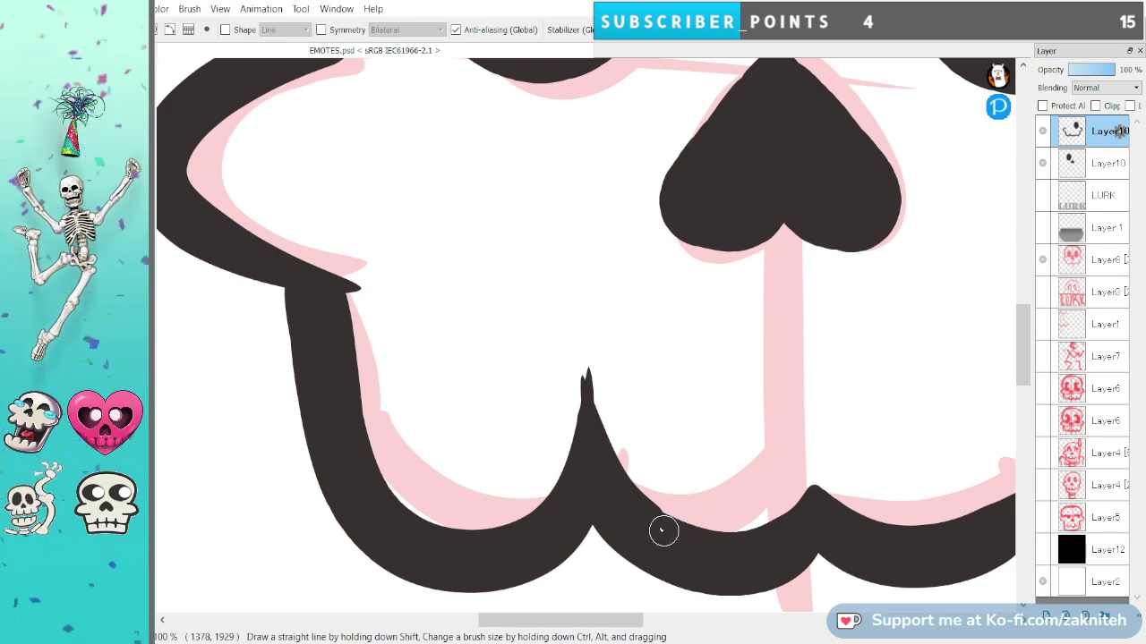
drag(632, 493, 603, 400)
drag(617, 439, 599, 367)
drag(610, 498, 598, 381)
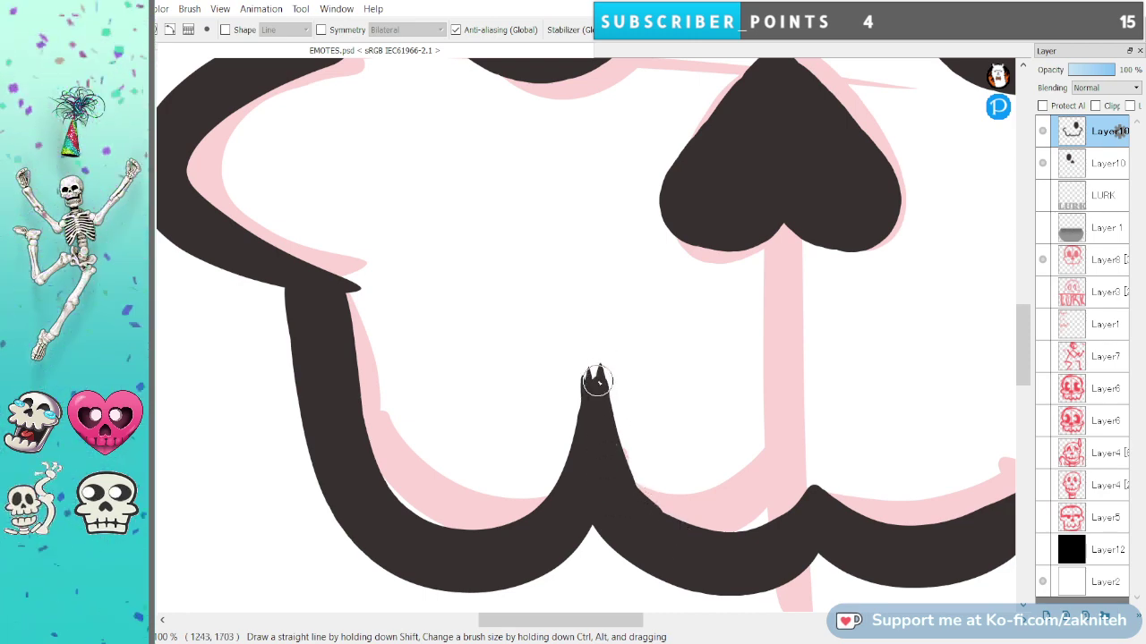
key(e)
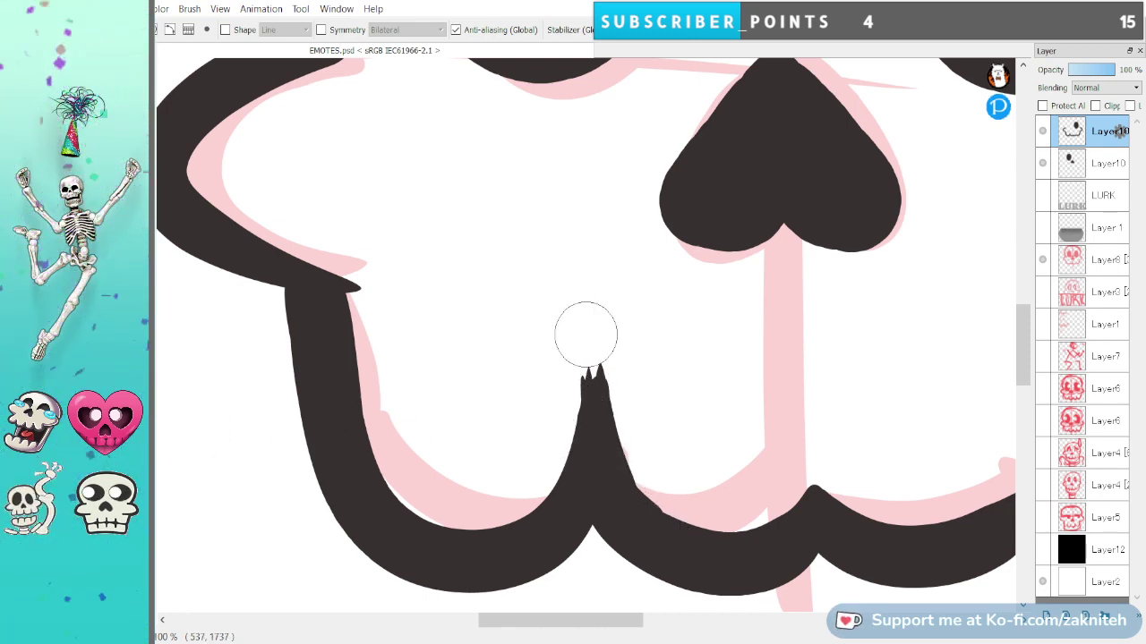
drag(549, 378, 644, 366)
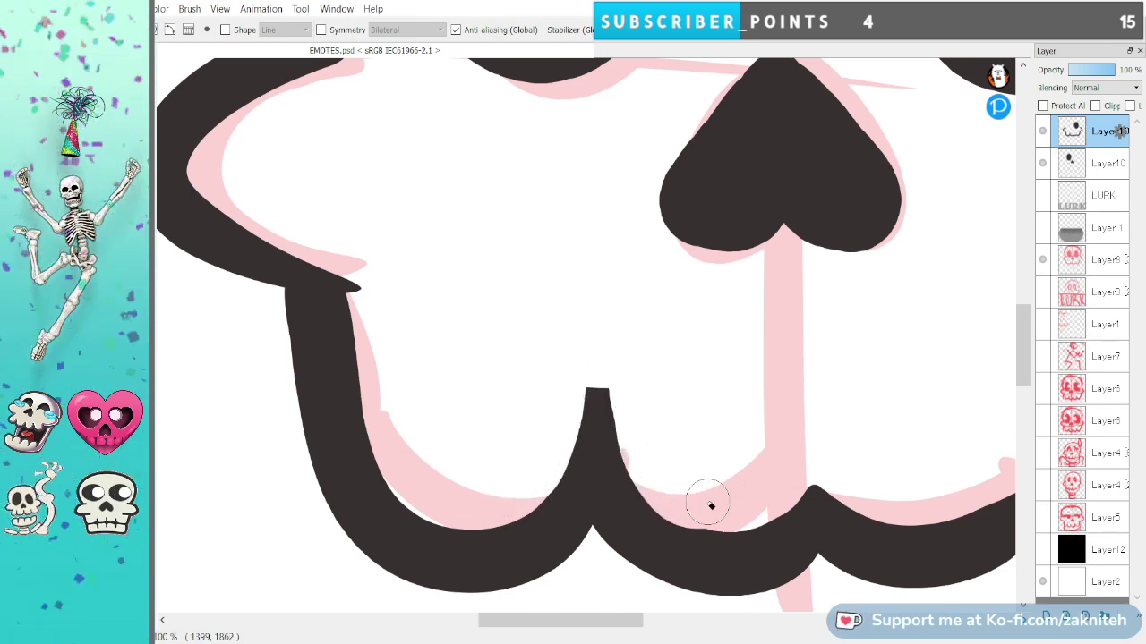
Try inking a tall curved gap between the two middle teeth below the nose, and undo each attempt.
key(space)
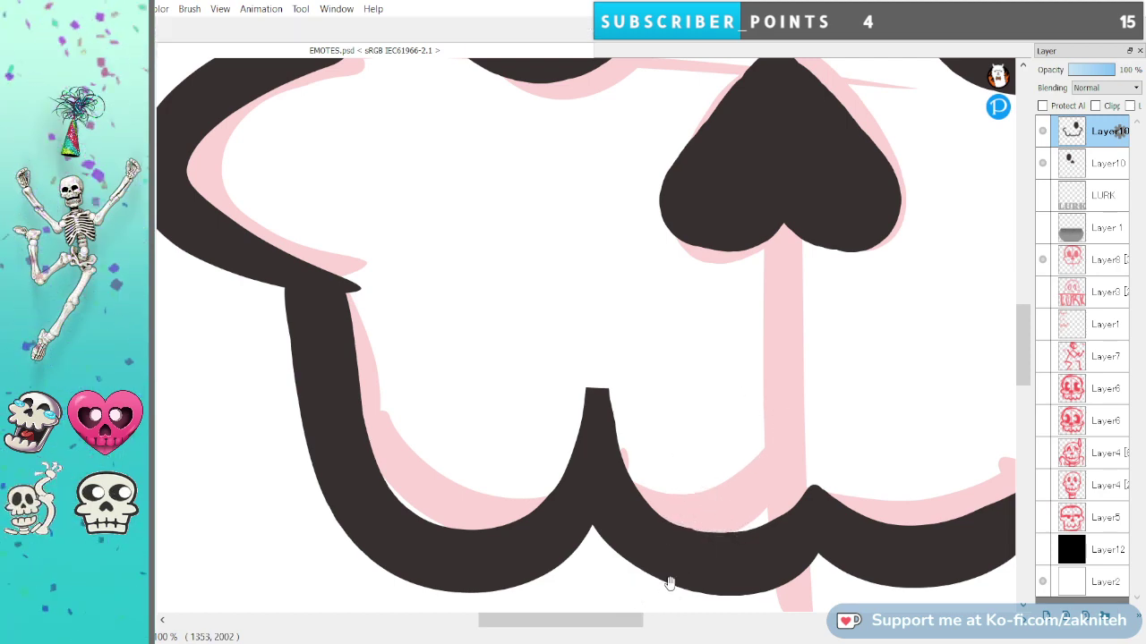
mouse_move(811, 541)
mouse_down()
mouse_move(638, 534)
mouse_move(563, 510)
mouse_up()
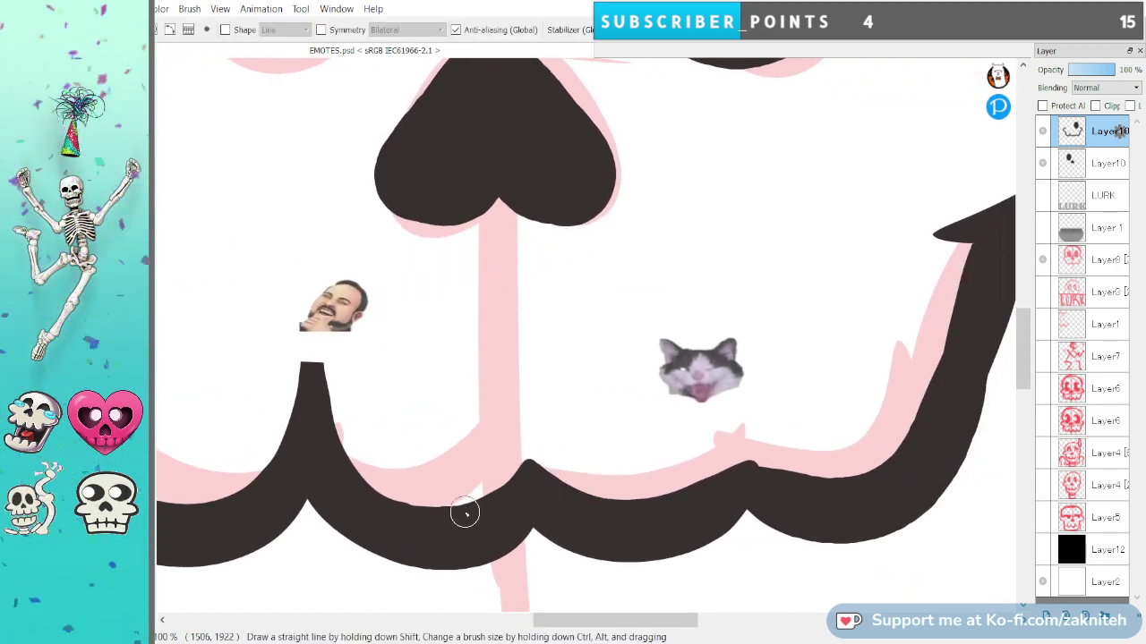
mouse_move(525, 367)
mouse_down()
mouse_move(532, 460)
mouse_move(623, 532)
mouse_move(542, 447)
mouse_up()
mouse_move(527, 401)
mouse_down()
mouse_move(519, 366)
mouse_move(610, 527)
mouse_up()
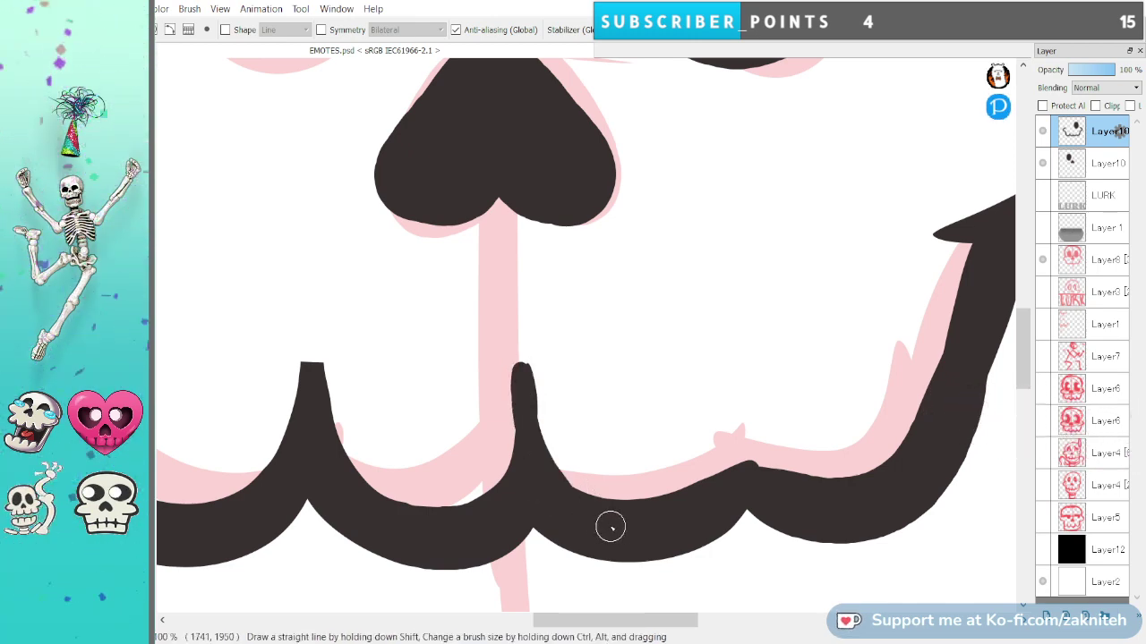
key(ctrl+z)
mouse_move(523, 371)
mouse_down()
mouse_move(537, 469)
mouse_move(622, 531)
mouse_up()
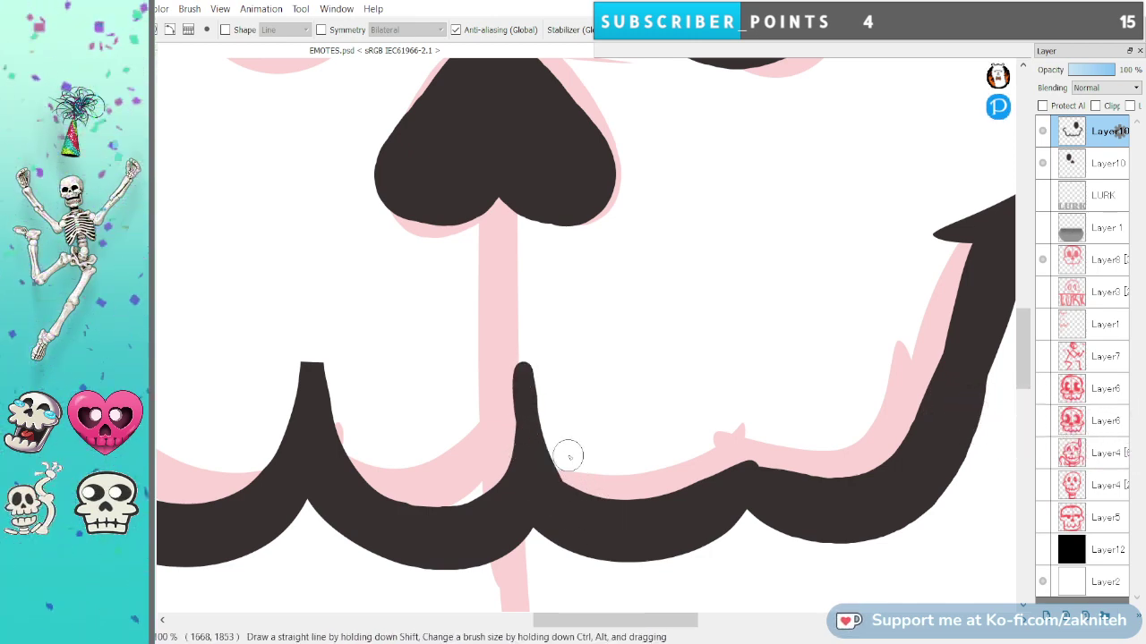
key(ctrl+z)
drag(524, 370, 614, 545)
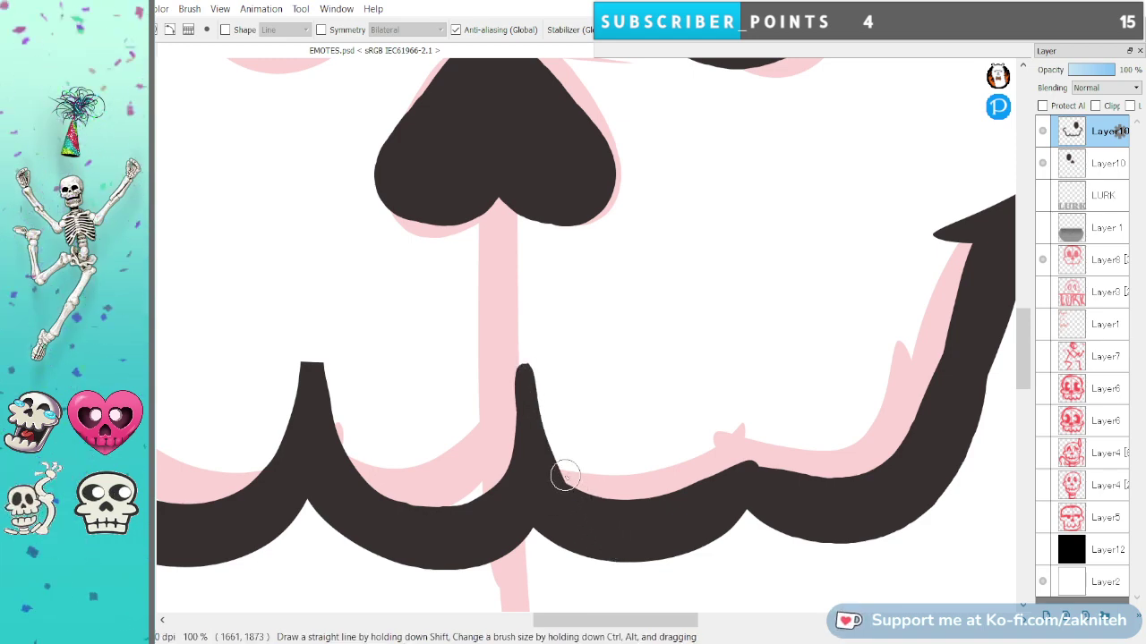
key(ctrl+z)
Ink an upright gap between the two middle teeth and thicken its left side down to the scallop, undoing the stray strokes.
mouse_move(525, 419)
mouse_down()
mouse_move(513, 373)
mouse_move(655, 519)
mouse_up()
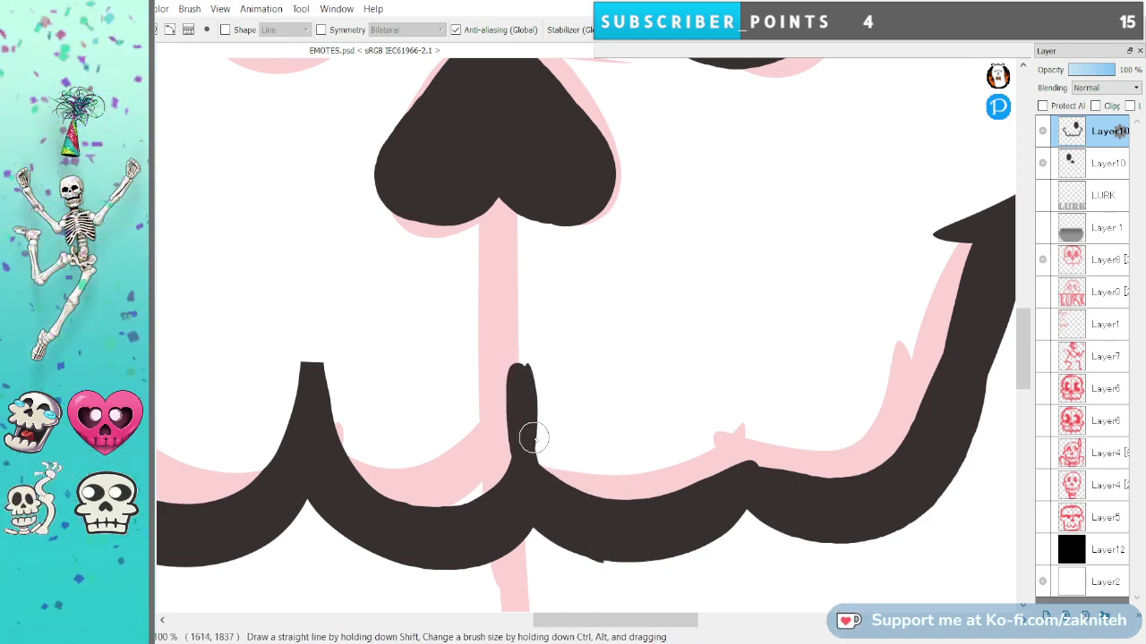
drag(544, 486, 610, 533)
key(ctrl+z)
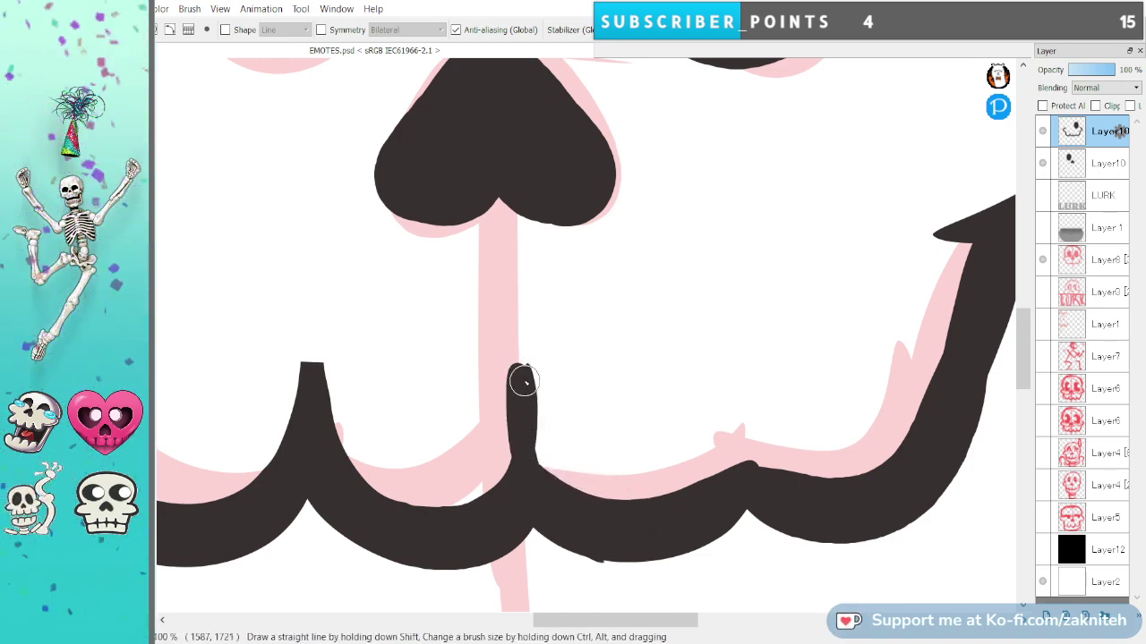
drag(525, 381, 627, 528)
key(ctrl+z)
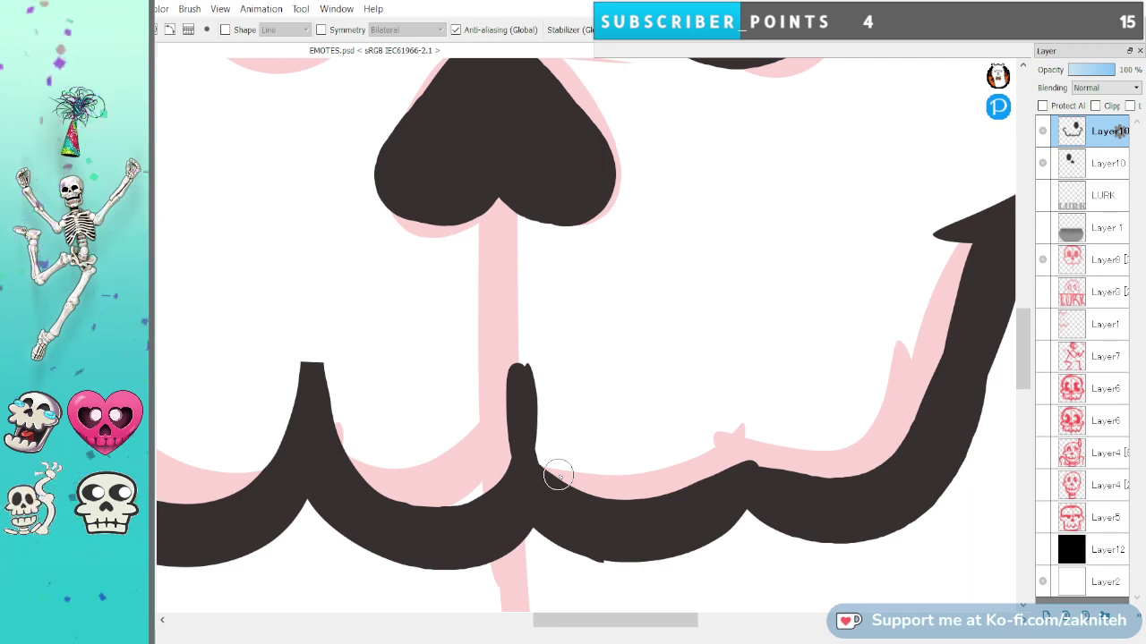
mouse_move(524, 379)
mouse_down()
mouse_move(511, 391)
mouse_move(501, 494)
mouse_up()
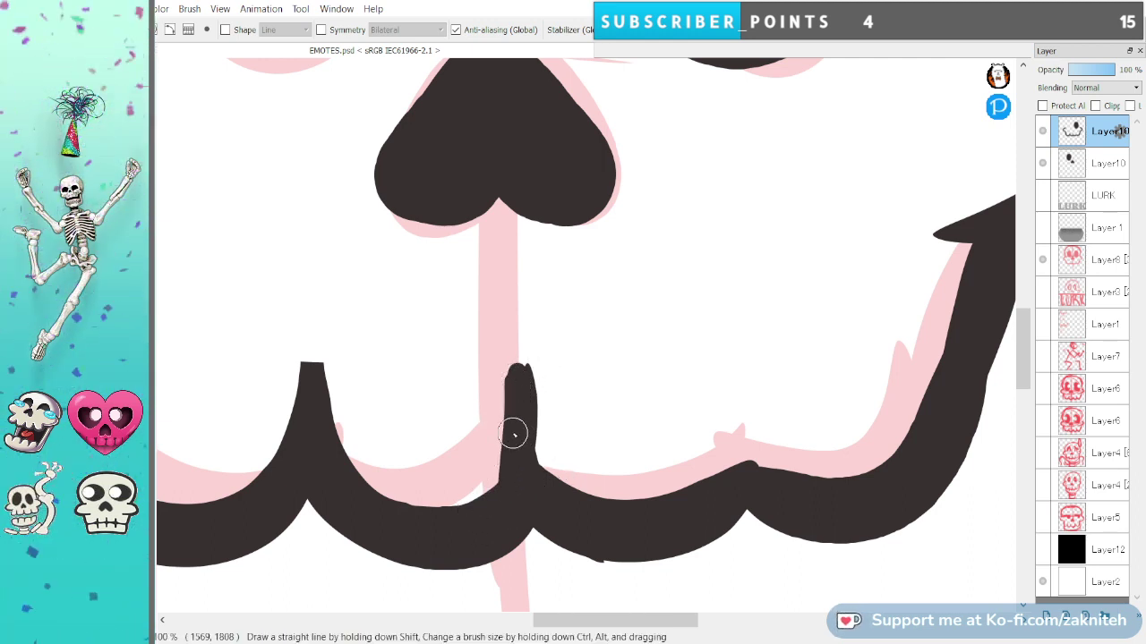
drag(535, 454, 569, 483)
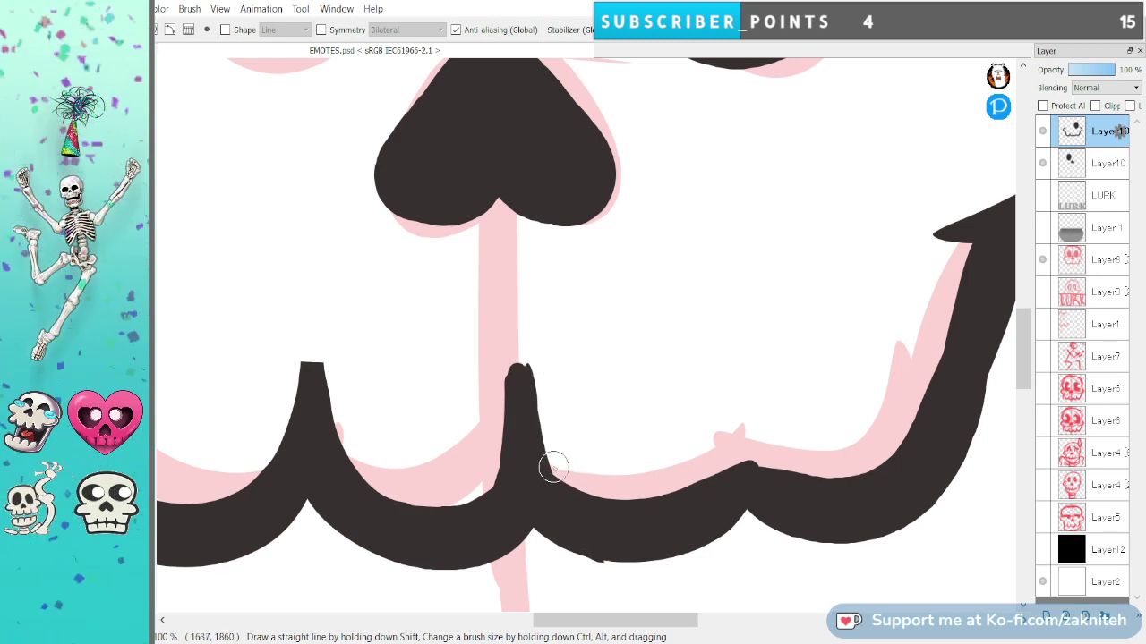
key(ctrl+z)
Erase the middle gap's tip flat, carve its left side into a curve and round out the third tooth's inner edge.
key(e)
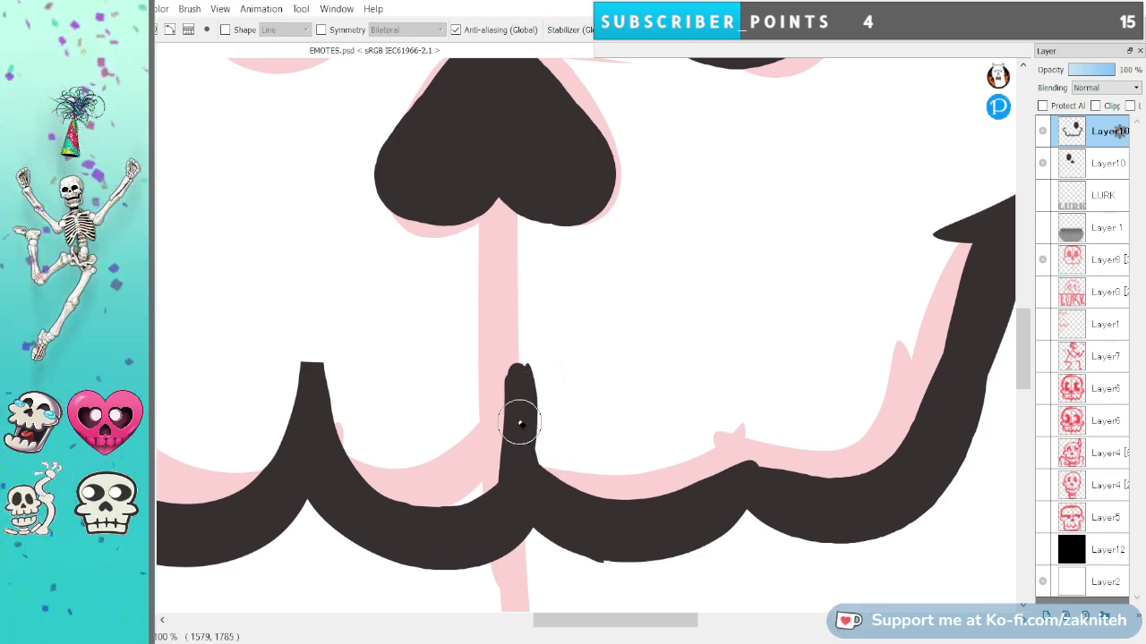
drag(534, 358, 496, 366)
key(ctrl+z)
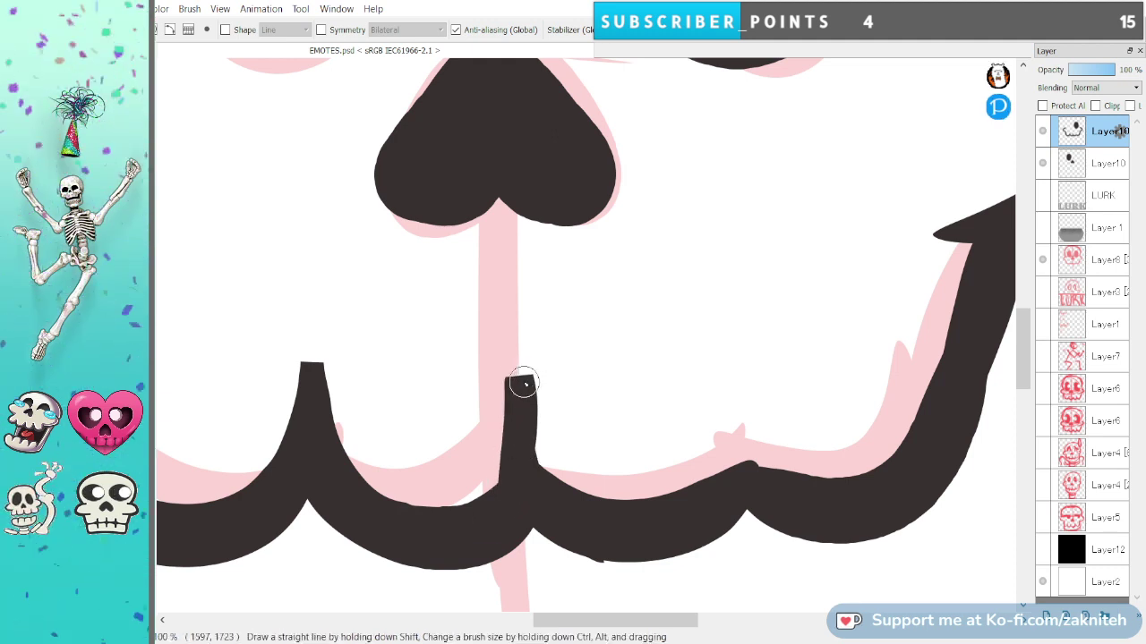
key(ctrl+z)
drag(514, 397, 450, 542)
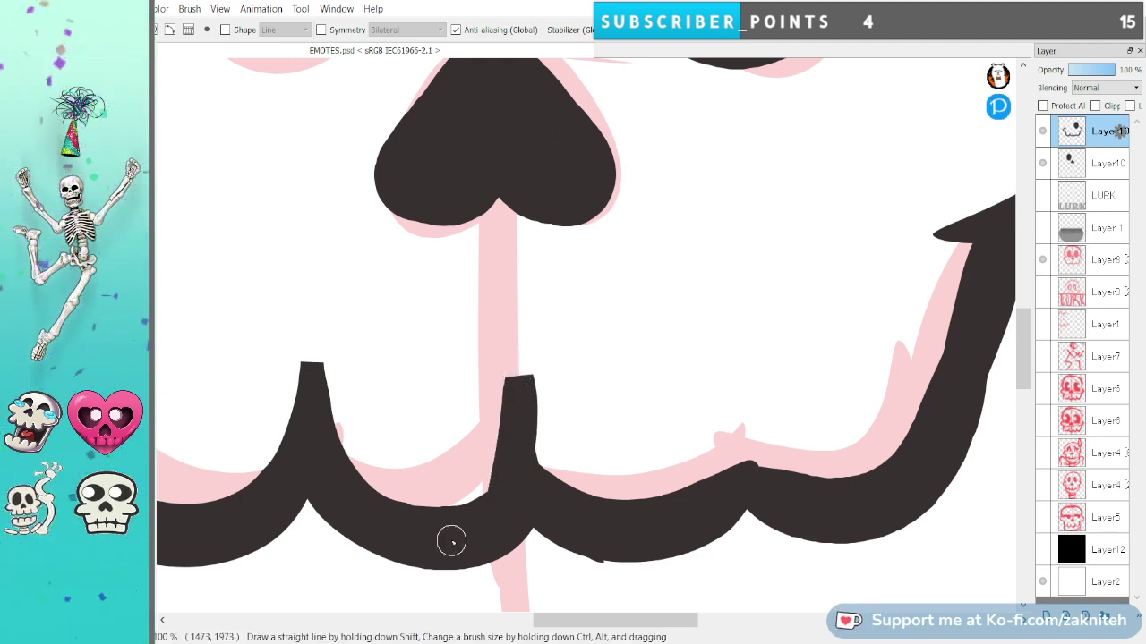
key(e)
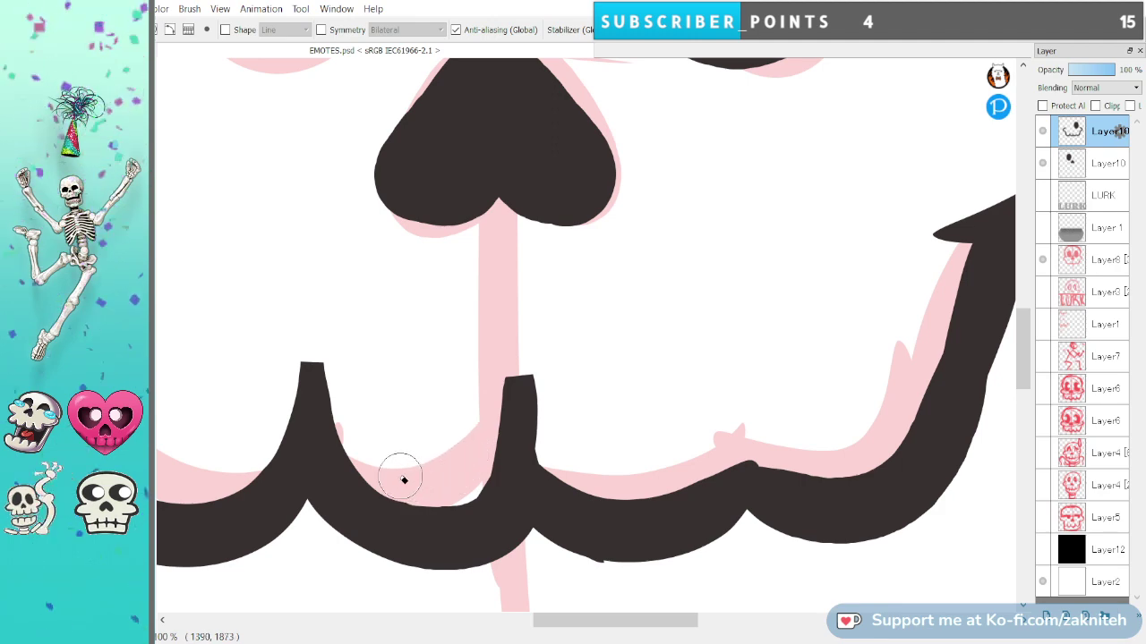
mouse_move(439, 492)
mouse_down()
mouse_move(487, 474)
mouse_move(501, 323)
mouse_move(553, 418)
mouse_move(547, 373)
mouse_move(553, 436)
mouse_move(592, 495)
mouse_move(693, 483)
mouse_up()
key(ctrl+z)
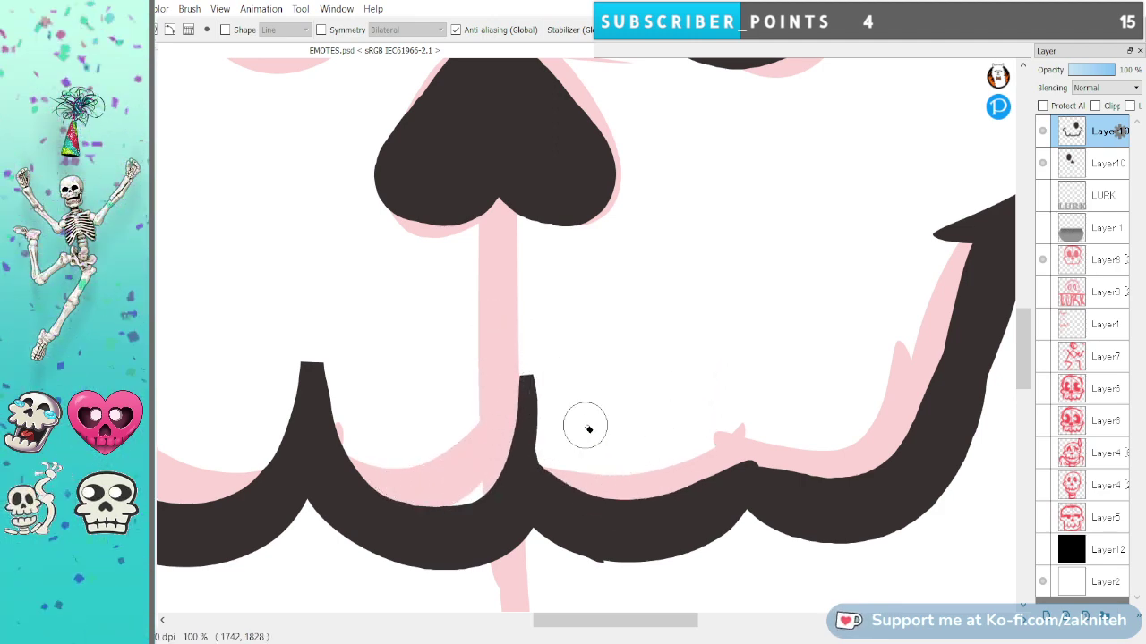
mouse_move(545, 368)
mouse_down()
mouse_move(555, 419)
mouse_move(604, 492)
mouse_move(720, 488)
mouse_up()
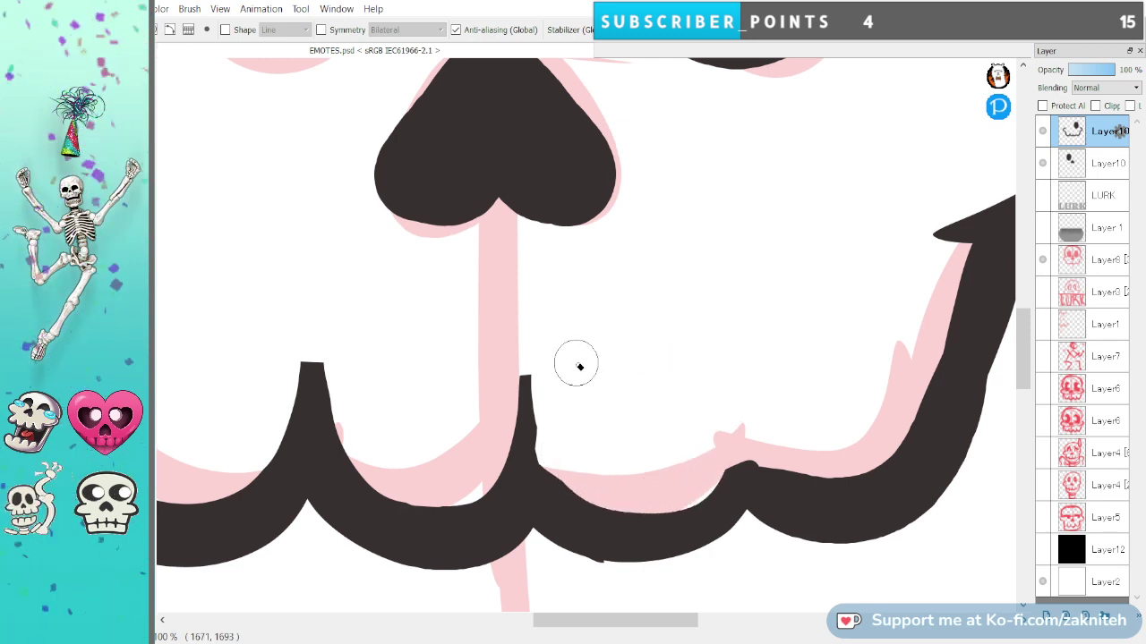
Thicken the middle tooth gap with ink on both sides so it becomes a broad upright bar.
drag(512, 377, 534, 389)
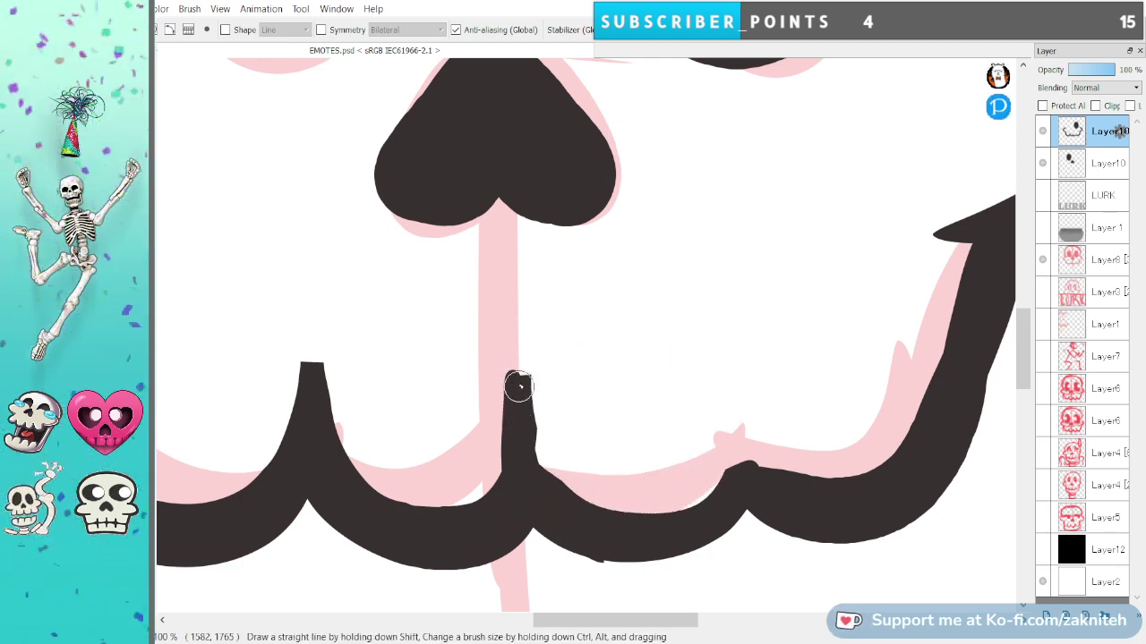
mouse_move(520, 387)
mouse_down()
mouse_move(523, 375)
mouse_move(538, 461)
mouse_up()
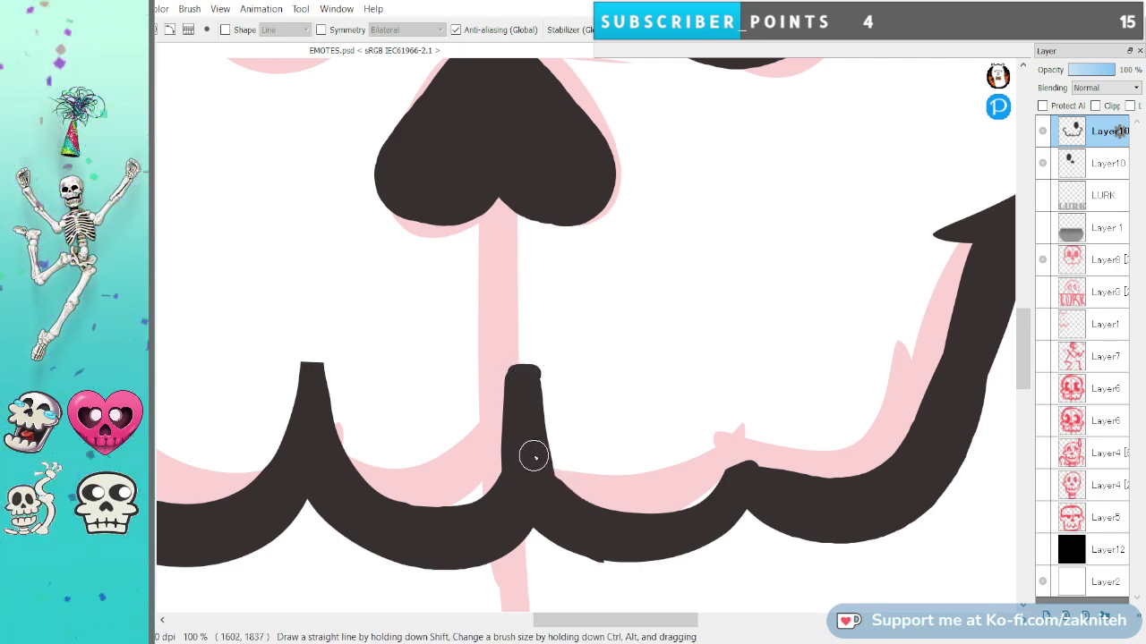
key(ctrl+z)
drag(528, 381, 536, 456)
mouse_move(557, 517)
mouse_down()
mouse_move(568, 486)
mouse_move(547, 456)
mouse_up()
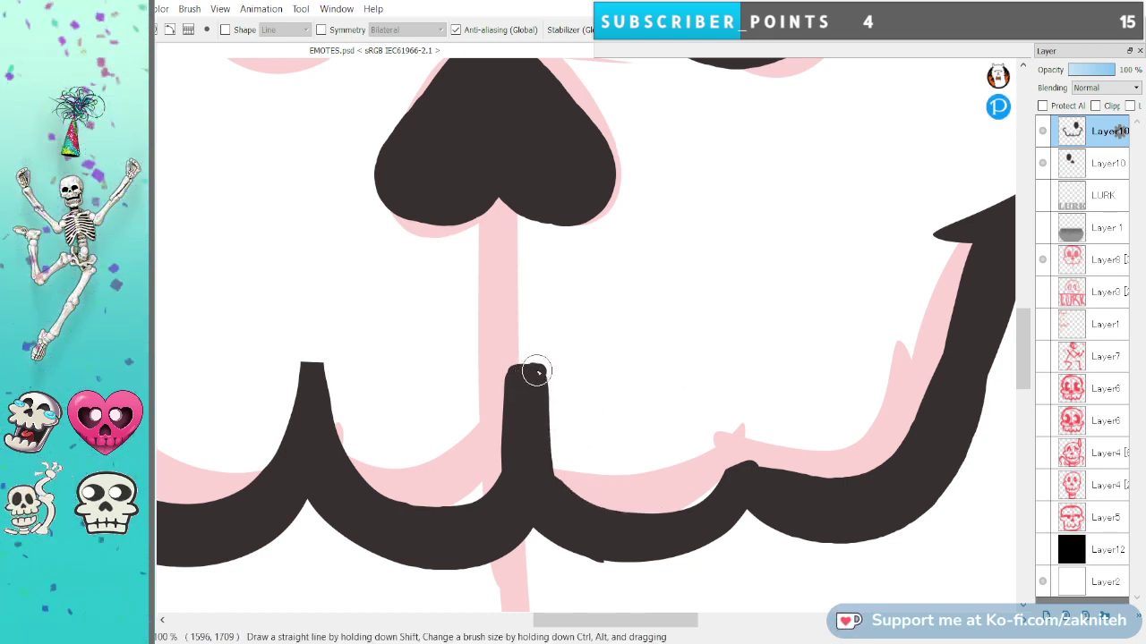
Erase the middle gap's right side into a smooth curve that flows into the third tooth's scallop.
drag(537, 372, 568, 517)
key(ctrl+z)
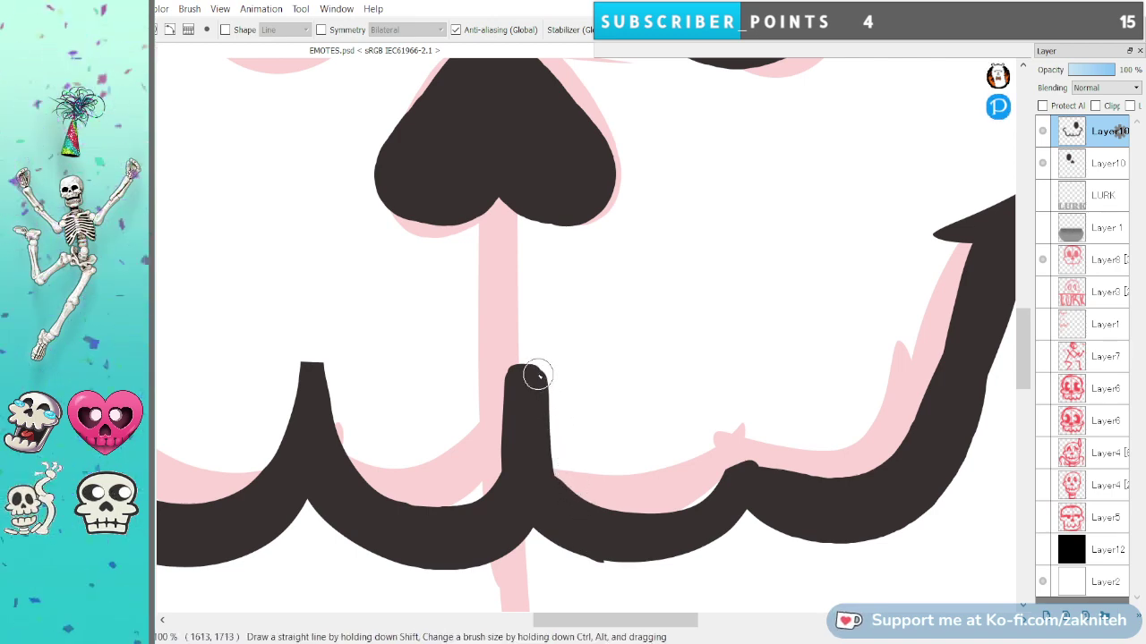
mouse_move(547, 459)
mouse_down()
mouse_move(556, 483)
mouse_move(653, 513)
mouse_up()
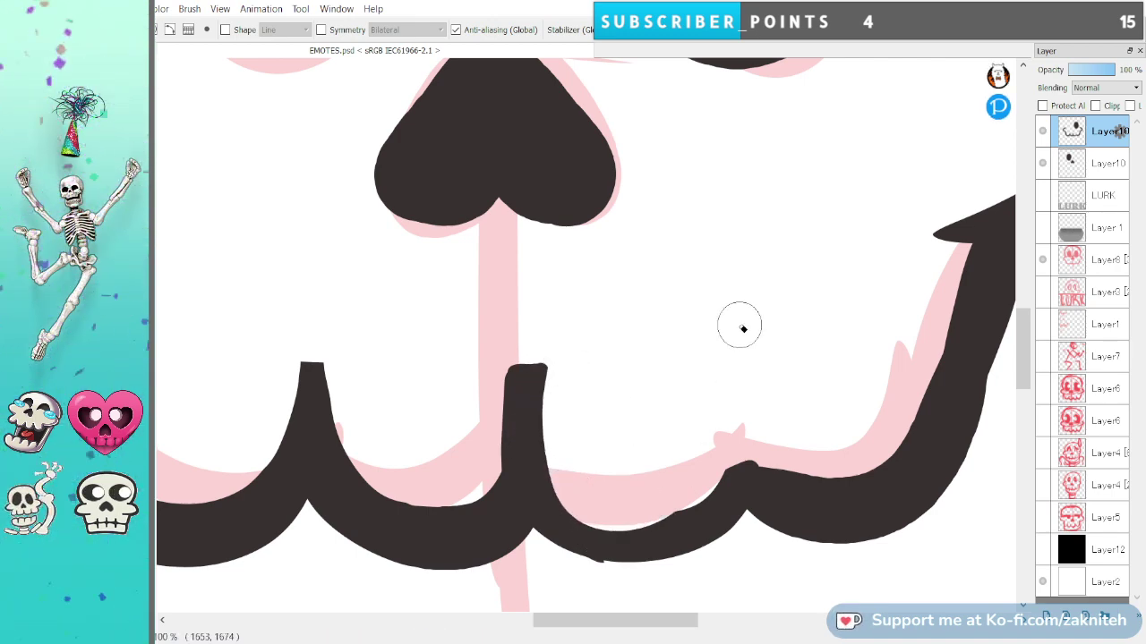
key(ctrl+z)
drag(568, 373, 558, 380)
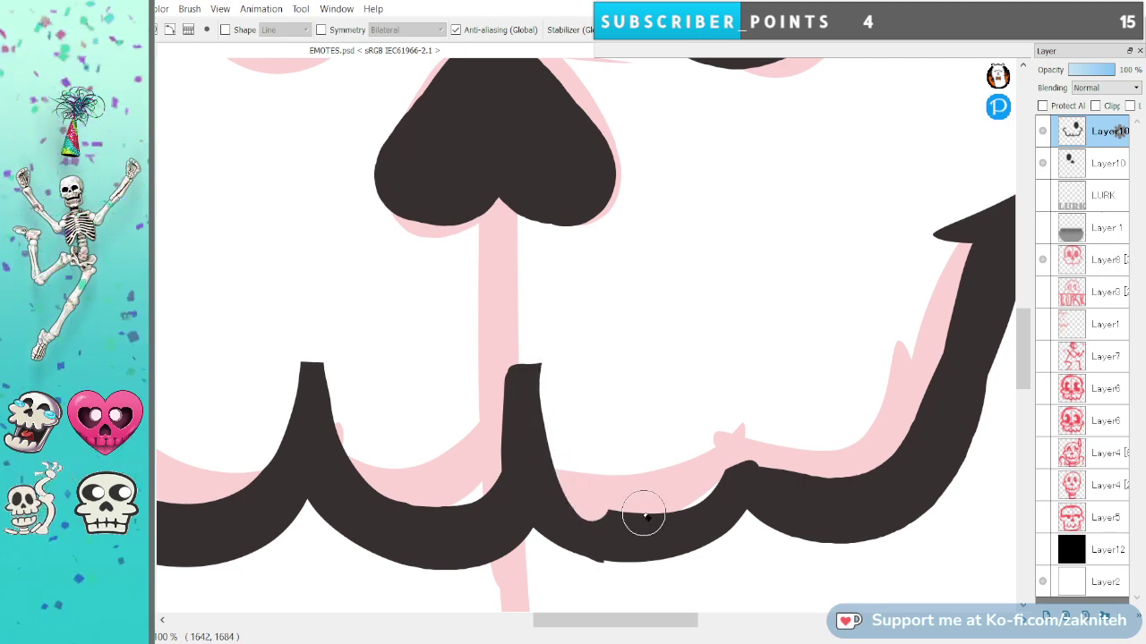
mouse_move(561, 370)
mouse_down()
mouse_move(574, 461)
mouse_move(594, 486)
mouse_up()
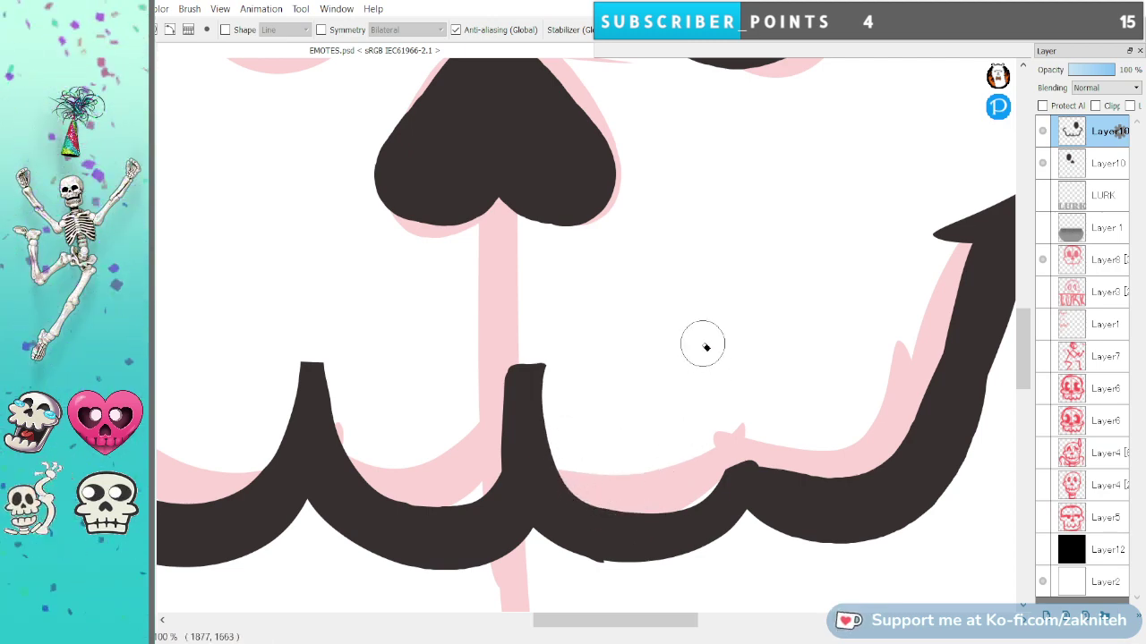
drag(561, 367, 561, 385)
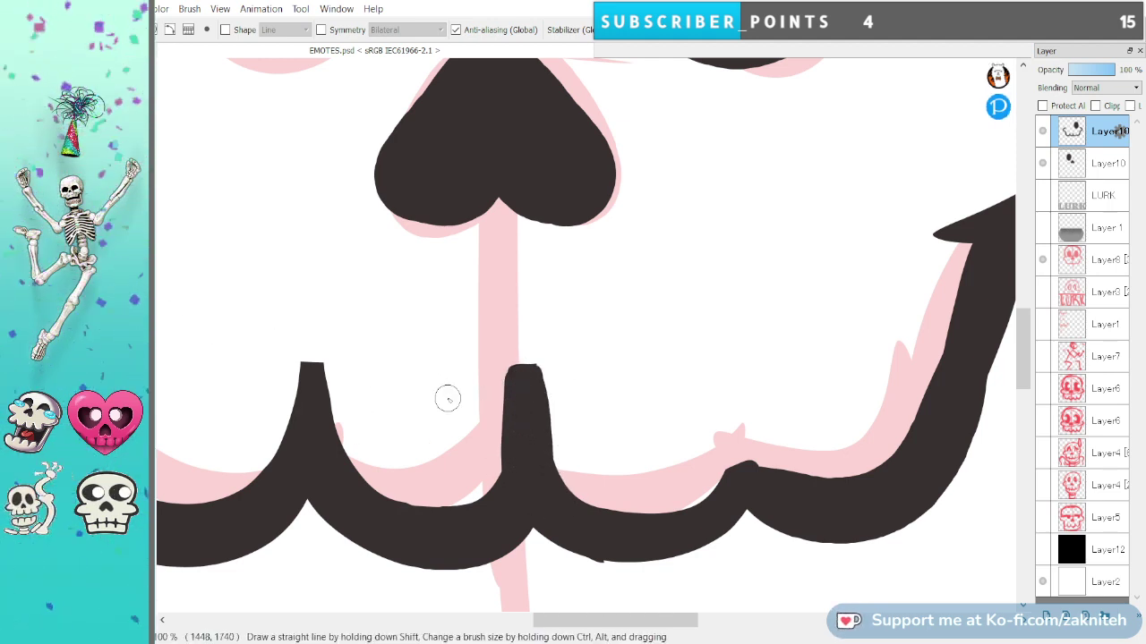
Carve the middle gap's left side into a slim curve, and re-ink its top and right side with a rounded tip.
drag(506, 415, 482, 492)
key(ctrl+z)
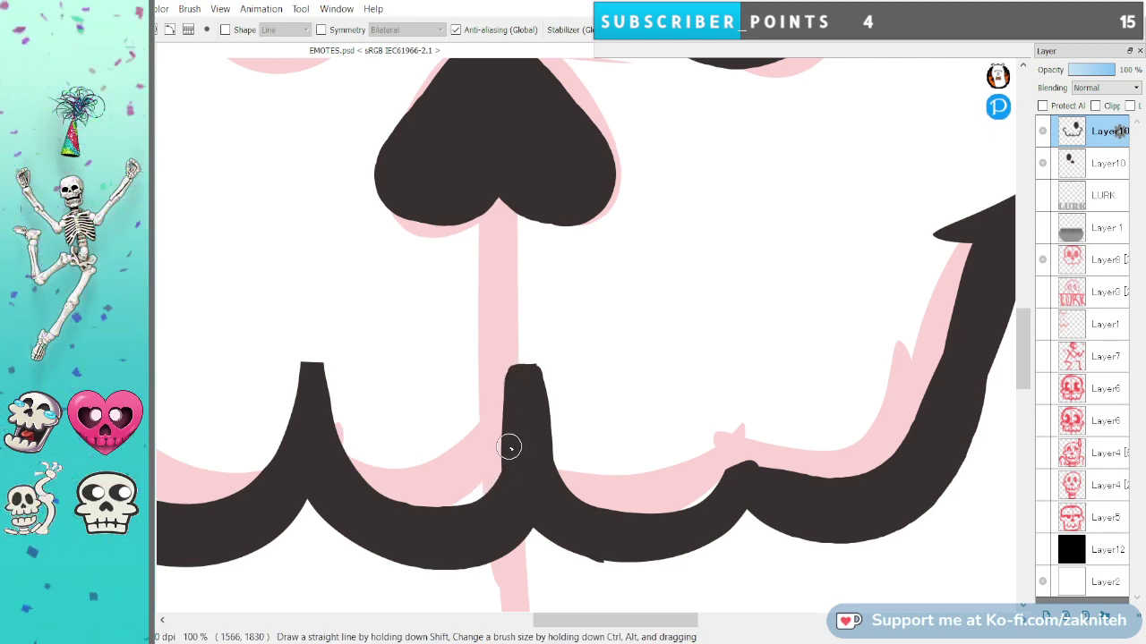
key(e)
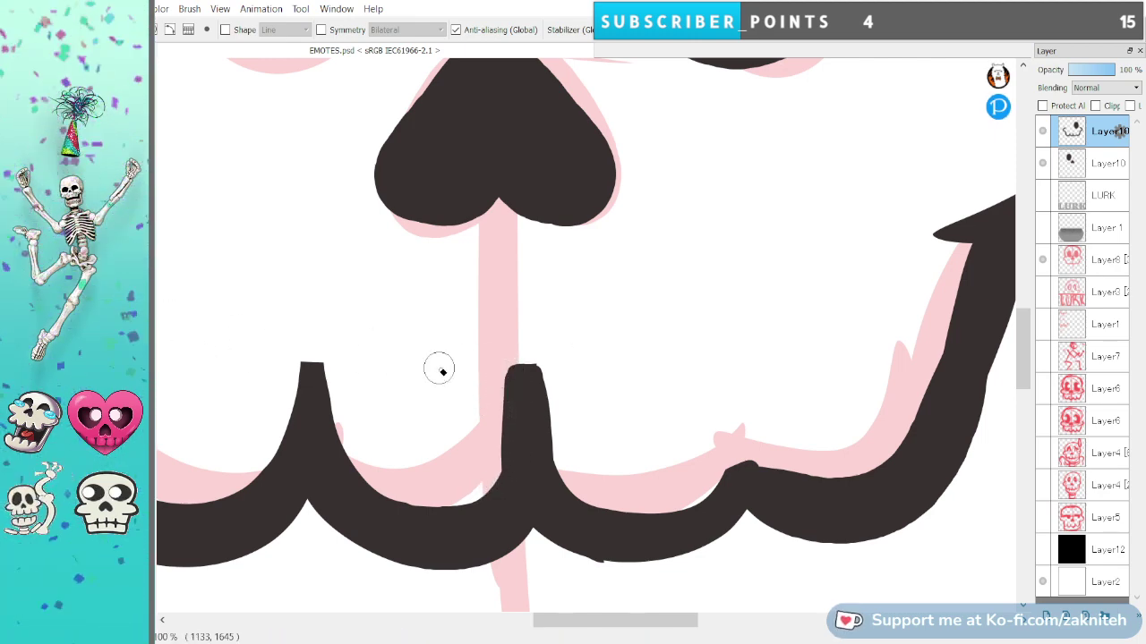
drag(511, 368, 484, 483)
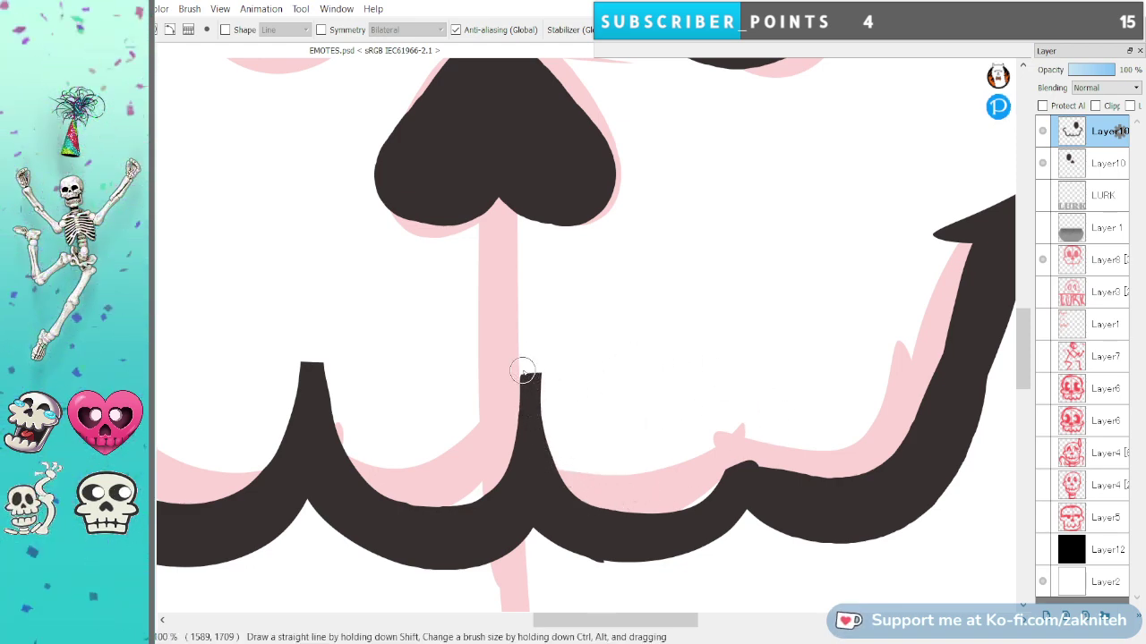
mouse_move(523, 366)
mouse_down()
mouse_move(537, 366)
mouse_move(543, 425)
mouse_up()
mouse_move(540, 368)
mouse_down()
mouse_move(578, 514)
mouse_move(554, 444)
mouse_up()
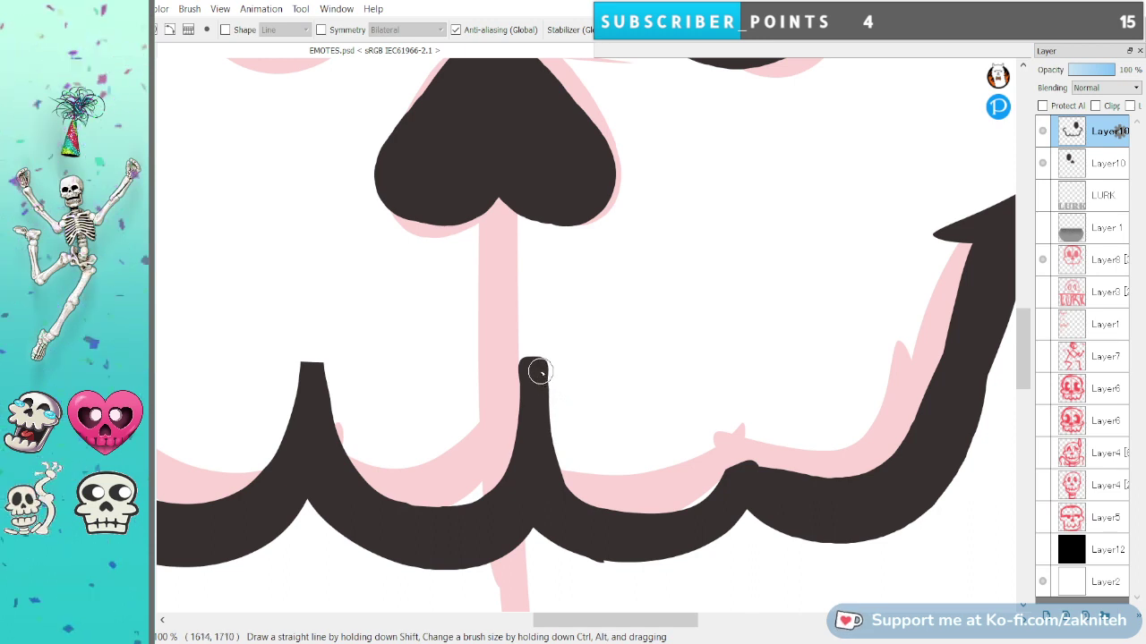
Ink a tall gap between the third and fourth teeth and clean up its left edge.
mouse_move(722, 368)
mouse_down()
mouse_move(711, 524)
mouse_move(744, 368)
mouse_move(721, 349)
mouse_move(737, 352)
mouse_move(777, 490)
mouse_move(732, 363)
mouse_move(738, 486)
mouse_up()
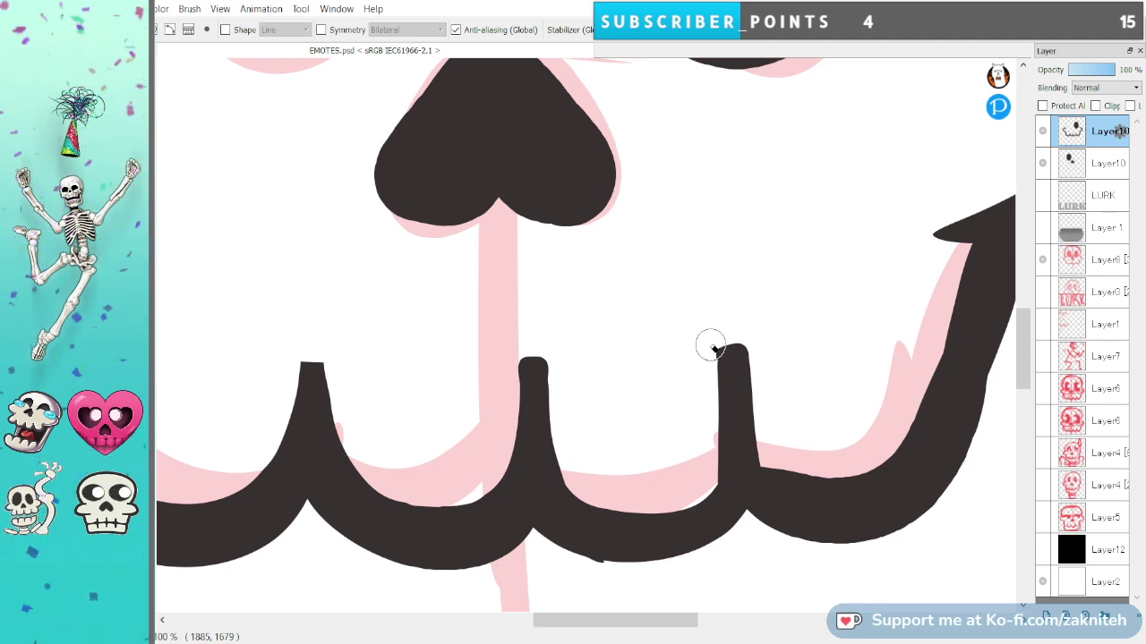
drag(728, 439, 712, 501)
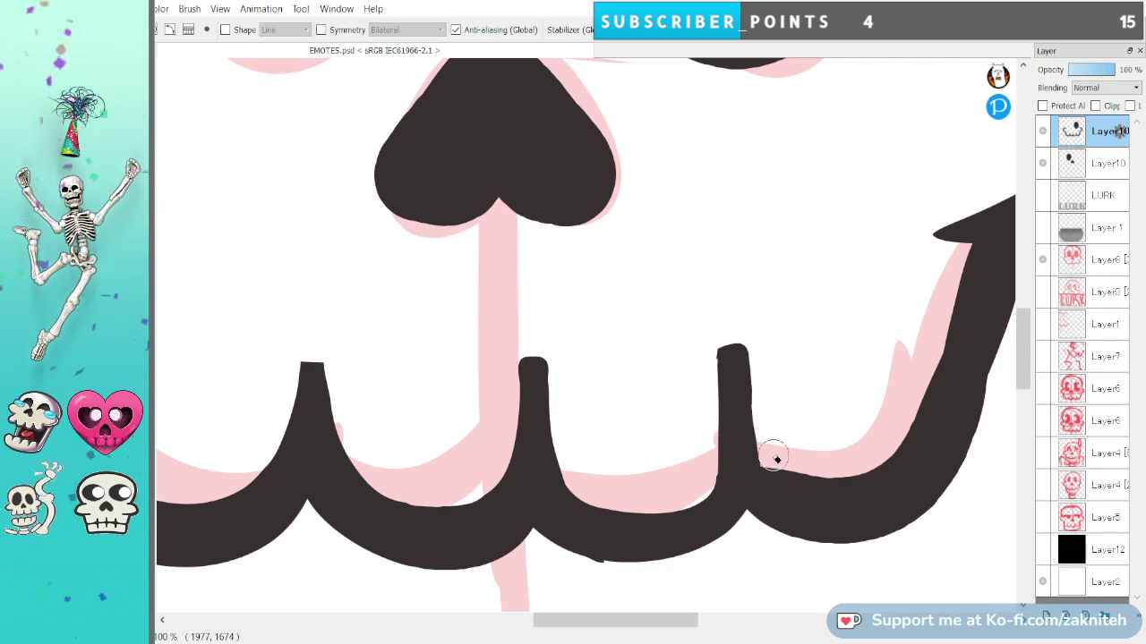
Erase the fourth tooth's inner edge into a rounded scallop running up toward the right cheekbone.
mouse_move(775, 457)
mouse_down()
mouse_move(924, 407)
mouse_move(927, 303)
mouse_up()
key(ctrl+z)
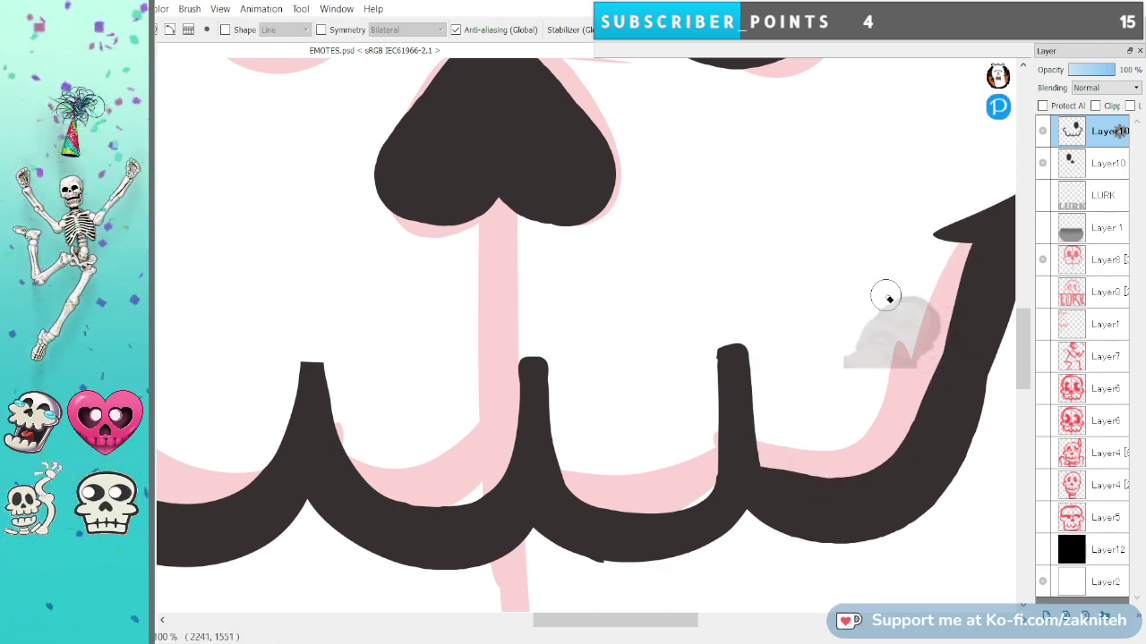
mouse_move(764, 344)
mouse_down()
mouse_move(761, 447)
mouse_move(834, 493)
mouse_move(955, 216)
mouse_move(934, 281)
mouse_move(736, 391)
mouse_move(885, 470)
mouse_move(930, 305)
mouse_up()
key(ctrl+z)
key(ctrl+z)
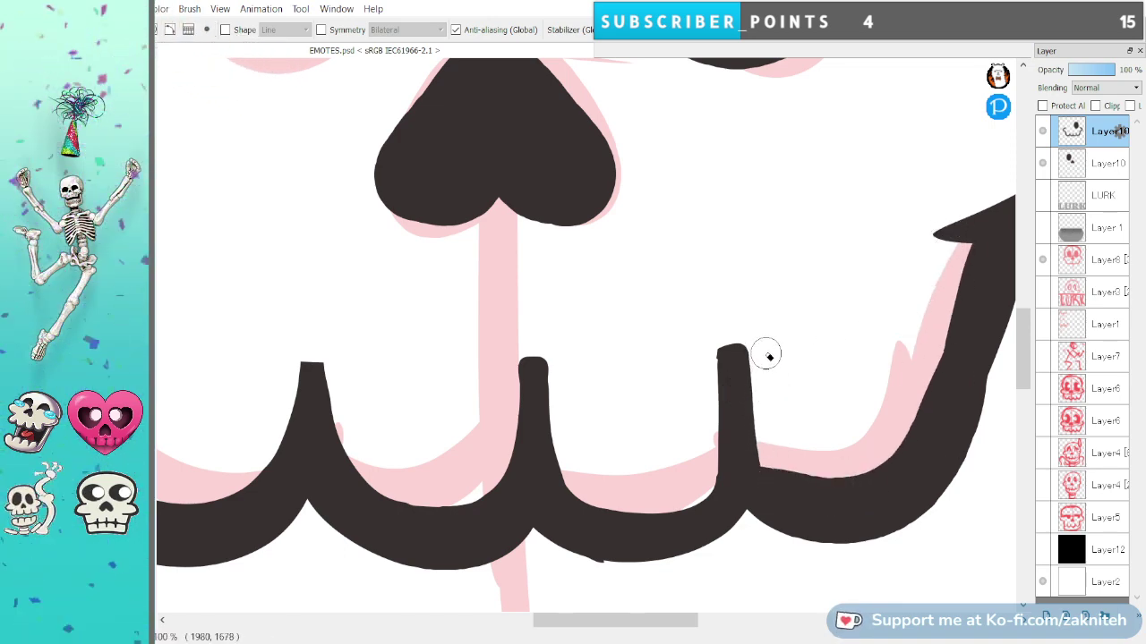
mouse_move(771, 453)
mouse_down()
mouse_move(863, 488)
mouse_move(955, 250)
mouse_up()
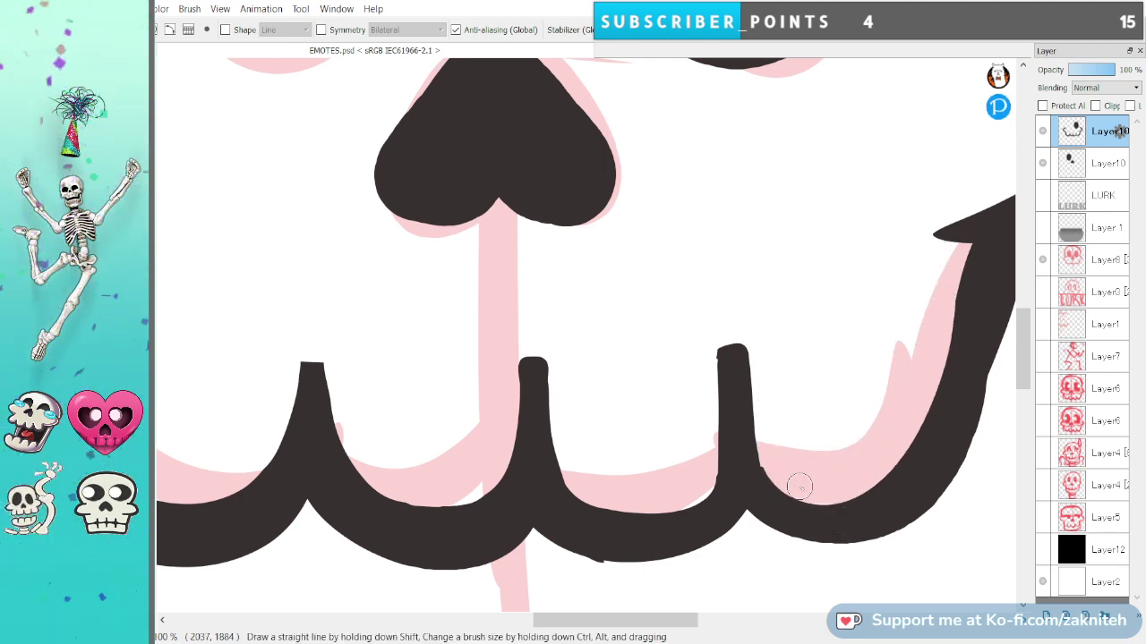
Thicken the gap between the third and fourth teeth along its right side, and the fourth tooth's inner edge below the right cheekbone.
click(743, 352)
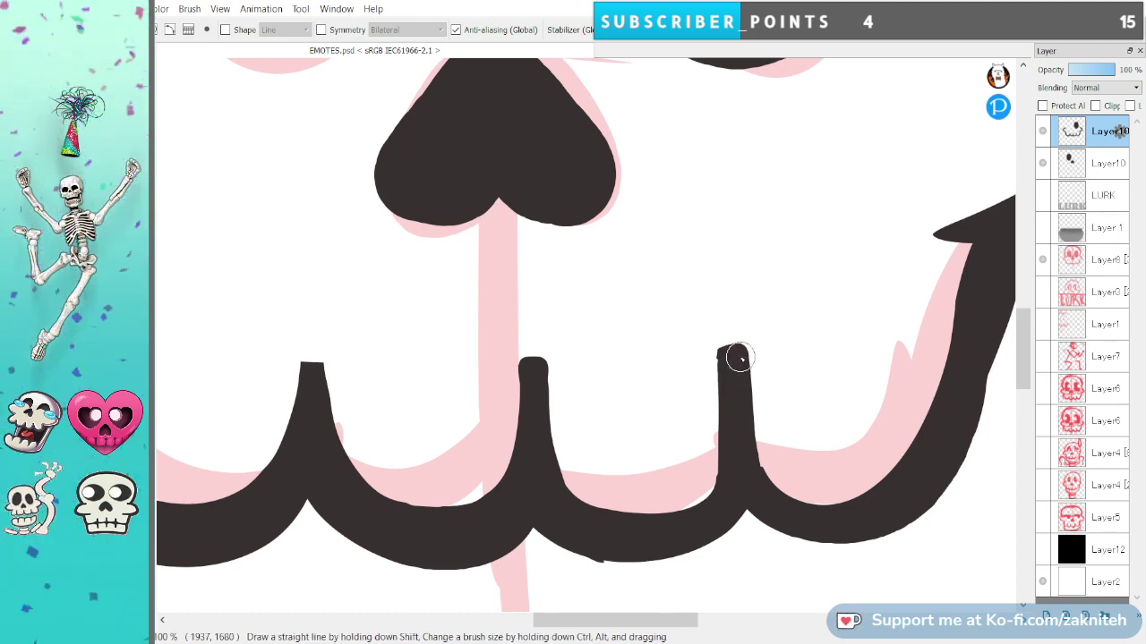
mouse_move(965, 259)
mouse_down()
mouse_move(927, 436)
mouse_move(935, 361)
mouse_move(920, 409)
mouse_move(935, 378)
mouse_move(838, 524)
mouse_up()
key(ctrl+z)
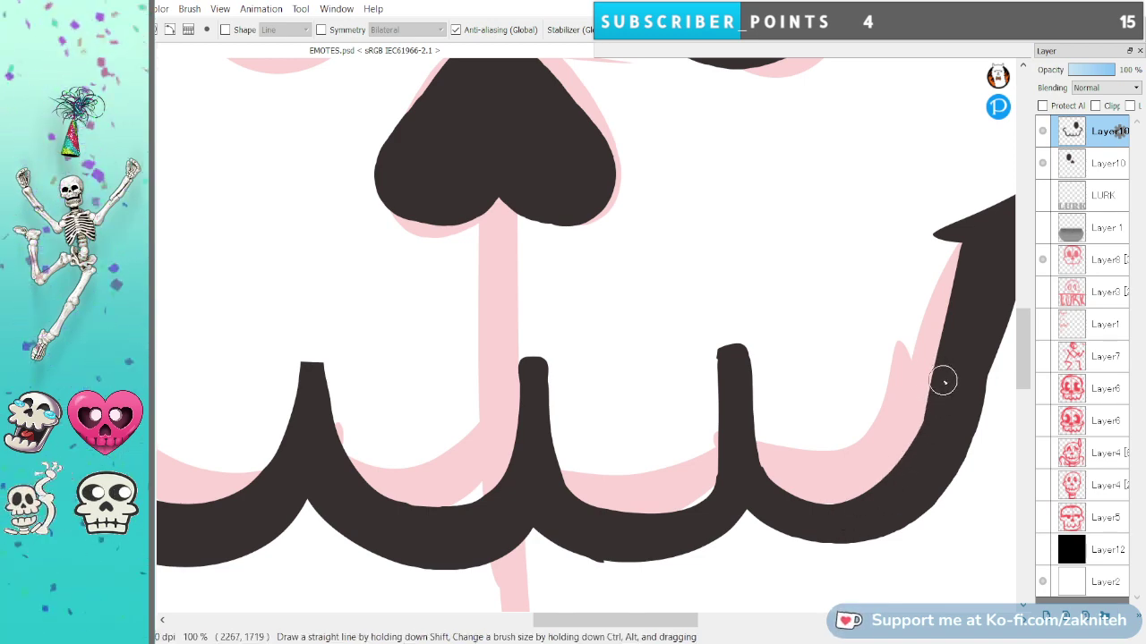
drag(943, 358, 850, 512)
key(ctrl+z)
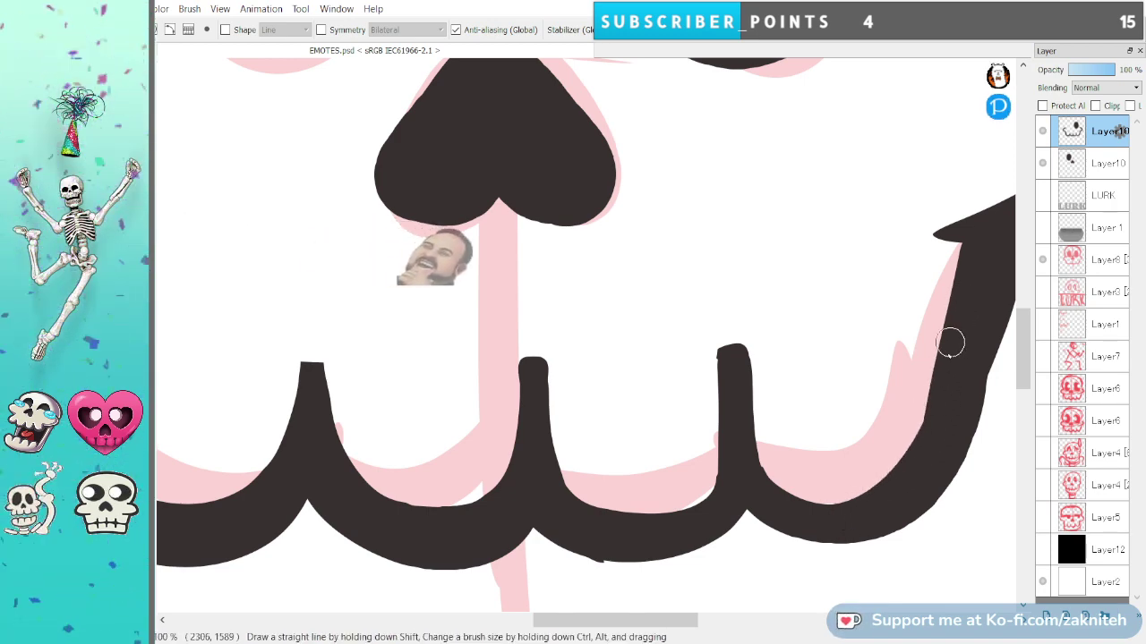
drag(951, 343, 859, 508)
mouse_move(744, 349)
mouse_down()
mouse_move(808, 506)
mouse_move(882, 427)
mouse_up()
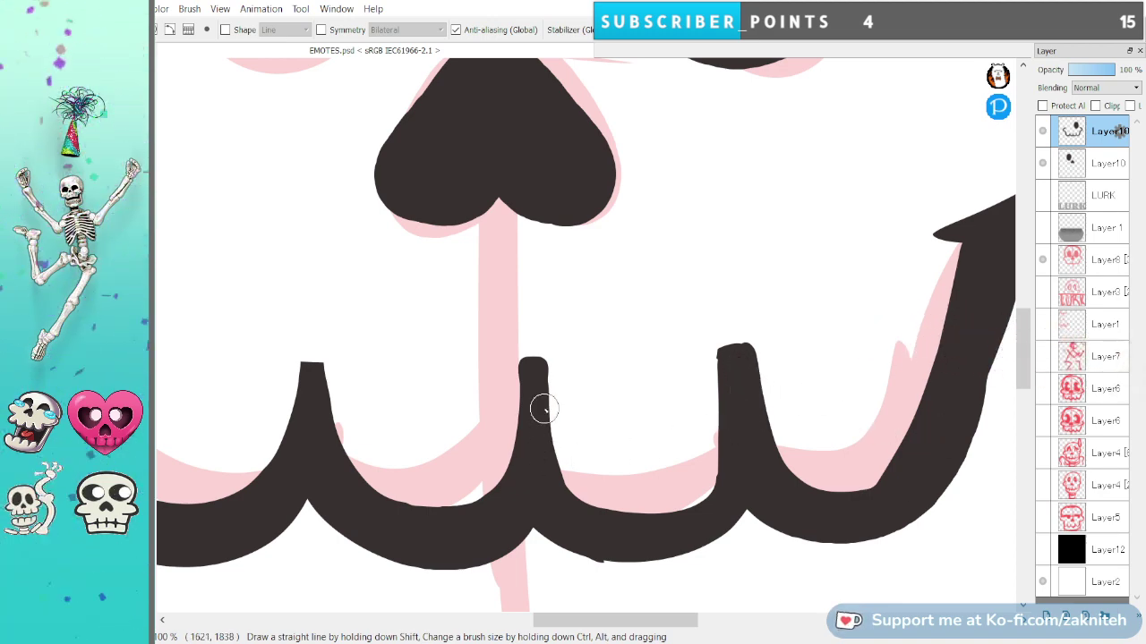
Thicken the middle tooth gap with ink along both sides and its top.
mouse_move(537, 366)
mouse_down()
mouse_move(571, 504)
mouse_move(552, 407)
mouse_up()
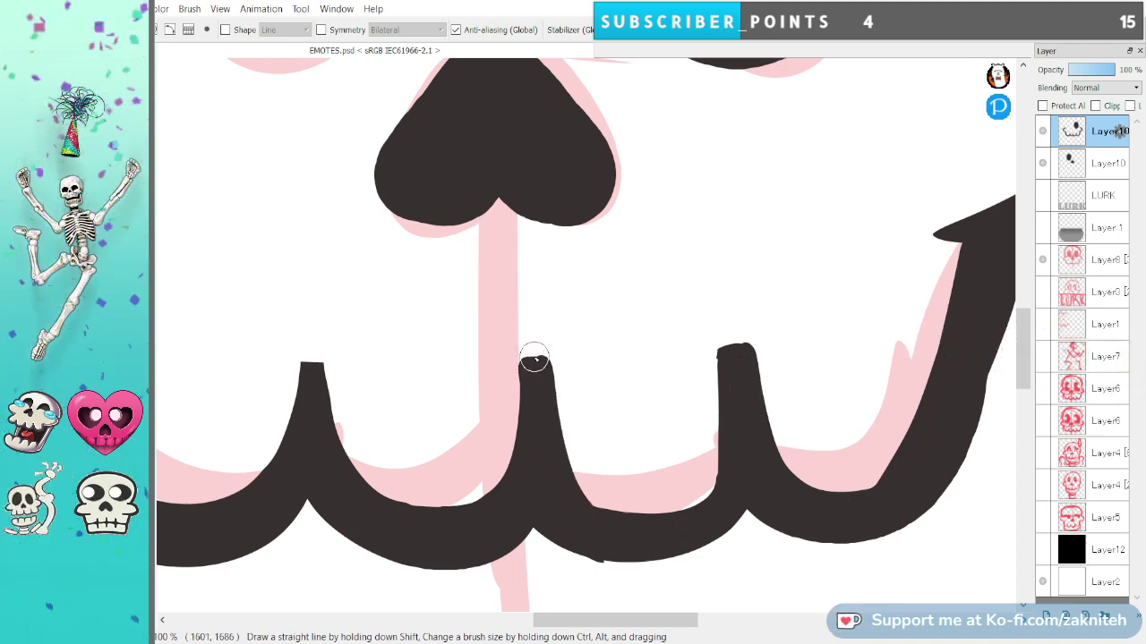
drag(534, 359, 394, 559)
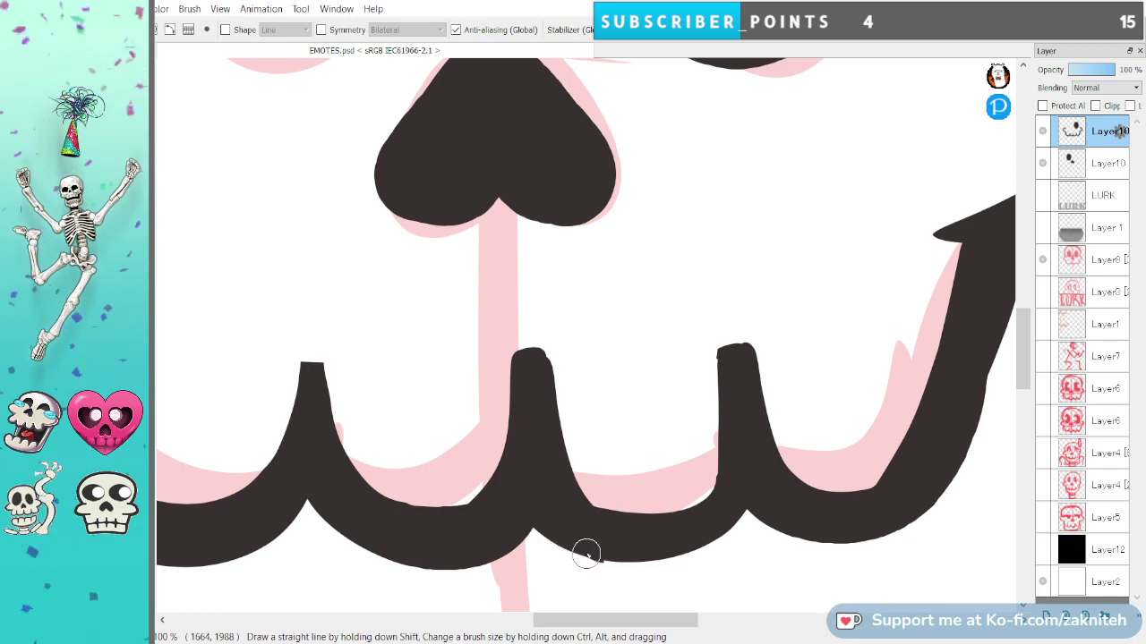
mouse_move(726, 520)
mouse_down()
mouse_move(674, 490)
mouse_move(606, 484)
mouse_up()
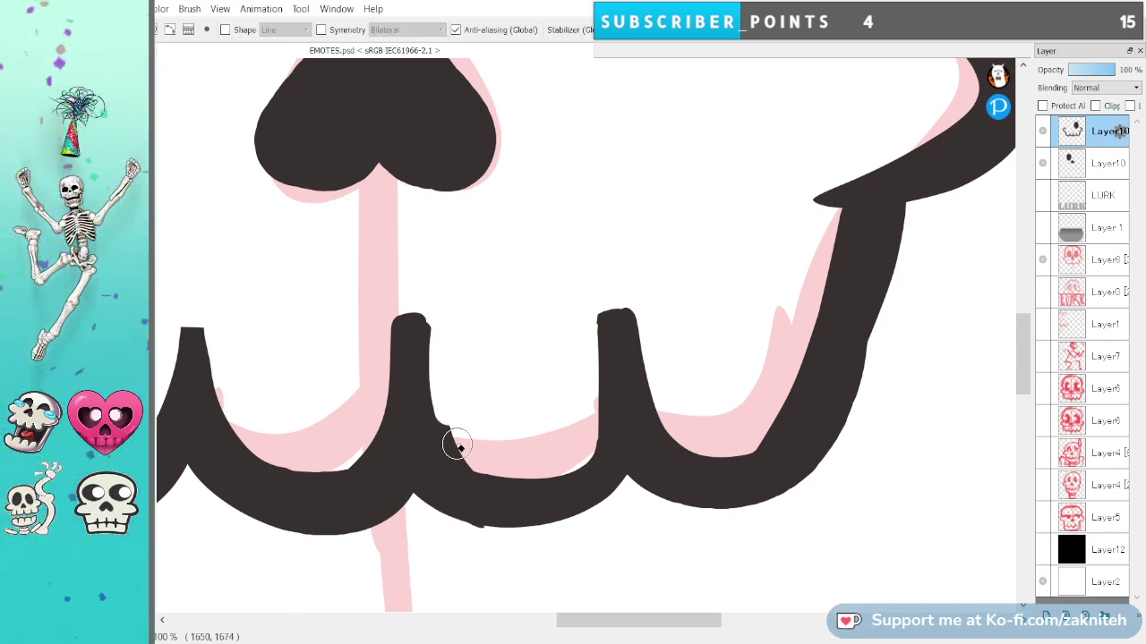
Smooth the middle gap's right side into the third tooth's scallop, and re-ink a rounded tip on the gap beside the fourth tooth.
mouse_move(435, 310)
mouse_down()
mouse_move(452, 422)
mouse_move(522, 473)
mouse_move(612, 389)
mouse_up()
mouse_move(473, 483)
mouse_down()
mouse_move(499, 468)
mouse_move(522, 475)
mouse_move(578, 440)
mouse_up()
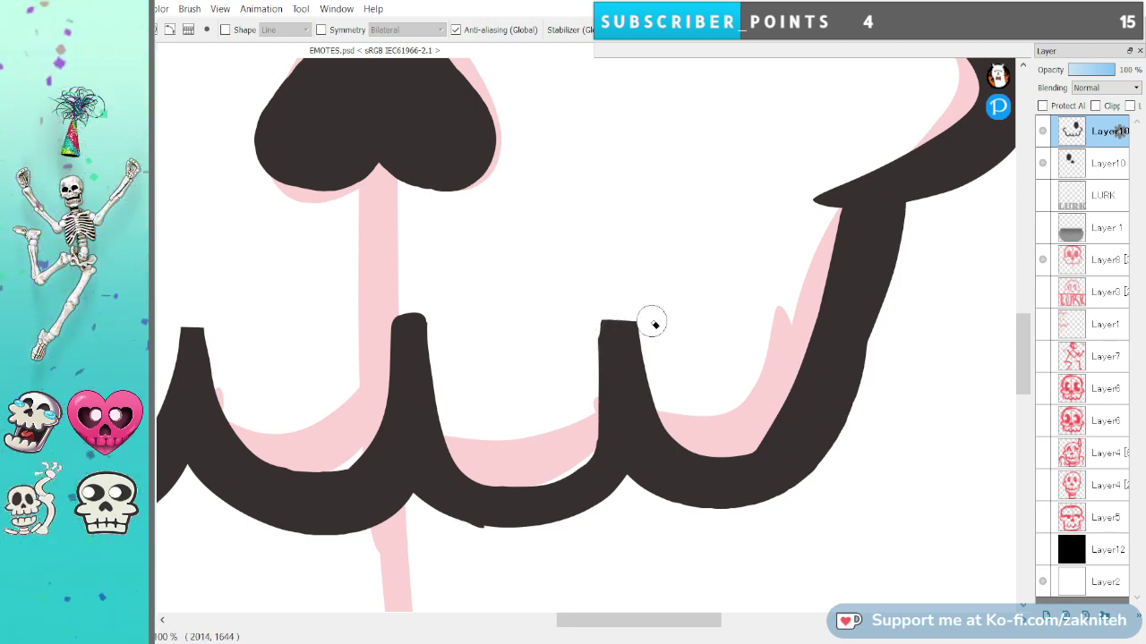
mouse_move(607, 343)
mouse_down()
mouse_move(605, 322)
mouse_move(629, 326)
mouse_up()
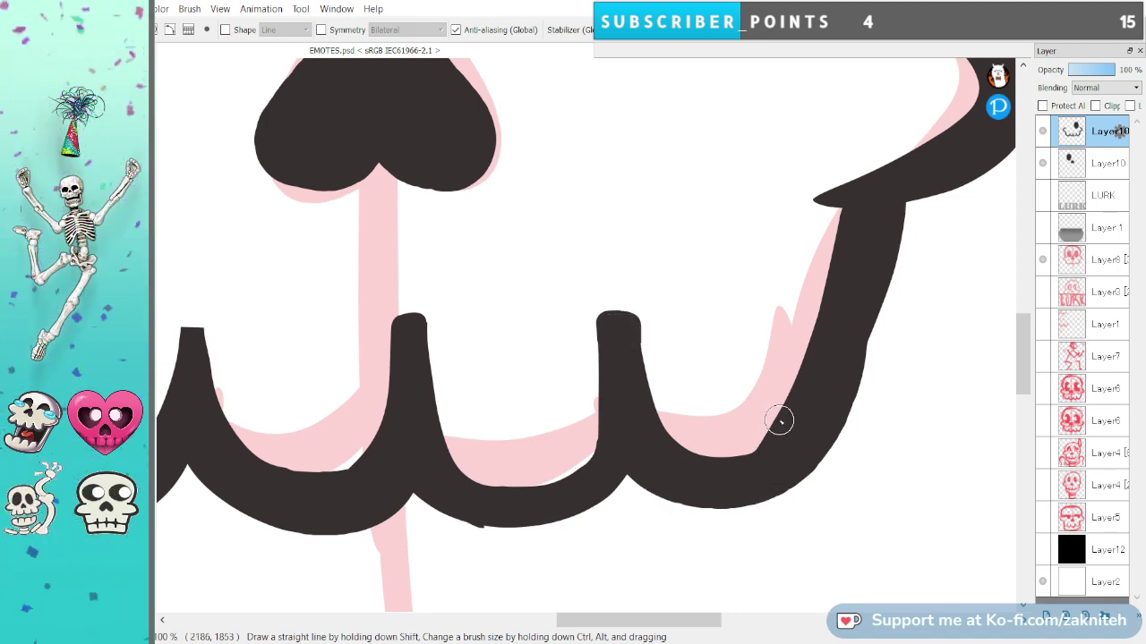
Erase the fourth tooth's inner edge into a deeper scallop and smooth the curve leading up to the right cheekbone.
mouse_move(832, 213)
mouse_down()
mouse_move(779, 429)
mouse_move(735, 454)
mouse_move(781, 443)
mouse_move(785, 468)
mouse_move(777, 439)
mouse_move(735, 457)
mouse_move(703, 460)
mouse_up()
key(m)
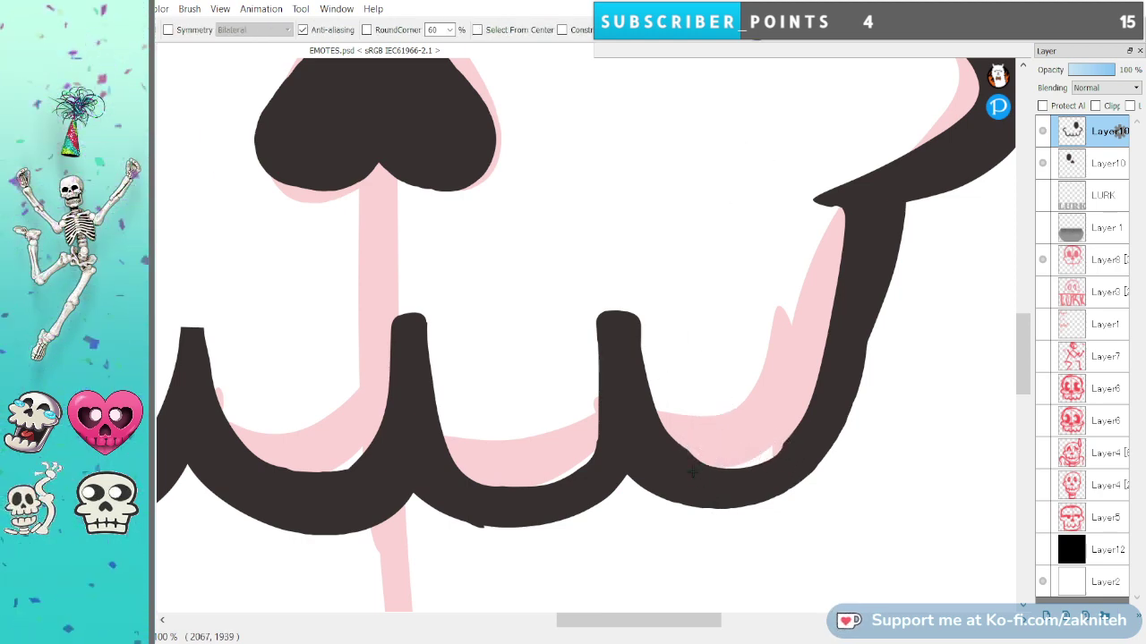
key(e)
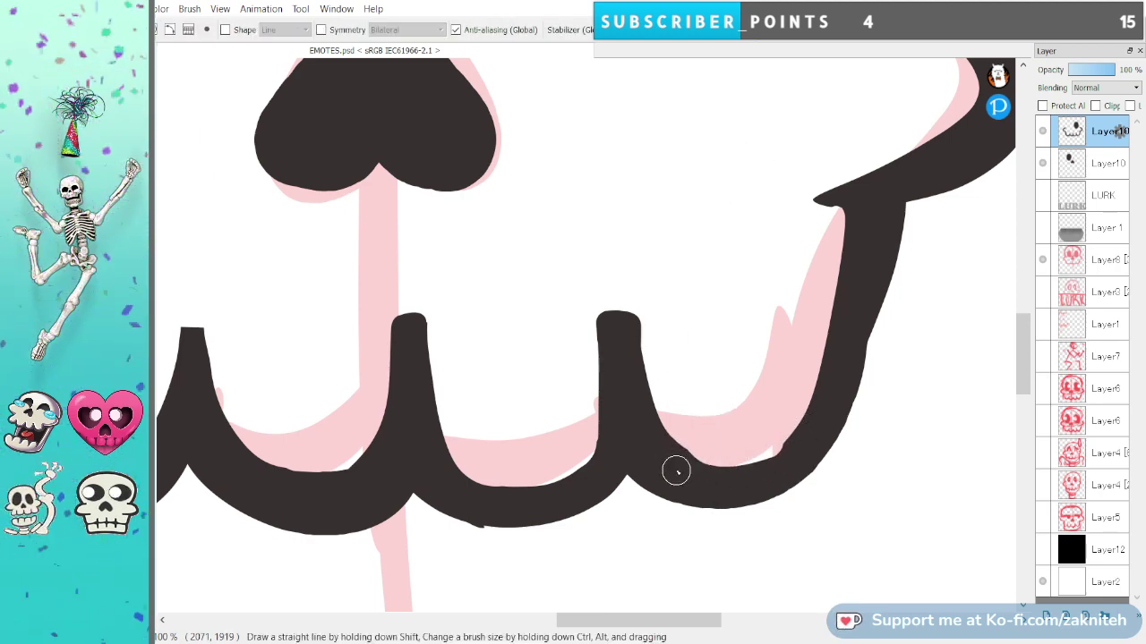
drag(679, 451, 810, 426)
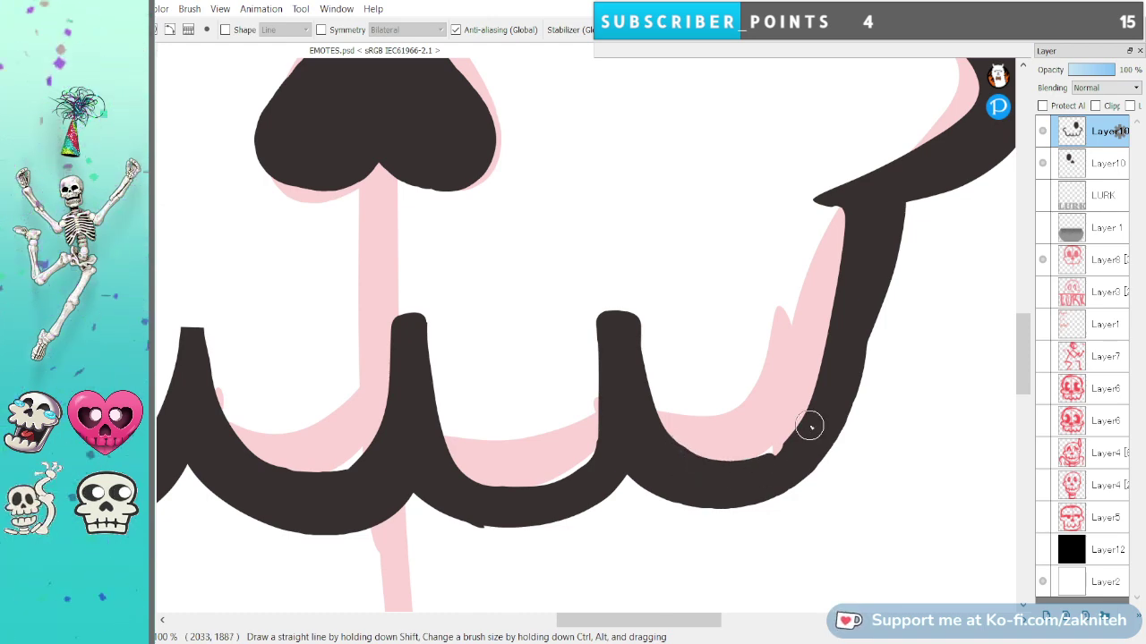
Ink a fuller, smoothly curved outer edge around the fourth tooth, from the gap notch up to the right cheekbone.
drag(895, 213, 767, 515)
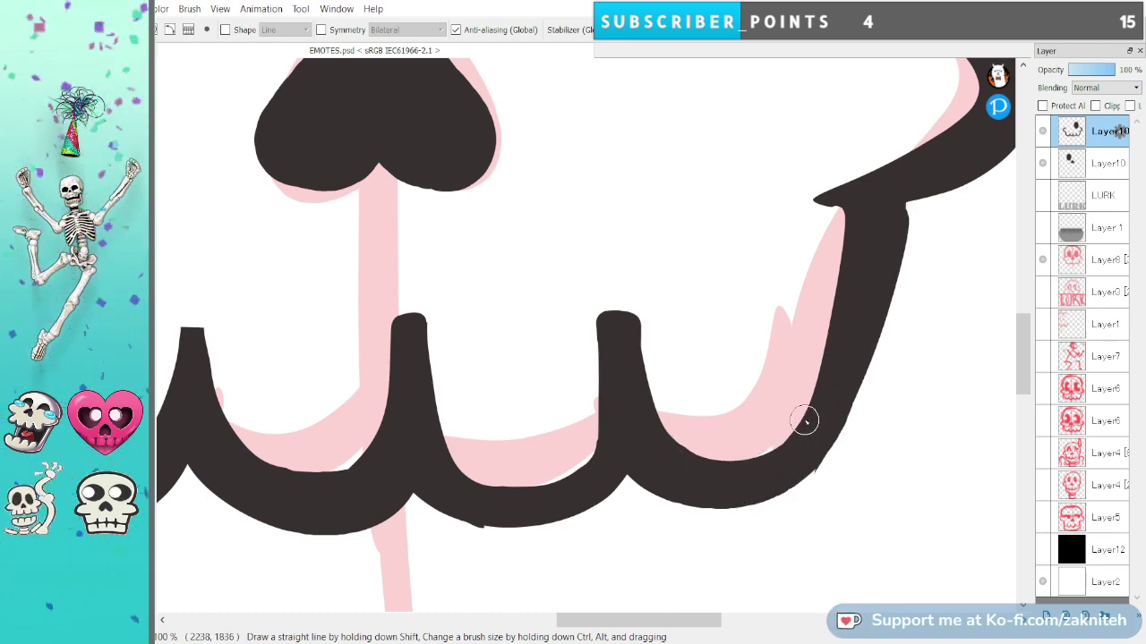
key(ctrl+z)
mouse_move(894, 205)
mouse_down()
mouse_move(841, 408)
mouse_move(779, 490)
mouse_move(701, 493)
mouse_up()
key(ctrl+z)
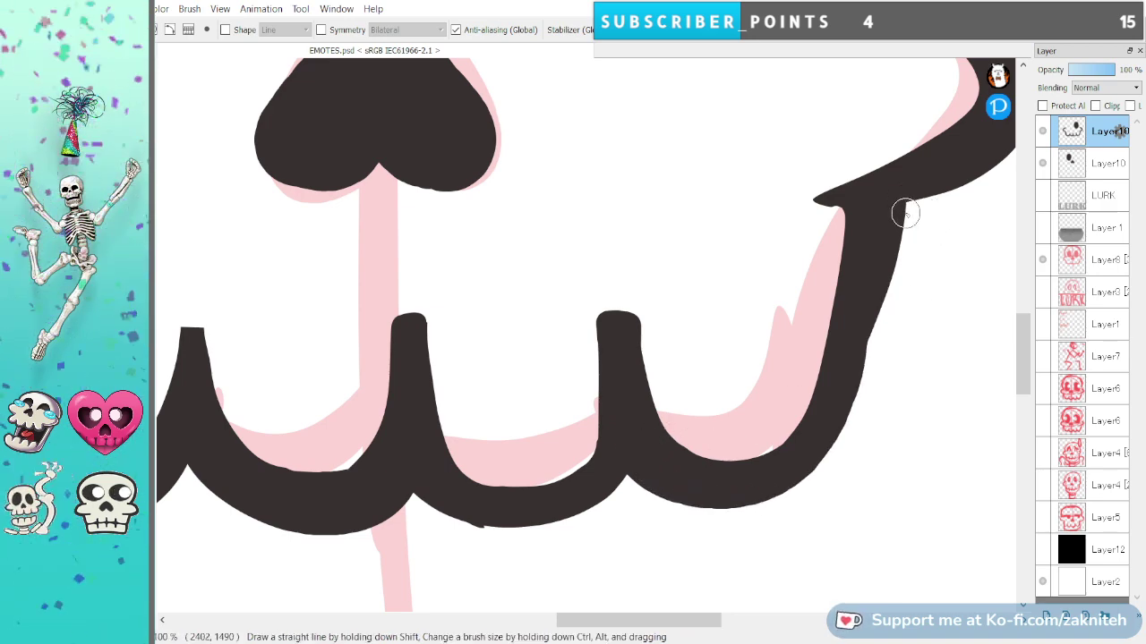
mouse_move(900, 210)
mouse_down()
mouse_move(852, 358)
mouse_move(788, 473)
mouse_move(752, 508)
mouse_up()
drag(625, 467, 738, 503)
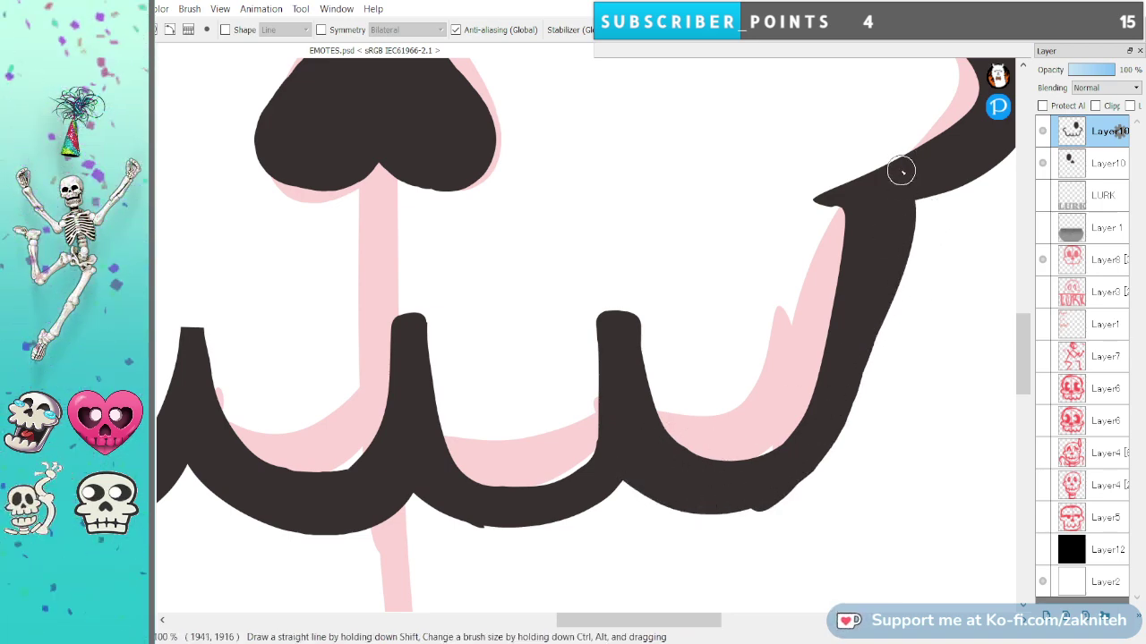
key(ctrl+z)
mouse_move(630, 474)
mouse_down()
mouse_move(665, 502)
mouse_move(849, 435)
mouse_move(916, 202)
mouse_move(900, 263)
mouse_up()
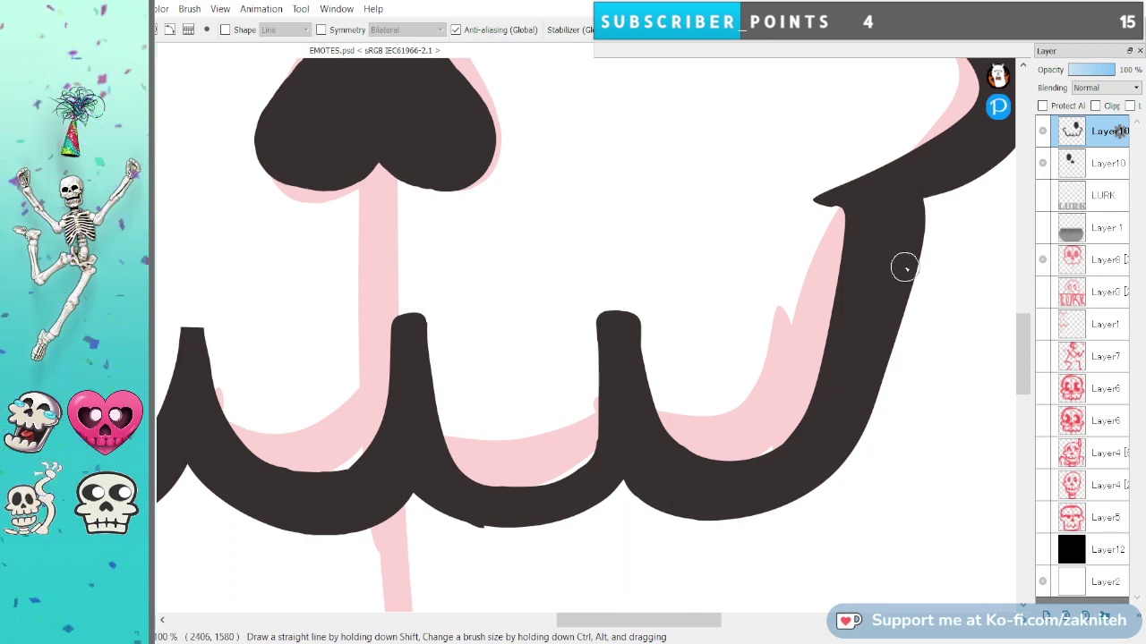
key(ctrl+z)
key(ctrl+z)
key(ctrl+z)
mouse_move(624, 478)
mouse_down()
mouse_move(801, 488)
mouse_move(896, 190)
mouse_up()
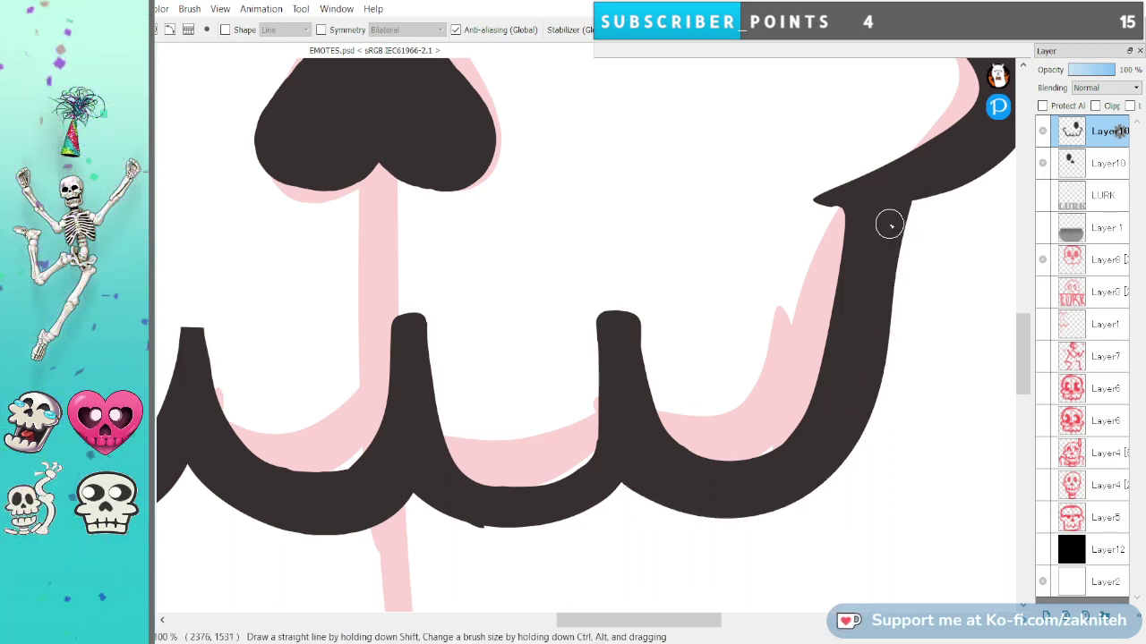
key(space)
drag(598, 495, 756, 414)
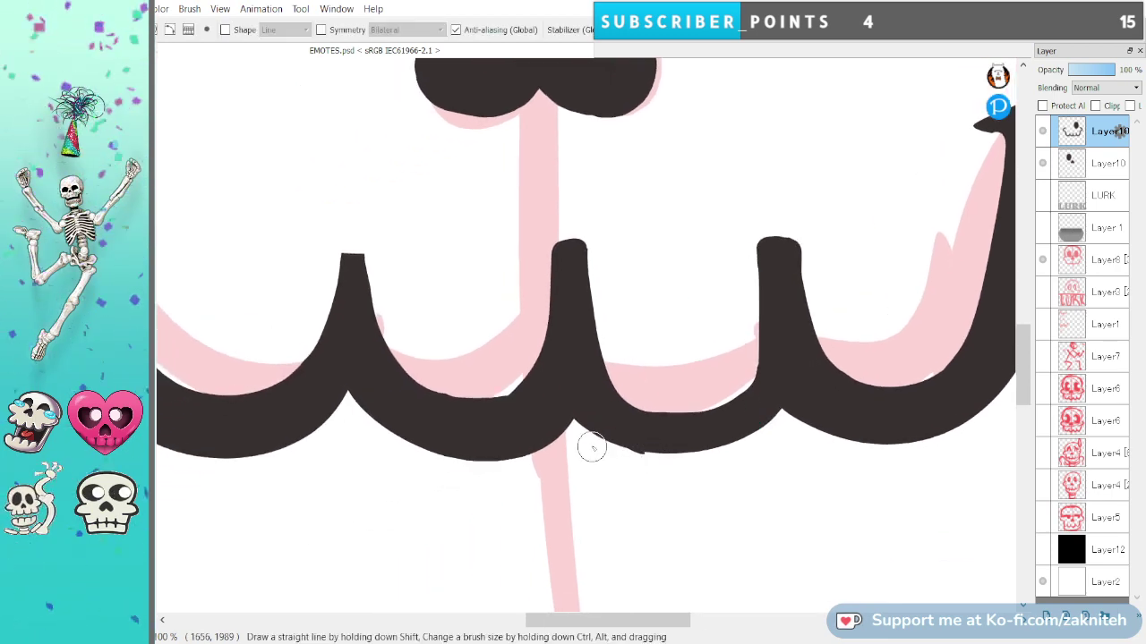
drag(586, 435, 822, 382)
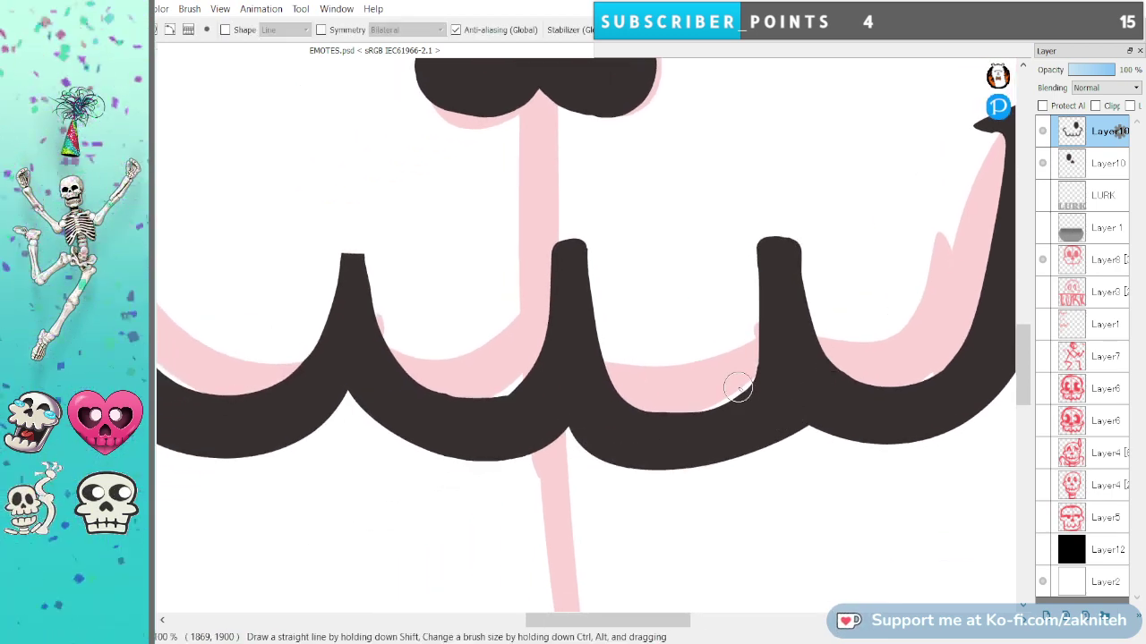
key(ctrl+z)
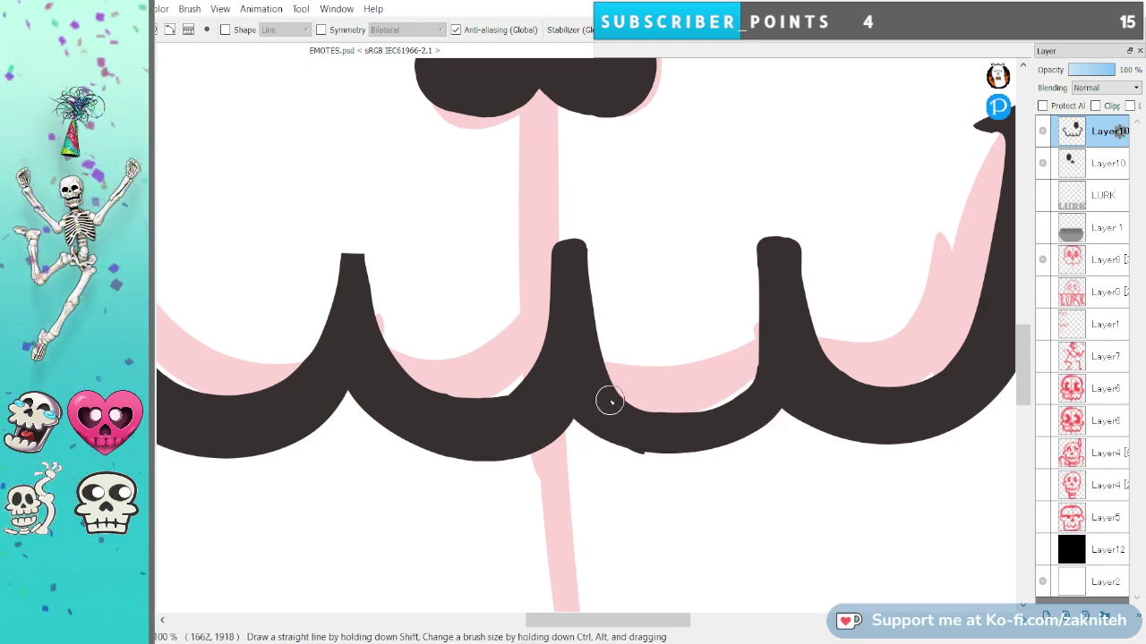
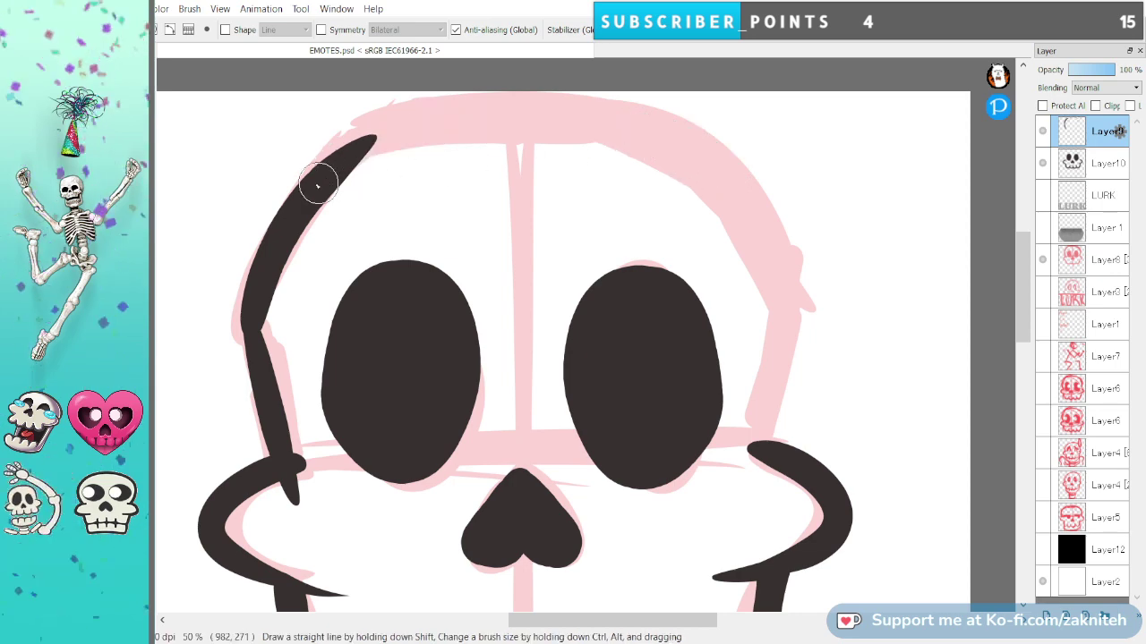
Ink the cranium outline across the top of the skull and down its right side past the right cheekbone.
mouse_move(312, 179)
mouse_down()
mouse_move(645, 131)
mouse_move(779, 191)
mouse_up()
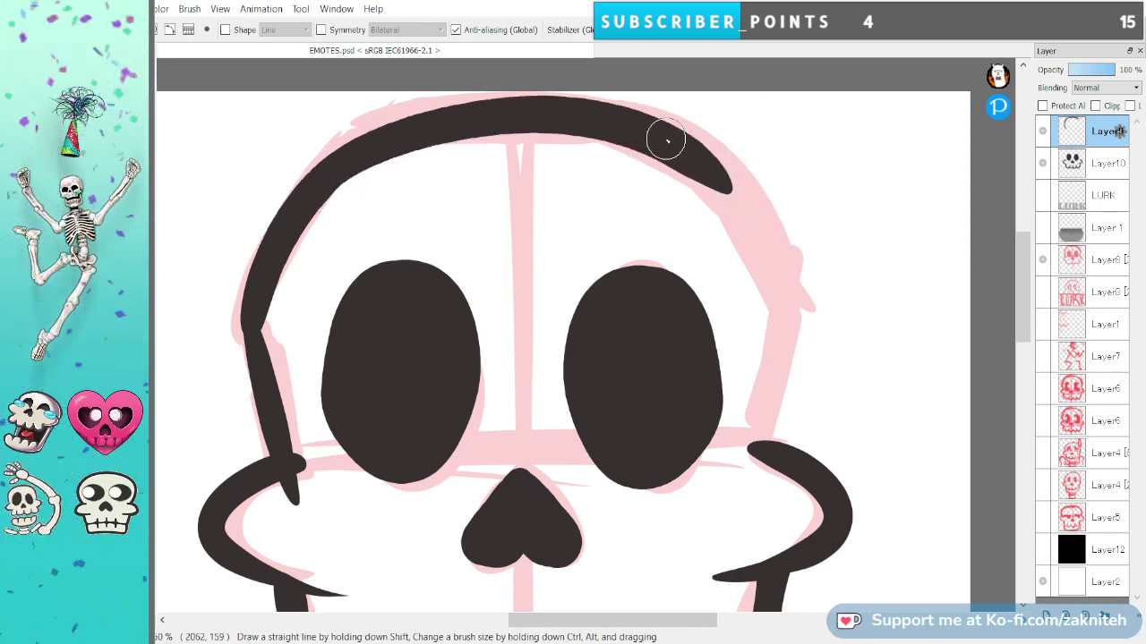
mouse_move(675, 140)
mouse_down()
mouse_move(773, 297)
mouse_move(731, 469)
mouse_up()
key(ctrl+z)
mouse_move(670, 135)
mouse_down()
mouse_move(785, 320)
mouse_move(711, 555)
mouse_up()
key(ctrl+z)
drag(671, 128, 775, 257)
drag(776, 368, 727, 544)
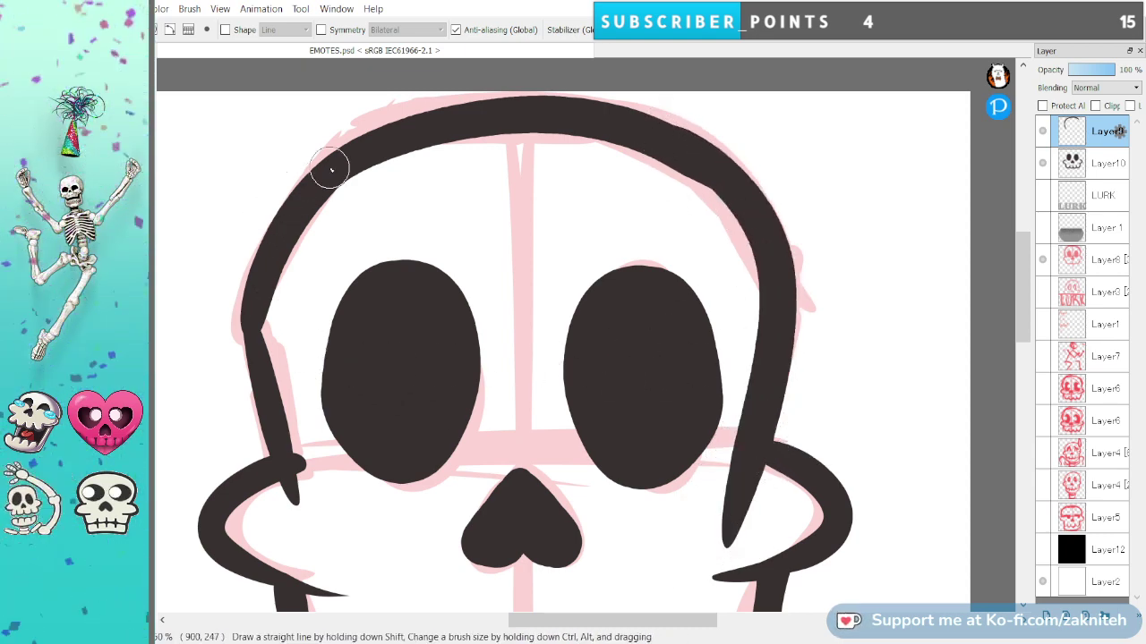
Ink a thicker, smooth curve for the cranium's left side down into the left cheekbone.
drag(284, 227, 328, 478)
key(ctrl+z)
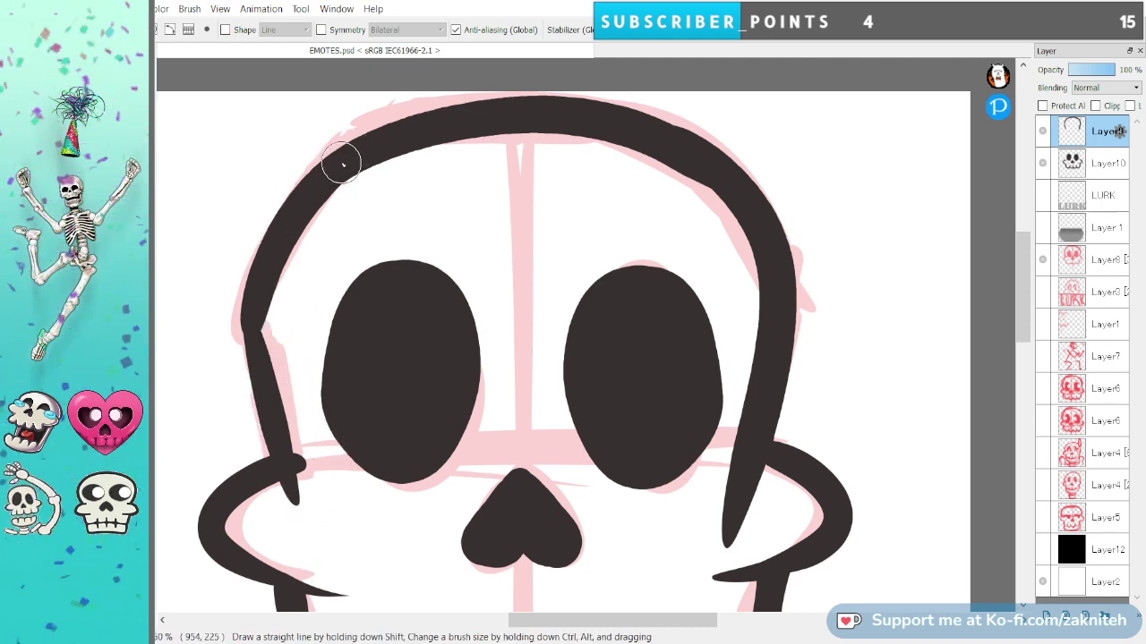
mouse_move(340, 161)
mouse_down()
mouse_move(256, 282)
mouse_move(297, 551)
mouse_up()
Erase the overshooting ends of the cranium outline inside both cheekbones.
key(e)
mouse_move(264, 494)
mouse_down()
mouse_move(311, 465)
mouse_move(264, 512)
mouse_move(299, 495)
mouse_move(295, 511)
mouse_move(303, 490)
mouse_up()
mouse_move(754, 447)
mouse_down()
mouse_move(783, 485)
mouse_move(709, 441)
mouse_move(757, 471)
mouse_move(753, 460)
mouse_move(717, 486)
mouse_move(771, 473)
mouse_move(719, 447)
mouse_move(709, 454)
mouse_move(708, 558)
mouse_move(763, 480)
mouse_move(723, 541)
mouse_up()
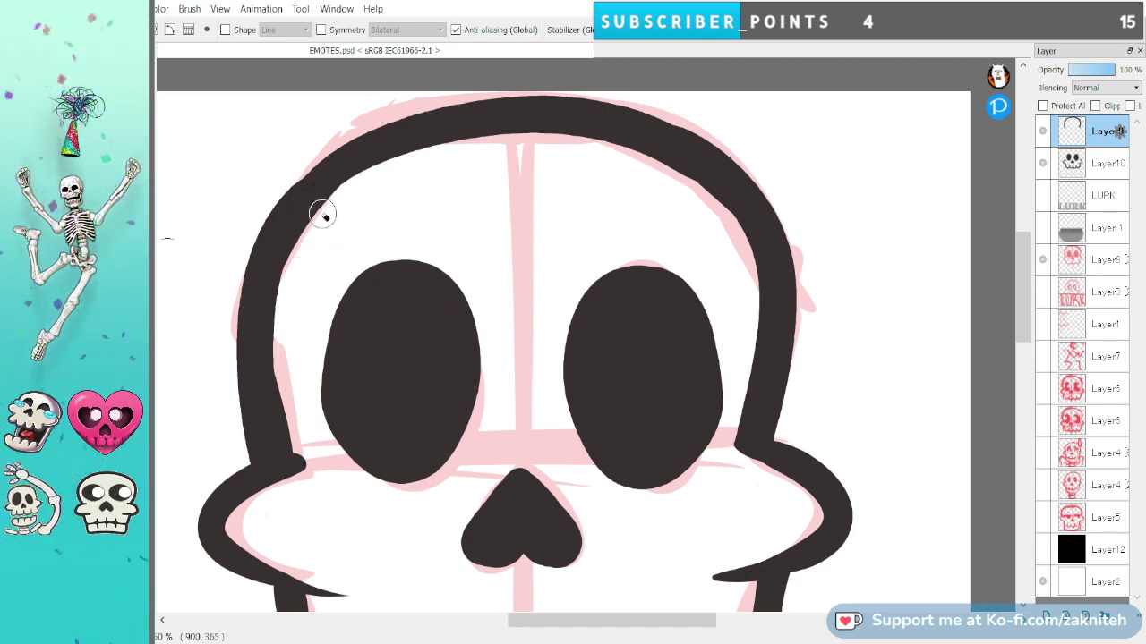
Smooth the inner edge of the cranium outline with the eraser on the left and right sides.
drag(333, 212, 283, 454)
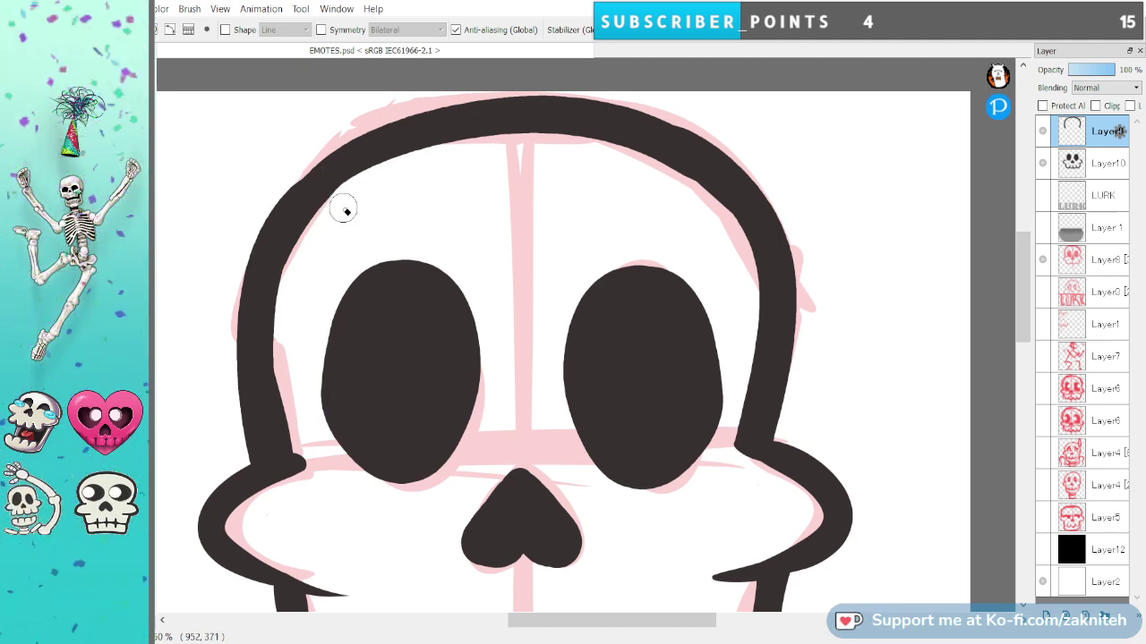
mouse_move(318, 208)
mouse_down()
mouse_move(268, 367)
mouse_move(291, 452)
mouse_up()
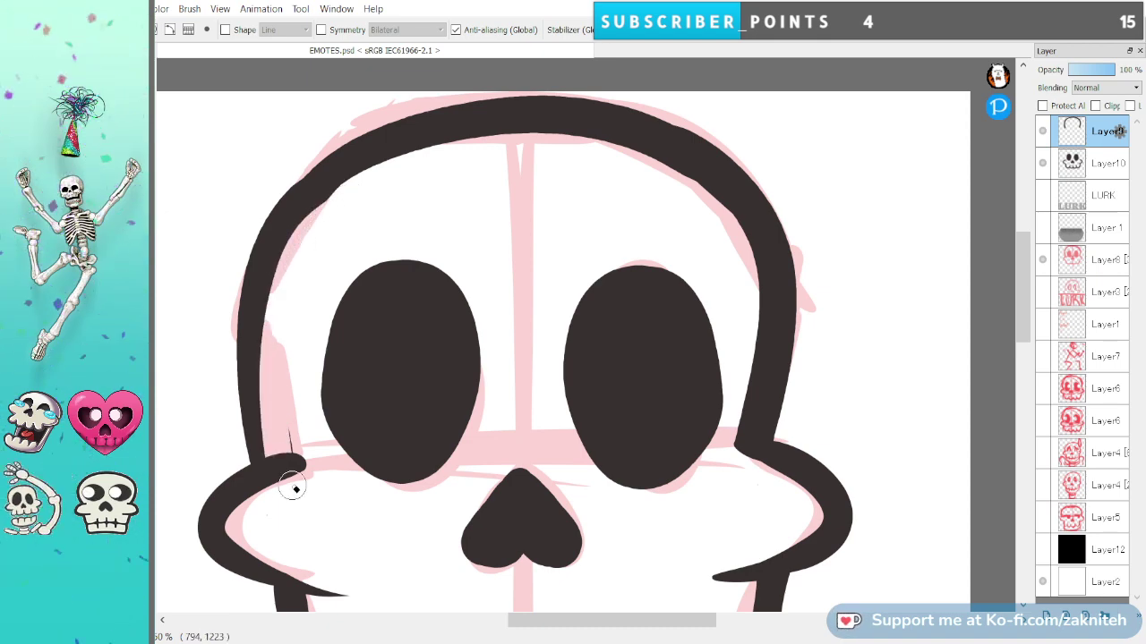
key(ctrl+z)
mouse_move(348, 202)
mouse_down()
mouse_move(283, 285)
mouse_move(328, 554)
mouse_up()
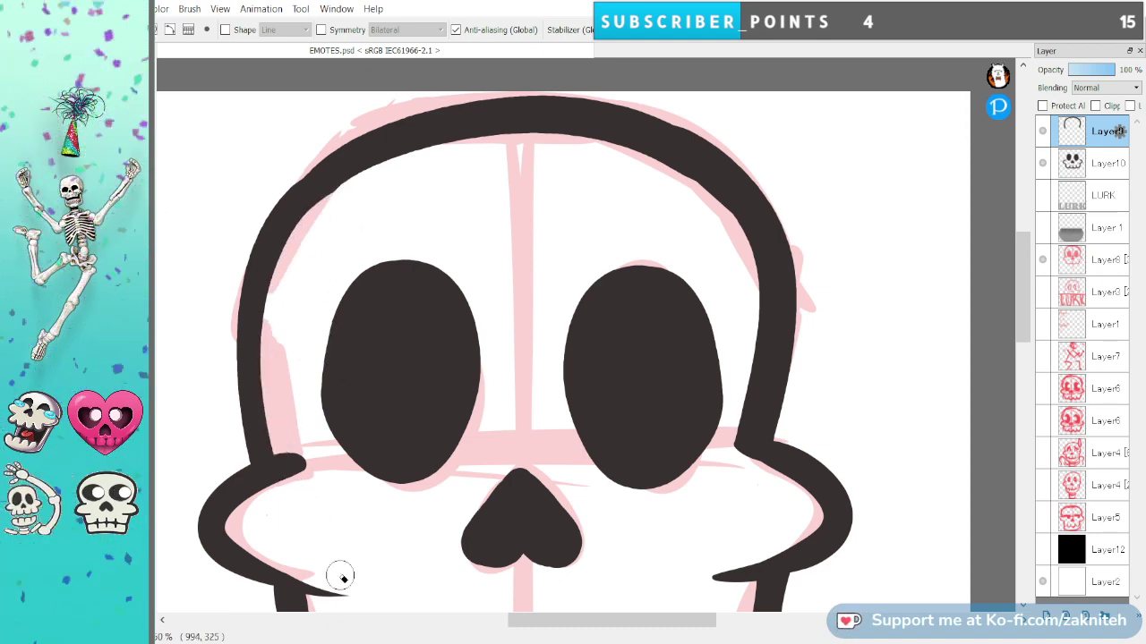
key(ctrl+z)
drag(319, 212, 292, 452)
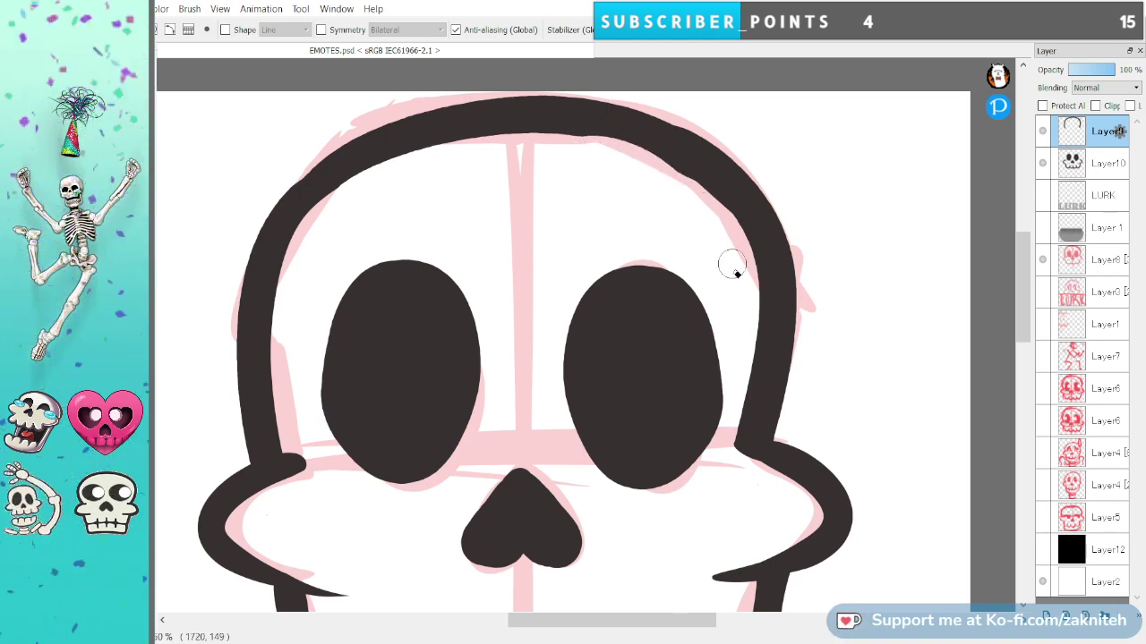
mouse_move(749, 235)
mouse_down()
mouse_move(732, 421)
mouse_move(683, 466)
mouse_up()
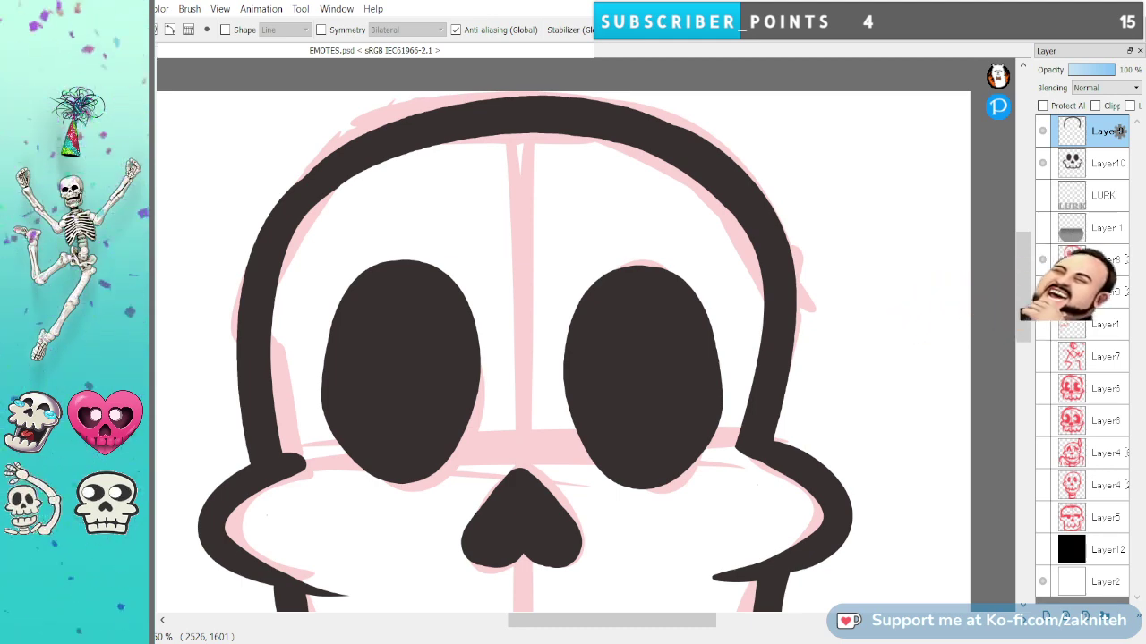
Merge the cranium outline layer down into Layer10 with the rest of the skull line art.
scroll(663, 538, up, 1)
scroll(637, 537, down, 2)
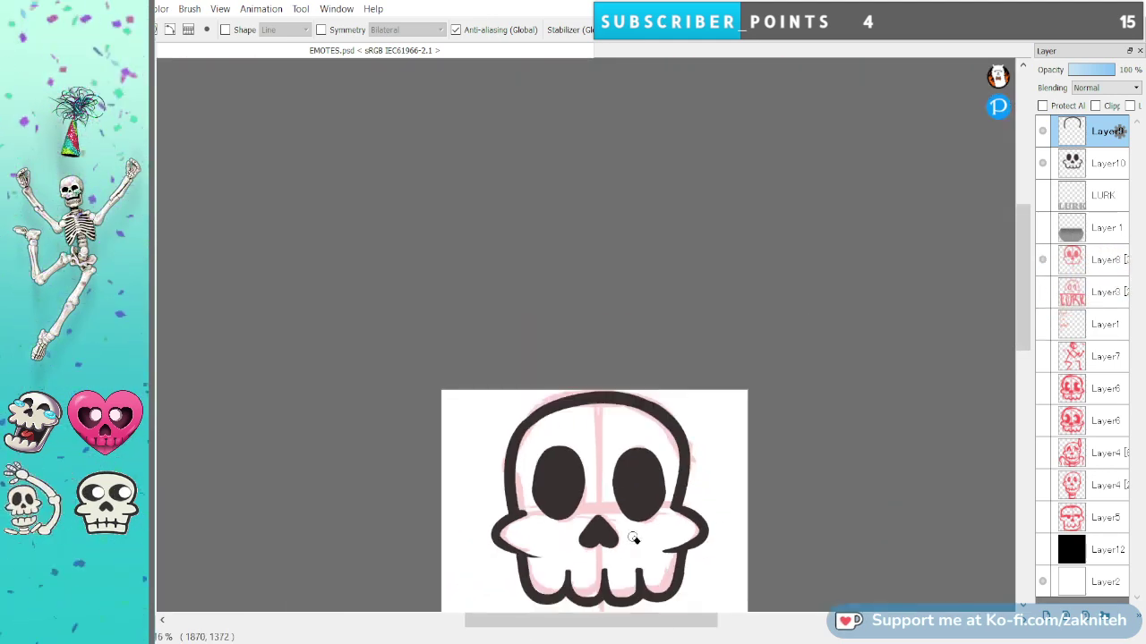
scroll(723, 512, down, 3)
scroll(612, 387, down, 1)
scroll(612, 387, up, 2)
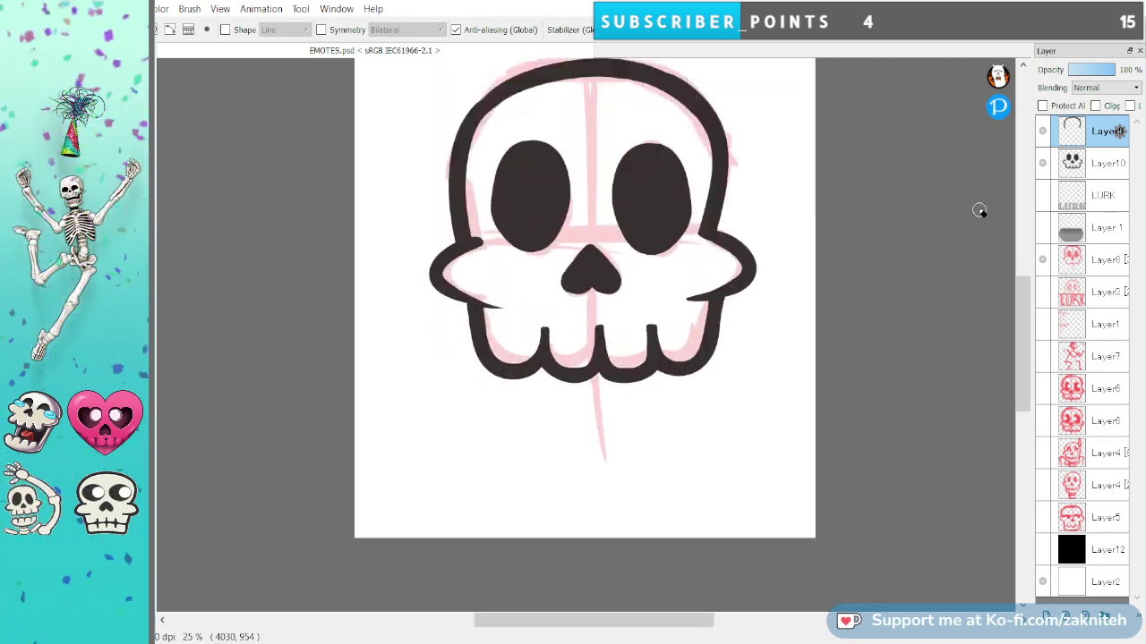
key(ctrl+e)
Show the LURK and Layer 1 layers so the tombstone sits beneath the skull, and switch to the Move tool.
key(k)
scroll(729, 358, down, 1)
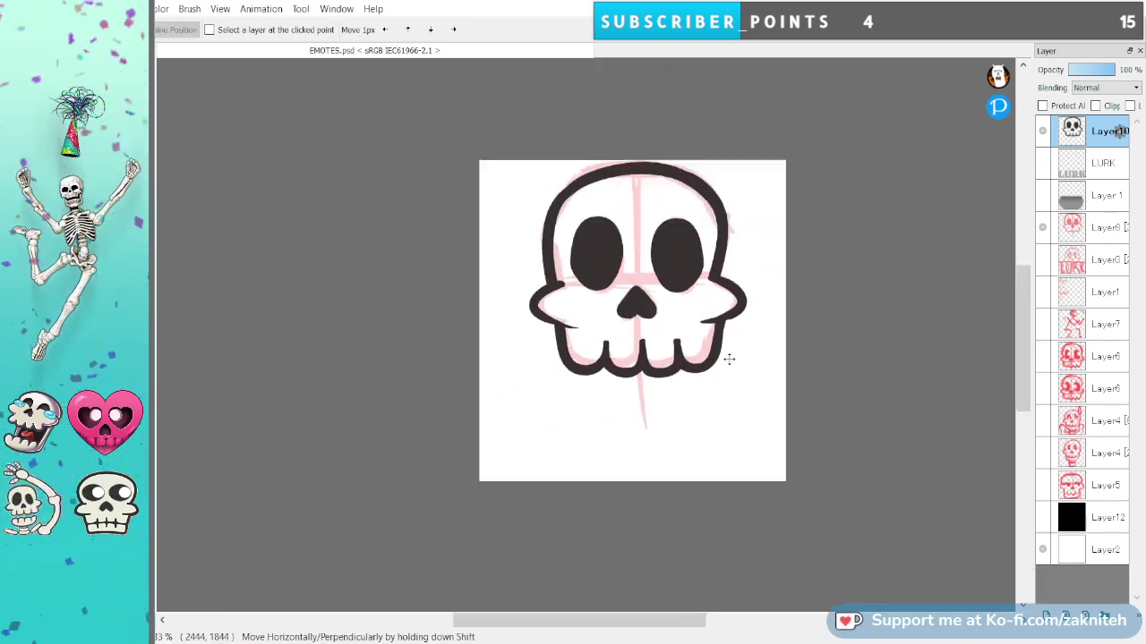
drag(1044, 172, 1046, 201)
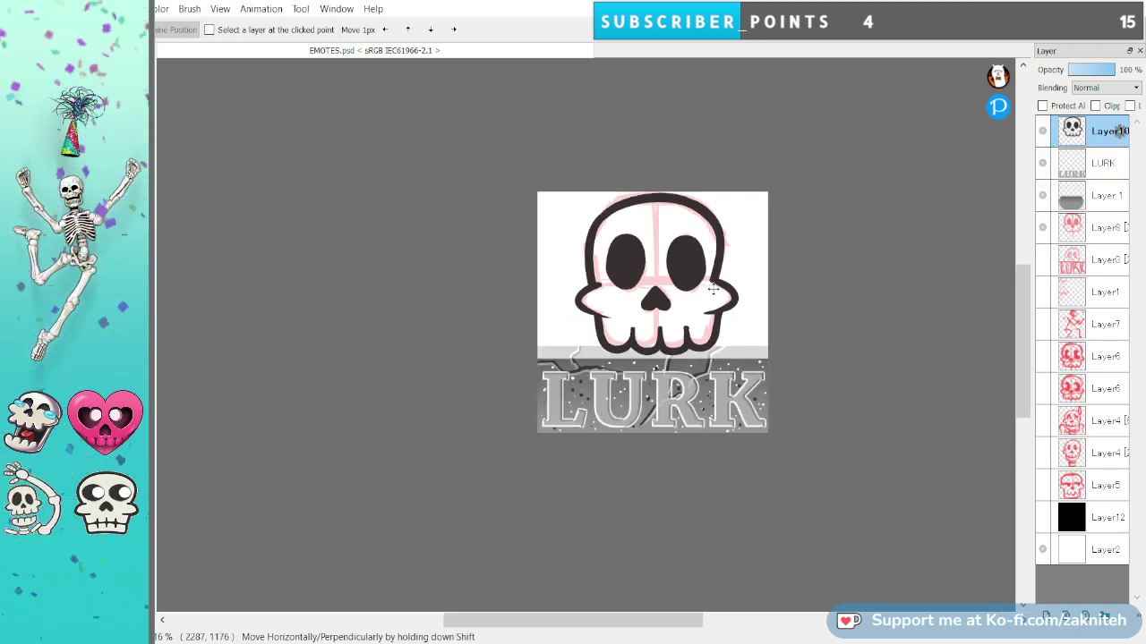
scroll(704, 304, up, 1)
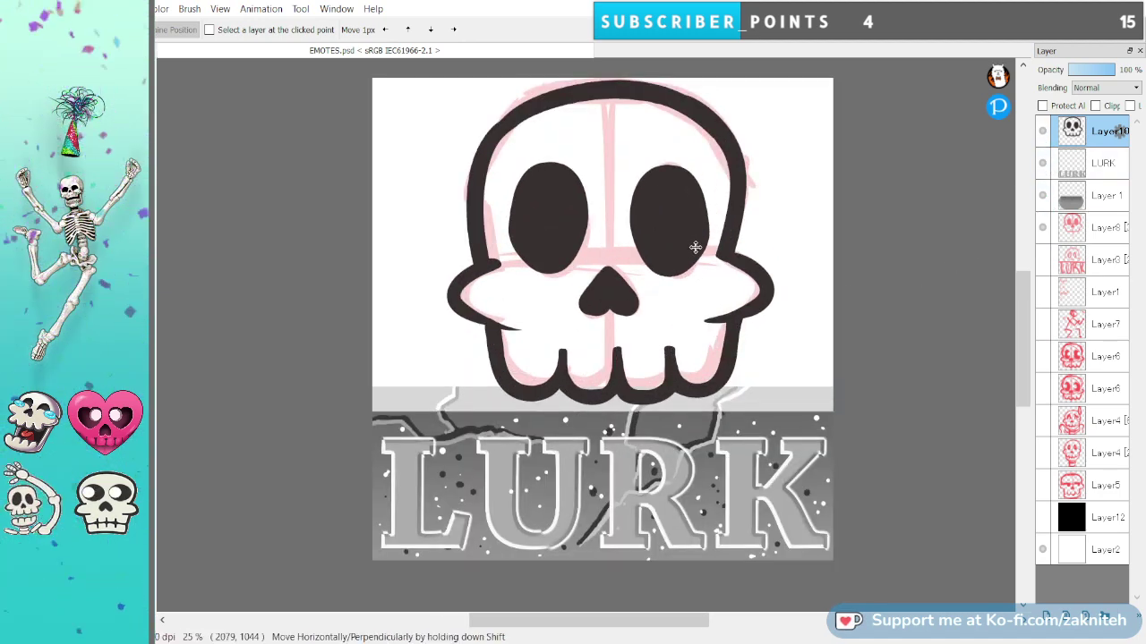
Reposition the skull and place Layer10 beneath LURK and Layer 1 so its teeth tuck behind the tombstone's top edge.
key(ctrl+t)
drag(608, 374, 609, 355)
drag(1023, 348, 1028, 319)
drag(610, 186, 610, 174)
drag(625, 266, 748, 265)
key(Return)
drag(1102, 145, 1100, 215)
drag(583, 378, 614, 354)
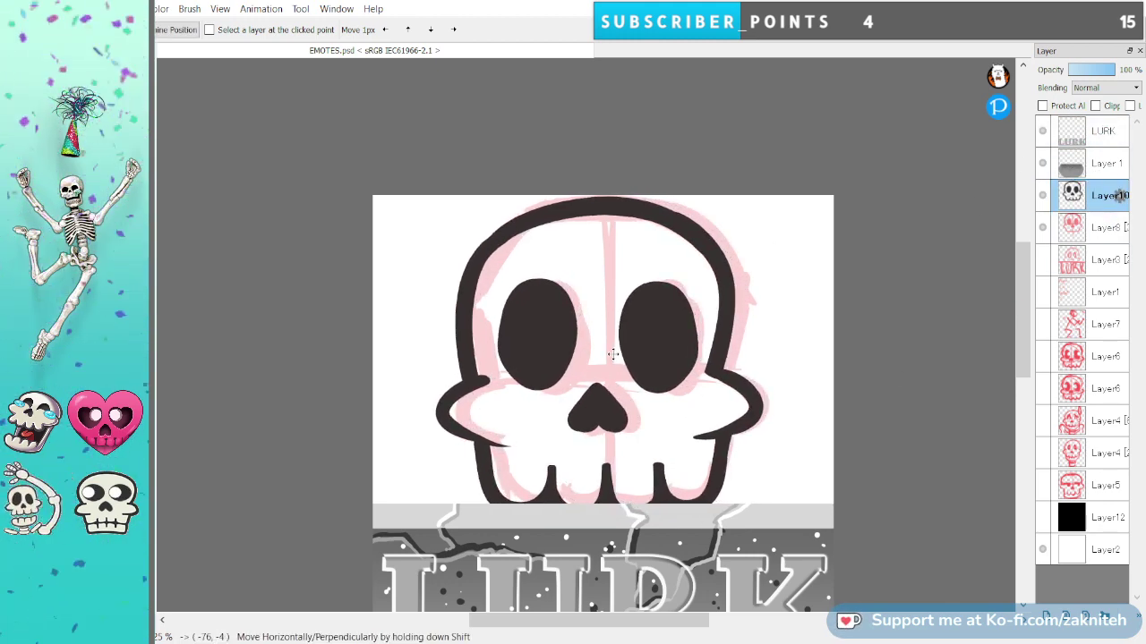
Check the combined skull and tombstone at small emote size and select the LURK layer.
scroll(808, 486, up, 2)
scroll(818, 499, down, 4)
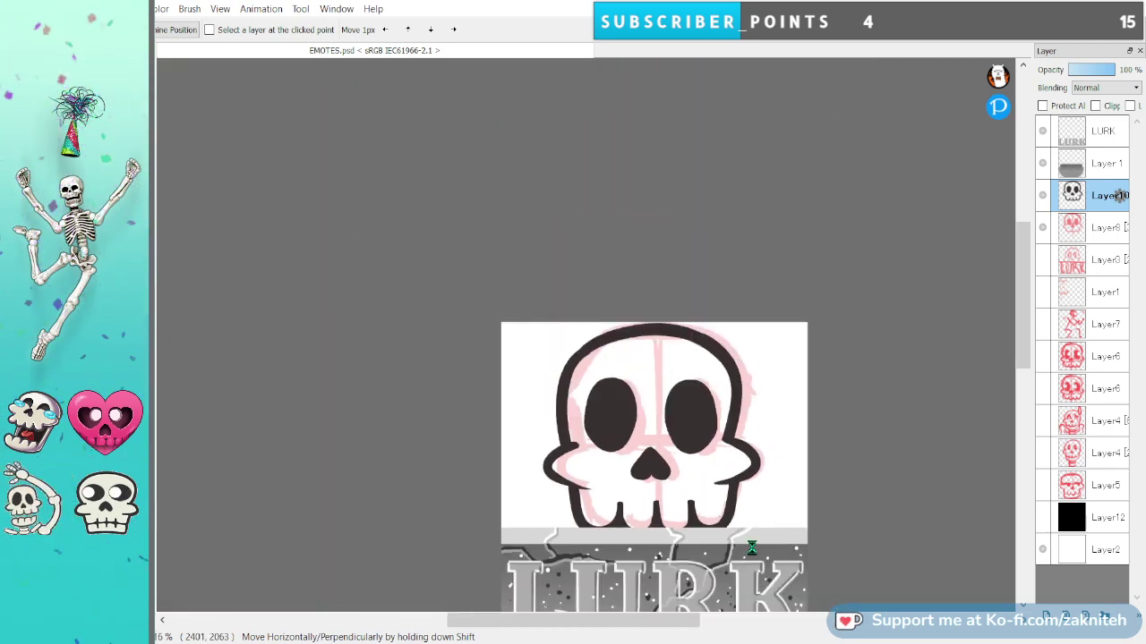
scroll(748, 546, down, 5)
drag(1022, 224, 1044, 309)
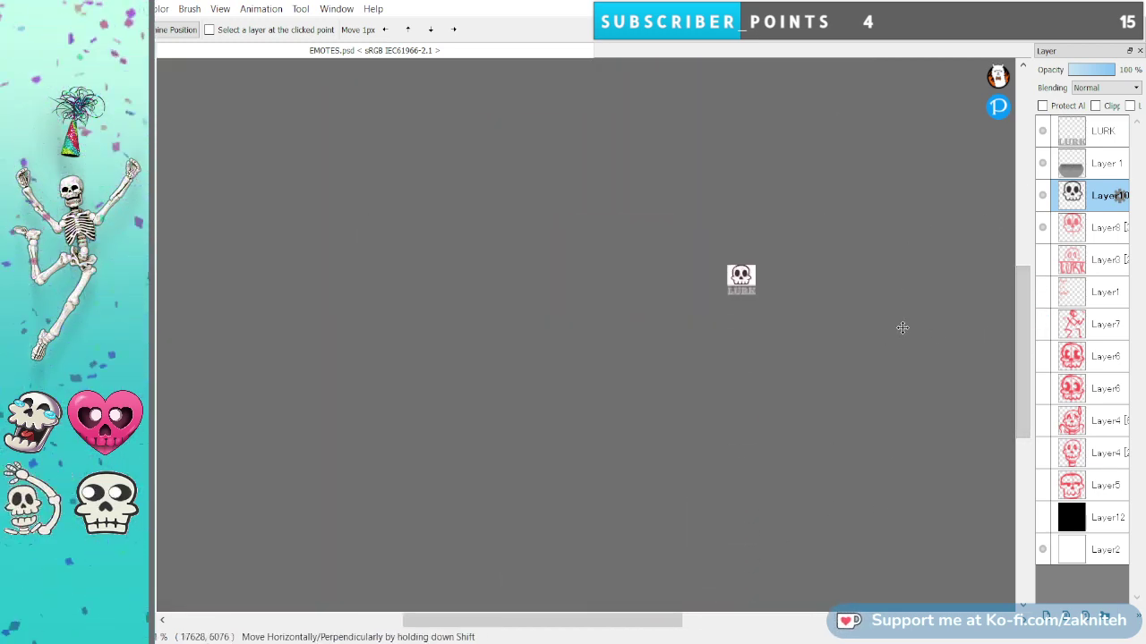
click(1092, 141)
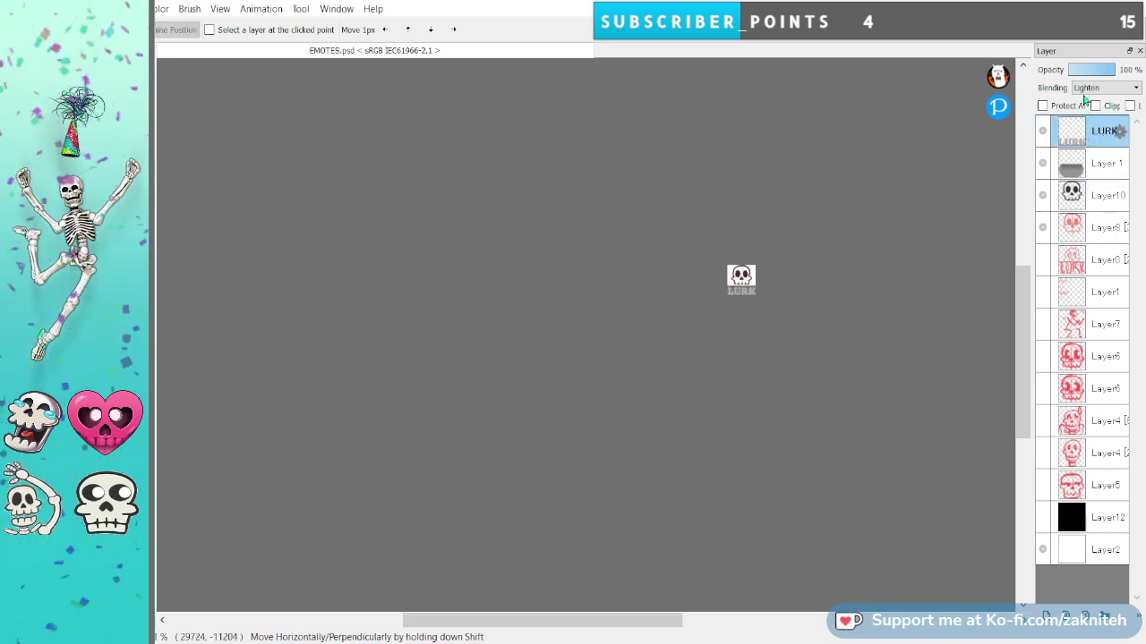
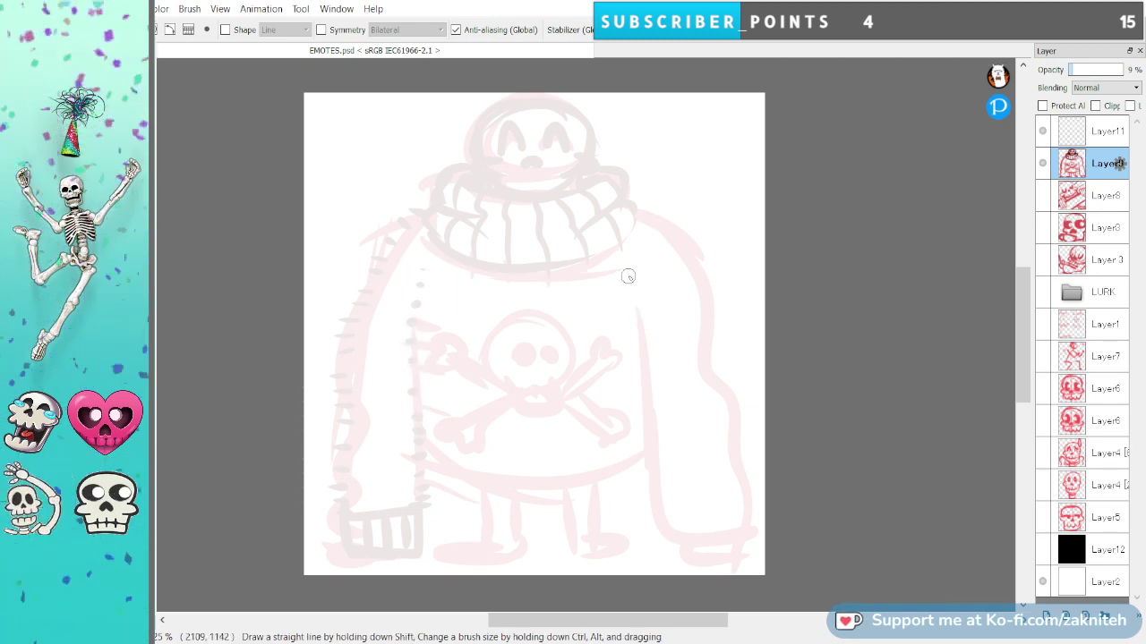
Sketch the sweater's right sleeve on Layer9 with a bumpy outer edge, textured inner edge and ribbed cuff.
drag(632, 295, 650, 367)
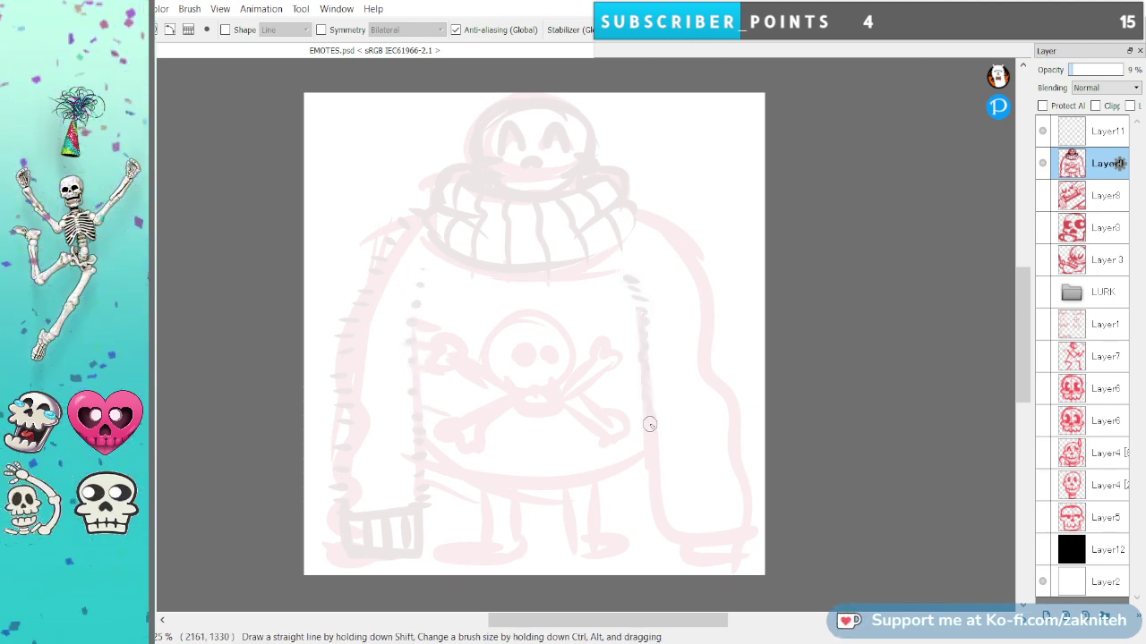
mouse_move(632, 205)
mouse_down()
mouse_move(696, 229)
mouse_move(717, 302)
mouse_move(707, 347)
mouse_move(730, 396)
mouse_move(732, 480)
mouse_up()
mouse_move(736, 531)
mouse_down()
mouse_move(667, 525)
mouse_move(668, 545)
mouse_move(736, 551)
mouse_move(735, 518)
mouse_move(680, 515)
mouse_move(725, 524)
mouse_up()
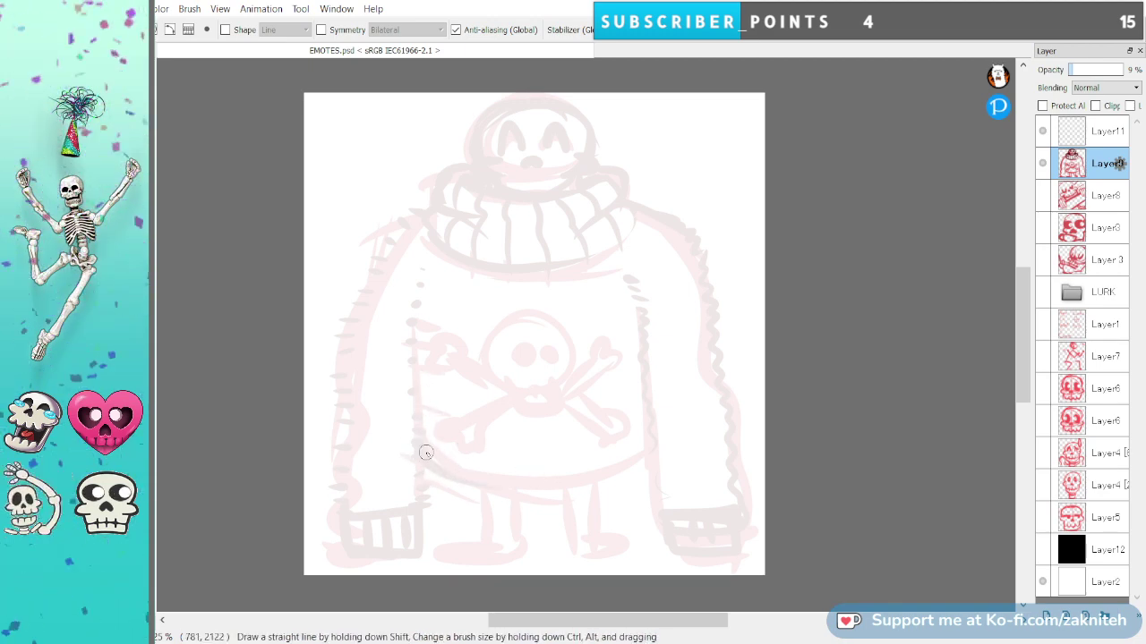
Sketch the sweater's curved hem as a band filled with a zigzag pattern.
drag(495, 486, 657, 439)
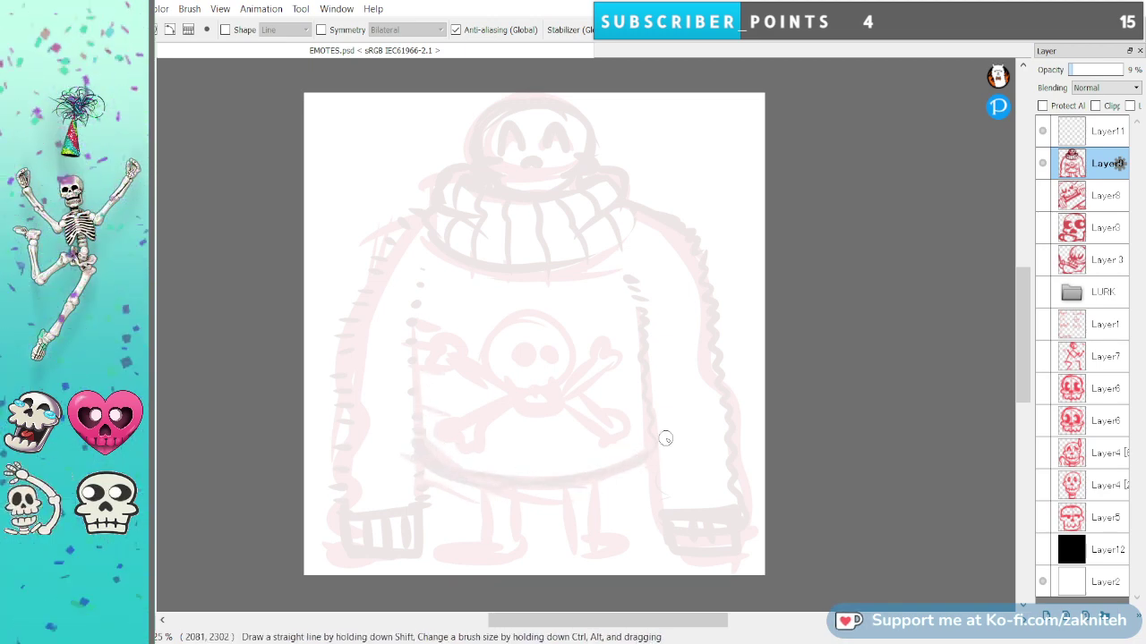
mouse_move(427, 458)
mouse_down()
mouse_move(515, 460)
mouse_move(424, 430)
mouse_move(590, 451)
mouse_move(546, 453)
mouse_move(629, 433)
mouse_up()
mouse_move(438, 440)
mouse_down()
mouse_move(485, 483)
mouse_move(568, 462)
mouse_move(595, 473)
mouse_move(617, 450)
mouse_up()
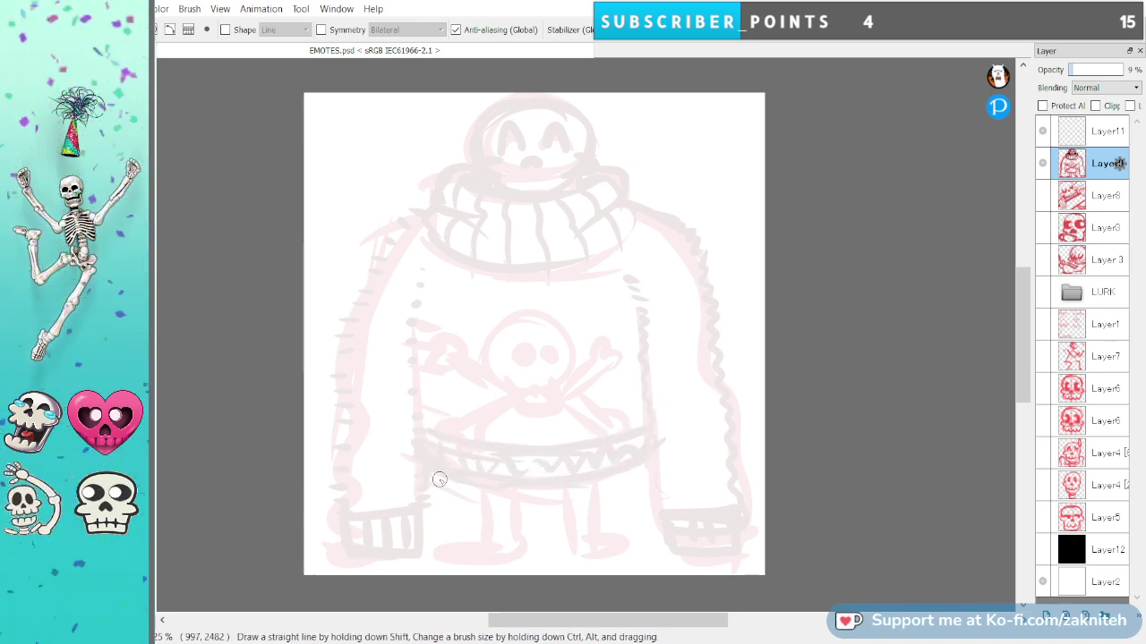
Sketch both short legs below the hem and finish them with long rounded feet.
drag(478, 491, 489, 541)
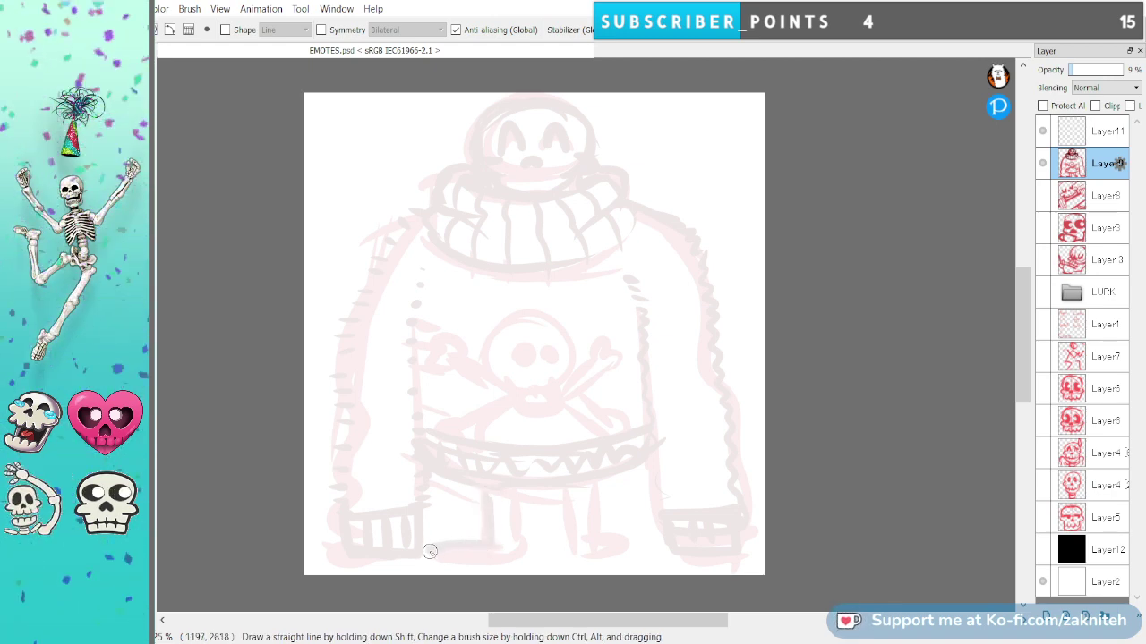
mouse_move(425, 560)
mouse_down()
mouse_move(504, 562)
mouse_move(526, 533)
mouse_move(522, 505)
mouse_move(523, 547)
mouse_move(447, 563)
mouse_move(530, 542)
mouse_up()
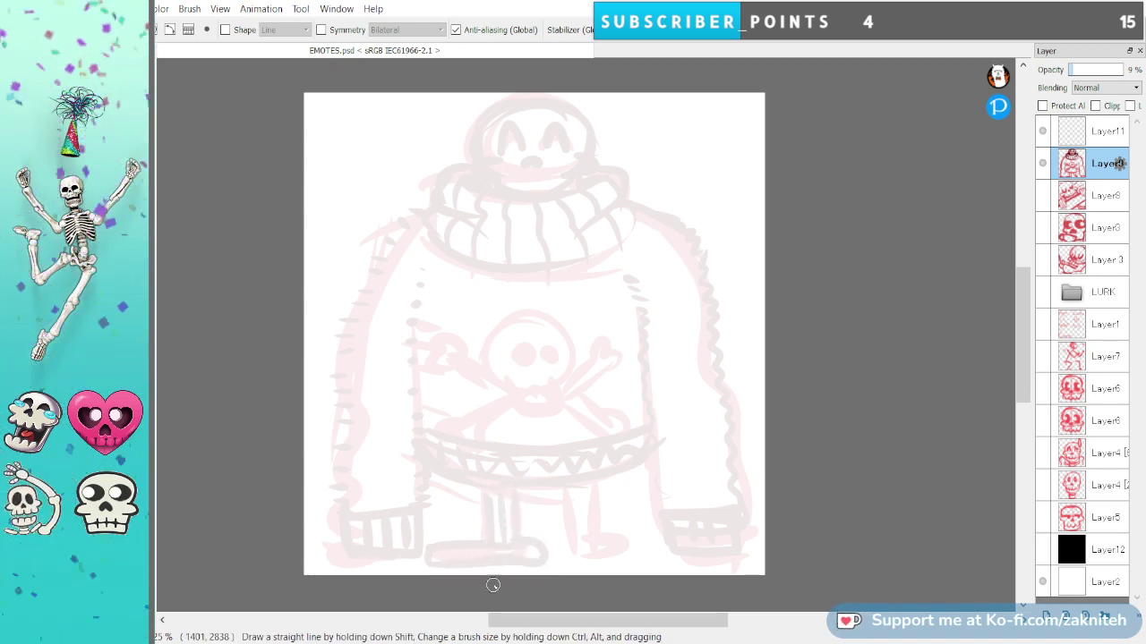
mouse_move(570, 545)
mouse_down()
mouse_move(645, 556)
mouse_move(640, 537)
mouse_move(595, 534)
mouse_up()
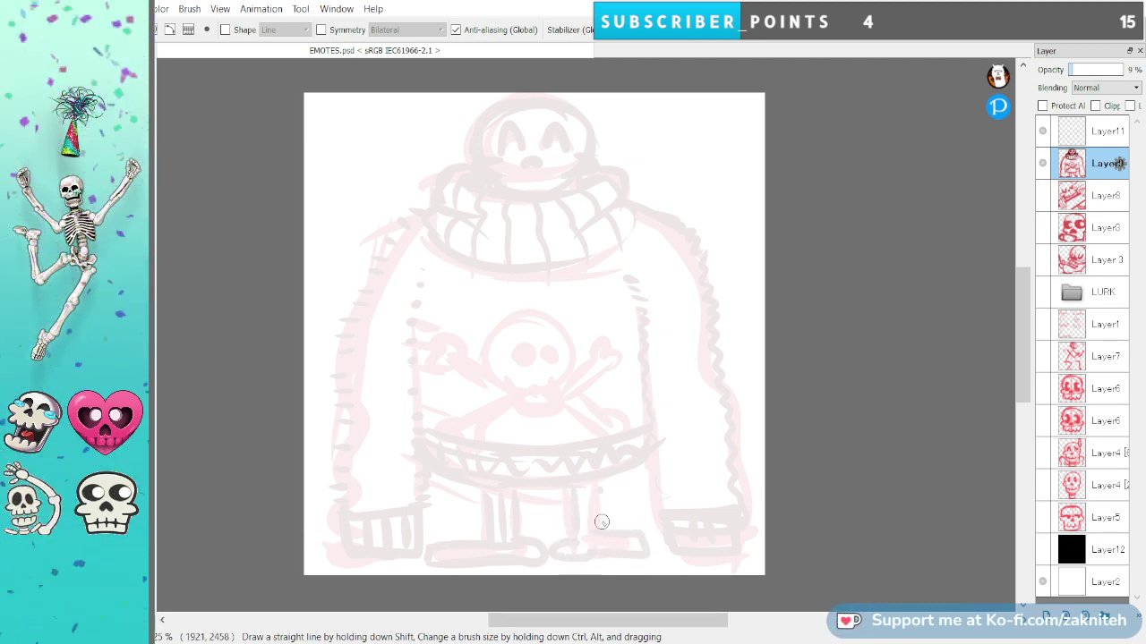
drag(666, 537, 593, 552)
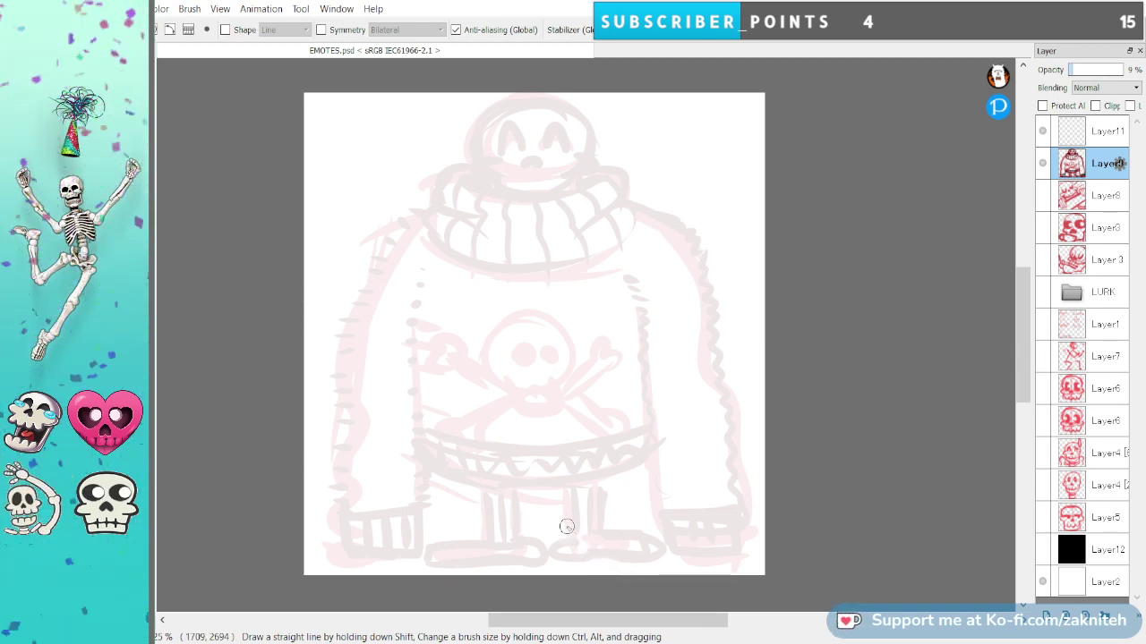
Make Layer11 the active layer for inking over the sweater skeleton's head.
click(1117, 130)
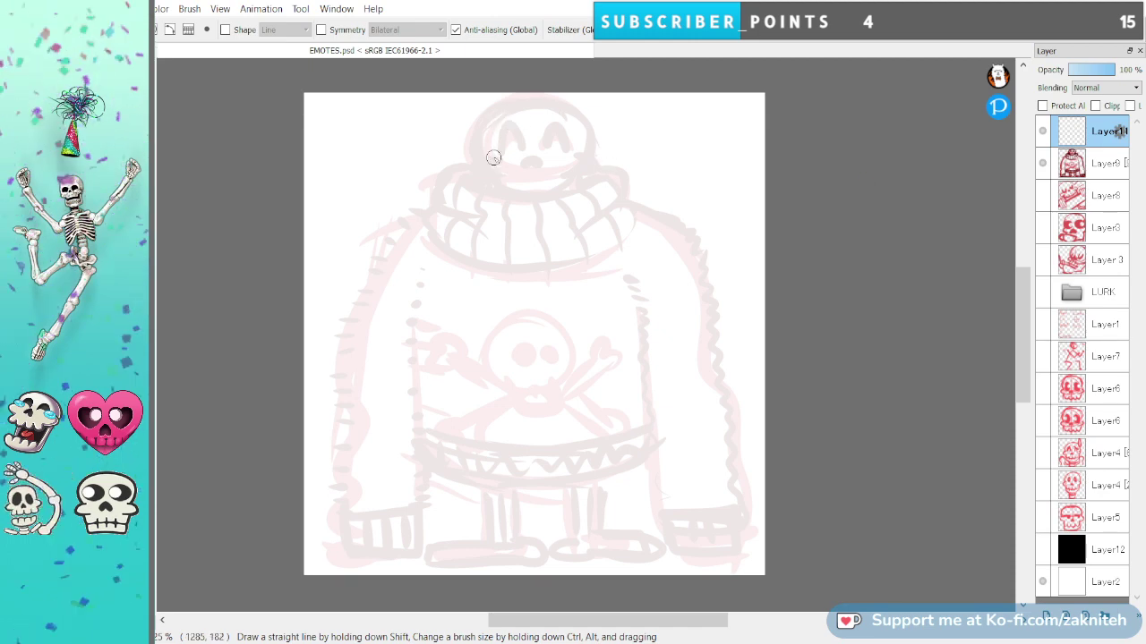
scroll(537, 95, down, 2)
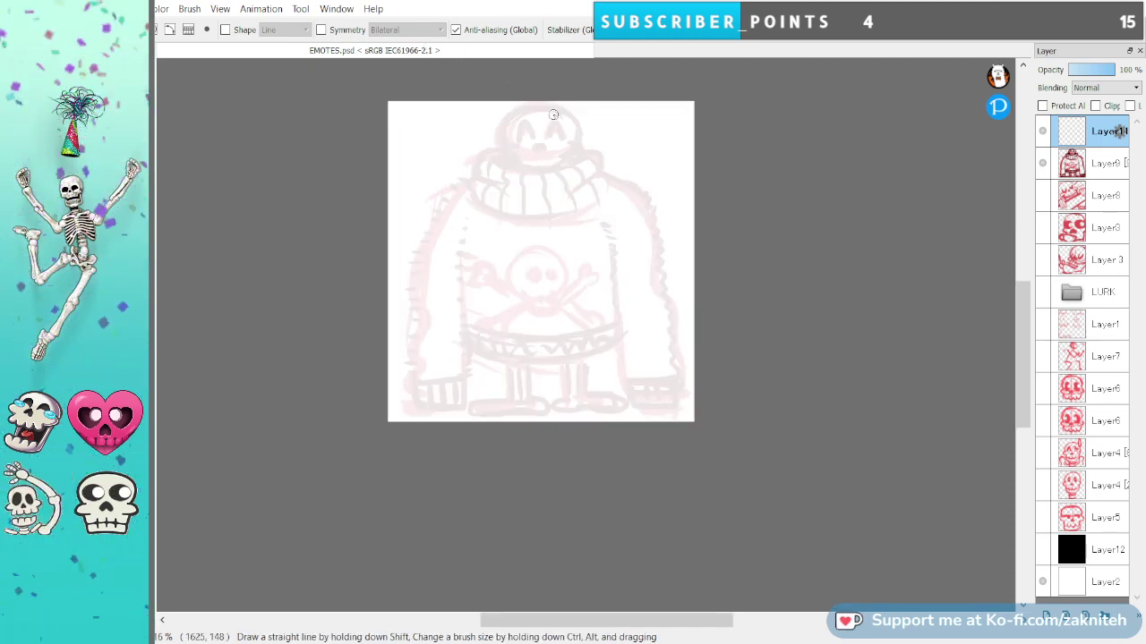
scroll(541, 96, up, 4)
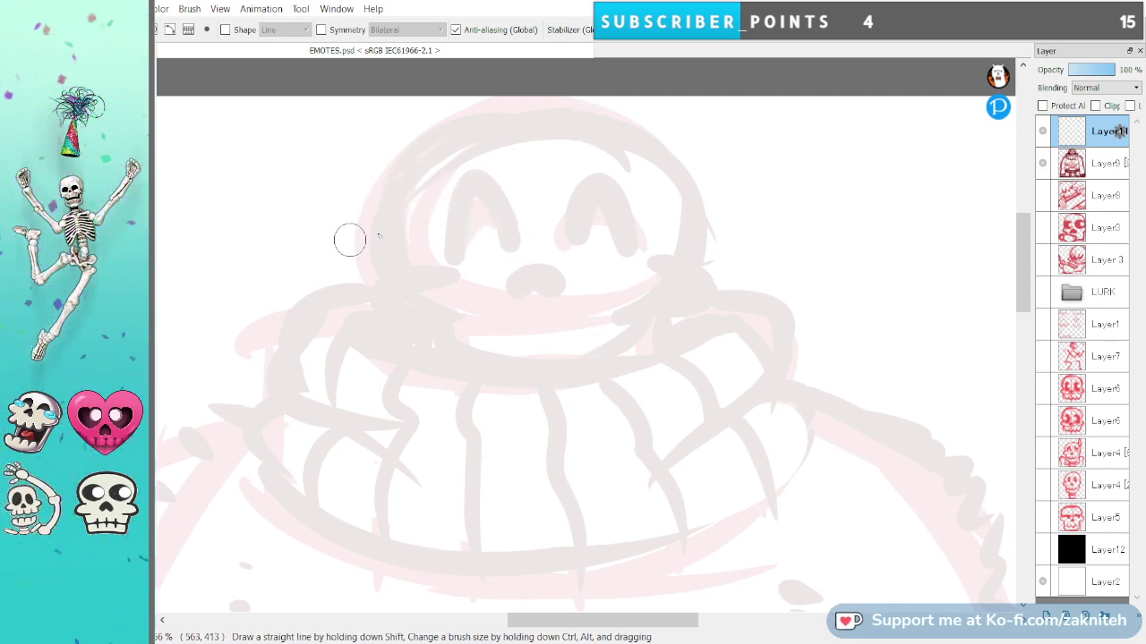
drag(529, 109, 459, 117)
mouse_move(539, 108)
mouse_down()
mouse_move(429, 144)
mouse_move(521, 114)
mouse_move(368, 283)
mouse_up()
mouse_move(518, 126)
mouse_down()
mouse_move(691, 264)
mouse_move(671, 281)
mouse_up()
key(ctrl+z)
key(ctrl+z)
key(ctrl+z)
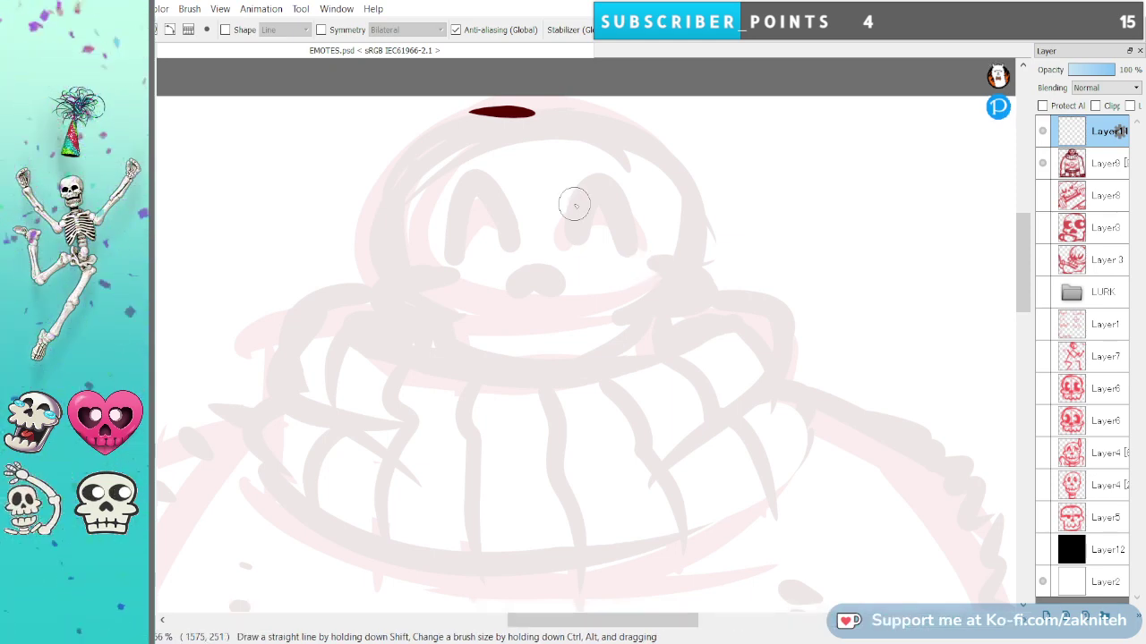
mouse_move(403, 276)
mouse_down()
mouse_move(388, 243)
mouse_move(667, 249)
mouse_move(629, 294)
mouse_up()
key(ctrl+z)
key(ctrl+z)
drag(405, 288, 394, 227)
mouse_move(430, 154)
mouse_down()
mouse_move(723, 235)
mouse_move(694, 271)
mouse_move(655, 154)
mouse_move(407, 153)
mouse_move(466, 282)
mouse_up()
key(ctrl+z)
key(ctrl+z)
mouse_move(396, 277)
mouse_down()
mouse_move(390, 225)
mouse_move(610, 108)
mouse_move(689, 294)
mouse_up()
key(ctrl+z)
Ink the head as a thick dark red circle on Layer11 and shift it slightly up over the sketch.
mouse_move(588, 146)
mouse_down()
mouse_move(379, 248)
mouse_move(581, 134)
mouse_up()
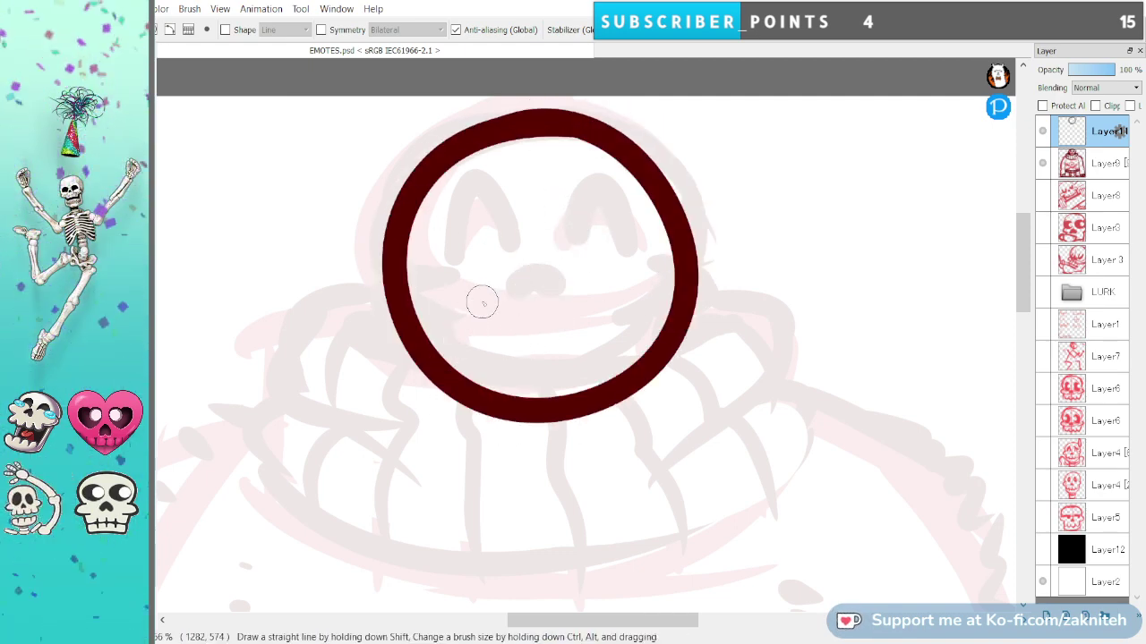
key(k)
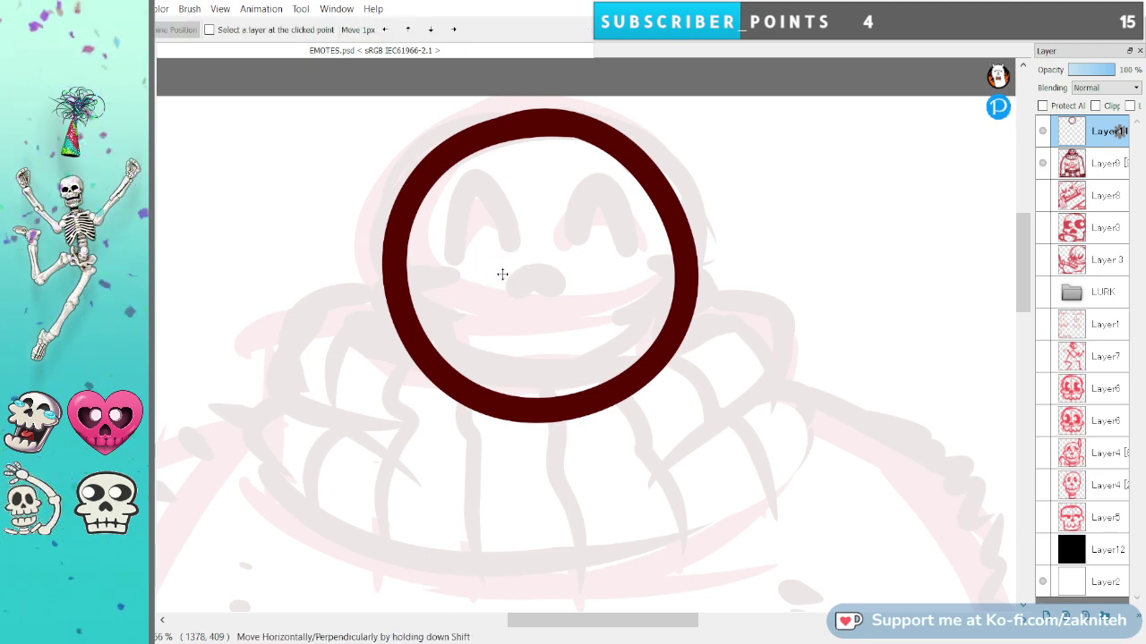
drag(577, 264, 570, 253)
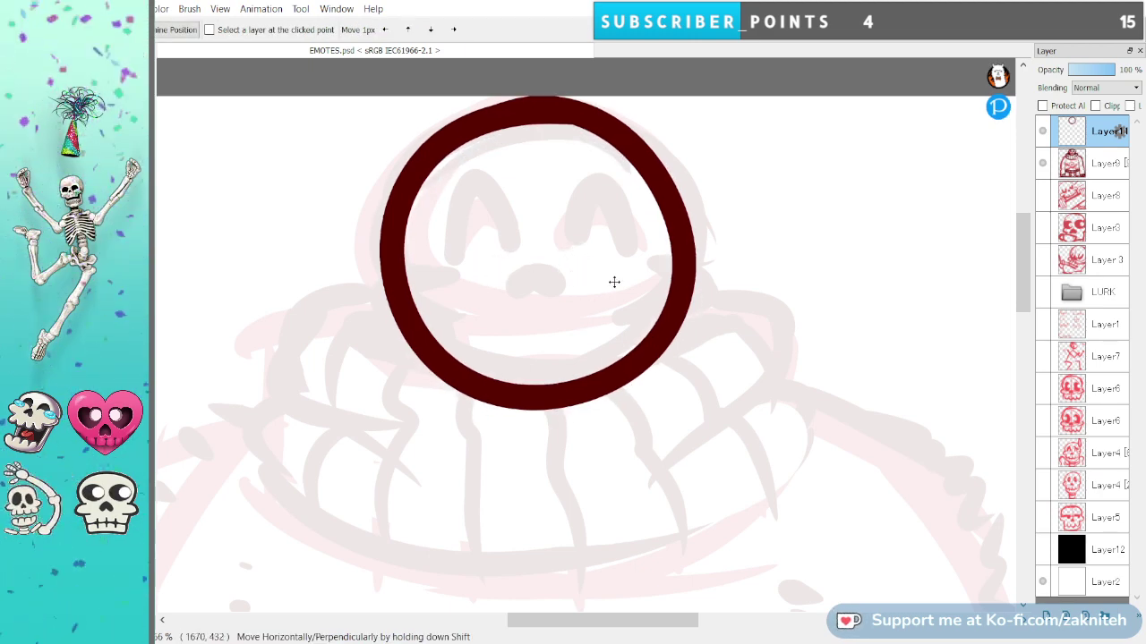
key(b)
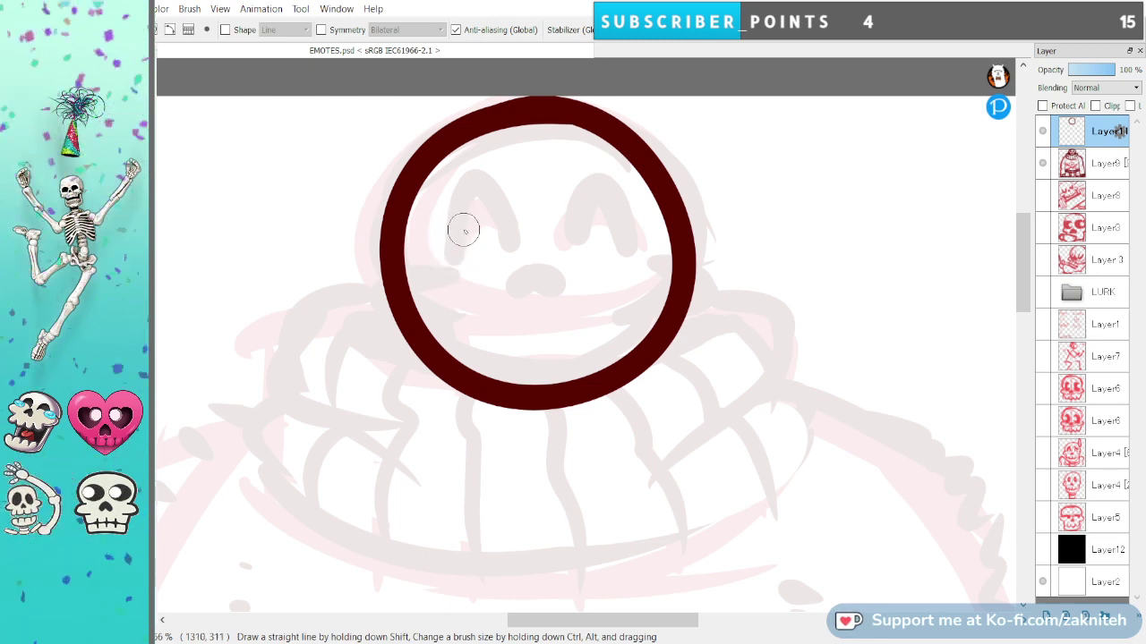
drag(447, 256, 501, 217)
drag(508, 259, 508, 257)
mouse_move(578, 242)
mouse_down()
mouse_move(583, 215)
mouse_move(635, 257)
mouse_up()
mouse_move(536, 259)
mouse_down()
mouse_move(514, 290)
mouse_move(550, 267)
mouse_move(541, 287)
mouse_move(537, 262)
mouse_up()
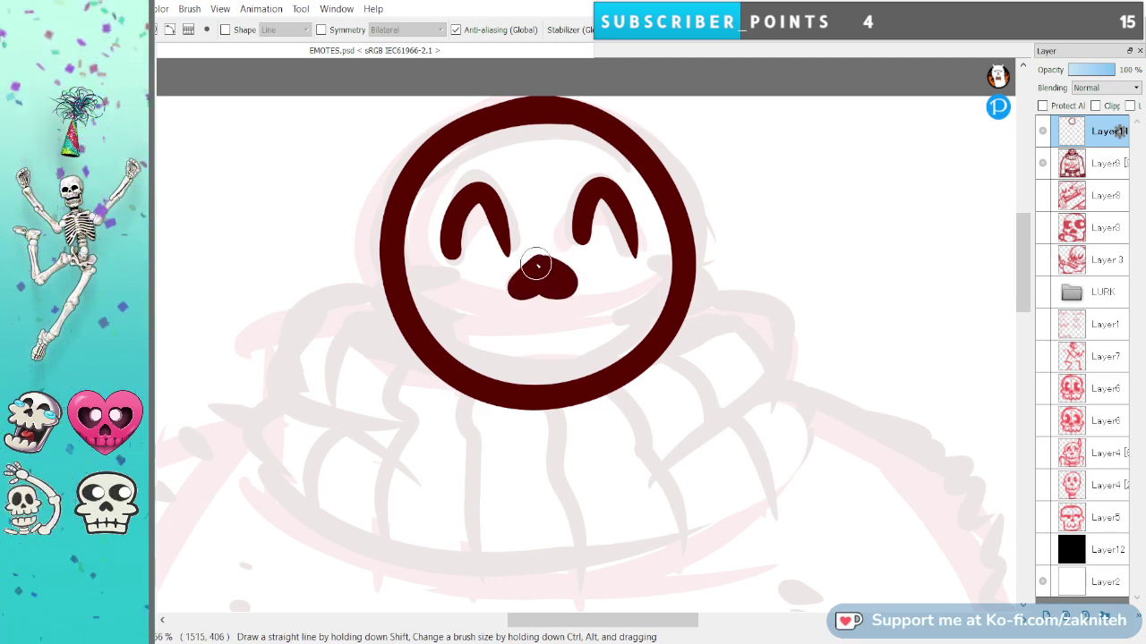
key(ctrl+z)
key(ctrl+z)
mouse_move(525, 259)
mouse_down()
mouse_move(515, 273)
mouse_move(549, 272)
mouse_move(549, 289)
mouse_move(567, 296)
mouse_up()
key(ctrl+z)
key(ctrl+z)
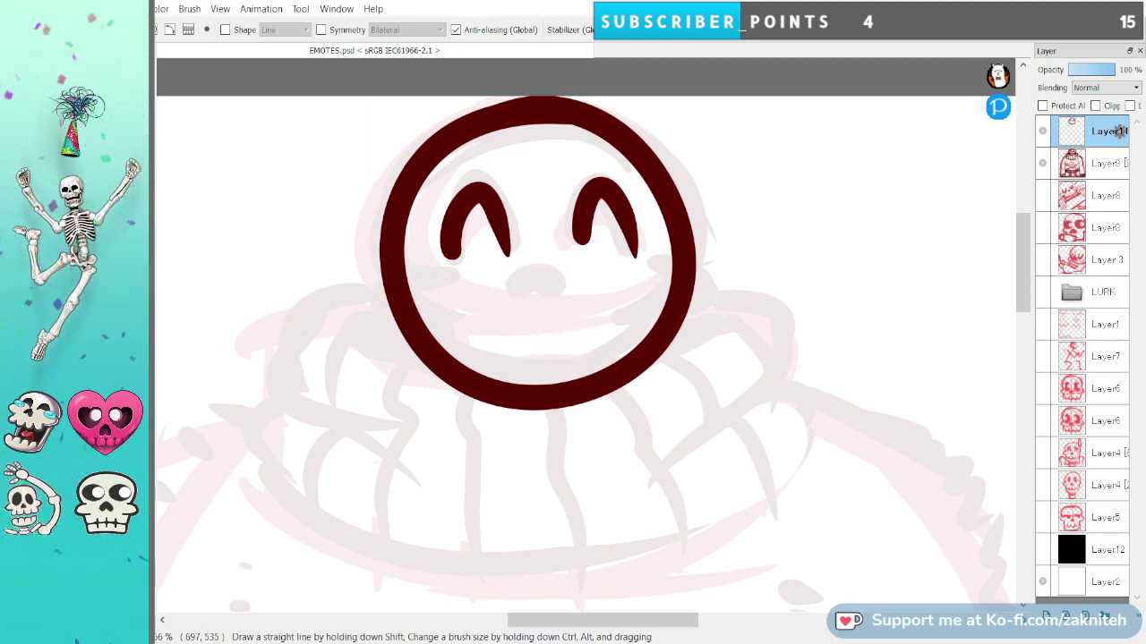
mouse_move(536, 270)
mouse_down()
mouse_move(519, 291)
mouse_move(550, 290)
mouse_move(553, 273)
mouse_move(530, 275)
mouse_move(546, 274)
mouse_up()
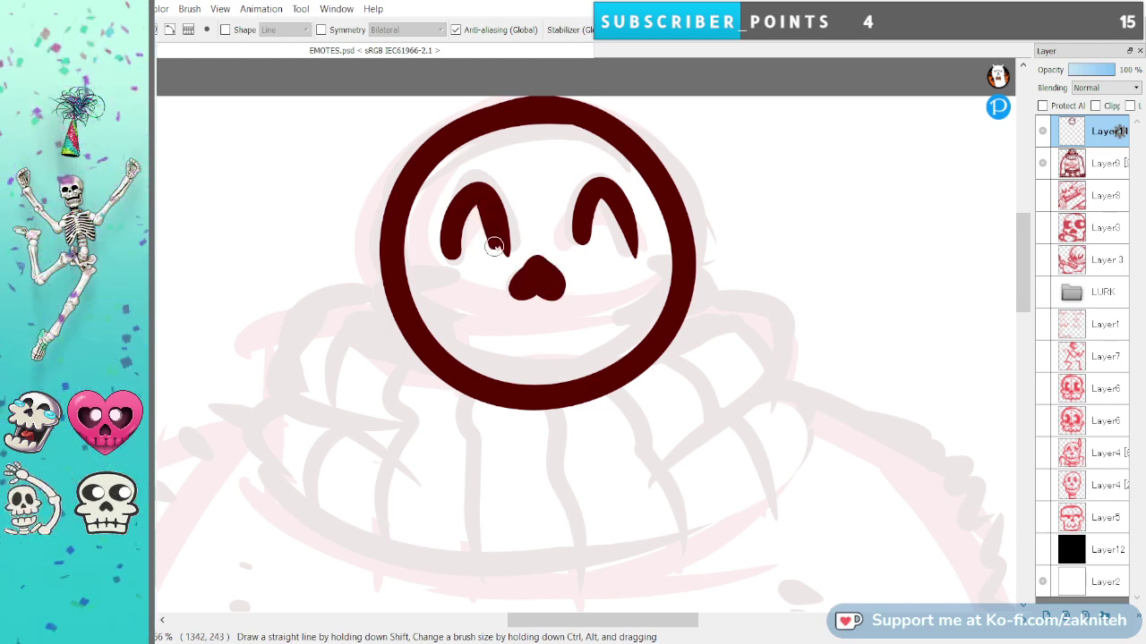
drag(466, 208, 458, 249)
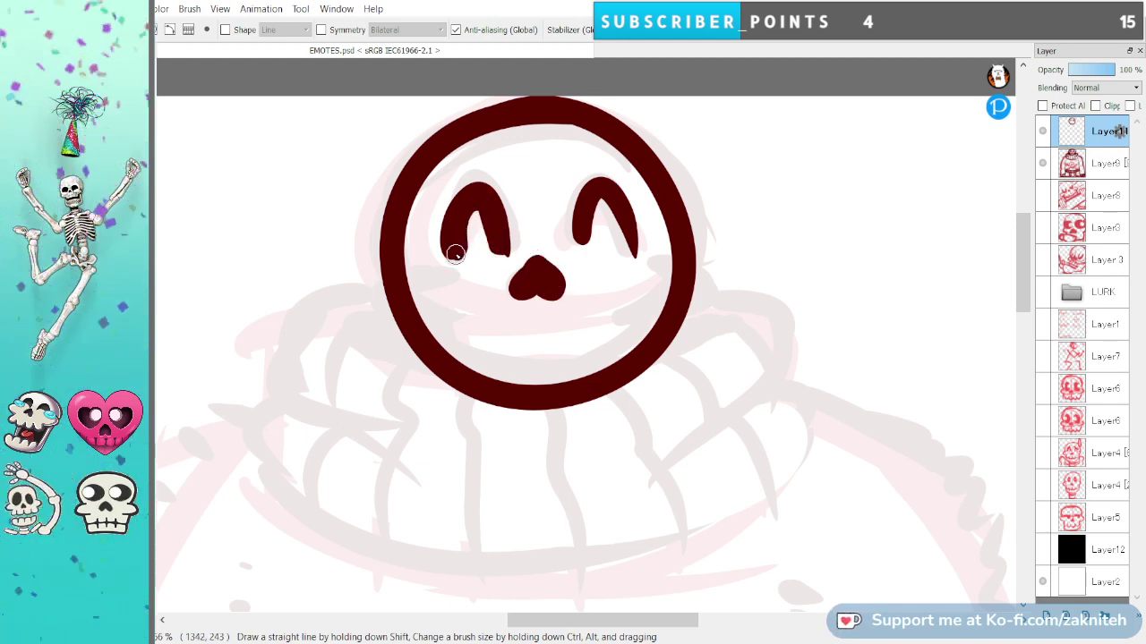
key(ctrl+z)
key(ctrl+z)
key(ctrl+z)
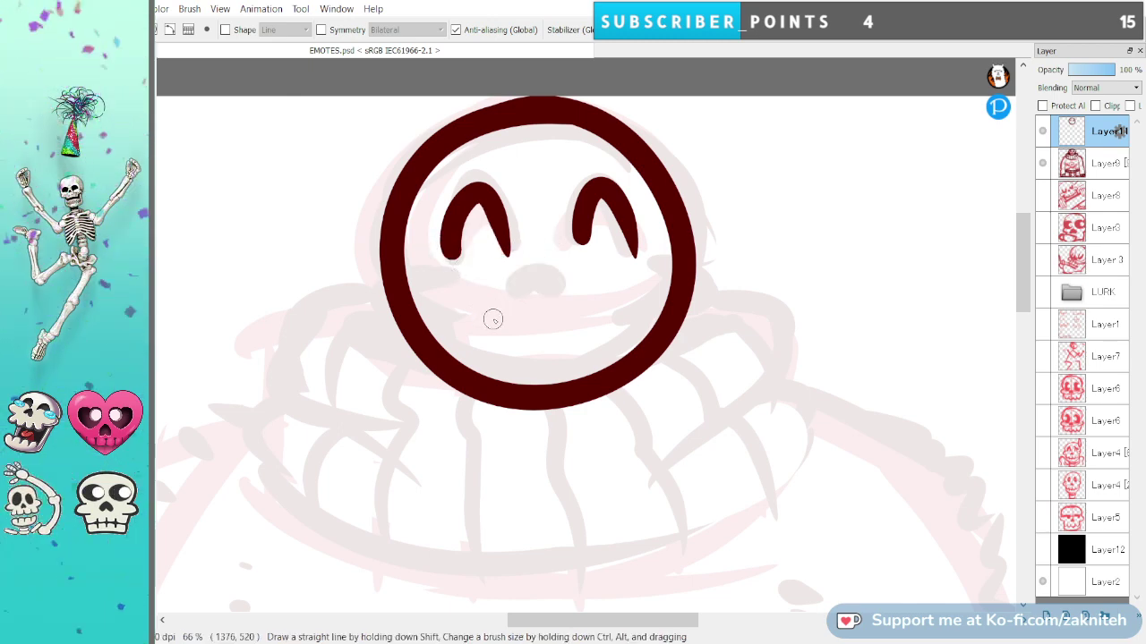
key(ctrl+y)
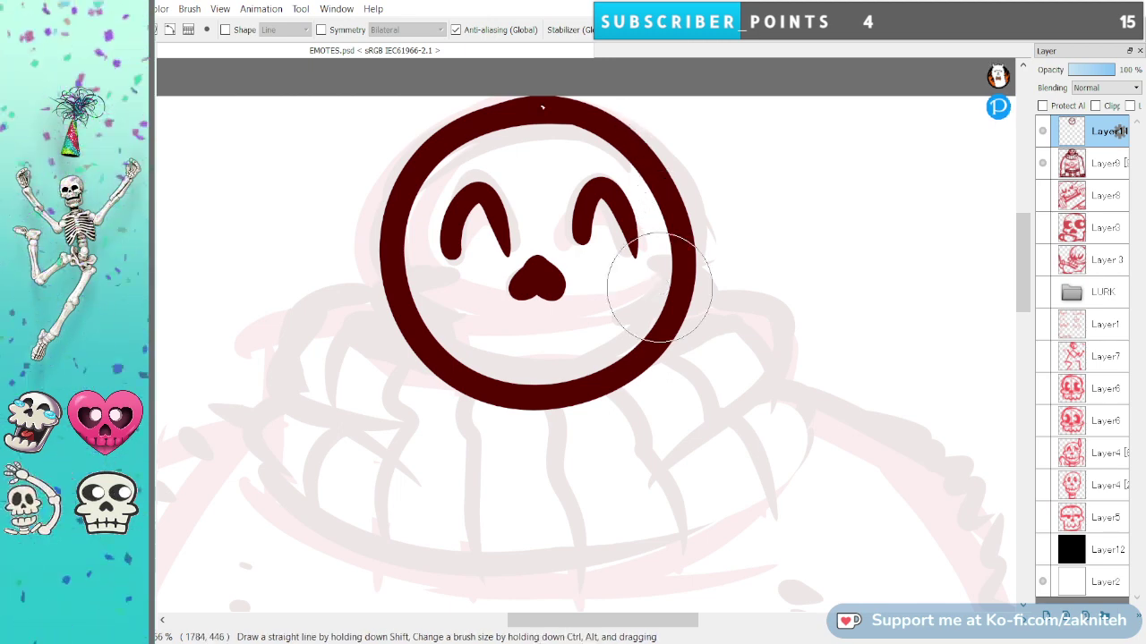
mouse_move(460, 218)
mouse_down()
mouse_move(501, 278)
mouse_move(545, 297)
mouse_move(595, 240)
mouse_move(596, 218)
mouse_move(602, 274)
mouse_up()
Ink rounded cheekbones protruding from both sides of the head circle, with their line ends reaching inside the face.
key(b)
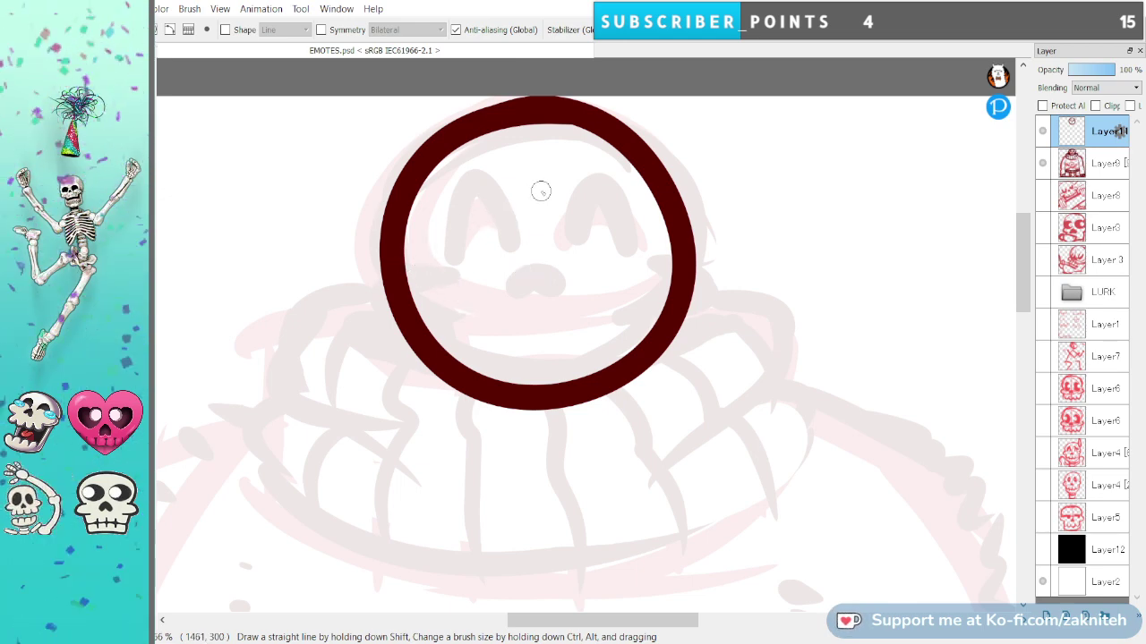
drag(356, 283, 394, 315)
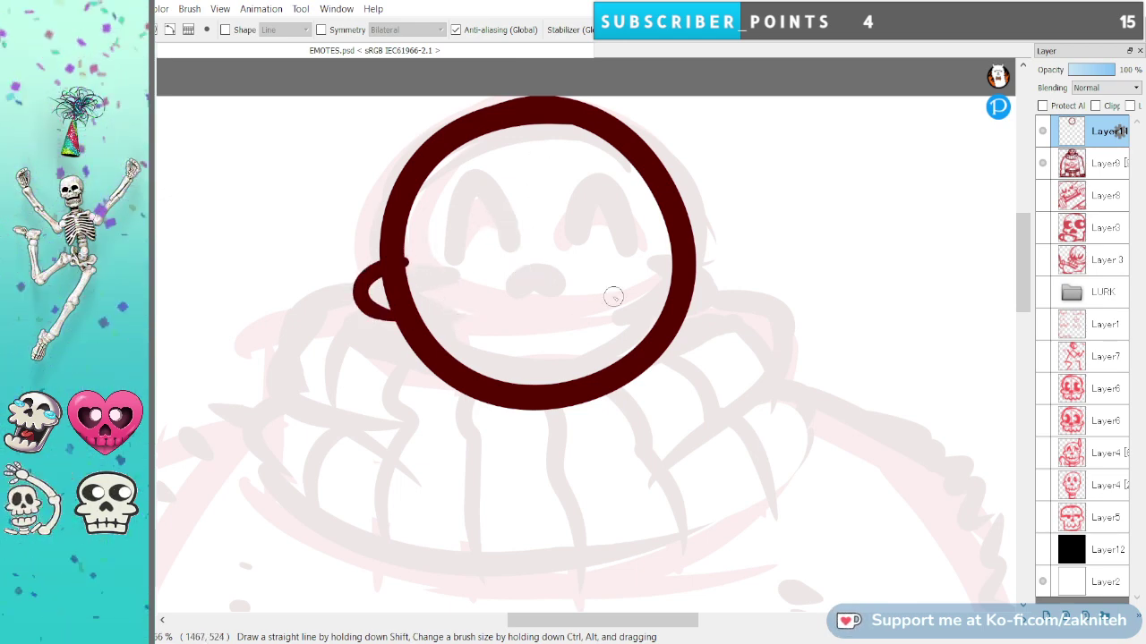
drag(687, 243, 660, 299)
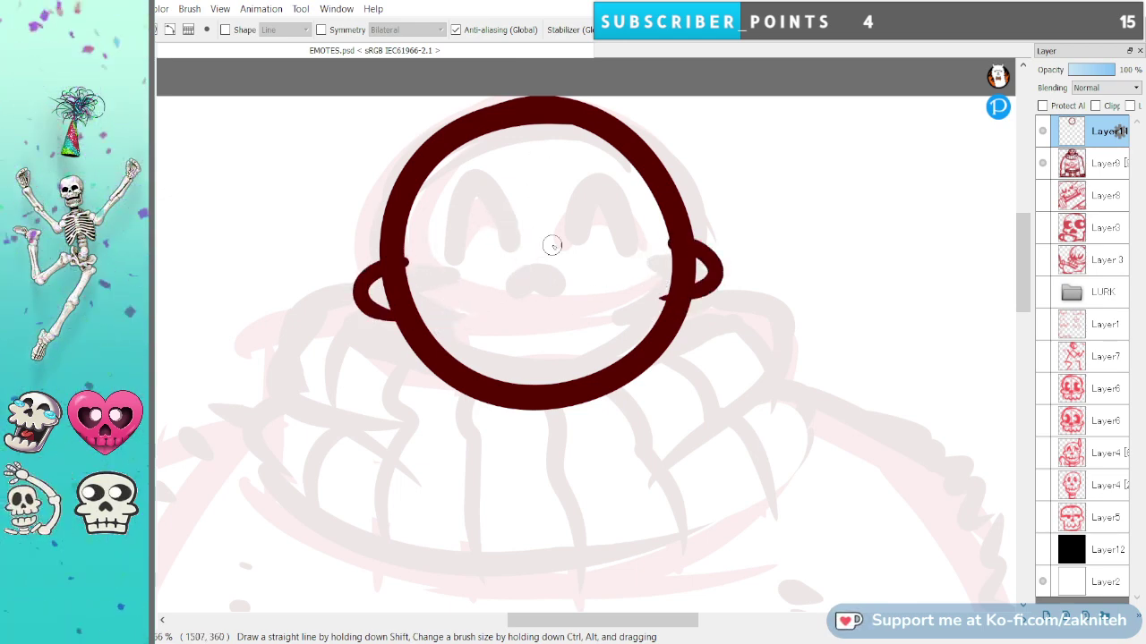
mouse_move(416, 260)
mouse_down()
mouse_move(361, 304)
mouse_move(451, 297)
mouse_move(428, 311)
mouse_up()
drag(685, 240, 644, 284)
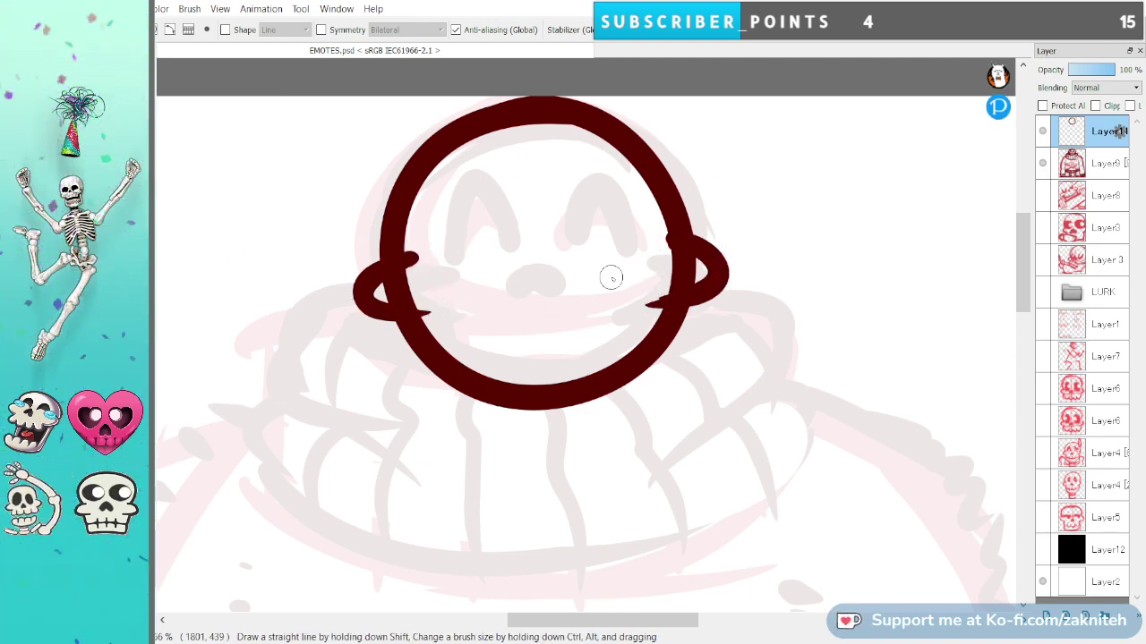
Ink two thick arched smiling eyes and a filled upside-down heart nose between the cheekbones.
mouse_move(454, 238)
mouse_down()
mouse_move(484, 193)
mouse_move(508, 229)
mouse_move(484, 196)
mouse_move(455, 227)
mouse_move(505, 204)
mouse_move(513, 235)
mouse_move(492, 192)
mouse_move(452, 231)
mouse_up()
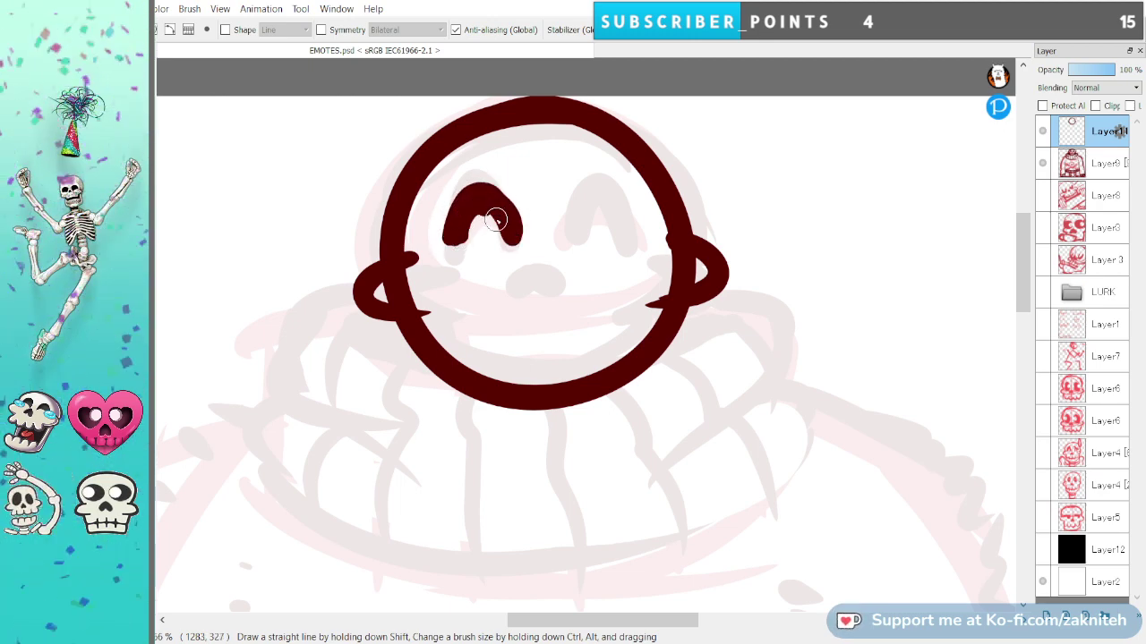
mouse_move(578, 227)
mouse_down()
mouse_move(583, 194)
mouse_move(625, 231)
mouse_move(598, 190)
mouse_move(567, 235)
mouse_move(619, 208)
mouse_move(570, 239)
mouse_move(606, 210)
mouse_up()
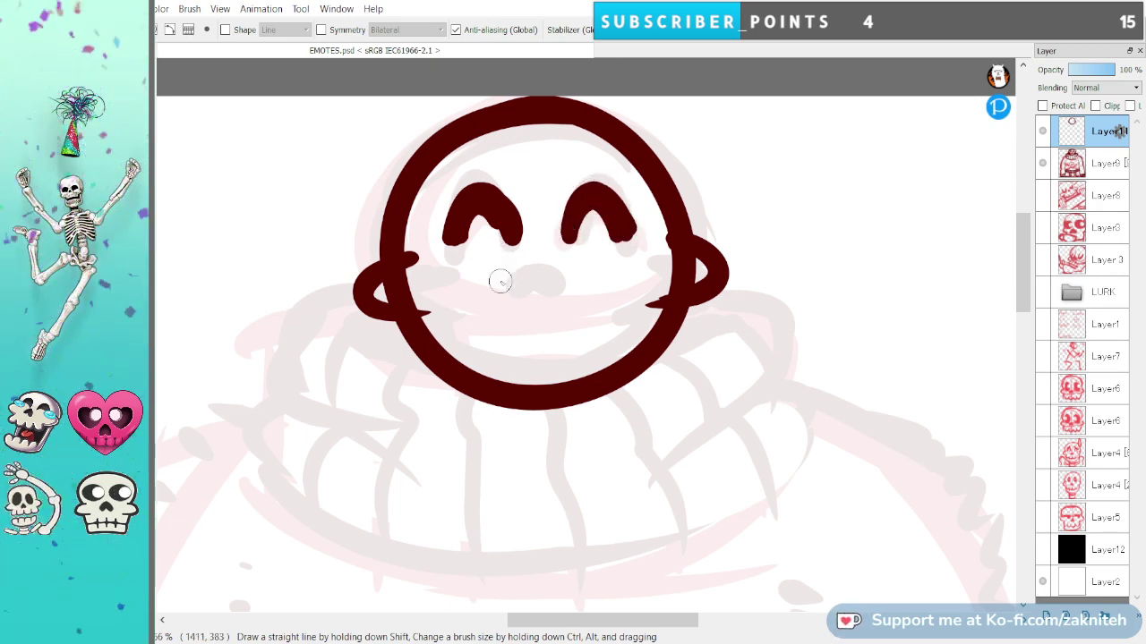
mouse_move(527, 258)
mouse_down()
mouse_move(511, 285)
mouse_move(542, 267)
mouse_move(562, 284)
mouse_move(537, 261)
mouse_up()
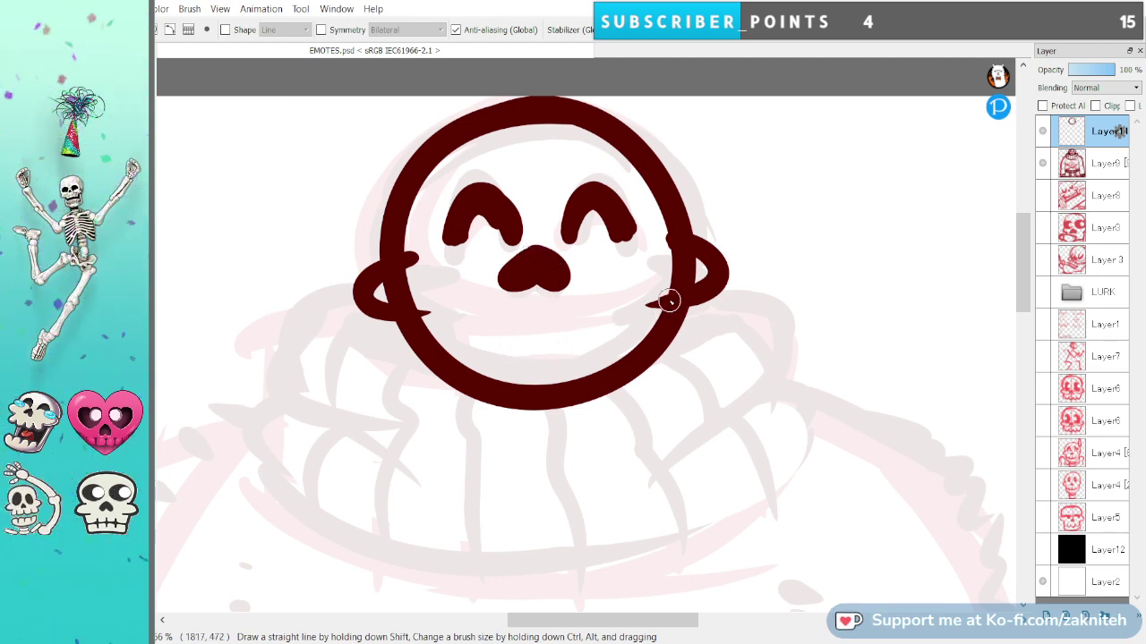
Extend the lower cheekbone lines into the face and erase the parts of the head circle crossing the cheekbones.
drag(700, 295, 667, 291)
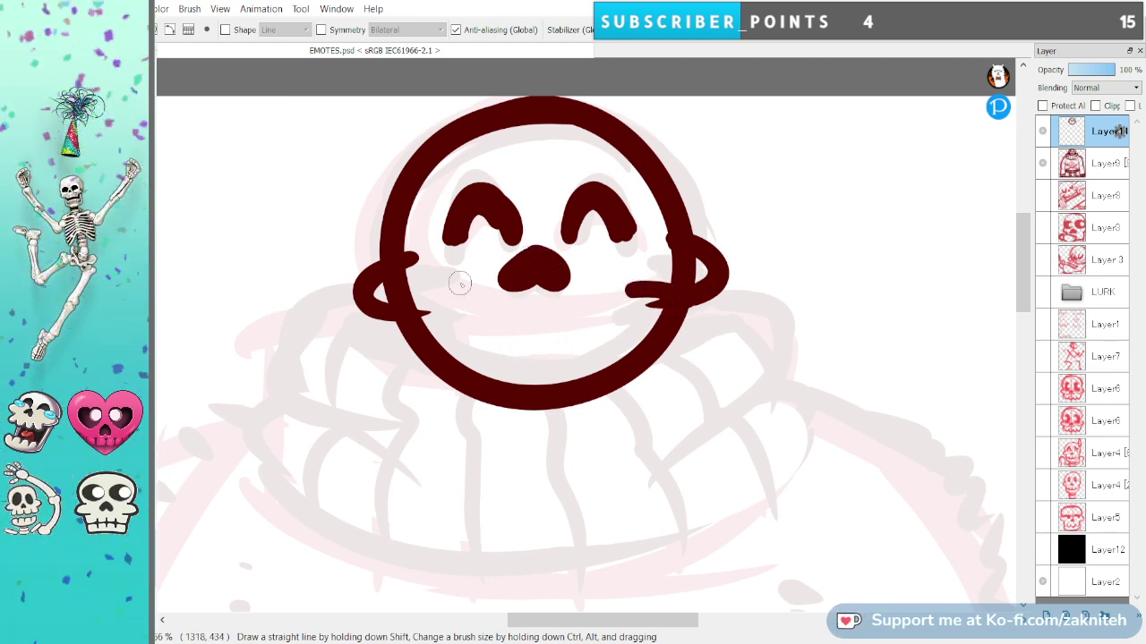
drag(381, 296, 472, 303)
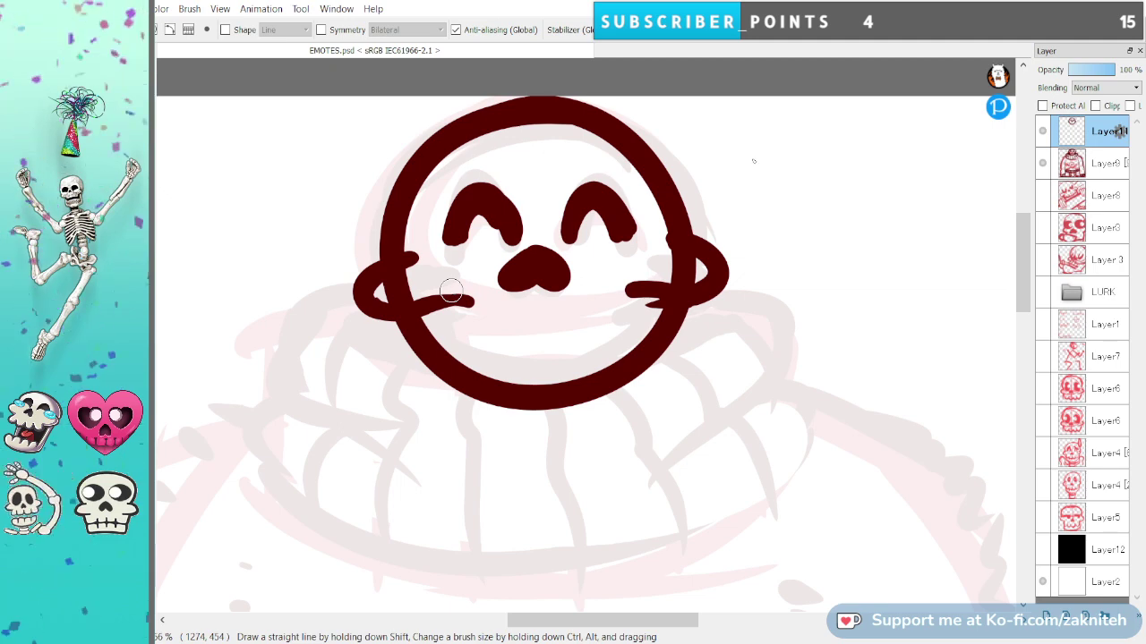
drag(372, 288, 483, 306)
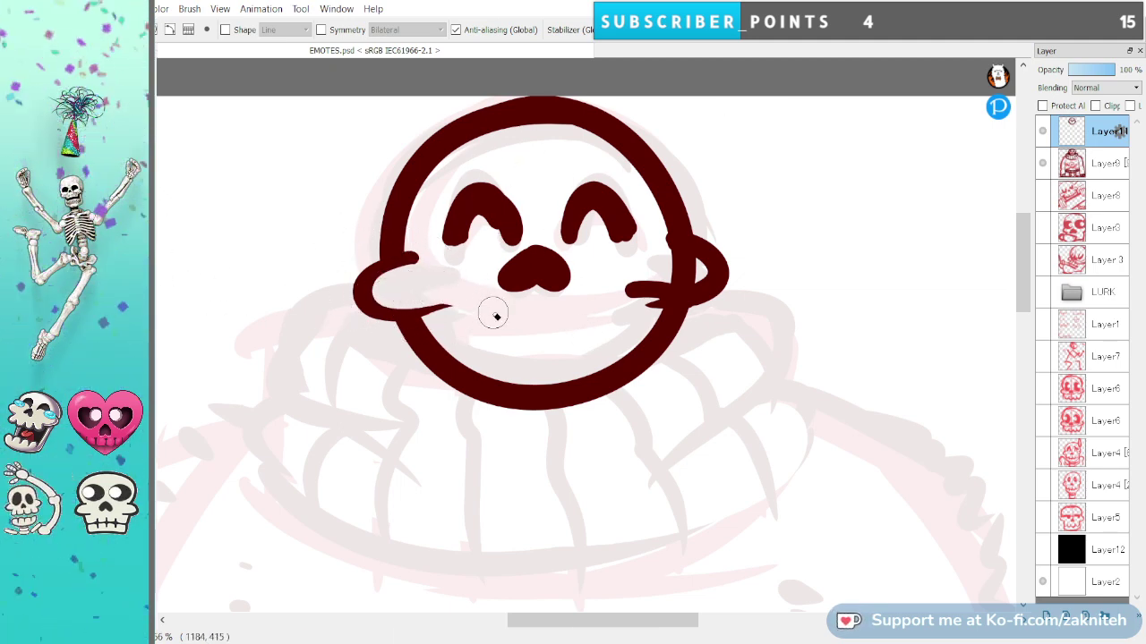
mouse_move(695, 264)
mouse_down()
mouse_move(611, 295)
mouse_move(678, 268)
mouse_move(669, 262)
mouse_up()
drag(406, 224, 427, 248)
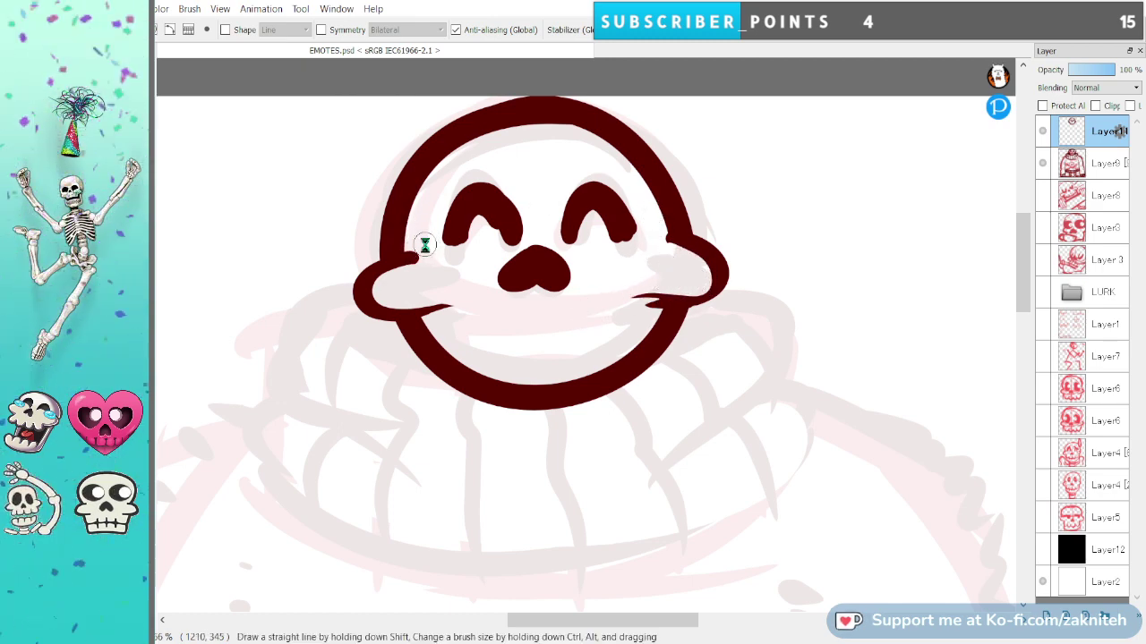
Clear Layer11 and re-ink the skull as a wide dome with pointed cheekbones on both sides.
key(Delete)
mouse_move(407, 278)
mouse_down()
mouse_move(391, 246)
mouse_move(639, 141)
mouse_move(717, 293)
mouse_up()
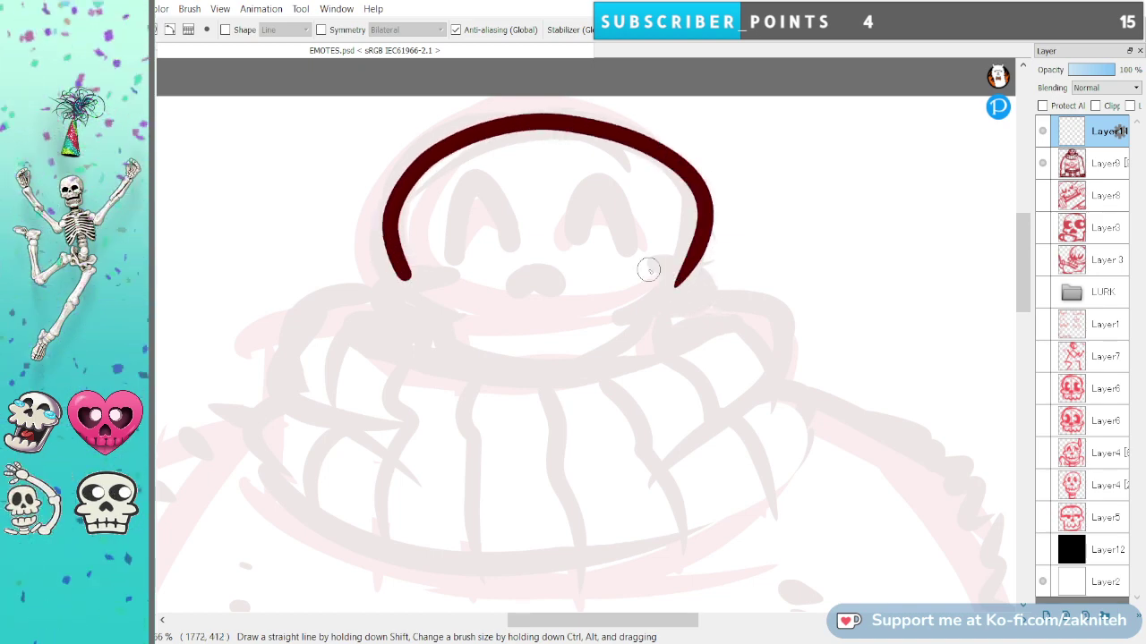
mouse_move(406, 280)
mouse_down()
mouse_move(397, 320)
mouse_move(465, 315)
mouse_up()
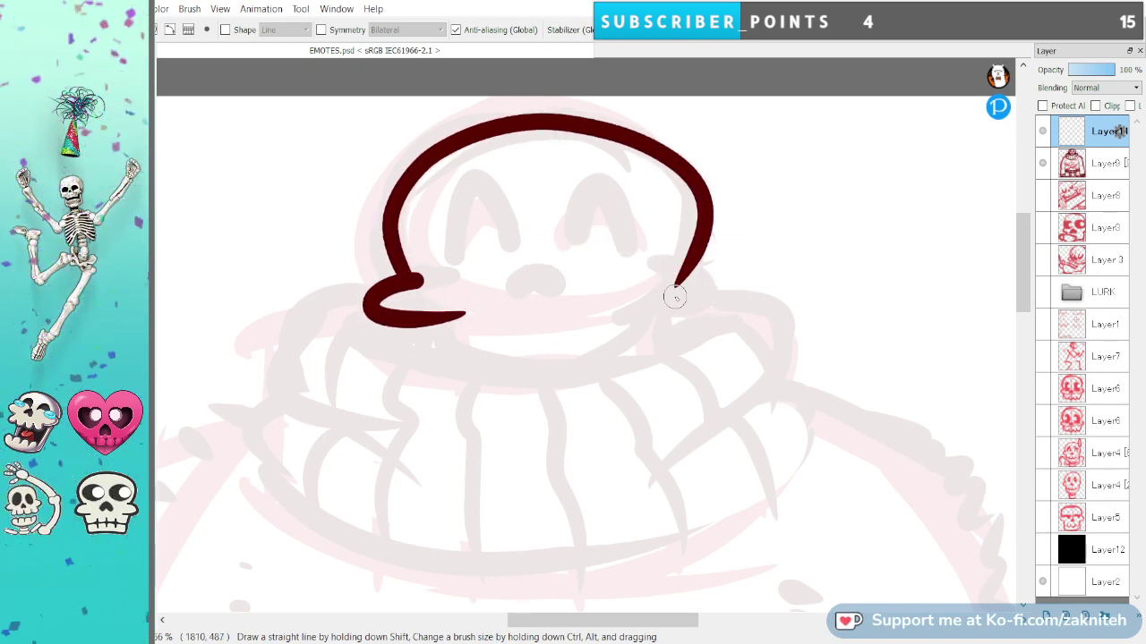
drag(667, 259, 586, 317)
Ink a filled upside-down heart nose and two arched smiling eyes with small outer lashes on the skull.
mouse_move(528, 264)
mouse_down()
mouse_move(512, 277)
mouse_move(537, 271)
mouse_move(529, 263)
mouse_up()
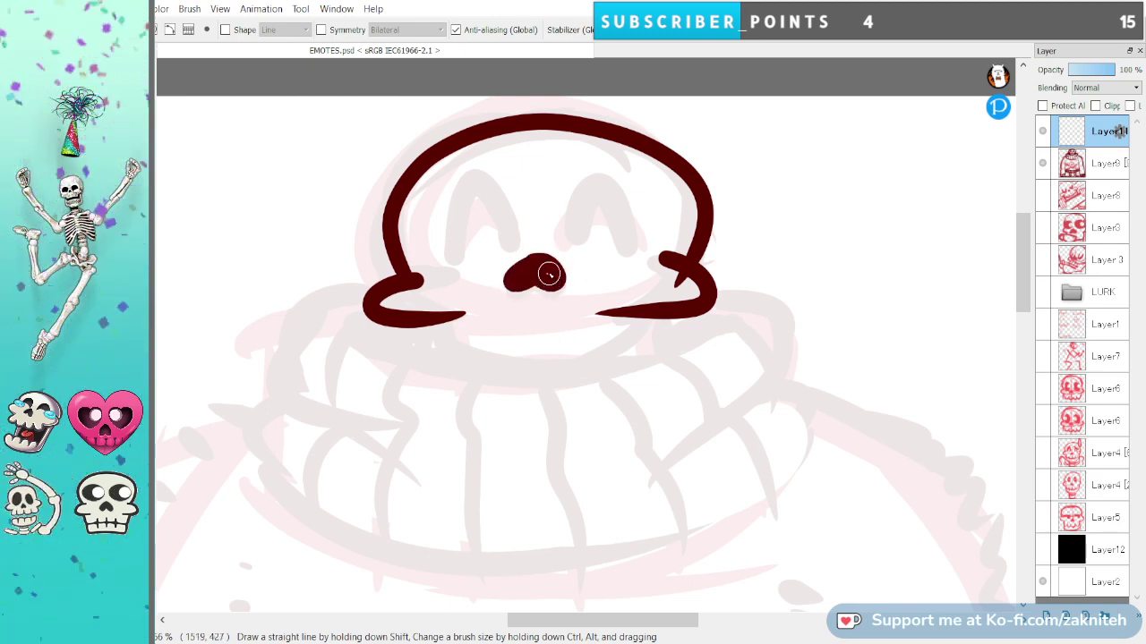
mouse_move(452, 251)
mouse_down()
mouse_move(493, 197)
mouse_move(506, 230)
mouse_move(461, 202)
mouse_move(454, 250)
mouse_move(480, 259)
mouse_up()
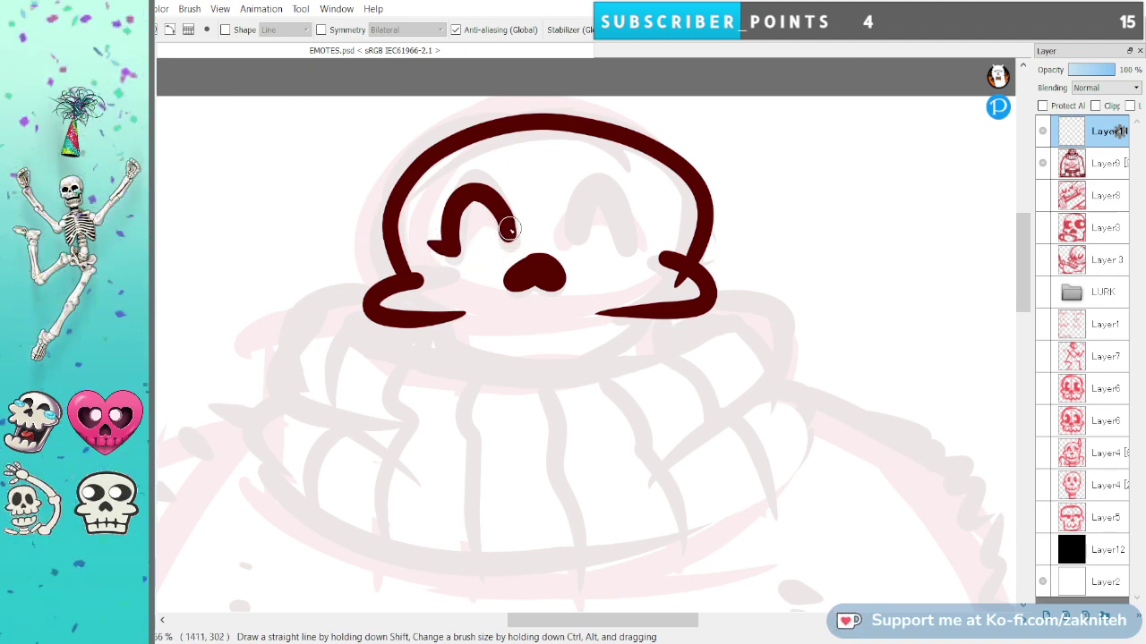
mouse_move(487, 212)
mouse_down()
mouse_move(455, 226)
mouse_move(511, 245)
mouse_move(459, 205)
mouse_move(491, 212)
mouse_move(513, 245)
mouse_move(618, 190)
mouse_move(637, 249)
mouse_move(609, 192)
mouse_move(576, 214)
mouse_move(624, 202)
mouse_move(571, 224)
mouse_move(595, 179)
mouse_move(635, 232)
mouse_move(574, 225)
mouse_move(661, 238)
mouse_up()
key(ctrl+z)
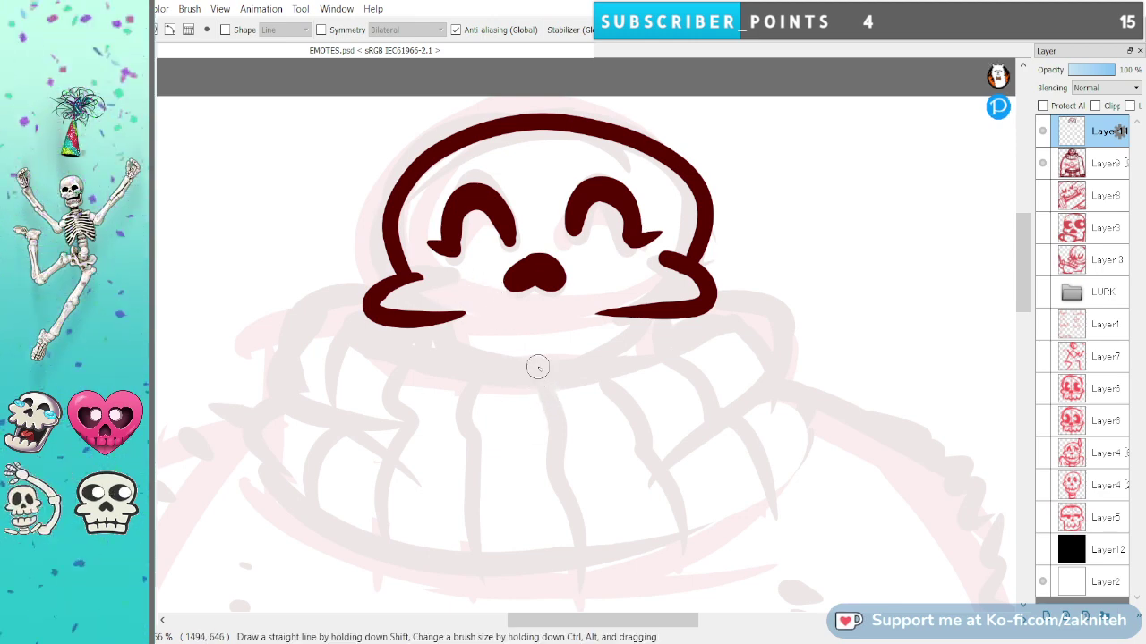
Ink a short tapered jaw line slanting inward beneath each cheekbone.
drag(414, 320, 421, 340)
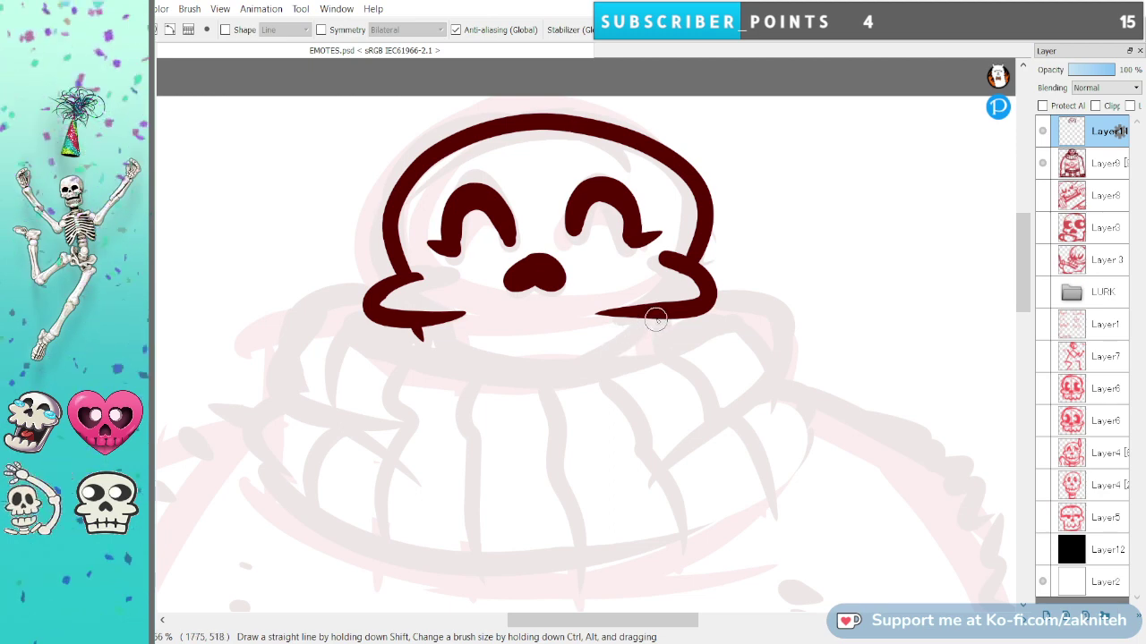
drag(650, 316, 636, 353)
drag(412, 322, 434, 366)
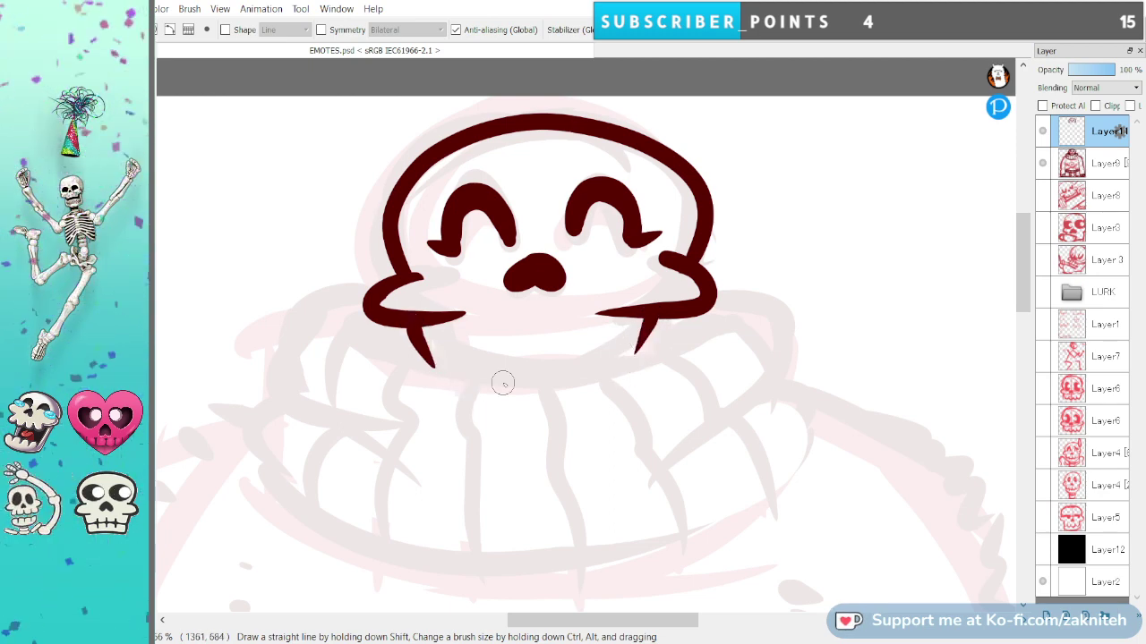
key(ctrl+z)
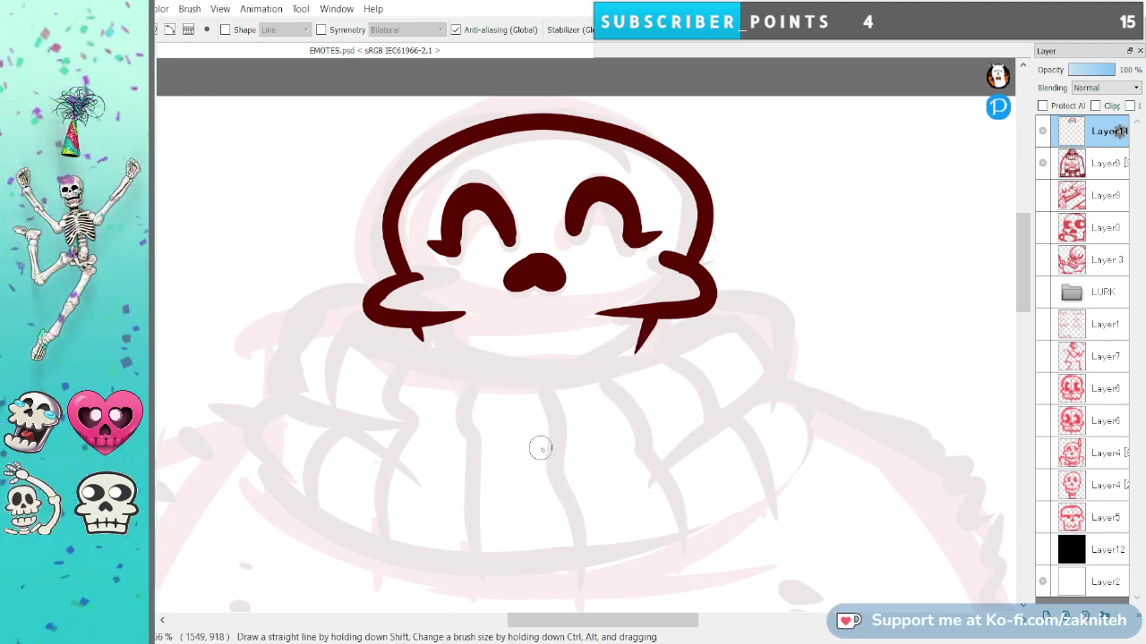
drag(420, 326, 435, 354)
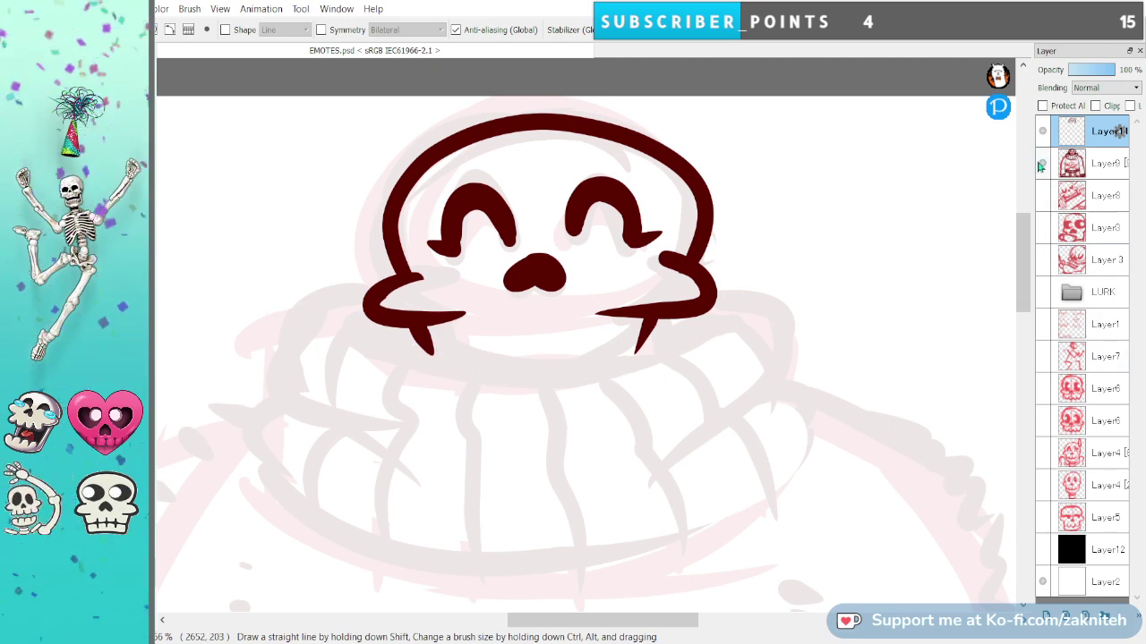
Add a new layer and ink the turtleneck collar's front rim as one wide curve just below the jaw.
click(1042, 624)
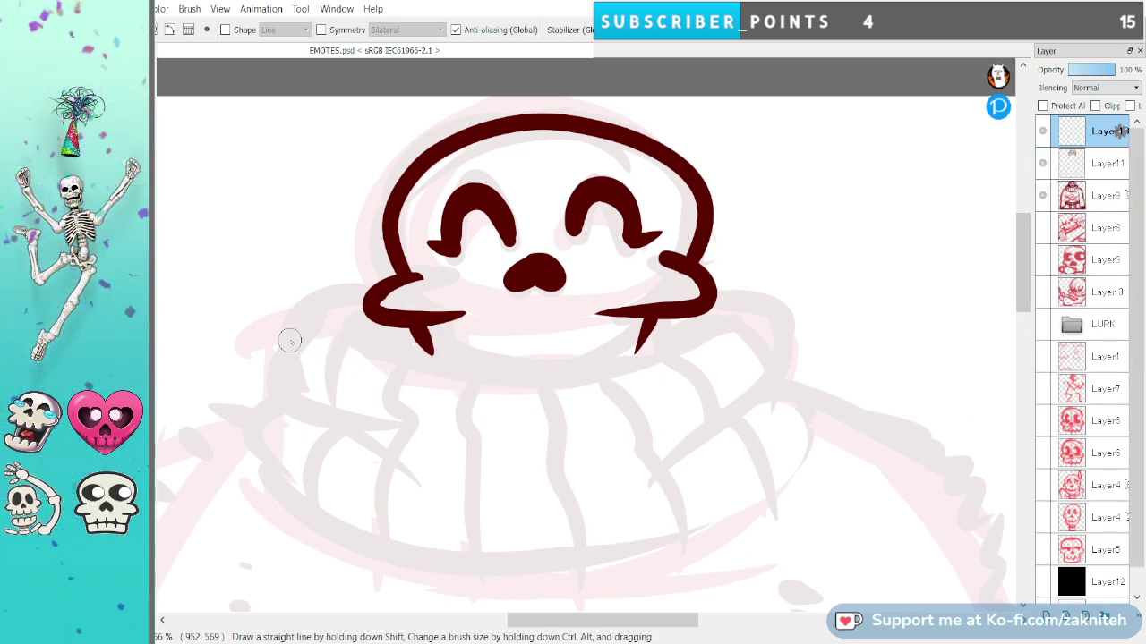
mouse_move(363, 318)
mouse_down()
mouse_move(567, 360)
mouse_move(714, 309)
mouse_up()
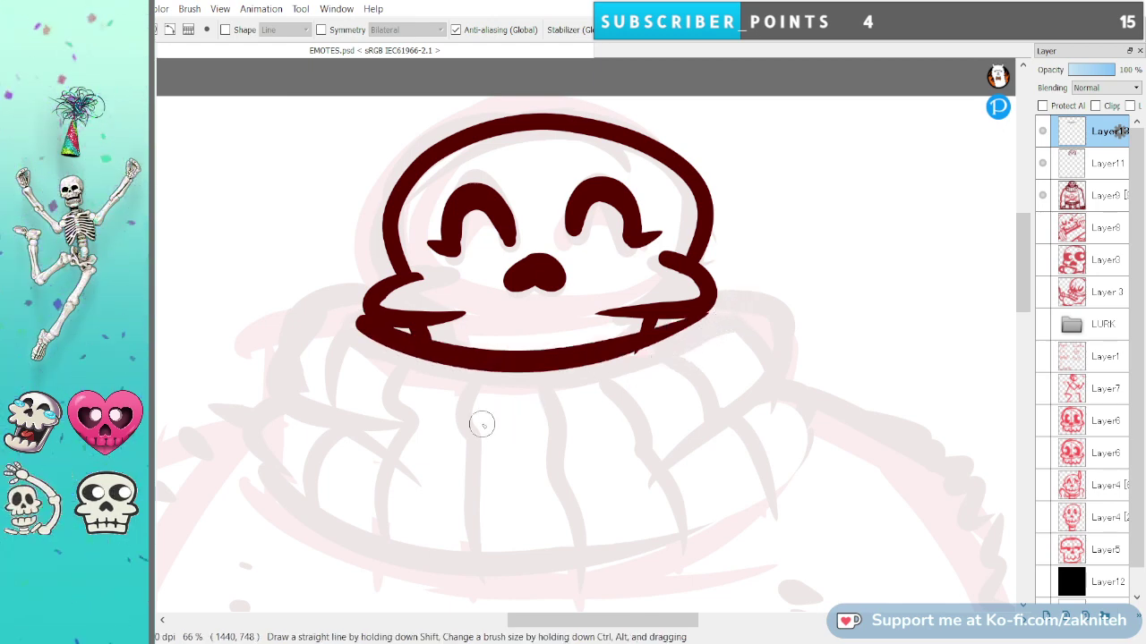
key(ctrl+z)
key(ctrl+z)
mouse_move(365, 333)
mouse_down()
mouse_move(454, 366)
mouse_move(759, 298)
mouse_up()
key(ctrl+z)
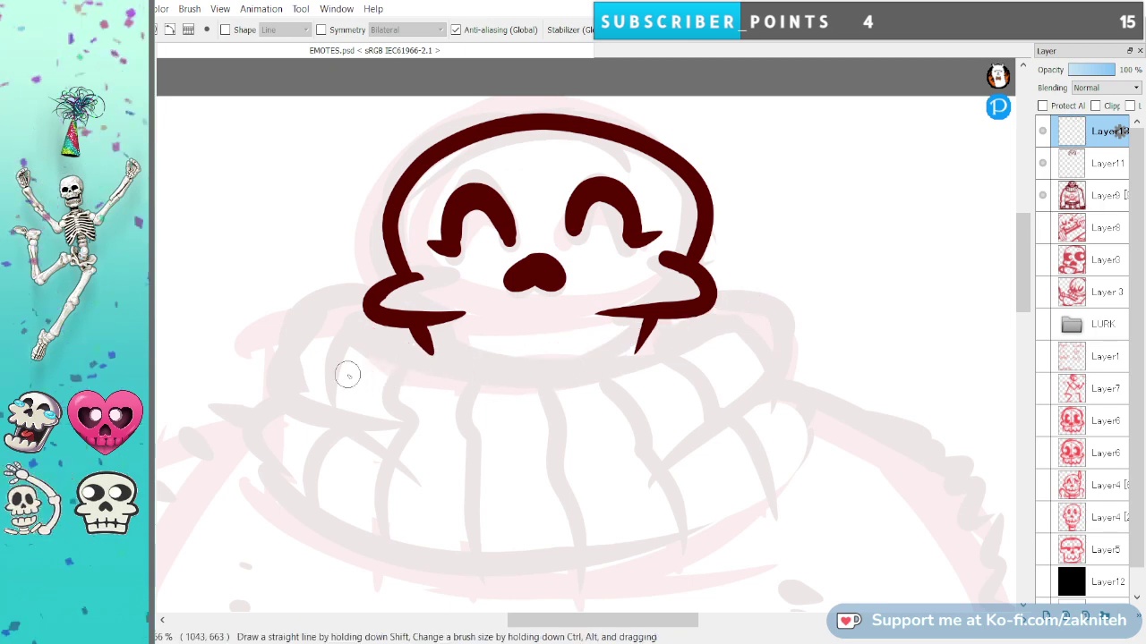
drag(358, 322, 760, 294)
key(ctrl+z)
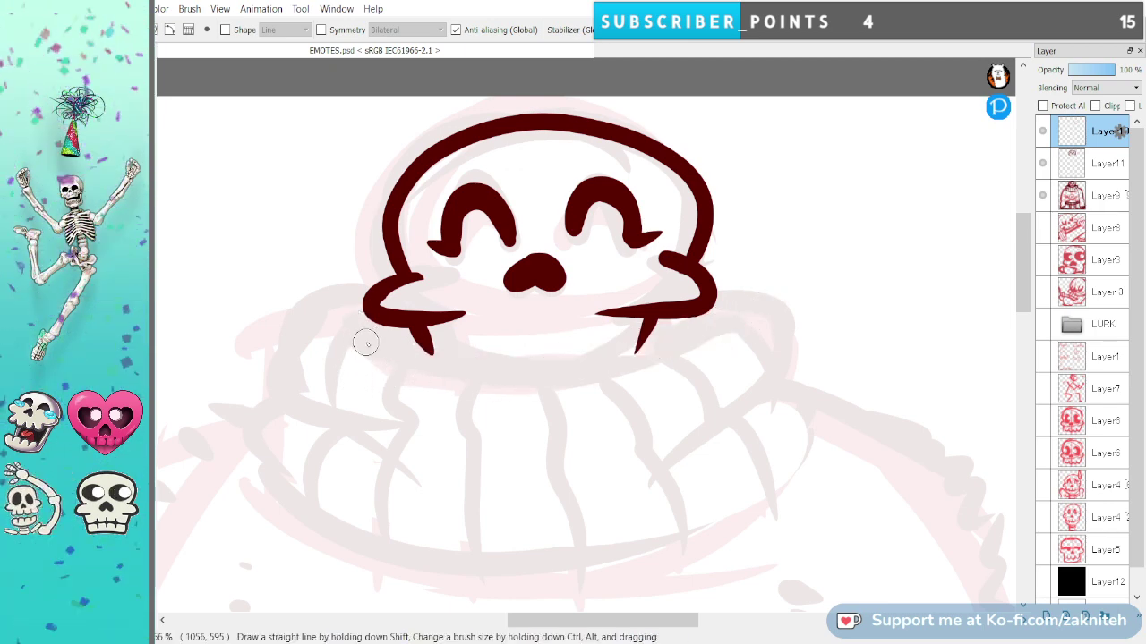
drag(367, 346, 727, 324)
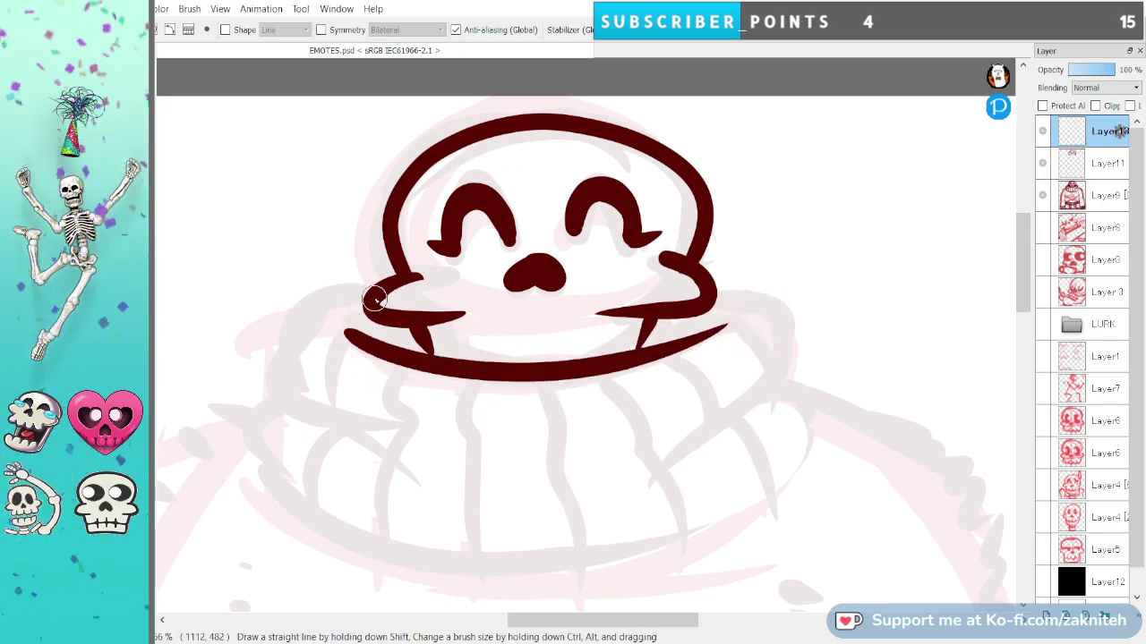
Ink the turtleneck's outer outline with a folded bulge on each side of the head and a rounded lower edge.
drag(385, 262, 277, 369)
mouse_move(289, 412)
mouse_down()
mouse_move(248, 430)
mouse_move(659, 558)
mouse_up()
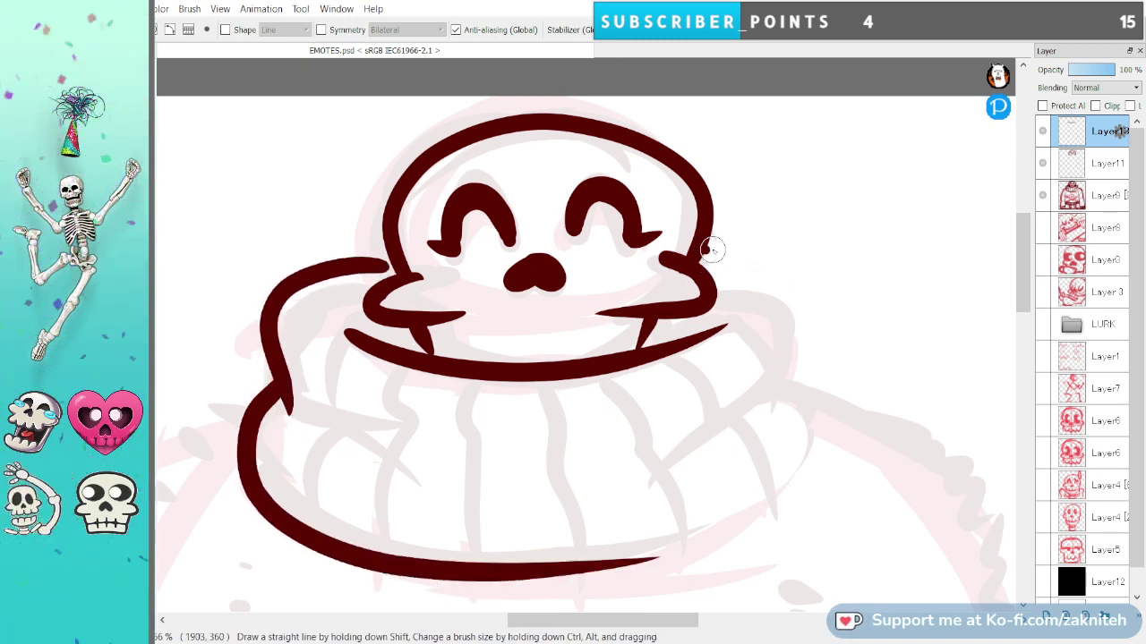
mouse_move(704, 248)
mouse_down()
mouse_move(807, 302)
mouse_move(754, 427)
mouse_up()
mouse_move(786, 376)
mouse_down()
mouse_move(815, 428)
mouse_move(464, 573)
mouse_up()
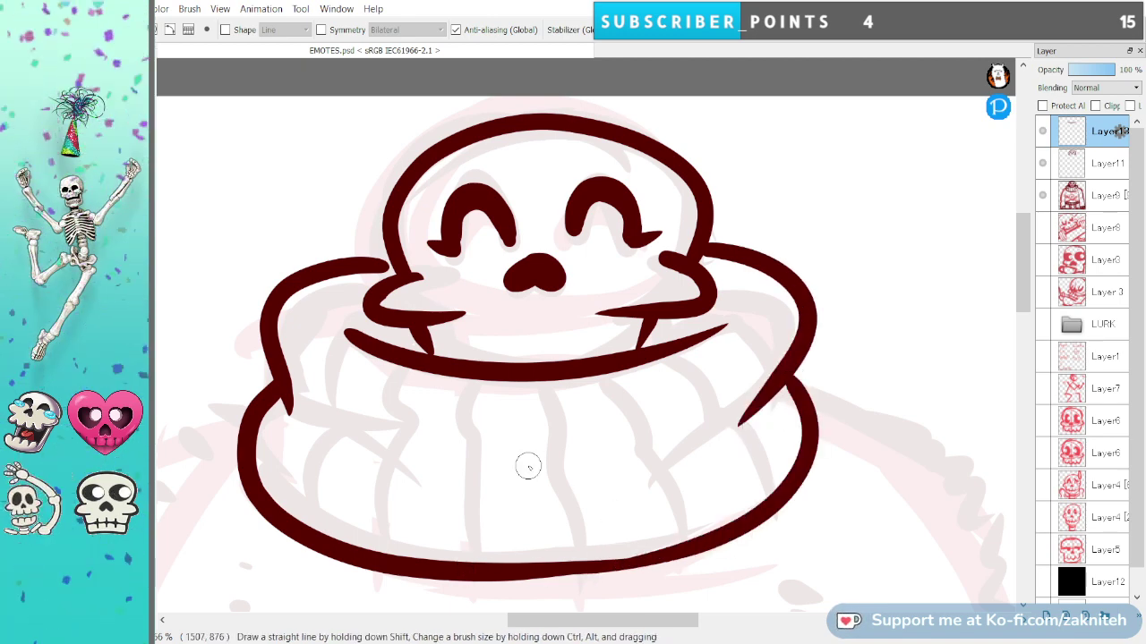
Switch to Layer11 and ink a row of pointed gaps between the teeth along the collar rim.
key(space)
mouse_move(587, 514)
mouse_down()
mouse_move(642, 381)
mouse_move(701, 340)
mouse_move(543, 323)
mouse_move(519, 532)
mouse_up()
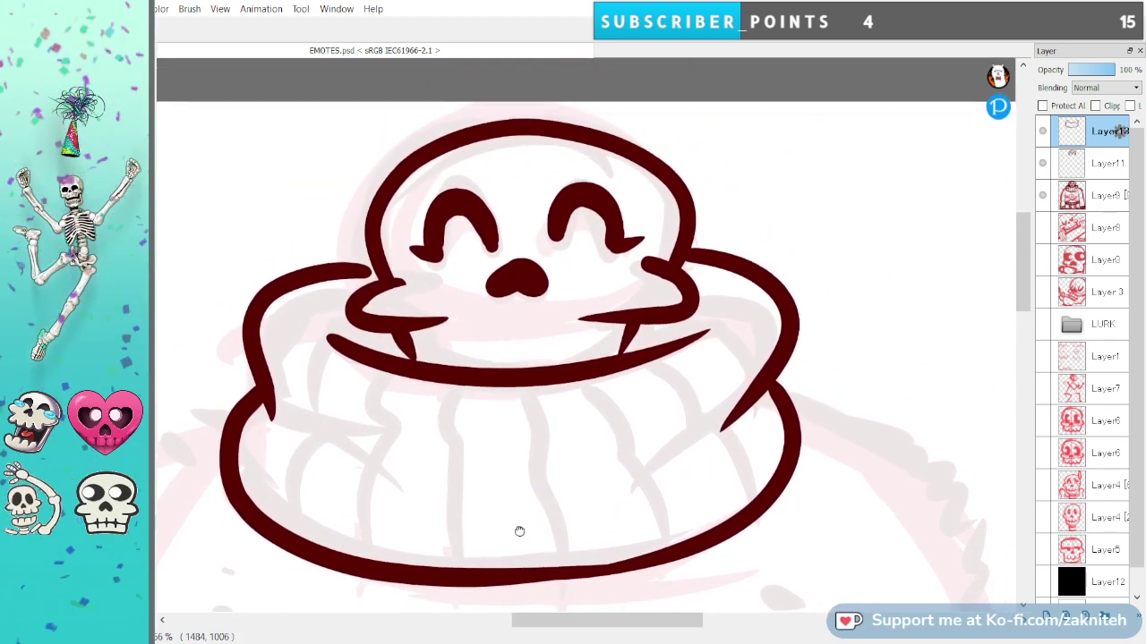
key(alt+bracketleft)
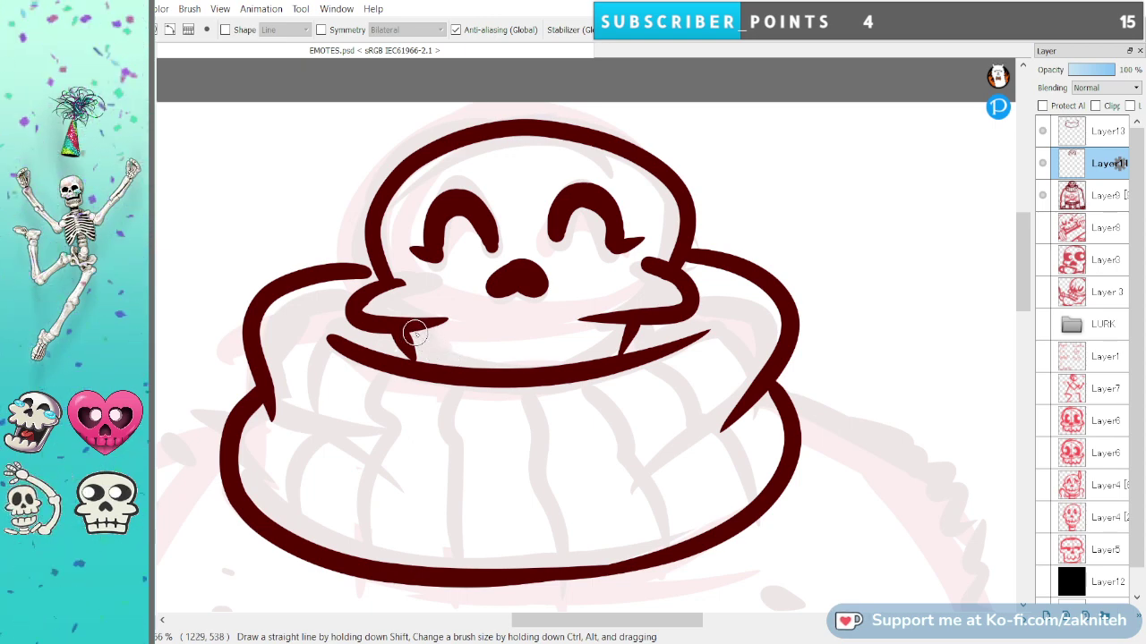
mouse_move(419, 328)
mouse_down()
mouse_move(444, 362)
mouse_move(477, 338)
mouse_move(489, 353)
mouse_move(474, 350)
mouse_move(560, 355)
mouse_move(521, 349)
mouse_move(567, 331)
mouse_move(572, 351)
mouse_move(570, 336)
mouse_move(613, 323)
mouse_move(603, 356)
mouse_up()
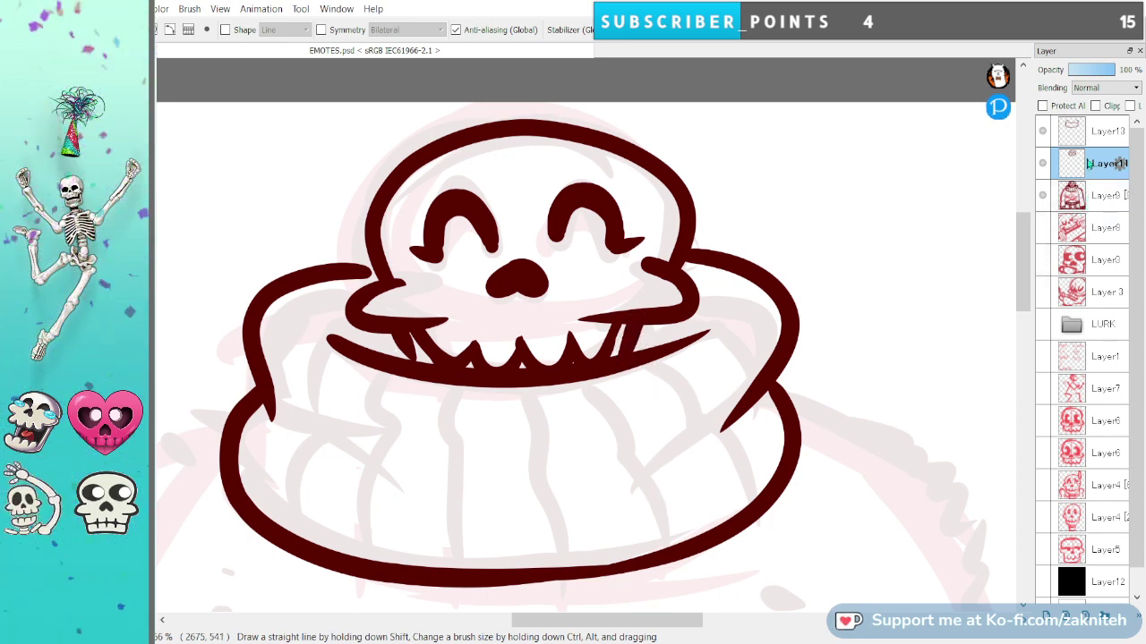
Try to ink the left sleeve's outer outline from the collar down to the cuff on Layer13.
click(1099, 132)
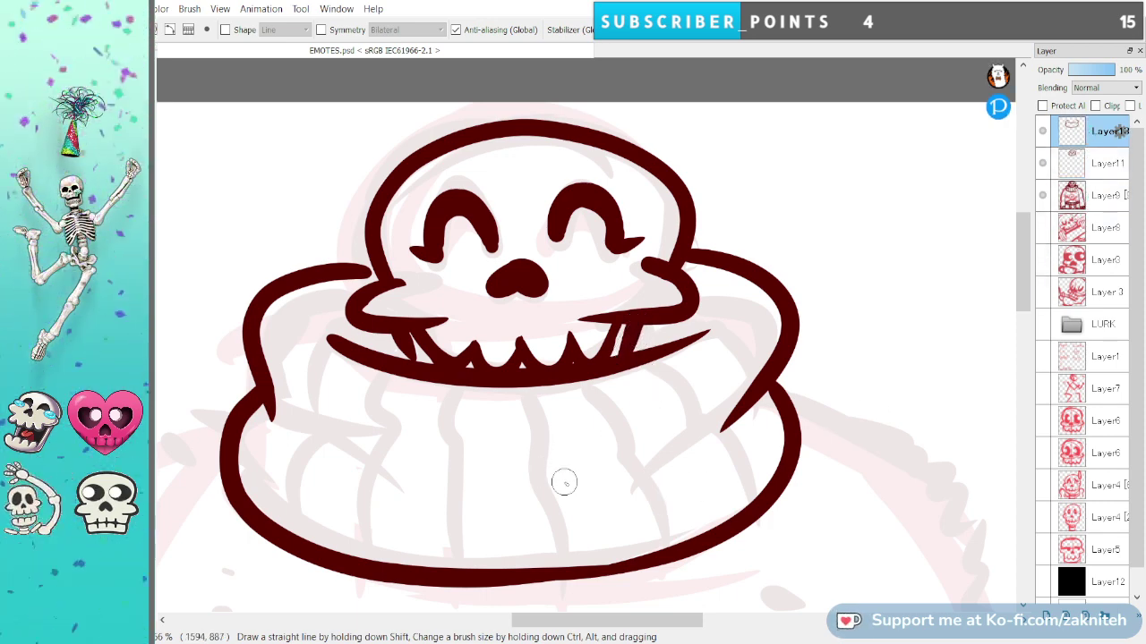
scroll(244, 585, down, 3)
mouse_move(328, 565)
mouse_down()
mouse_move(517, 320)
mouse_move(501, 227)
mouse_up()
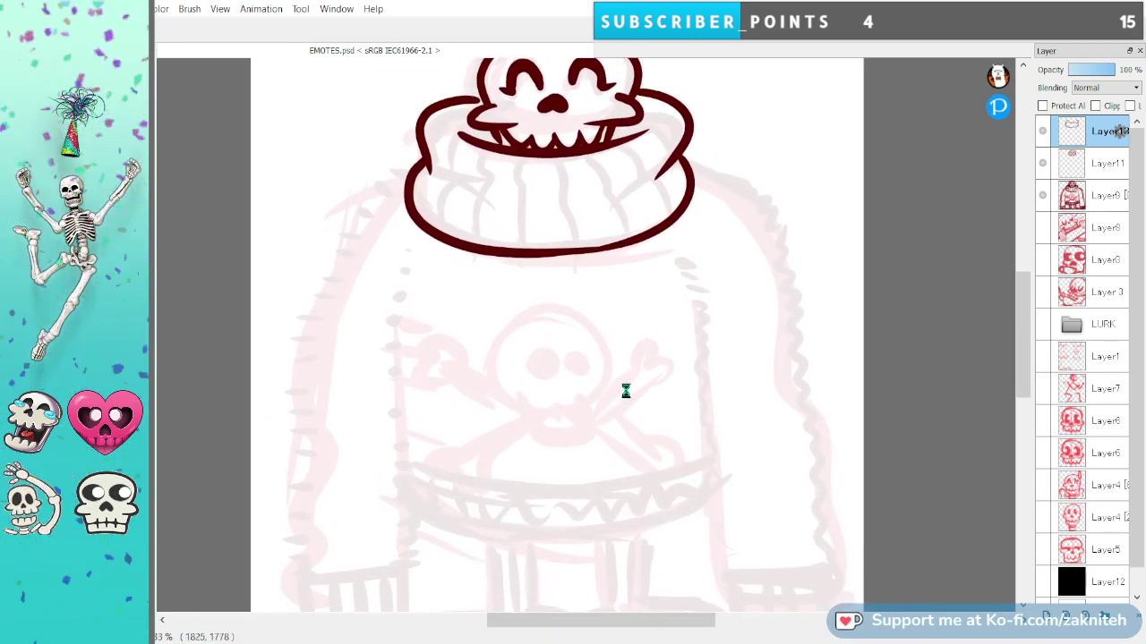
drag(621, 388, 616, 364)
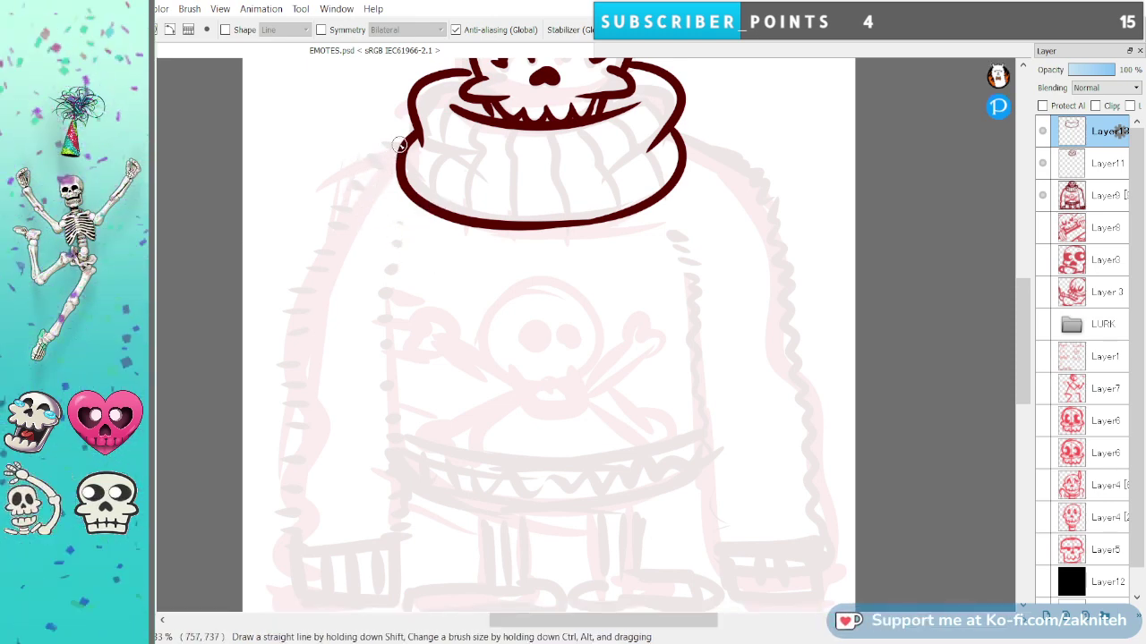
mouse_move(410, 136)
mouse_down()
mouse_move(319, 234)
mouse_move(296, 386)
mouse_move(305, 556)
mouse_up()
key(ctrl+z)
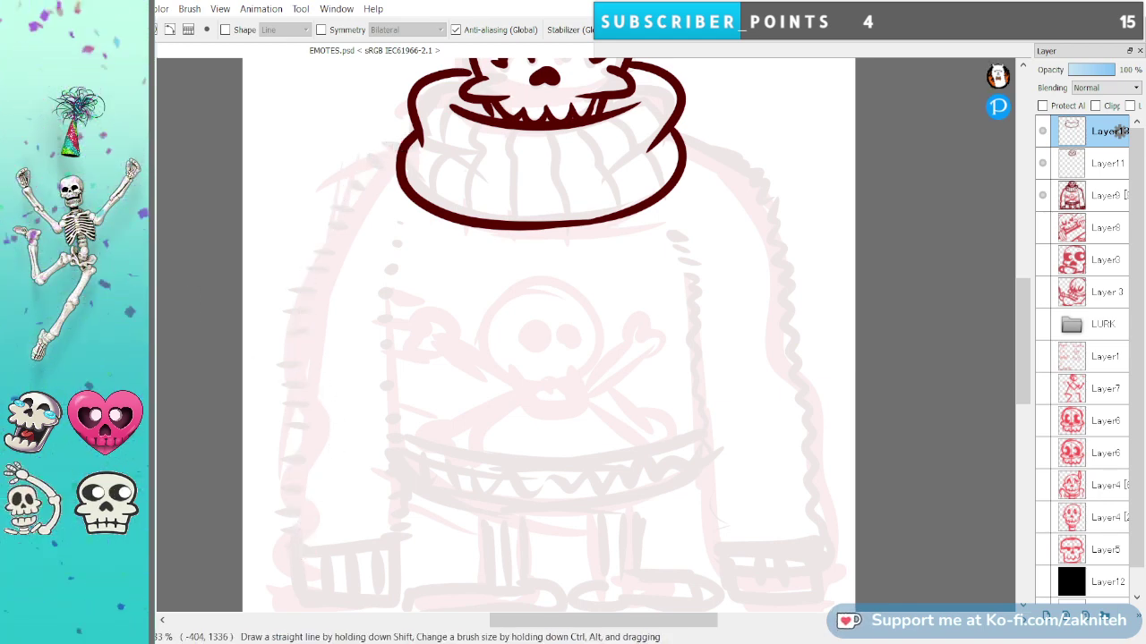
mouse_move(394, 146)
mouse_down()
mouse_move(331, 182)
mouse_move(280, 303)
mouse_move(302, 408)
mouse_move(283, 488)
mouse_move(346, 550)
mouse_up()
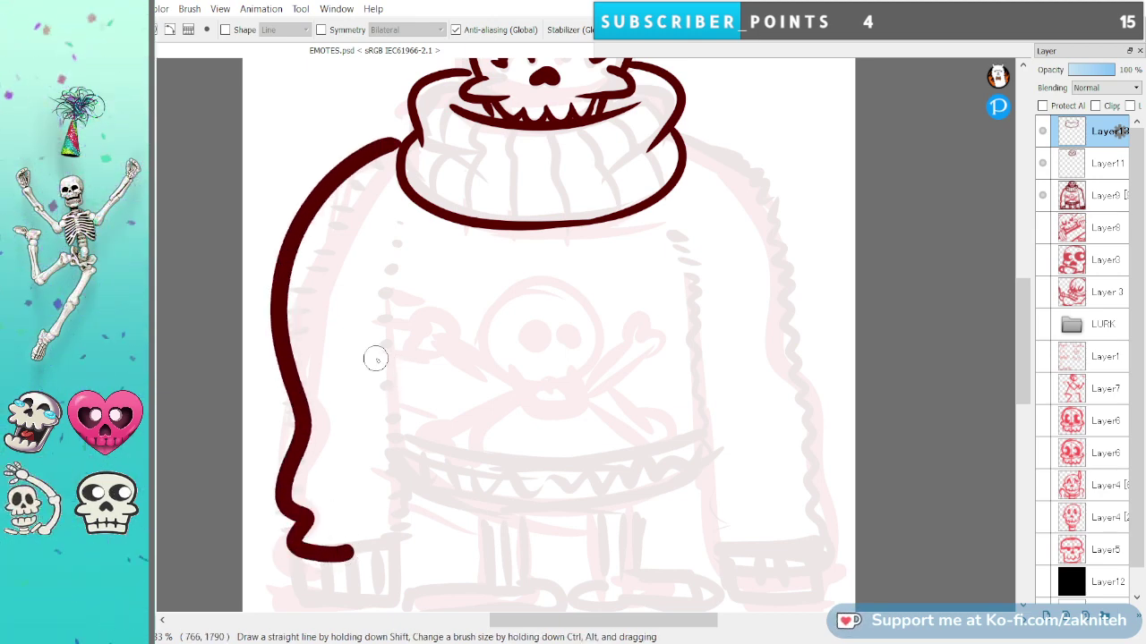
key(ctrl+z)
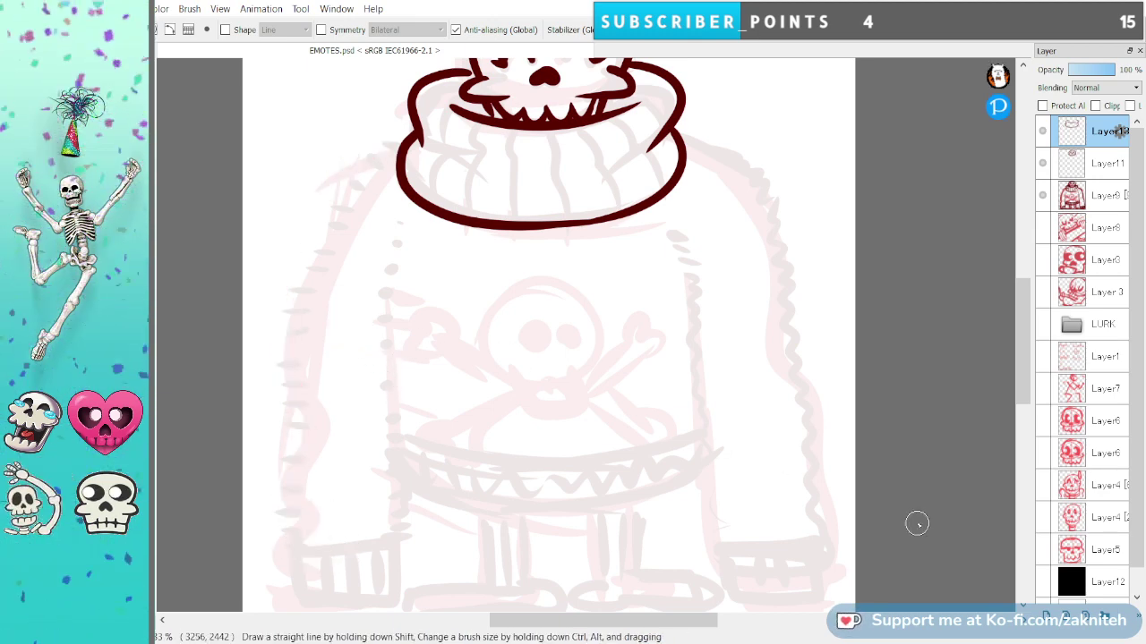
Add a new layer and ink the left sleeve's outer and inner edges with bunched folds above the cuff.
click(1046, 615)
mouse_move(398, 154)
mouse_down()
mouse_move(301, 353)
mouse_move(304, 443)
mouse_up()
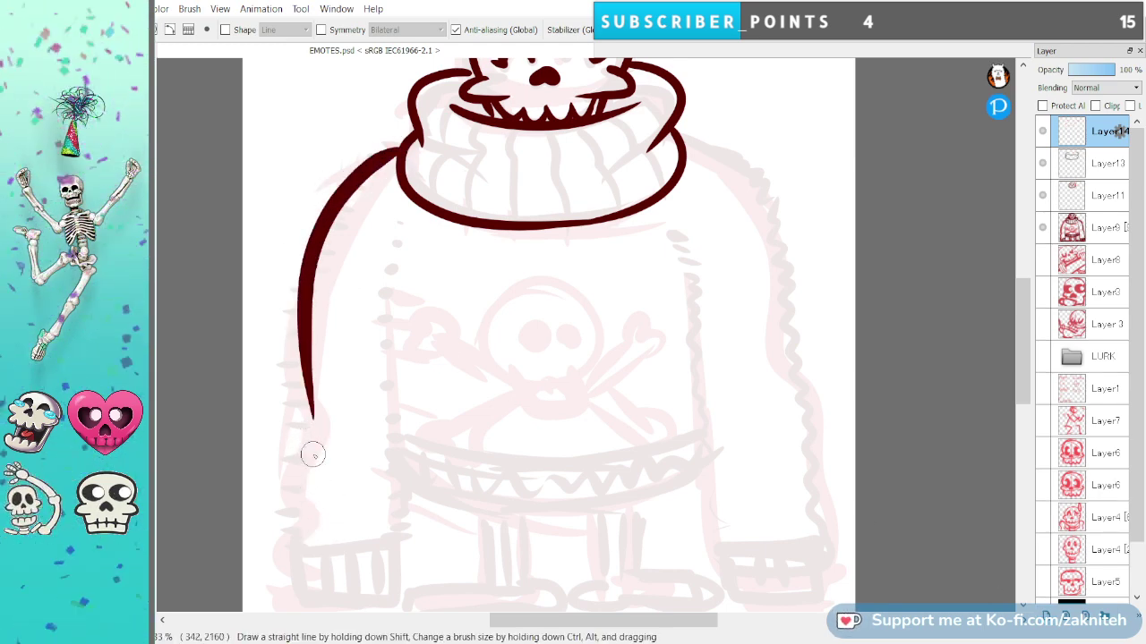
key(ctrl+z)
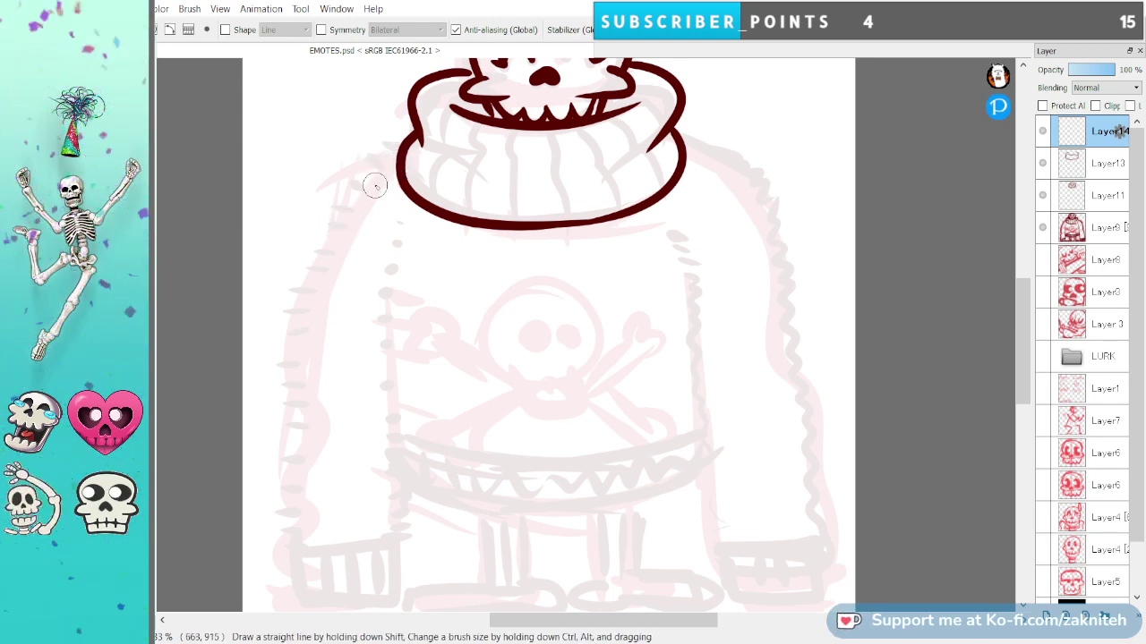
mouse_move(398, 147)
mouse_down()
mouse_move(300, 394)
mouse_move(302, 514)
mouse_move(287, 519)
mouse_move(318, 564)
mouse_up()
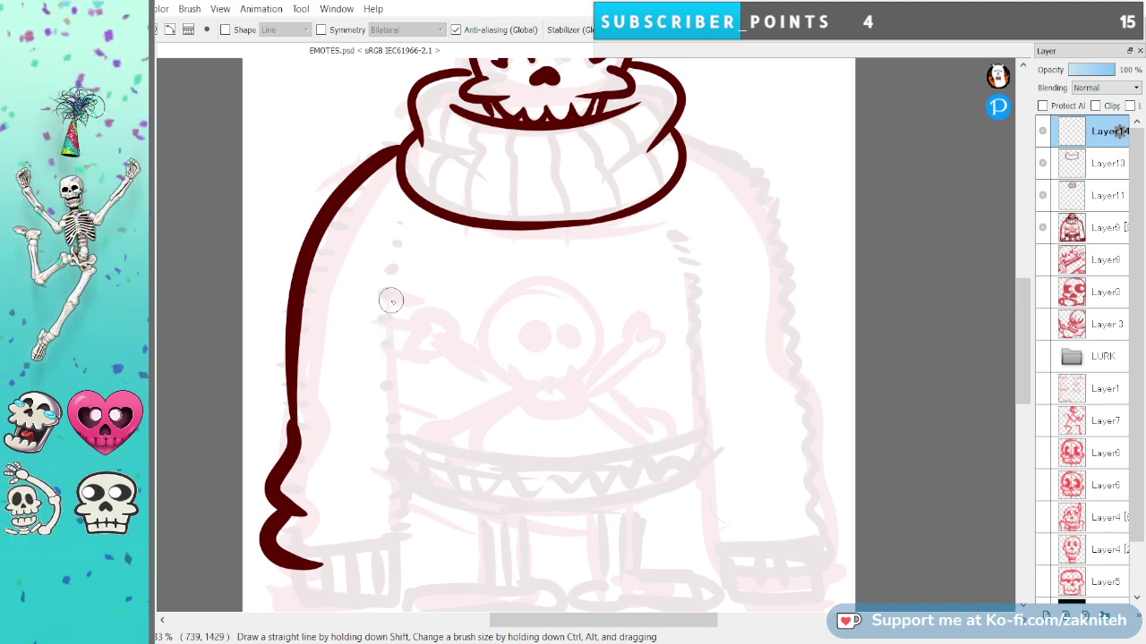
mouse_move(388, 295)
mouse_down()
mouse_move(388, 491)
mouse_move(392, 479)
mouse_move(414, 525)
mouse_move(391, 513)
mouse_move(408, 535)
mouse_move(343, 564)
mouse_move(402, 565)
mouse_up()
Try inking a cuff band below the left sleeve, then undo it together with the sleeve's bottom edge.
drag(1020, 358, 1021, 382)
mouse_move(285, 463)
mouse_down()
mouse_move(289, 493)
mouse_move(321, 499)
mouse_move(291, 507)
mouse_move(278, 501)
mouse_move(387, 502)
mouse_up()
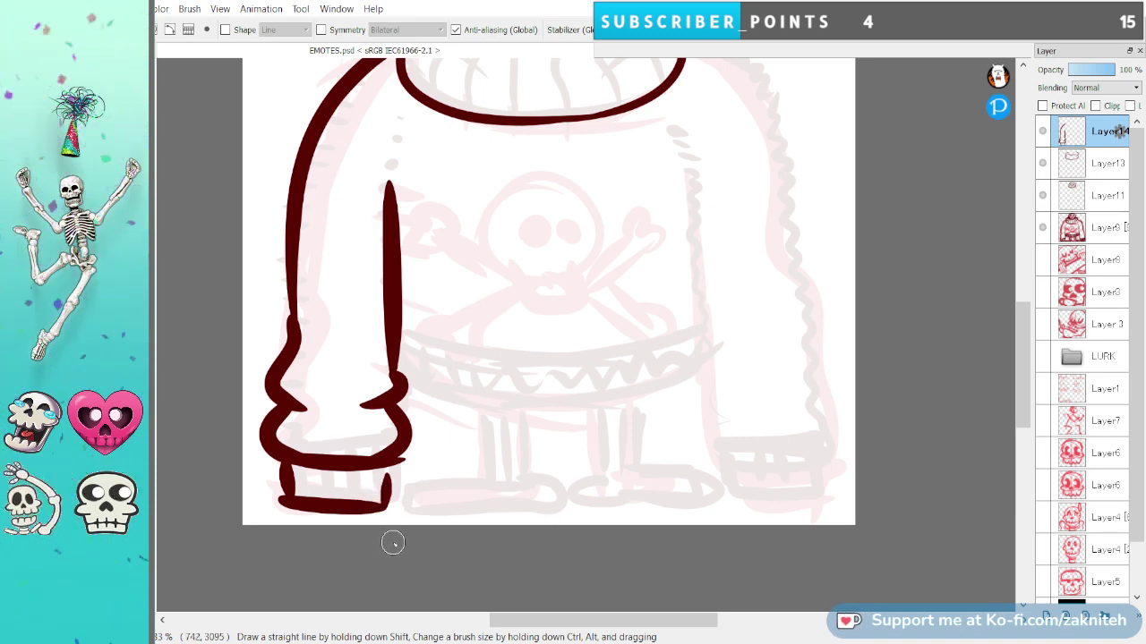
key(ctrl+z)
key(ctrl+z)
key(ctrl+z)
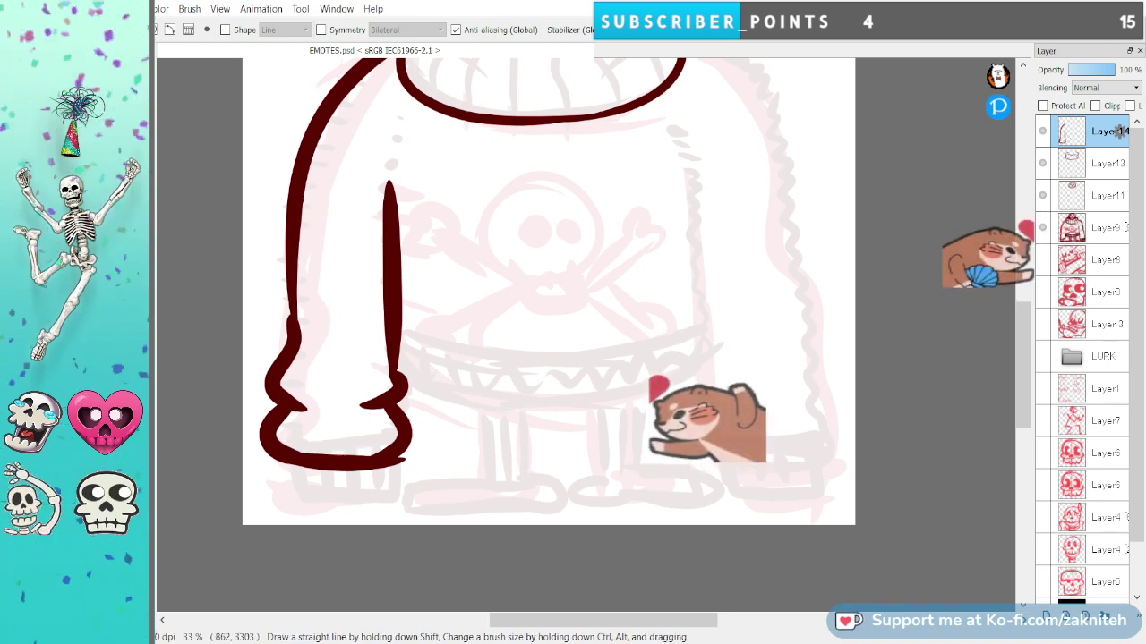
key(ctrl+z)
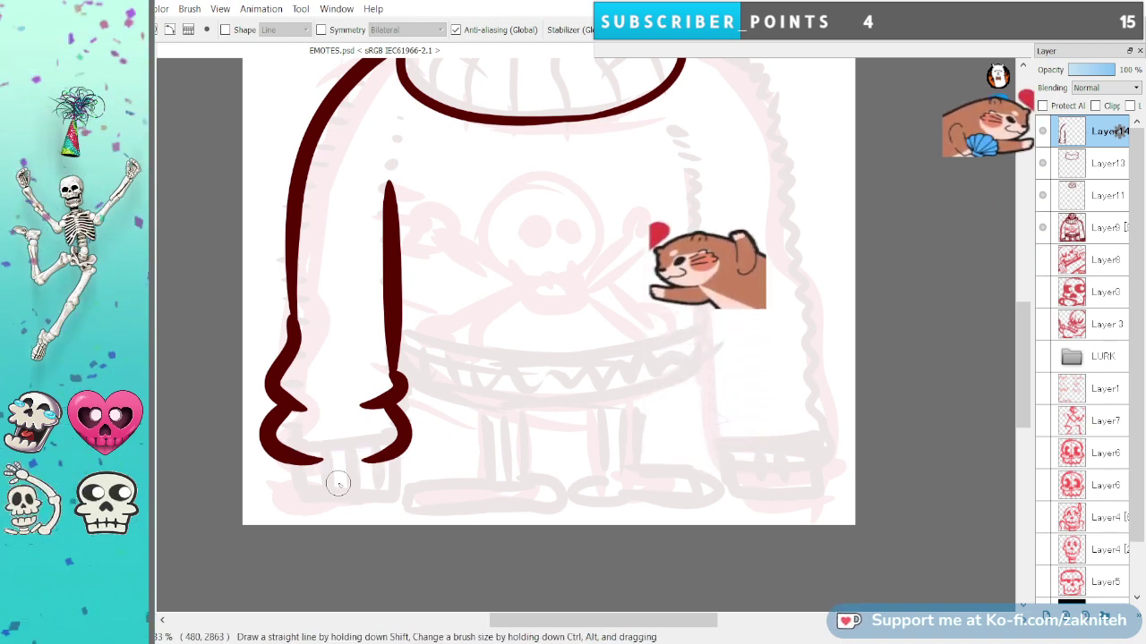
Ink the left sleeve's bottom edge as one curved line joining the outer and inner folds.
mouse_move(285, 455)
mouse_down()
mouse_move(337, 461)
mouse_move(400, 441)
mouse_move(375, 456)
mouse_move(282, 463)
mouse_move(403, 445)
mouse_up()
key(ctrl+z)
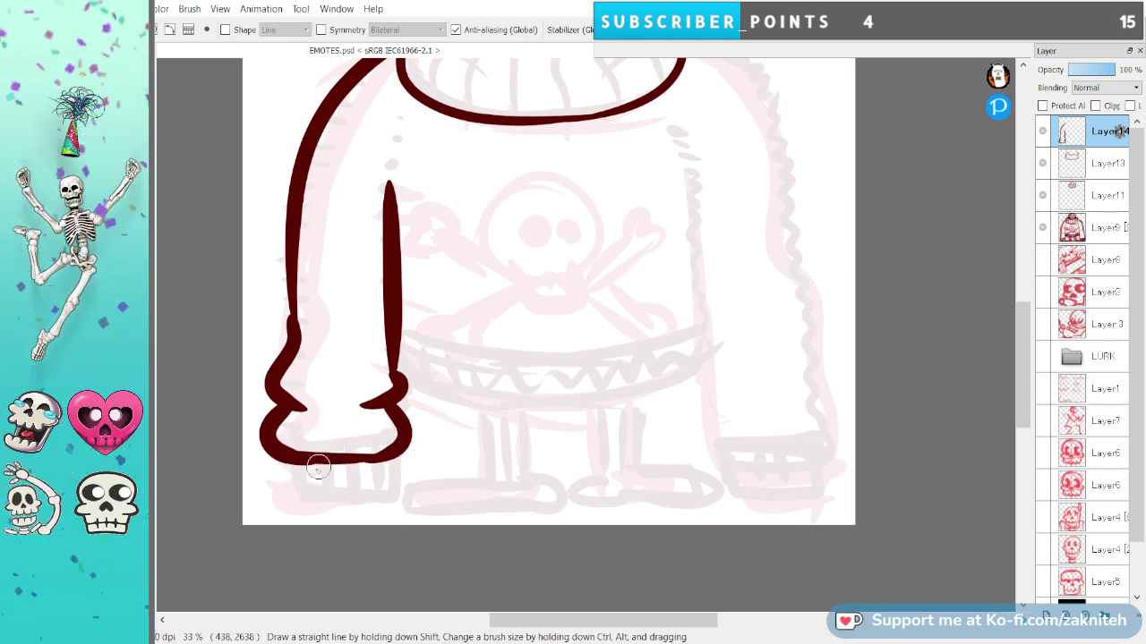
mouse_move(269, 453)
mouse_down()
mouse_move(325, 461)
mouse_move(426, 433)
mouse_up()
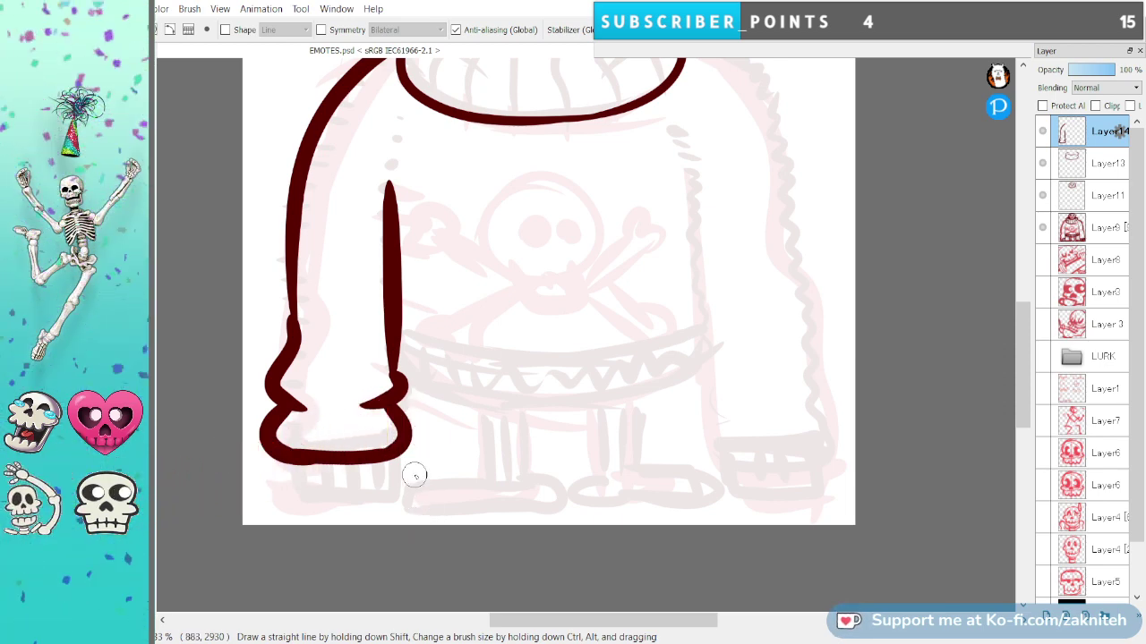
Try inking a cuff band with vertical ribs below the left sleeve, then undo the whole cuff.
mouse_move(280, 461)
mouse_down()
mouse_move(346, 496)
mouse_move(286, 500)
mouse_move(391, 498)
mouse_up()
mouse_move(383, 465)
mouse_down()
mouse_move(383, 498)
mouse_move(368, 498)
mouse_up()
mouse_move(352, 465)
mouse_down()
mouse_move(352, 497)
mouse_move(305, 506)
mouse_up()
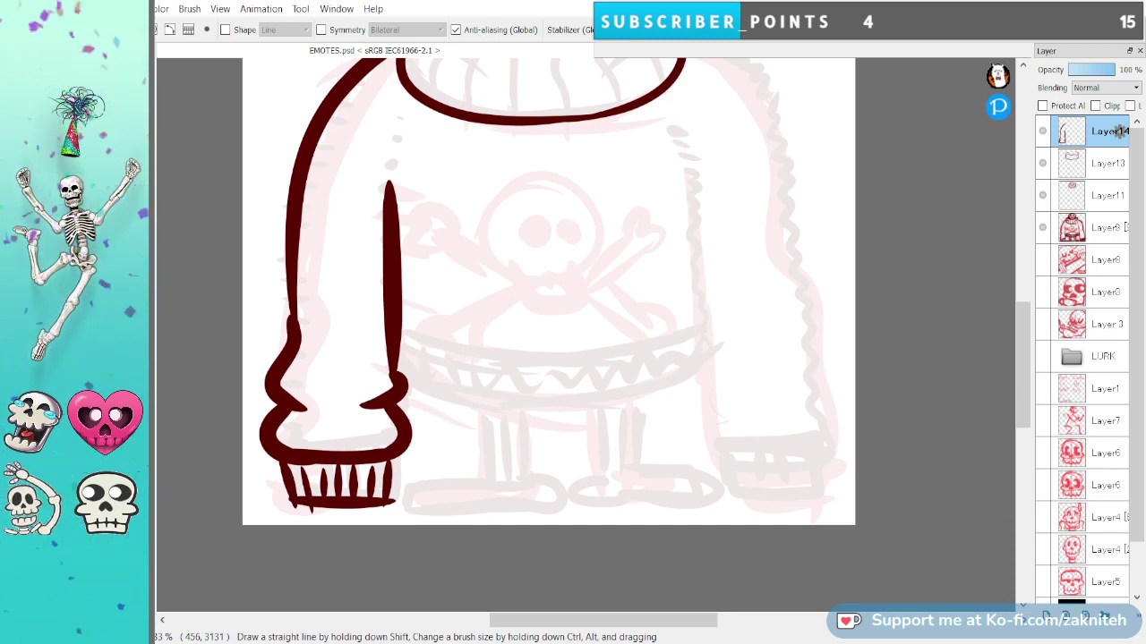
key(ctrl+z)
key(ctrl+z)
key(ctrl+z)
key(ctrl+z)
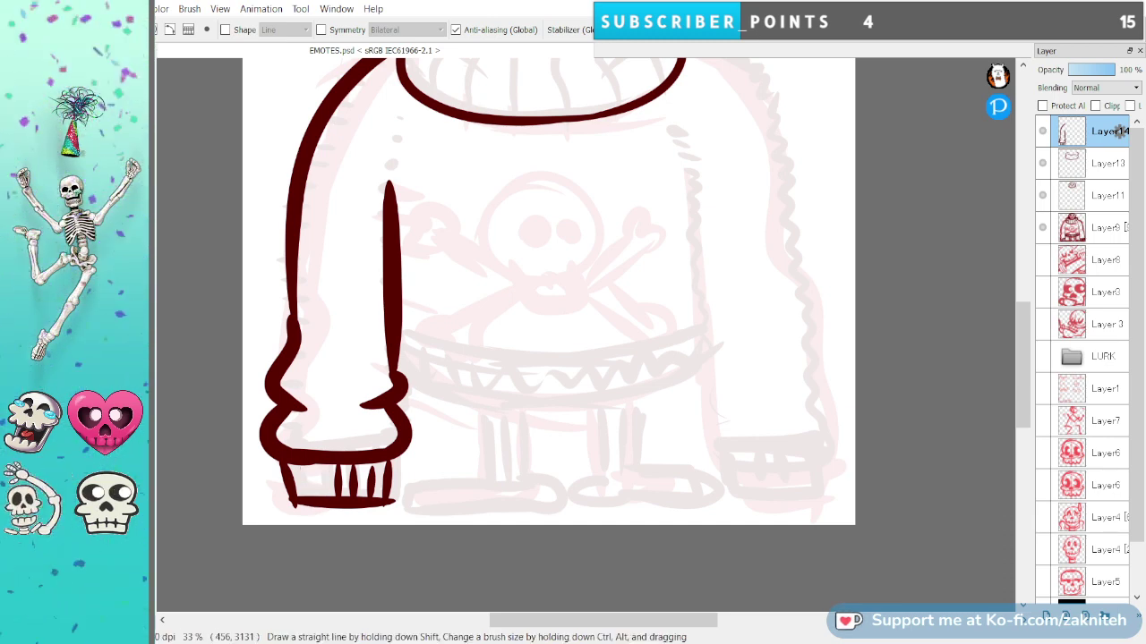
key(ctrl+z)
key(ctrl+z)
key(ctrl+z)
key(ctrl+z)
key(ctrl+z)
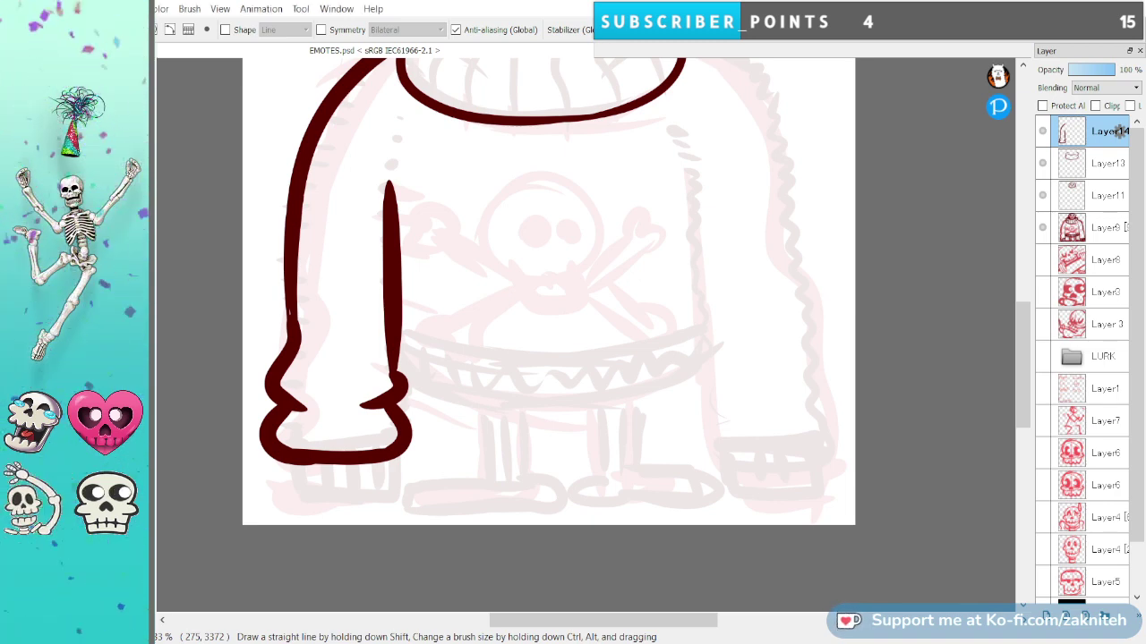
Try inking a plain, narrower cuff outline without ribs below the left sleeve, then undo its strokes.
mouse_move(288, 463)
mouse_down()
mouse_move(301, 496)
mouse_move(380, 505)
mouse_up()
drag(385, 461, 380, 504)
key(ctrl+z)
drag(283, 458, 301, 506)
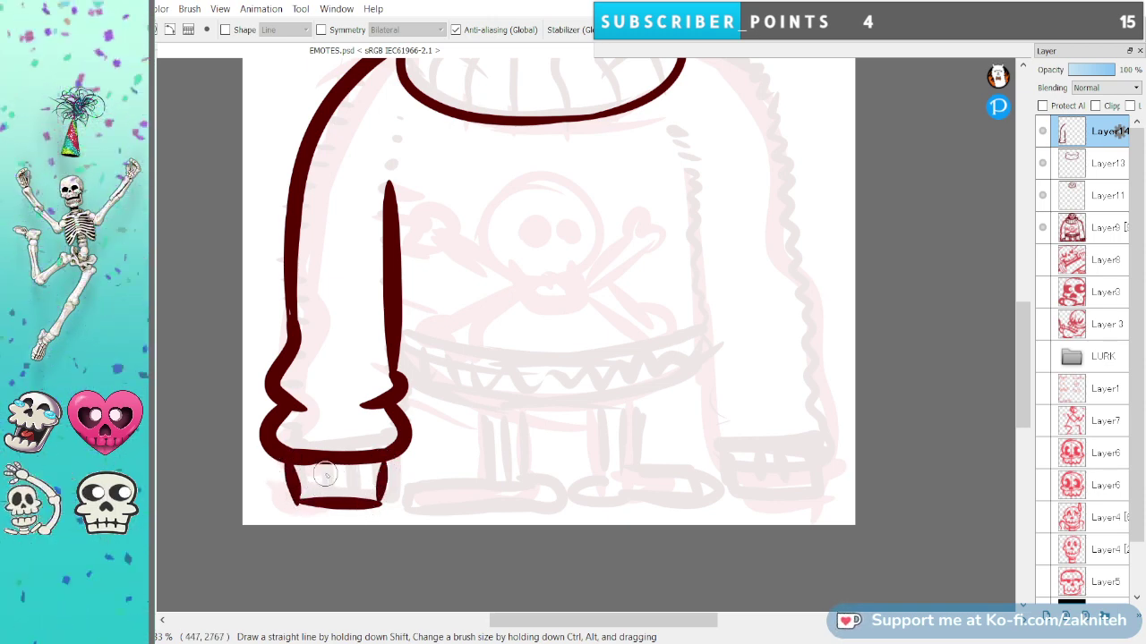
key(ctrl+z)
key(ctrl+z)
key(ctrl+z)
key(ctrl+z)
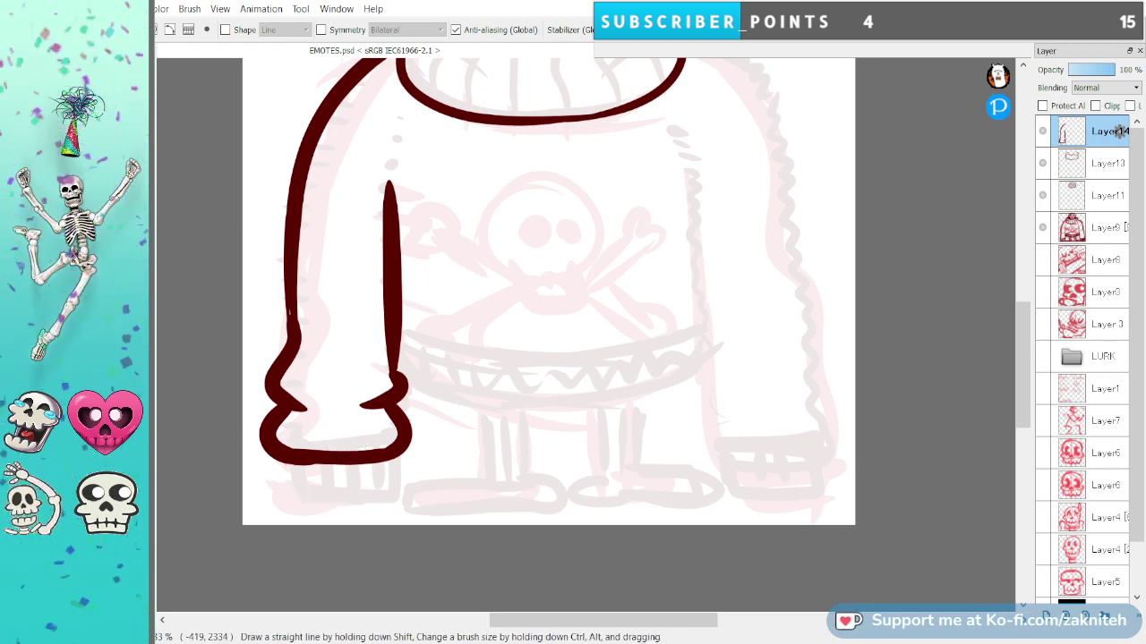
Try inking the cuff one side at a time with slanted edges and a flat base, then undo it.
drag(284, 467, 296, 503)
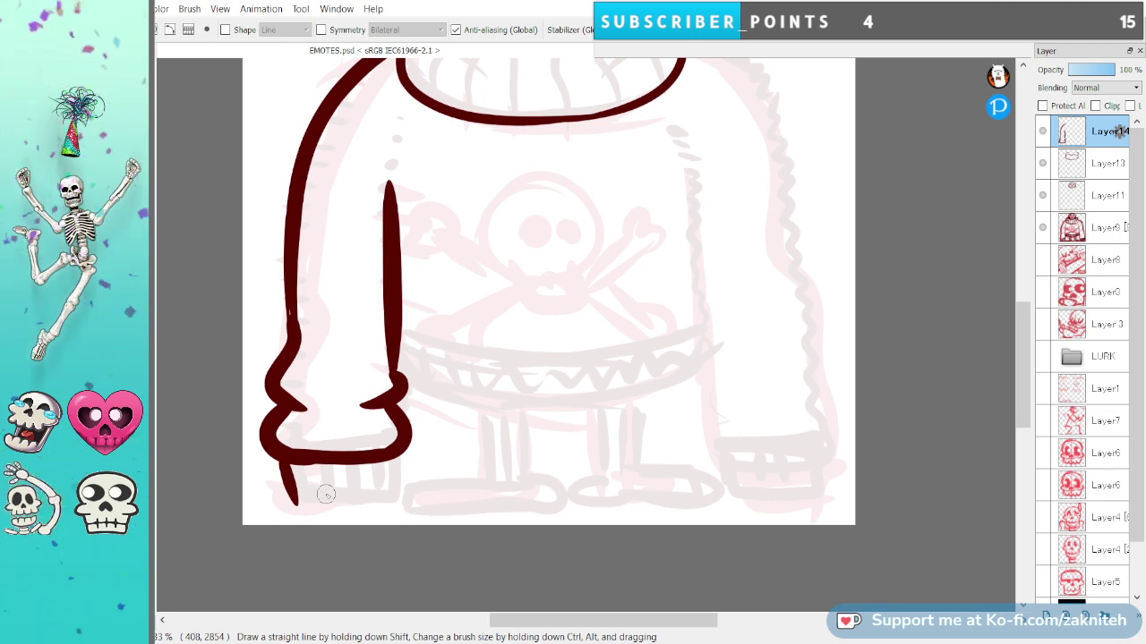
drag(291, 505, 394, 507)
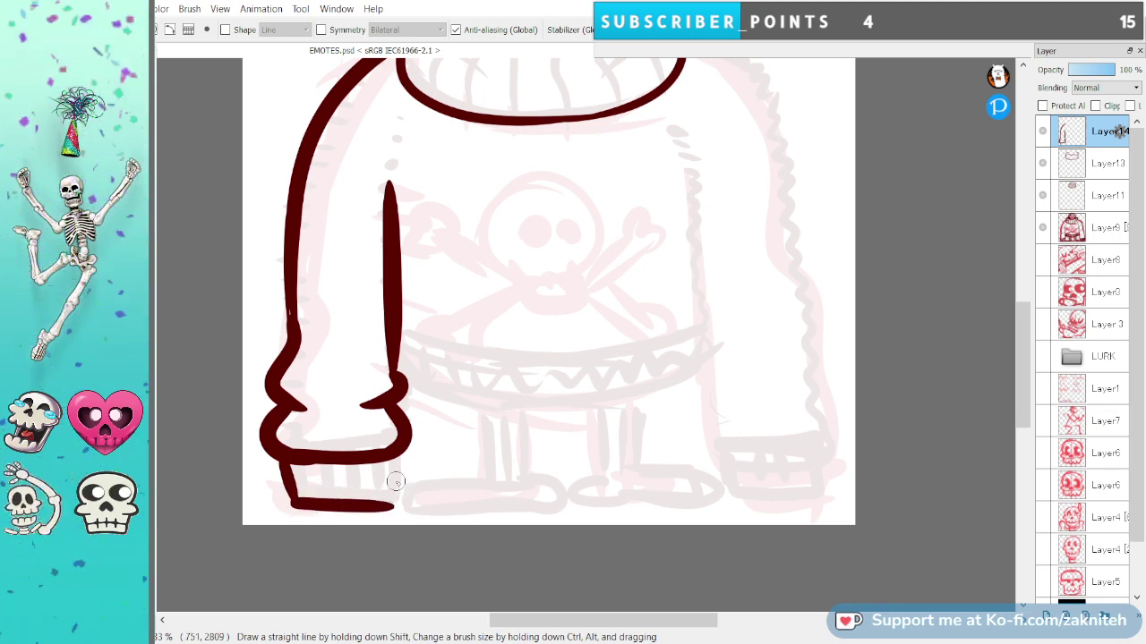
drag(390, 464, 384, 503)
key(ctrl+z)
key(ctrl+z)
key(ctrl+z)
mouse_move(287, 465)
mouse_down()
mouse_move(347, 495)
mouse_move(377, 492)
mouse_move(379, 464)
mouse_up()
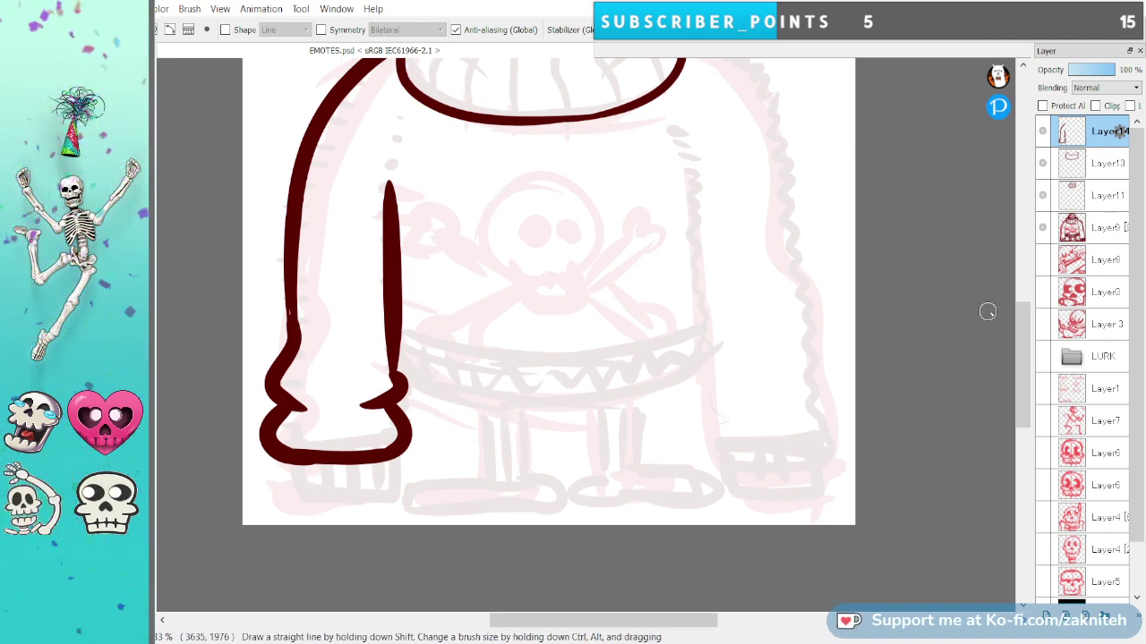
Hide the sweater skeleton's layers, show Layer8 and examine the barbell skeleton sketch at thumbnail size.
drag(1027, 348, 1028, 287)
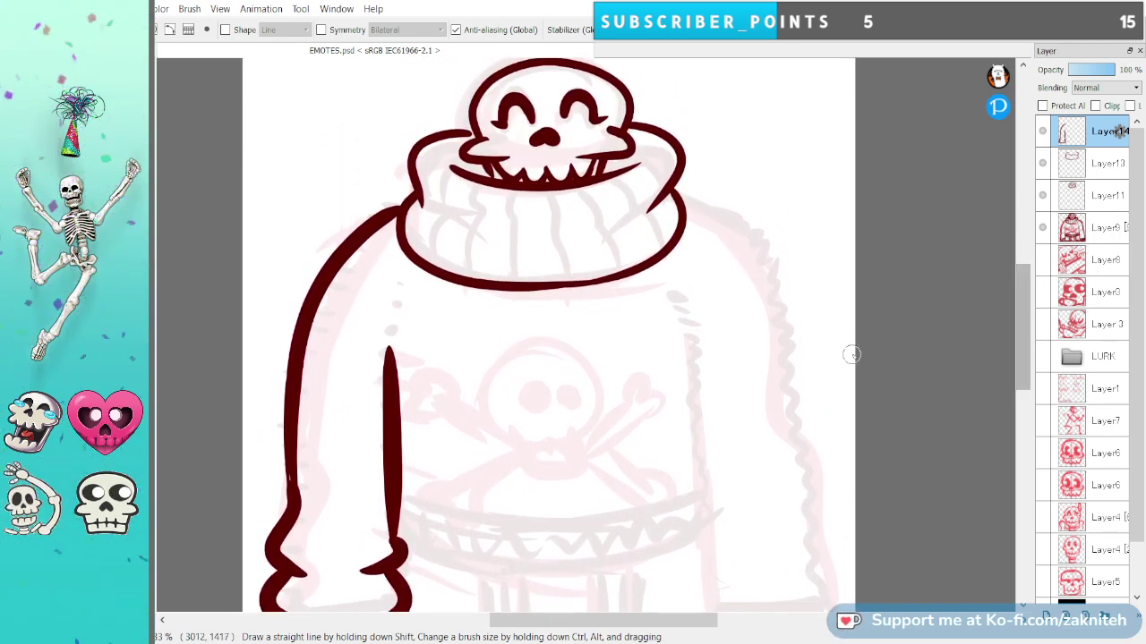
scroll(848, 358, down, 1)
drag(582, 620, 603, 619)
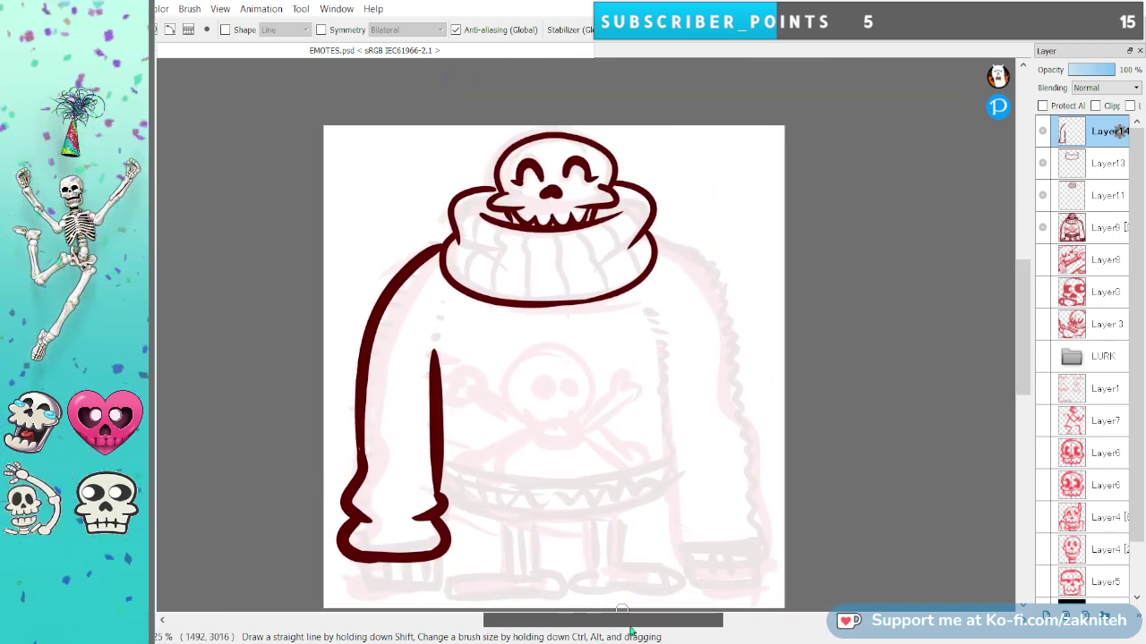
drag(1023, 358, 1024, 370)
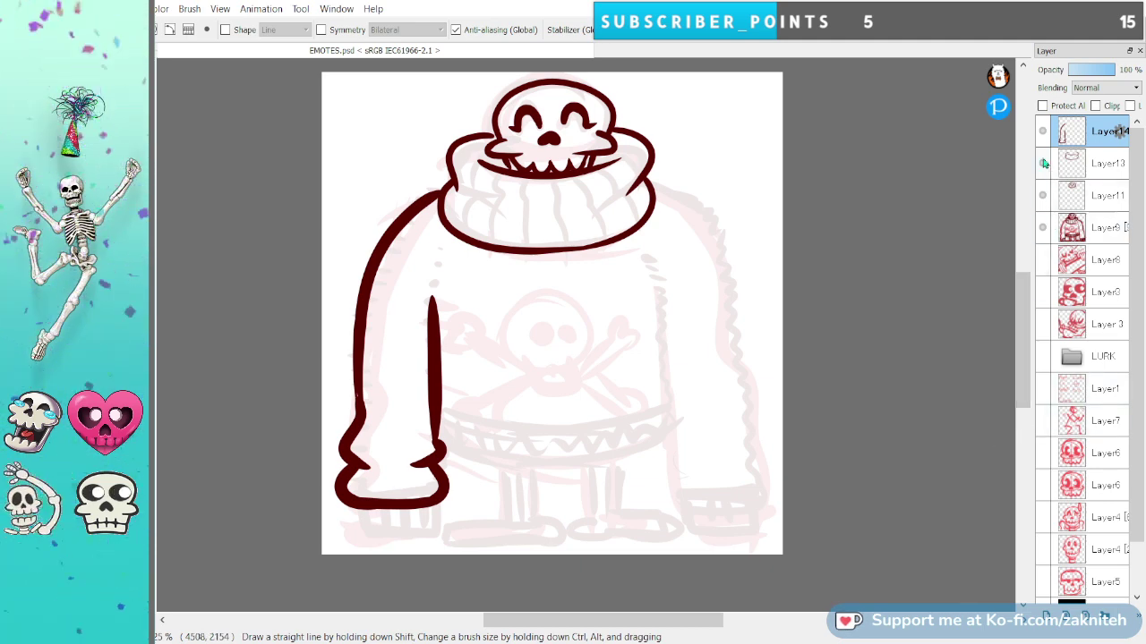
click(1042, 195)
click(1042, 163)
click(1041, 131)
click(1041, 227)
click(1042, 260)
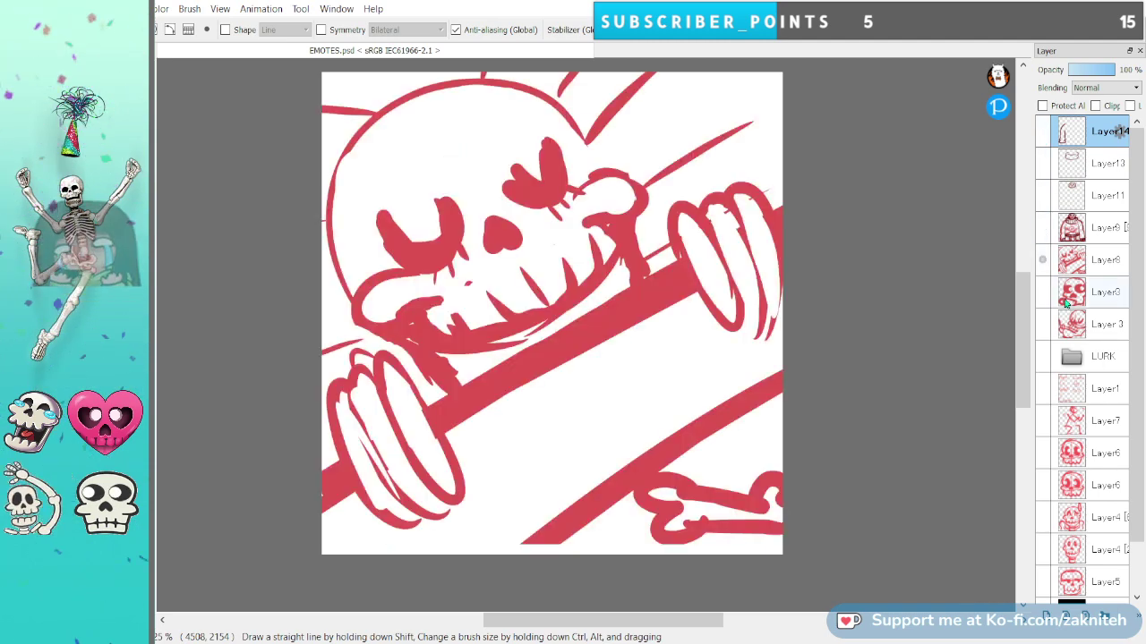
scroll(819, 405, down, 8)
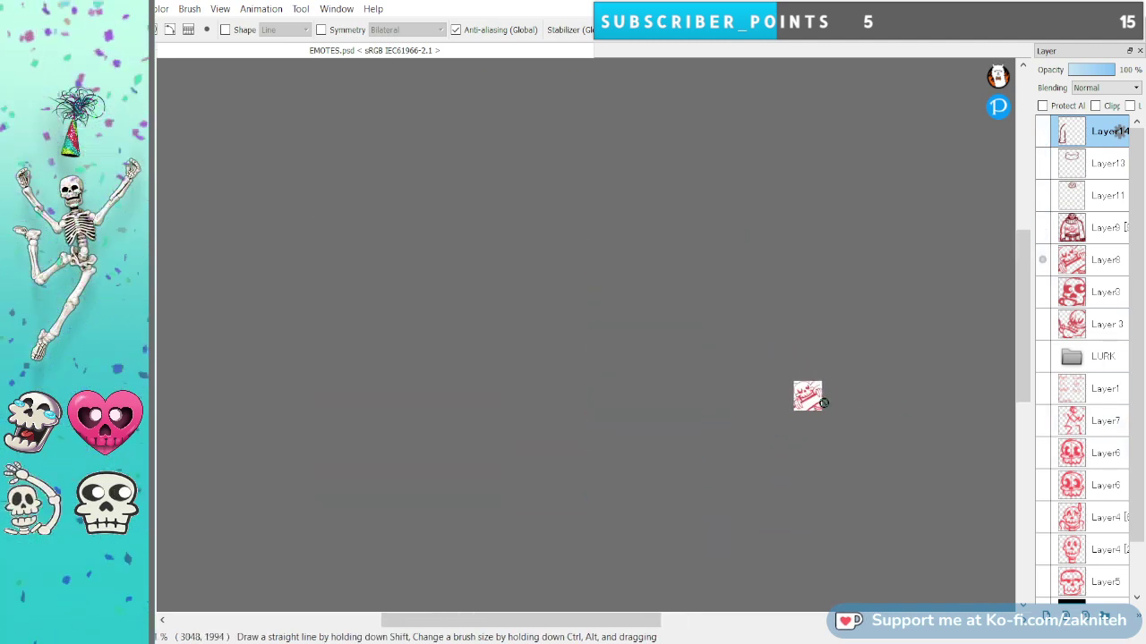
drag(614, 620, 673, 624)
scroll(660, 543, up, 1)
scroll(670, 551, down, 1)
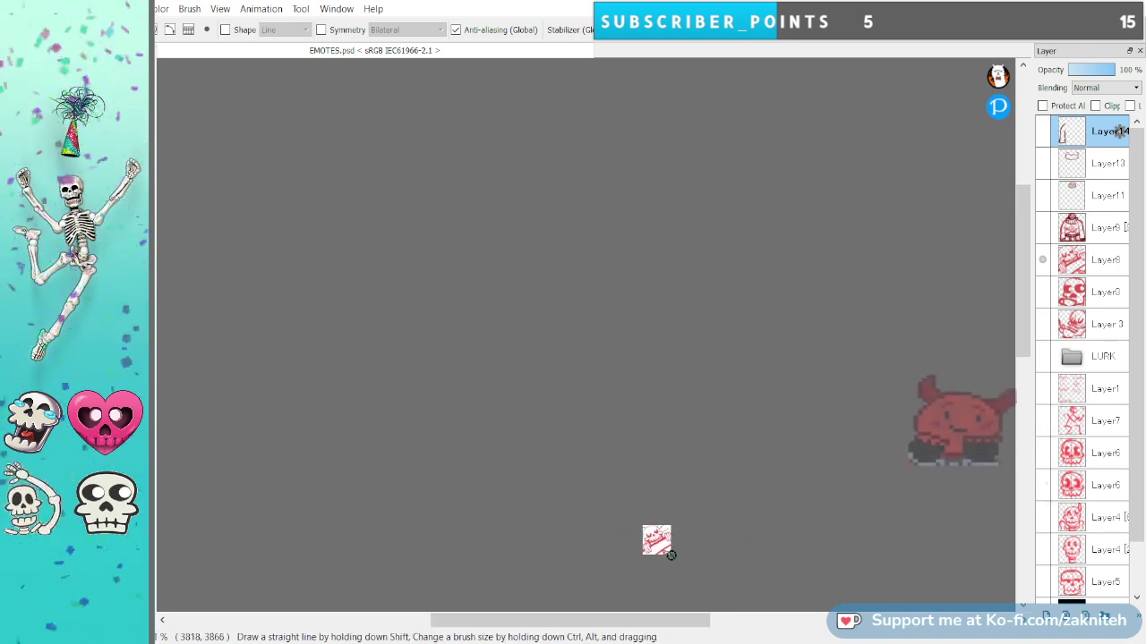
Hide Layer8, show the sweater skeleton's layers again and examine that emote at thumbnail size.
click(1042, 260)
click(1043, 227)
click(1044, 195)
click(1051, 163)
click(1044, 163)
click(1042, 139)
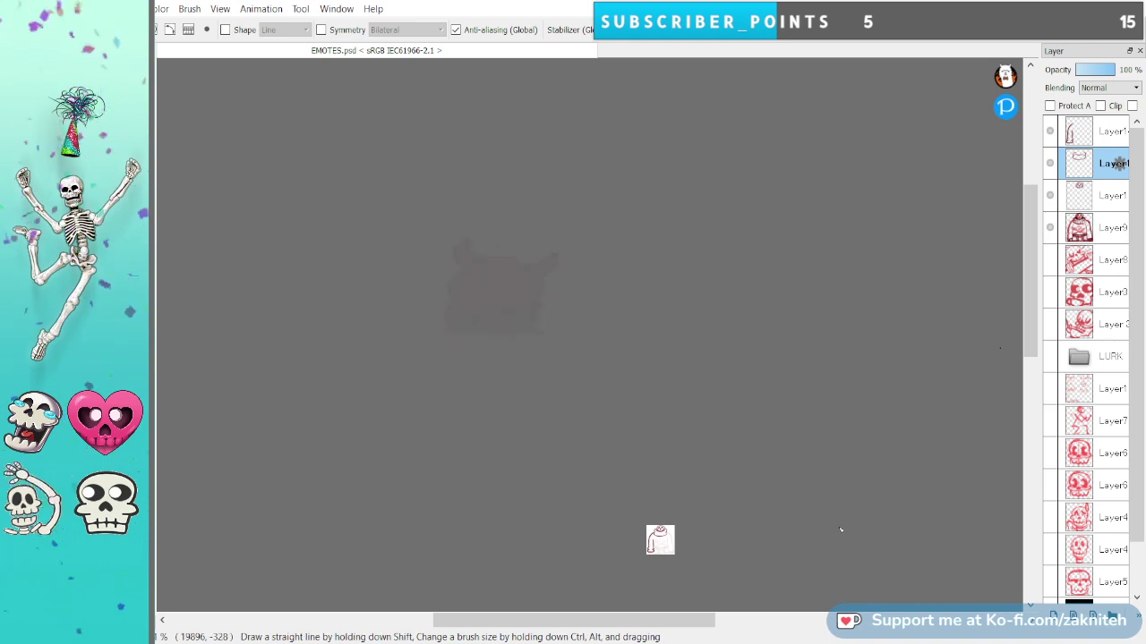
key(space)
drag(654, 544, 605, 362)
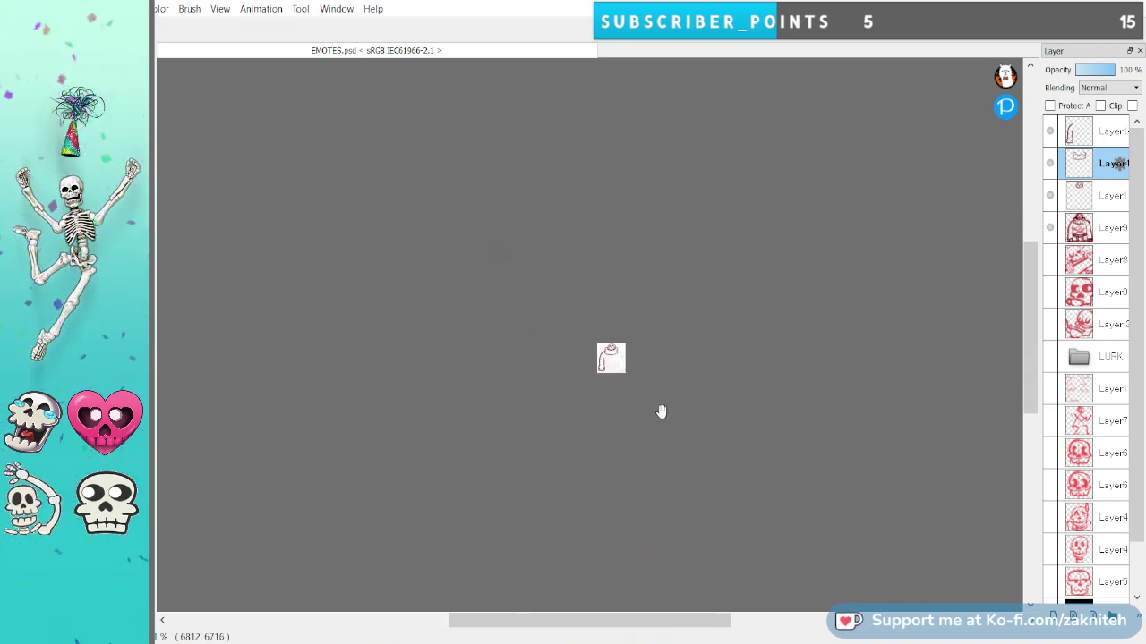
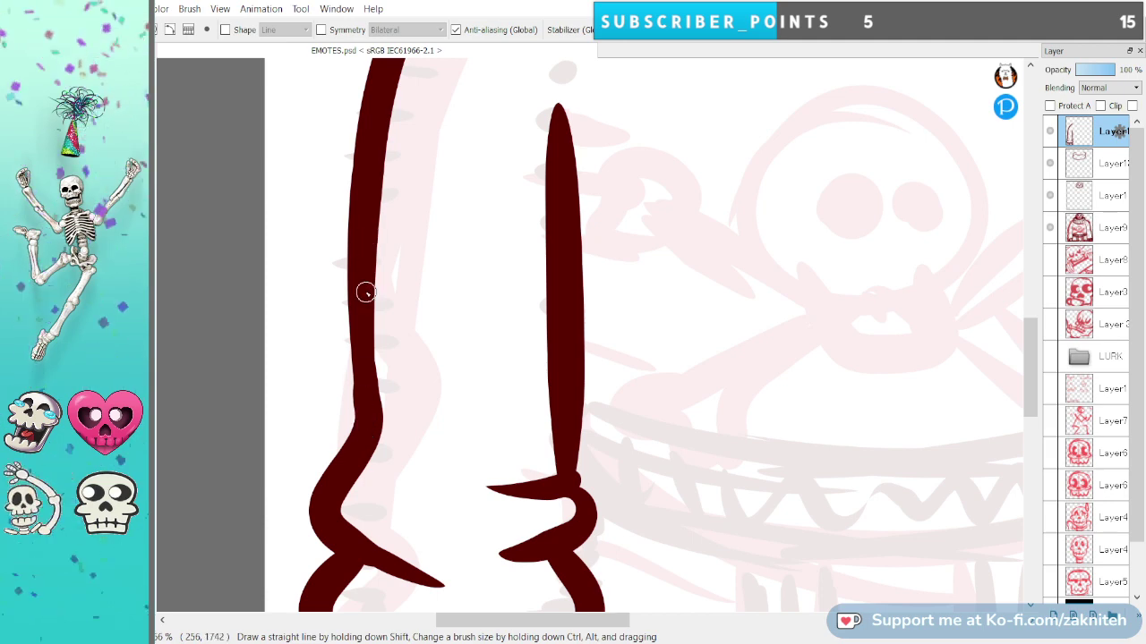
Refine the folds above the left cuff by carving a notch in the inner fold and thinning the outer fold's tip.
drag(612, 480, 486, 423)
key(b)
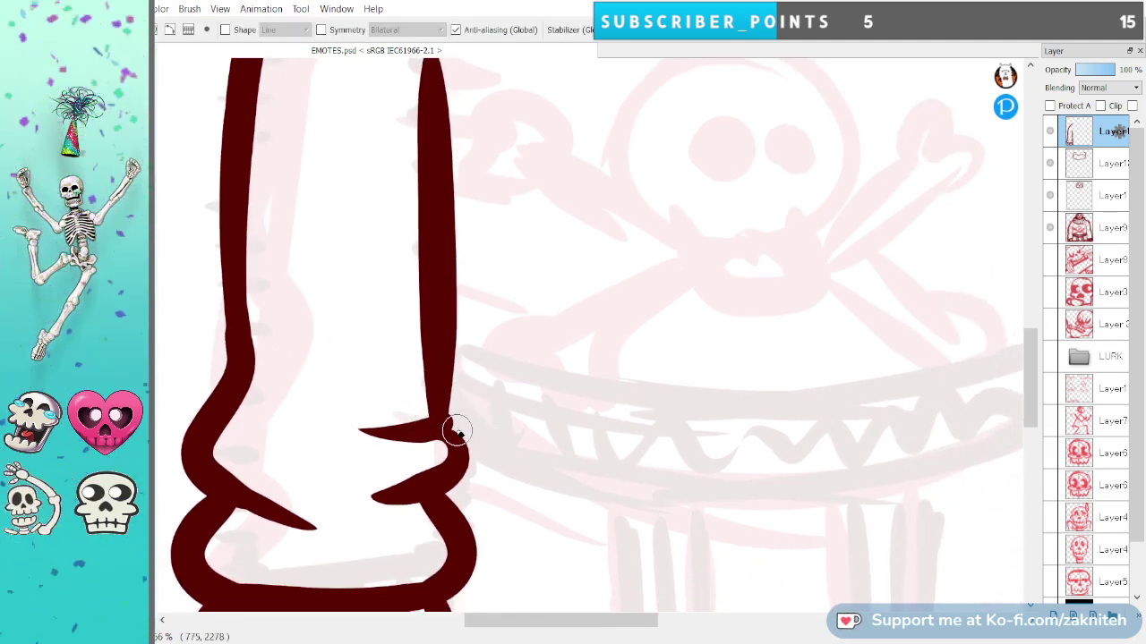
mouse_move(446, 418)
mouse_down()
mouse_move(453, 404)
mouse_move(363, 428)
mouse_up()
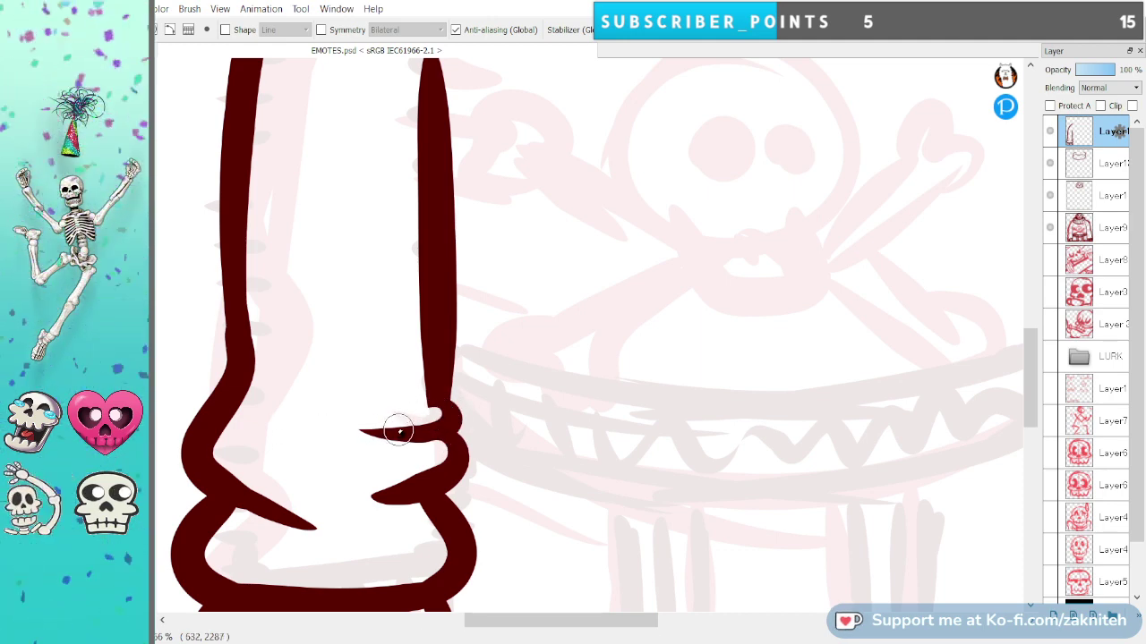
key(space)
drag(355, 516, 367, 393)
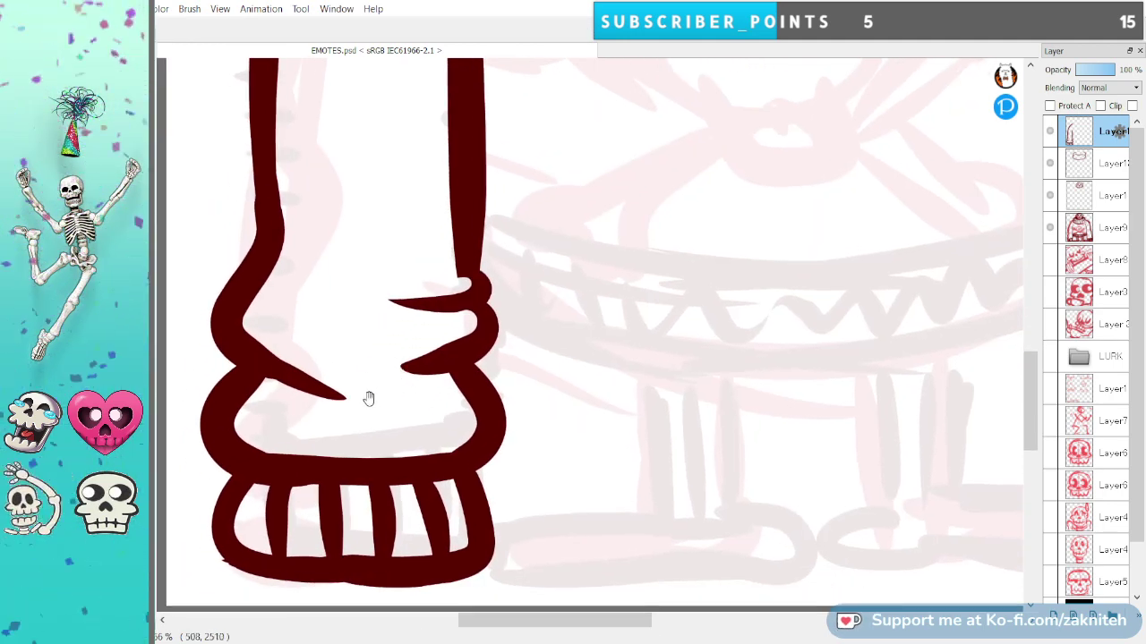
drag(257, 333, 362, 418)
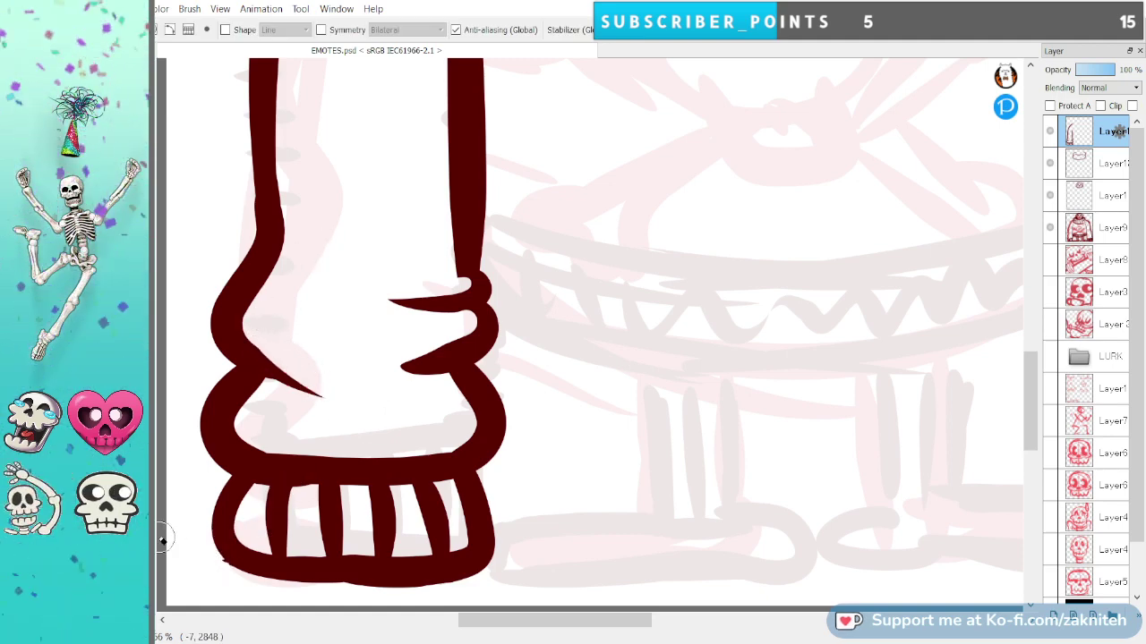
Erase the ribbed cuff band below the left sleeve, keeping the sleeve's thick bottom edge.
scroll(328, 573, down, 2)
scroll(335, 572, up, 5)
drag(366, 533, 542, 403)
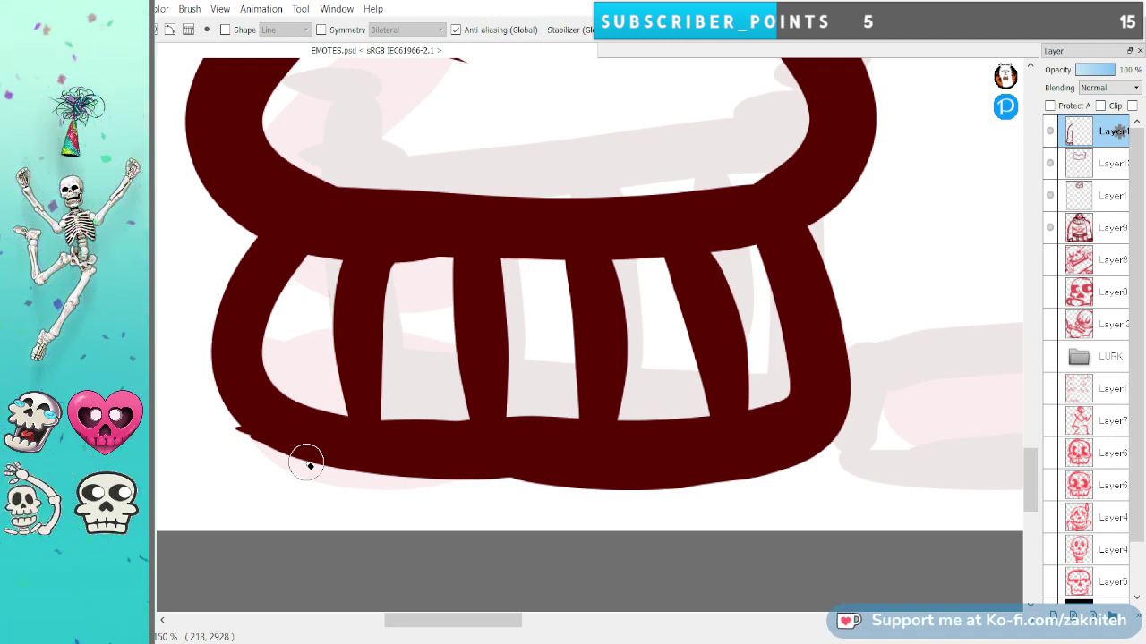
drag(297, 275, 248, 249)
mouse_move(334, 278)
mouse_down()
mouse_move(256, 261)
mouse_move(340, 276)
mouse_move(256, 249)
mouse_move(298, 270)
mouse_move(479, 291)
mouse_move(342, 283)
mouse_move(486, 274)
mouse_move(560, 299)
mouse_move(584, 262)
mouse_move(463, 276)
mouse_move(628, 279)
mouse_move(536, 284)
mouse_move(643, 272)
mouse_move(504, 288)
mouse_move(618, 282)
mouse_move(529, 276)
mouse_move(667, 281)
mouse_move(491, 273)
mouse_move(606, 277)
mouse_move(853, 239)
mouse_move(671, 294)
mouse_move(345, 306)
mouse_move(452, 306)
mouse_move(416, 311)
mouse_move(271, 288)
mouse_move(227, 257)
mouse_move(262, 292)
mouse_move(243, 292)
mouse_move(257, 312)
mouse_move(215, 305)
mouse_move(212, 399)
mouse_move(252, 355)
mouse_move(341, 318)
mouse_move(350, 325)
mouse_move(301, 379)
mouse_move(308, 357)
mouse_move(290, 451)
mouse_move(313, 432)
mouse_move(321, 463)
mouse_move(351, 449)
mouse_move(336, 502)
mouse_move(376, 474)
mouse_move(389, 506)
mouse_move(413, 442)
mouse_move(404, 466)
mouse_move(397, 438)
mouse_move(376, 430)
mouse_move(429, 406)
mouse_move(373, 425)
mouse_move(438, 444)
mouse_move(427, 442)
mouse_move(452, 435)
mouse_move(468, 463)
mouse_move(493, 435)
mouse_move(474, 471)
mouse_up()
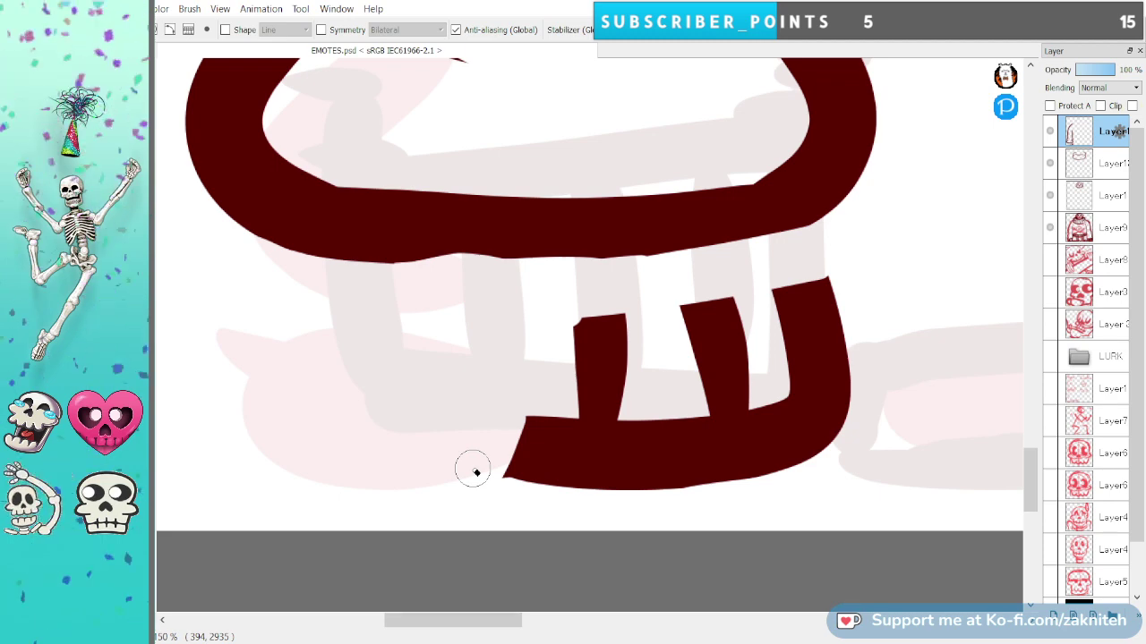
mouse_move(611, 332)
mouse_down()
mouse_move(577, 336)
mouse_move(587, 353)
mouse_move(562, 377)
mouse_move(579, 394)
mouse_move(521, 423)
mouse_move(468, 423)
mouse_move(494, 471)
mouse_move(490, 506)
mouse_move(602, 419)
mouse_move(611, 418)
mouse_move(596, 492)
mouse_move(618, 505)
mouse_move(678, 442)
mouse_move(685, 425)
mouse_move(656, 418)
mouse_move(700, 409)
mouse_move(703, 312)
mouse_move(637, 320)
mouse_move(795, 300)
mouse_move(697, 362)
mouse_move(743, 362)
mouse_move(700, 400)
mouse_move(737, 388)
mouse_move(726, 418)
mouse_move(938, 370)
mouse_move(921, 409)
mouse_move(618, 537)
mouse_up()
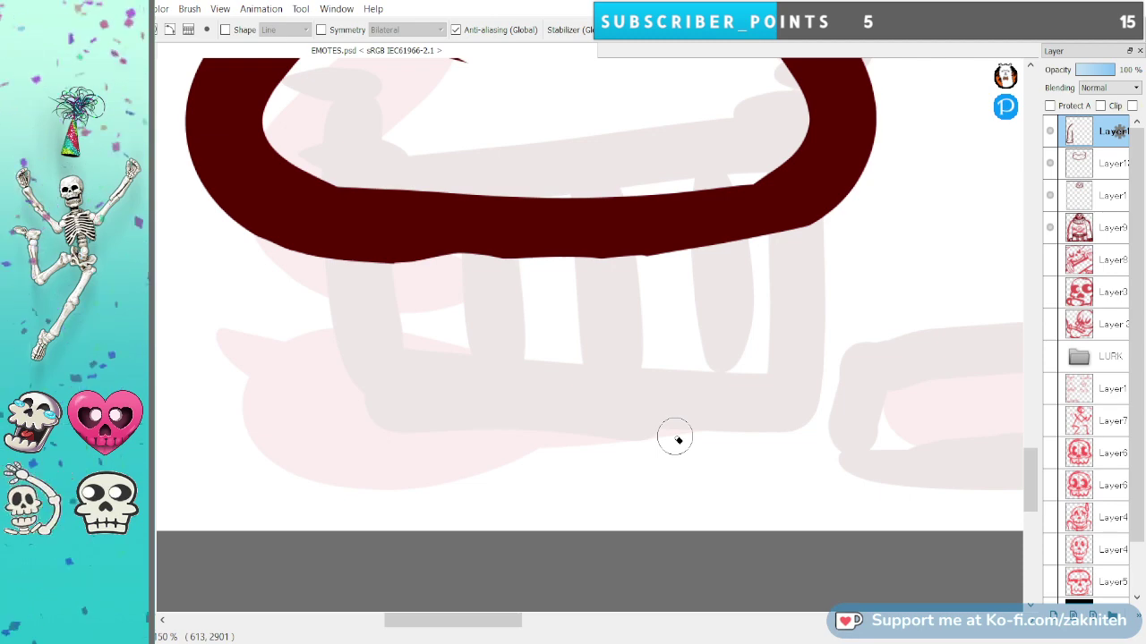
Ink over the lower side of the left sleeve's bottom edge to smooth out its uneven curve.
mouse_move(316, 235)
mouse_down()
mouse_move(519, 249)
mouse_move(834, 215)
mouse_up()
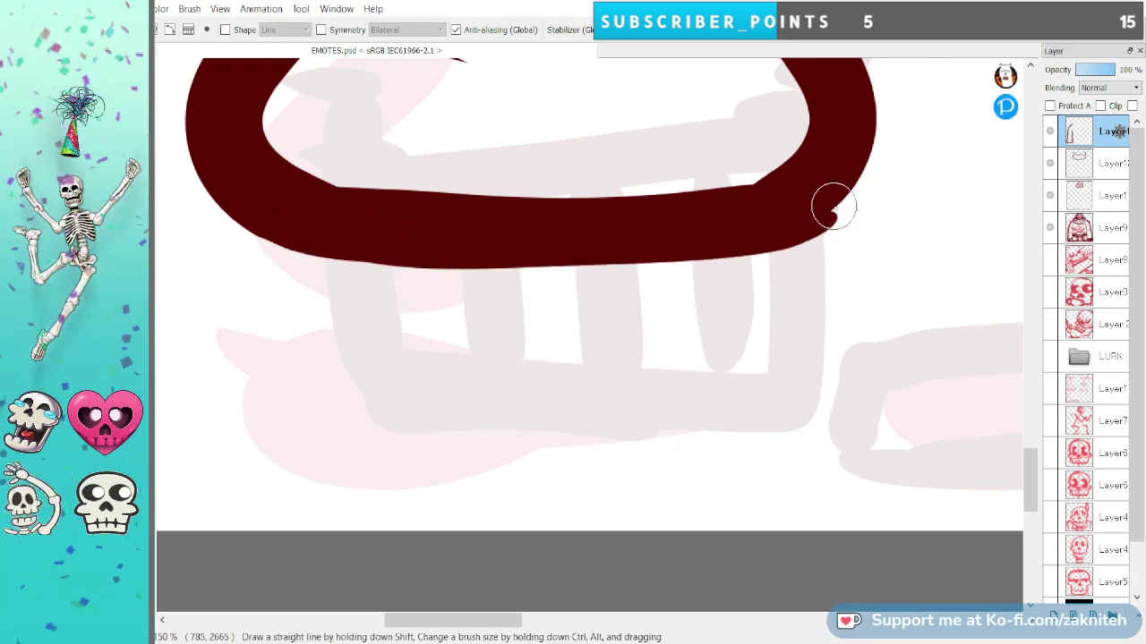
key(ctrl+z)
mouse_move(320, 231)
mouse_down()
mouse_move(484, 247)
mouse_move(764, 224)
mouse_move(846, 161)
mouse_up()
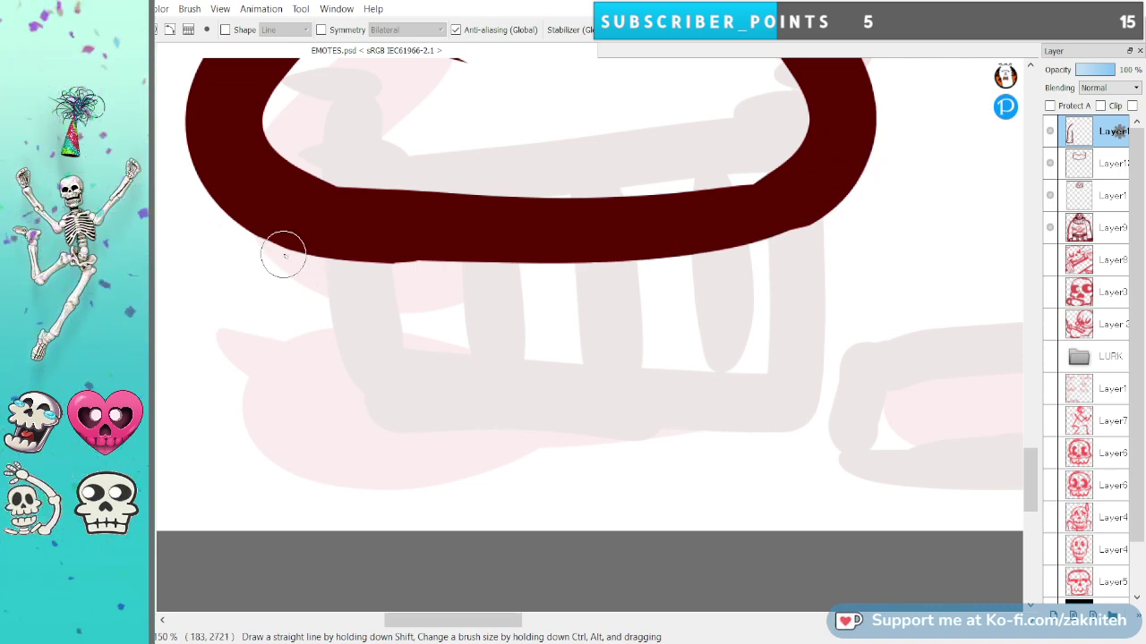
Ink a new cuff outline below the left sleeve with two slightly tapering sides and a nearly straight bottom edge.
mouse_move(273, 238)
mouse_down()
mouse_move(271, 378)
mouse_move(313, 452)
mouse_up()
mouse_move(785, 248)
mouse_down()
mouse_move(802, 383)
mouse_move(777, 447)
mouse_up()
key(ctrl+z)
key(ctrl+z)
mouse_move(259, 242)
mouse_down()
mouse_move(277, 382)
mouse_move(299, 433)
mouse_move(283, 415)
mouse_move(465, 419)
mouse_move(808, 396)
mouse_up()
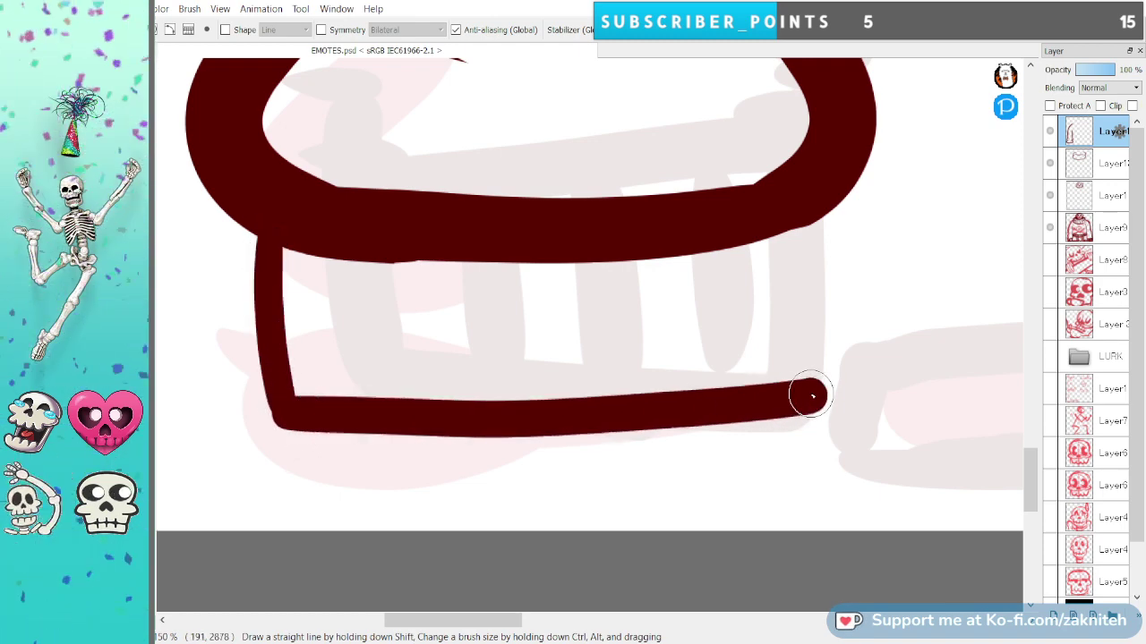
key(ctrl+z)
mouse_move(295, 407)
mouse_down()
mouse_move(342, 412)
mouse_move(741, 397)
mouse_up()
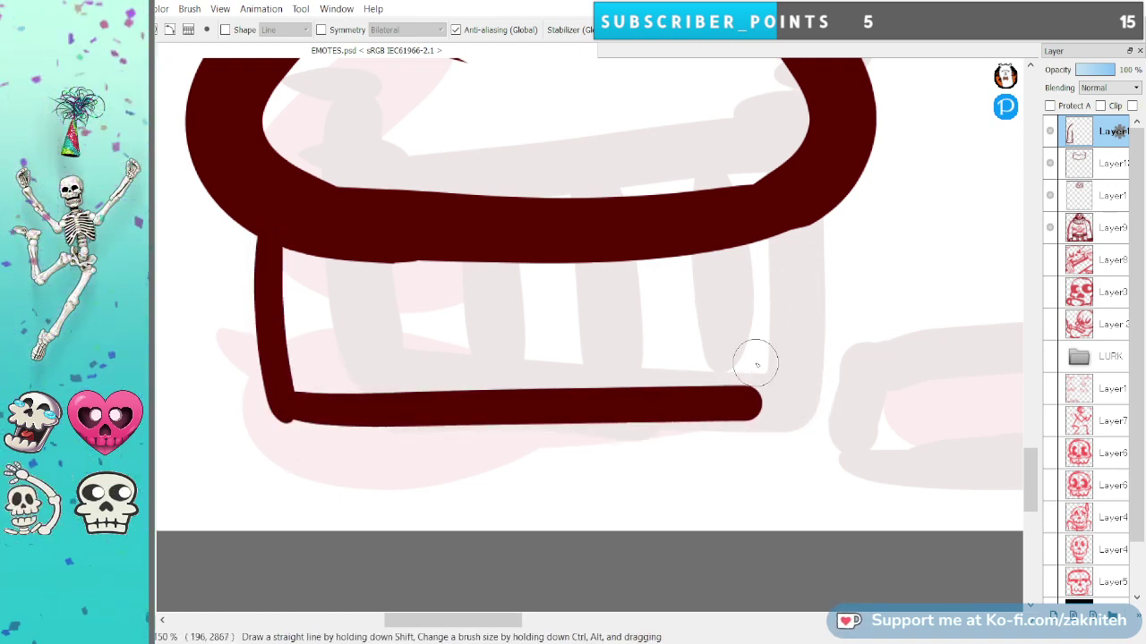
drag(761, 236, 747, 397)
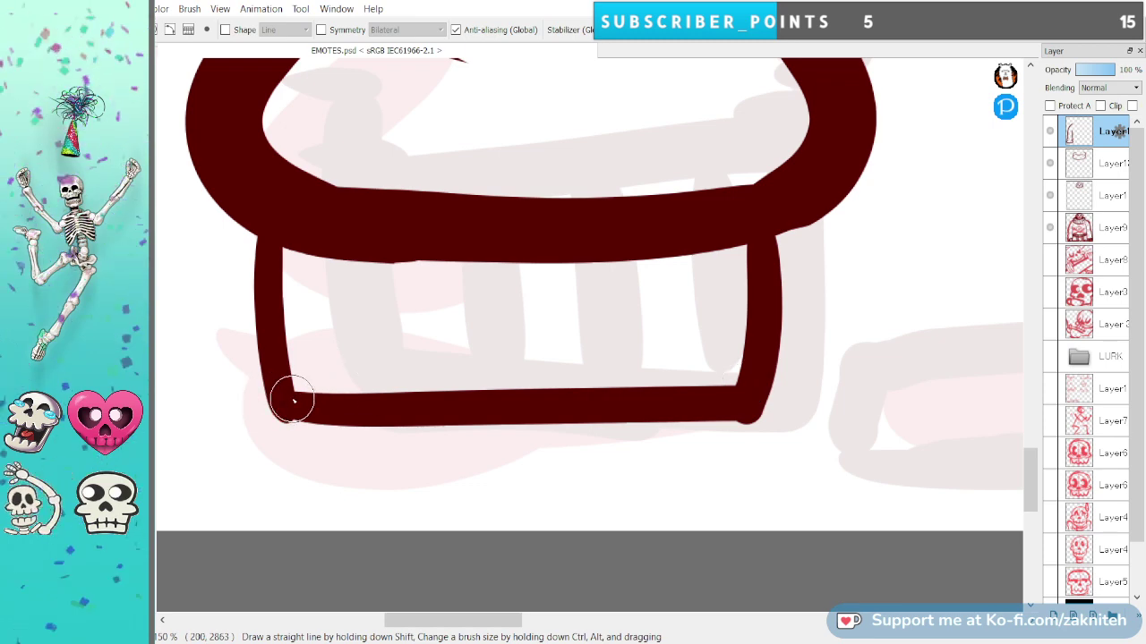
drag(288, 413, 332, 417)
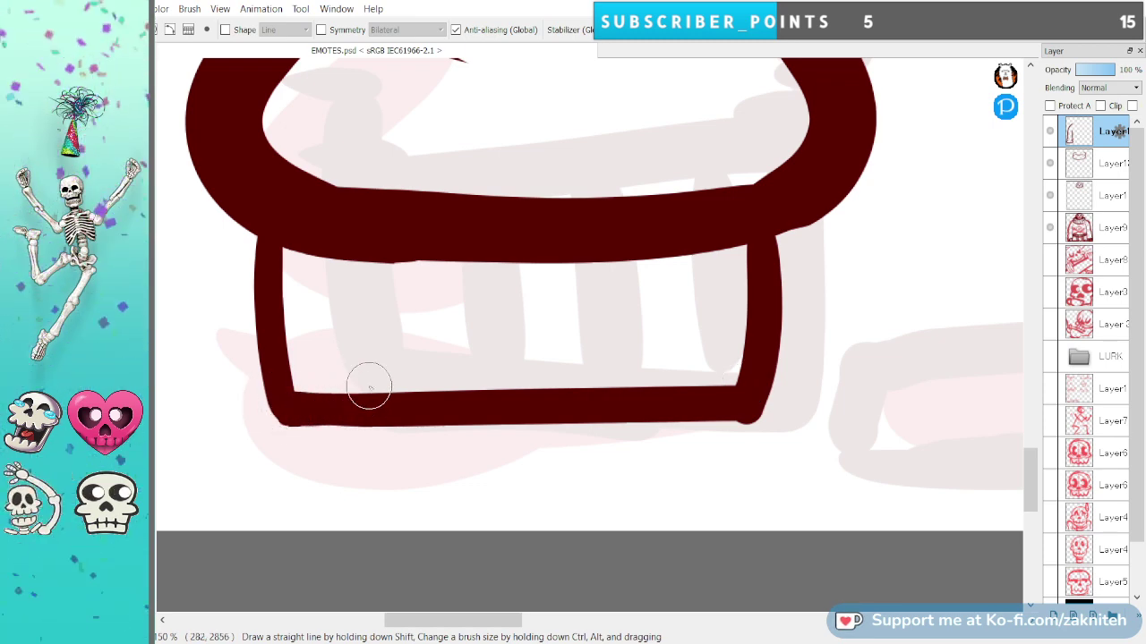
Ink five evenly spaced vertical rib lines inside the left sleeve's cuff.
drag(340, 240, 341, 392)
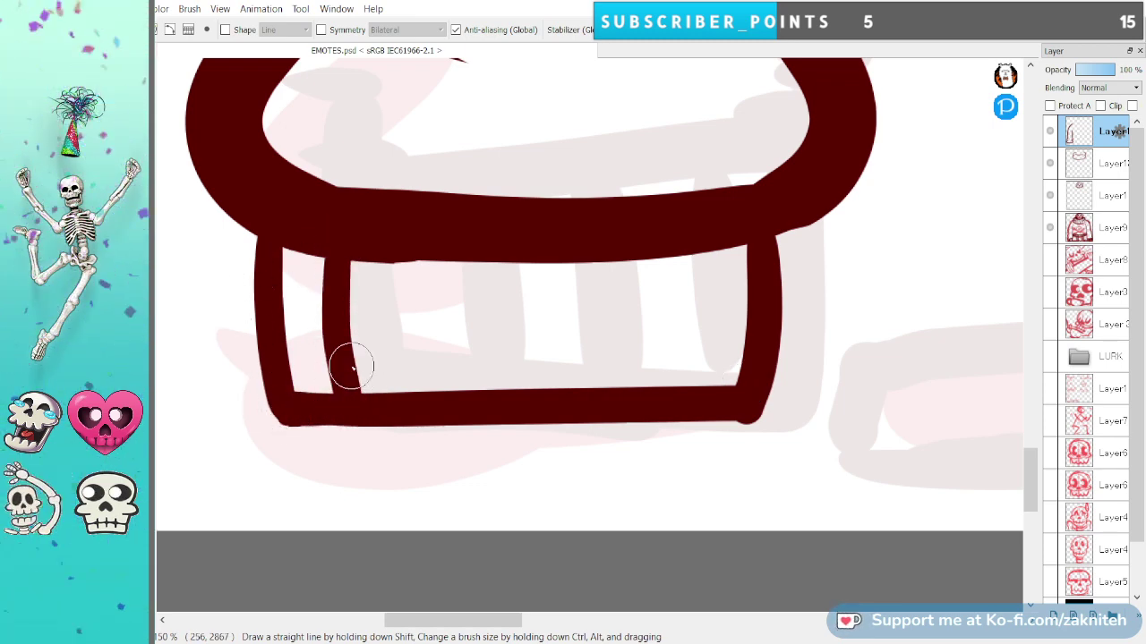
drag(424, 245, 435, 391)
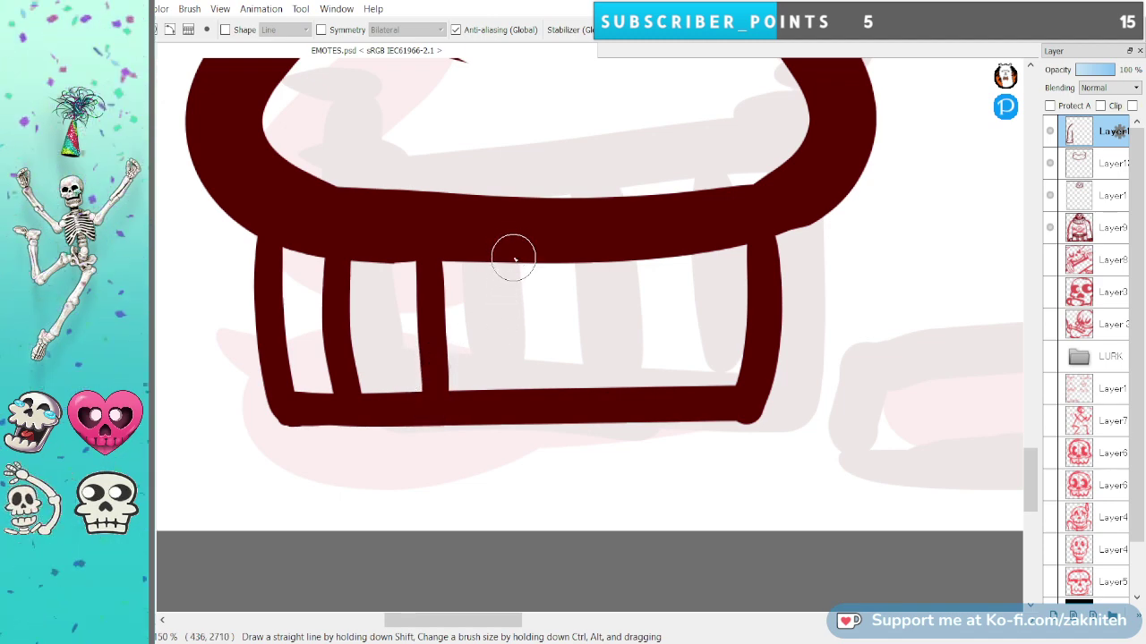
drag(512, 254, 516, 393)
drag(602, 260, 604, 386)
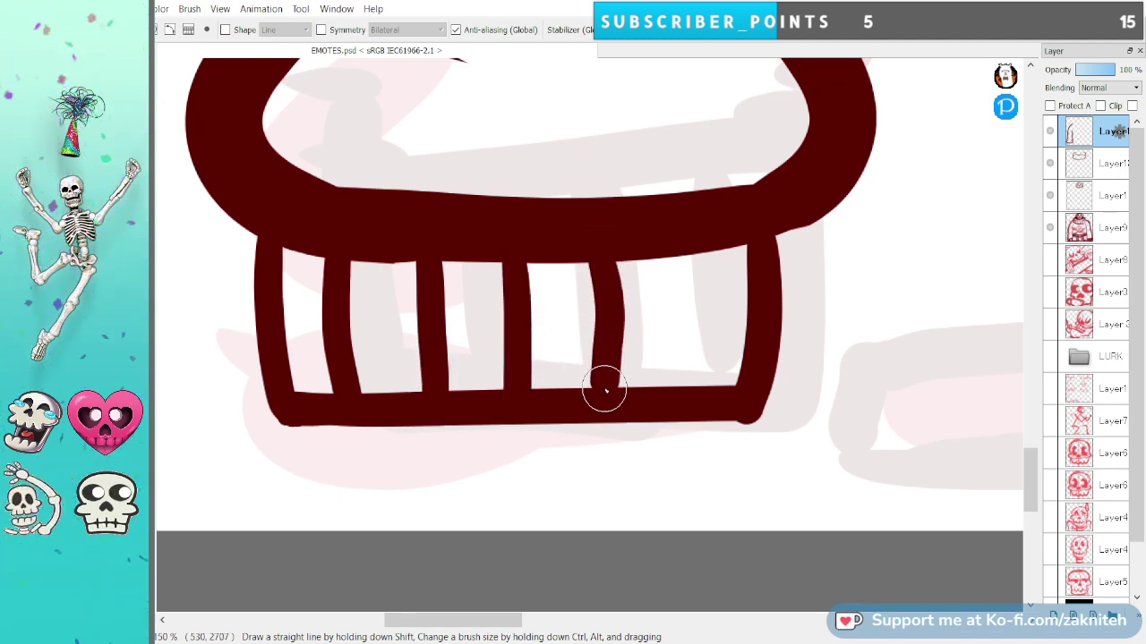
mouse_move(696, 260)
mouse_down()
mouse_move(690, 396)
mouse_move(699, 387)
mouse_up()
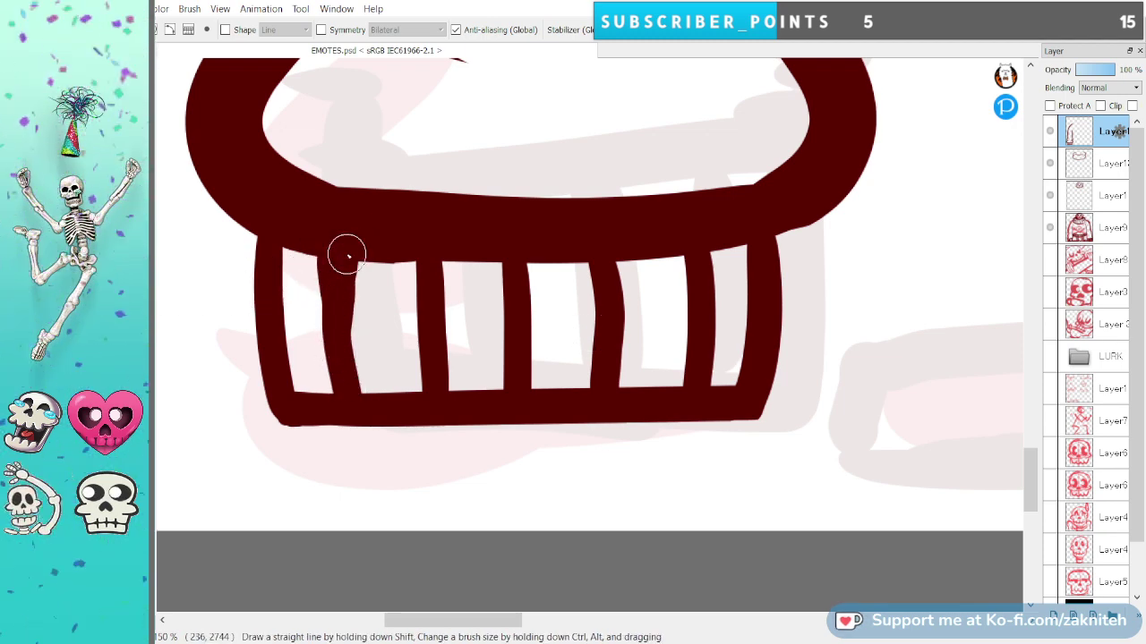
Try widening the tops of the left cuff's ribs with dark red brush strokes.
drag(412, 235, 430, 389)
drag(446, 277, 432, 371)
key(ctrl+z)
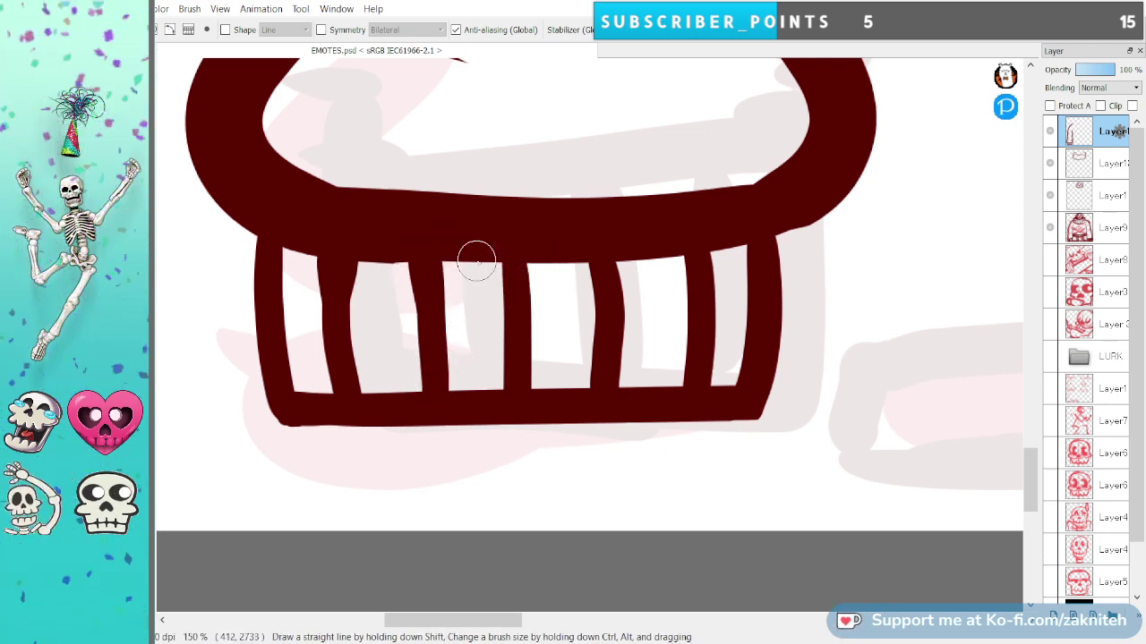
drag(441, 257, 450, 286)
drag(503, 256, 507, 299)
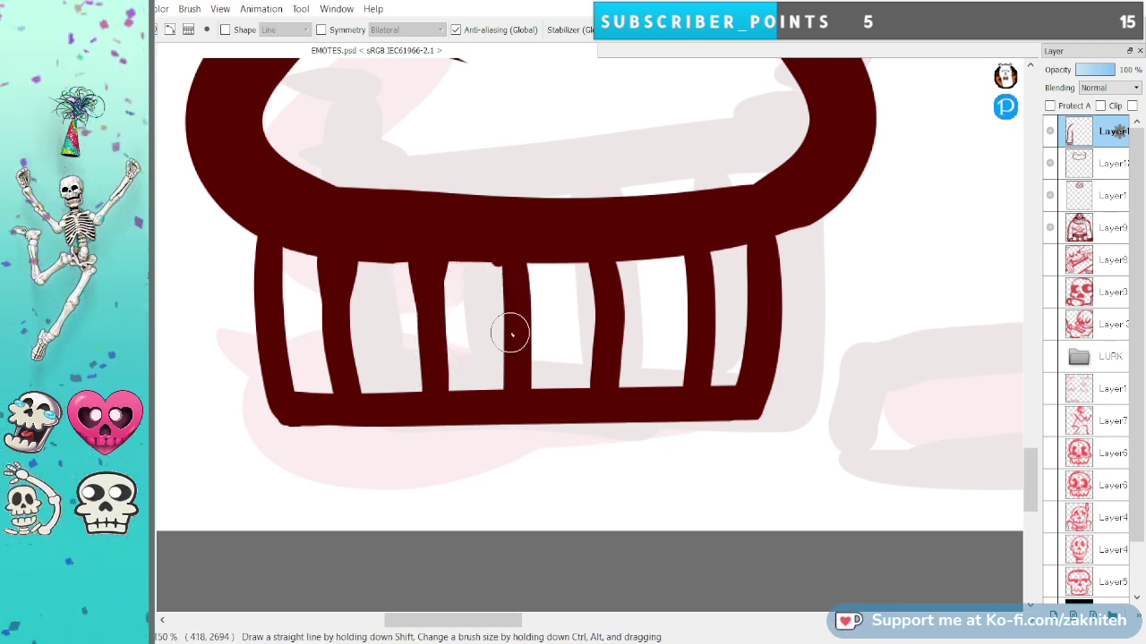
drag(529, 248, 519, 366)
key(ctrl+z)
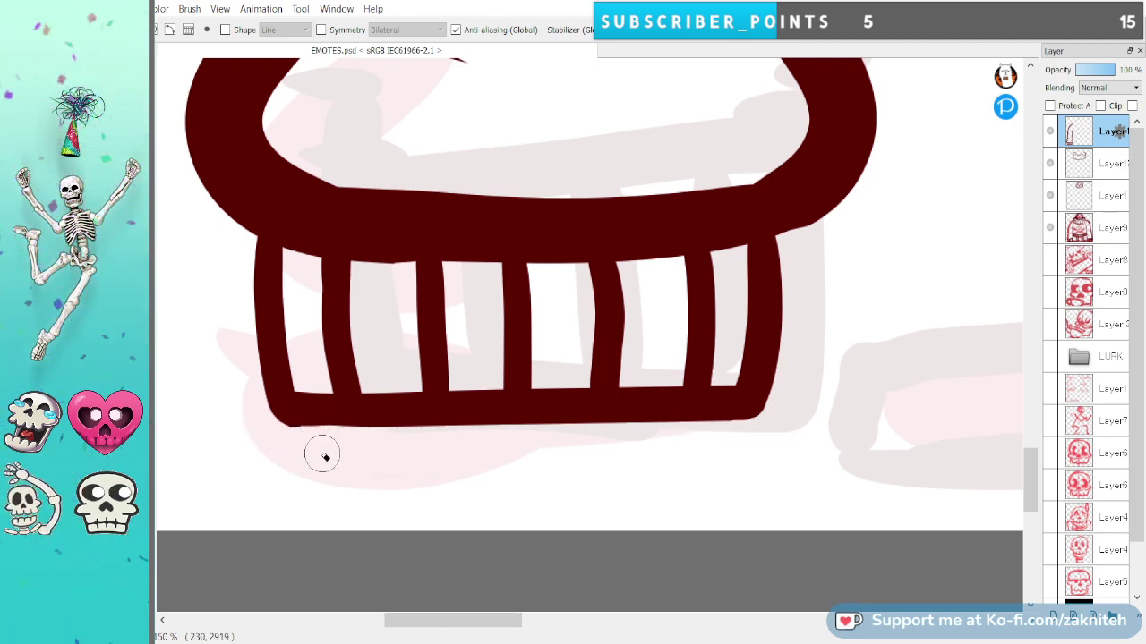
Duplicate the inked left sleeve layer and move the copy toward the sweater's right side.
key(space)
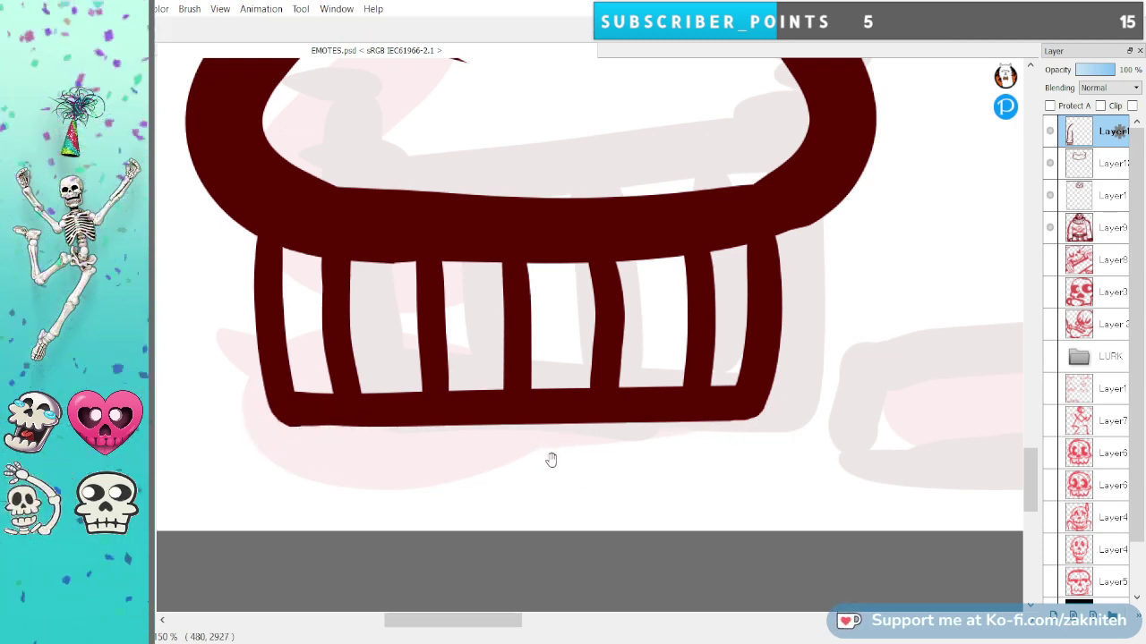
scroll(527, 430, down, 6)
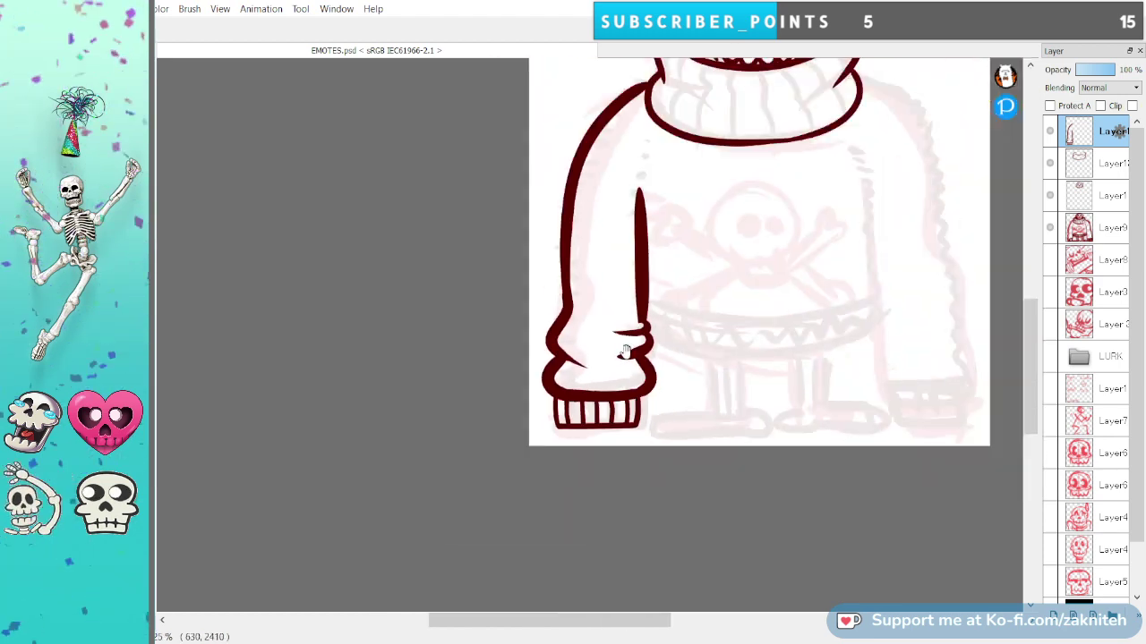
drag(701, 246, 508, 326)
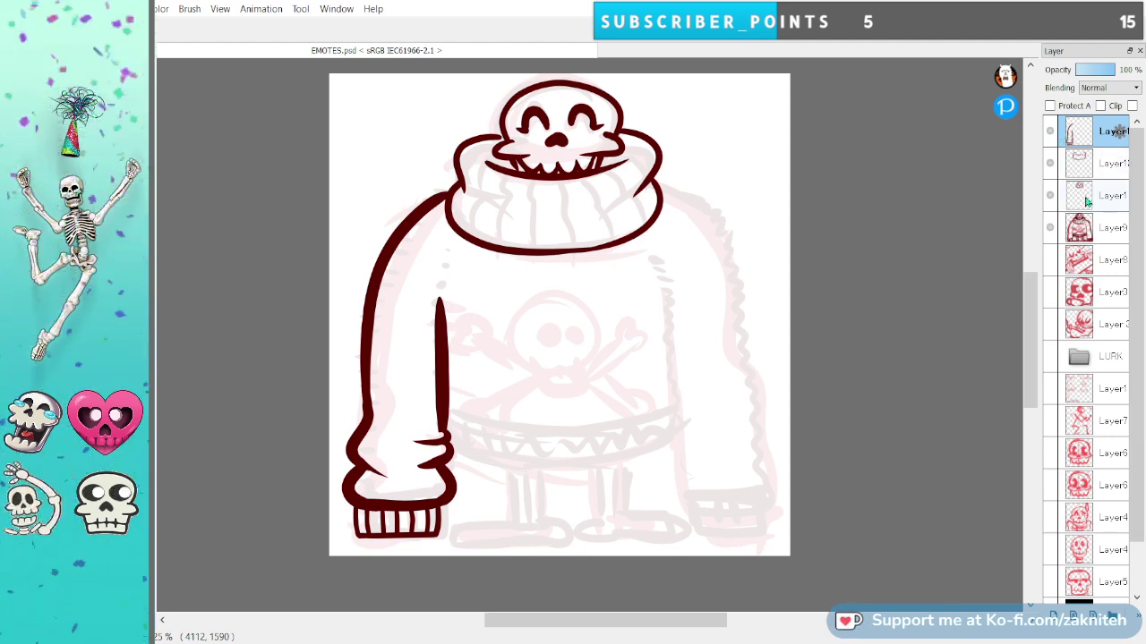
key(ctrl+j)
key(ctrl+t)
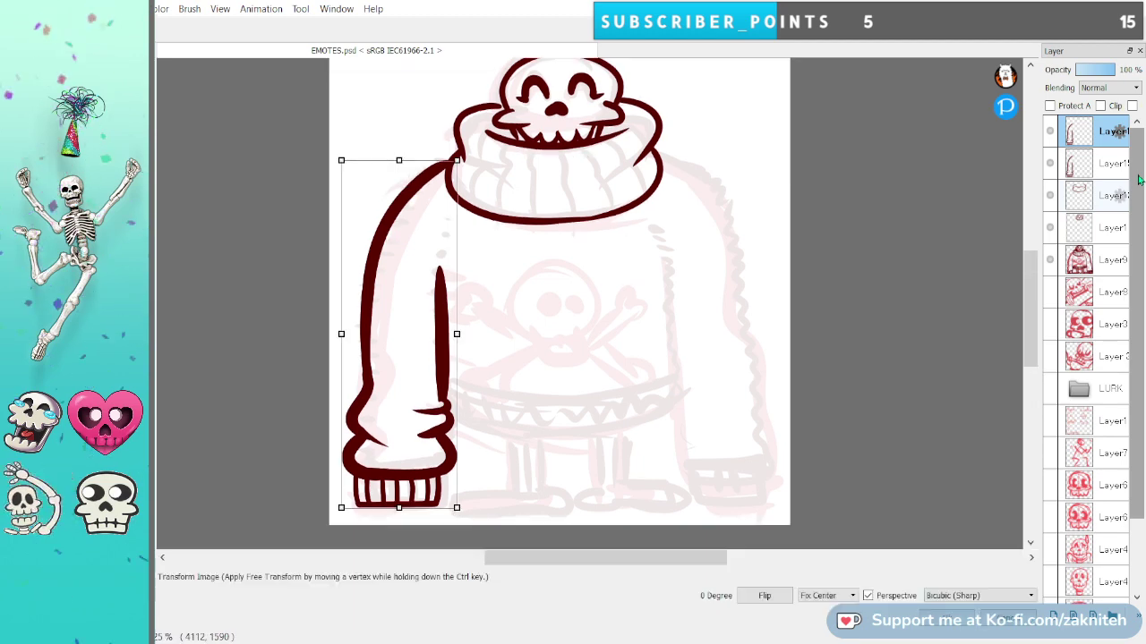
click(764, 595)
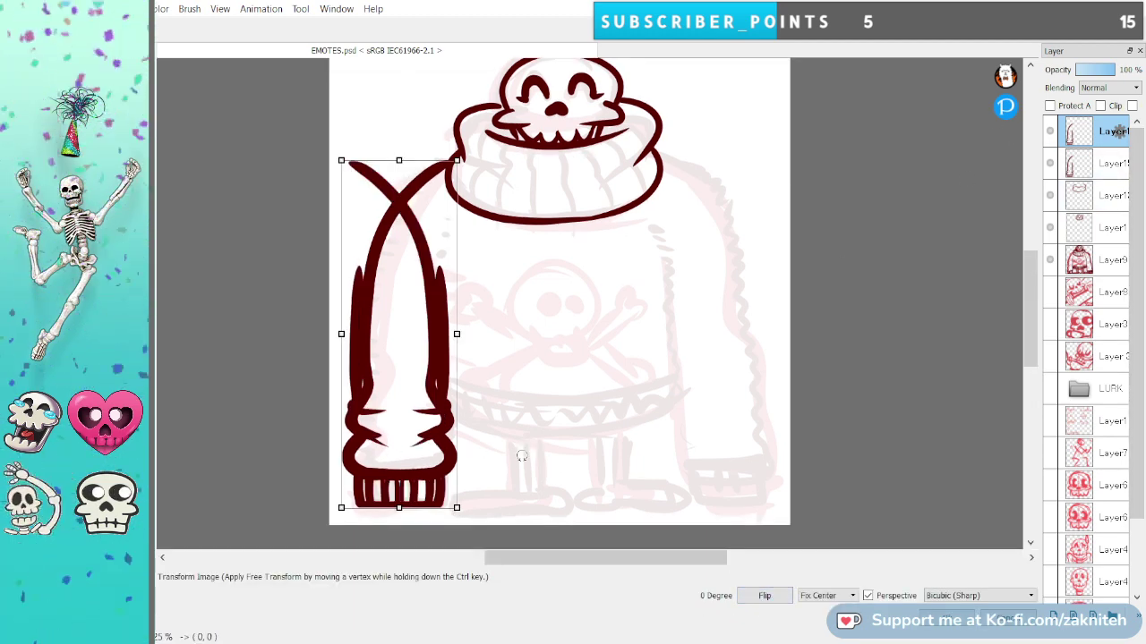
key(Escape)
drag(427, 420, 672, 423)
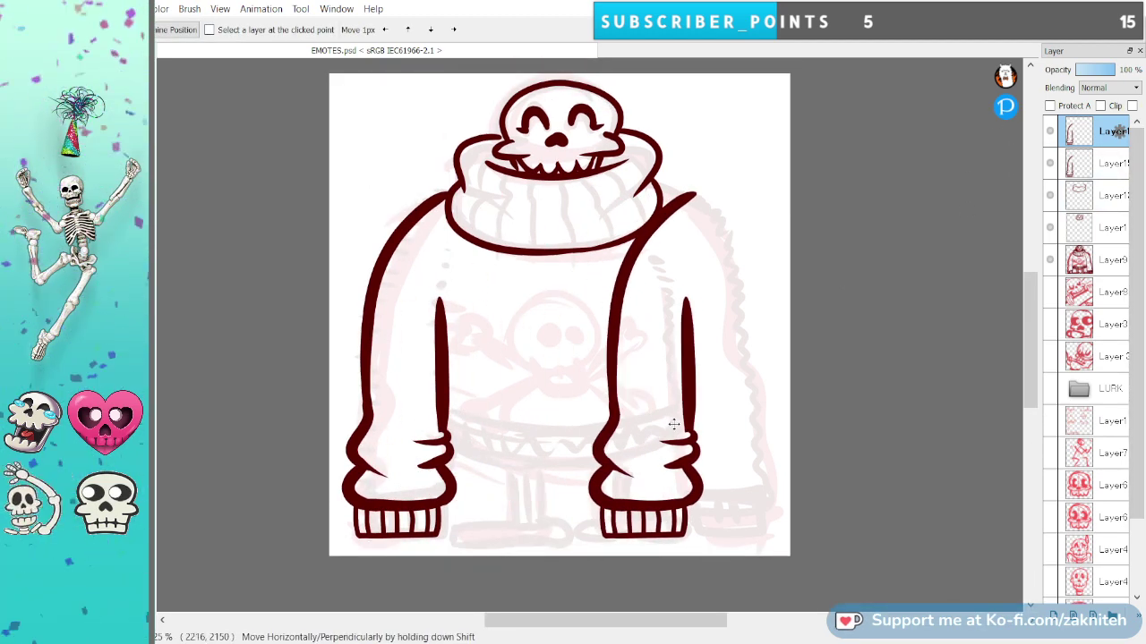
Flip the sleeve copy horizontally and position it so its shoulder line meets the collar's right edge.
key(ctrl+t)
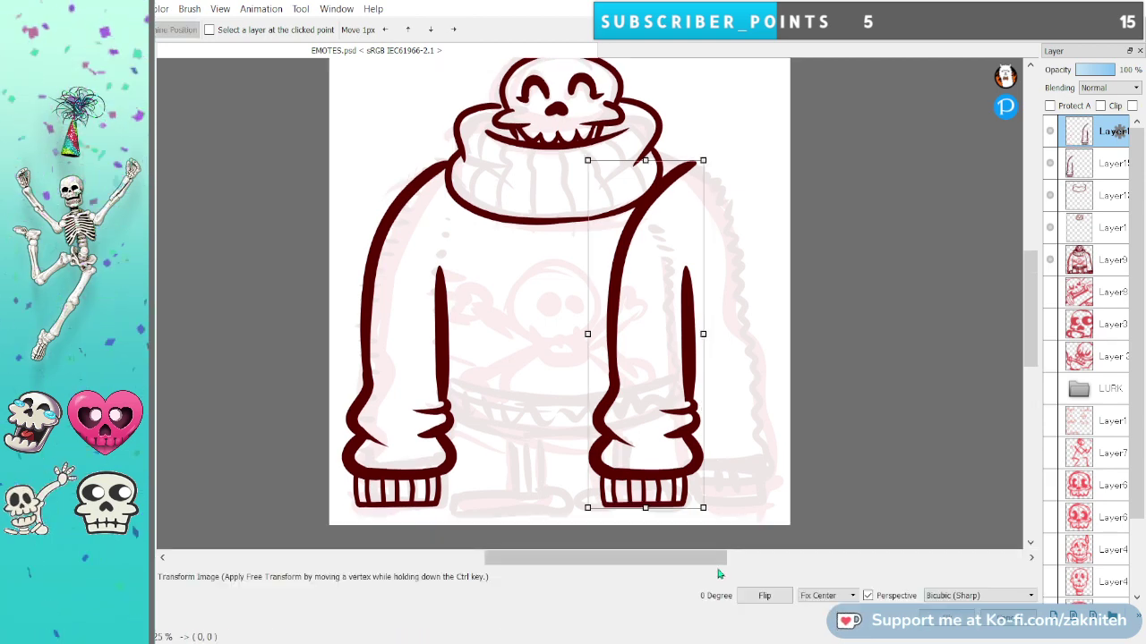
click(766, 595)
key(Return)
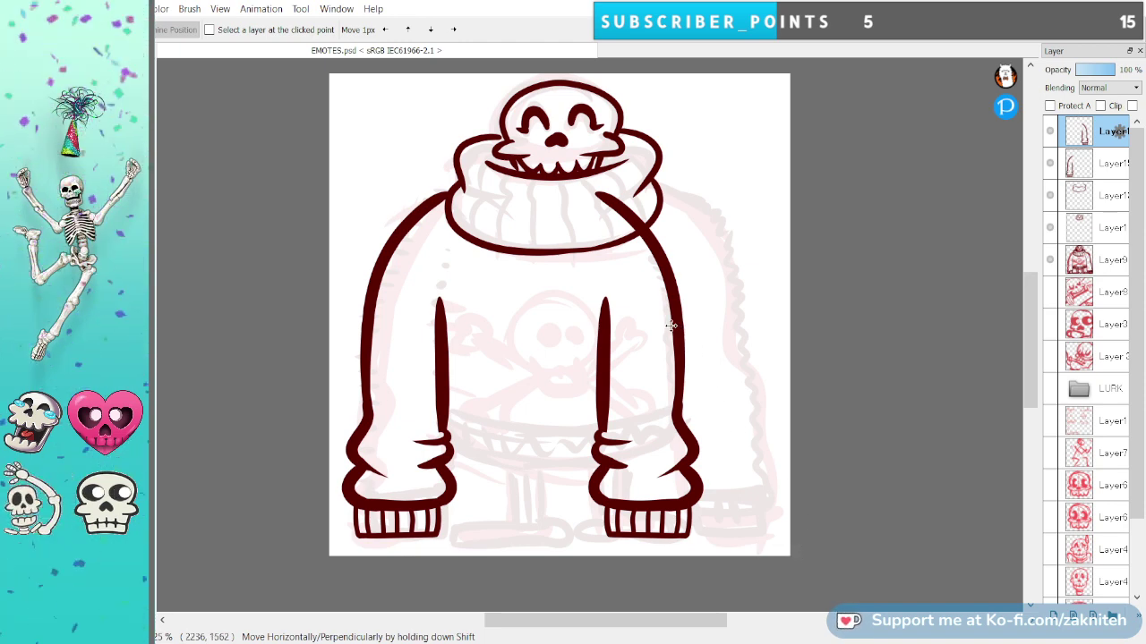
drag(669, 333, 733, 331)
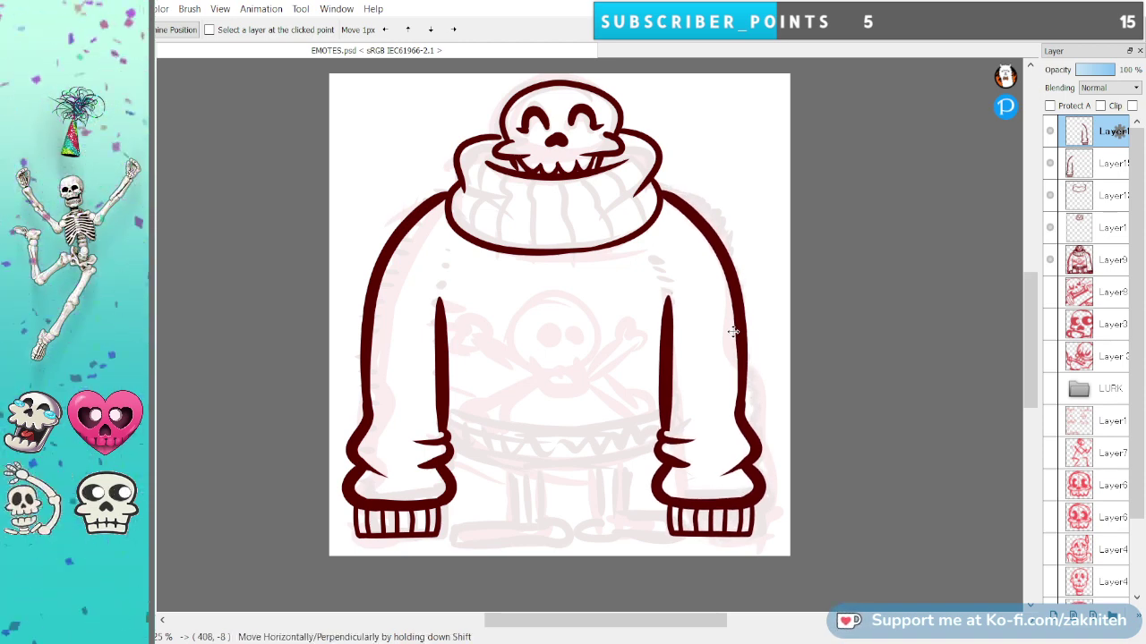
drag(732, 331, 732, 333)
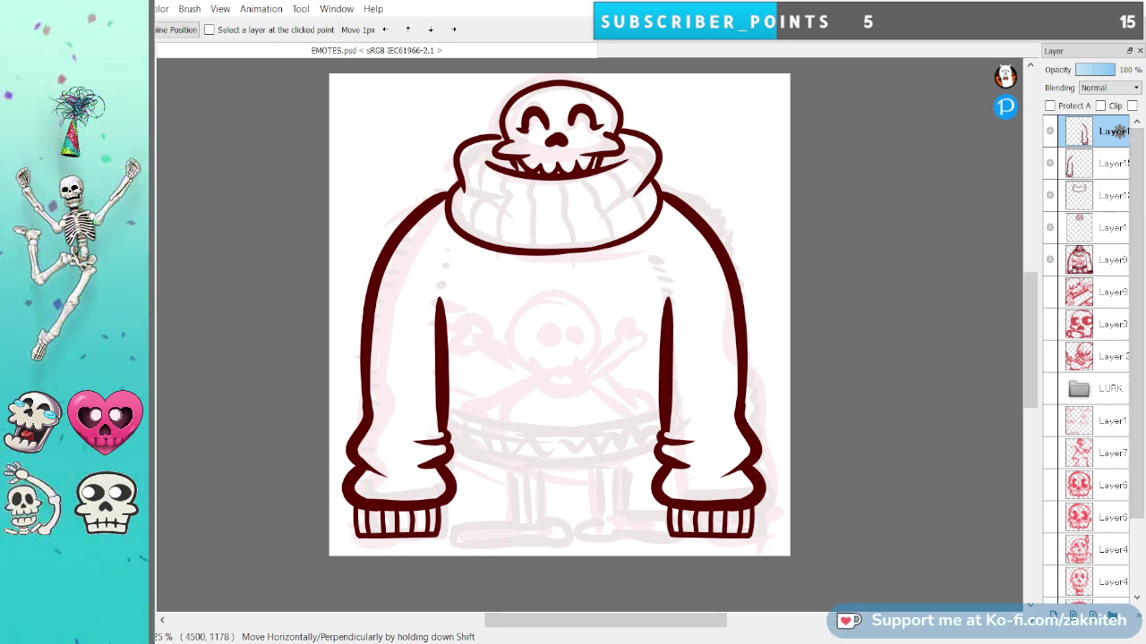
Shift the skull and collar layers together slightly left to centre them between the two sleeves.
ctrl+click(1107, 167)
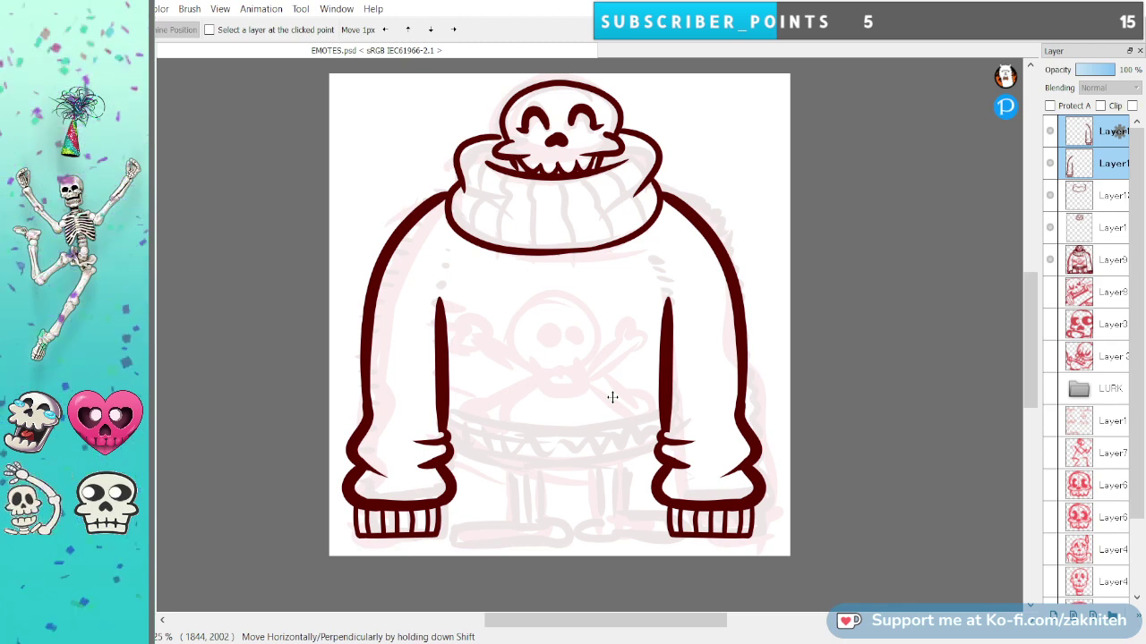
click(1090, 197)
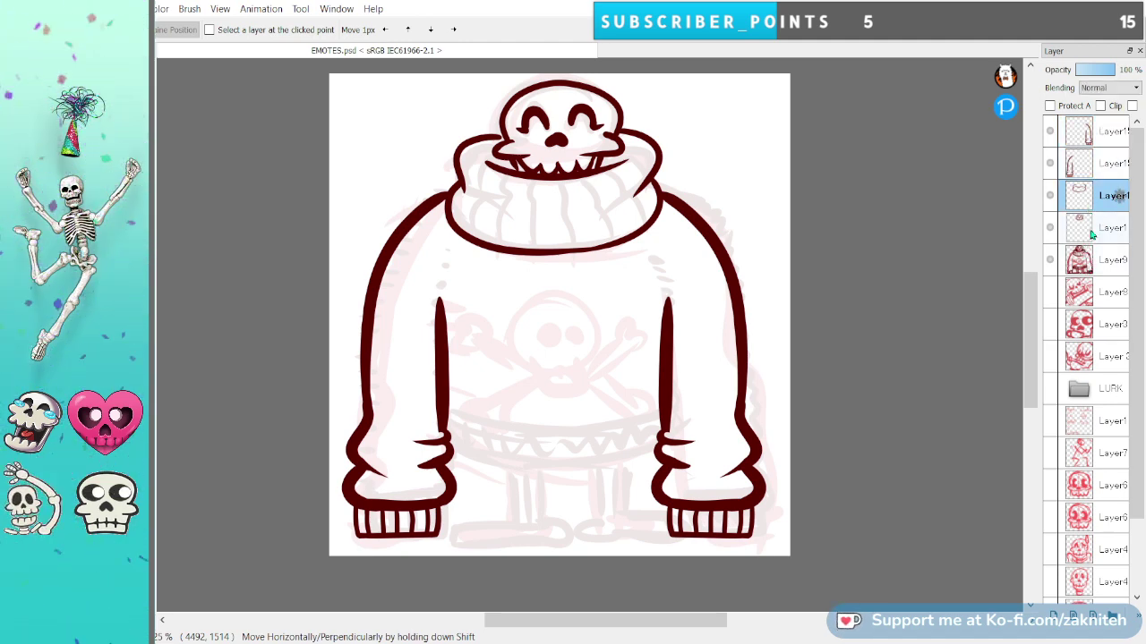
ctrl+click(1091, 224)
drag(561, 194, 582, 202)
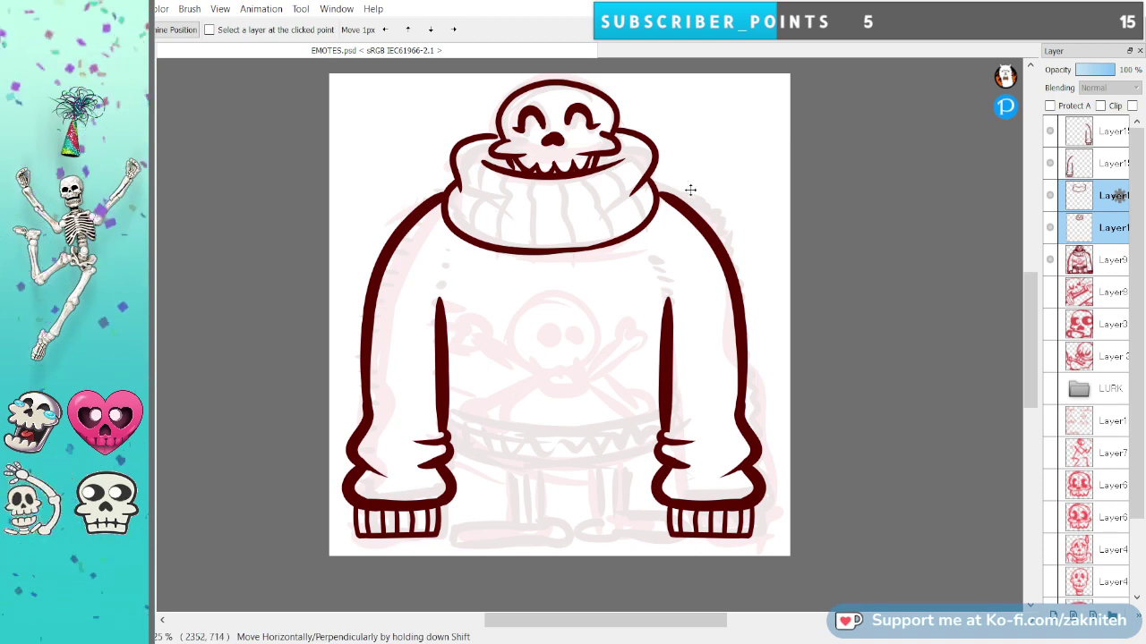
Extend the right sleeve's shoulder line on its own layer so it joins the collar outline smoothly.
scroll(688, 189, up, 3)
click(1095, 136)
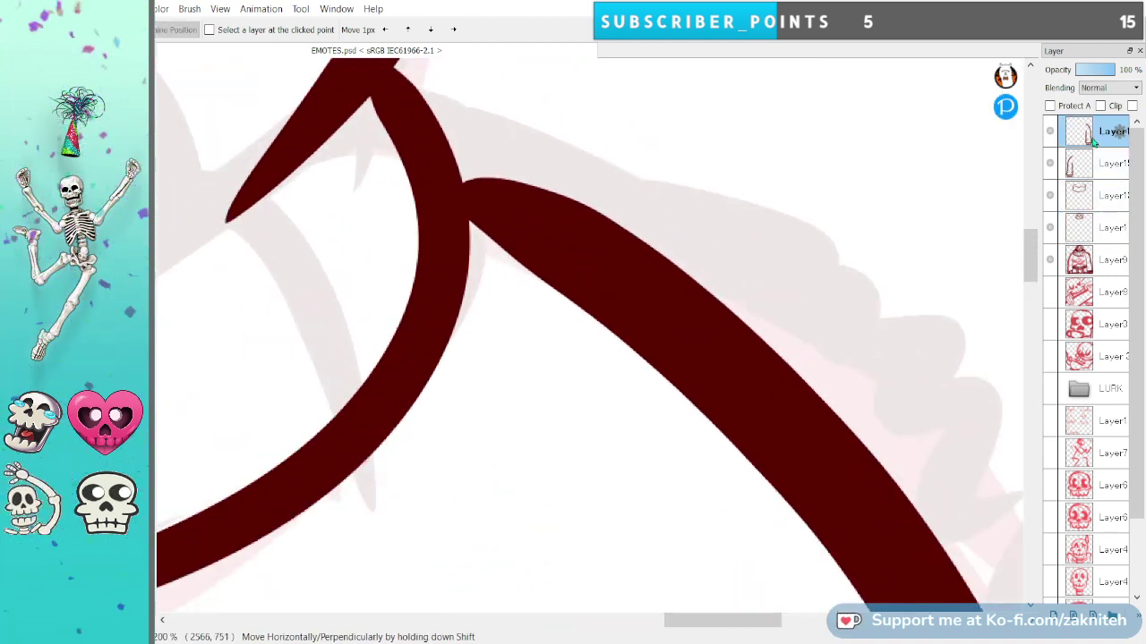
key(b)
drag(496, 184, 578, 227)
Build up the left sleeve's shoulder line on its own layer where it meets the collar.
key(space)
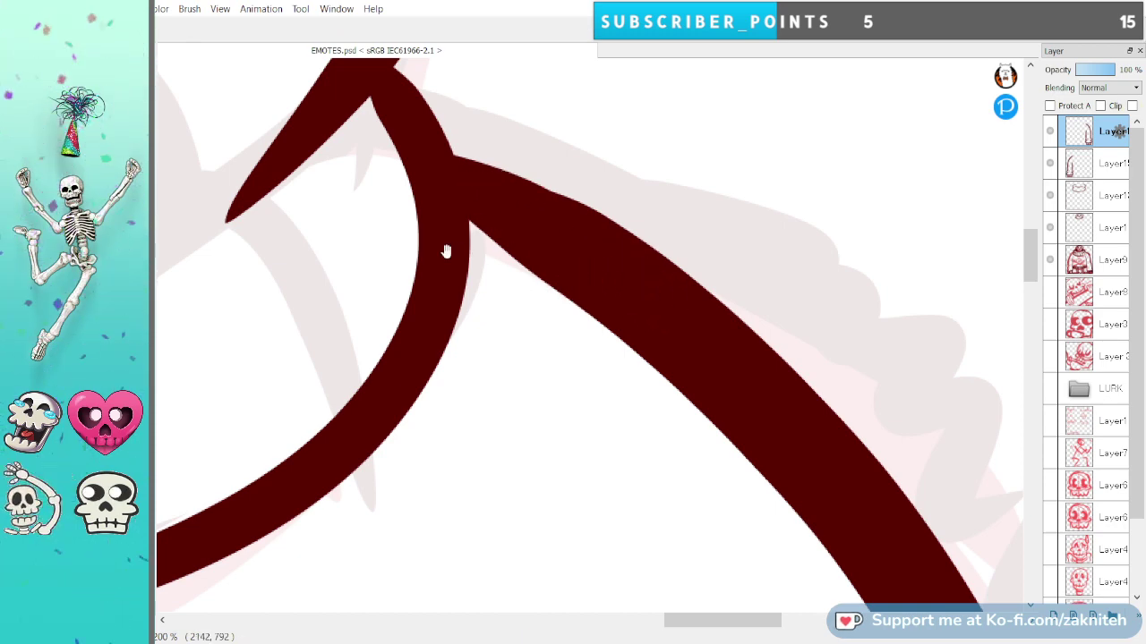
drag(296, 206, 762, 251)
drag(204, 299, 744, 215)
mouse_move(324, 308)
mouse_down()
mouse_move(905, 216)
mouse_move(724, 396)
mouse_up()
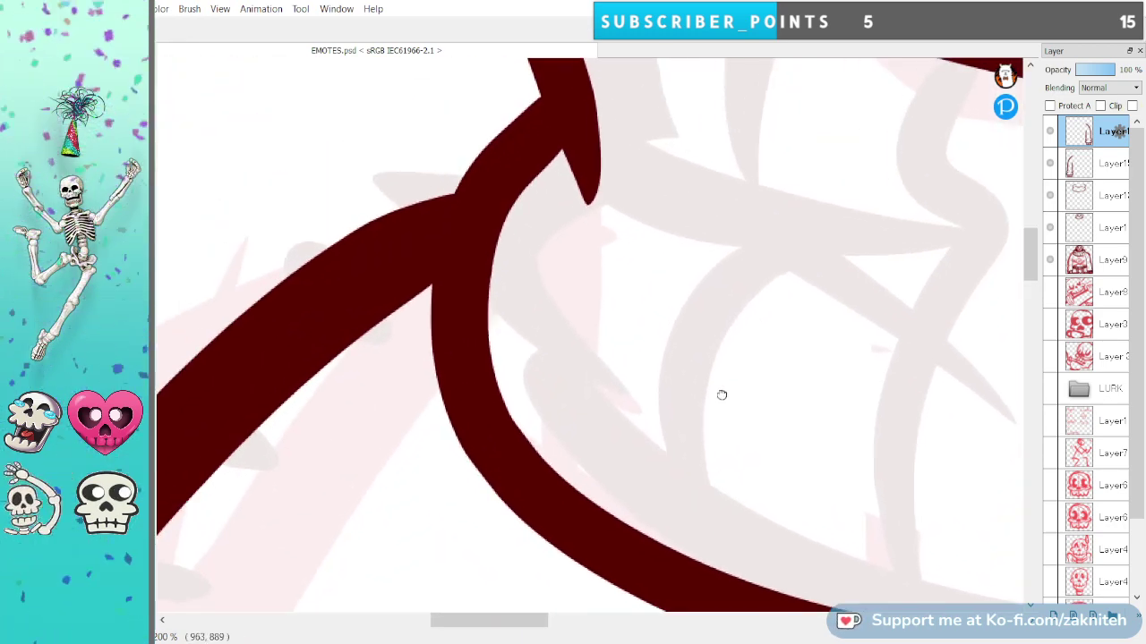
click(1070, 179)
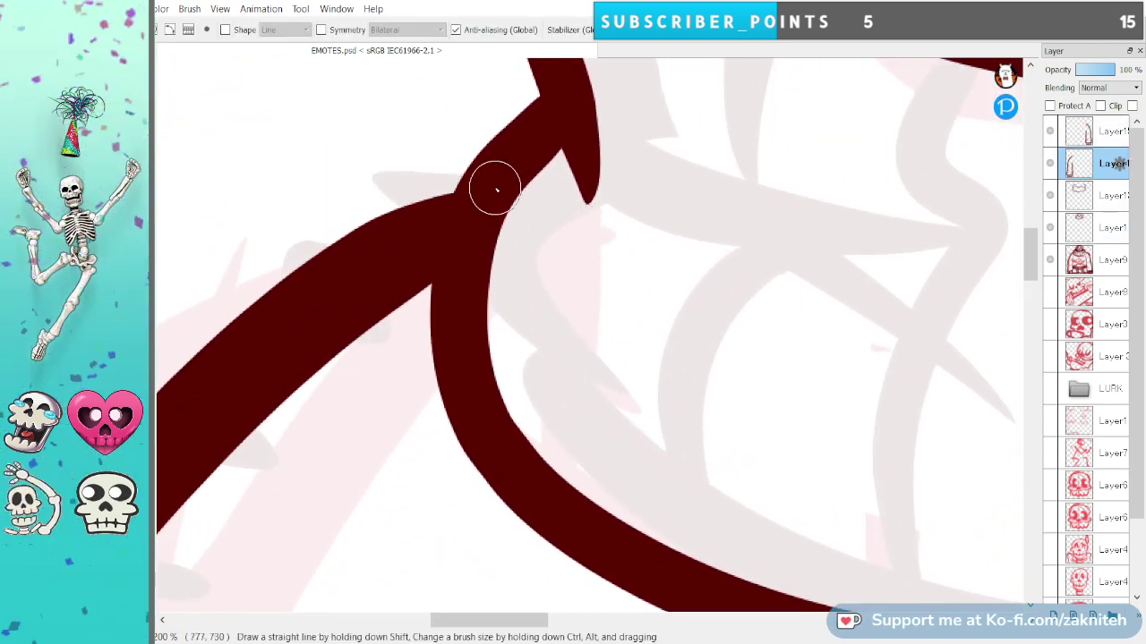
drag(516, 158, 294, 310)
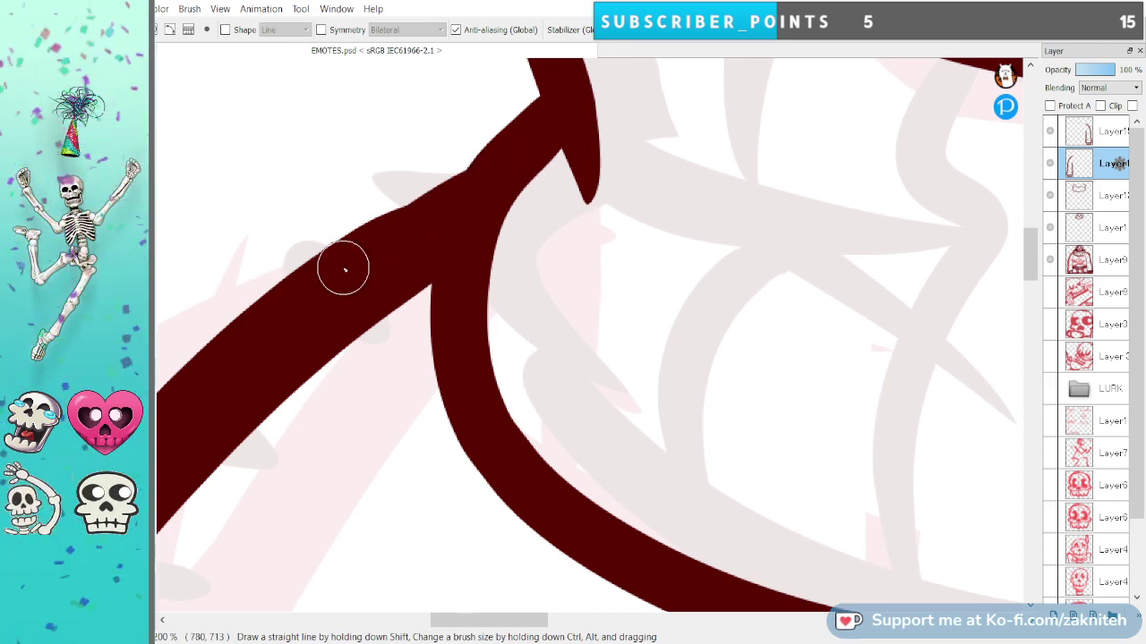
Merge the two sleeve layers into one and add a new empty layer above it.
scroll(623, 513, up, 1)
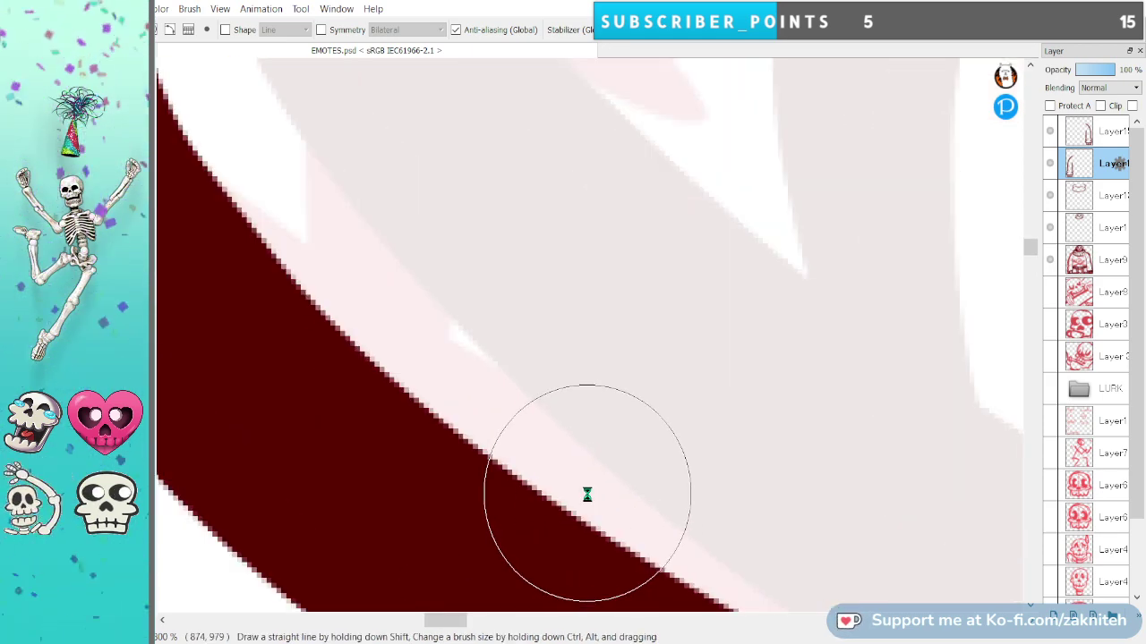
scroll(588, 499, down, 6)
mouse_move(600, 601)
mouse_down()
mouse_move(550, 448)
mouse_move(512, 398)
mouse_up()
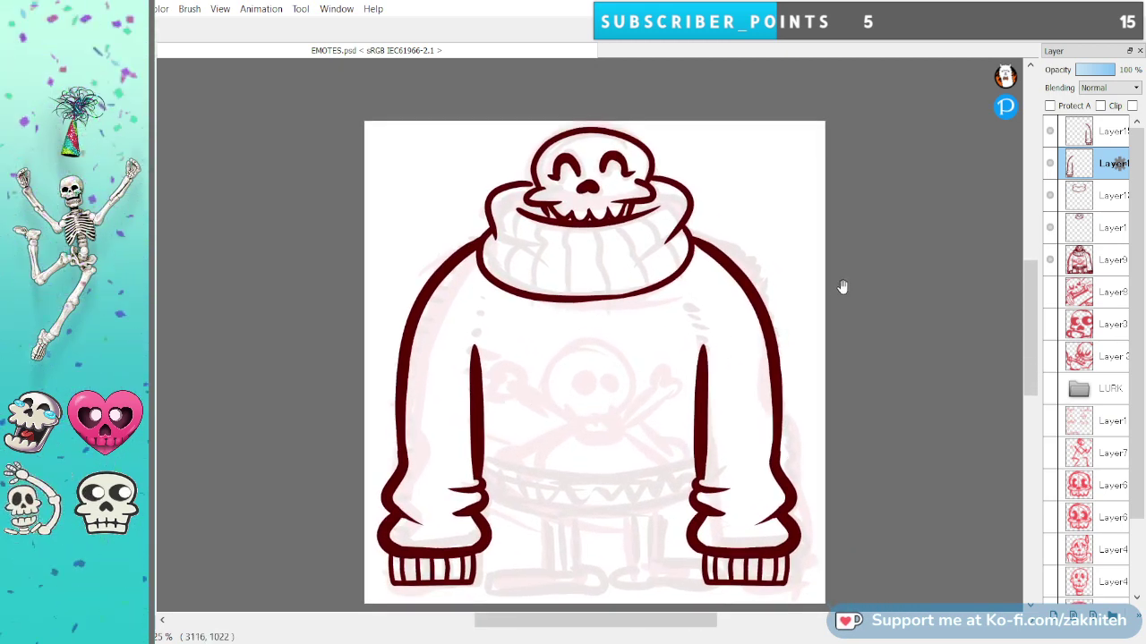
click(1095, 141)
key(ctrl+e)
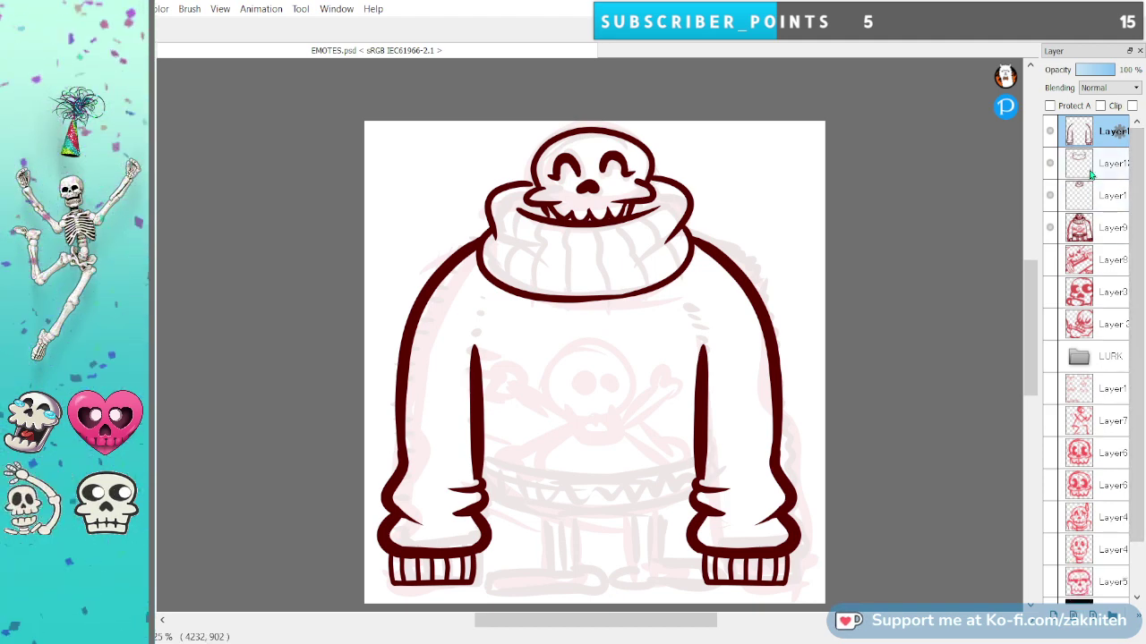
click(1053, 615)
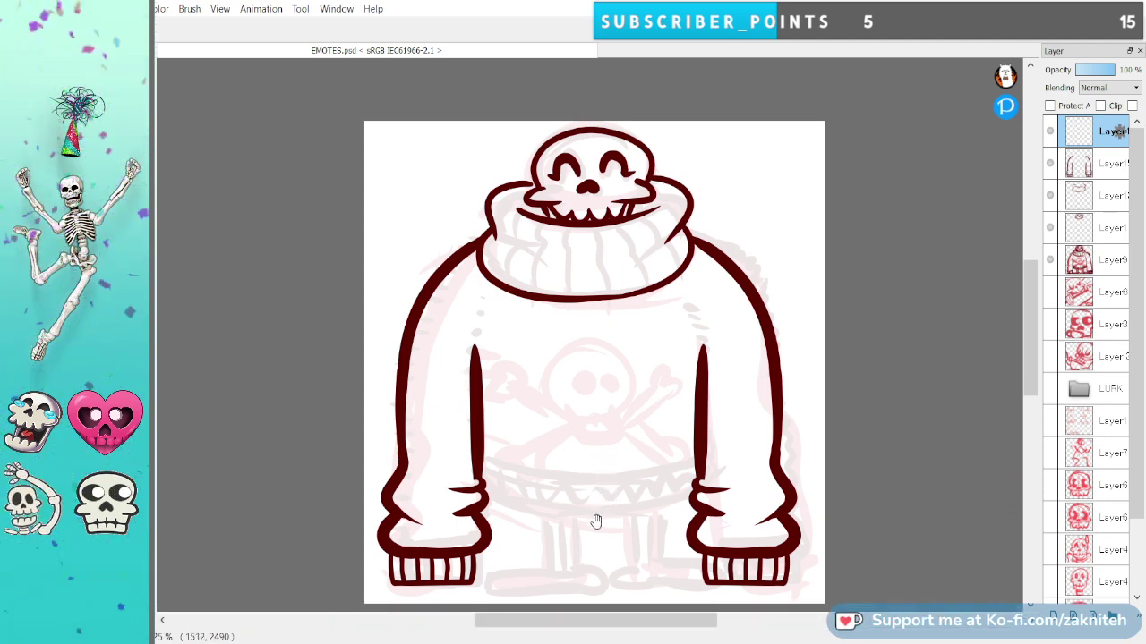
Brush a tapered, slightly curved diagonal stroke across the skull emblem on the sweater's chest.
scroll(596, 522, down, 2)
scroll(596, 523, up, 2)
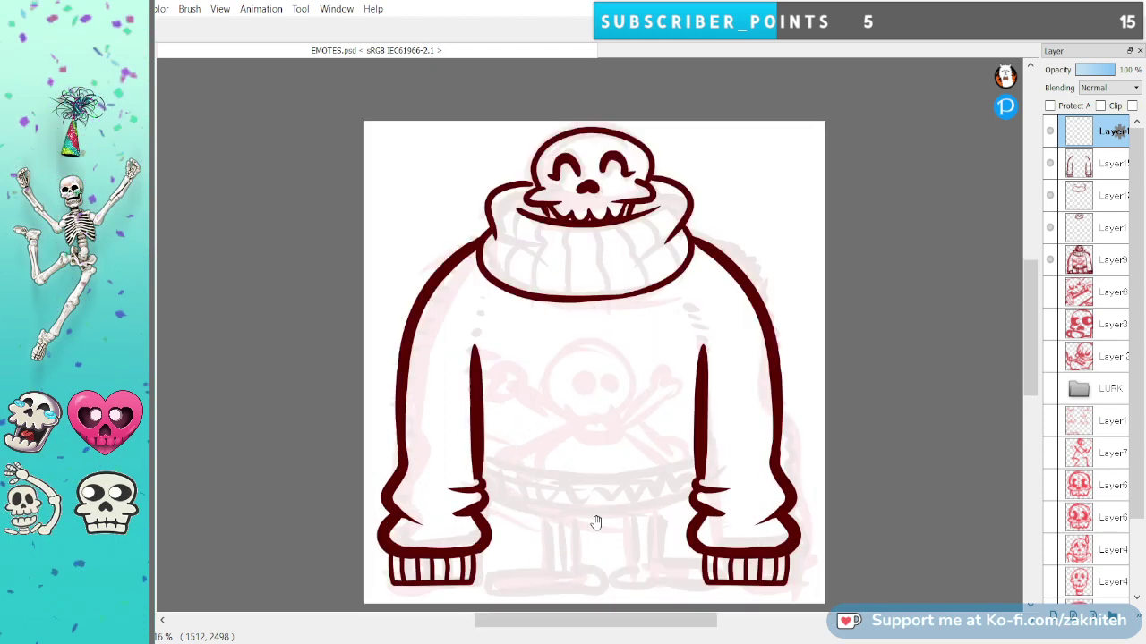
scroll(595, 523, up, 2)
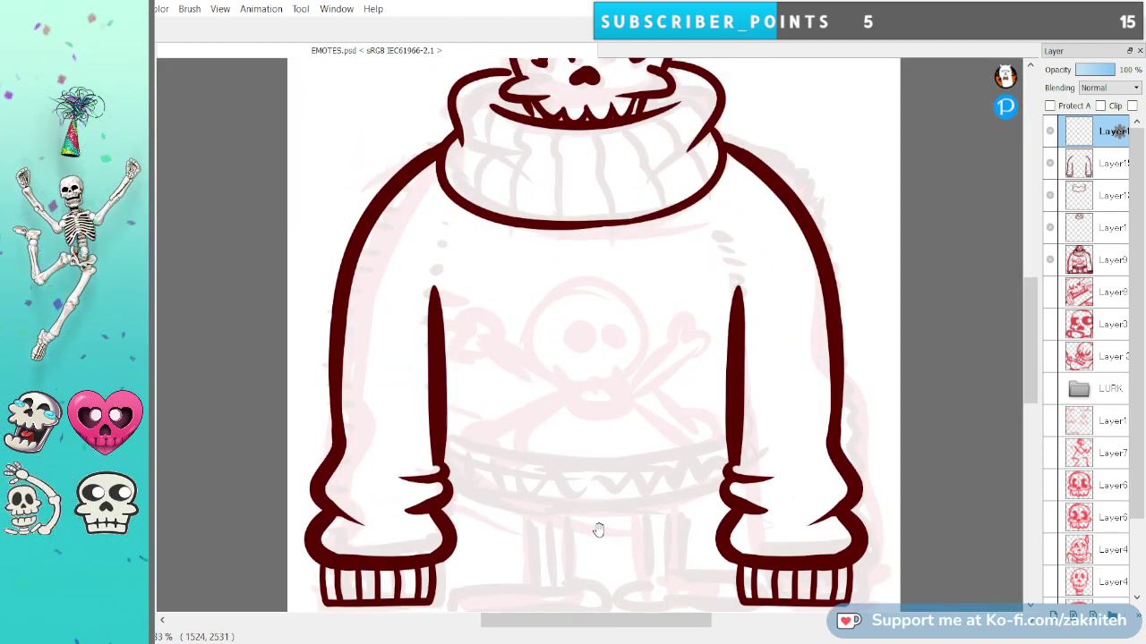
key(b)
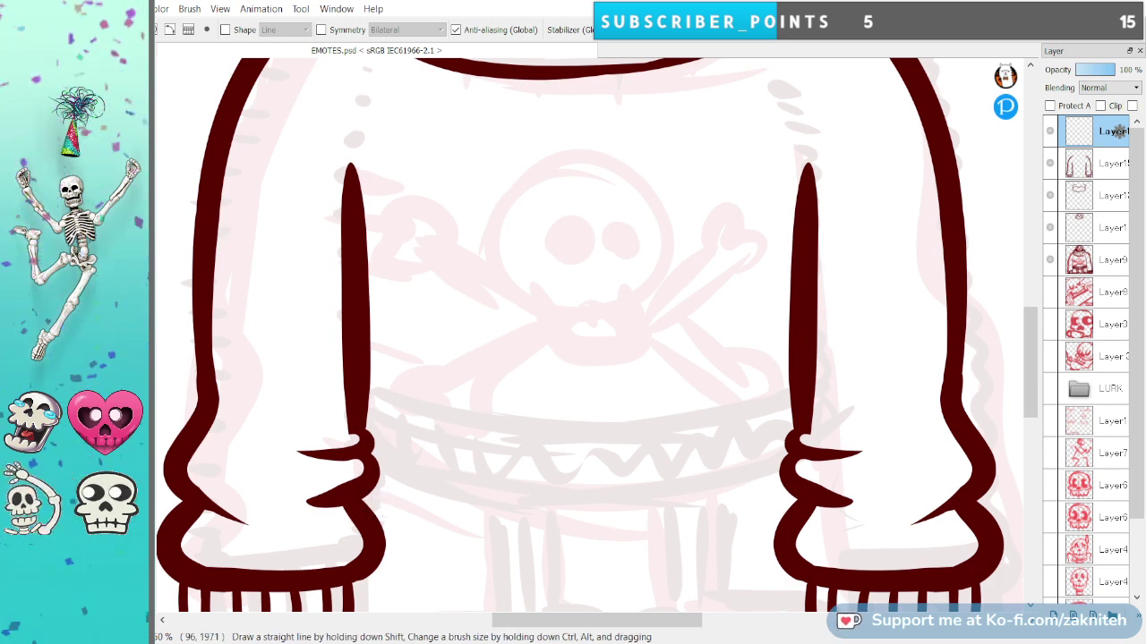
drag(405, 228, 691, 315)
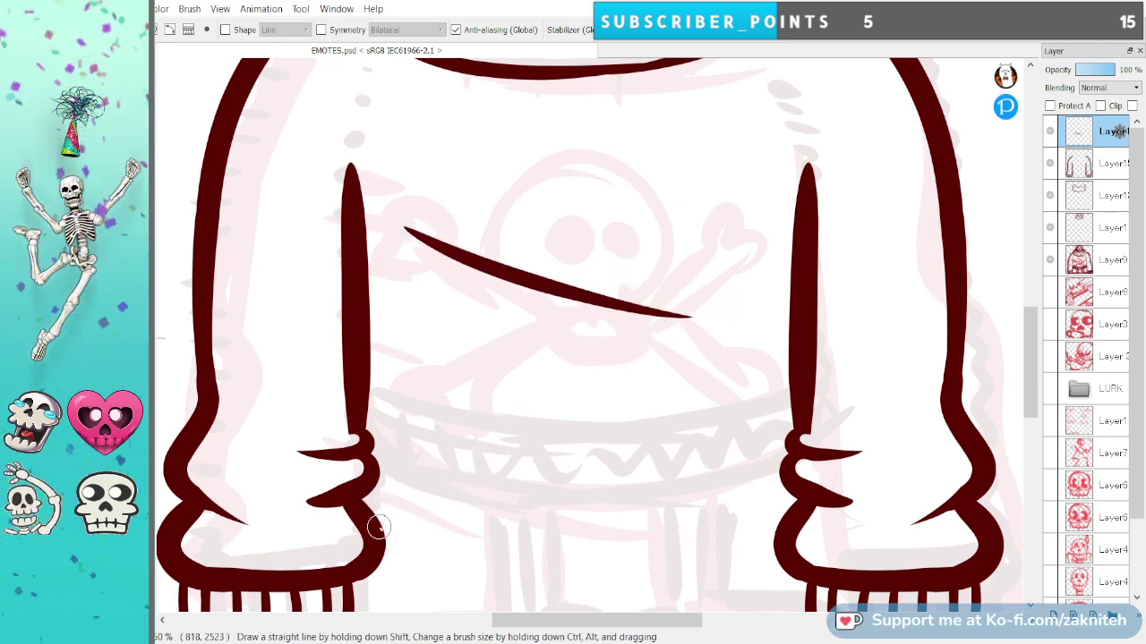
Try drawing the sweater's curved bottom edge from the left cuff to the right cuff.
mouse_move(369, 526)
mouse_down()
mouse_move(612, 536)
mouse_move(841, 503)
mouse_up()
key(ctrl+z)
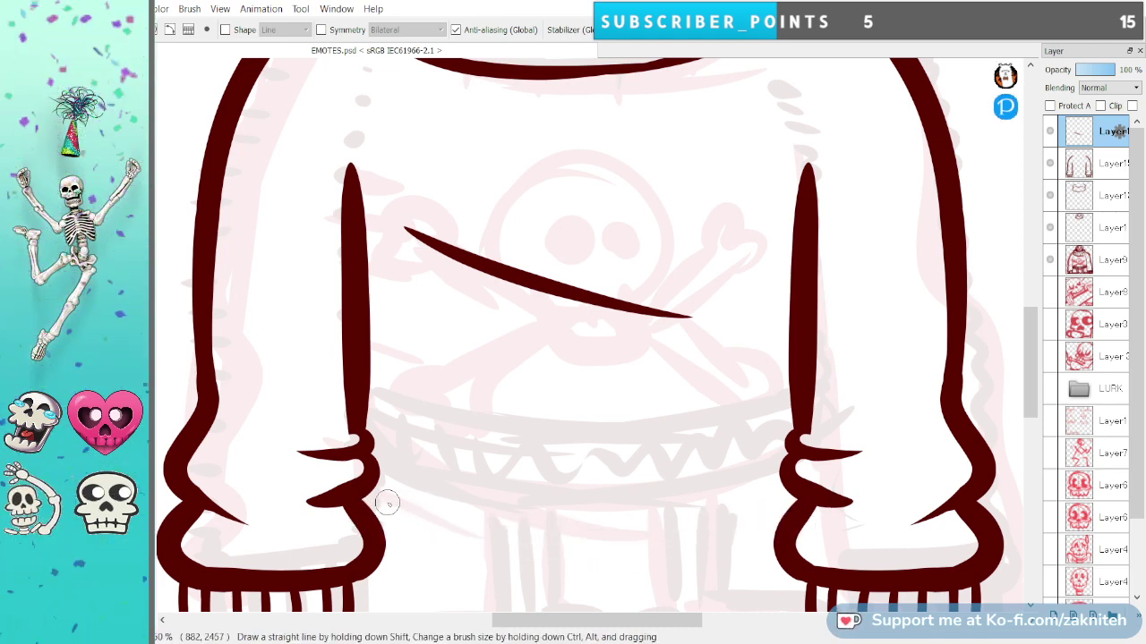
drag(365, 485, 438, 507)
shift+click(848, 486)
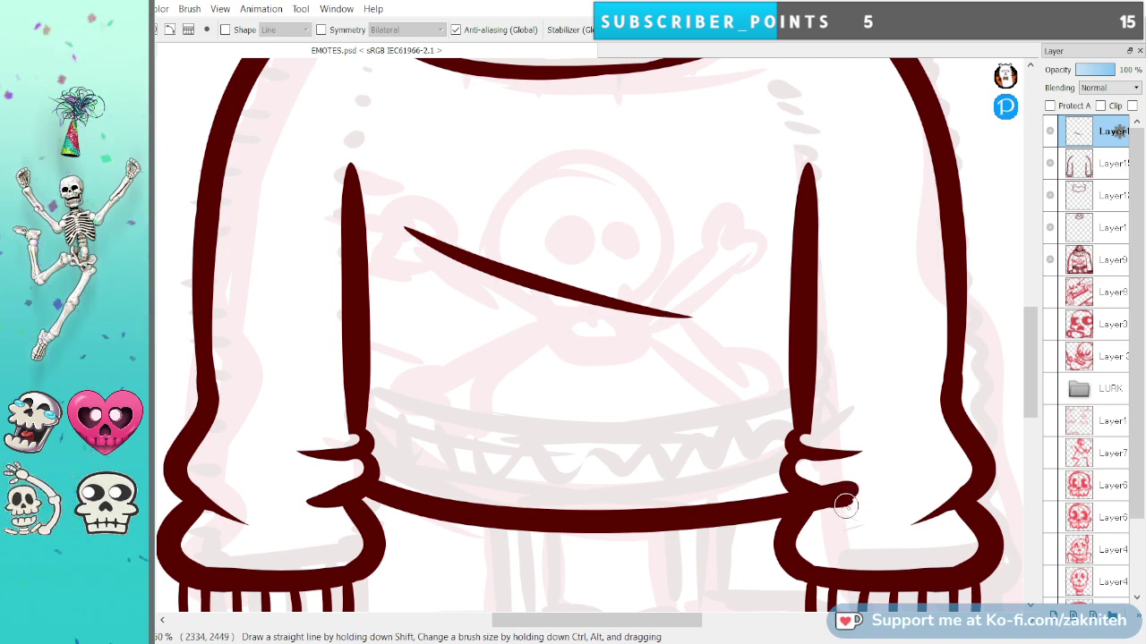
key(ctrl+z)
key(ctrl+z)
Draw the sweater's curved hem across both cuffs and shift it 130 px left and 32 px up between the sleeves.
mouse_move(303, 468)
mouse_down()
mouse_move(896, 486)
mouse_move(963, 454)
mouse_up()
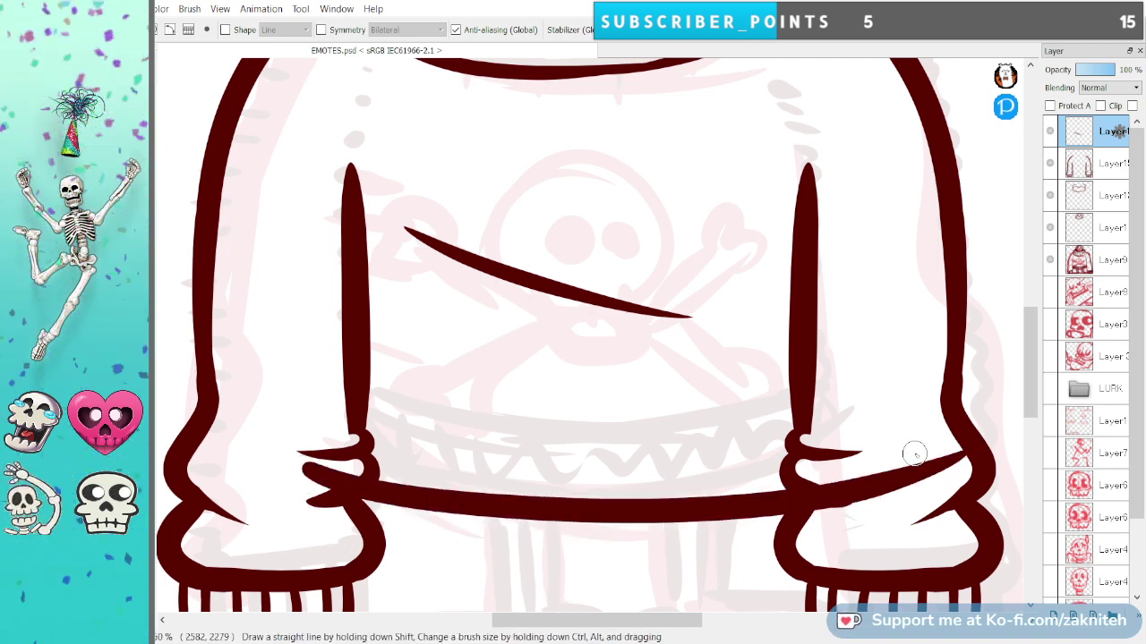
key(ctrl+t)
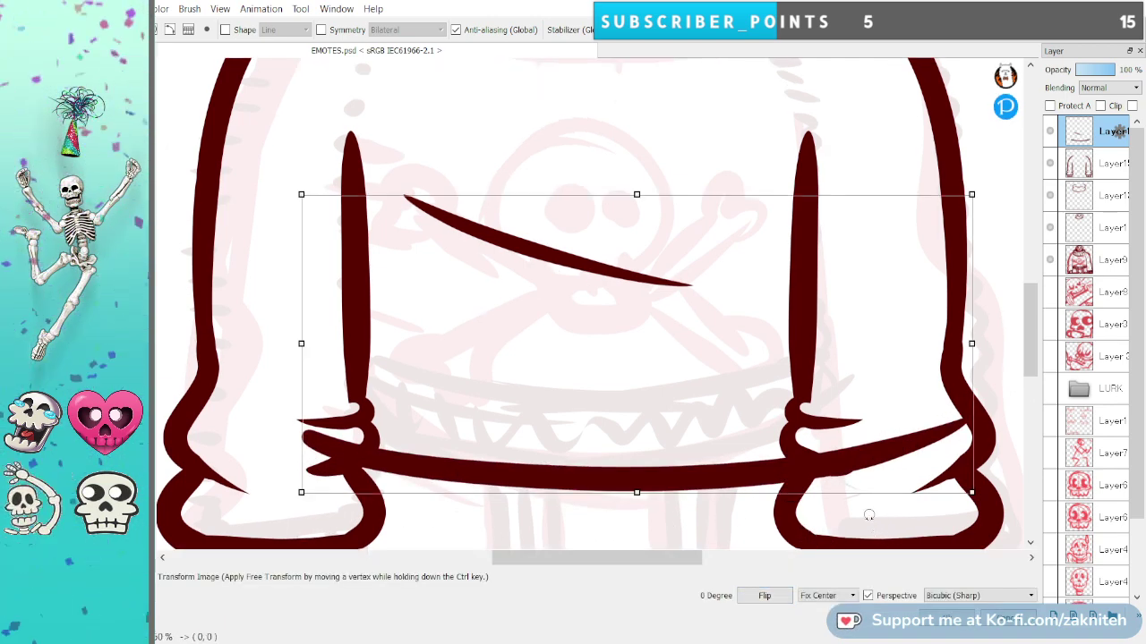
key(Escape)
key(m)
mouse_move(882, 546)
mouse_down()
mouse_move(972, 500)
mouse_move(742, 428)
mouse_move(264, 452)
mouse_move(880, 544)
mouse_up()
key(ctrl+t)
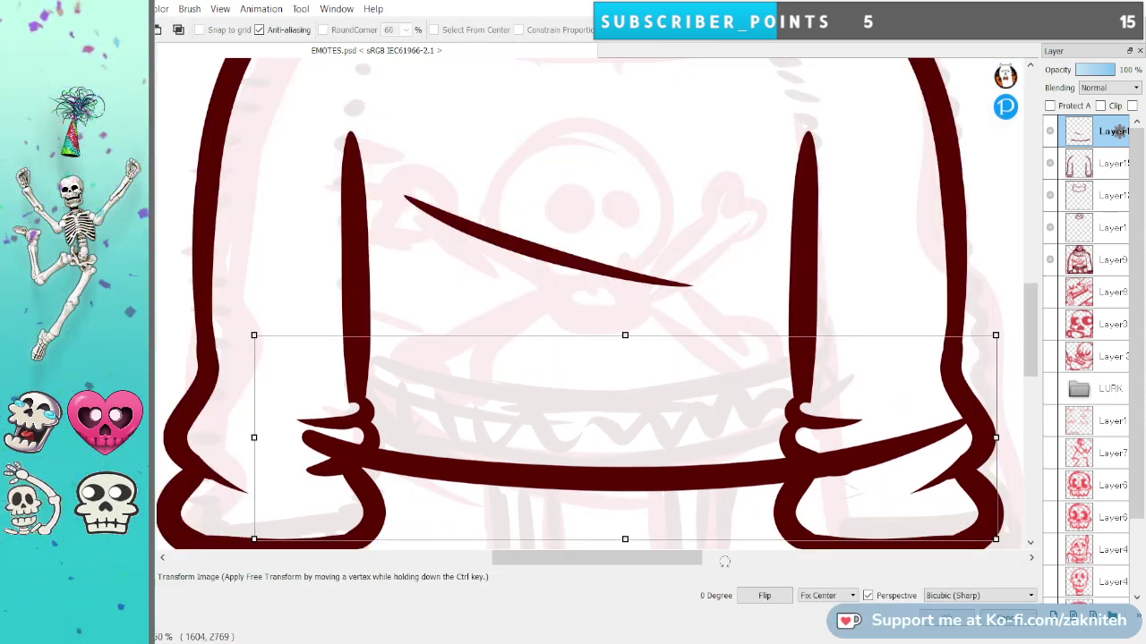
mouse_move(635, 497)
mouse_down()
mouse_move(597, 489)
mouse_move(593, 474)
mouse_up()
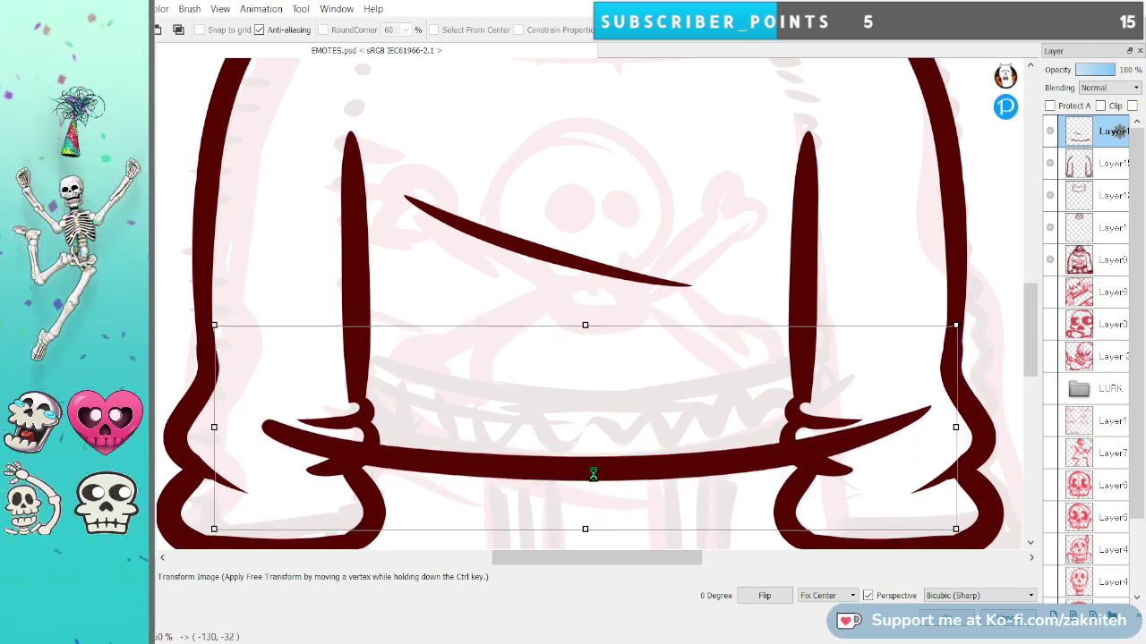
key(Return)
key(ctrl+d)
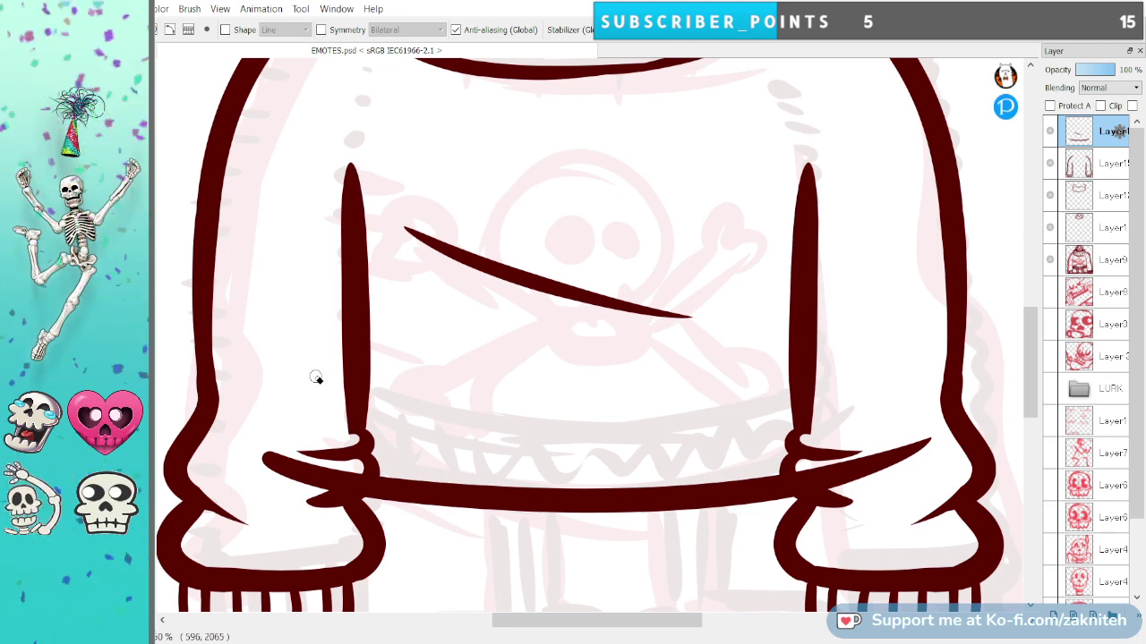
Erase the ends of the hem line that overlap the left and right sleeves, leaving it running only between the cuffs.
key(e)
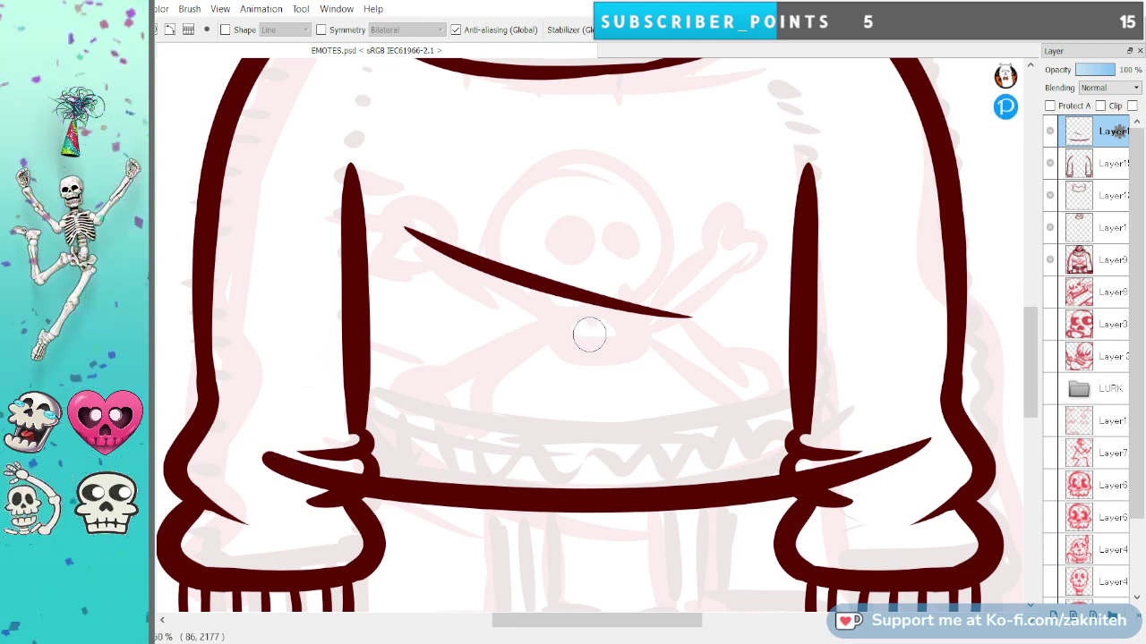
mouse_move(253, 480)
mouse_down()
mouse_move(291, 463)
mouse_move(342, 474)
mouse_move(336, 484)
mouse_up()
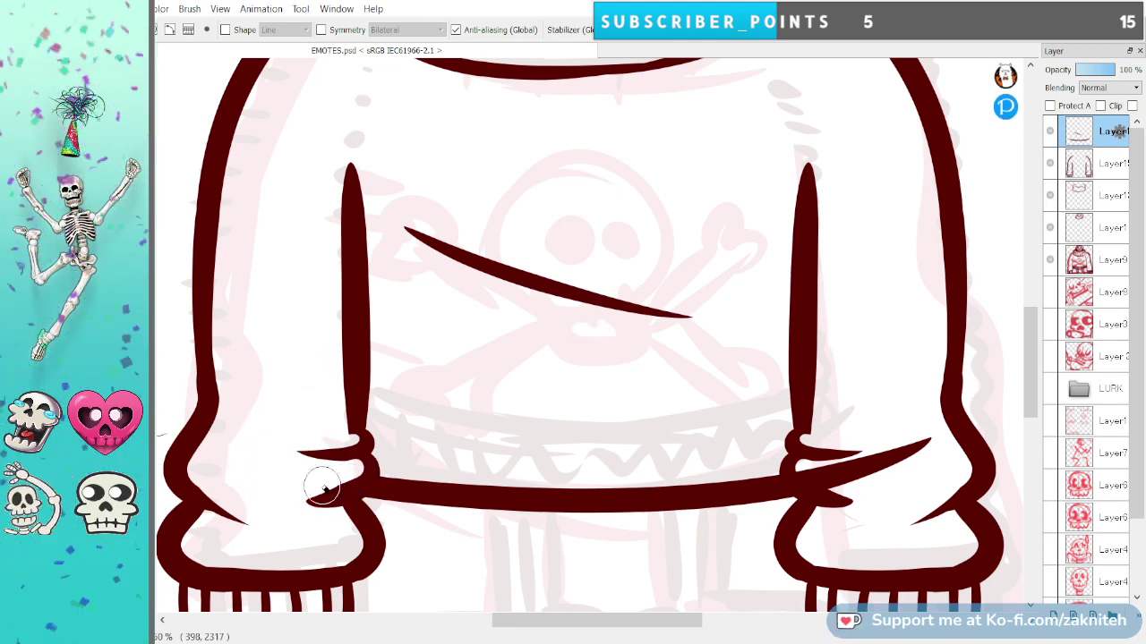
mouse_move(815, 479)
mouse_down()
mouse_move(810, 470)
mouse_move(921, 453)
mouse_move(944, 430)
mouse_up()
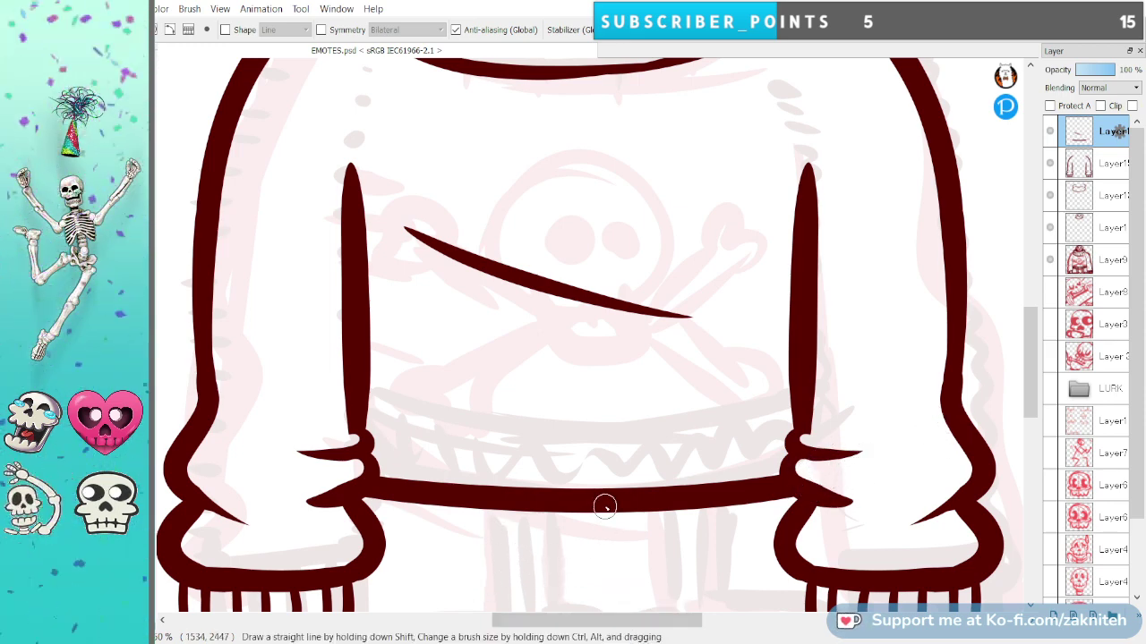
scroll(616, 524, up, 1)
scroll(614, 528, down, 3)
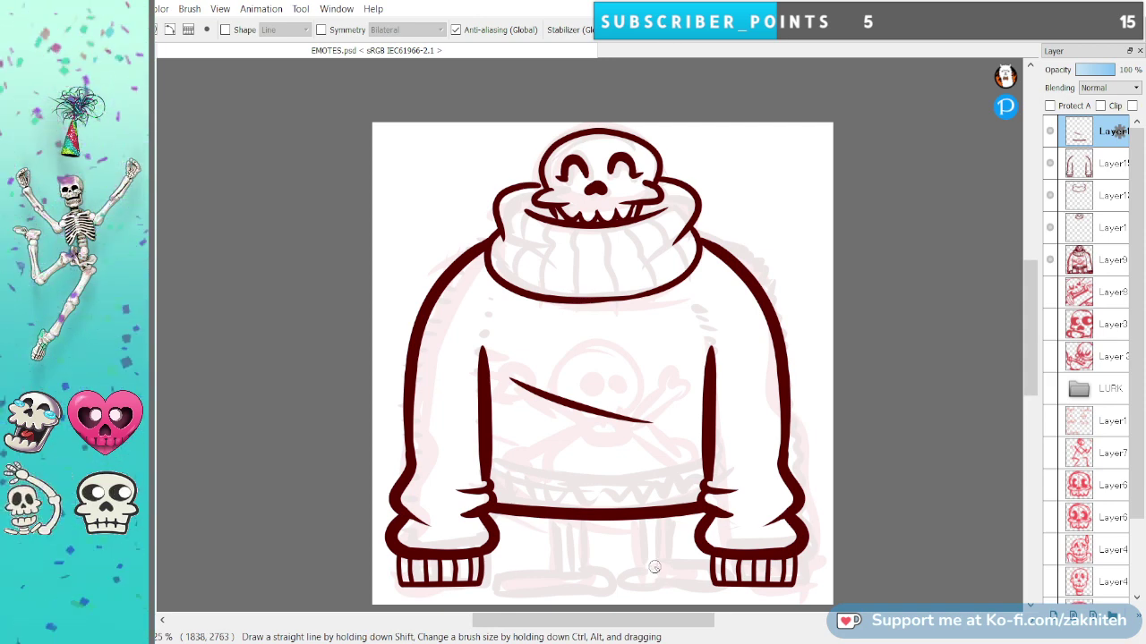
On the skull's line-art layer, try inking a vertical leg line from the sweater's hem down to the left foot.
drag(1028, 309, 1035, 355)
scroll(721, 408, down, 1)
scroll(657, 426, up, 1)
scroll(657, 426, up, 1)
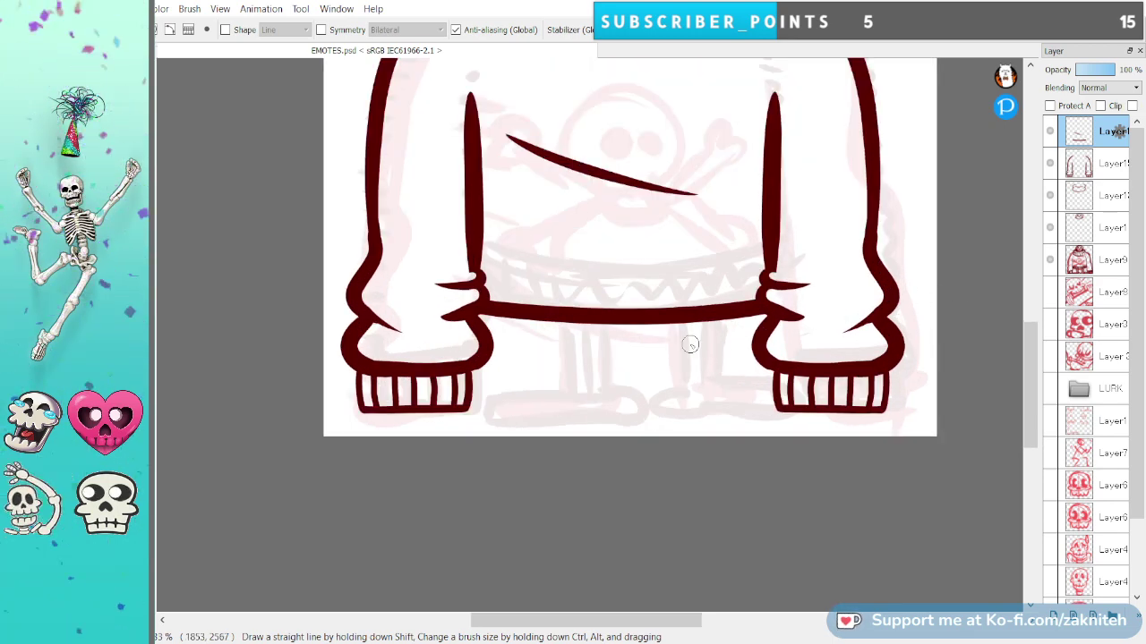
scroll(689, 344, up, 2)
click(1101, 230)
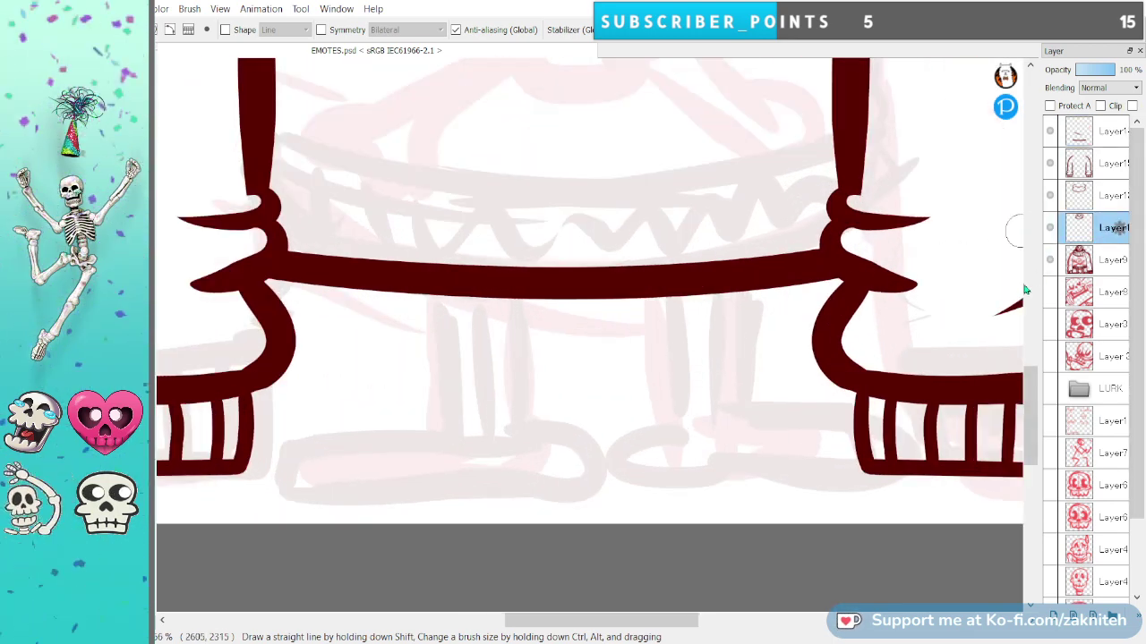
key(space)
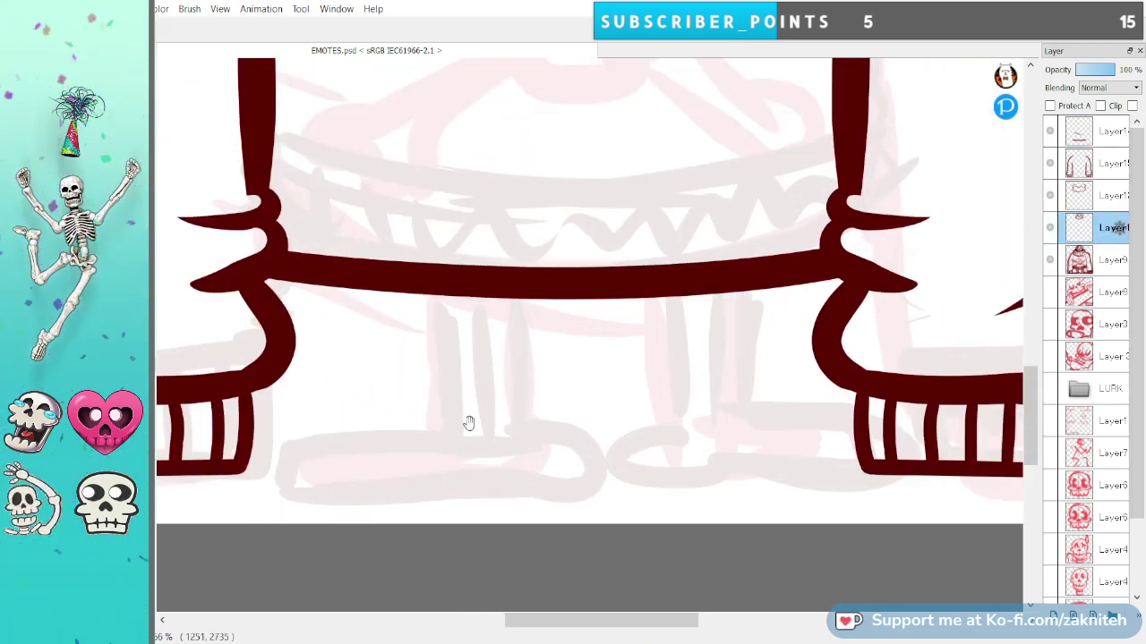
drag(466, 410, 639, 361)
key(space)
drag(719, 394, 629, 399)
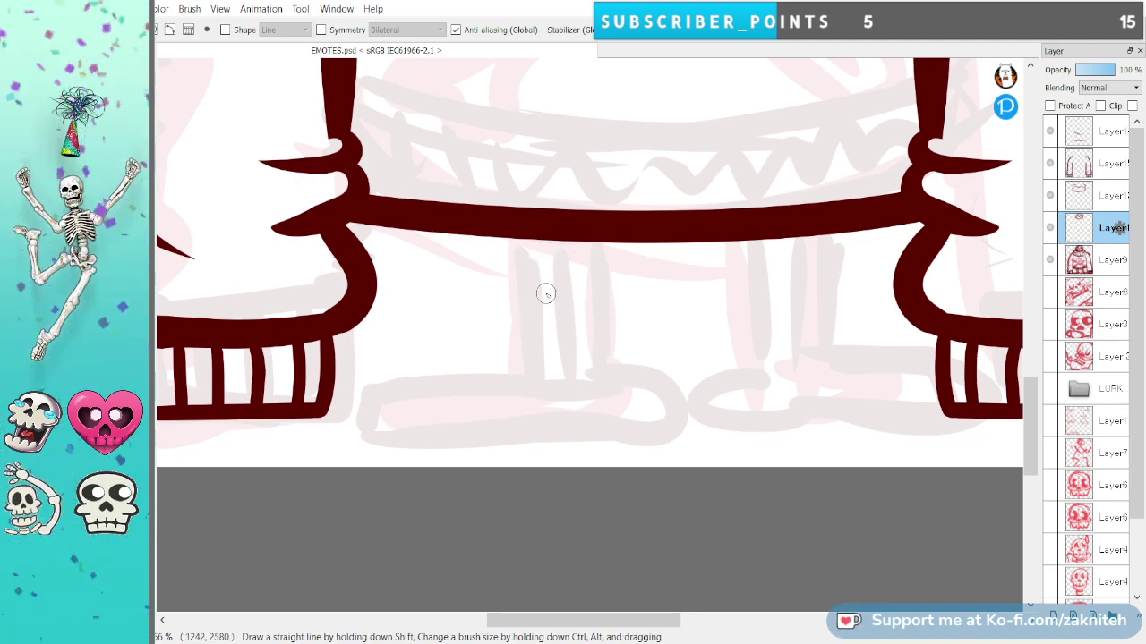
drag(542, 243, 552, 383)
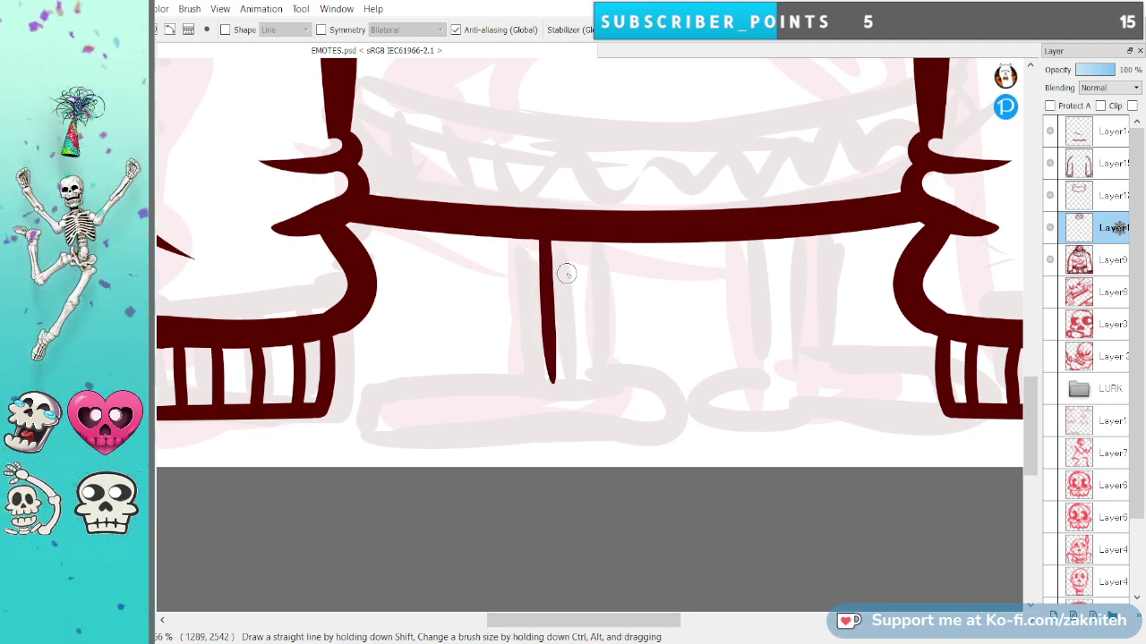
key(ctrl+z)
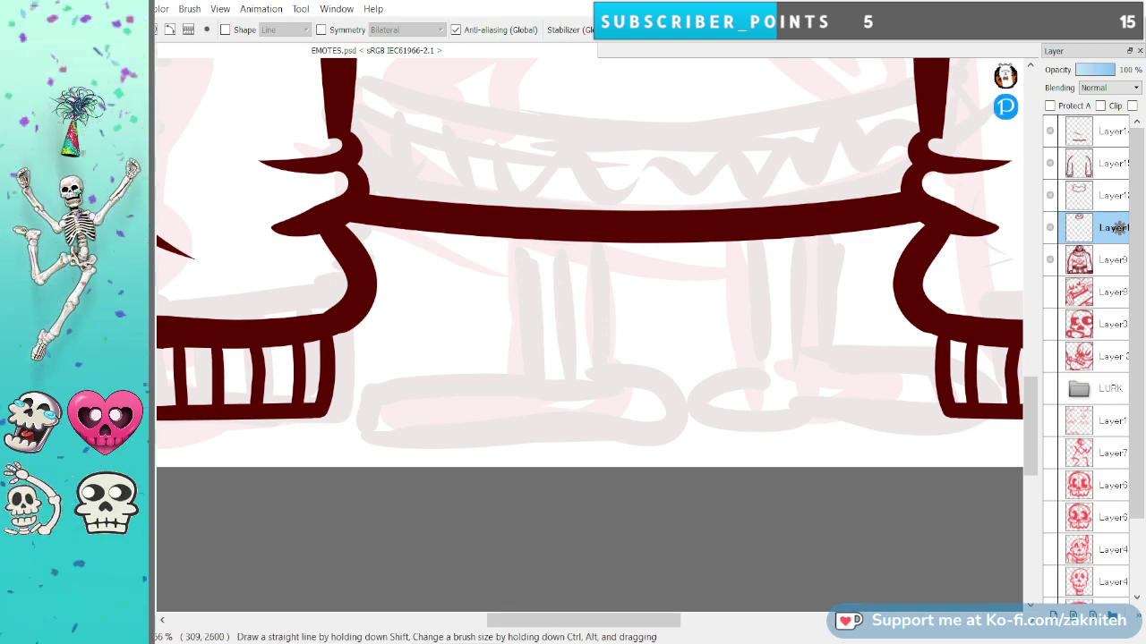
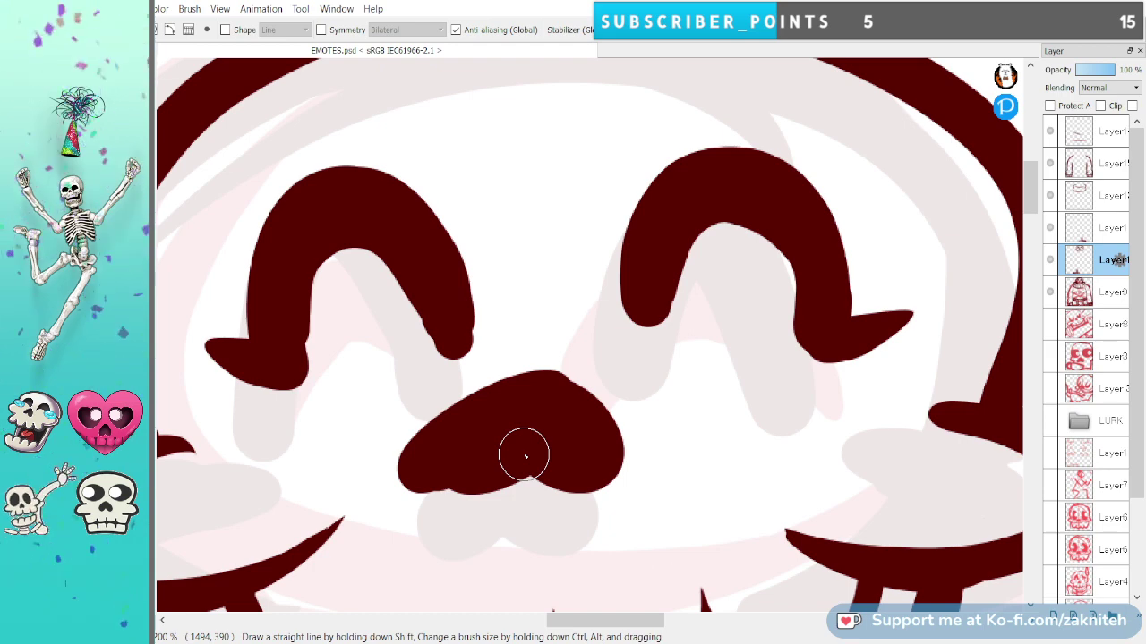
Undo the last nose stroke and reshape the skull's nose into a wider, evenly rounded upside-down heart with eraser and brush.
key(ctrl+z)
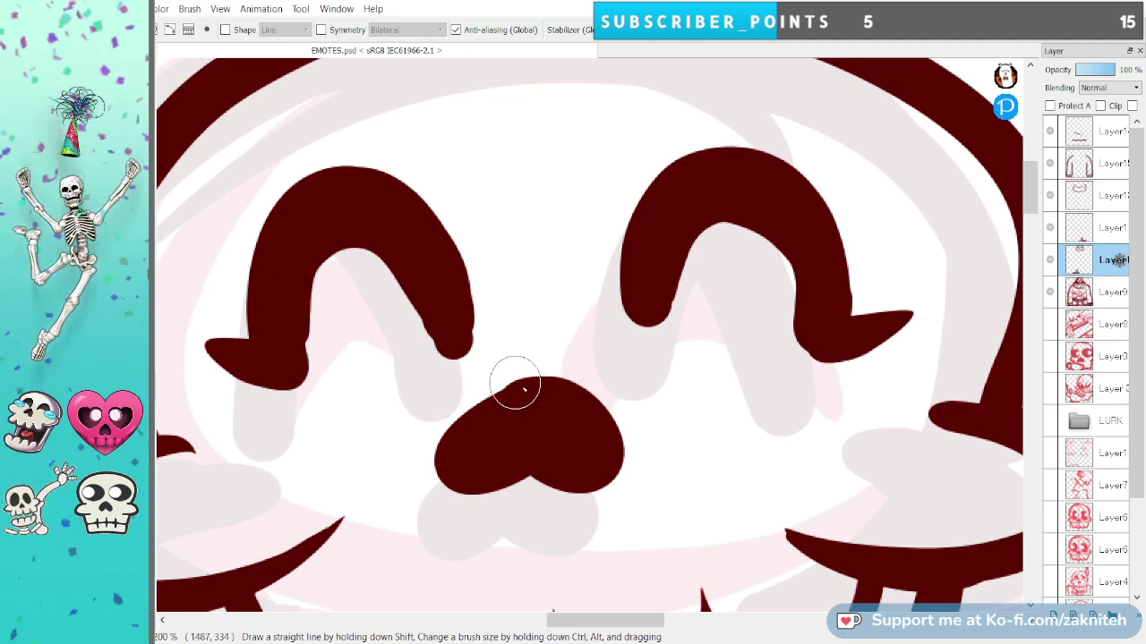
key(e)
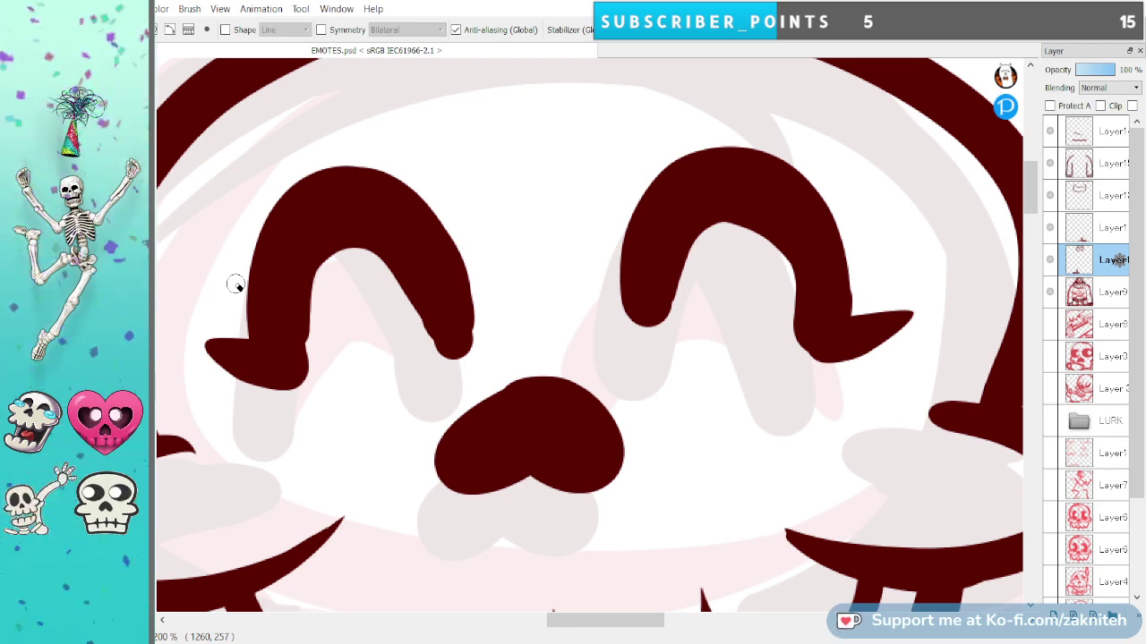
scroll(534, 504, down, 2)
scroll(543, 493, up, 4)
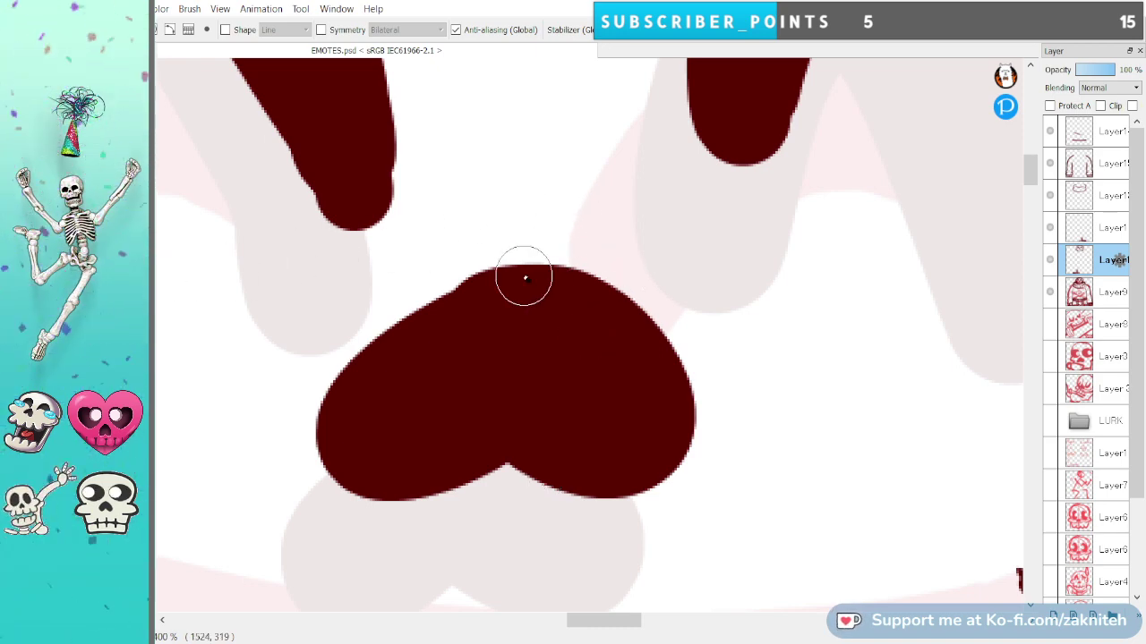
mouse_move(332, 391)
mouse_down()
mouse_move(415, 302)
mouse_move(335, 486)
mouse_up()
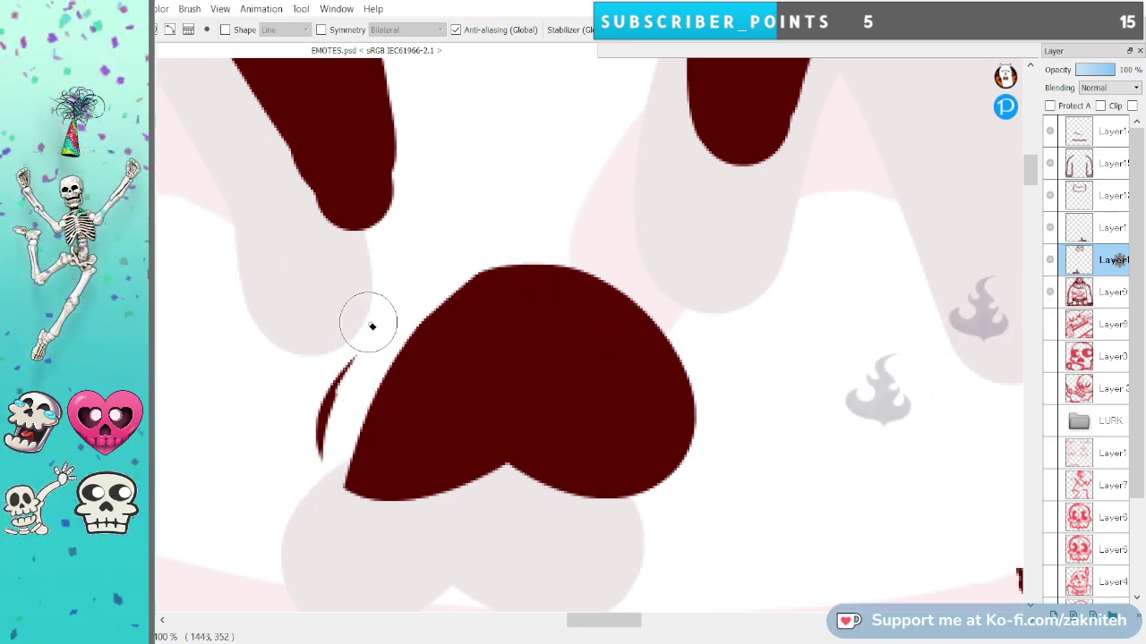
mouse_move(371, 325)
mouse_down()
mouse_move(326, 475)
mouse_move(383, 521)
mouse_up()
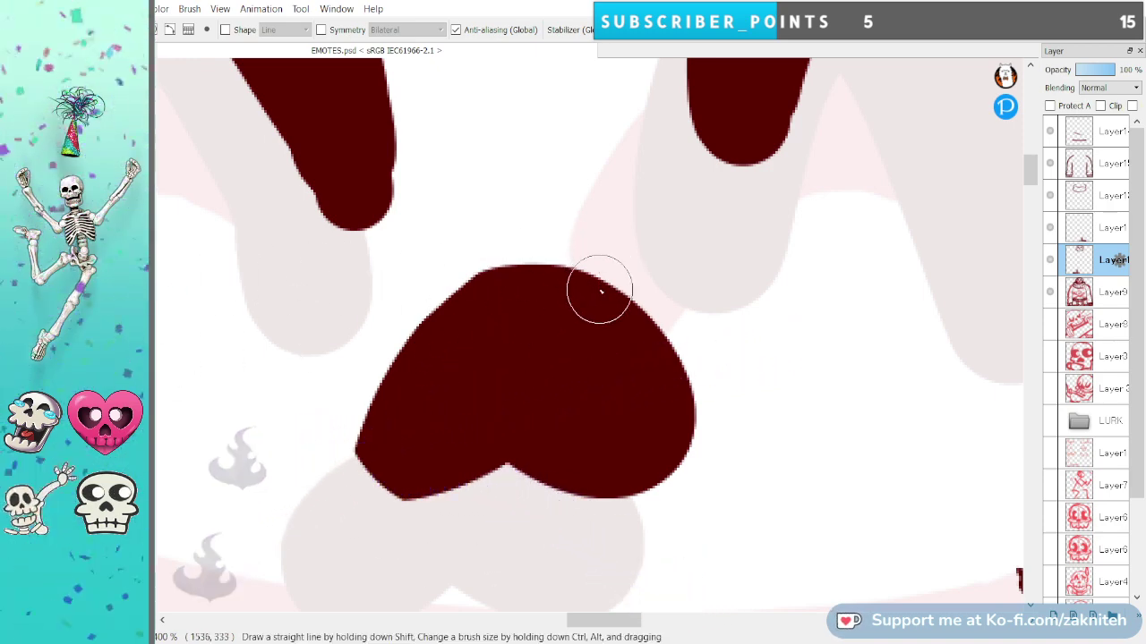
mouse_move(564, 289)
mouse_down()
mouse_move(409, 351)
mouse_move(359, 457)
mouse_move(455, 498)
mouse_move(514, 412)
mouse_move(559, 464)
mouse_move(530, 473)
mouse_move(593, 495)
mouse_move(695, 436)
mouse_move(579, 316)
mouse_move(498, 293)
mouse_move(535, 297)
mouse_move(519, 281)
mouse_move(645, 332)
mouse_move(696, 500)
mouse_up()
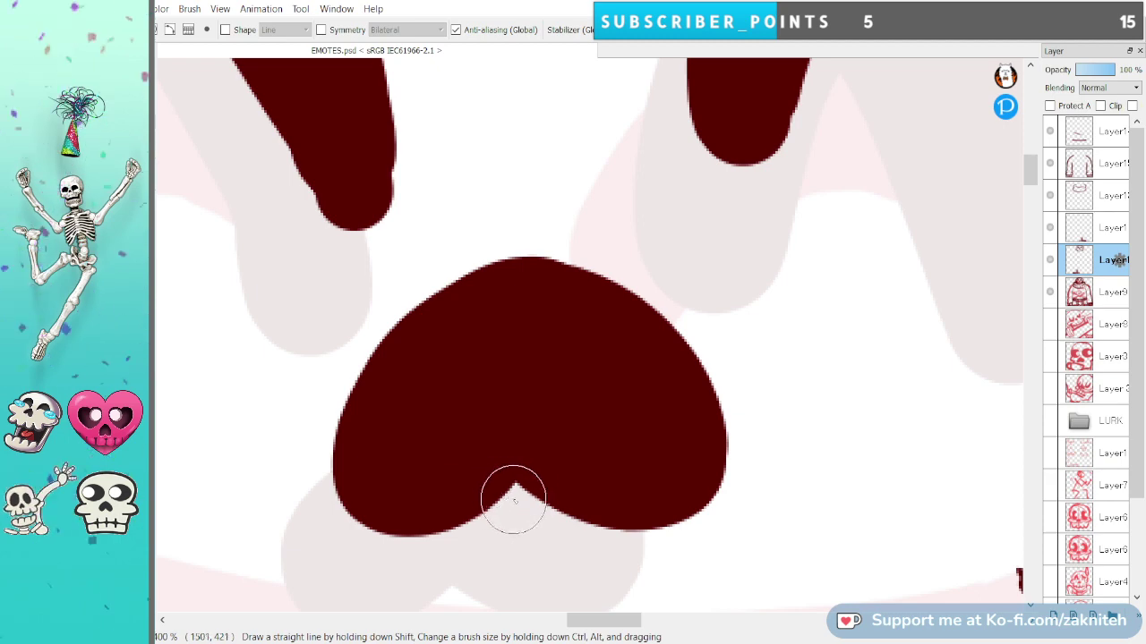
scroll(555, 439, up, 2)
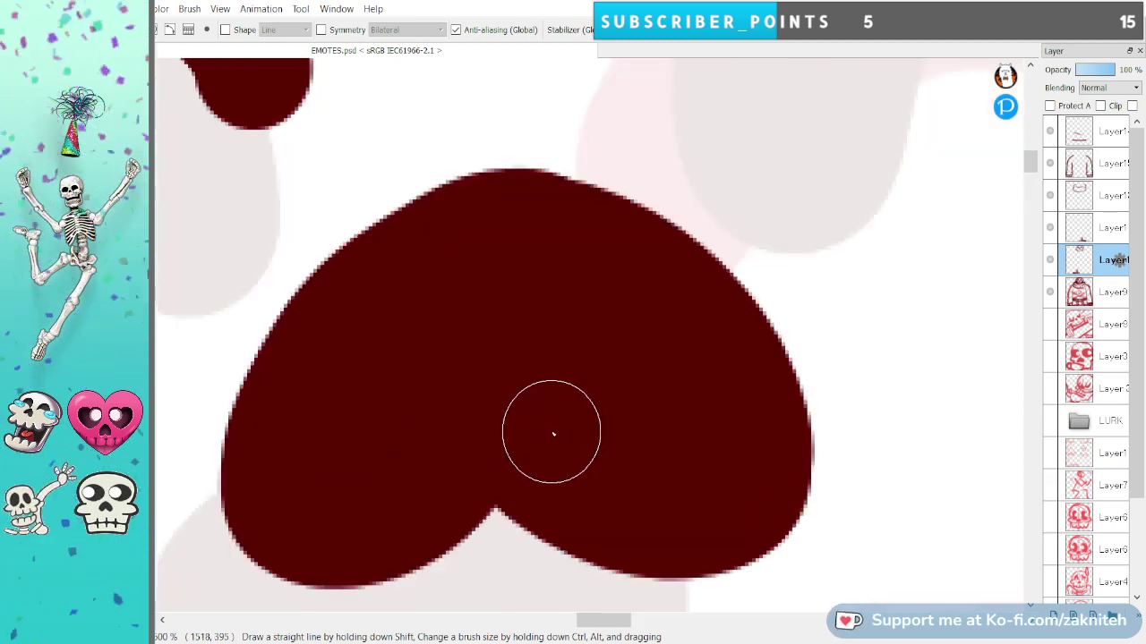
scroll(550, 431, down, 4)
scroll(549, 427, up, 2)
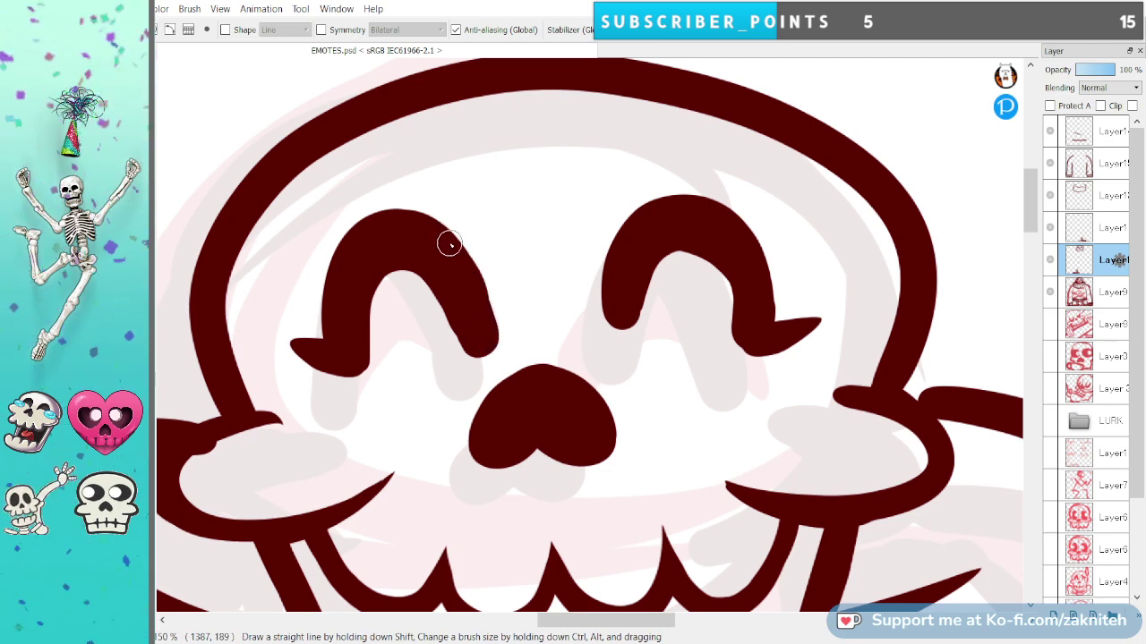
Smooth the left eye's arch by thickening its outer right curve and erasing along its inner edge and lower tips.
mouse_move(482, 297)
mouse_down()
mouse_move(481, 342)
mouse_move(475, 283)
mouse_move(452, 240)
mouse_move(379, 225)
mouse_up()
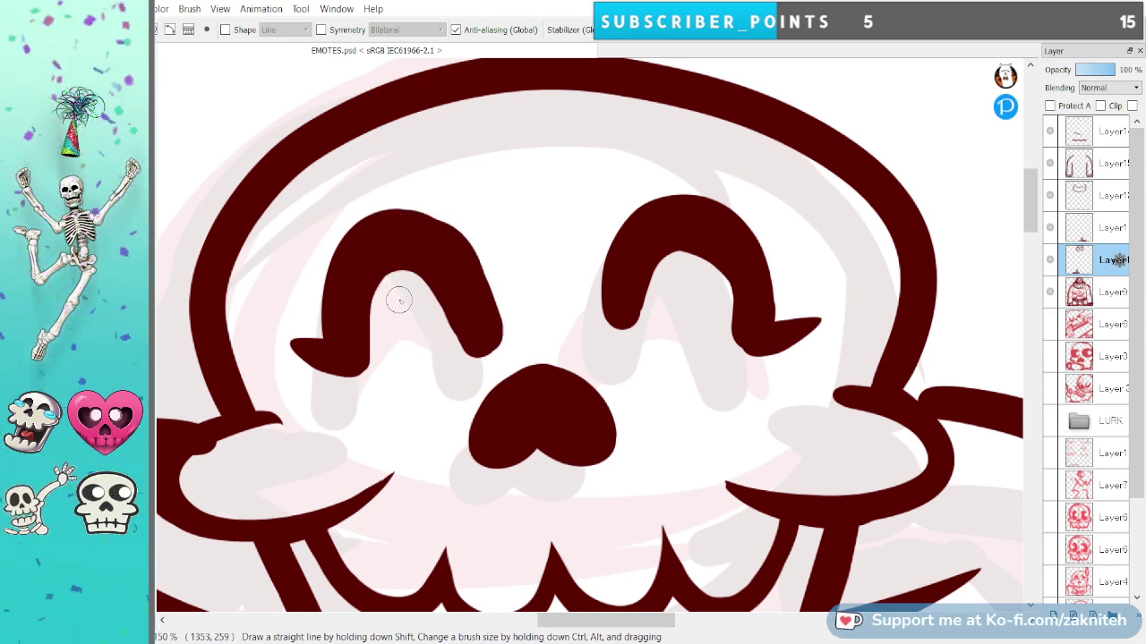
mouse_move(369, 346)
mouse_down()
mouse_move(382, 273)
mouse_move(415, 259)
mouse_move(452, 307)
mouse_move(450, 352)
mouse_up()
key(ctrl+z)
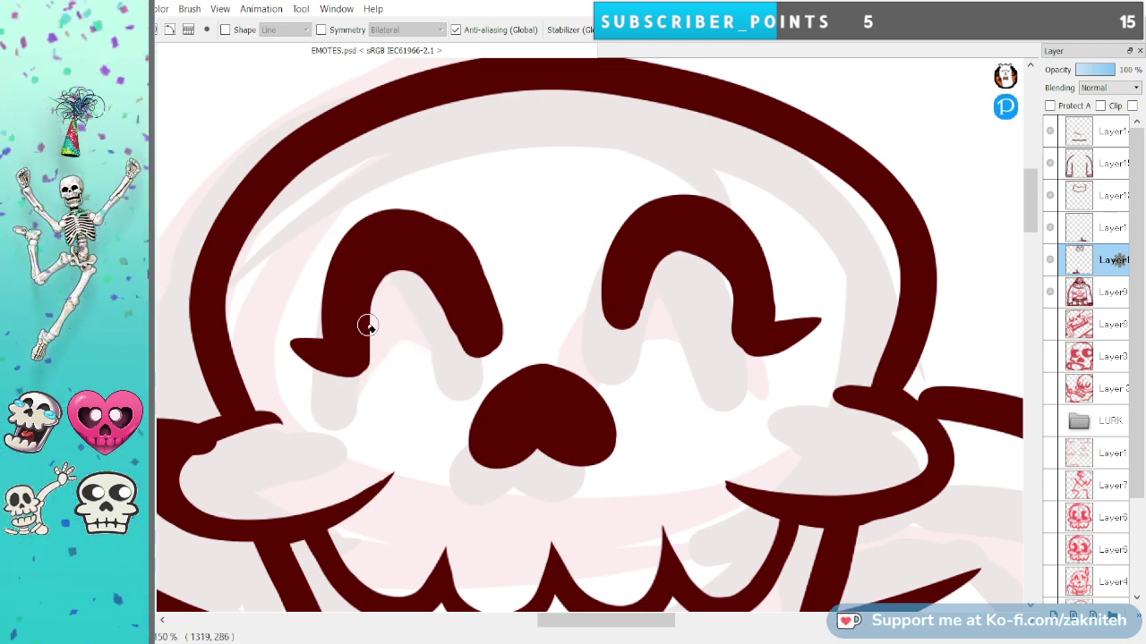
mouse_move(367, 370)
mouse_down()
mouse_move(379, 284)
mouse_move(410, 275)
mouse_move(445, 305)
mouse_move(471, 369)
mouse_up()
mouse_move(420, 272)
mouse_down()
mouse_move(437, 285)
mouse_move(369, 292)
mouse_up()
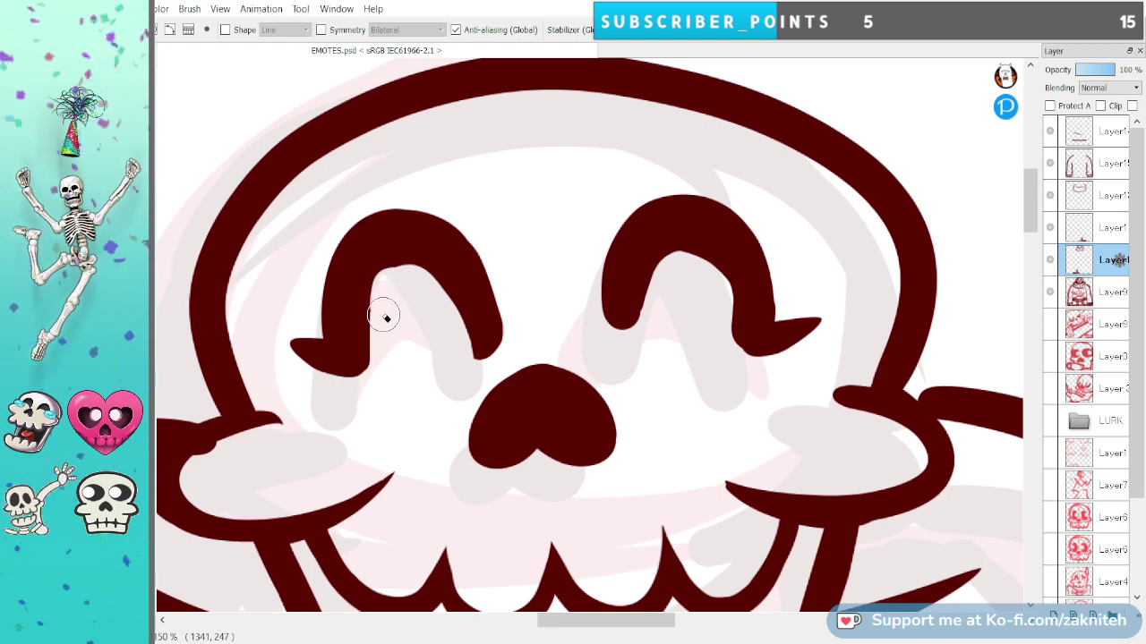
key(ctrl+z)
mouse_move(389, 299)
mouse_down()
mouse_move(429, 290)
mouse_move(455, 335)
mouse_move(450, 375)
mouse_up()
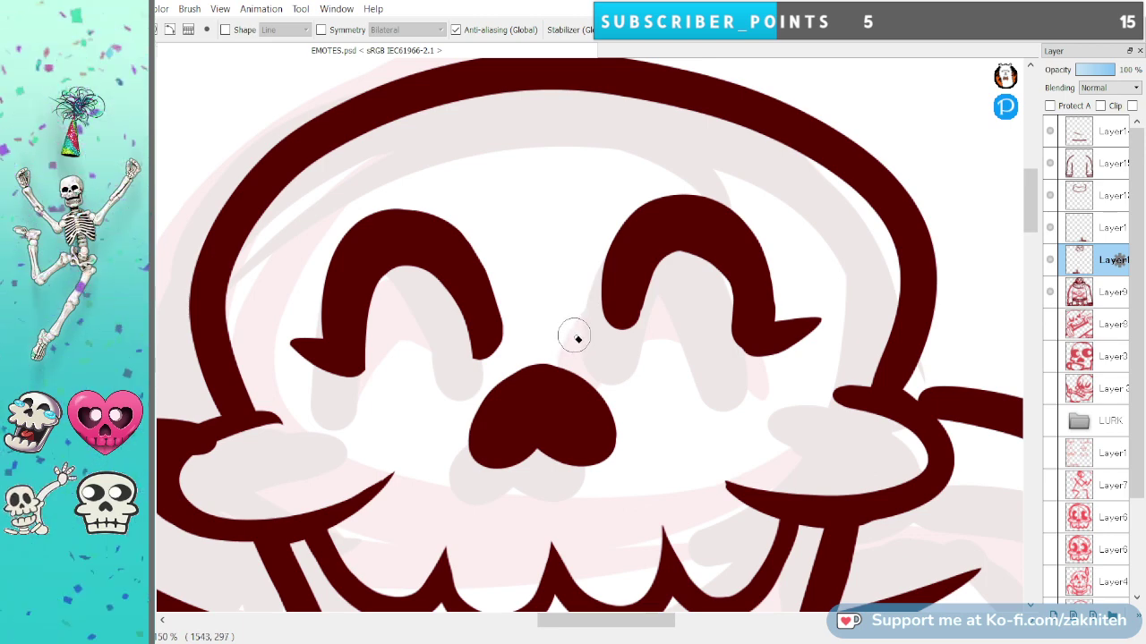
Select the skull's right eye arch with a freehand outline, delete it and clear the selection.
key(m)
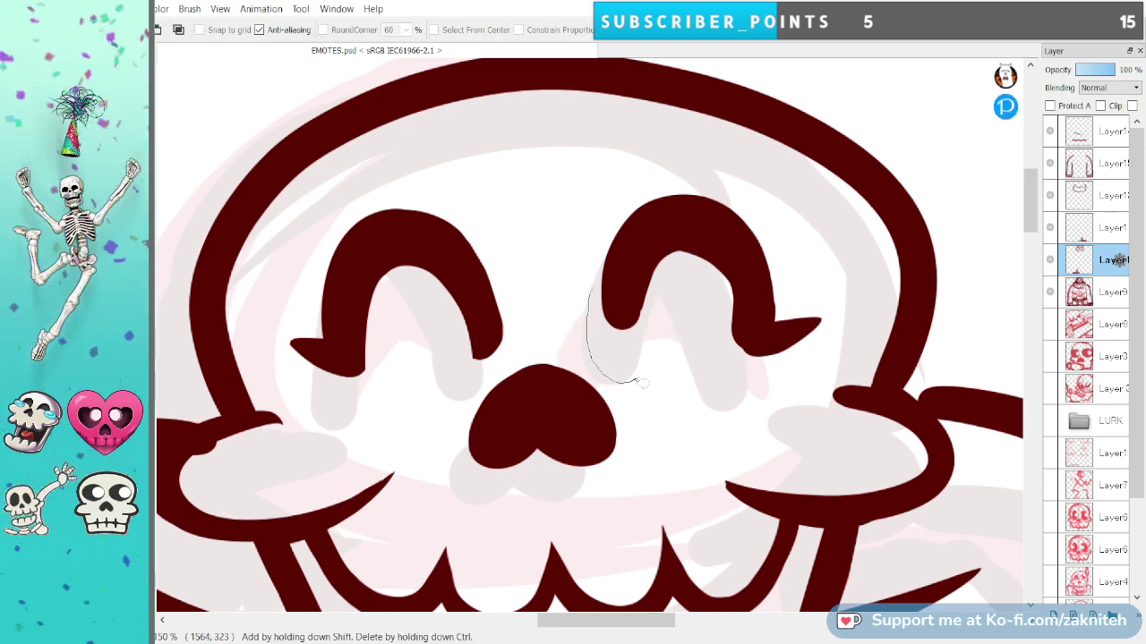
mouse_move(800, 367)
mouse_down()
mouse_move(810, 231)
mouse_move(562, 255)
mouse_move(560, 309)
mouse_up()
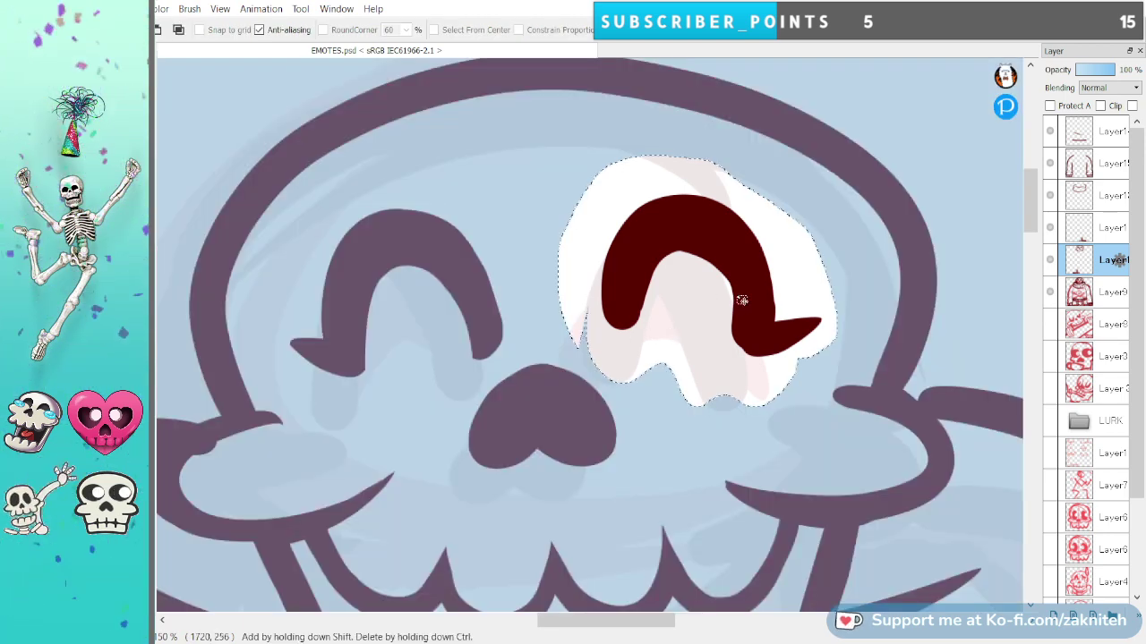
key(ctrl+d)
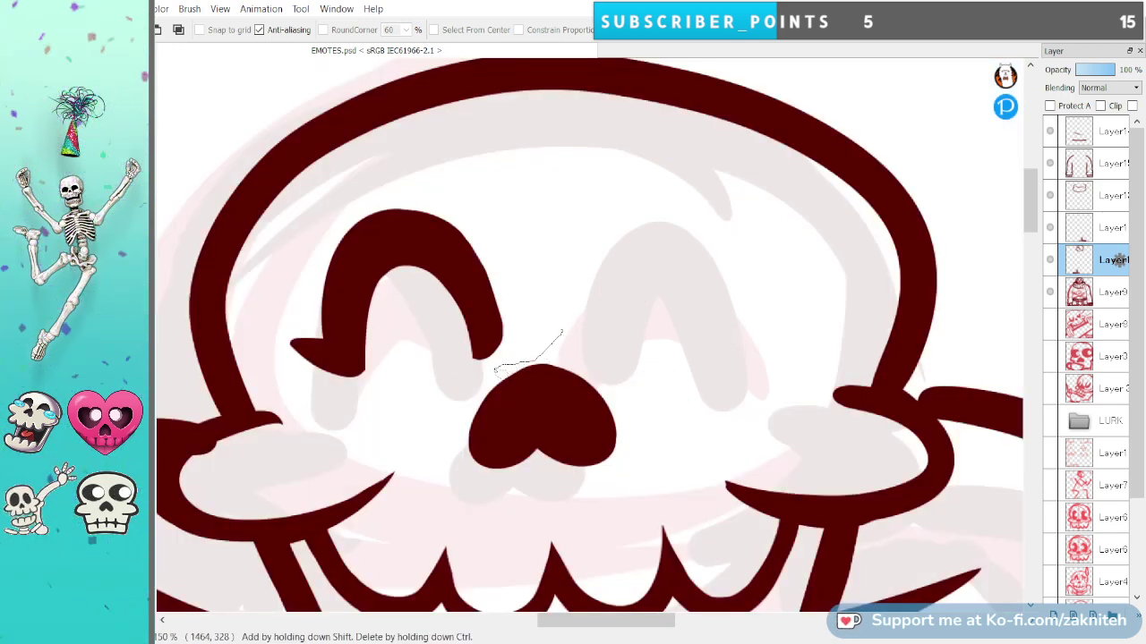
Copy the left eye arch onto its own layer using a freehand selection and flip the copy horizontally.
mouse_move(378, 405)
mouse_down()
mouse_move(269, 289)
mouse_move(395, 161)
mouse_move(548, 294)
mouse_up()
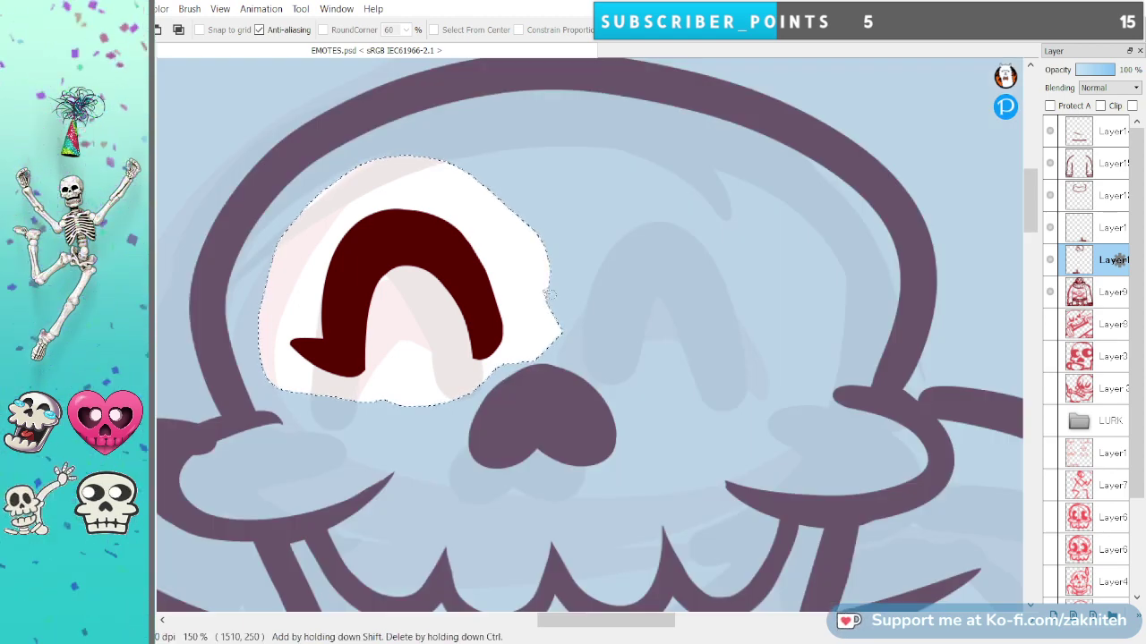
key(ctrl+c)
key(ctrl+v)
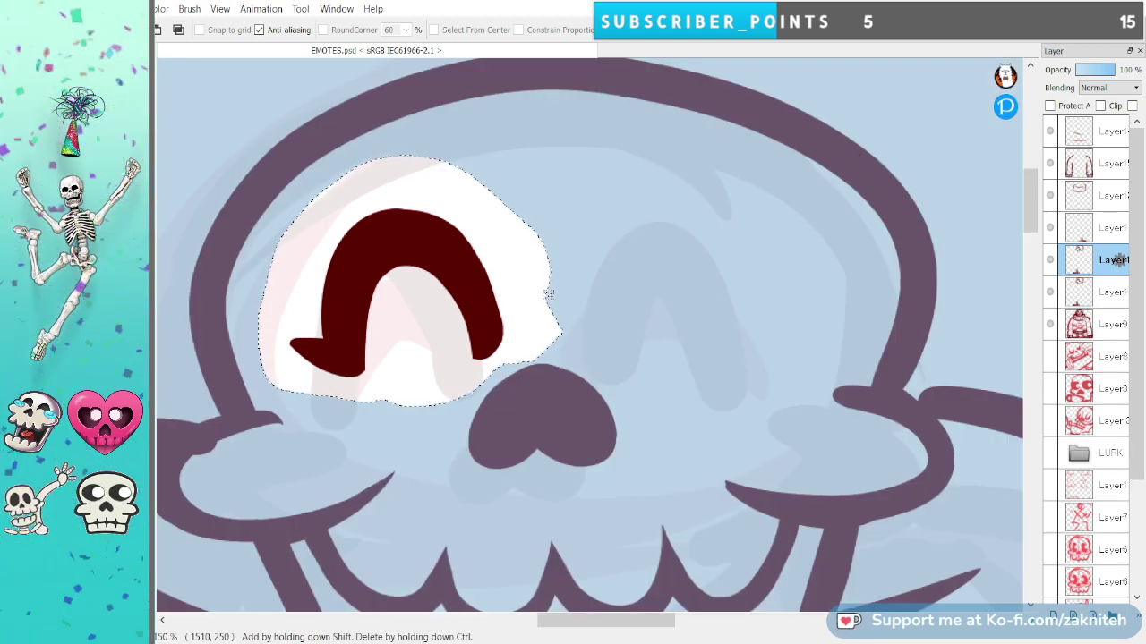
key(ctrl+d)
key(ctrl+e)
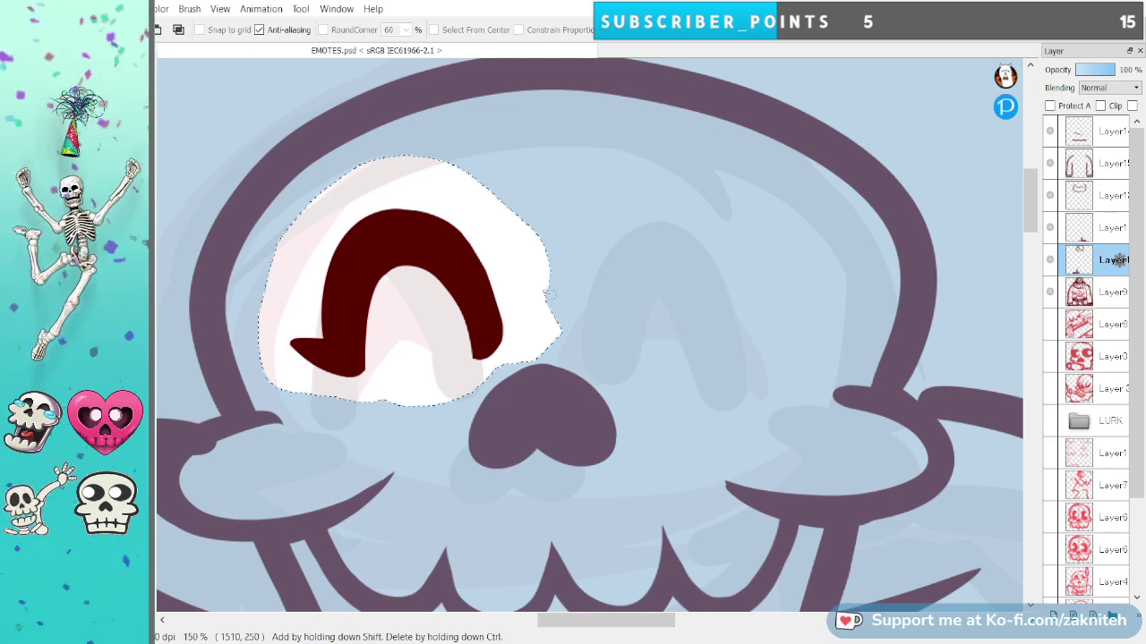
key(ctrl+c)
key(ctrl+v)
key(ctrl+t)
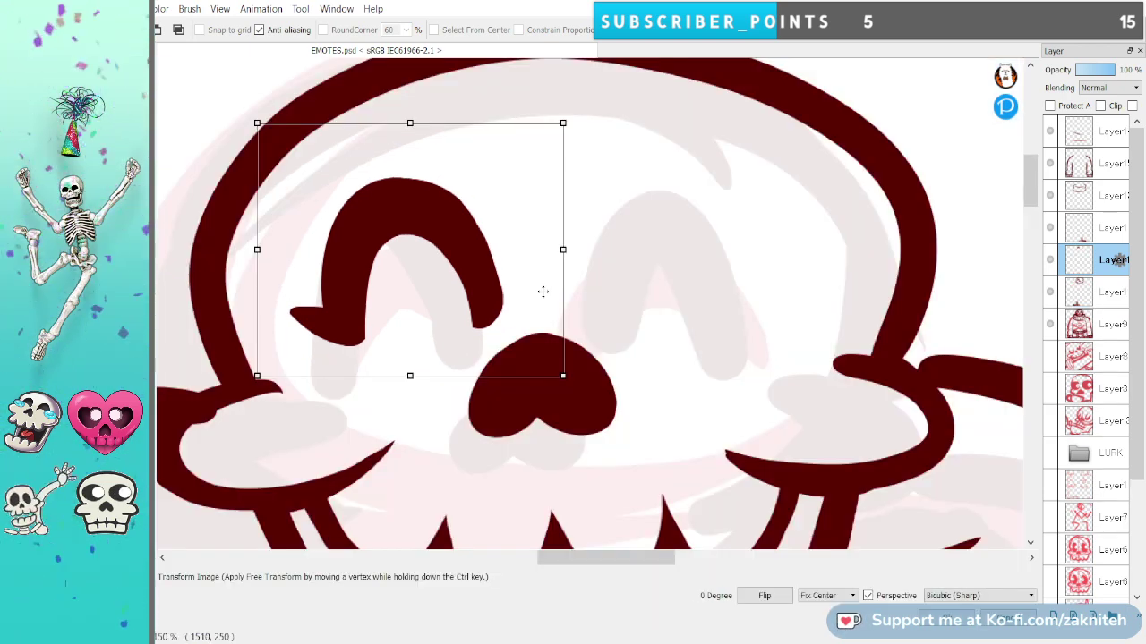
click(764, 597)
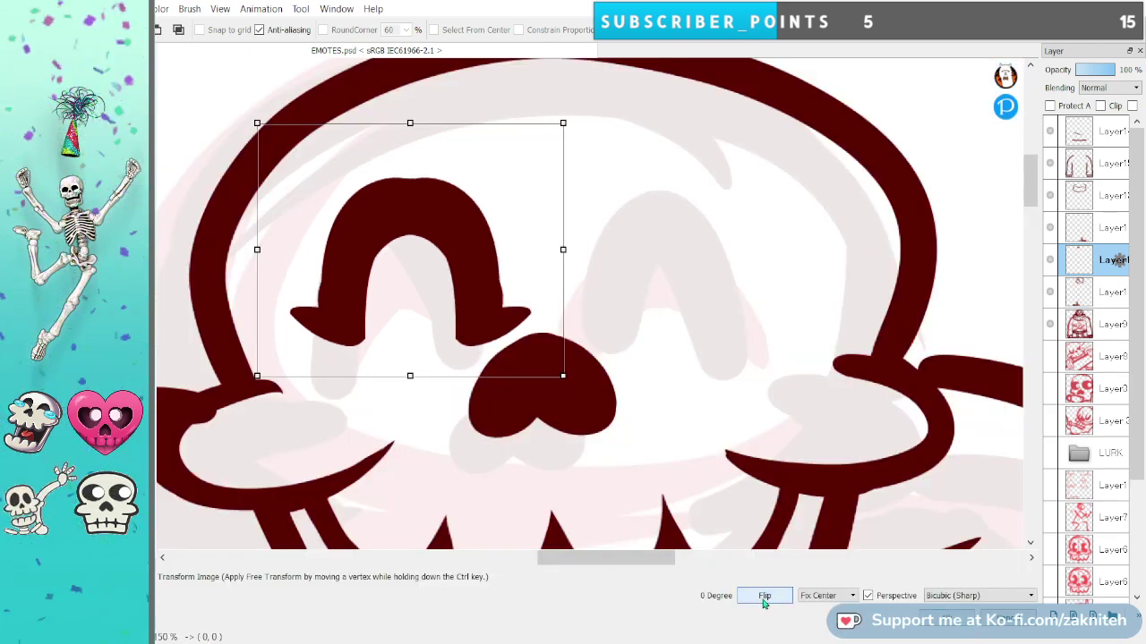
key(Return)
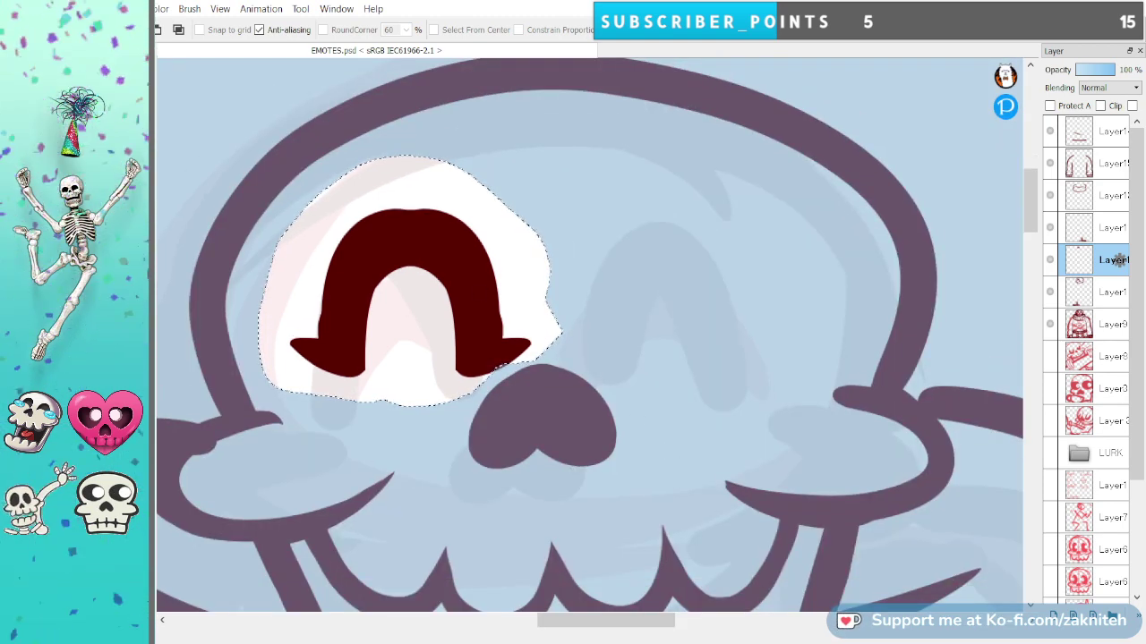
Move the mirrored eye arch across to the skull's right eye position and clear the selection.
key(v)
drag(361, 277, 704, 307)
key(Return)
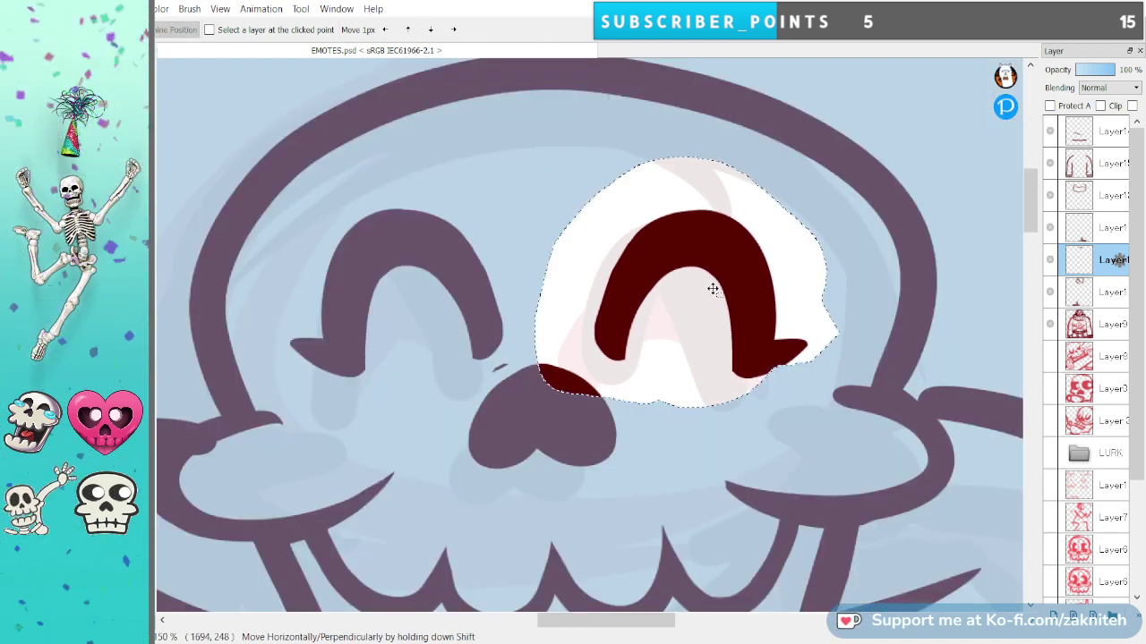
key(ctrl+d)
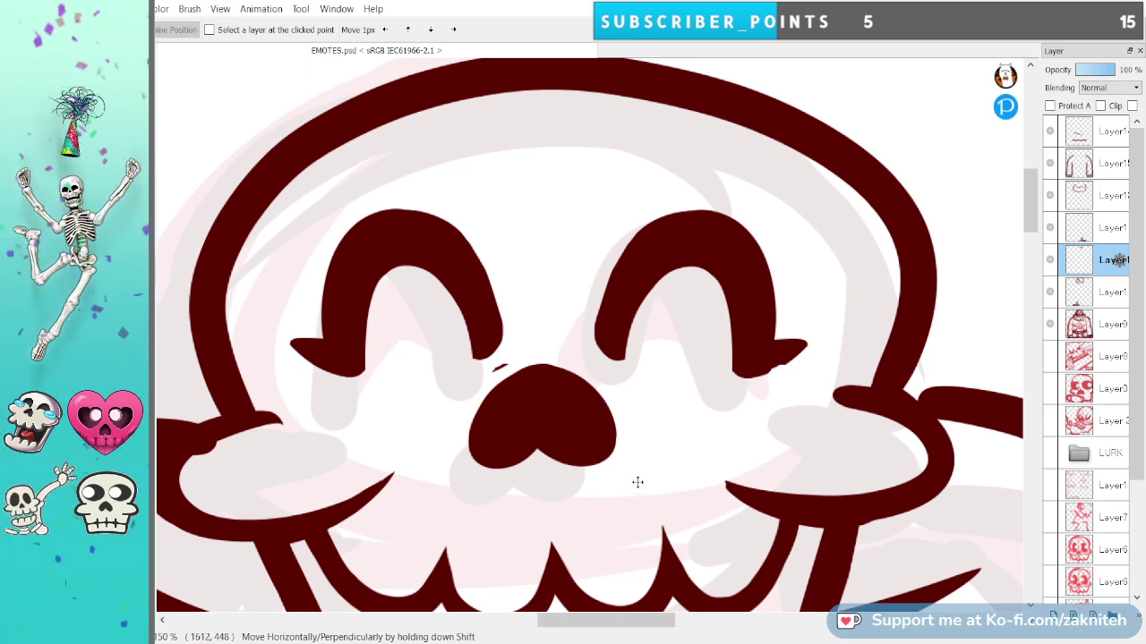
Erase the stray fragment above the nose that was carried along with the mirrored eye copy.
scroll(638, 483, down, 2)
scroll(639, 484, up, 3)
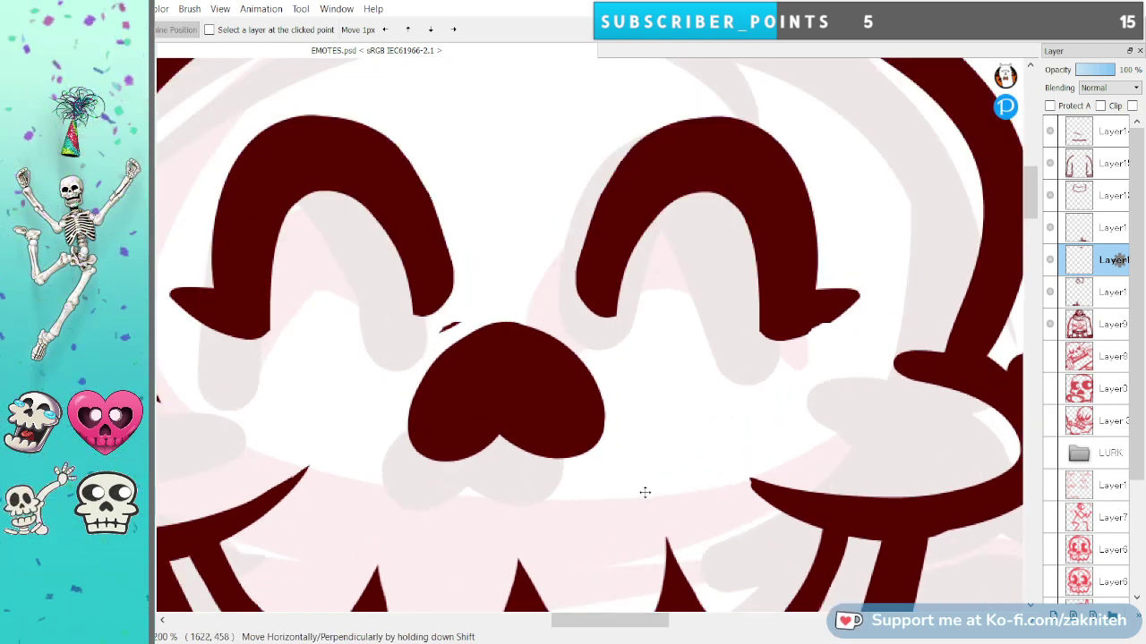
key(e)
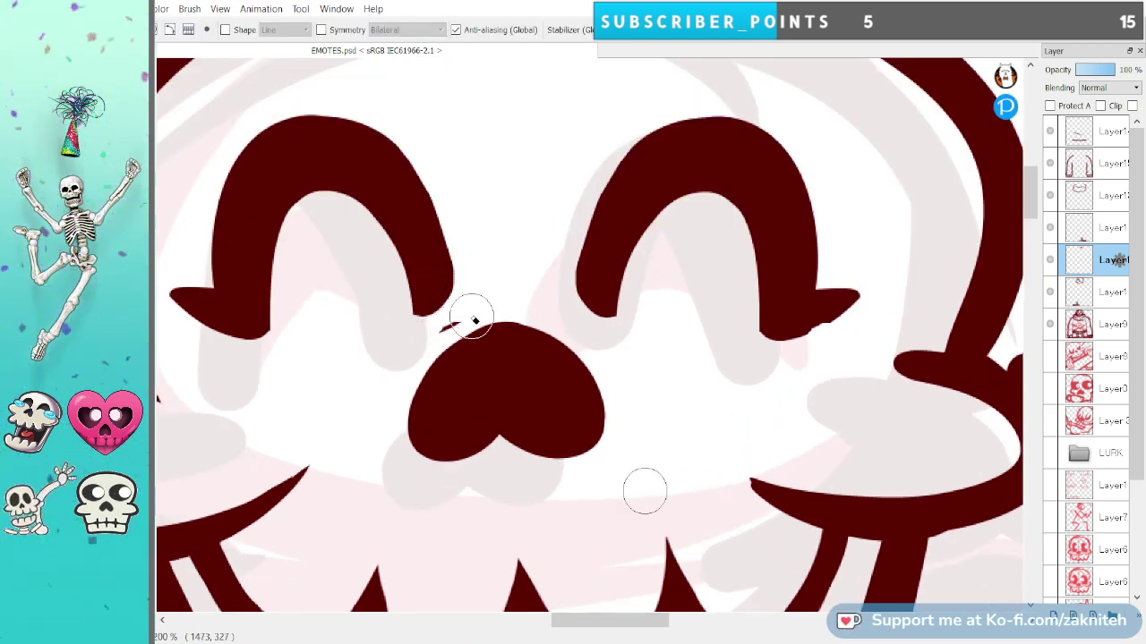
drag(471, 318, 422, 340)
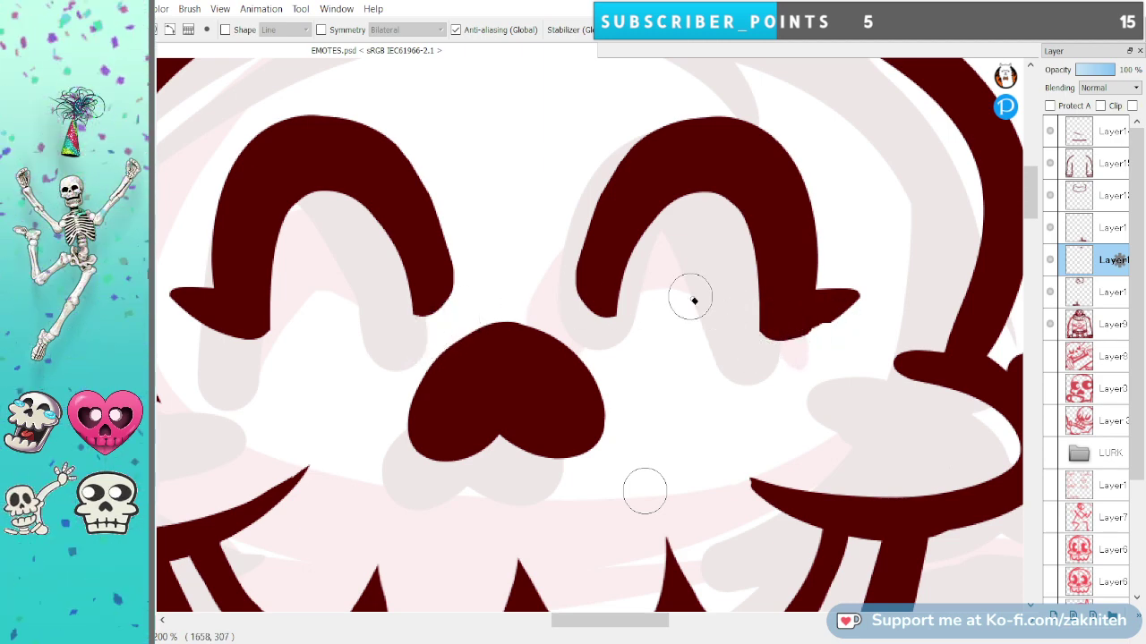
Round off the right eye arch's lower tips and smooth its outer lash and inner edge with brush and eraser.
scroll(841, 385, up, 1)
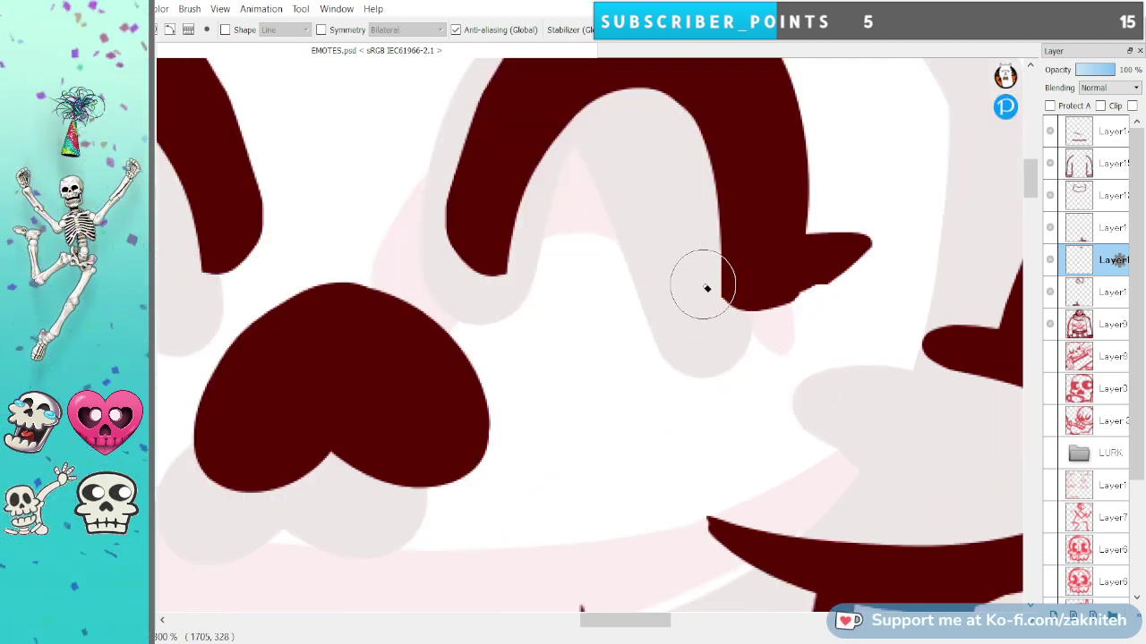
key(space)
drag(716, 280, 721, 329)
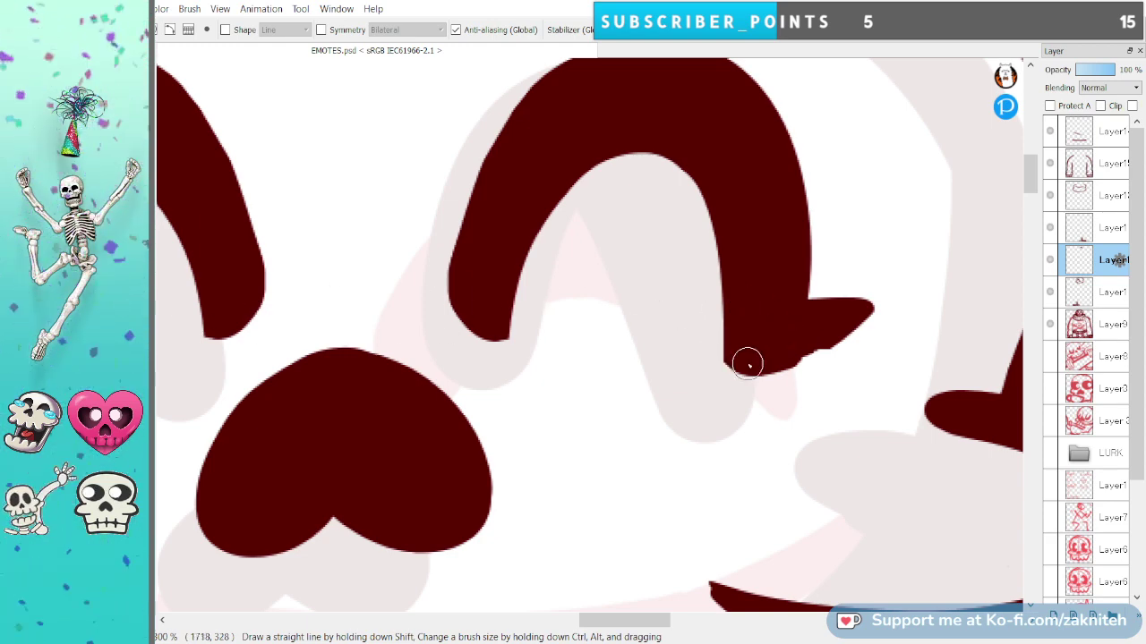
drag(745, 370, 859, 325)
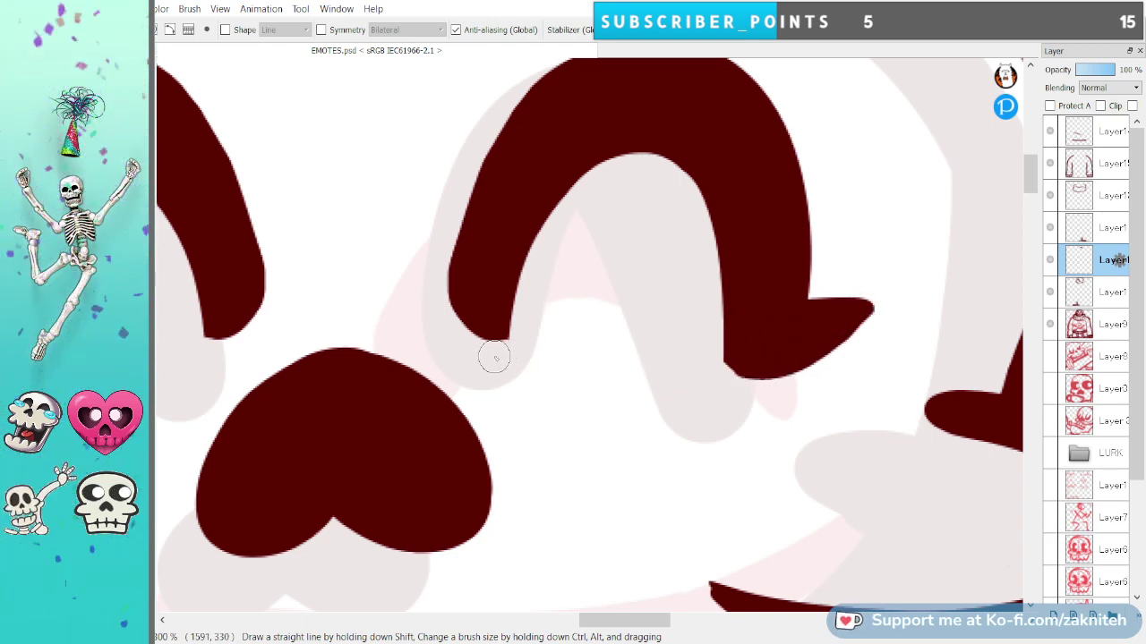
mouse_move(508, 331)
mouse_down()
mouse_move(519, 355)
mouse_move(529, 325)
mouse_up()
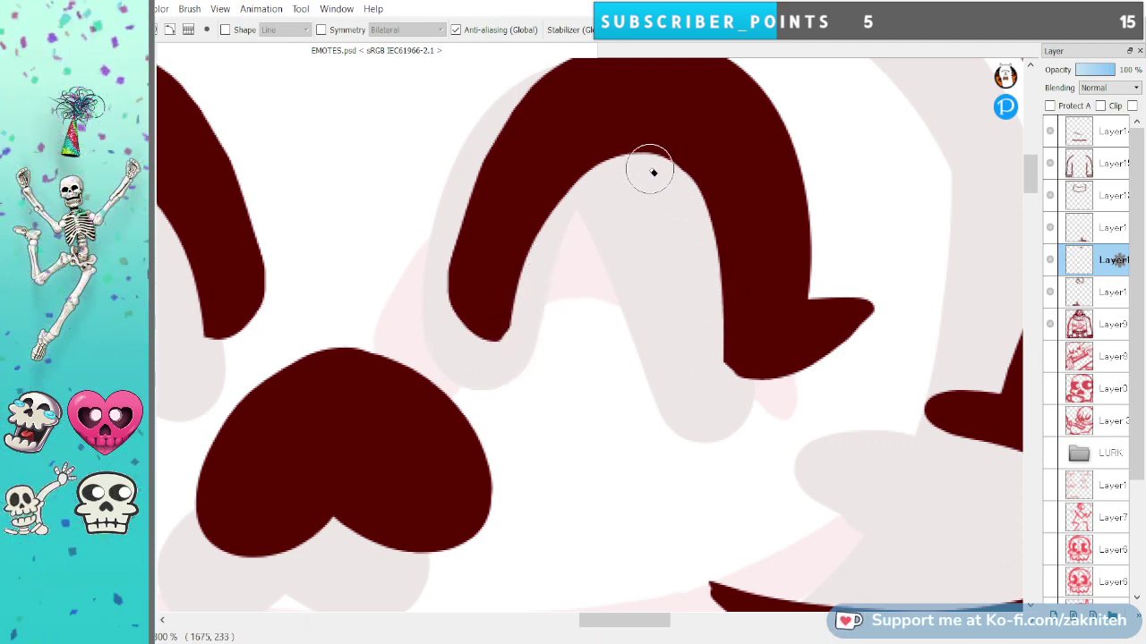
drag(688, 199, 720, 393)
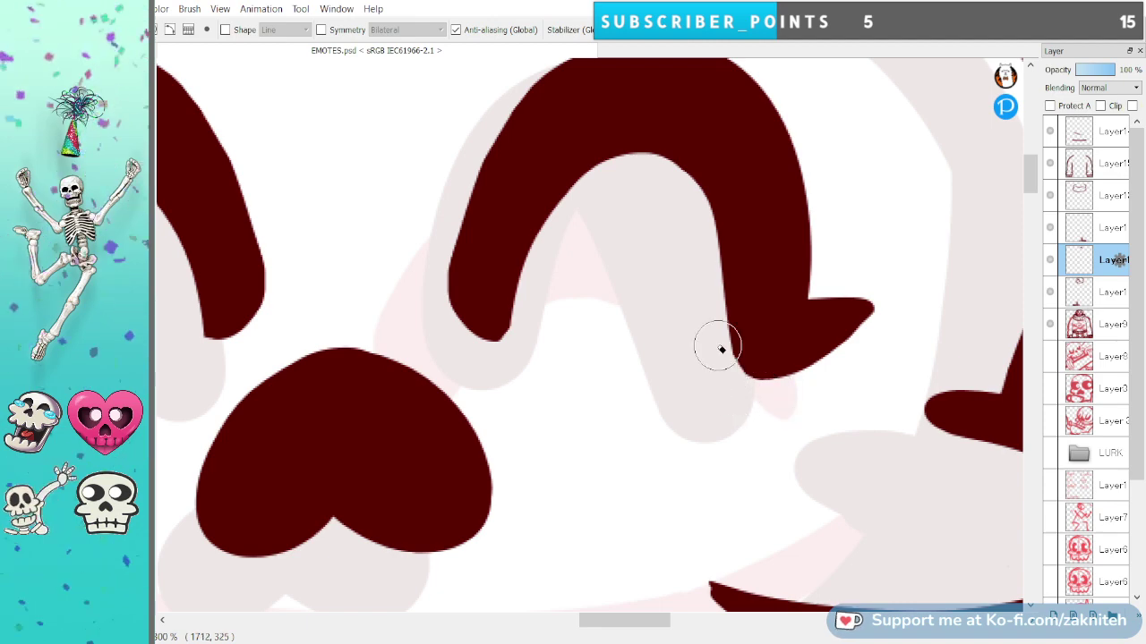
drag(424, 322, 729, 322)
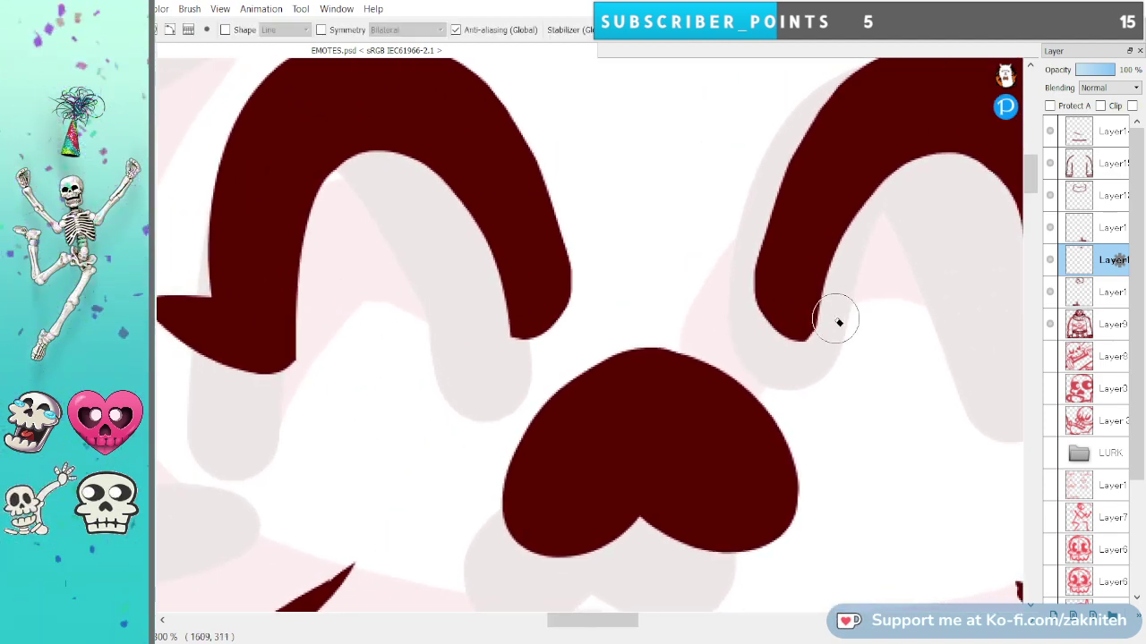
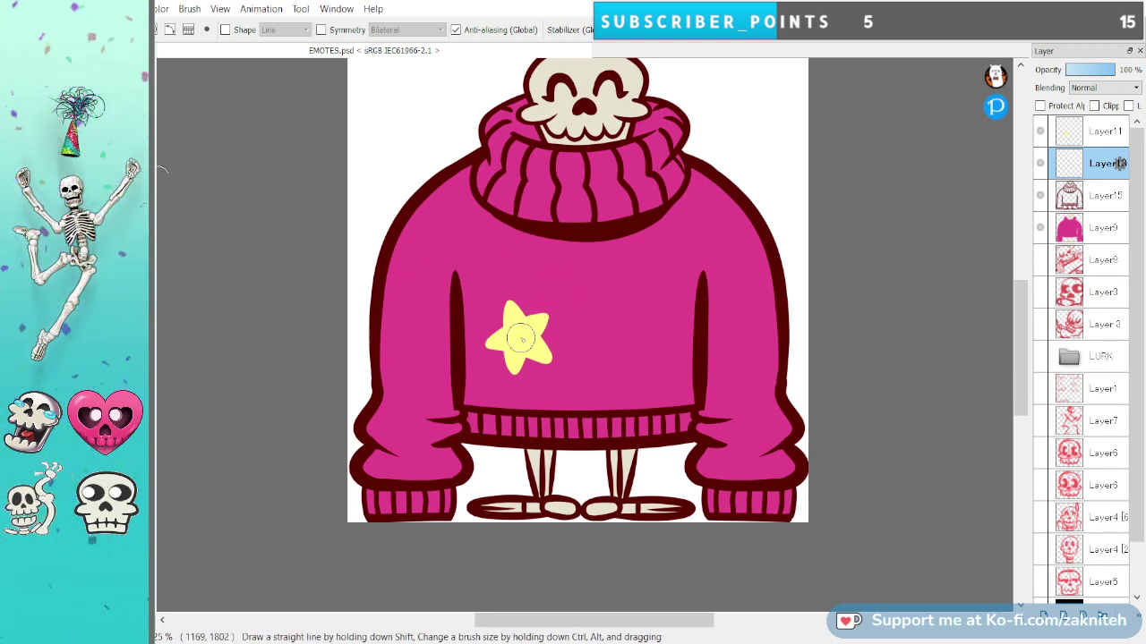
Try painting a tapered purple streak from the yellow star up toward the sweater's right shoulder.
drag(533, 324, 691, 242)
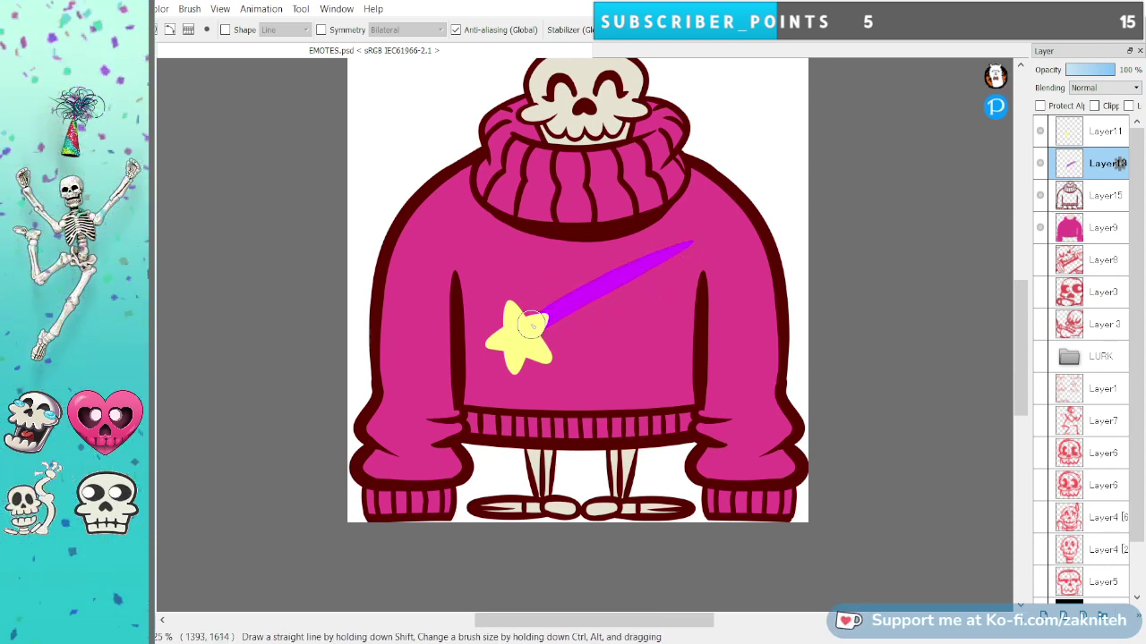
key(ctrl+z)
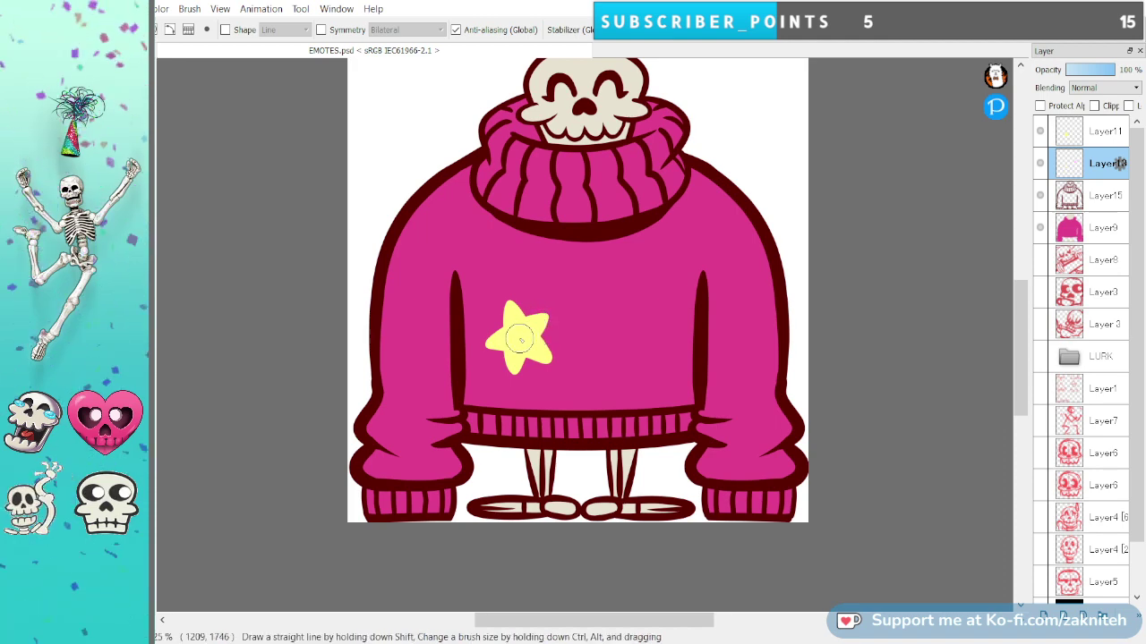
drag(521, 333, 639, 281)
key(ctrl+z)
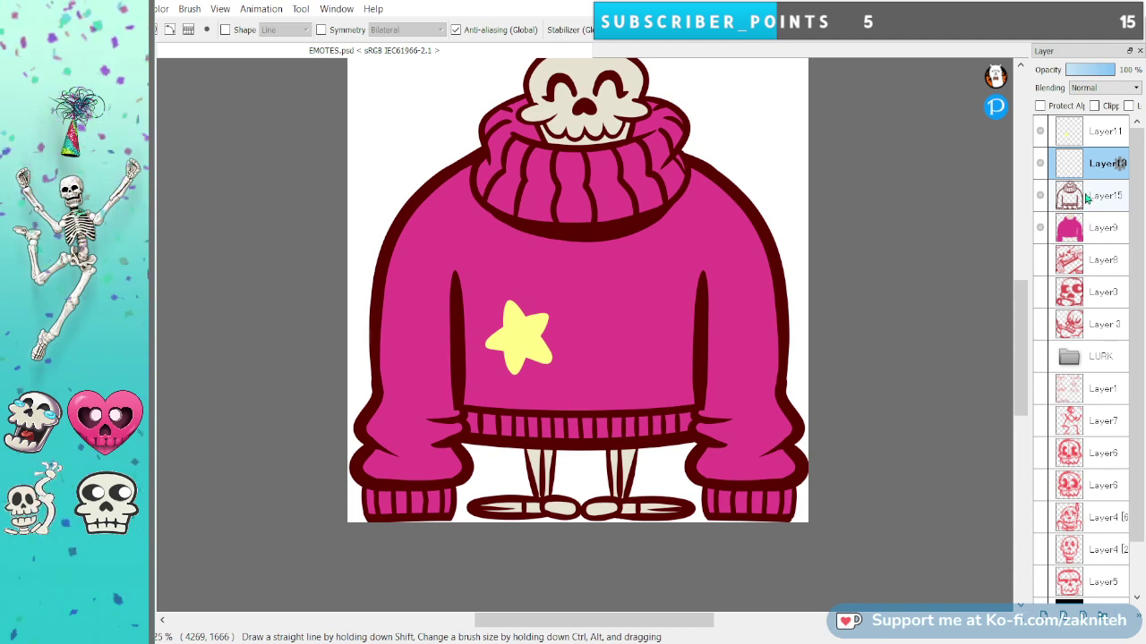
Paste the cartoon girl reference picture onto a new layer and enlarge it in the canvas's upper-left corner beside the skull.
key(ctrl+v)
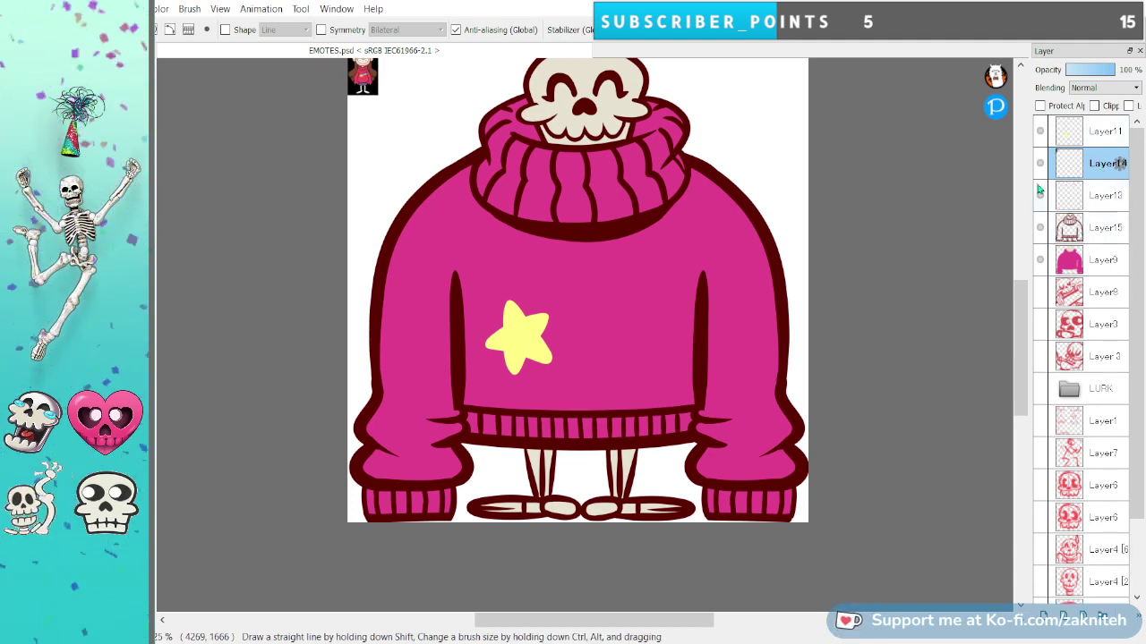
key(ctrl+t)
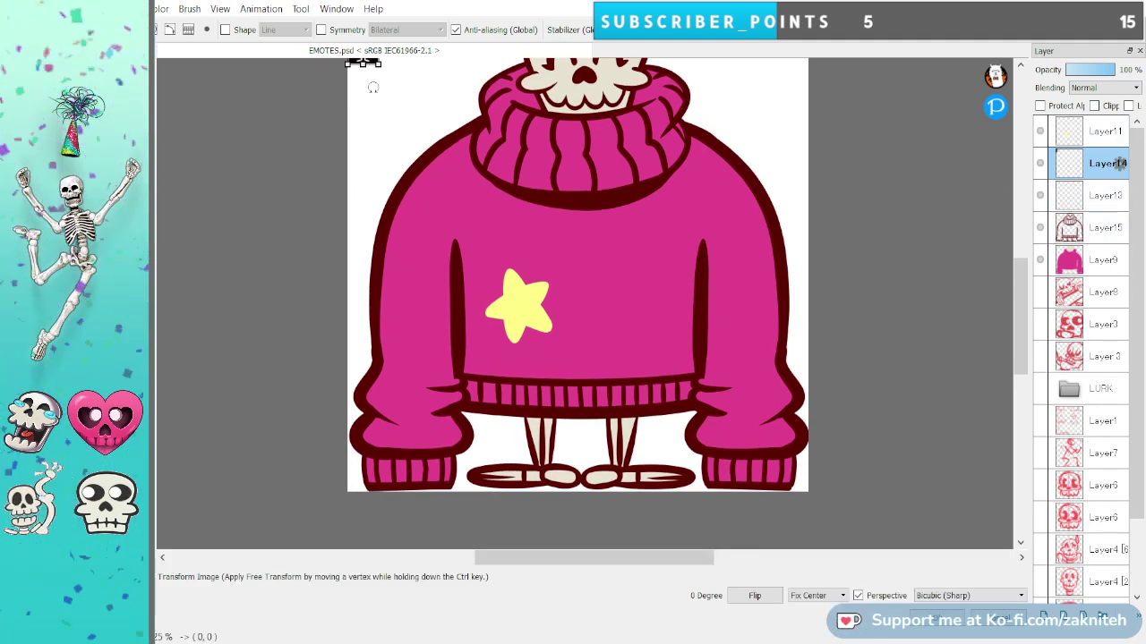
drag(381, 67, 428, 149)
drag(375, 111, 426, 158)
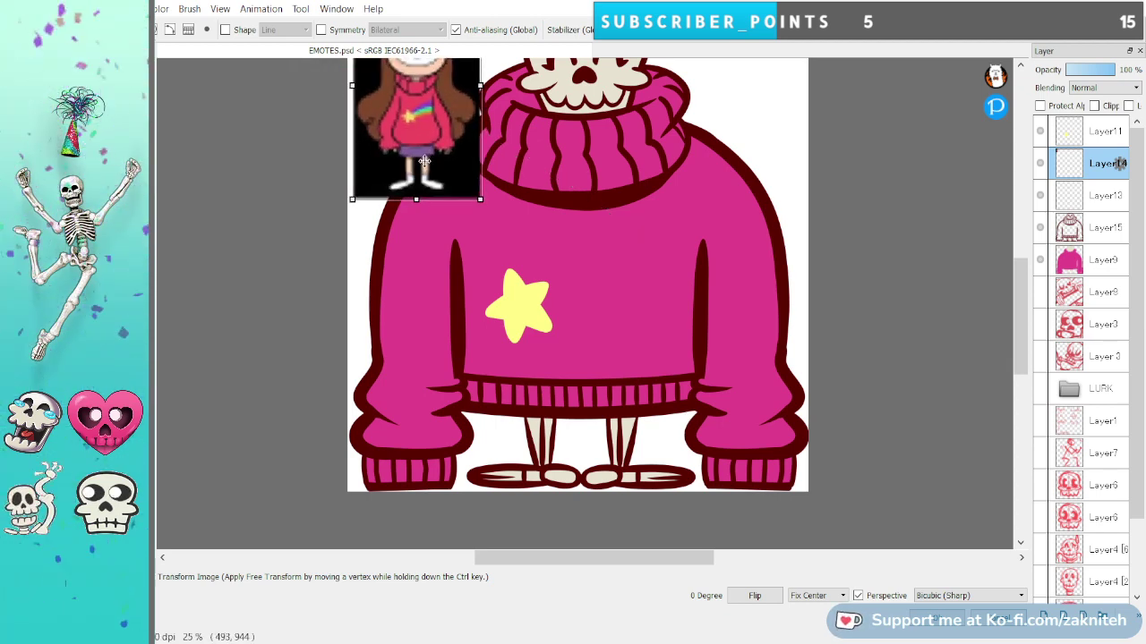
drag(1022, 335, 1011, 299)
key(Return)
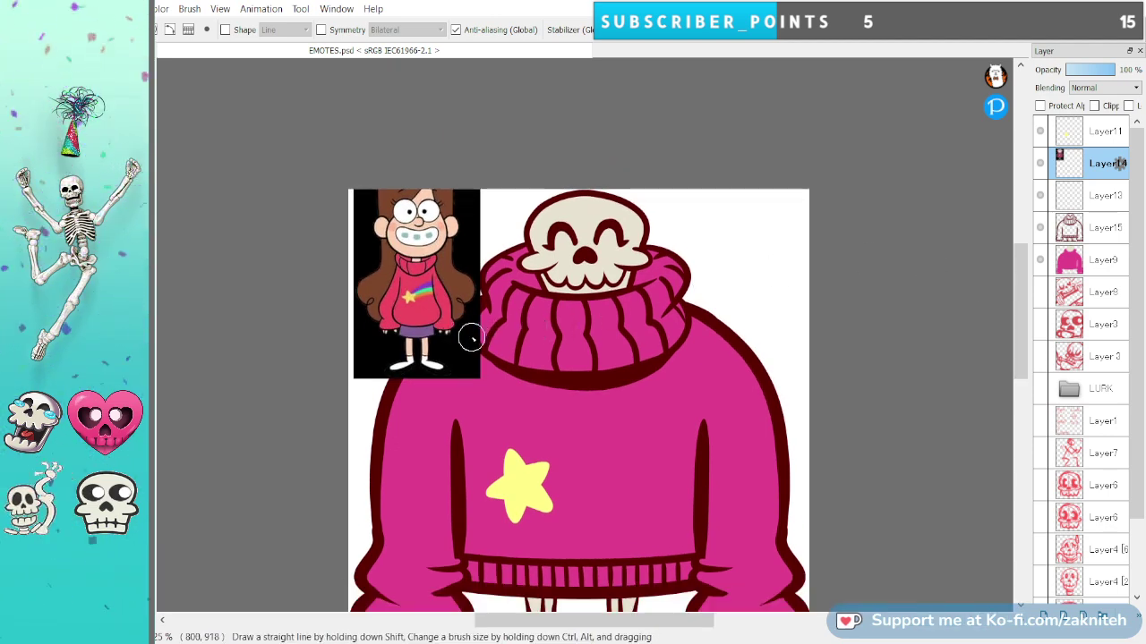
Sample the pinkish red of the reference's sweater and fill the skeleton's sweater body and sleeves with it on Layer9.
key(i)
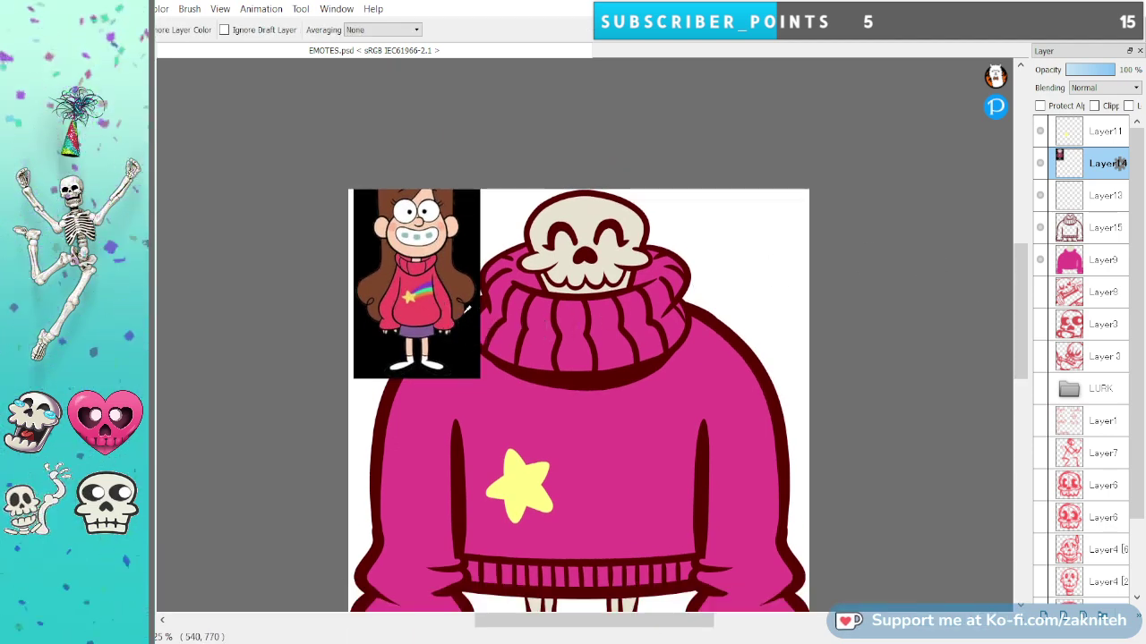
click(1077, 260)
key(g)
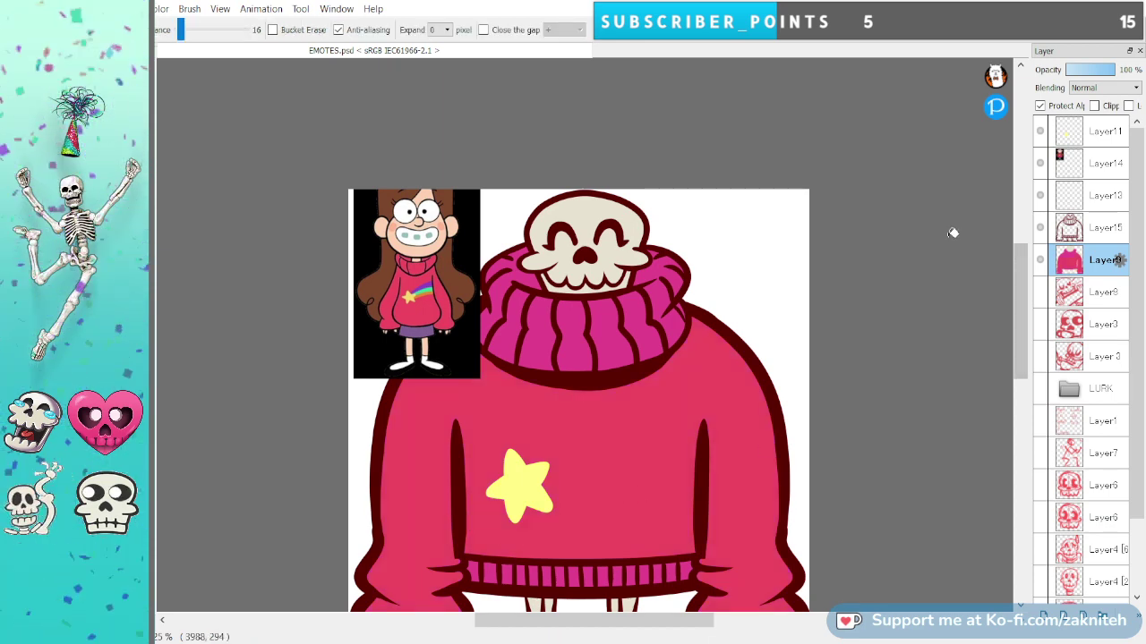
Hide the layers above Layer9, fill the remaining magenta collar, shoulder and hem areas with the red, and show the layers again.
click(1039, 228)
click(1039, 195)
click(1040, 163)
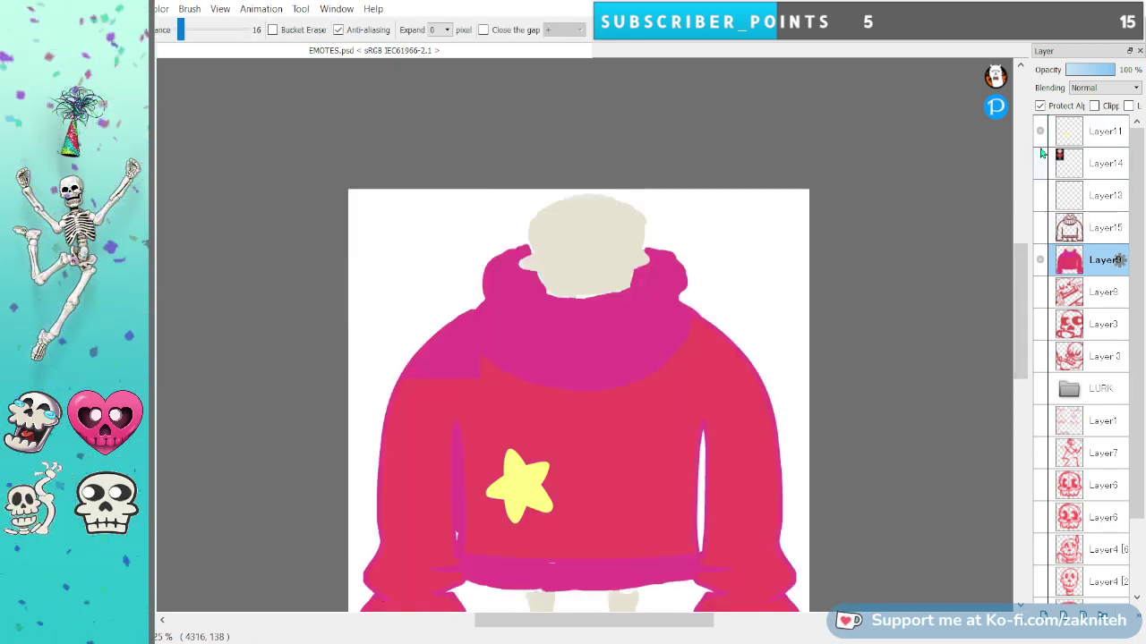
click(1039, 131)
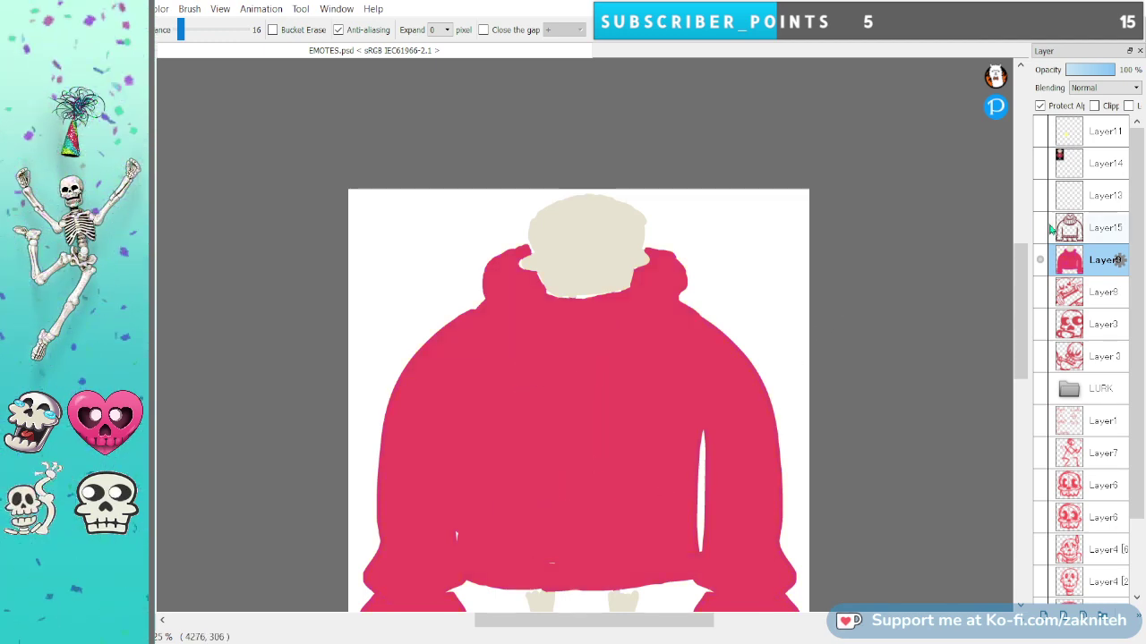
drag(1040, 131, 1040, 228)
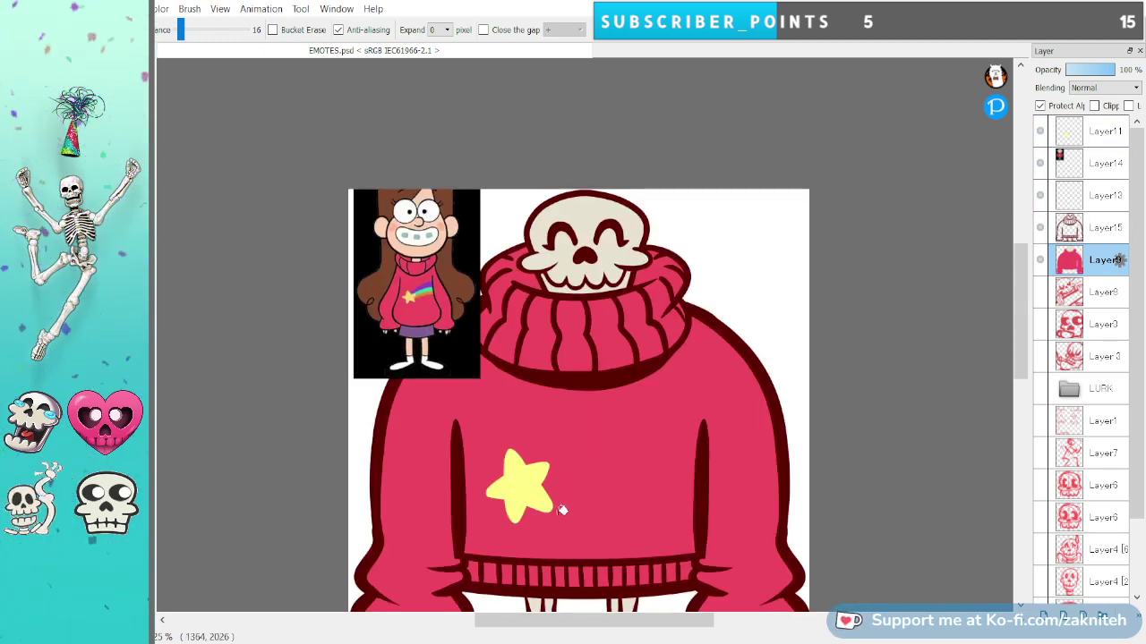
Sample the purple of the rainbow on the reference's sweater for Layer13 and hide the reference picture on Layer14.
click(1088, 196)
scroll(428, 288, down, 1)
scroll(422, 266, up, 5)
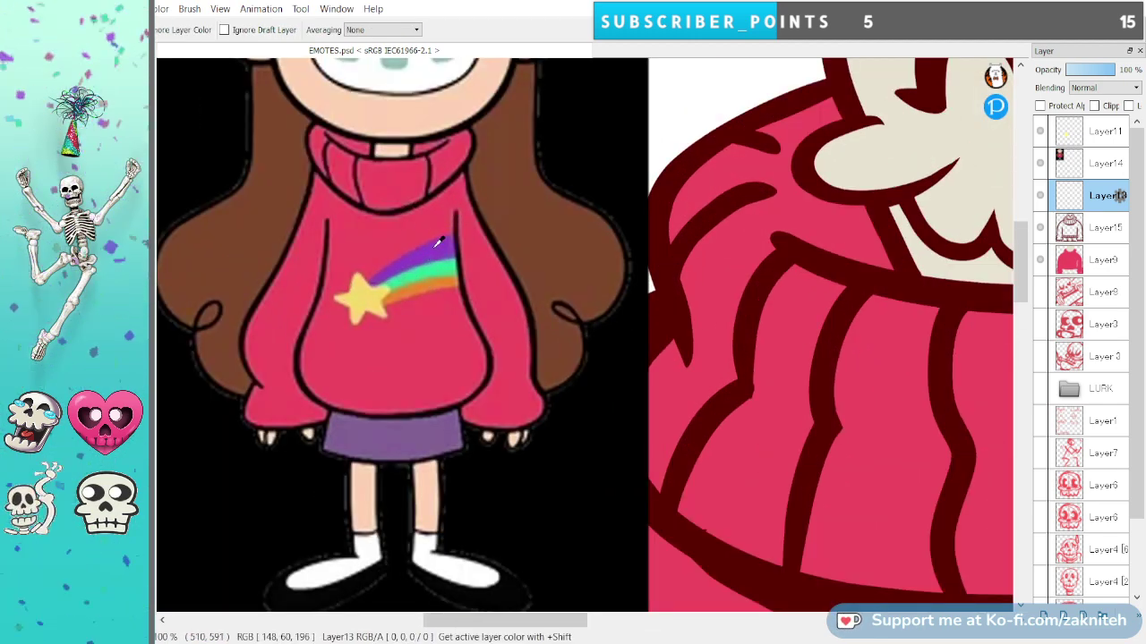
click(1043, 163)
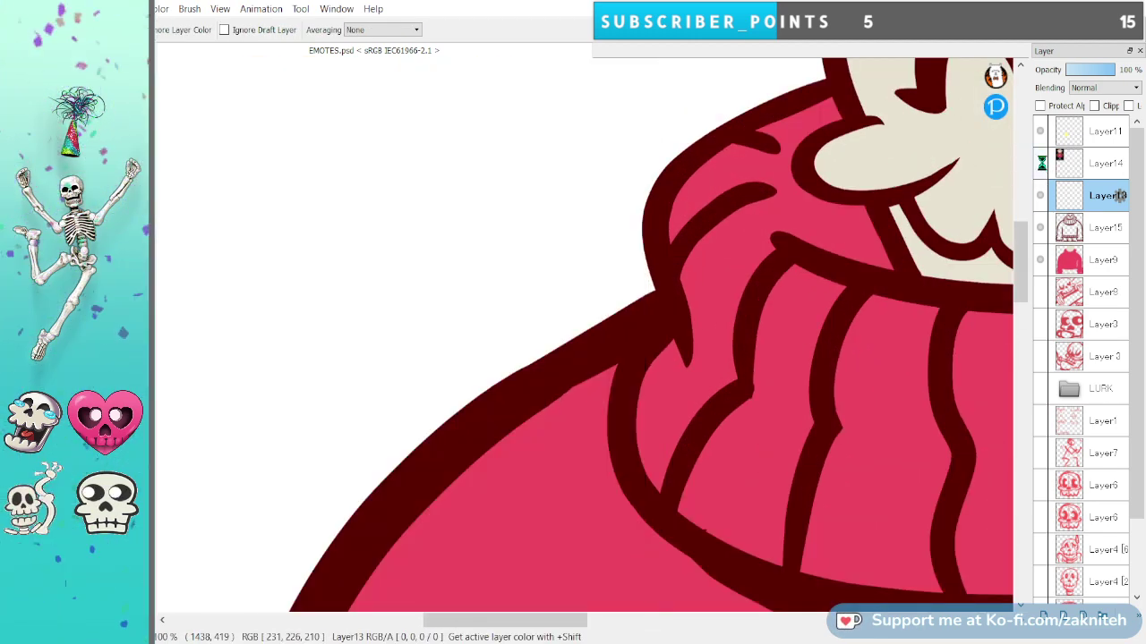
scroll(673, 429, down, 3)
scroll(676, 431, down, 1)
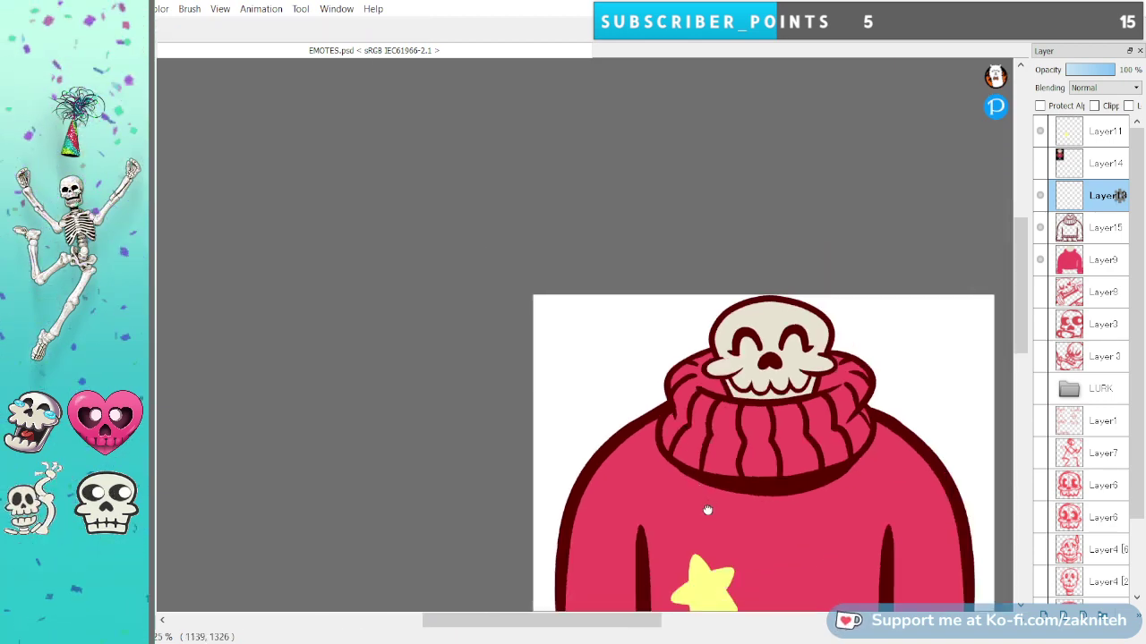
drag(767, 458, 638, 257)
key(b)
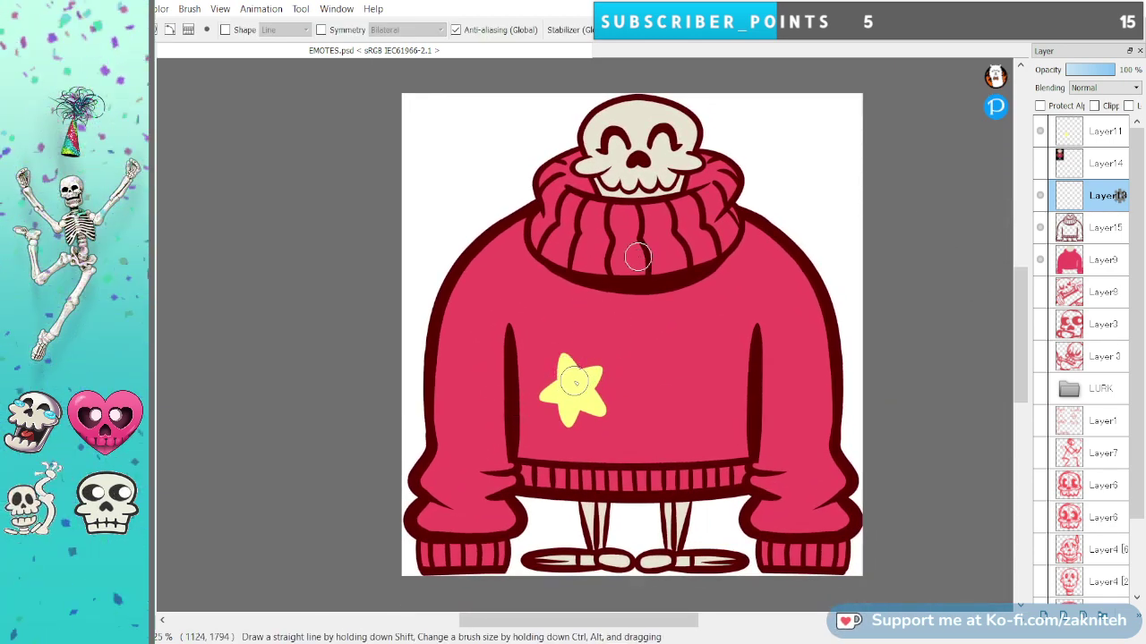
click(1040, 162)
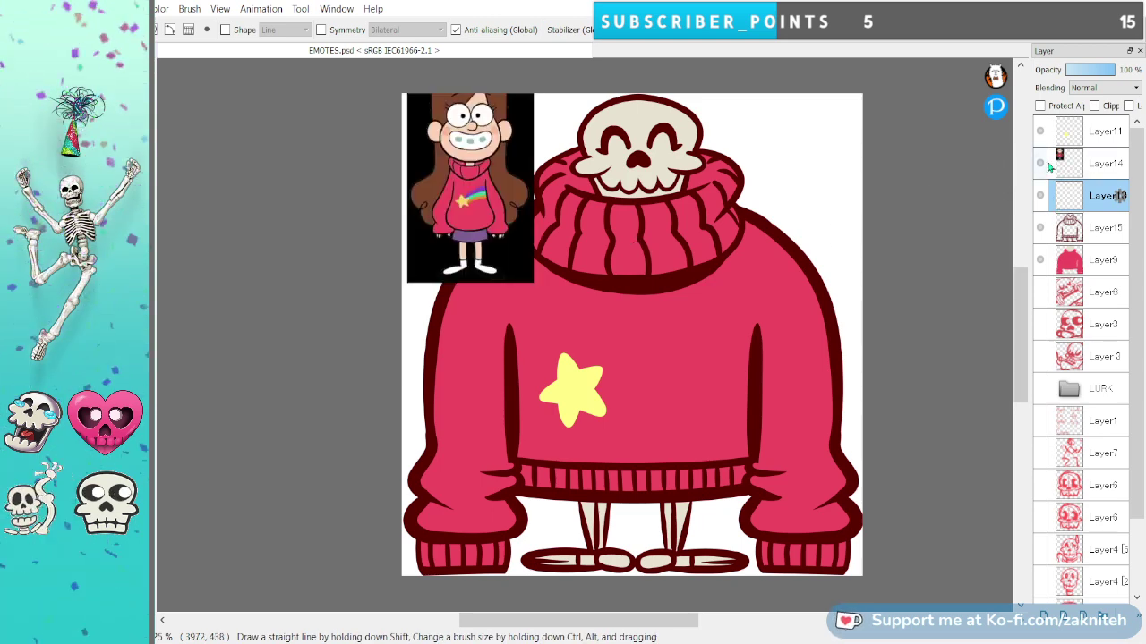
click(1053, 166)
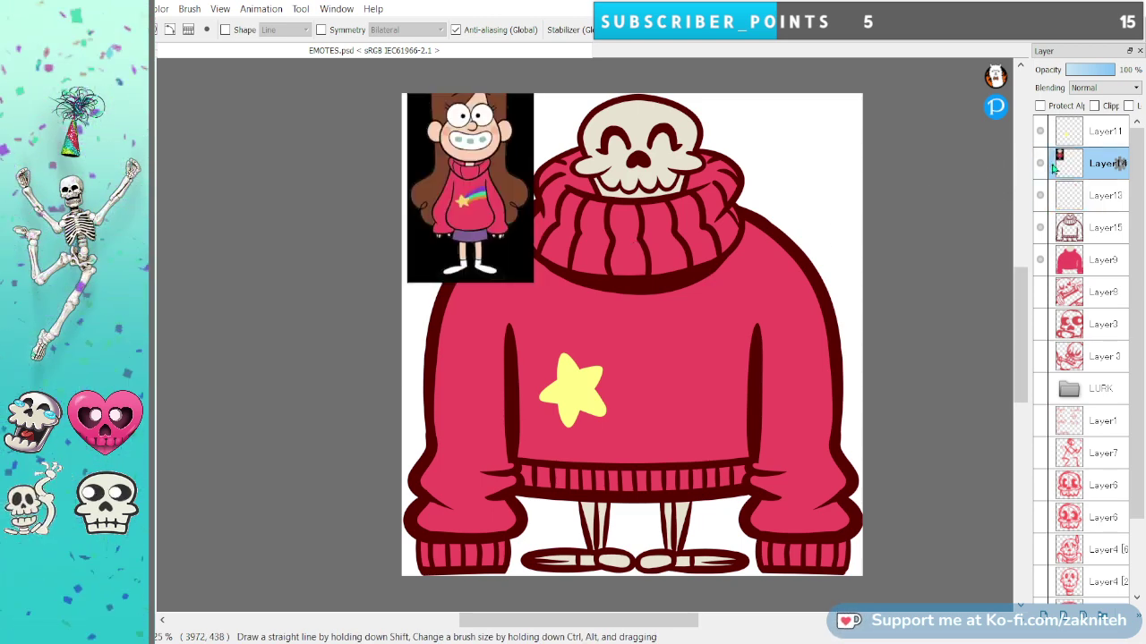
click(1041, 164)
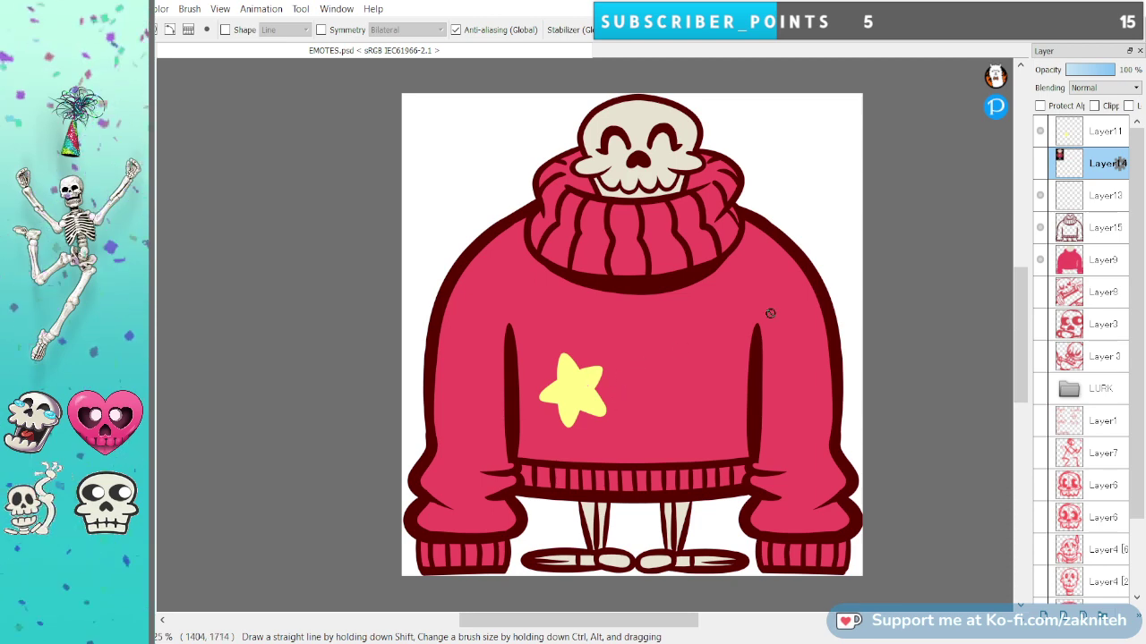
click(1056, 195)
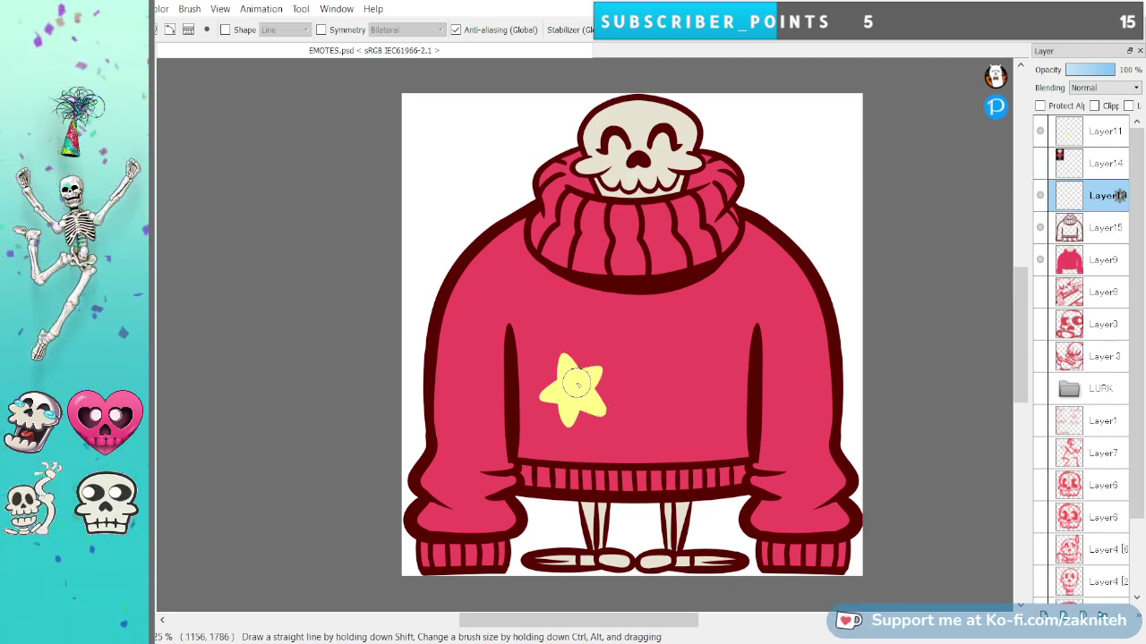
Paint a tapered purple streak on Layer13 from just below the collar's right side down to the yellow star, redoing strokes as needed.
drag(582, 368, 799, 295)
key(ctrl+z)
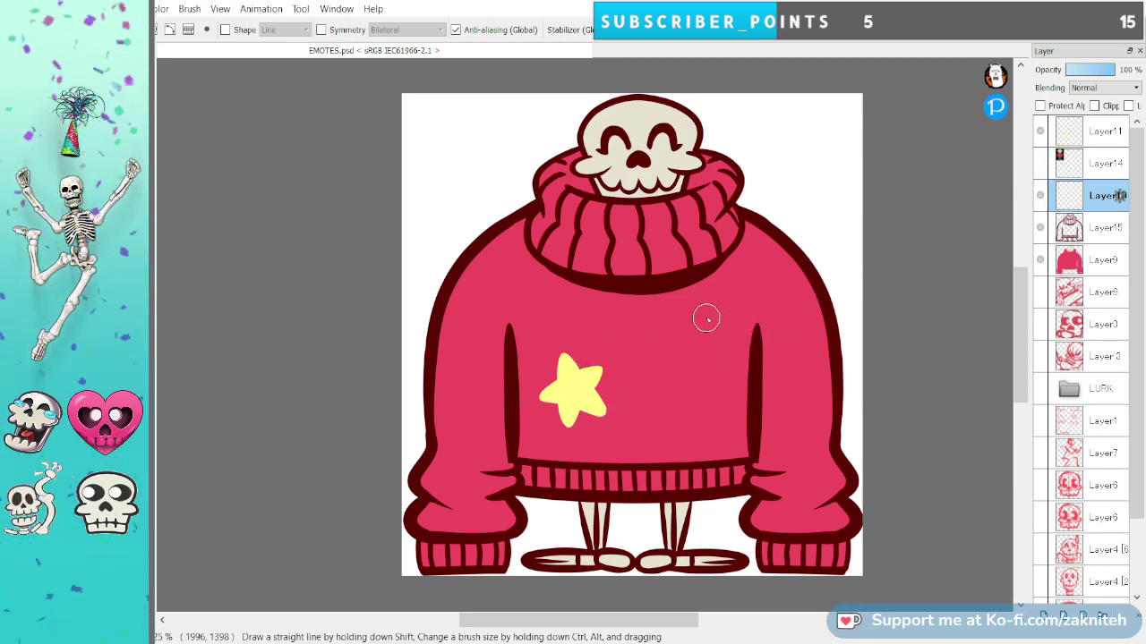
drag(717, 315, 519, 447)
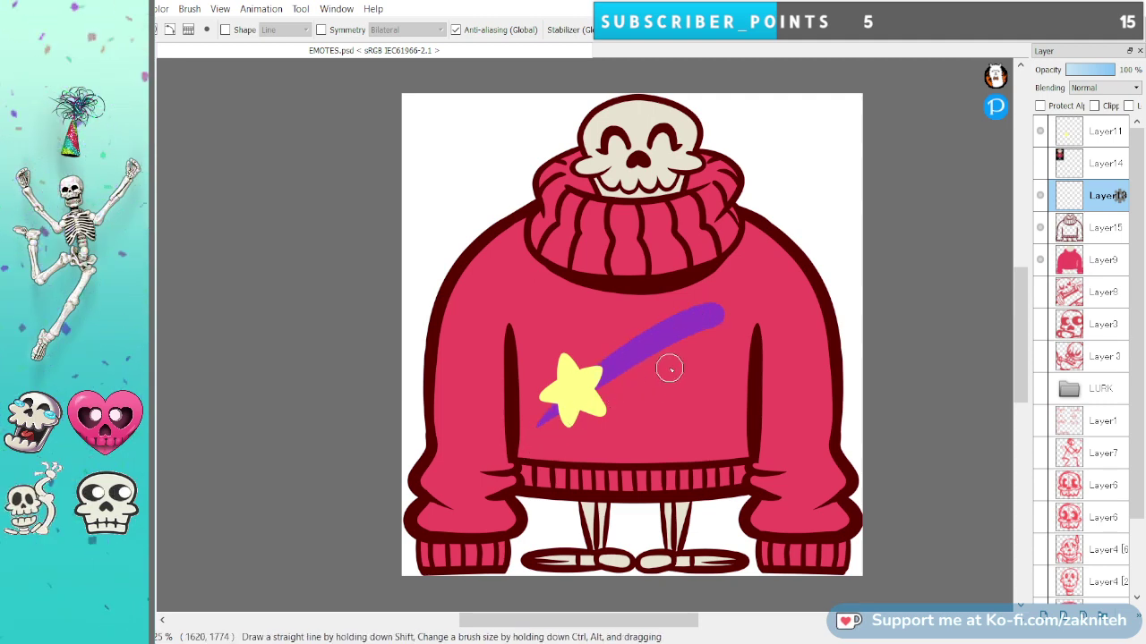
key(ctrl+z)
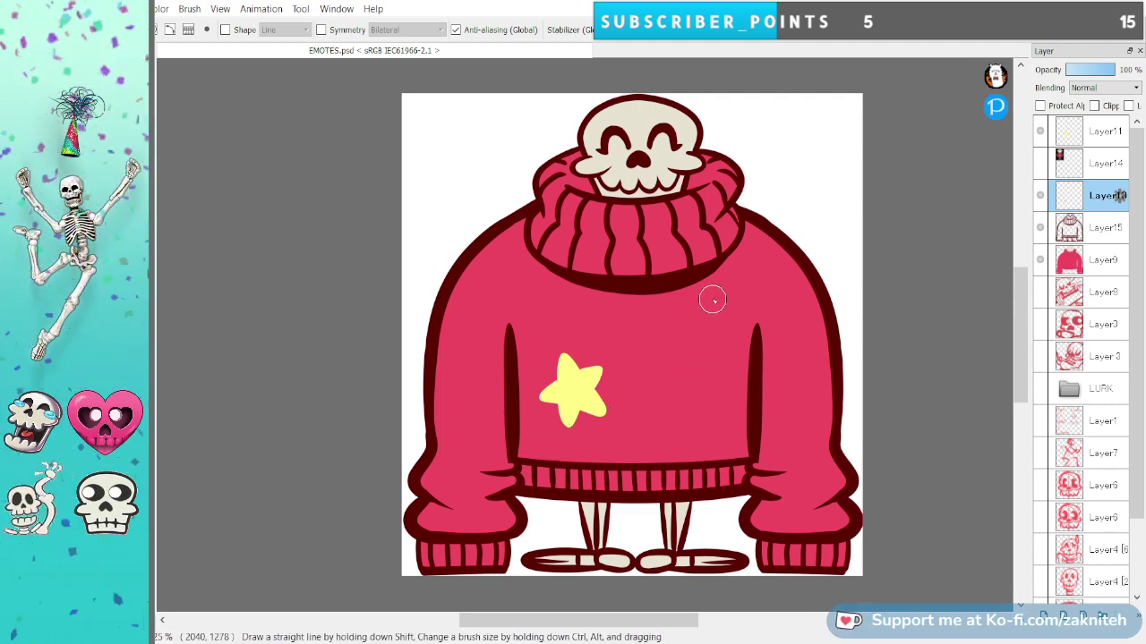
drag(723, 305, 584, 401)
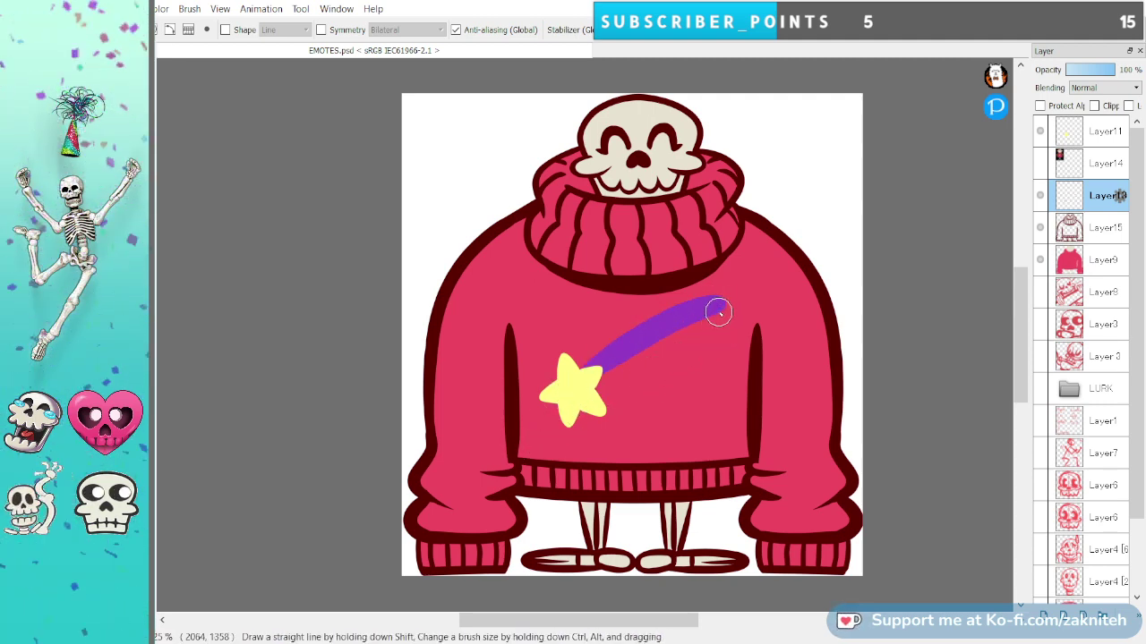
key(ctrl+z)
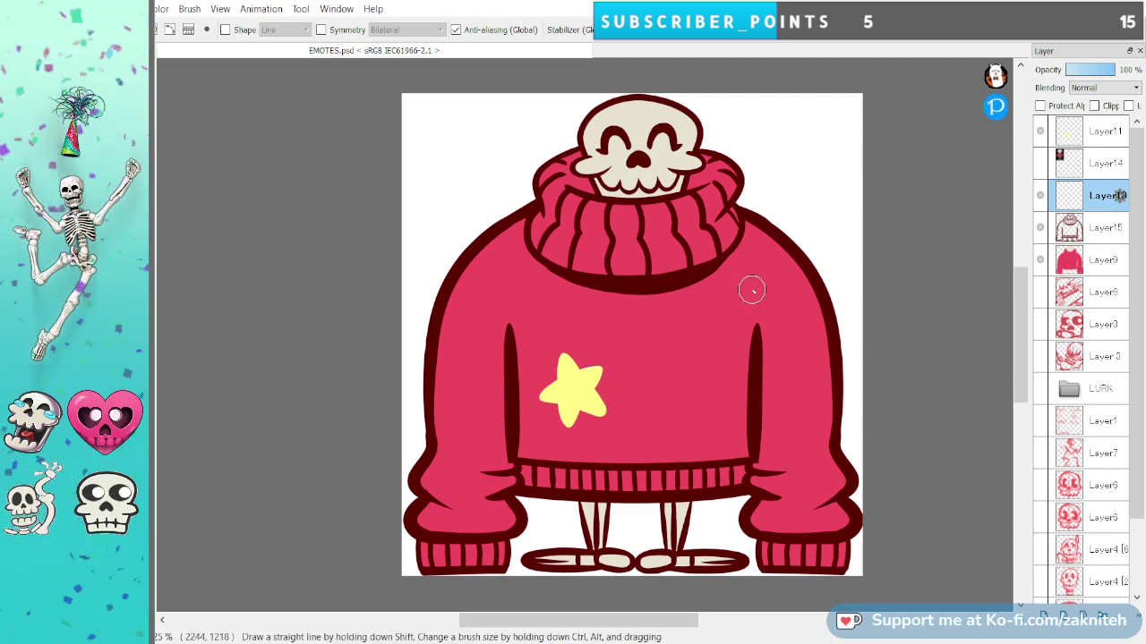
click(743, 291)
drag(743, 291, 581, 367)
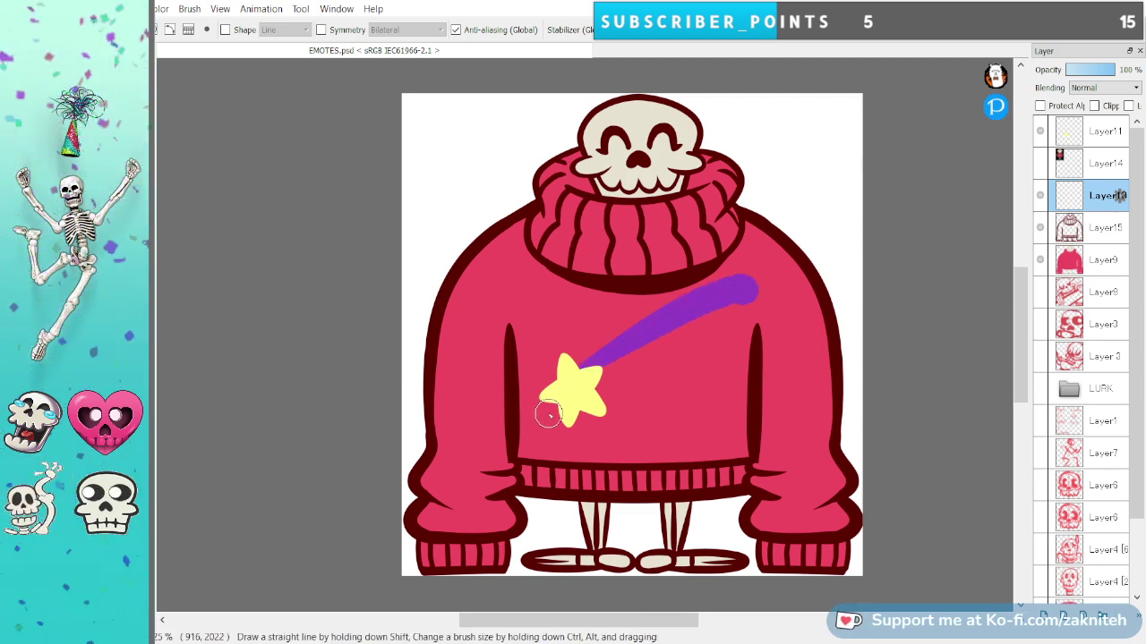
Show the reference picture again, sample its rainbow's green and make Layer13 active.
click(1040, 163)
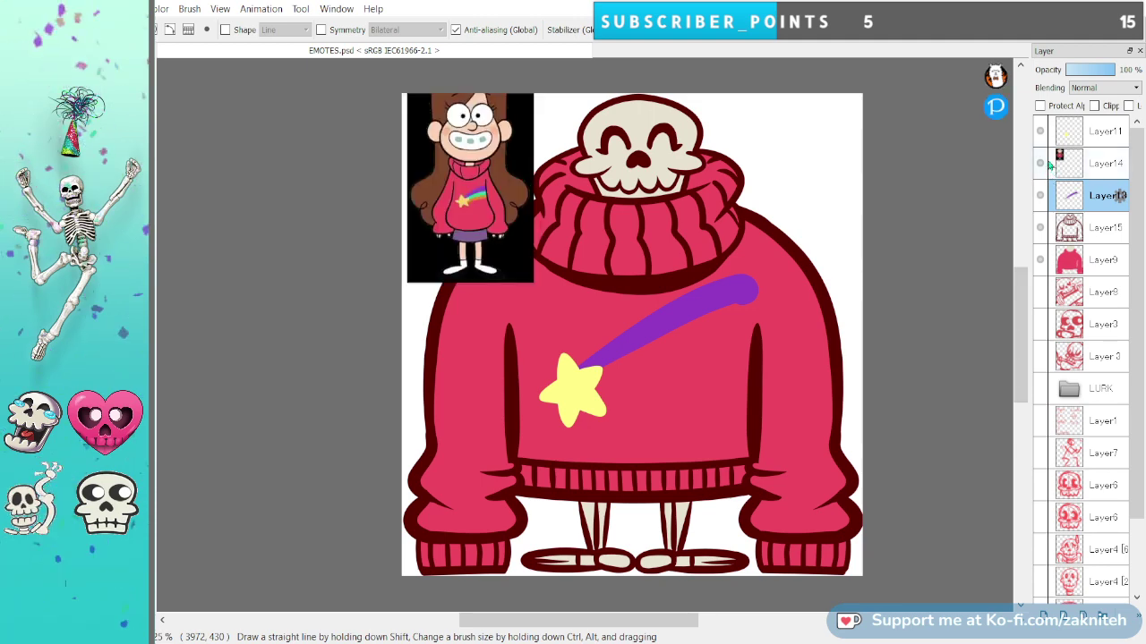
click(1110, 163)
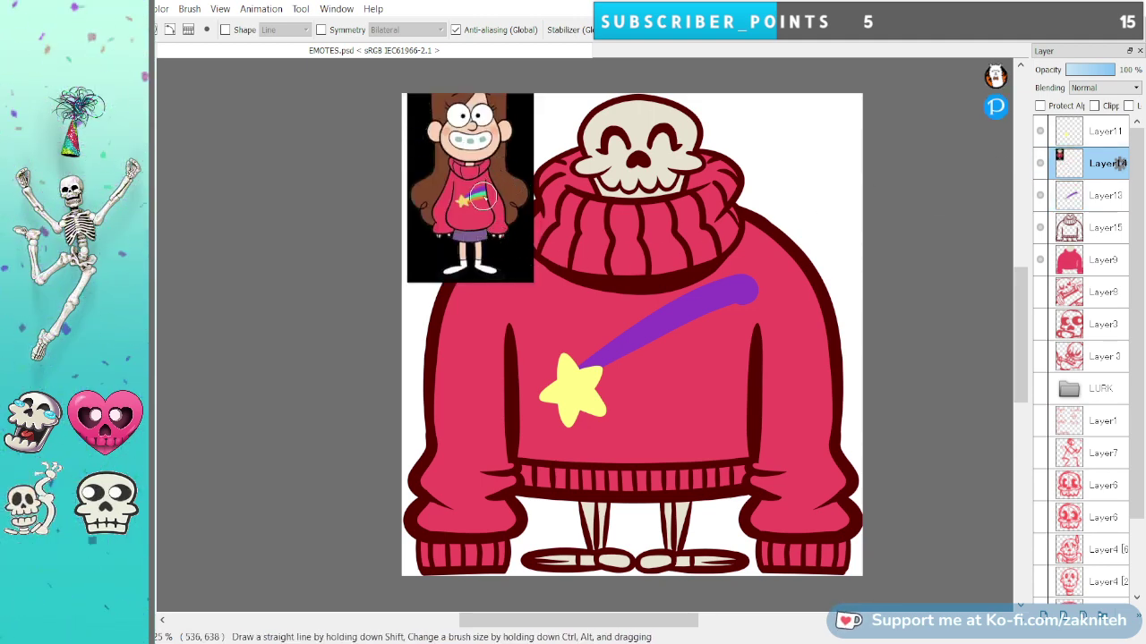
scroll(481, 196, up, 6)
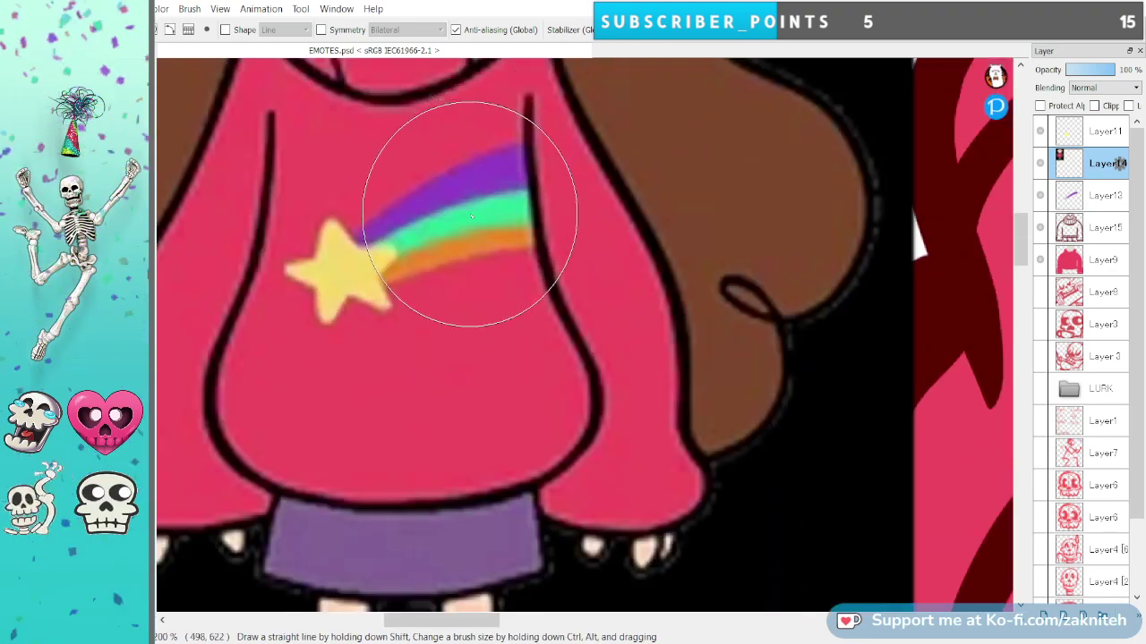
scroll(511, 205, down, 6)
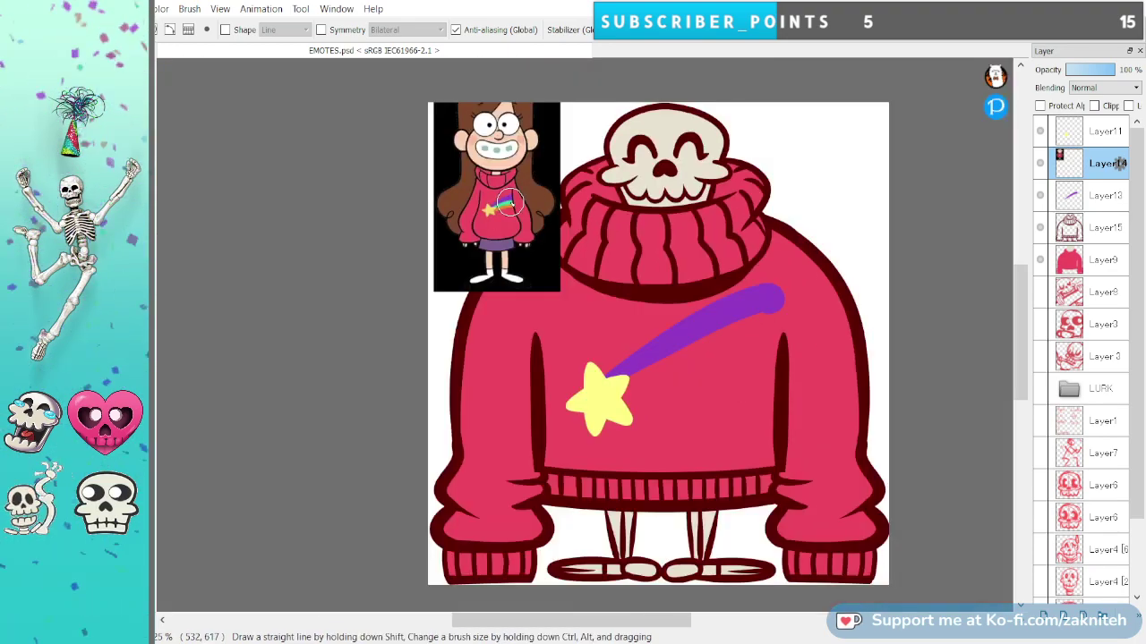
scroll(508, 204, down, 1)
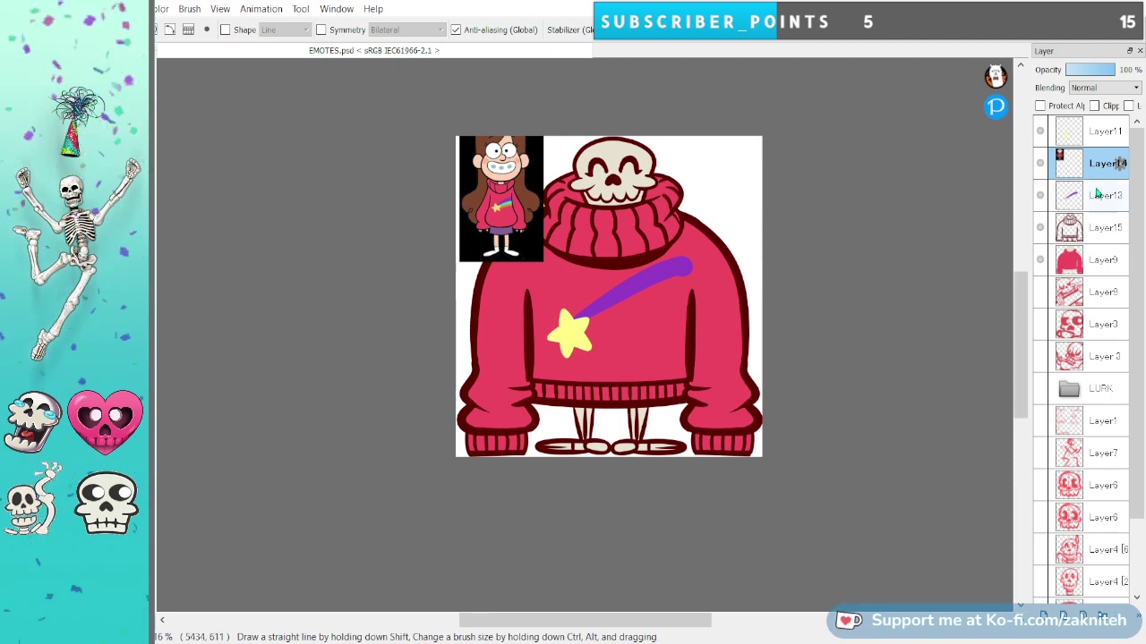
click(1041, 208)
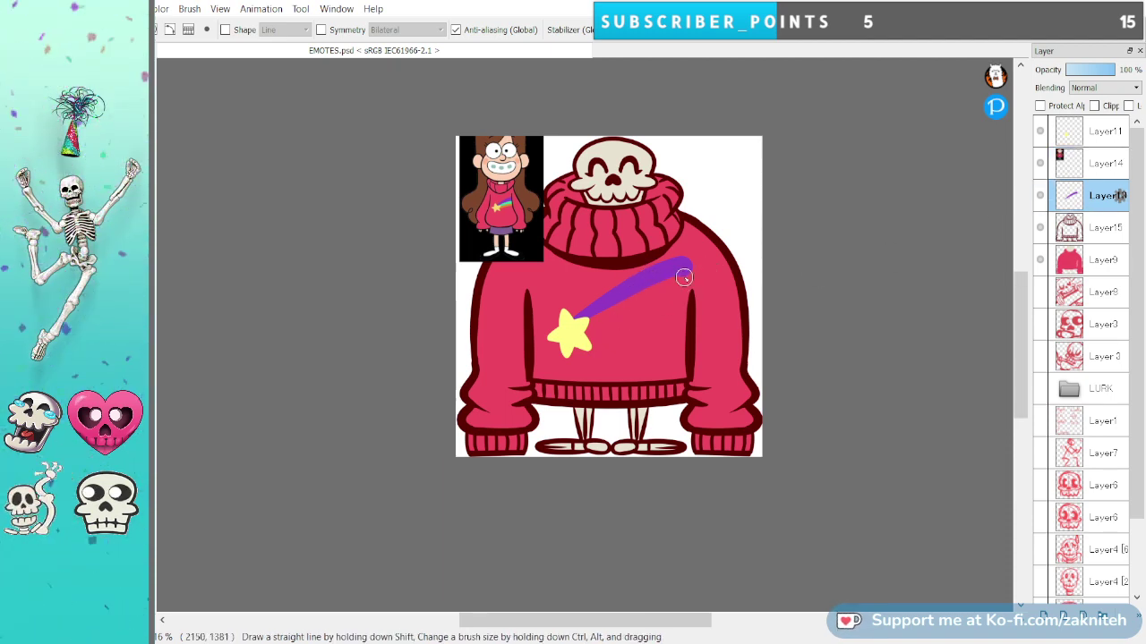
Paint a tapered green streak along the underside of the purple one down to the star, redoing the stroke until it fits closely.
drag(685, 279, 552, 363)
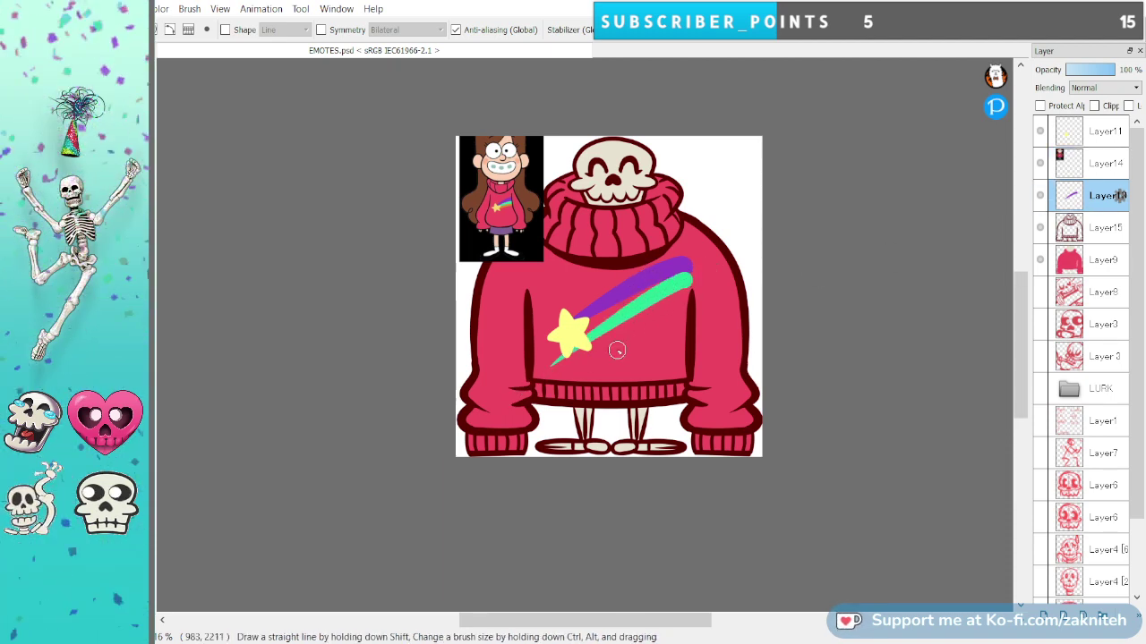
key(ctrl+z)
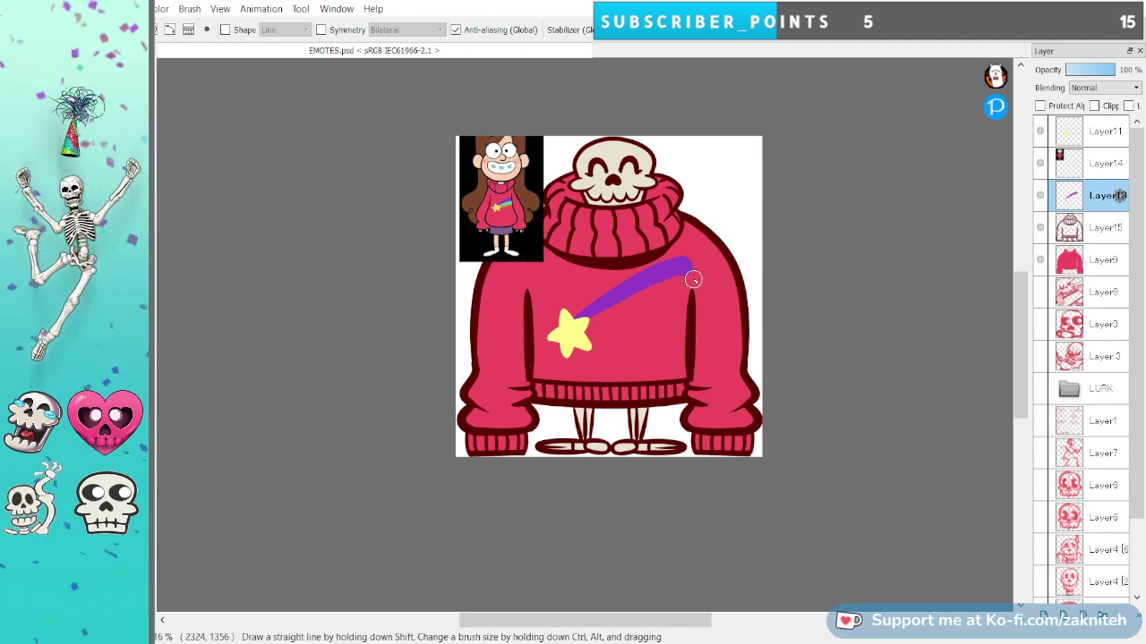
drag(683, 277, 561, 369)
key(ctrl+z)
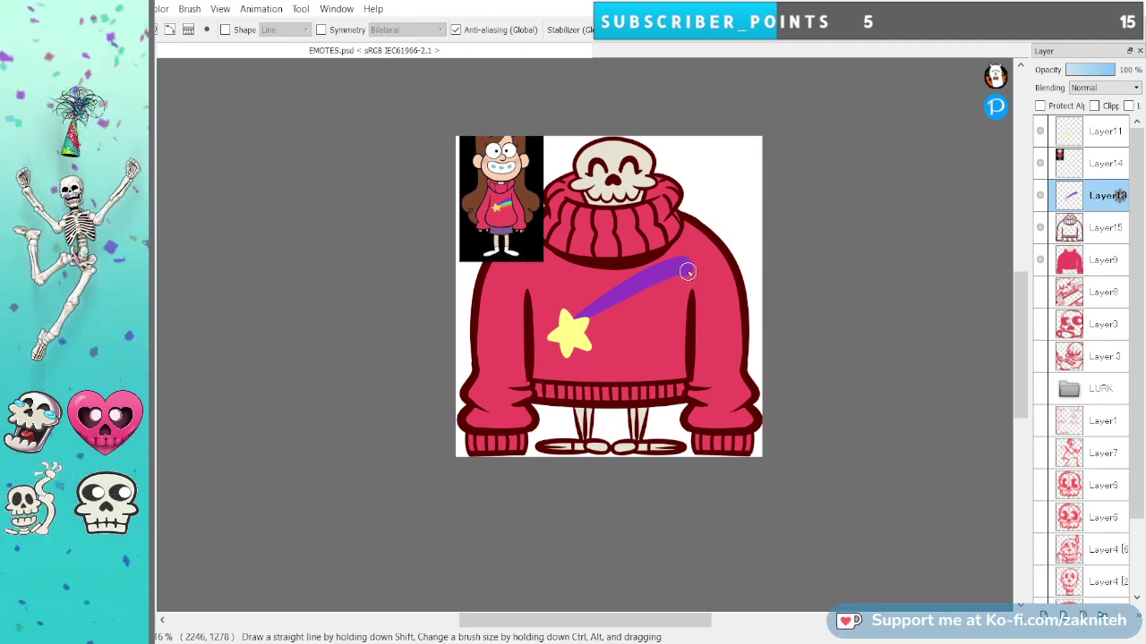
drag(685, 275, 548, 346)
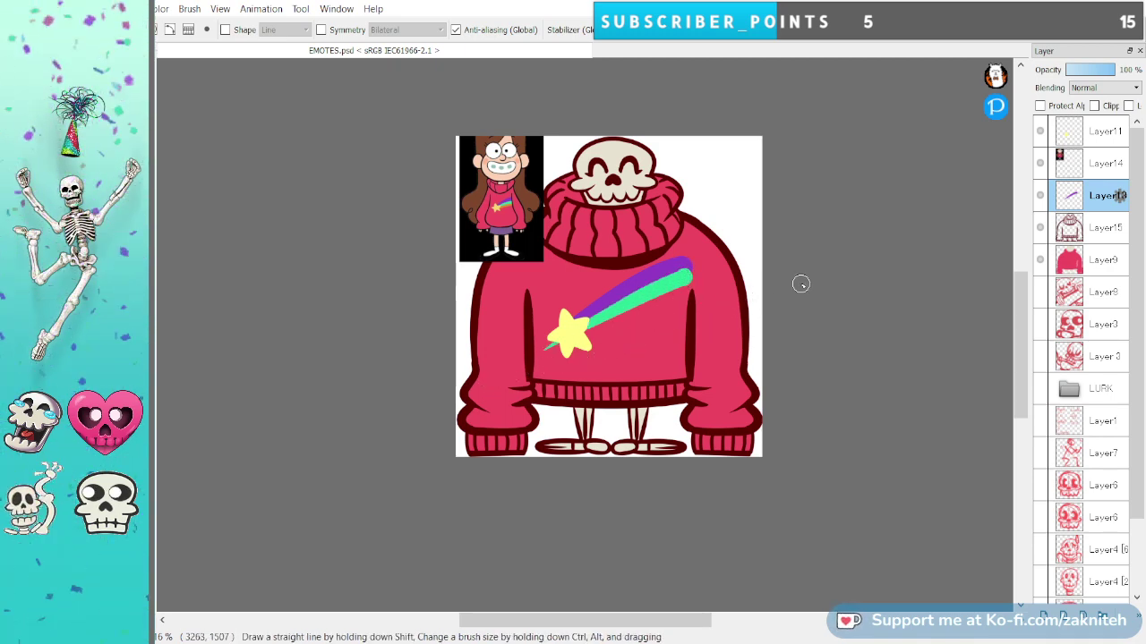
Sample the orange of the reference's rainbow for the brush.
scroll(506, 207, down, 1)
scroll(508, 206, up, 8)
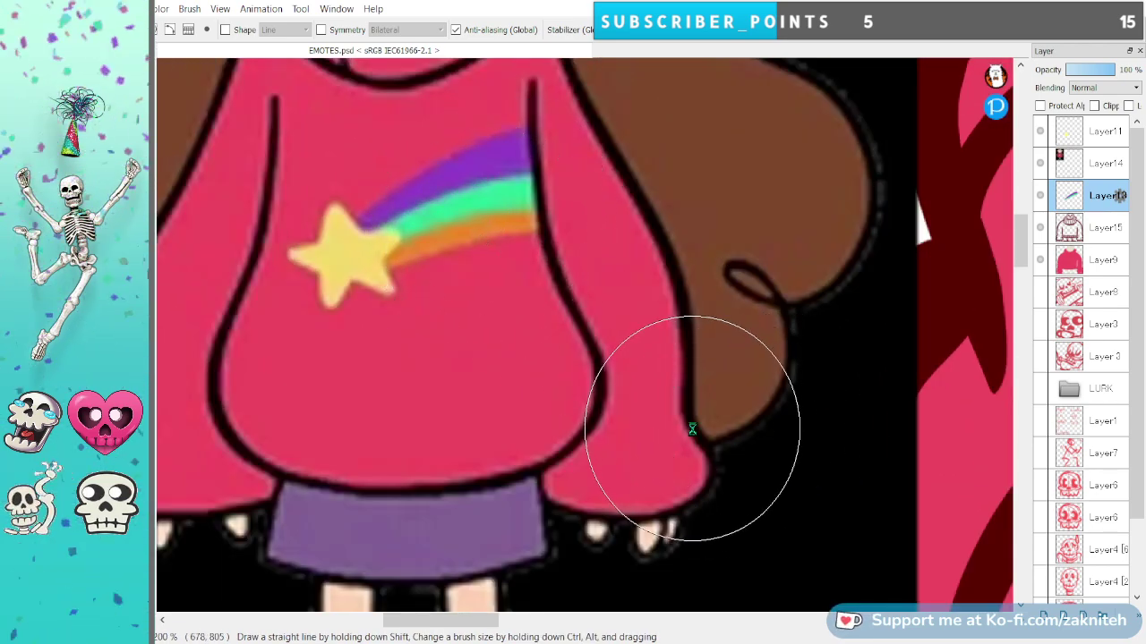
scroll(692, 429, down, 7)
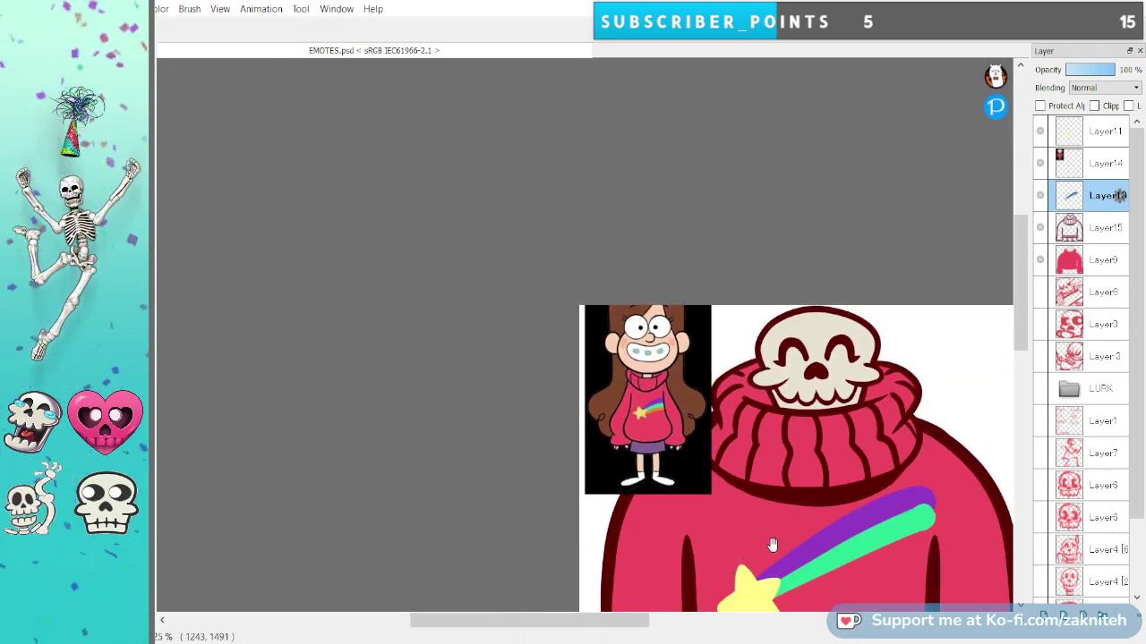
mouse_move(772, 545)
mouse_down()
mouse_move(571, 368)
mouse_move(537, 368)
mouse_up()
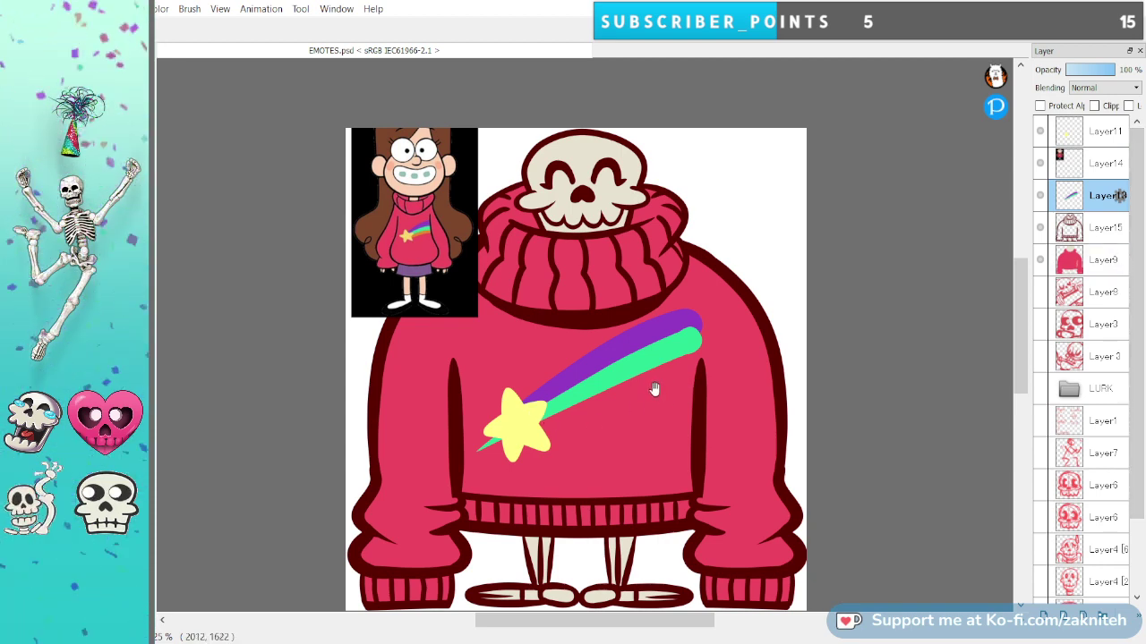
key(b)
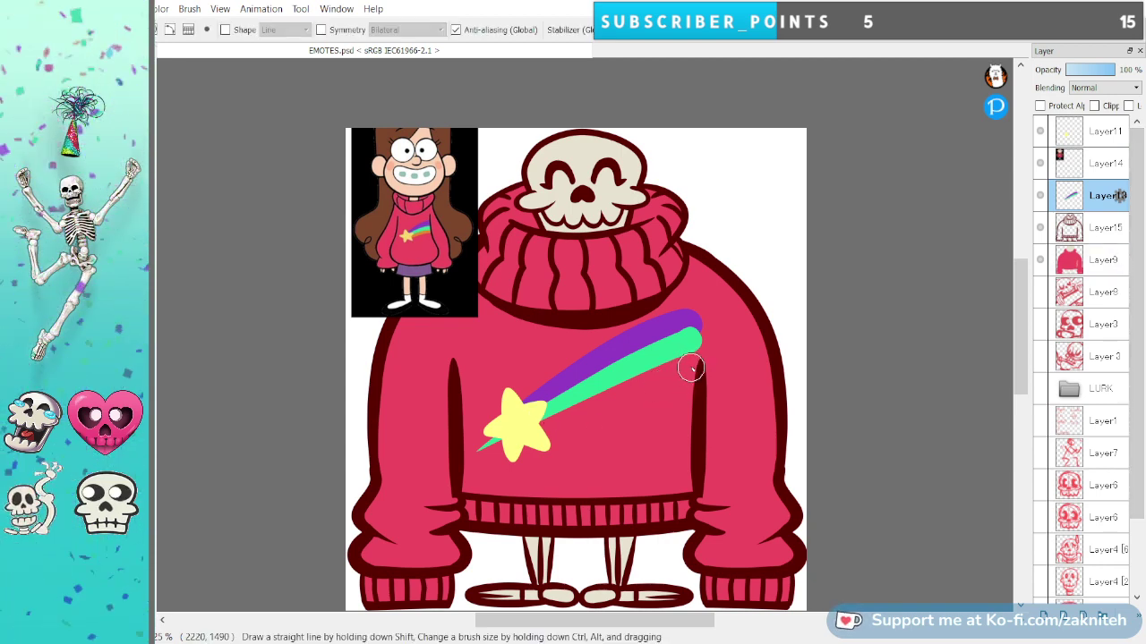
Paint a tapered orange streak beneath the green one down to the star, redoing the stroke until its tip stays behind the star.
drag(690, 366, 577, 428)
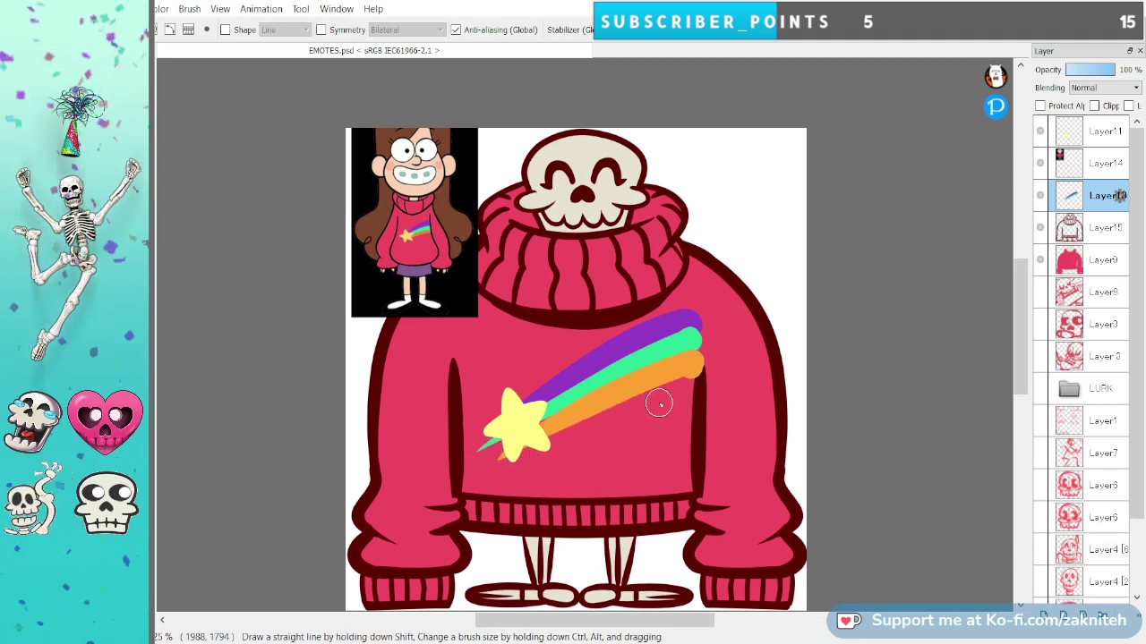
key(ctrl+z)
drag(691, 361, 543, 433)
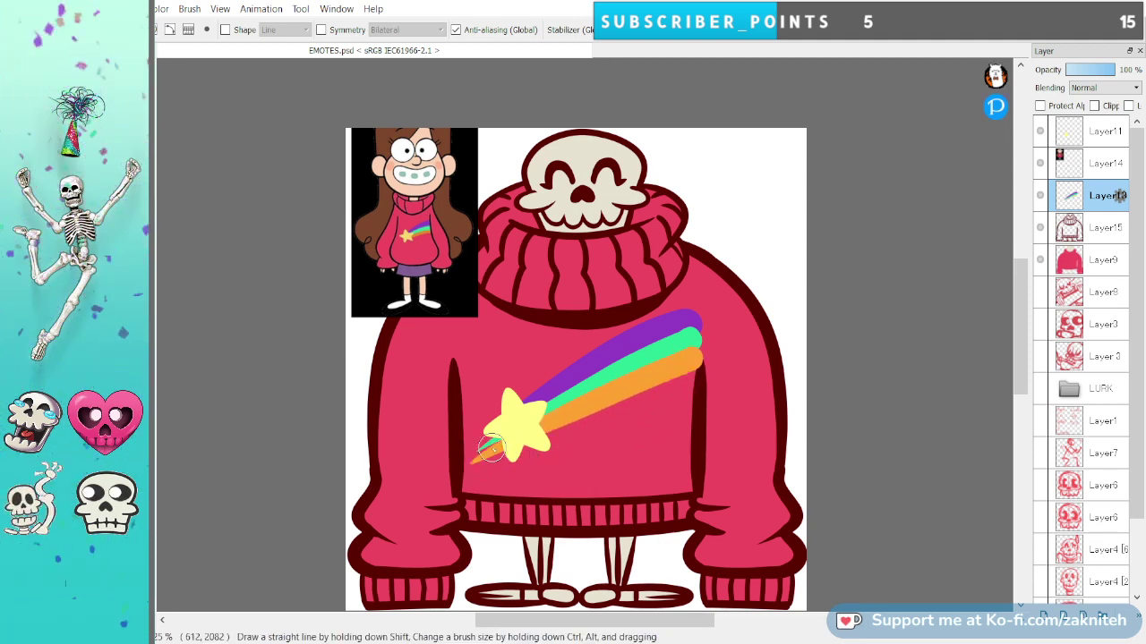
key(ctrl+z)
drag(690, 360, 478, 451)
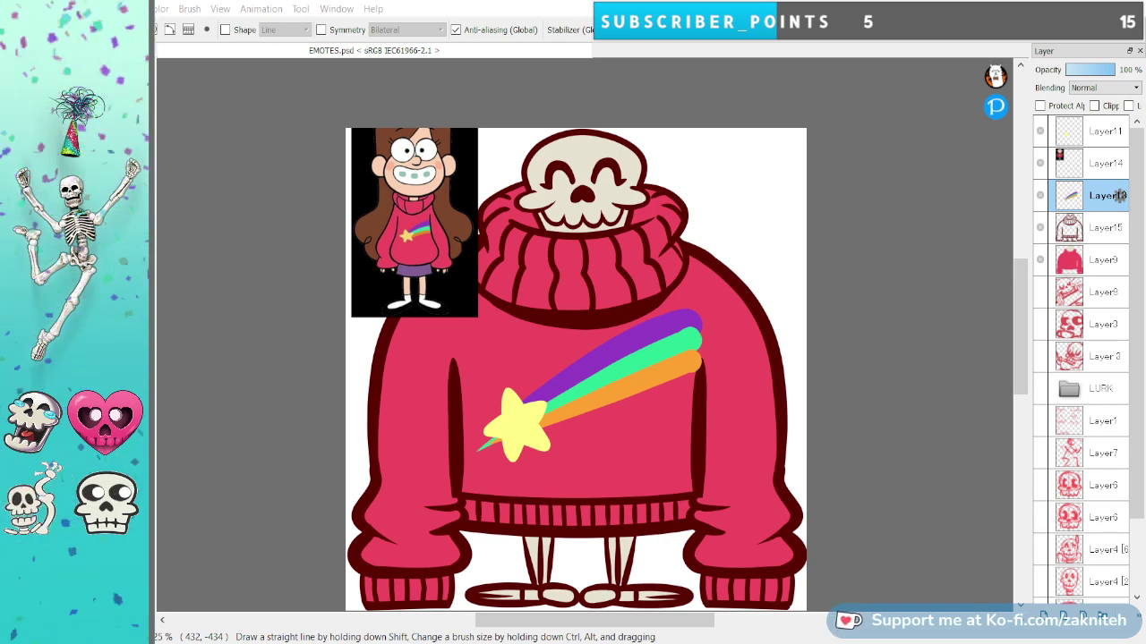
Switch to Photoshop, hide the reference picture and make the yellow star's layer, Layer11, active.
key(alt+Tab)
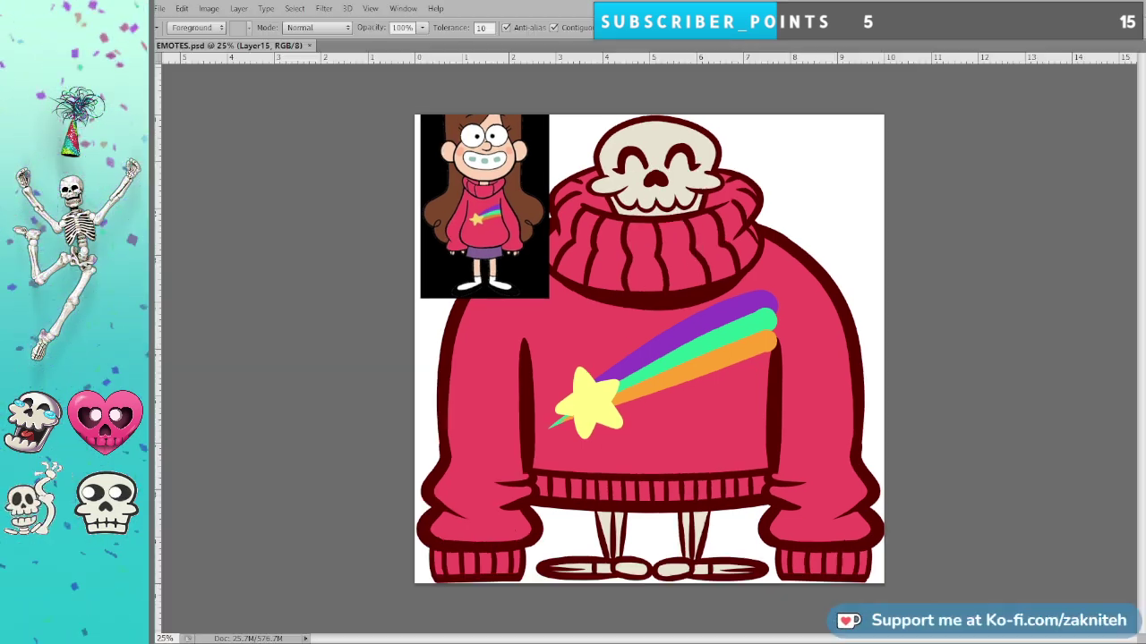
key(super+Down)
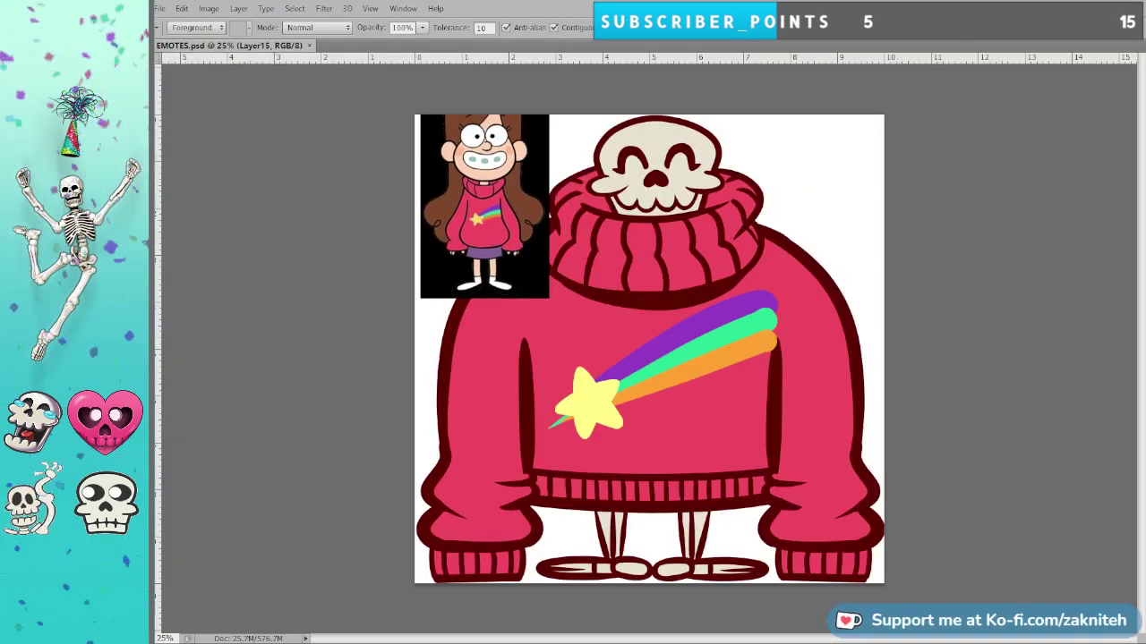
key(ctrl+z)
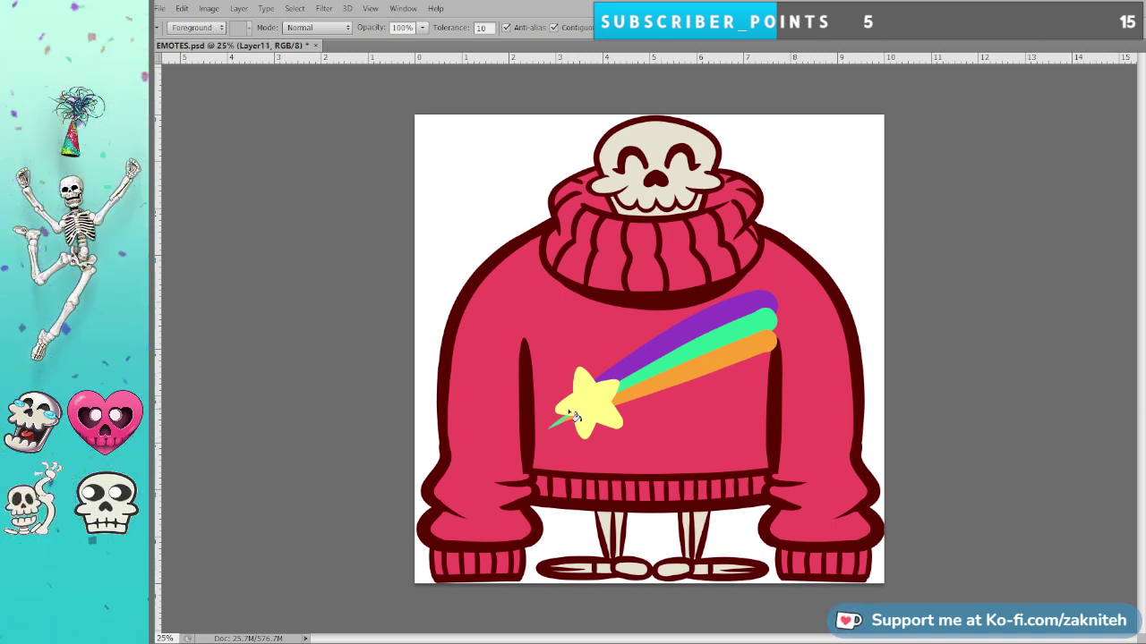
ctrl+click(592, 405)
scroll(592, 404, down, 1)
scroll(598, 409, up, 3)
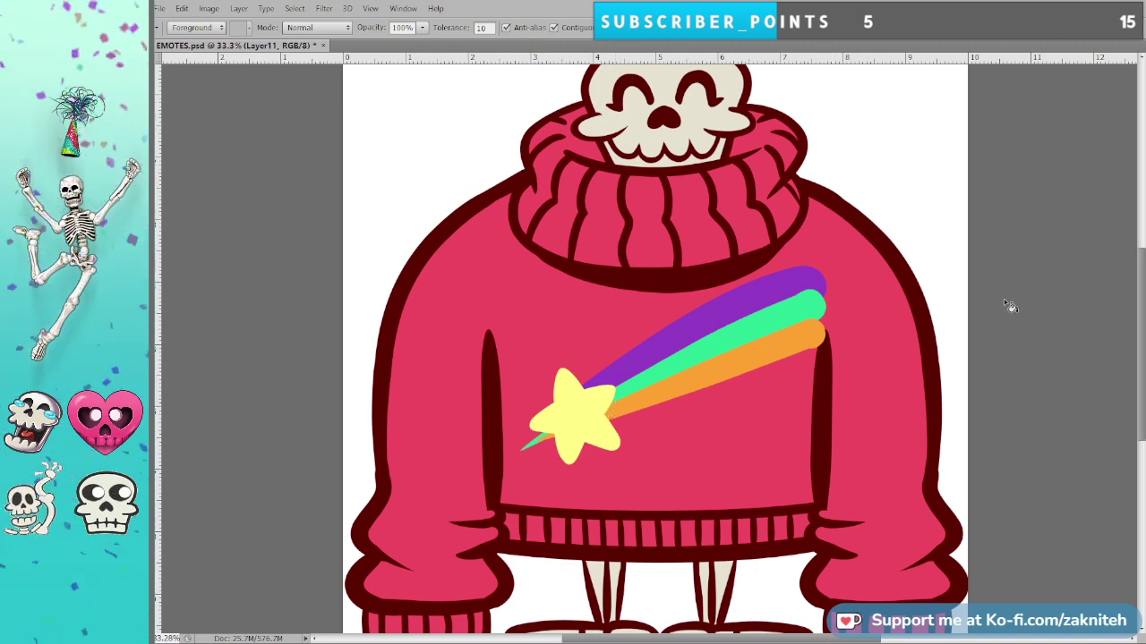
Make the rainbow trail's layer, Layer13, active.
key(alt+])
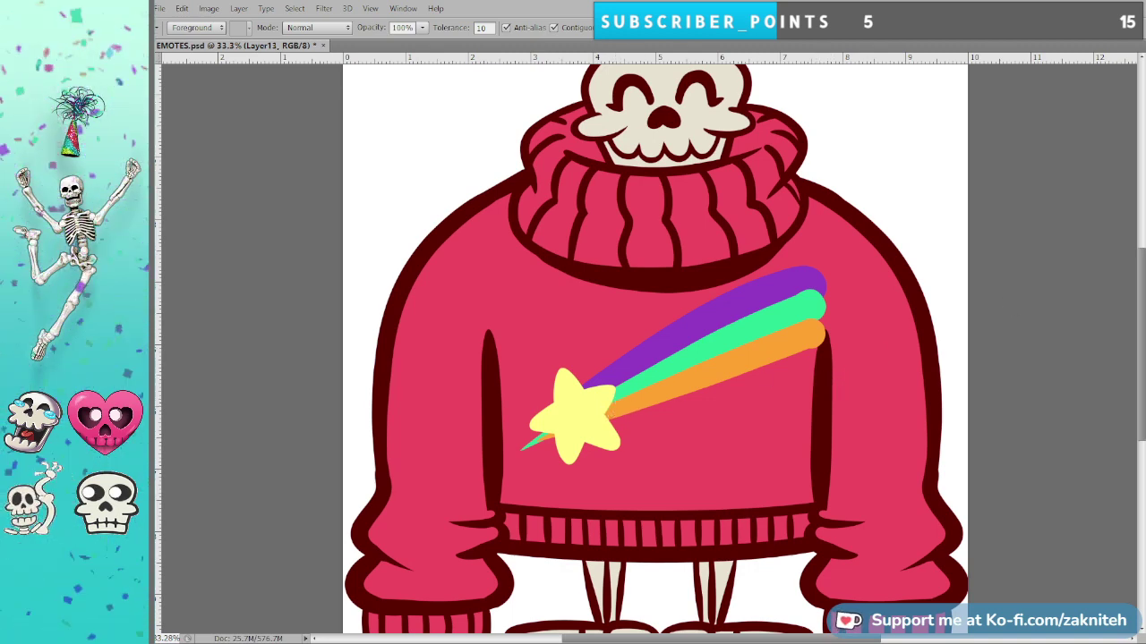
key(ctrl+t)
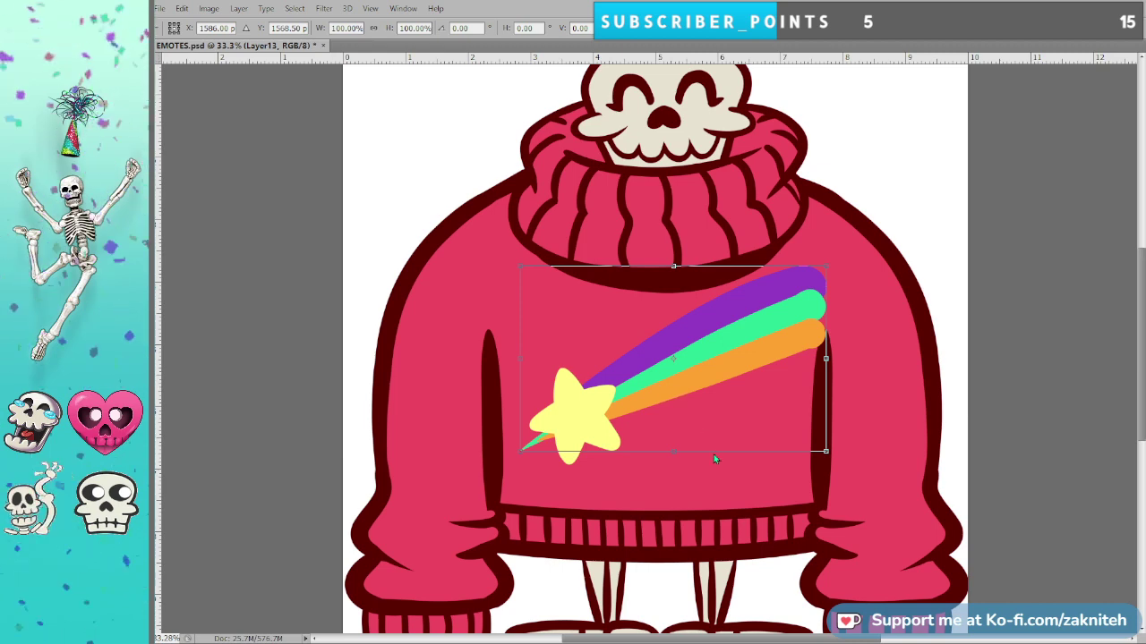
click(705, 506)
drag(619, 408, 693, 321)
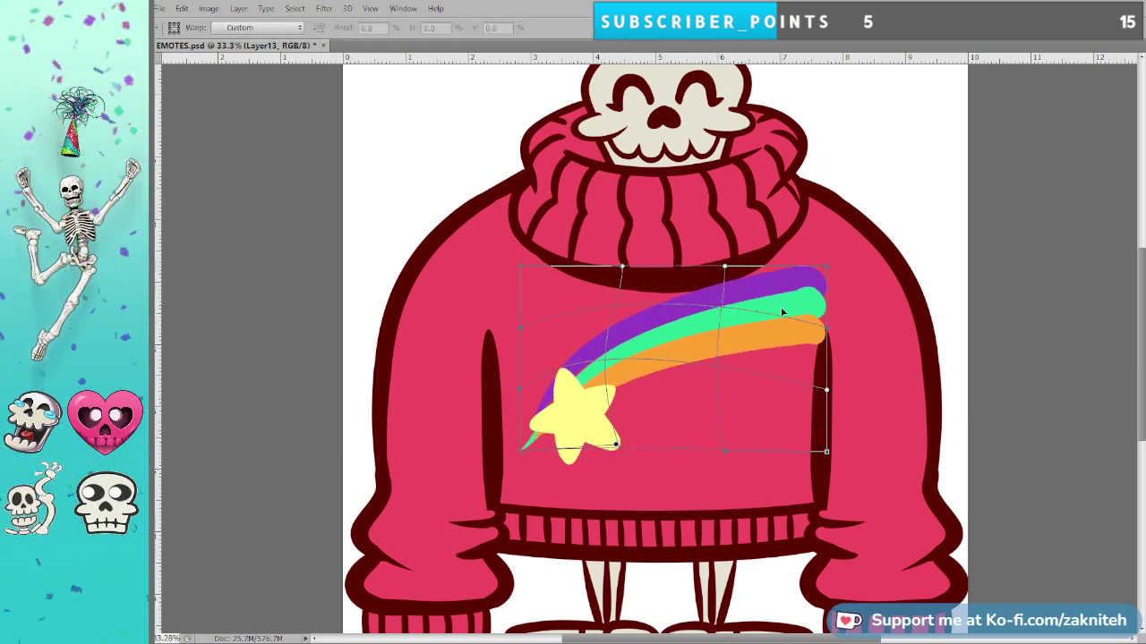
drag(800, 307, 809, 322)
drag(831, 278, 824, 293)
key(Escape)
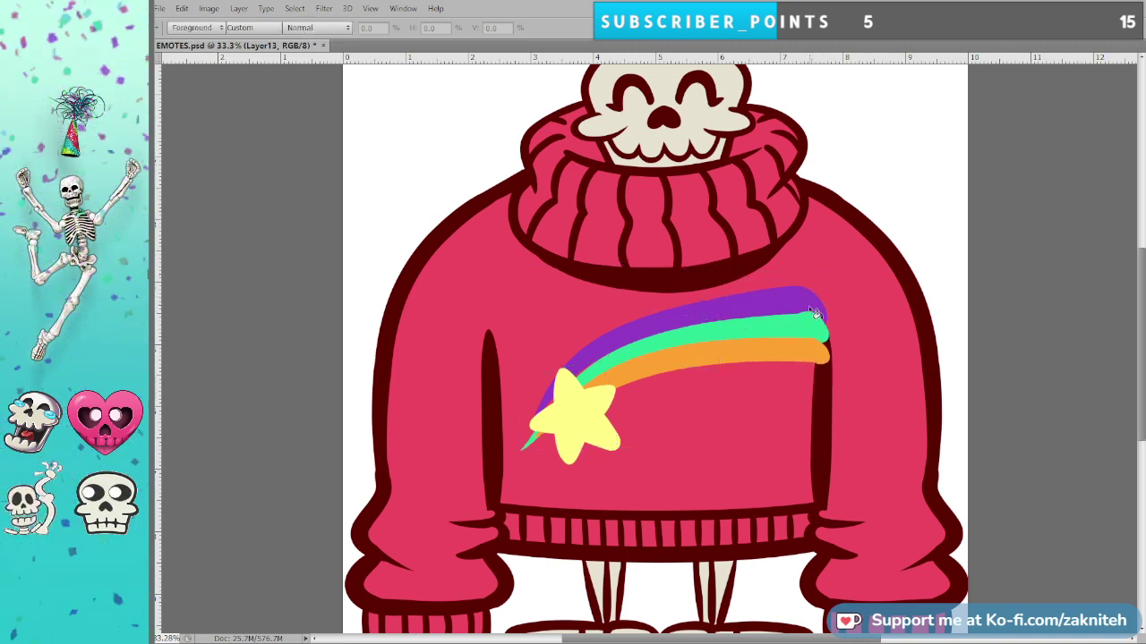
key(ctrl+t)
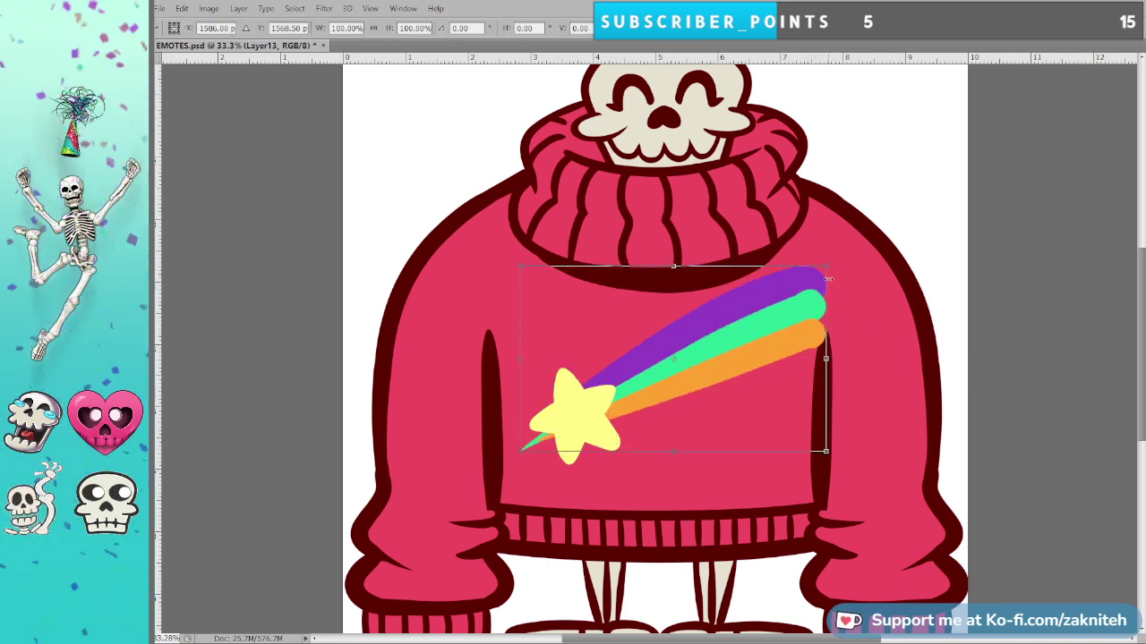
mouse_move(825, 266)
mouse_down()
mouse_move(793, 285)
mouse_move(809, 278)
mouse_up()
key(Escape)
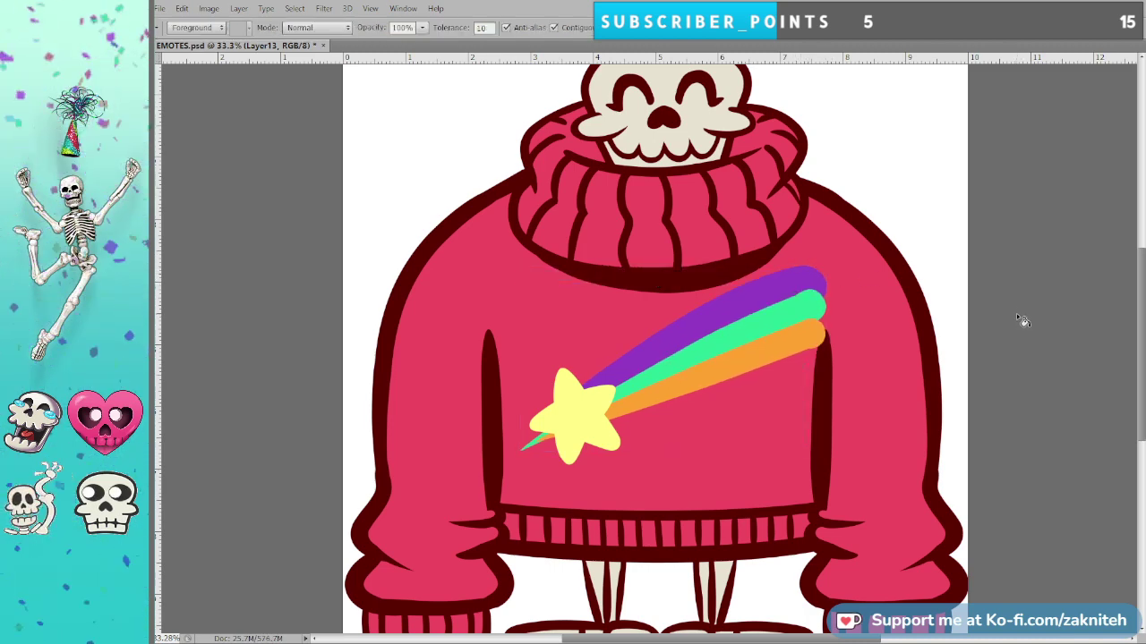
Cut off the trail's three rounded ends along a slanted straight edge using the Polygonal Lasso, then deselect.
key(m)
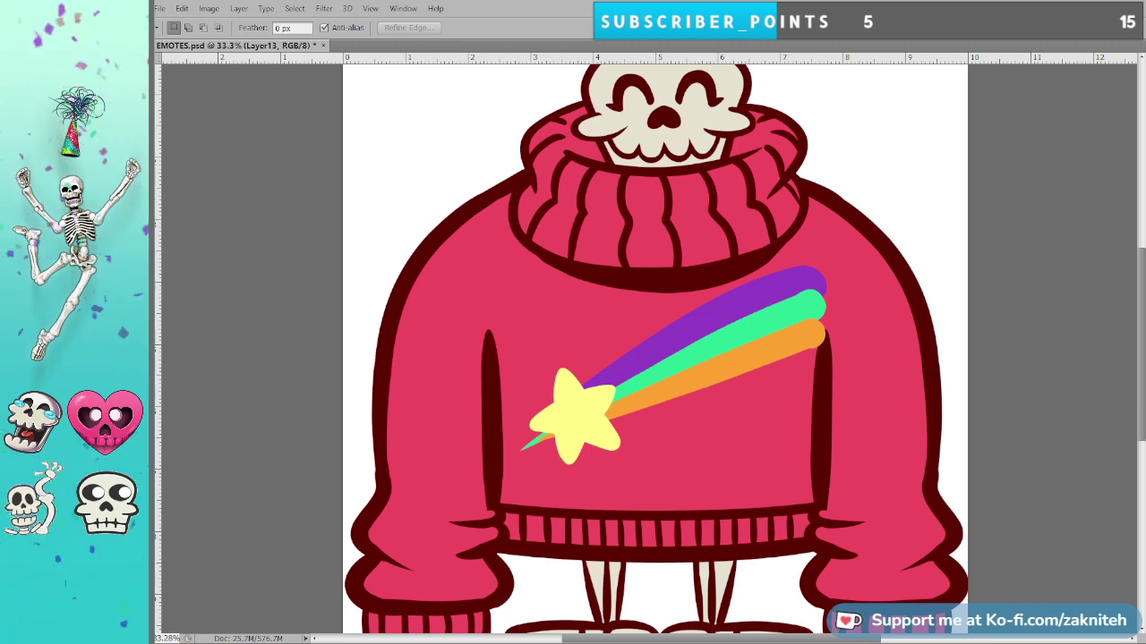
click(169, 107)
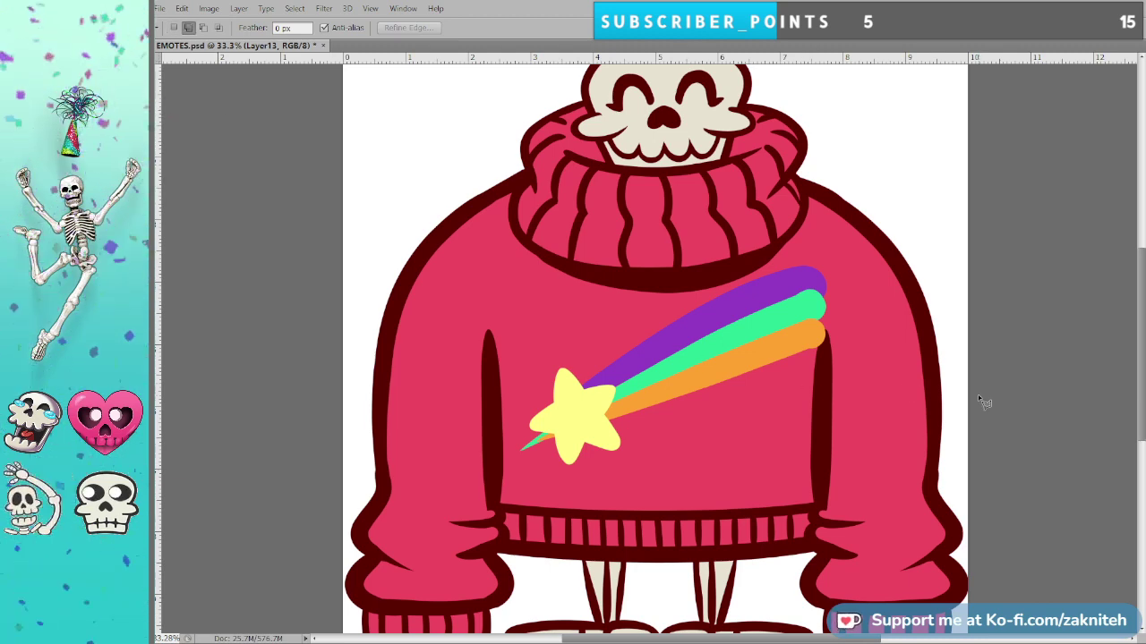
click(774, 251)
mouse_move(829, 387)
mouse_down()
mouse_move(859, 309)
mouse_move(845, 261)
mouse_move(810, 233)
mouse_up()
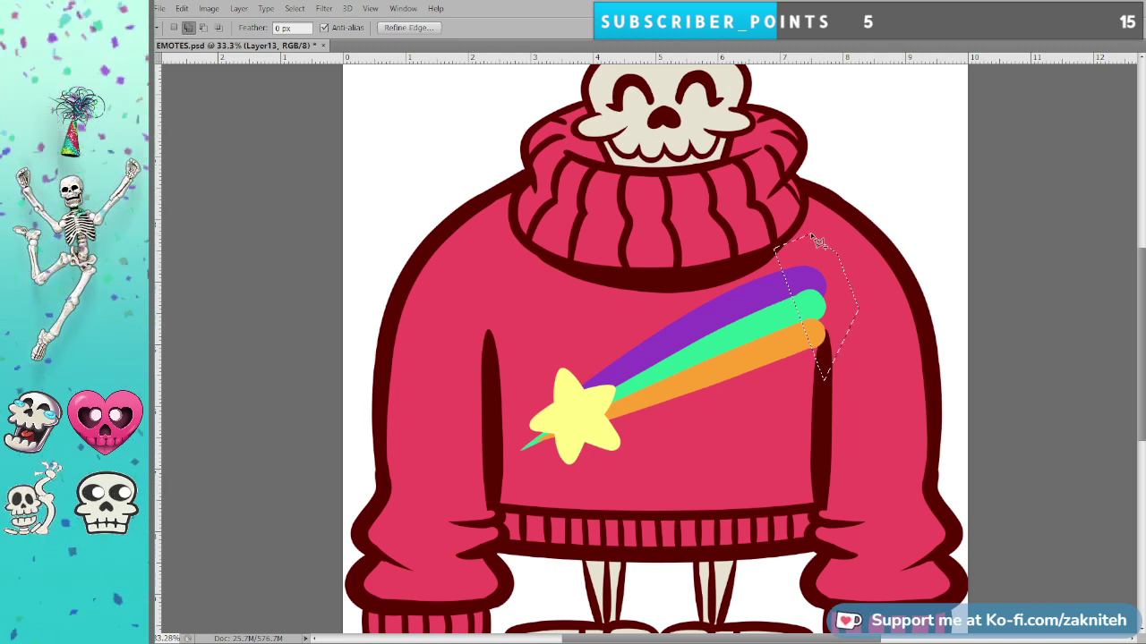
key(Delete)
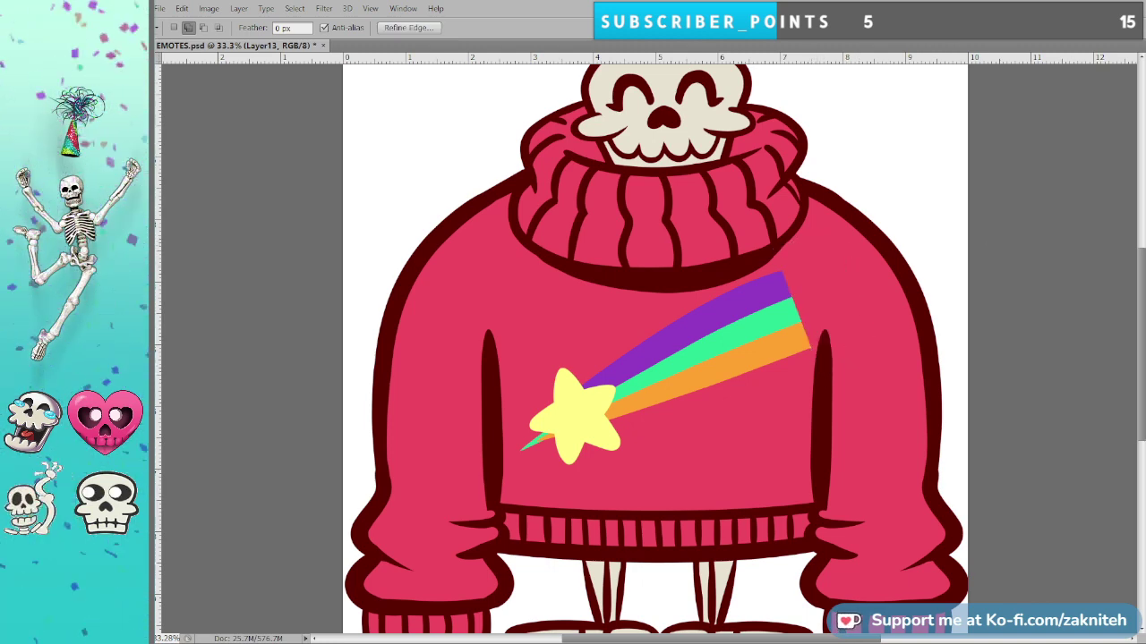
key(ctrl+d)
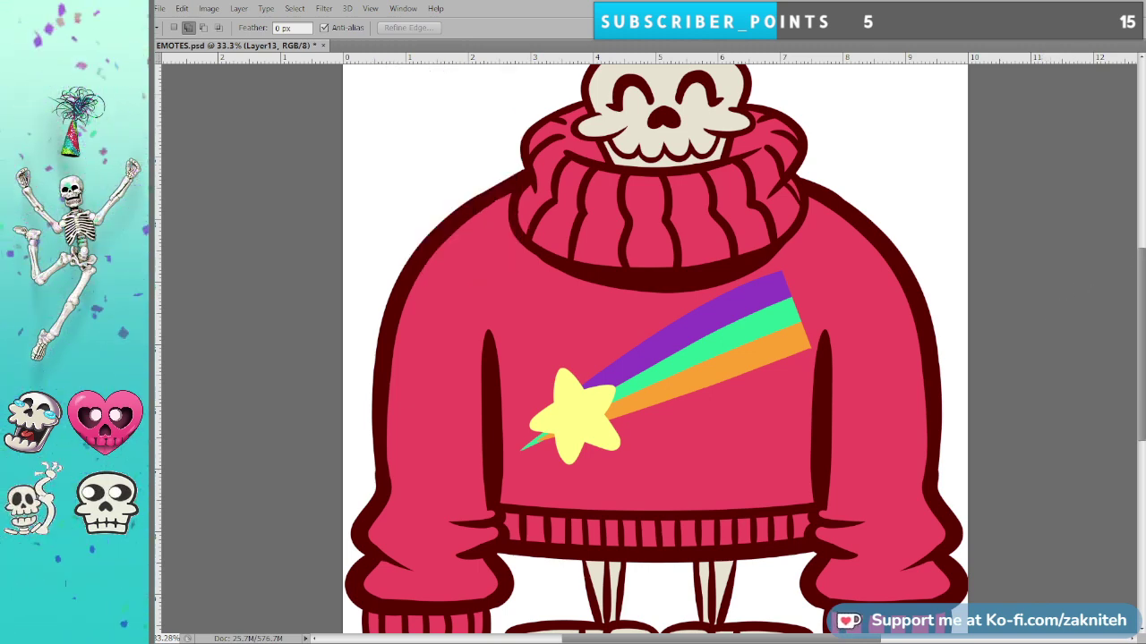
Undo the trimming of the trail's rounded ends and drop the selection around them.
key(ctrl+z)
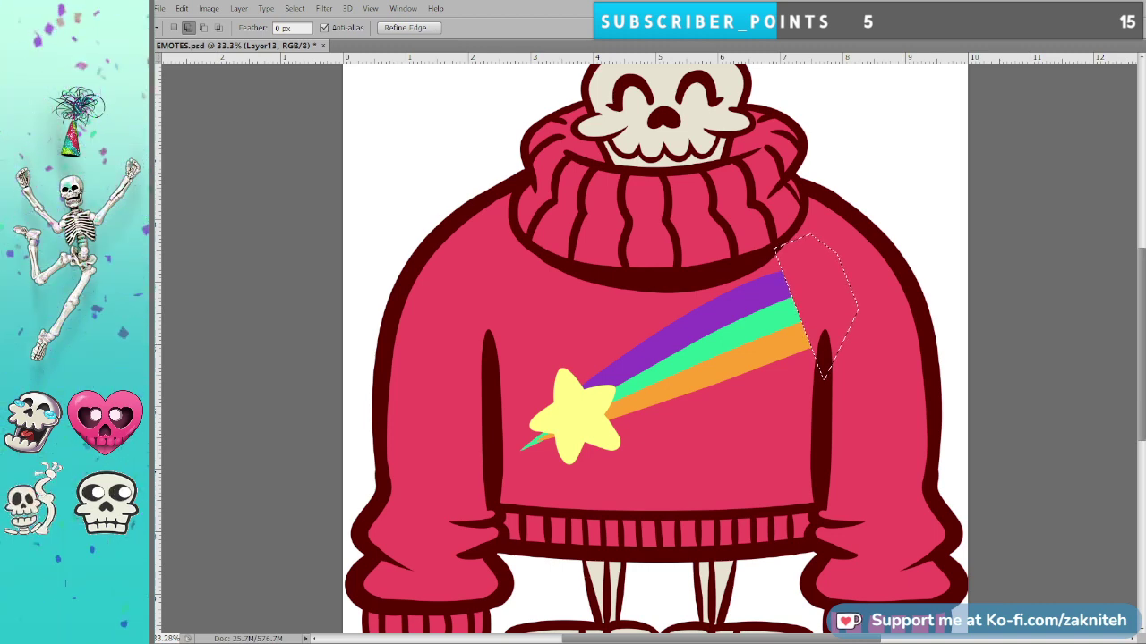
key(v)
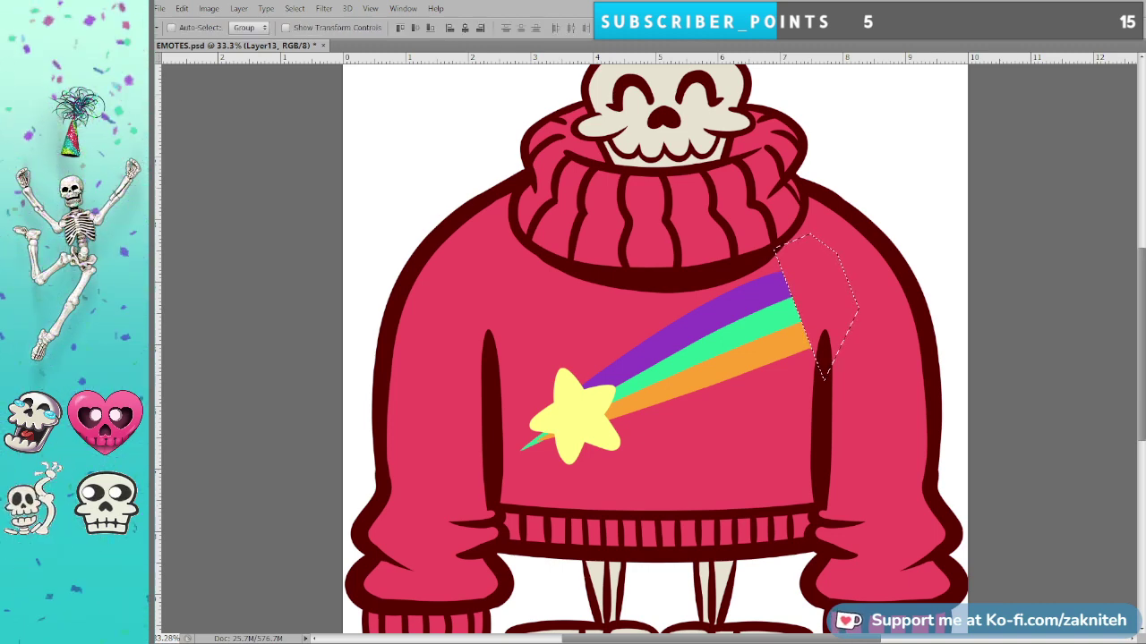
key(ctrl+d)
key(ctrl+z)
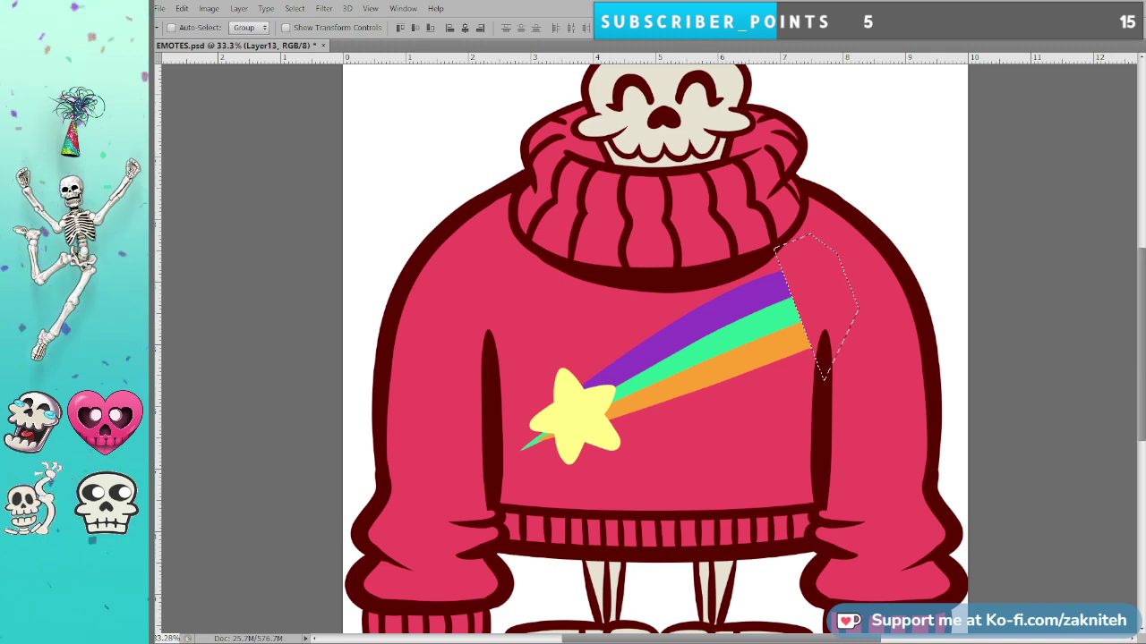
key(ctrl+alt+z)
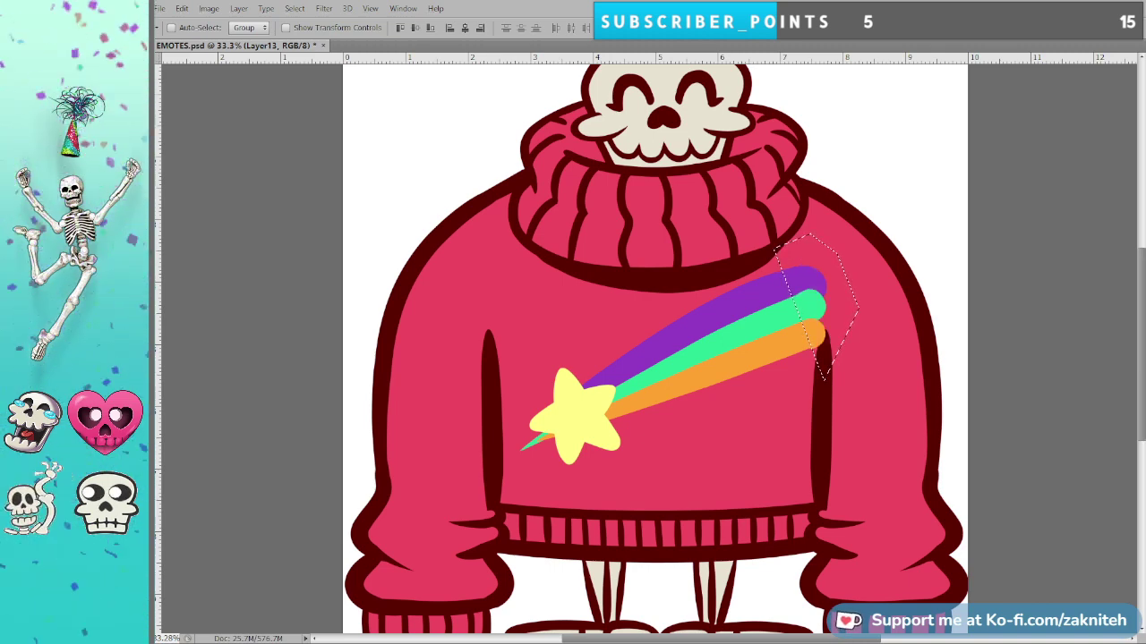
key(ctrl+d)
Rotate the rainbow trail about 5.92° clockwise and shift it so its narrow end still meets the star.
key(ctrl+t)
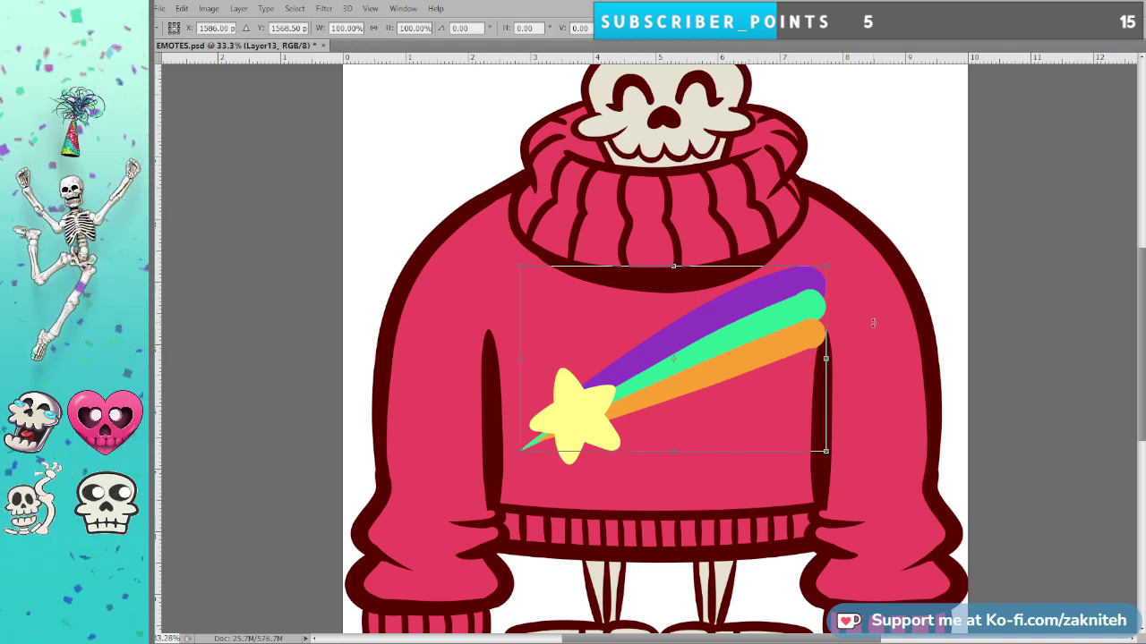
drag(873, 322, 878, 343)
drag(766, 325, 776, 331)
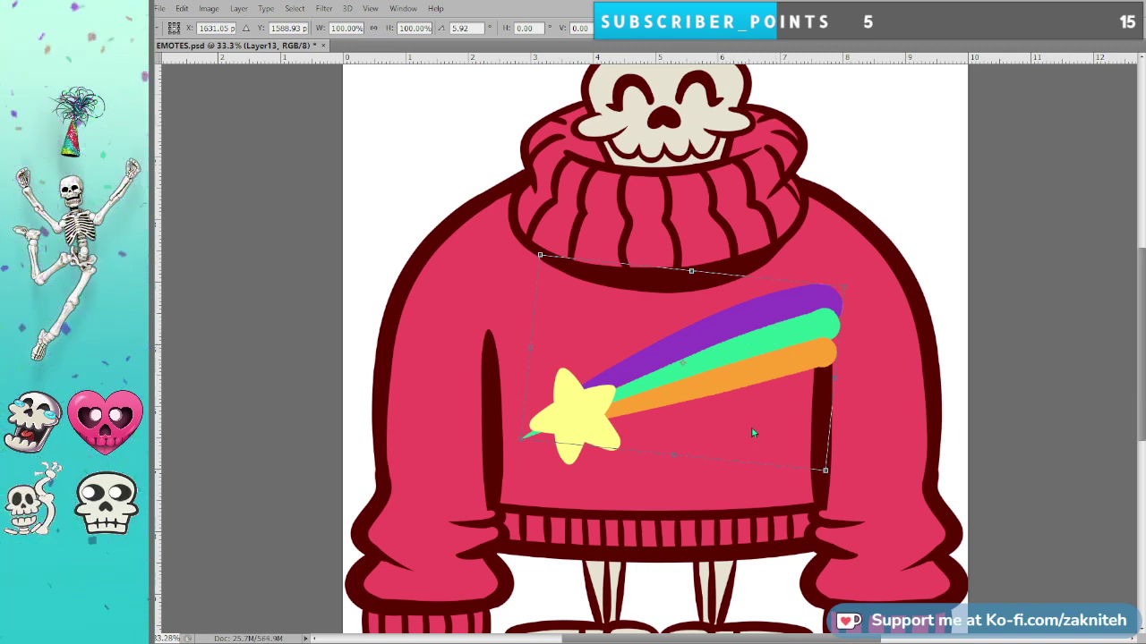
Warp the rainbow trail into an arch that rises from the star and curves gently downward at its wide end.
click(766, 467)
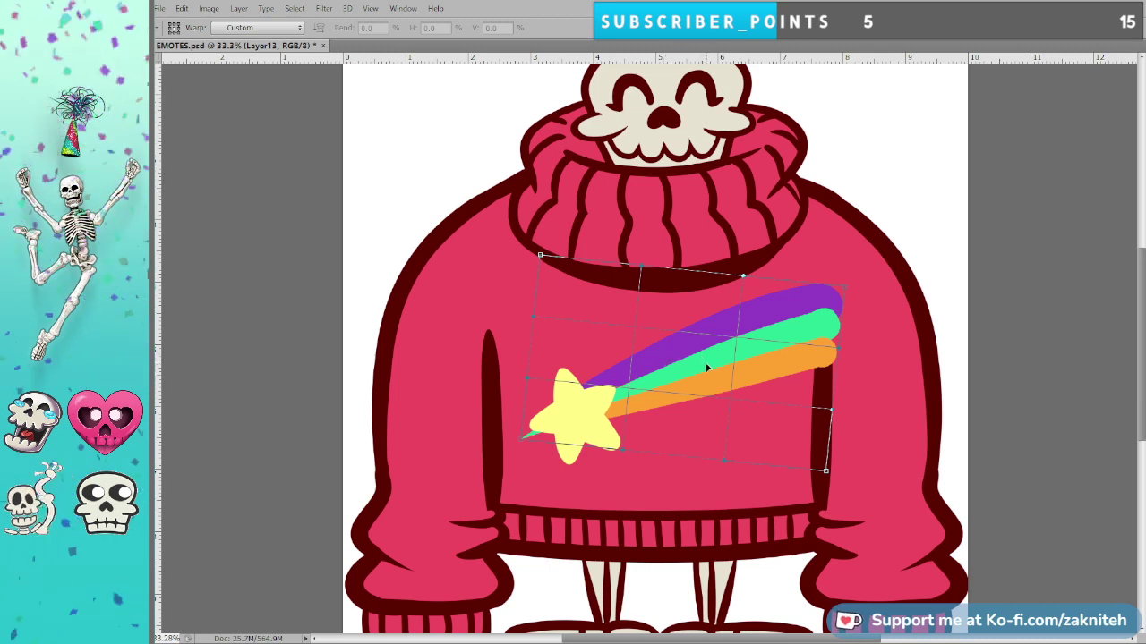
drag(707, 367, 613, 367)
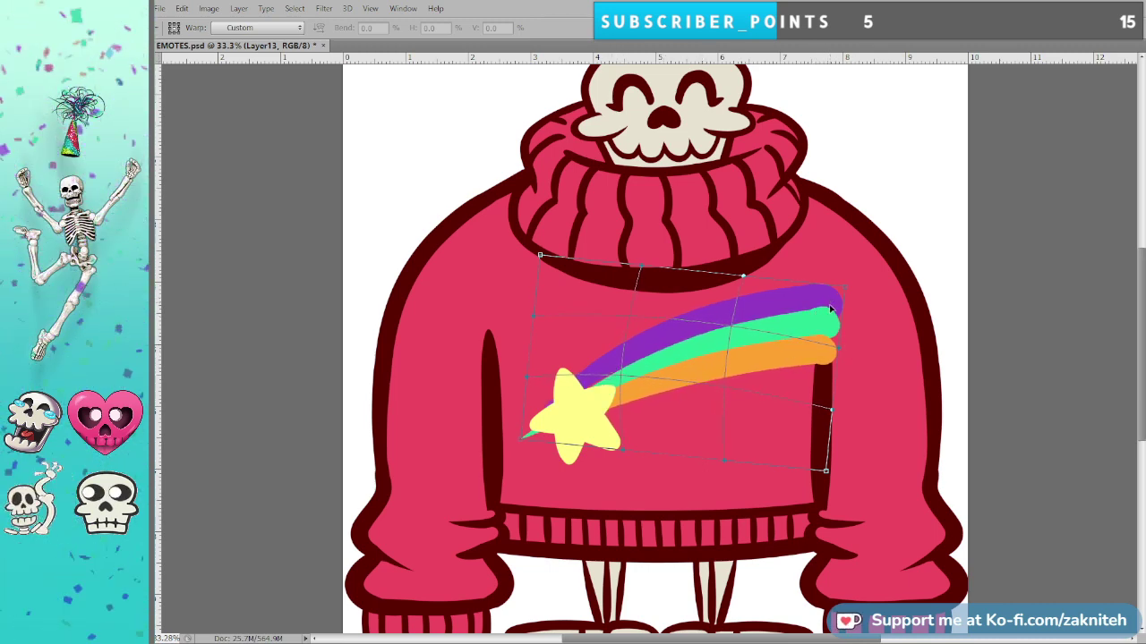
drag(827, 350, 831, 375)
drag(845, 290, 846, 296)
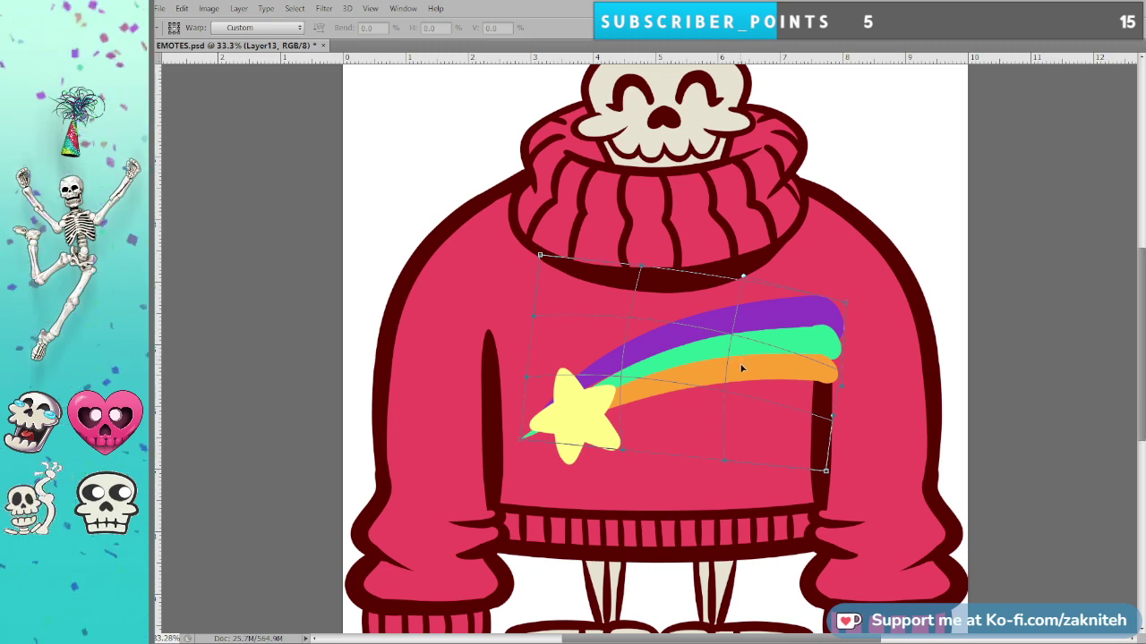
drag(704, 341, 773, 314)
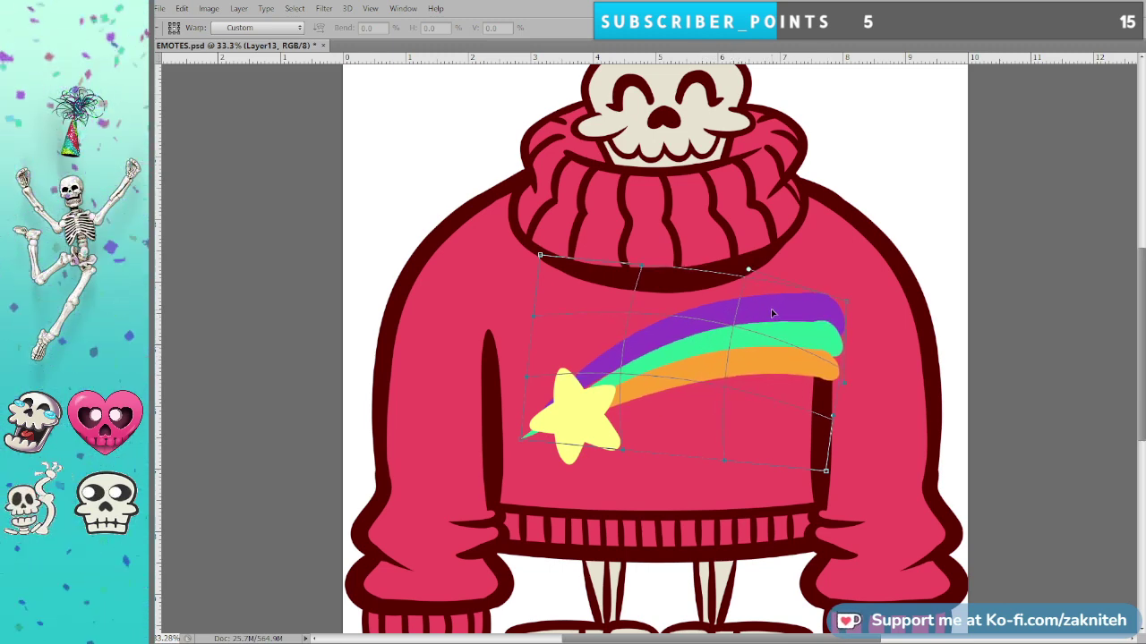
drag(594, 375, 593, 370)
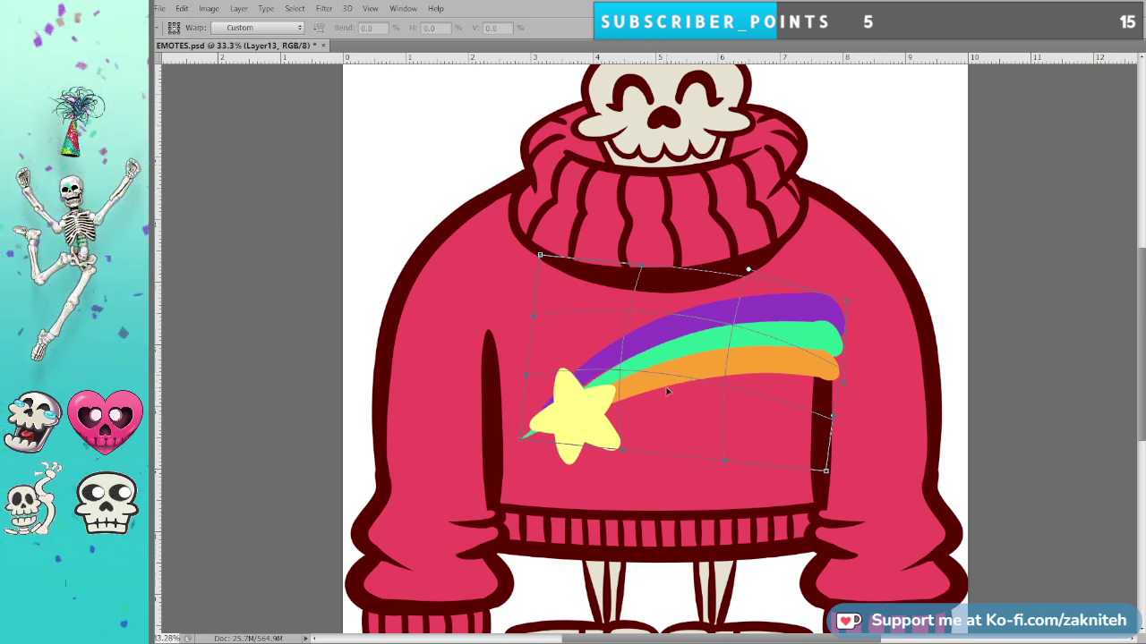
key(Return)
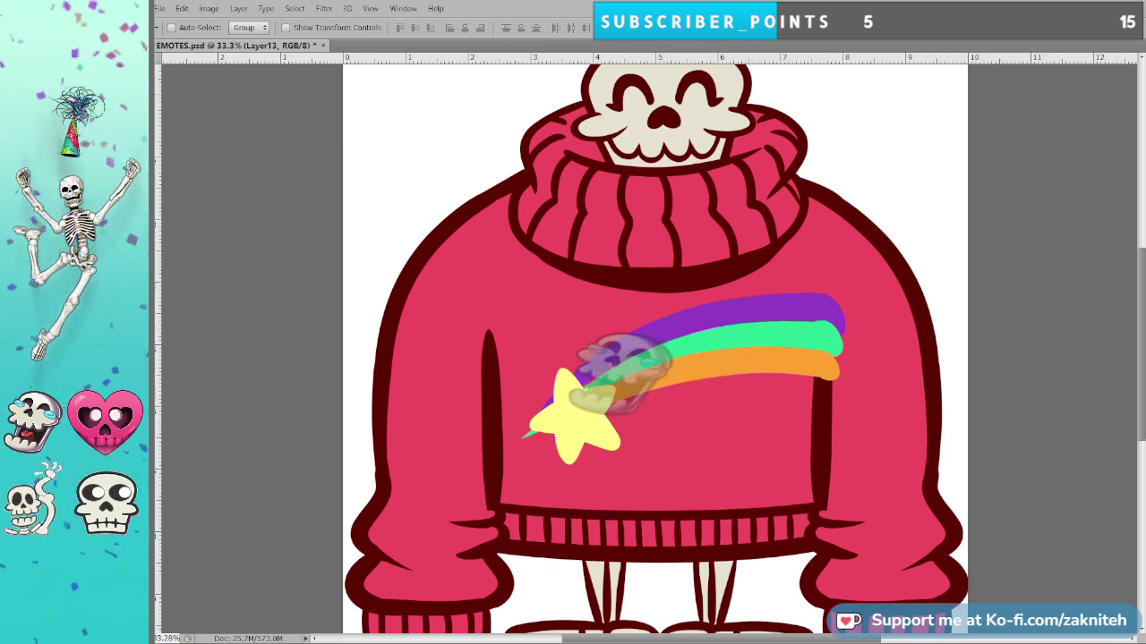
Widen the yellow star on Layer11 to about 104.79%, rotate it about 3.34° and reposition it over the trail's narrow end.
ctrl+click(587, 413)
drag(583, 434, 576, 432)
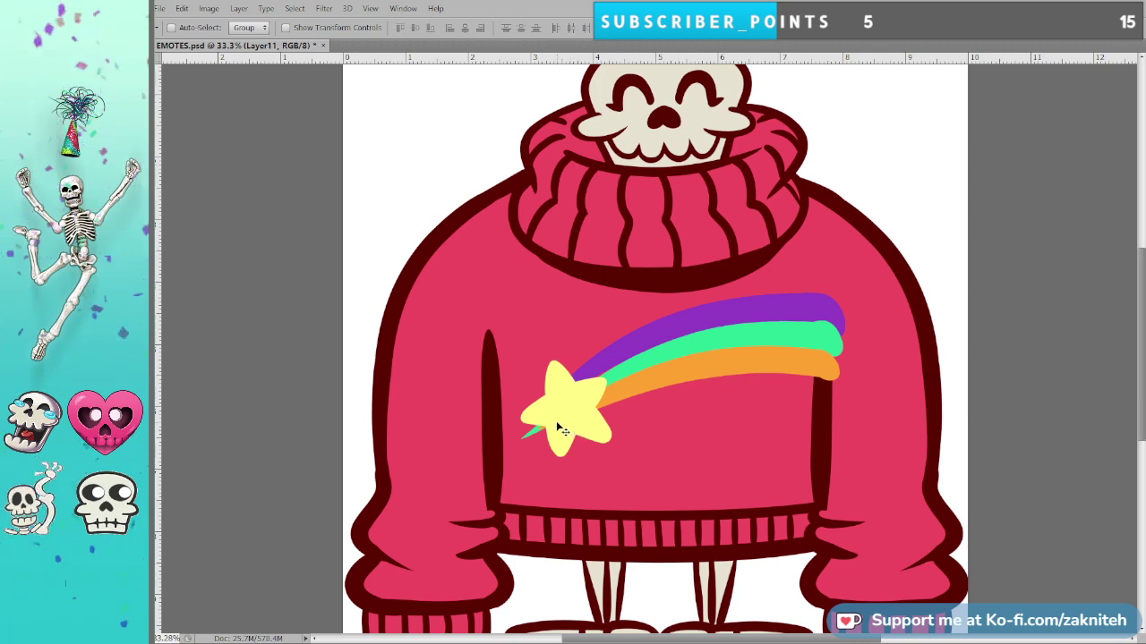
key(ctrl+t)
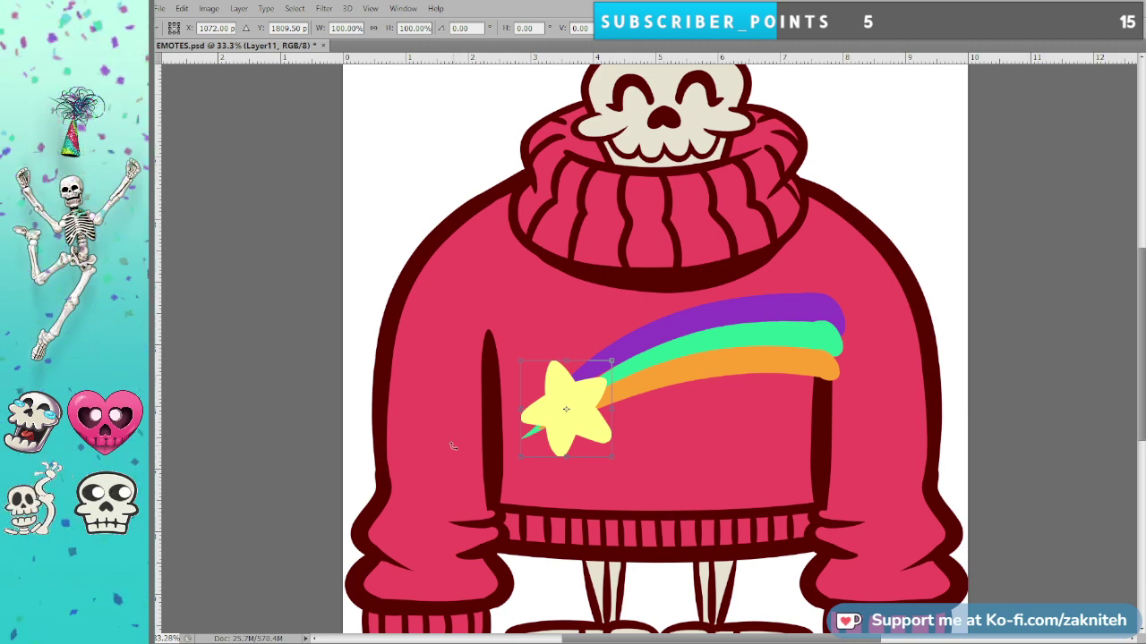
scroll(572, 414, up, 4)
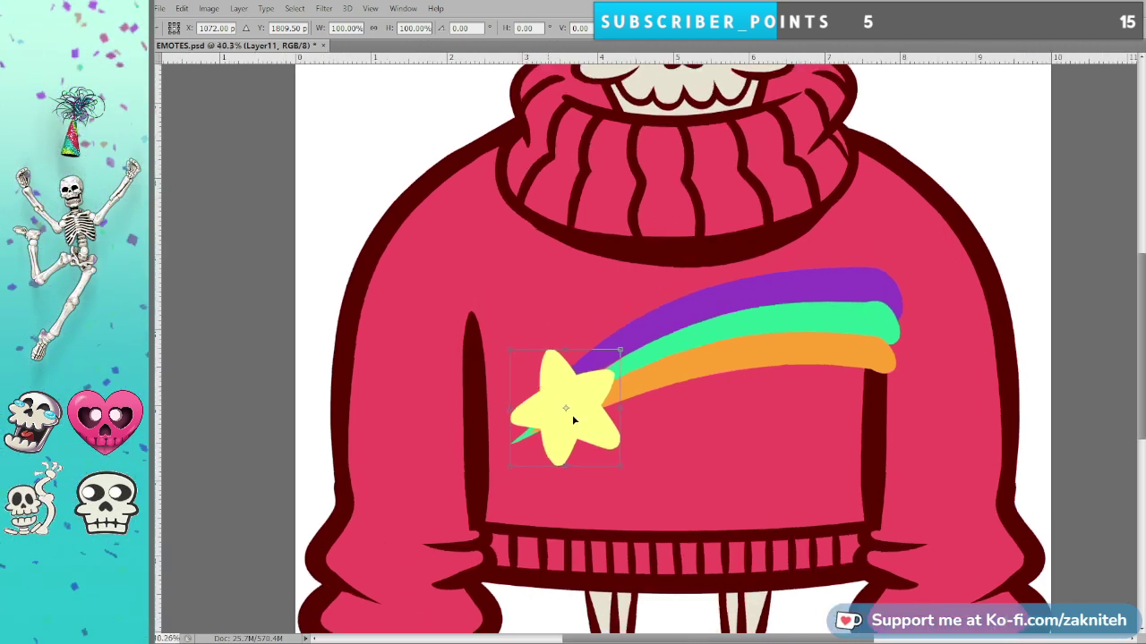
scroll(574, 414, up, 1)
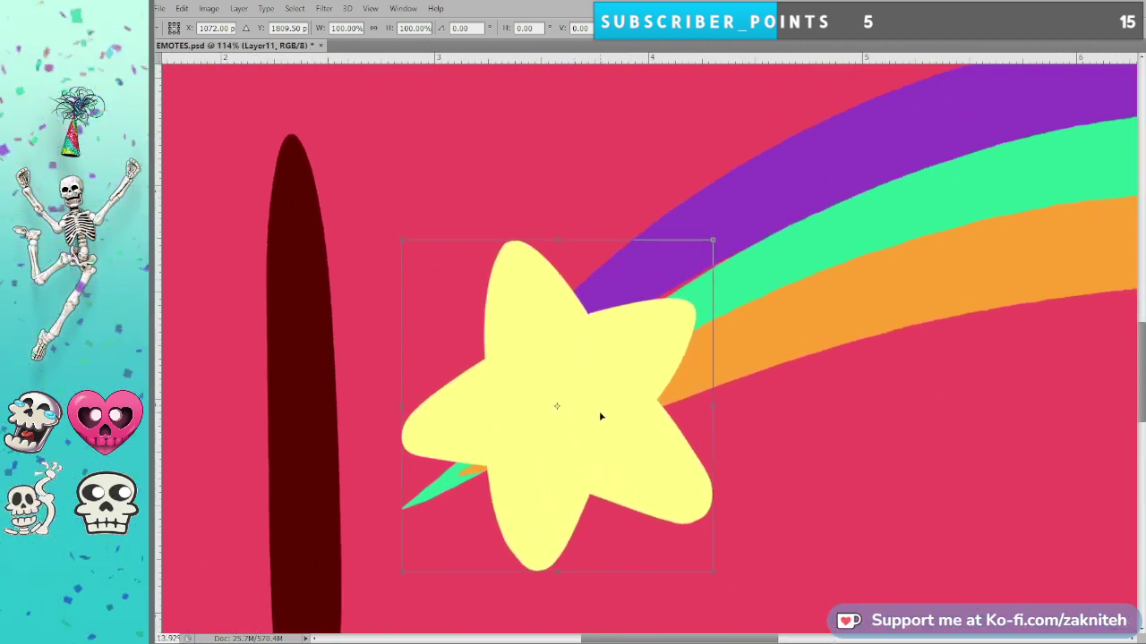
drag(599, 415, 589, 409)
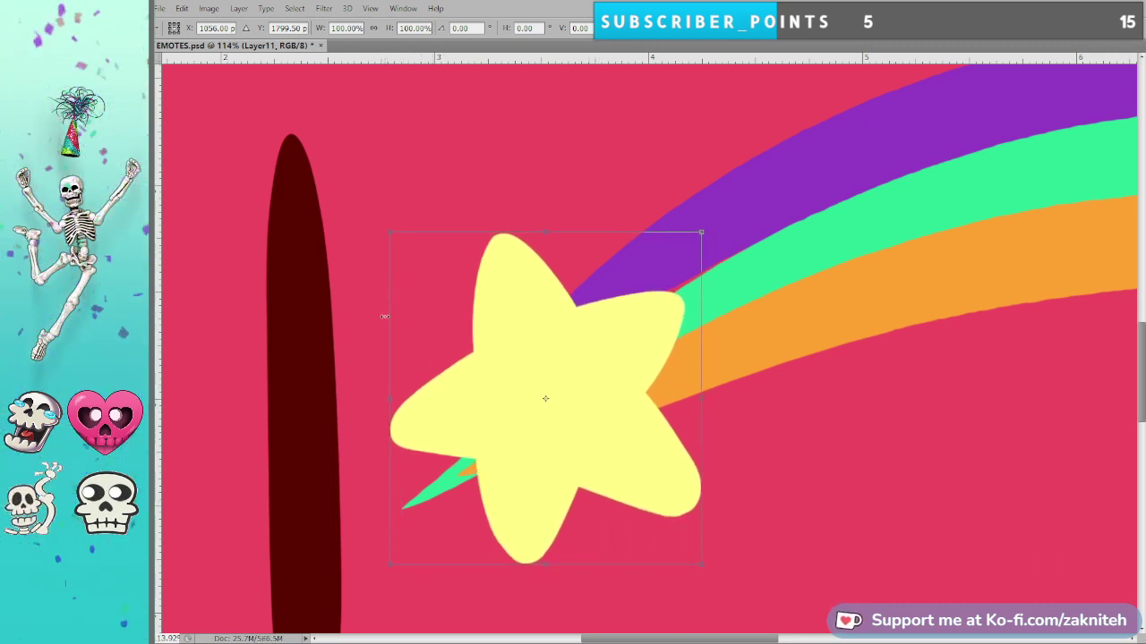
drag(388, 316, 374, 318)
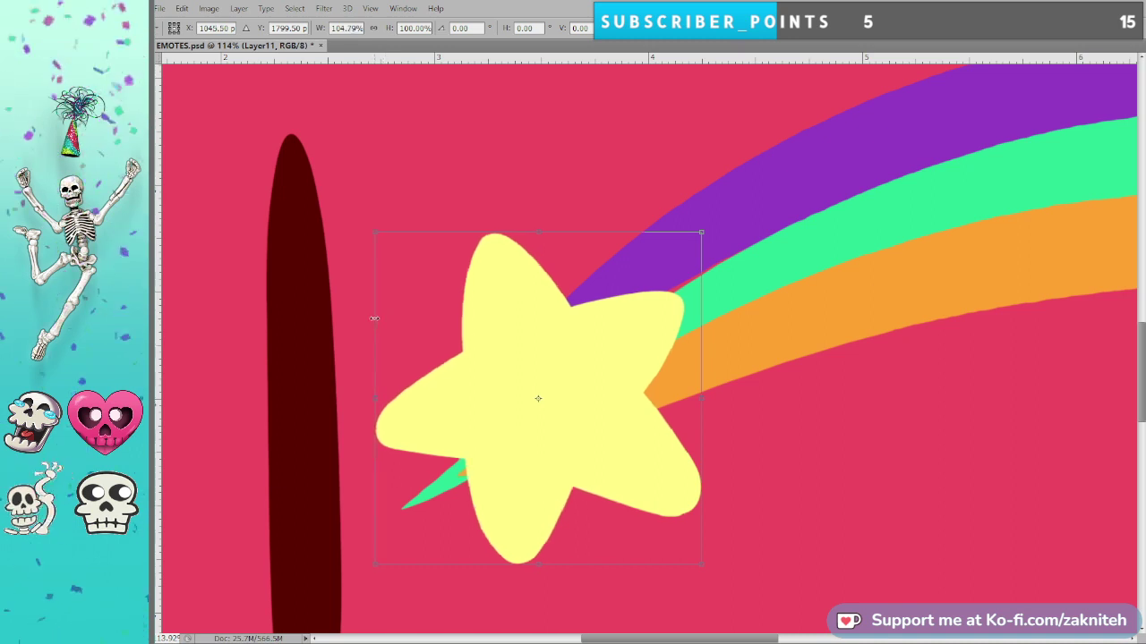
drag(622, 433, 680, 402)
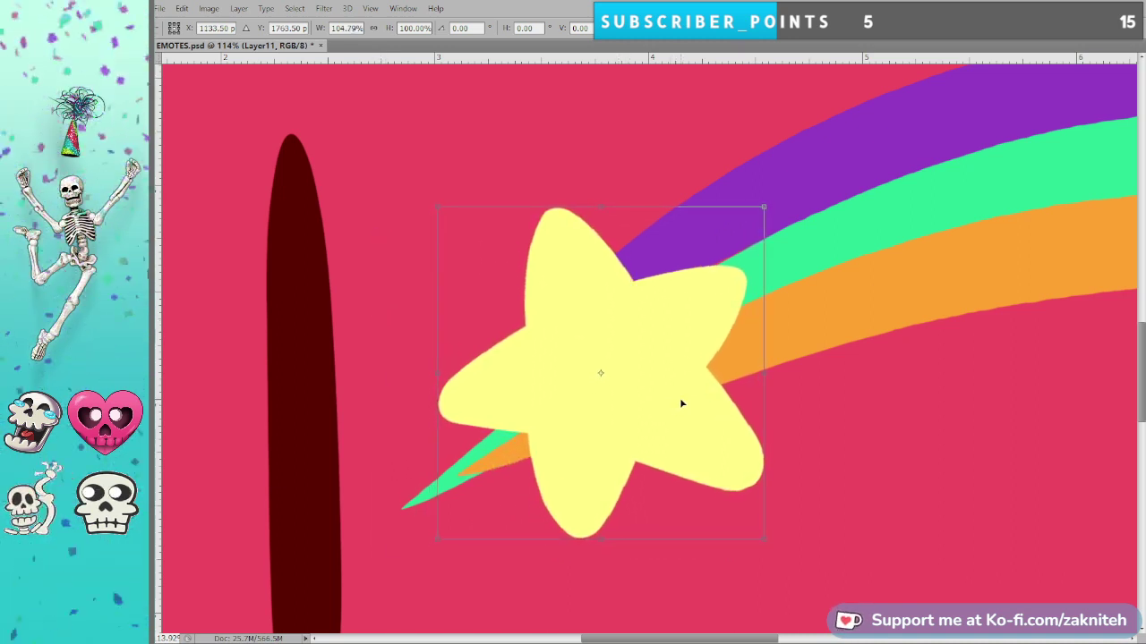
drag(838, 513, 832, 531)
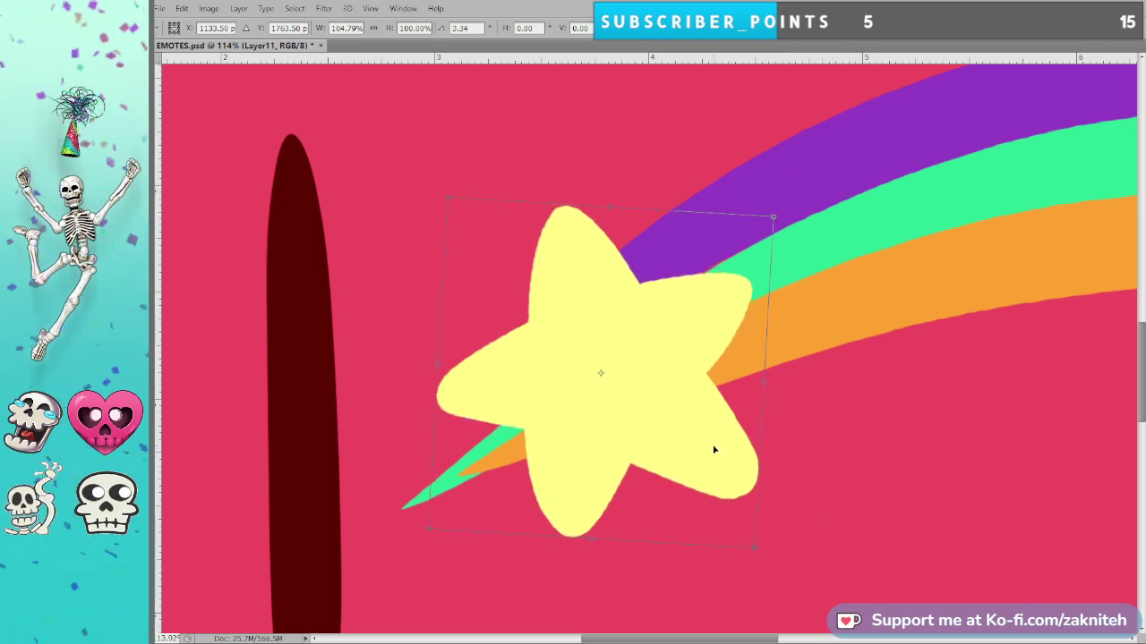
drag(714, 450, 709, 437)
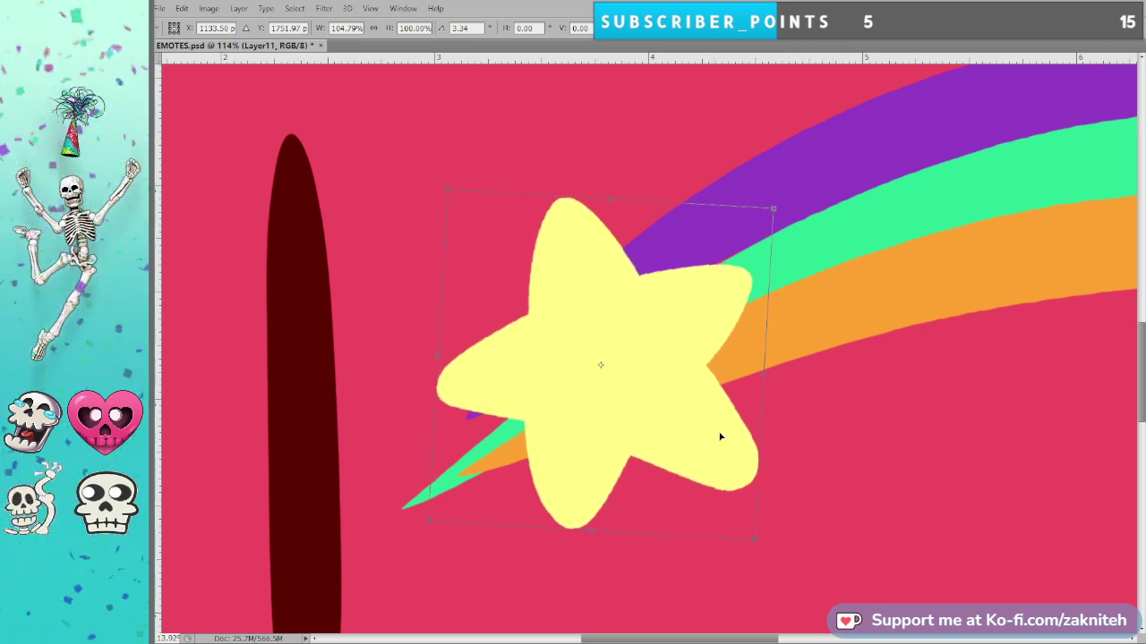
key(Return)
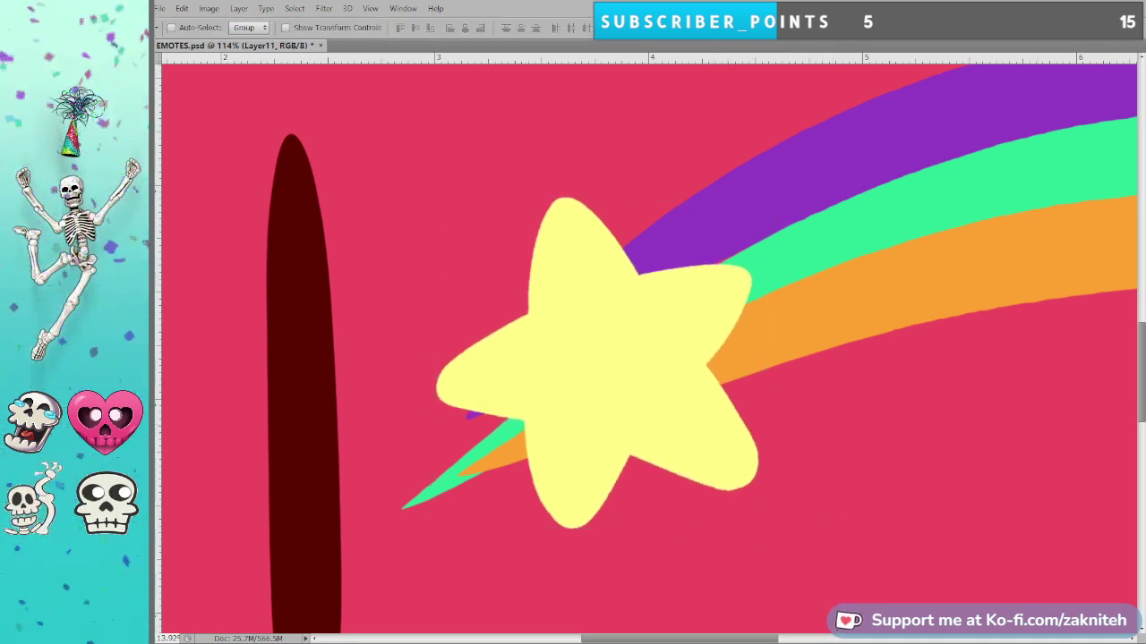
Erase the purple, green and orange trail tips protruding beyond the star on Layer13, undoing any stroke that cuts into the star.
key(e)
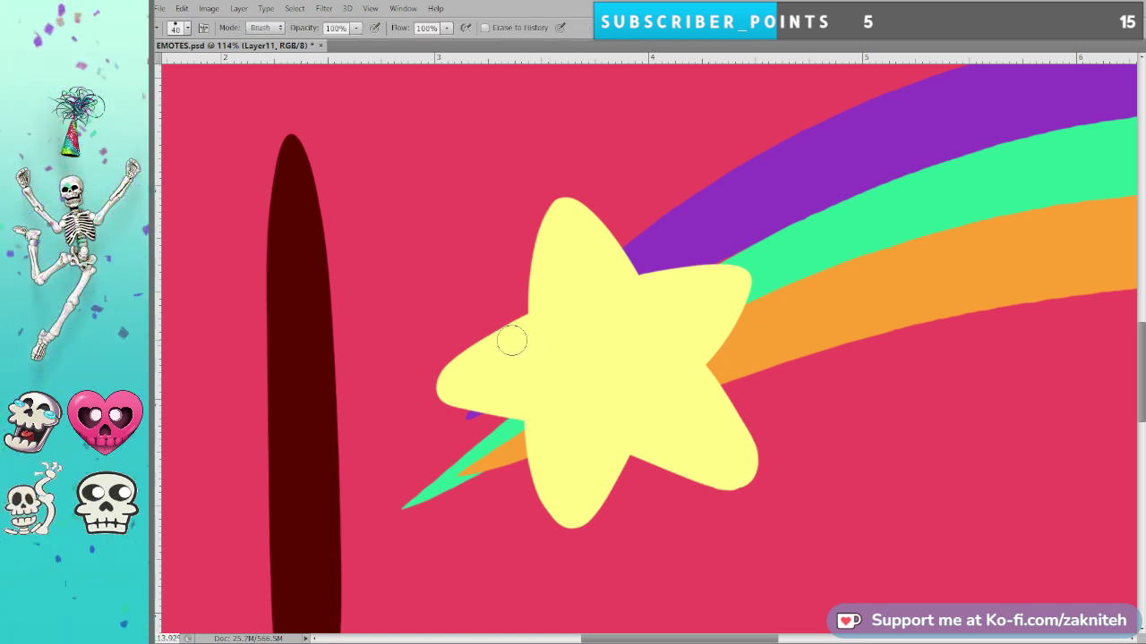
mouse_move(540, 413)
mouse_down()
mouse_move(481, 420)
mouse_move(537, 424)
mouse_move(519, 425)
mouse_move(511, 398)
mouse_move(475, 417)
mouse_move(503, 422)
mouse_move(532, 481)
mouse_move(513, 484)
mouse_move(494, 441)
mouse_up()
key(ctrl+z)
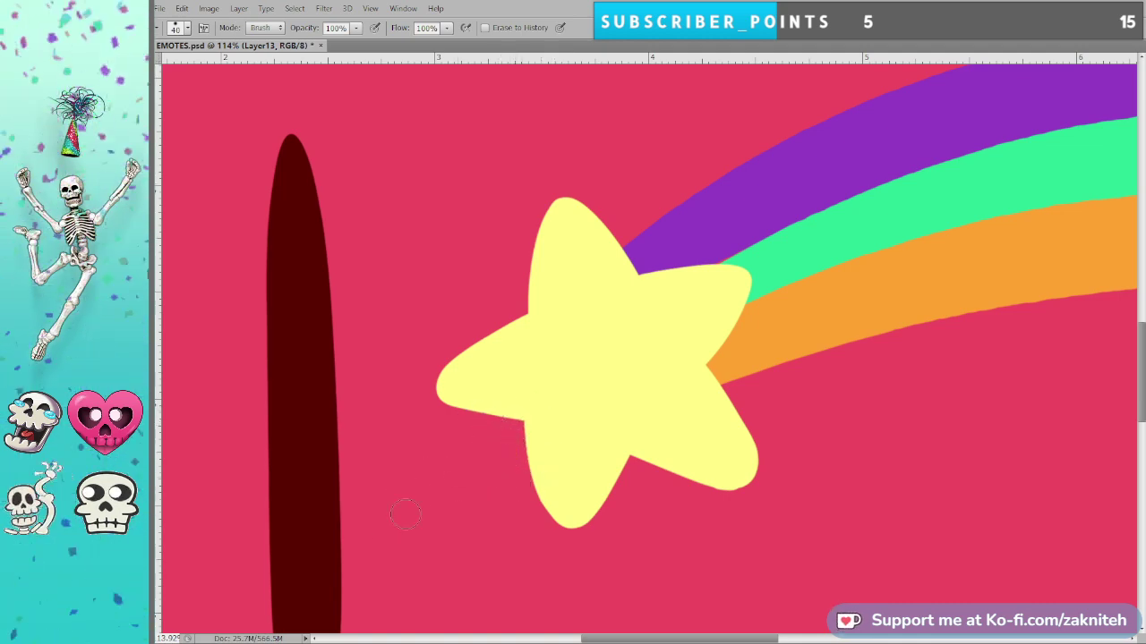
Move the rainbow trail beneath the sweater's line art so the arm line overlaps the trail's wide end.
scroll(581, 507, up, 2)
scroll(588, 502, down, 8)
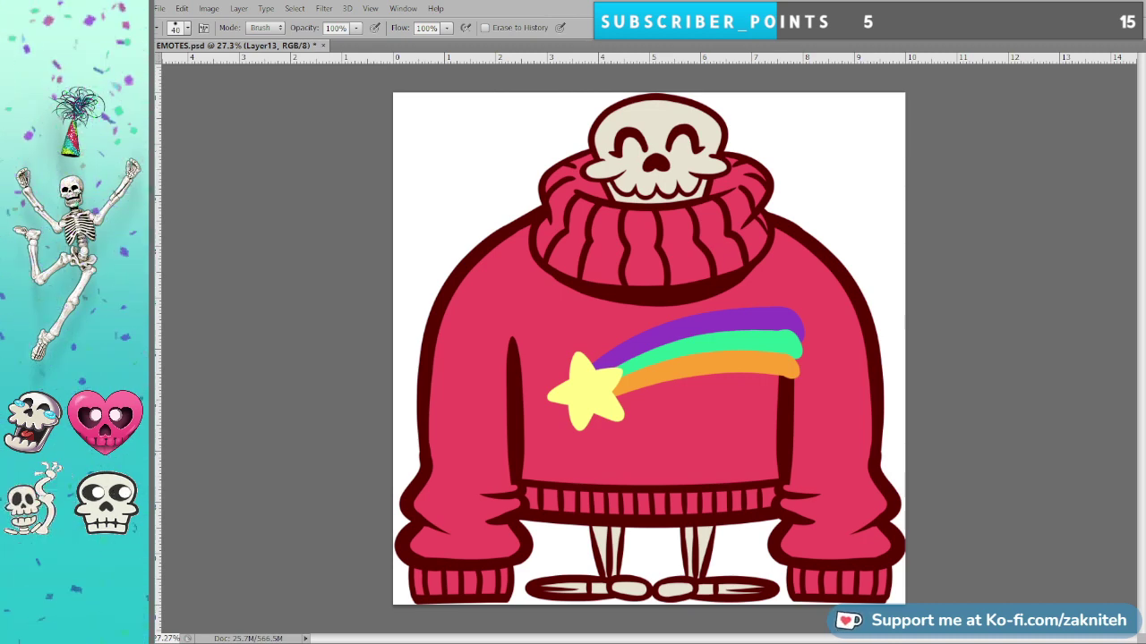
key(ctrl+[)
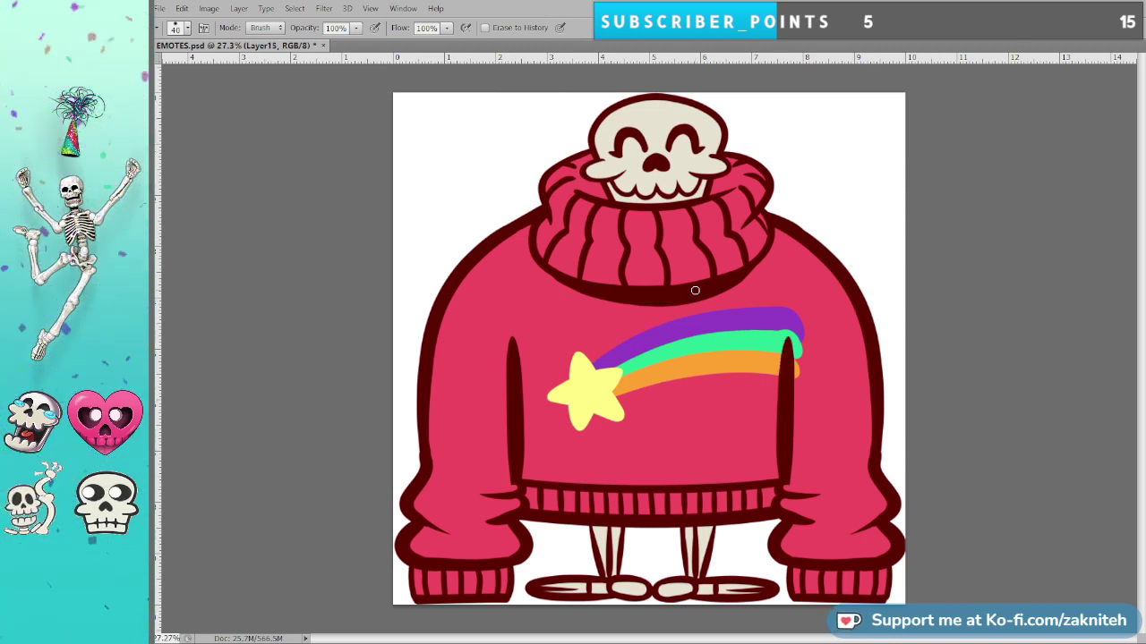
Lasso the sweater's two inner arm lines on Layer15 and paste a copy onto a new layer, ready to transform.
scroll(791, 338, up, 3)
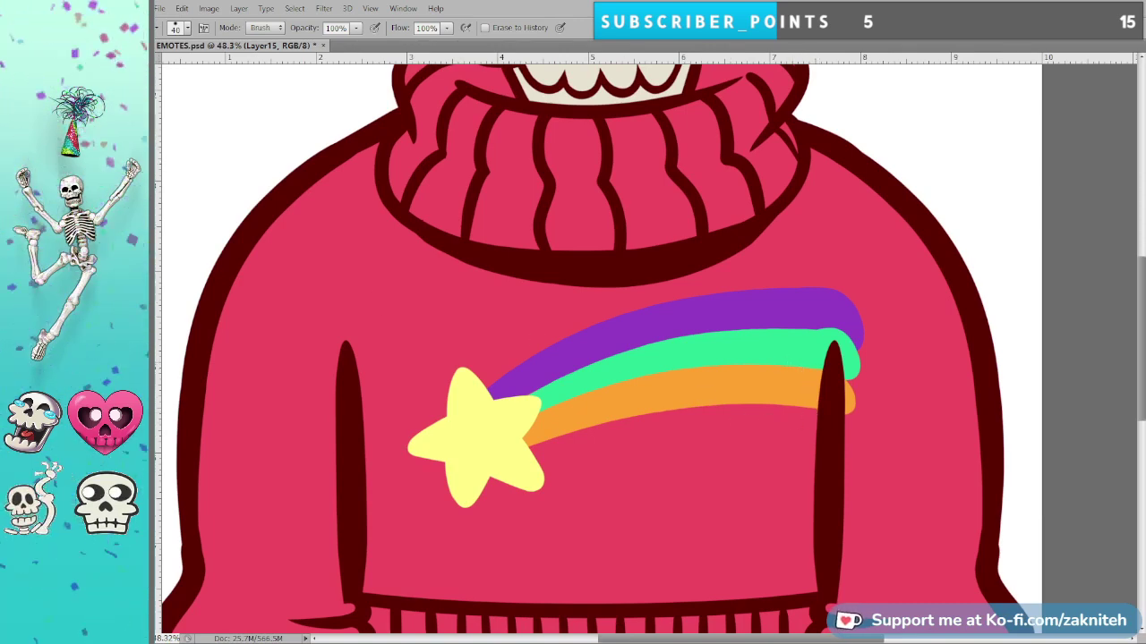
key(l)
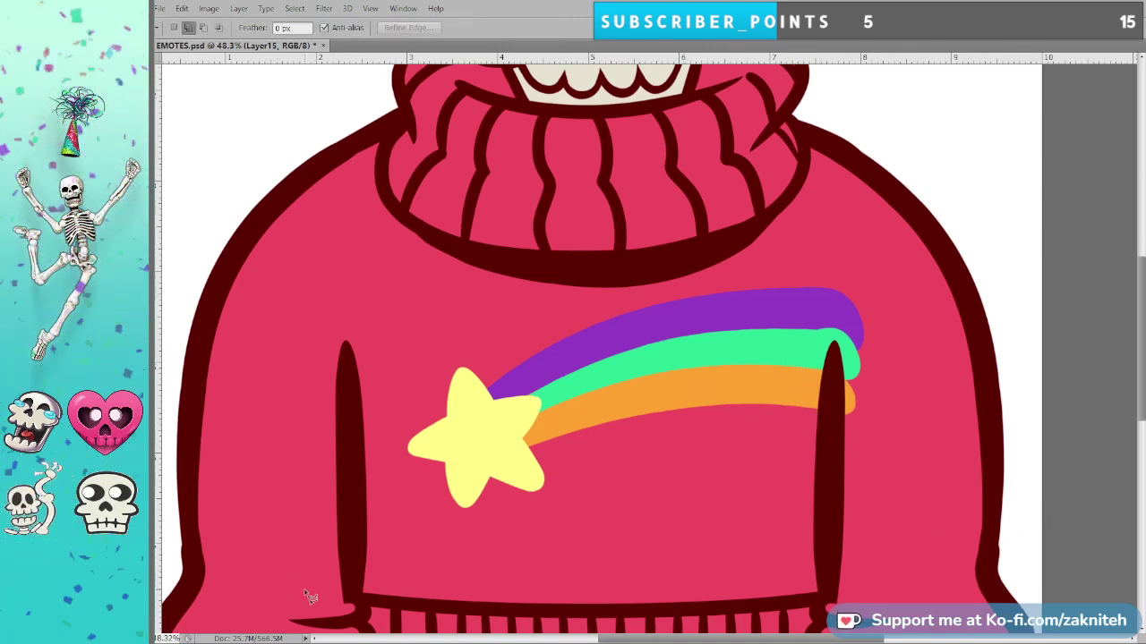
mouse_move(304, 583)
mouse_down()
mouse_move(971, 600)
mouse_move(915, 573)
mouse_up()
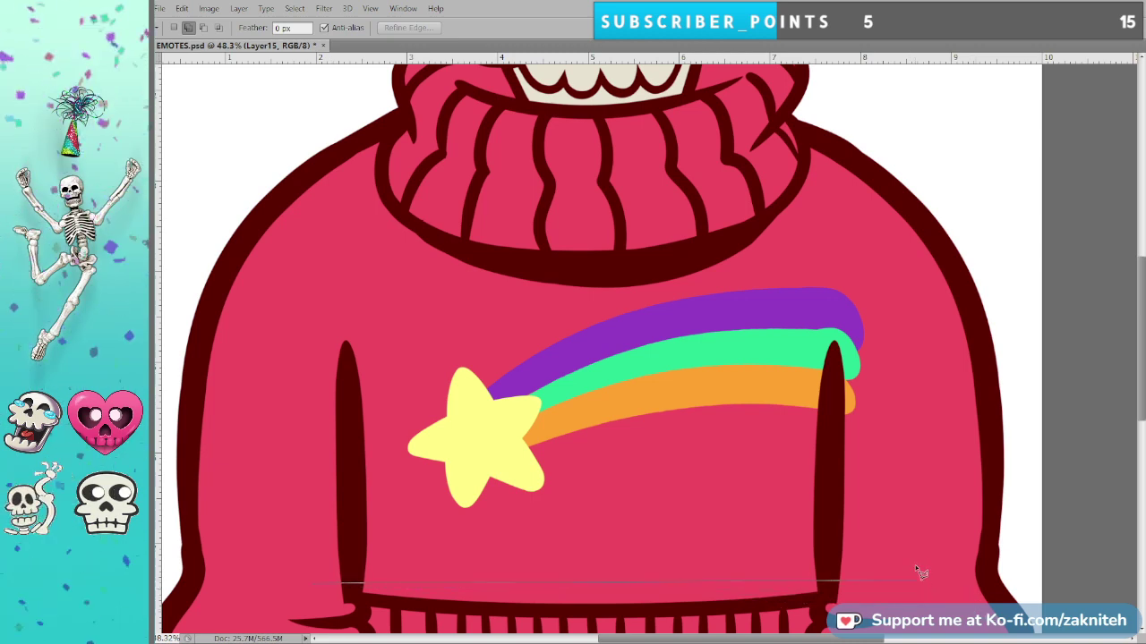
mouse_move(879, 272)
mouse_down()
mouse_move(703, 322)
mouse_move(411, 304)
mouse_move(353, 289)
mouse_move(299, 298)
mouse_up()
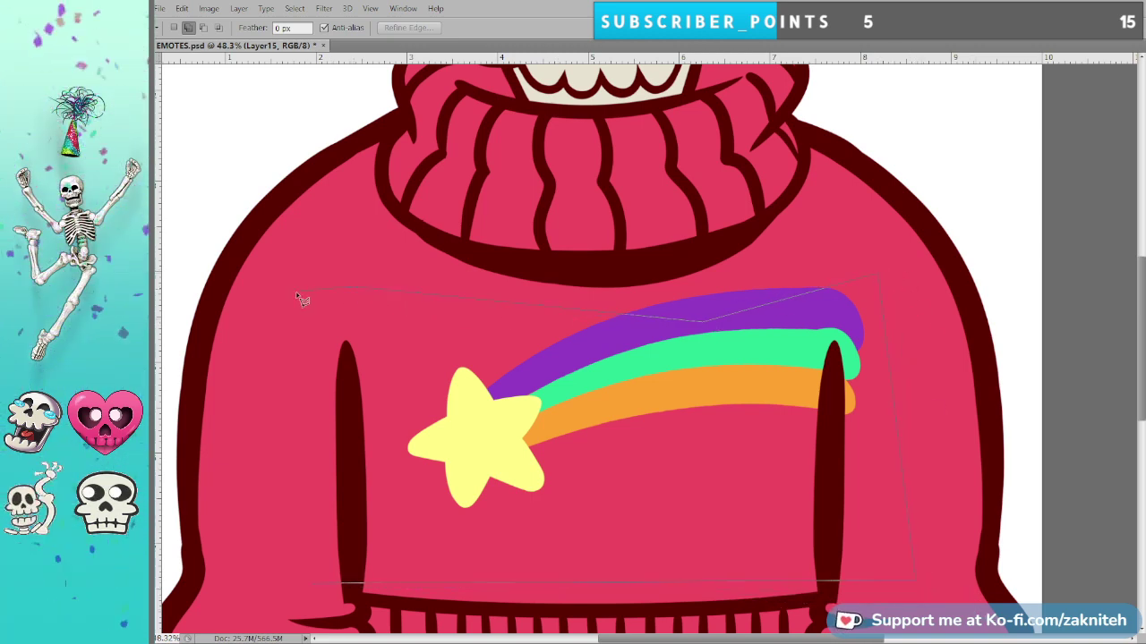
drag(273, 450, 291, 499)
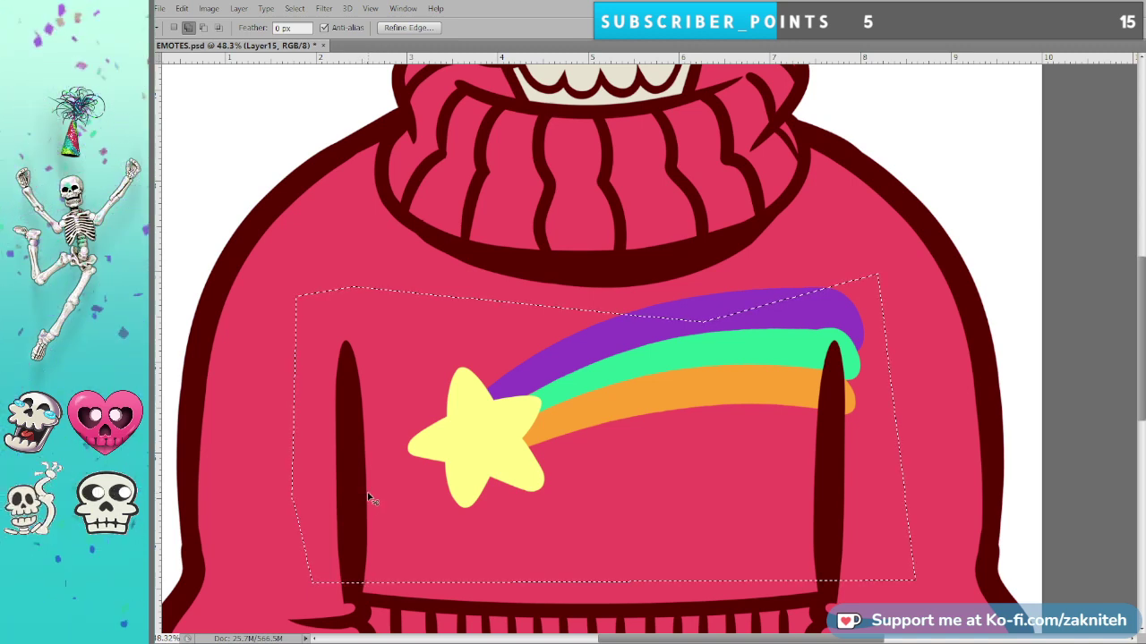
key(ctrl+v)
key(ctrl+t)
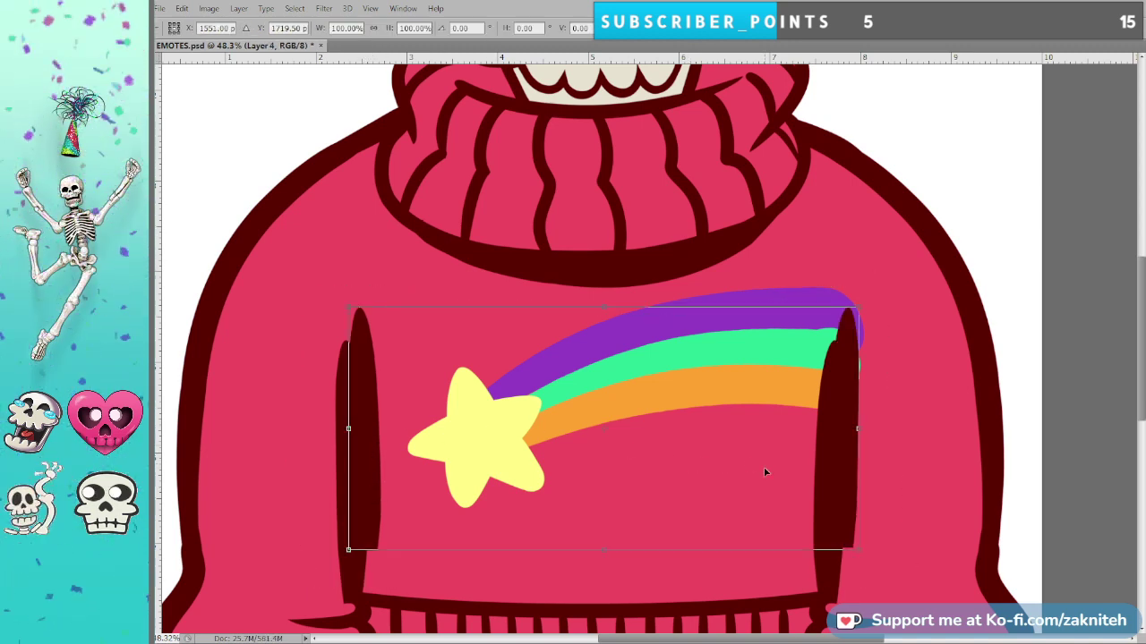
Align the pasted arm lines with the originals and stretch them upward to just under 118% height, comparing before and after.
drag(843, 499, 828, 508)
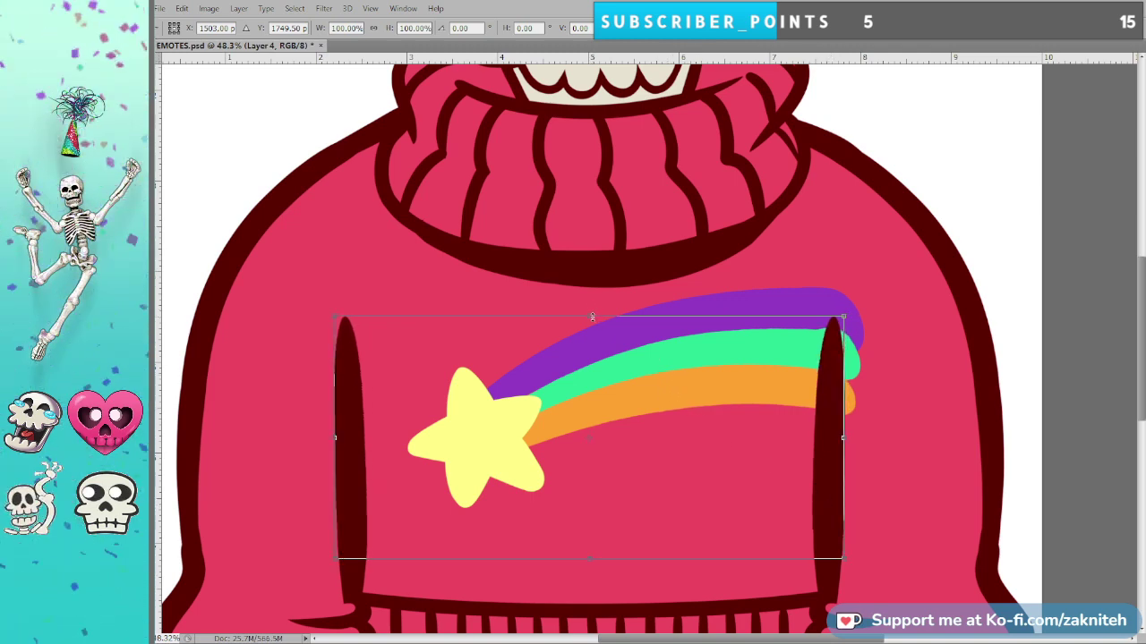
drag(591, 317, 589, 272)
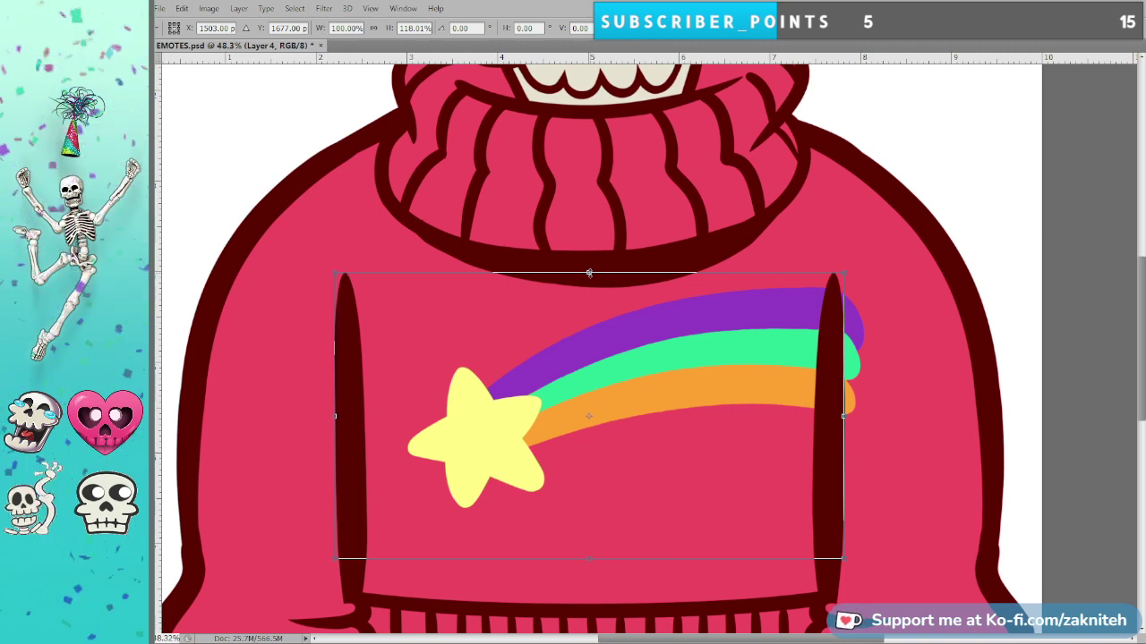
drag(589, 273, 589, 276)
key(Return)
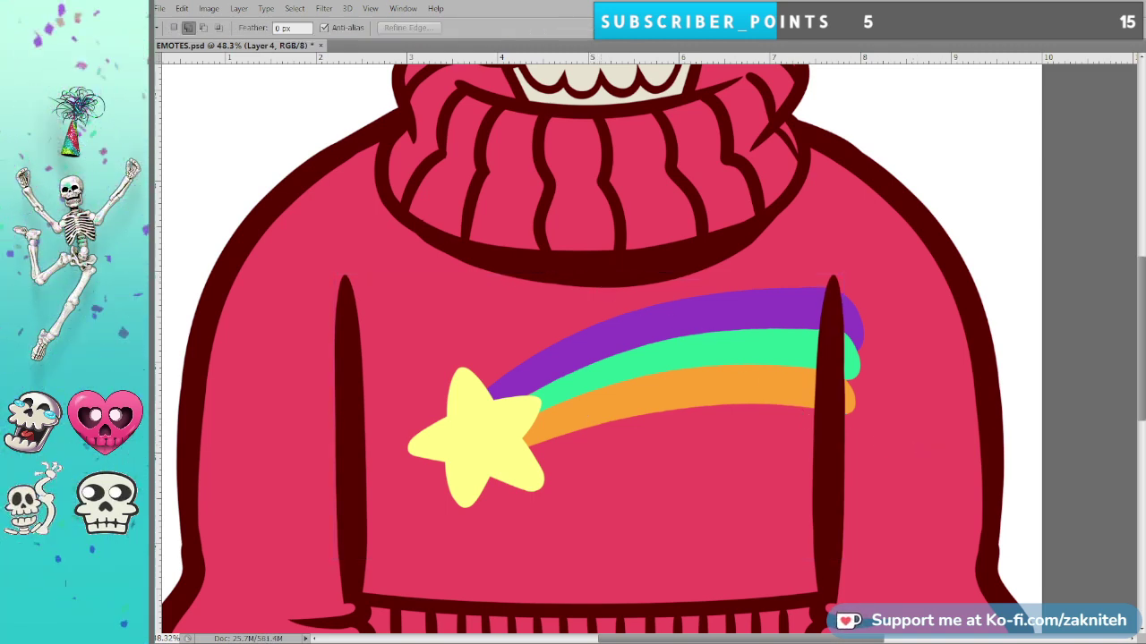
key(ctrl+z)
key(ctrl+z)
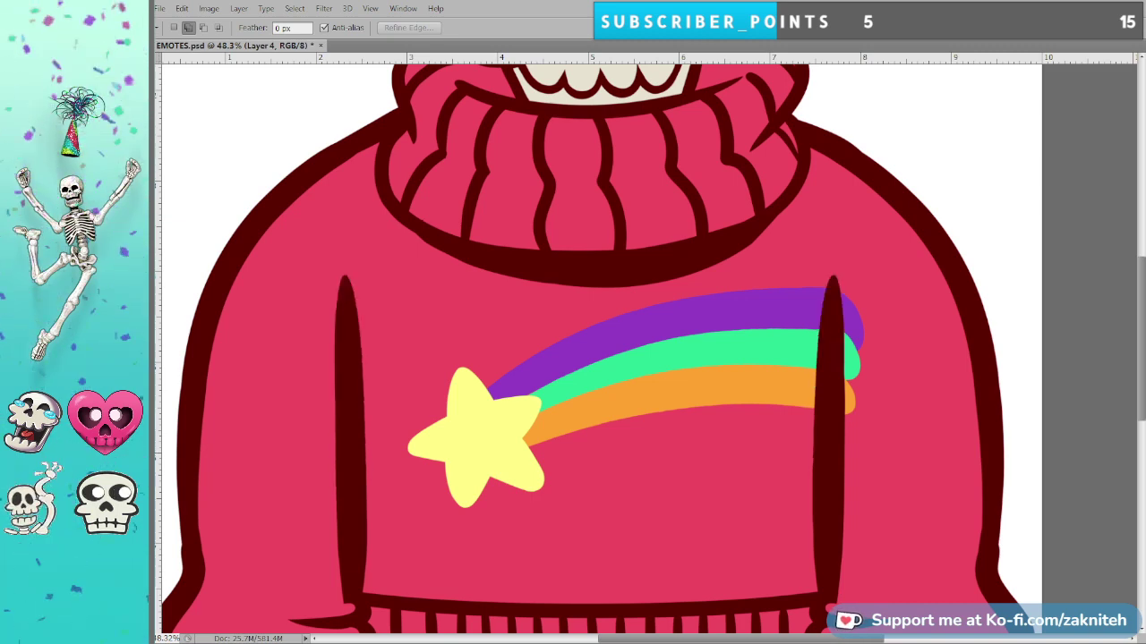
key(ctrl+z)
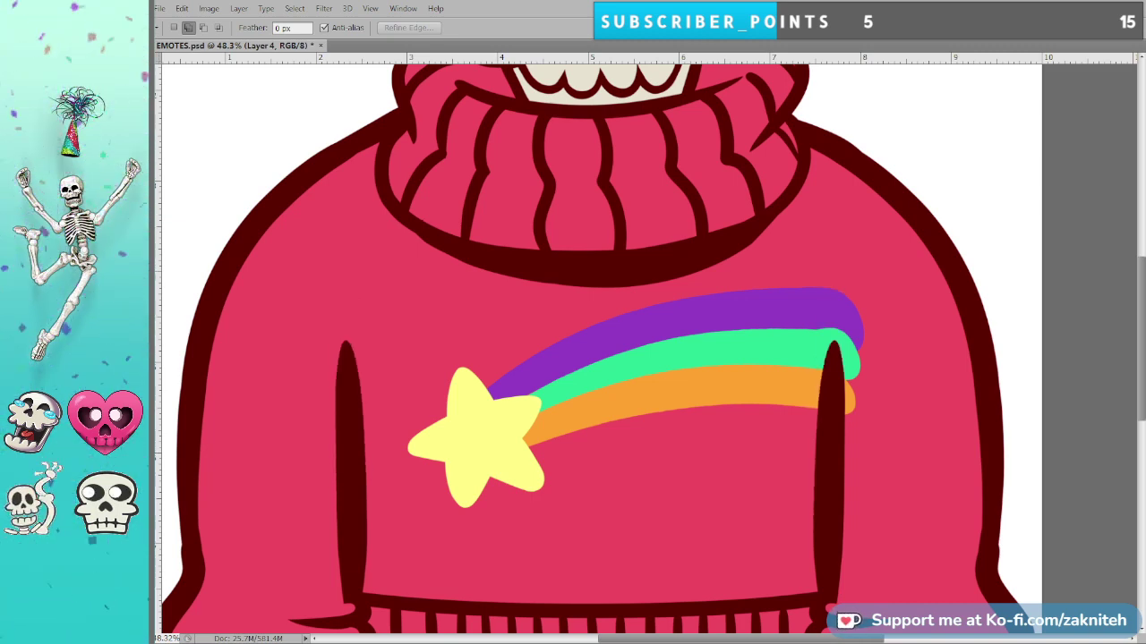
key(ctrl+z)
key(ctrl+z)
key(ctrl+z)
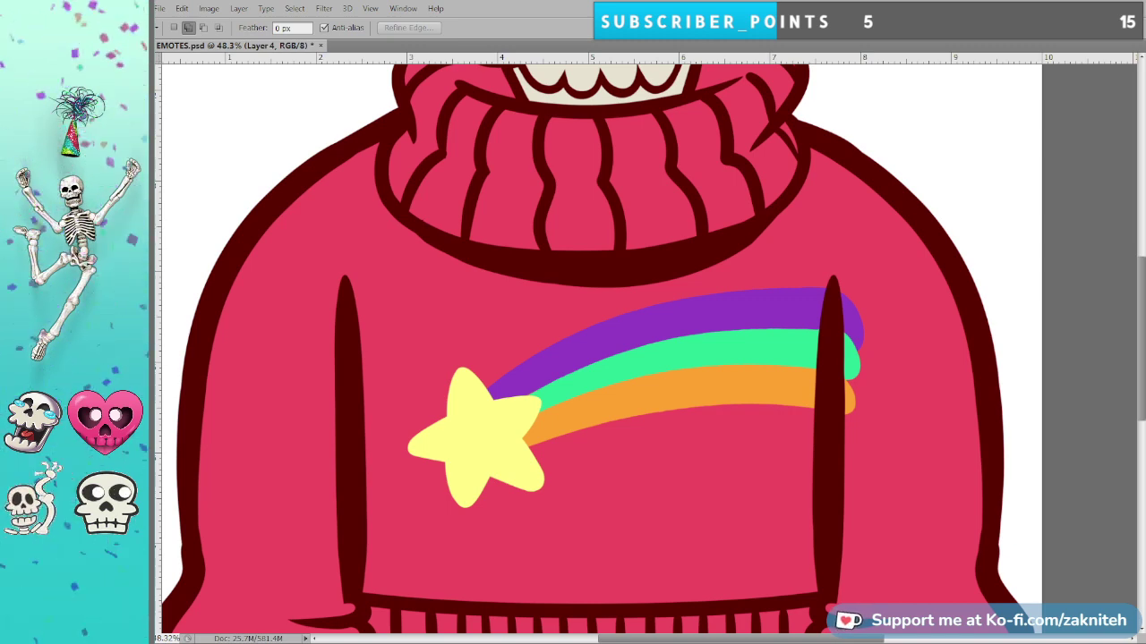
Delete the part of the rainbow trail on Layer13 that extends past the arm line at its wide end.
key(alt+[)
click(834, 284)
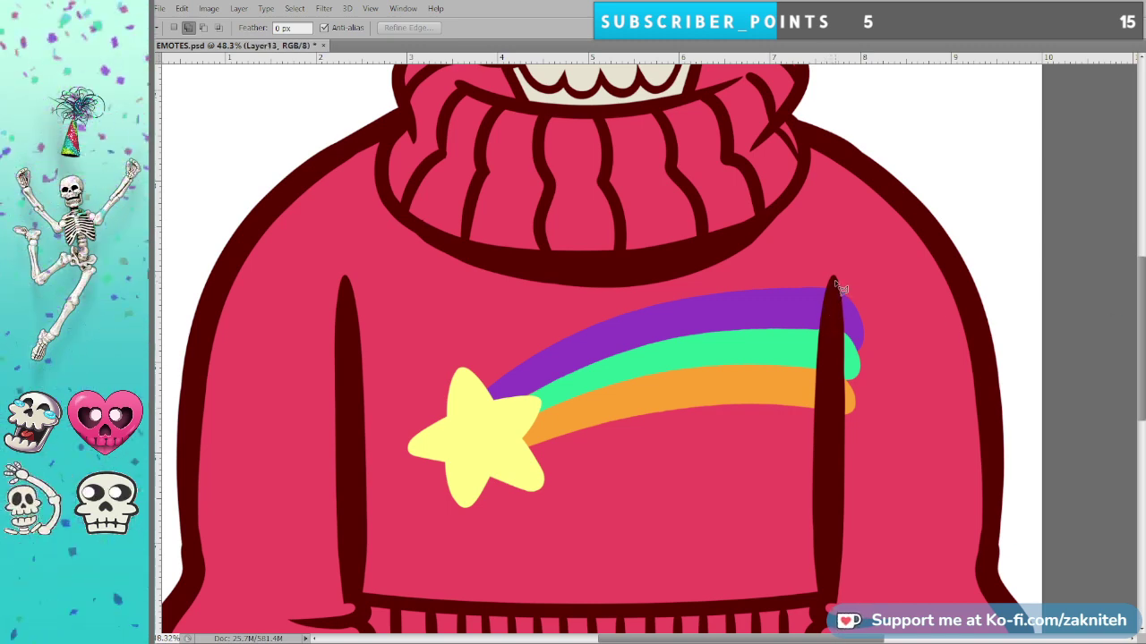
shift+click(834, 416)
shift+click(886, 439)
drag(886, 286, 857, 266)
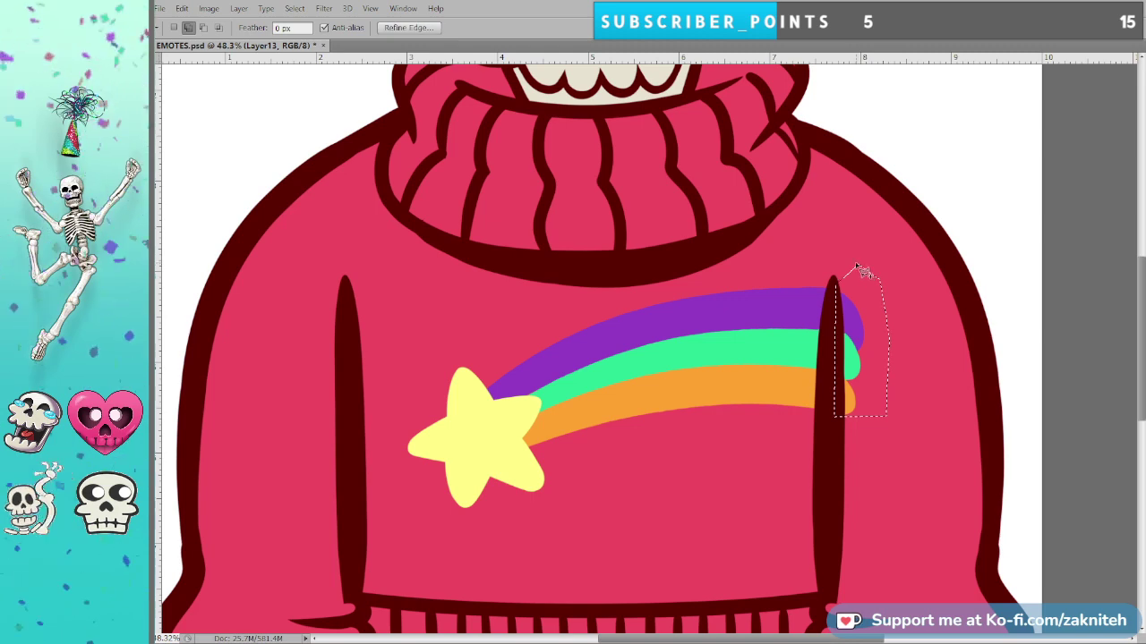
key(Delete)
key(ctrl+d)
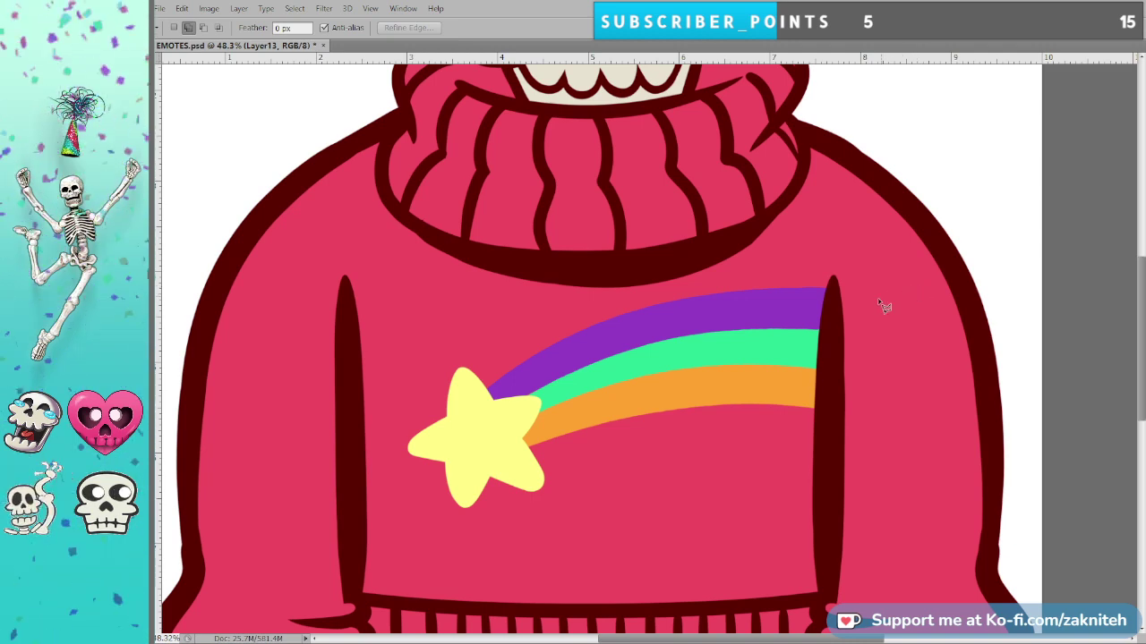
Examine the trimmed rainbow trail and lengthened arm lines against the whole sweater design.
scroll(706, 464, down, 2)
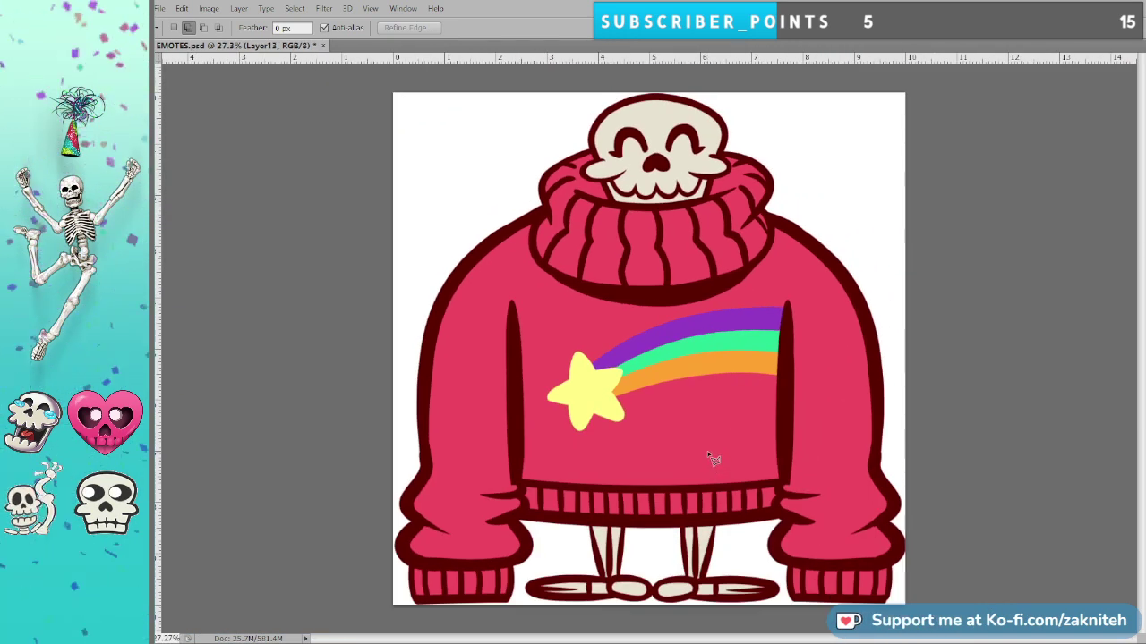
scroll(713, 458, up, 2)
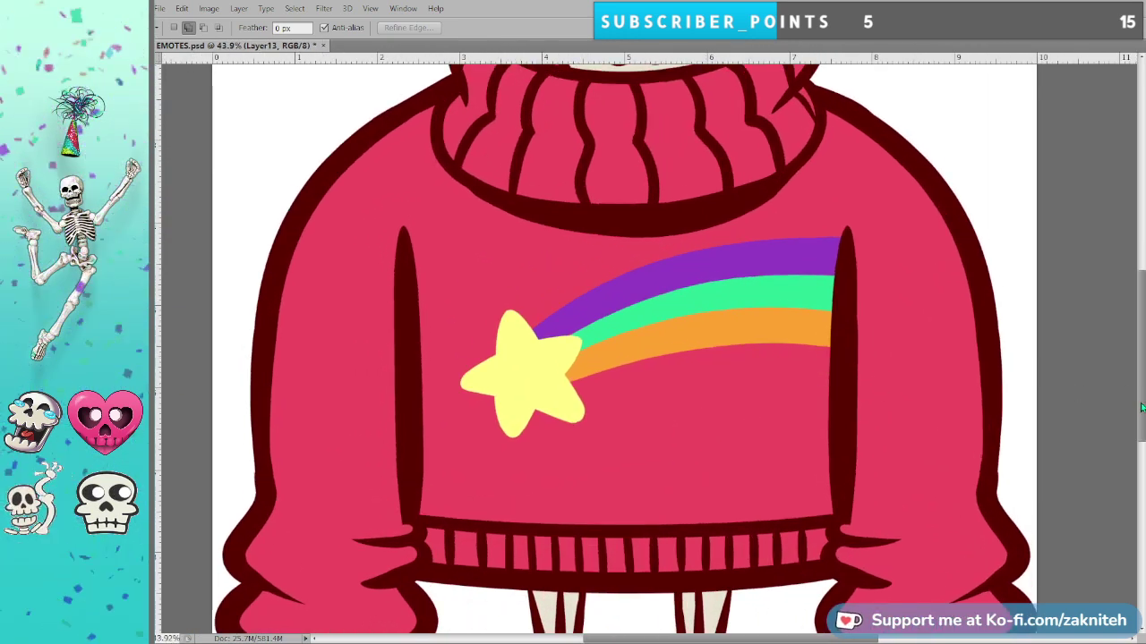
scroll(1141, 408, up, 3)
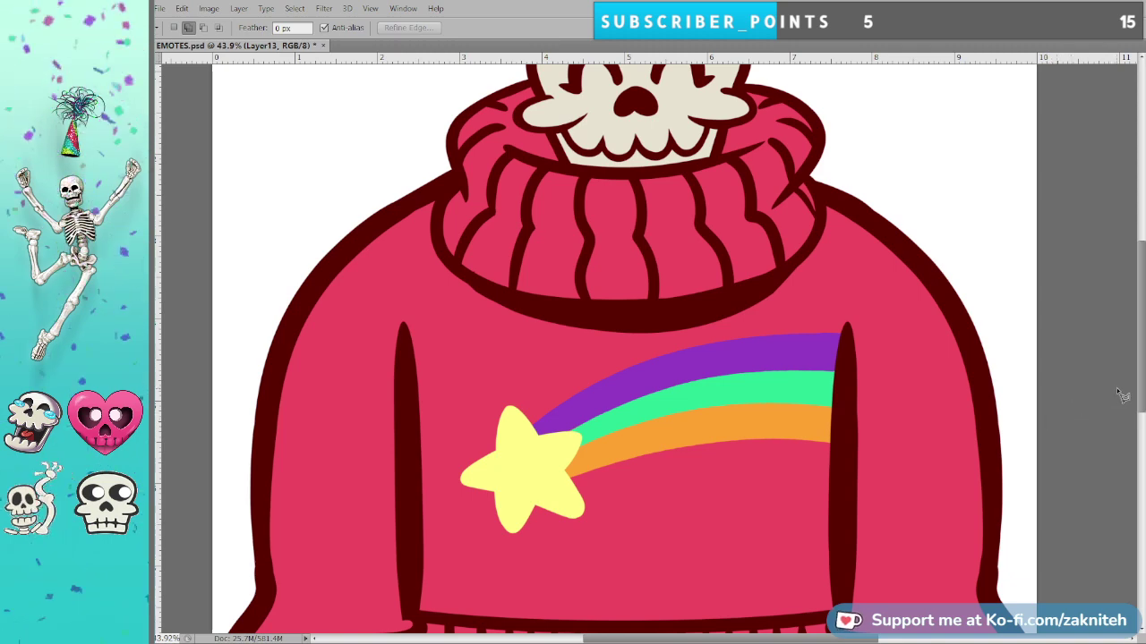
scroll(1136, 412, down, 8)
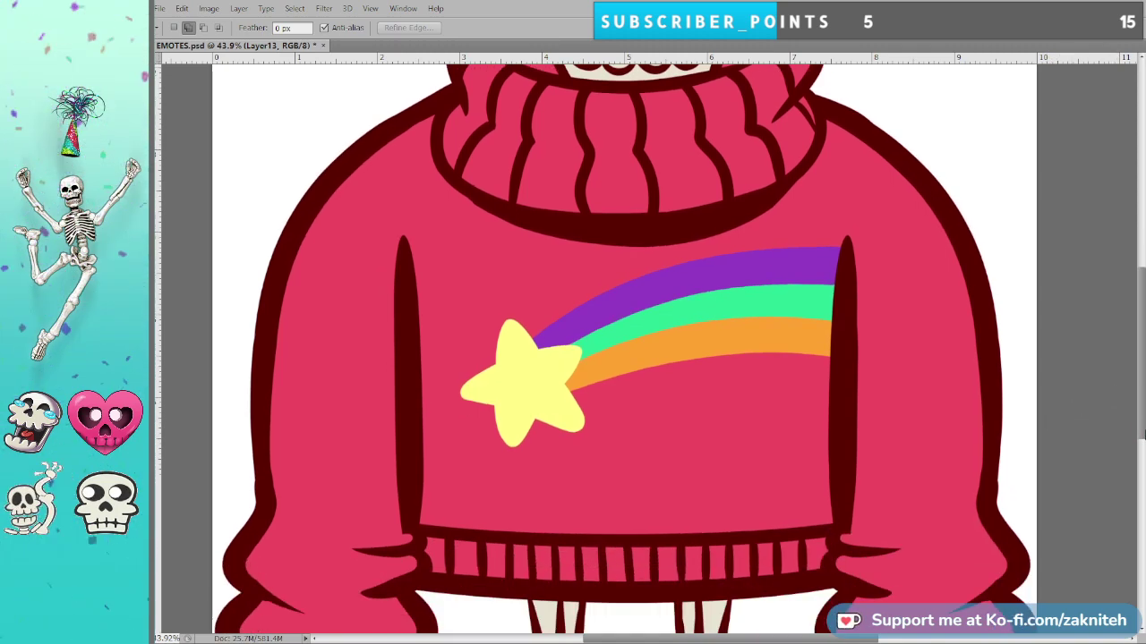
scroll(1125, 412, up, 7)
scroll(1125, 413, up, 1)
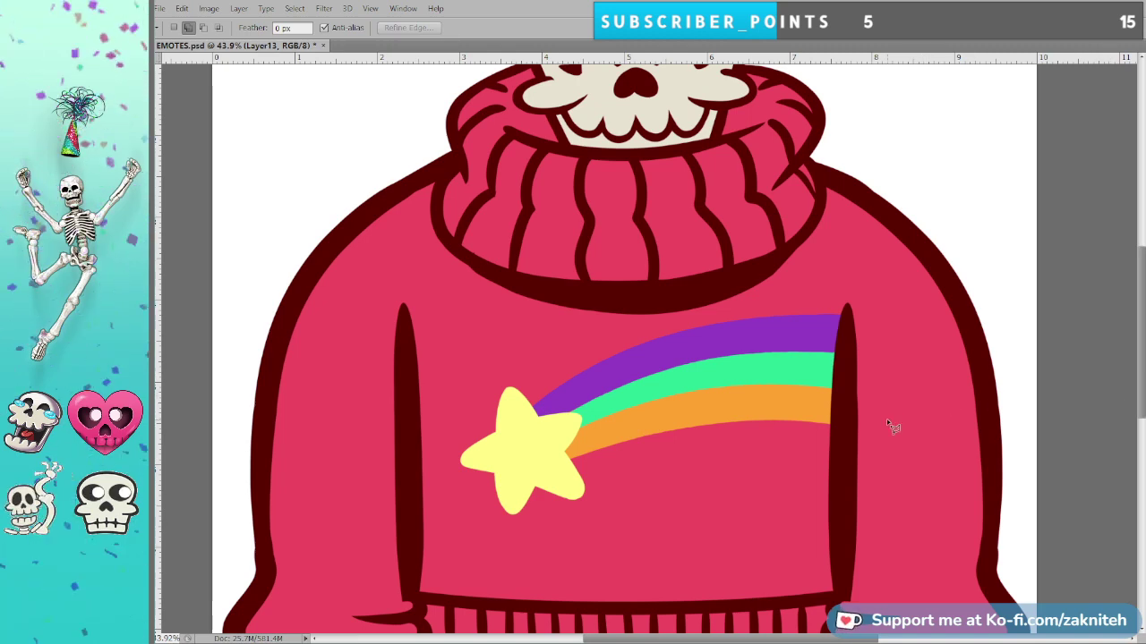
scroll(854, 457, down, 1)
scroll(852, 457, down, 1)
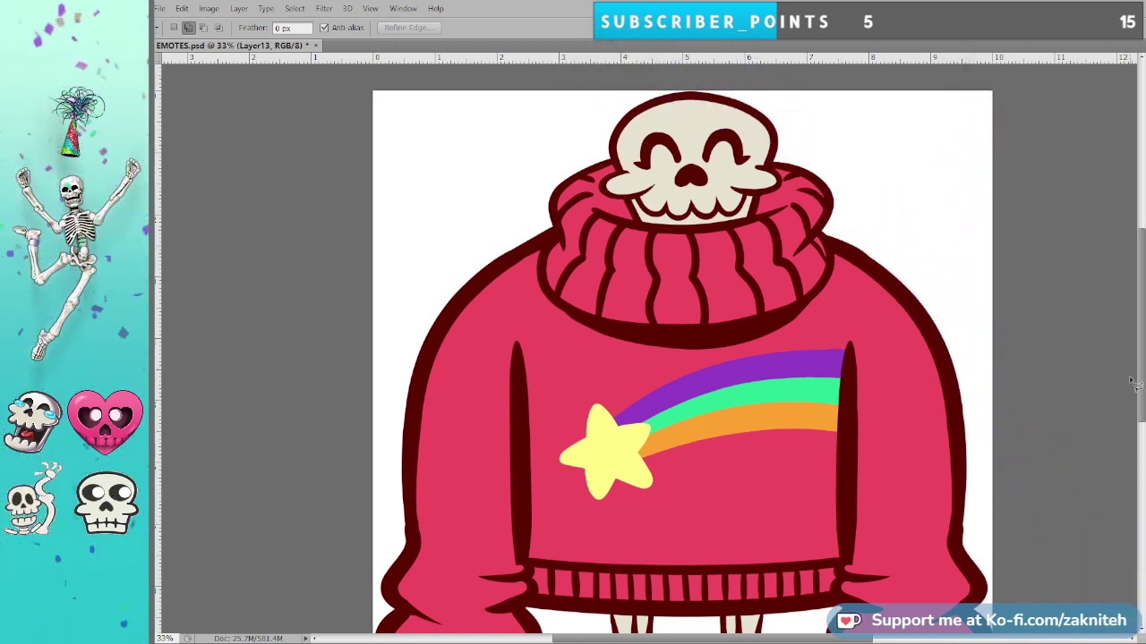
mouse_move(1141, 353)
mouse_down()
mouse_move(1140, 292)
mouse_move(1140, 350)
mouse_up()
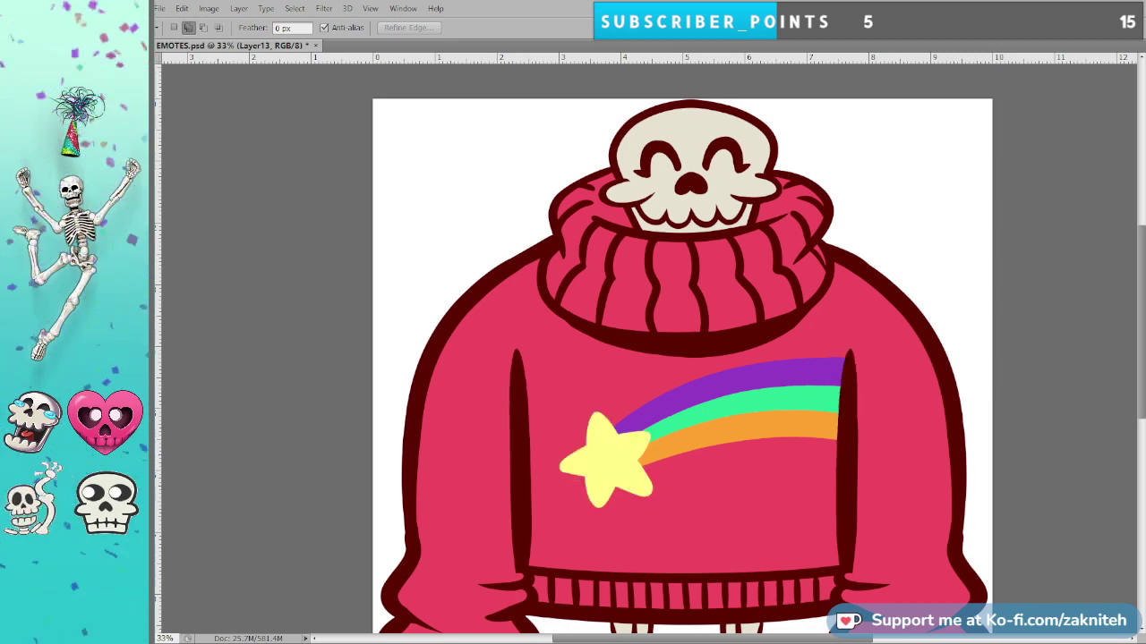
Merge the stretched arm lines on Layer 4 into the line art on Layer15, keeping the rainbow trail separate.
key(ctrl+e)
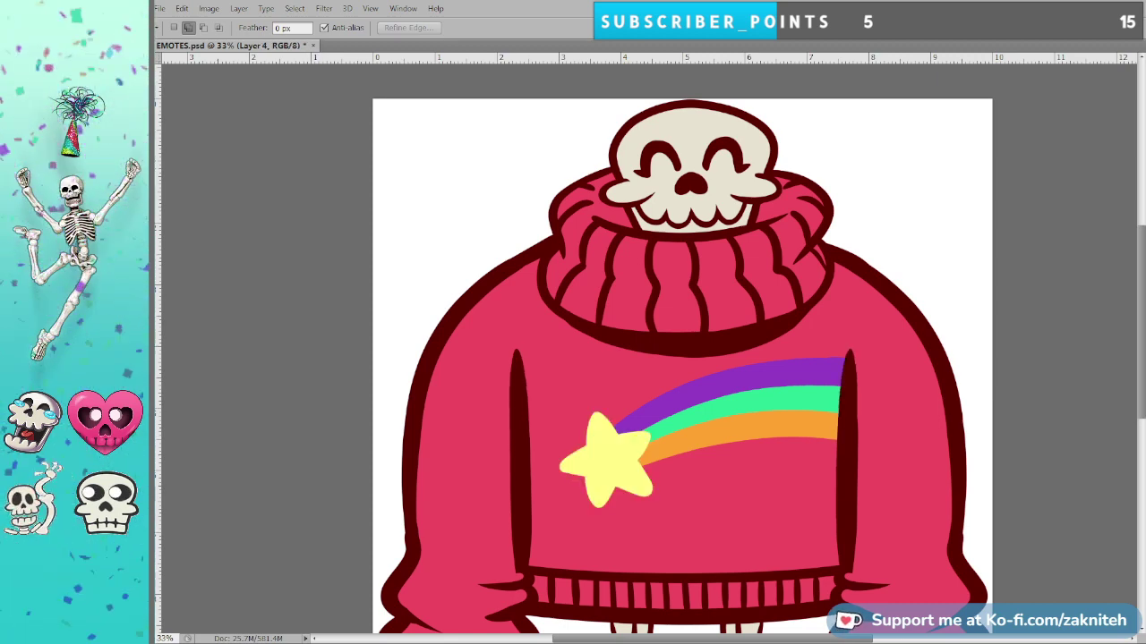
key(ctrl+e)
key(ctrl+z)
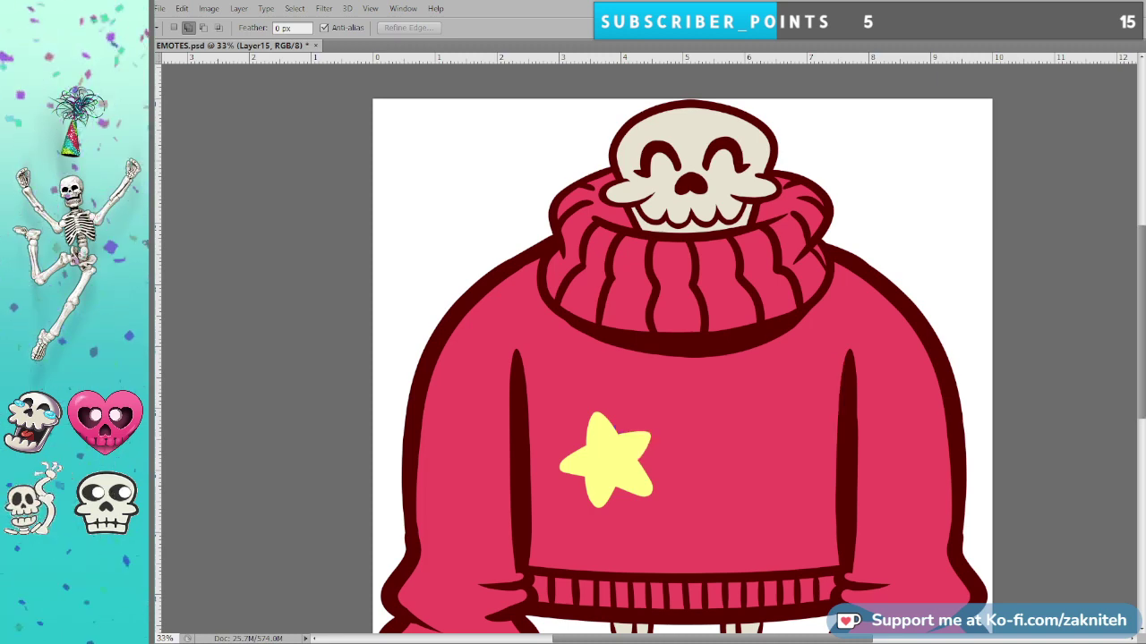
key(ctrl+z)
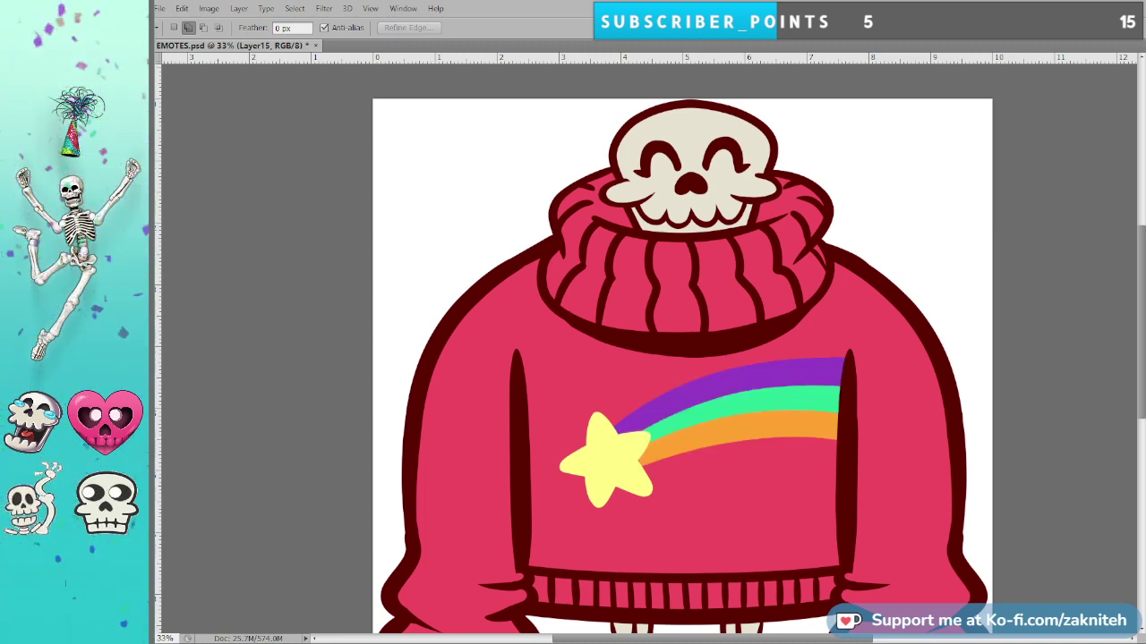
key(alt+[)
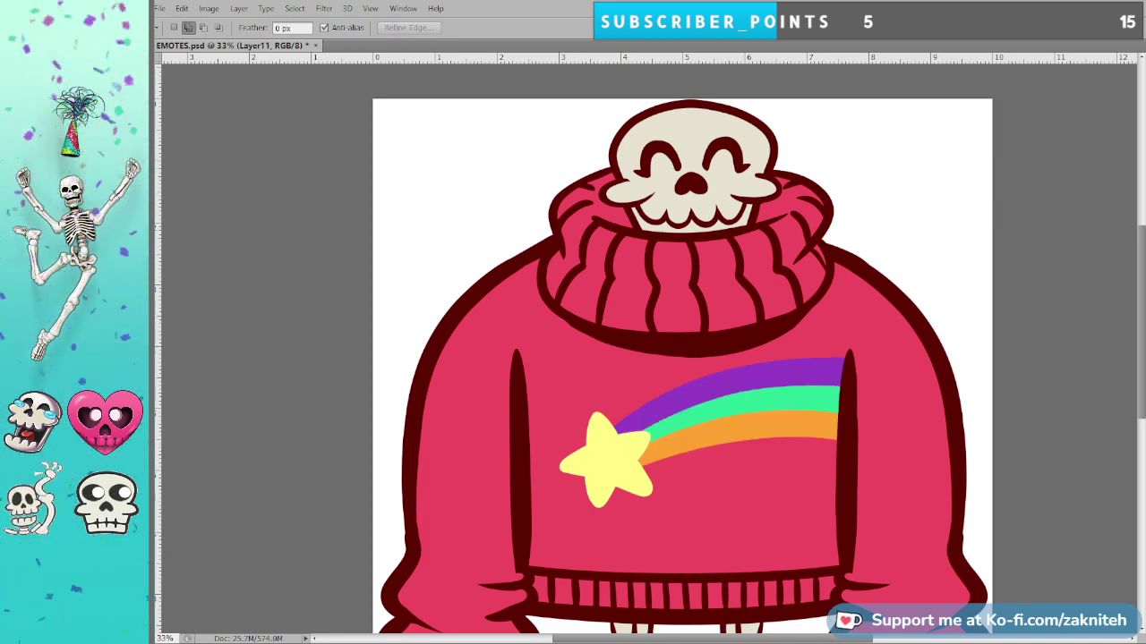
key(alt+])
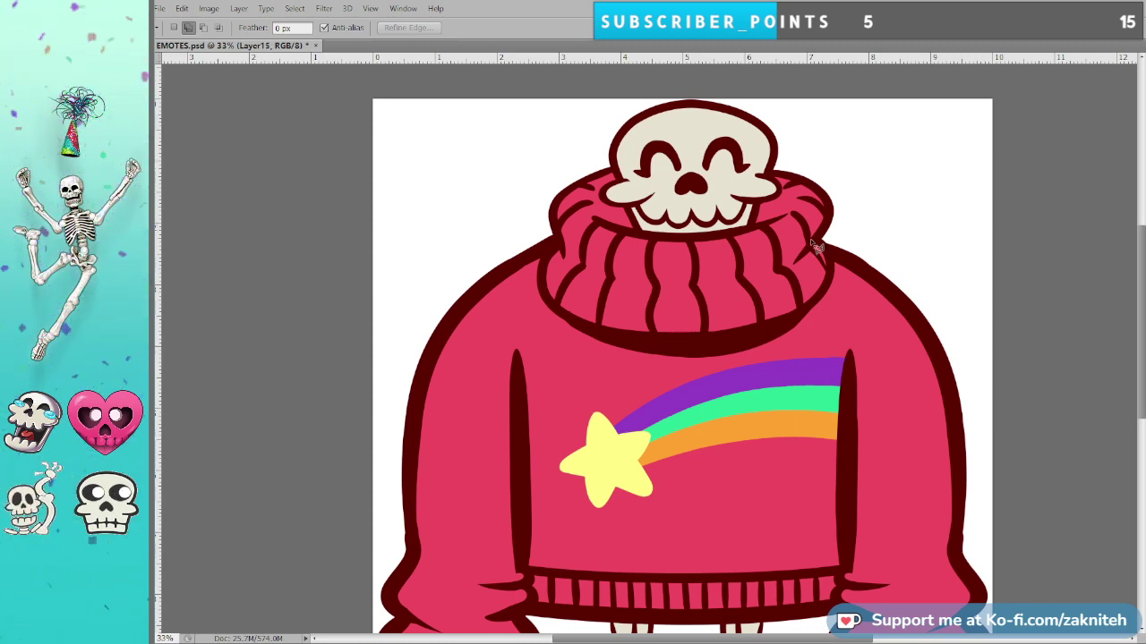
Recolor all the line art on Layer15 with a near-black fill.
key(i)
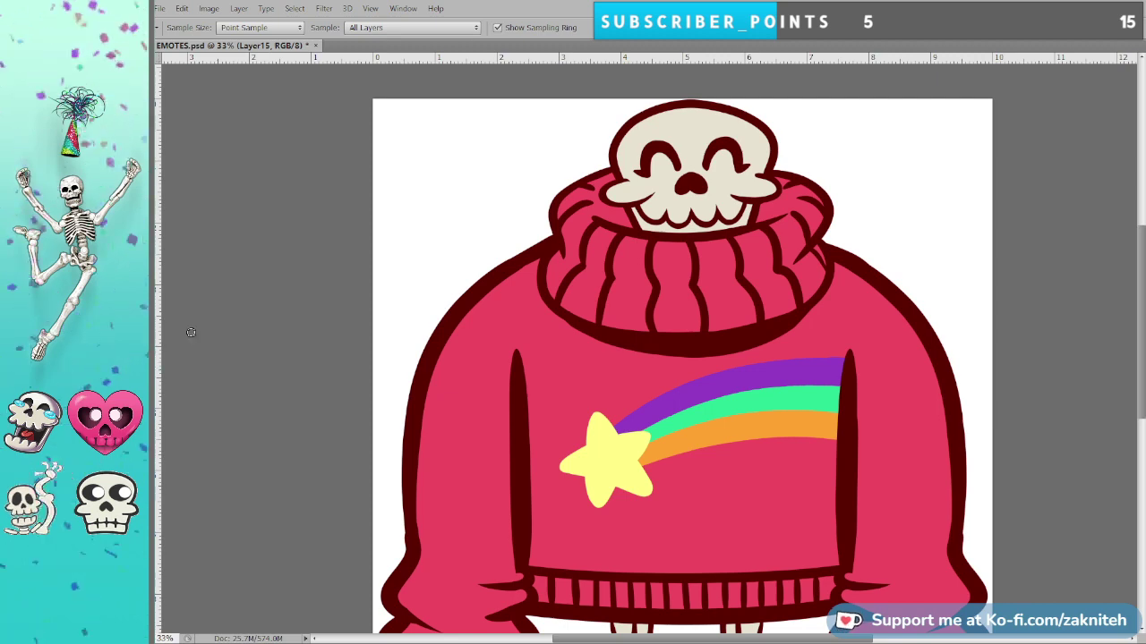
key(l)
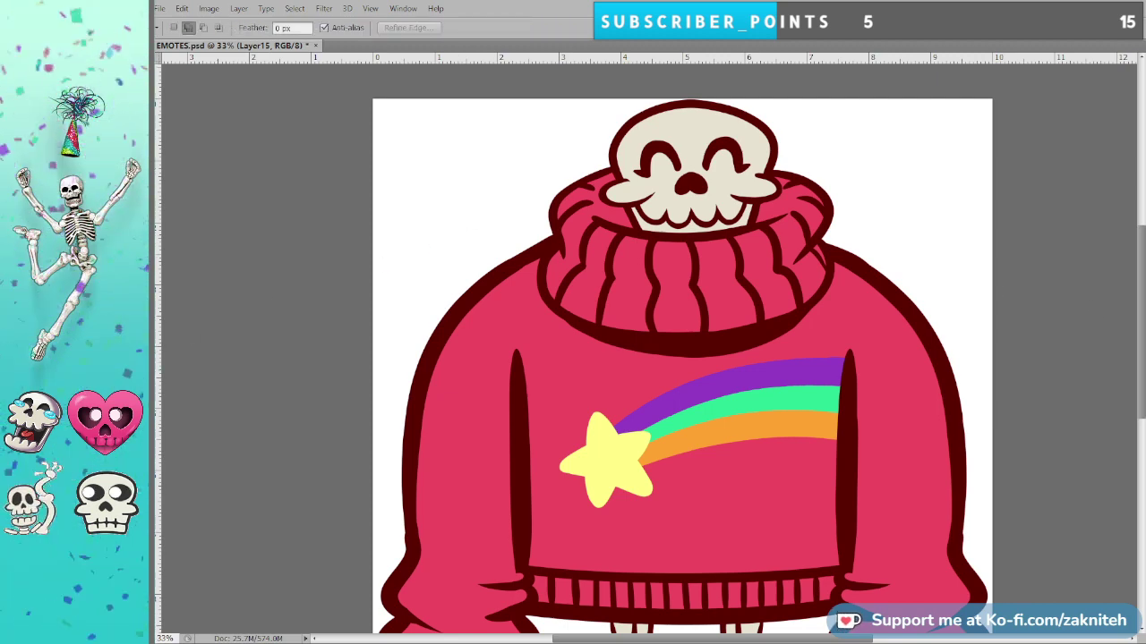
key(i)
key(l)
key(alt+BackSpace)
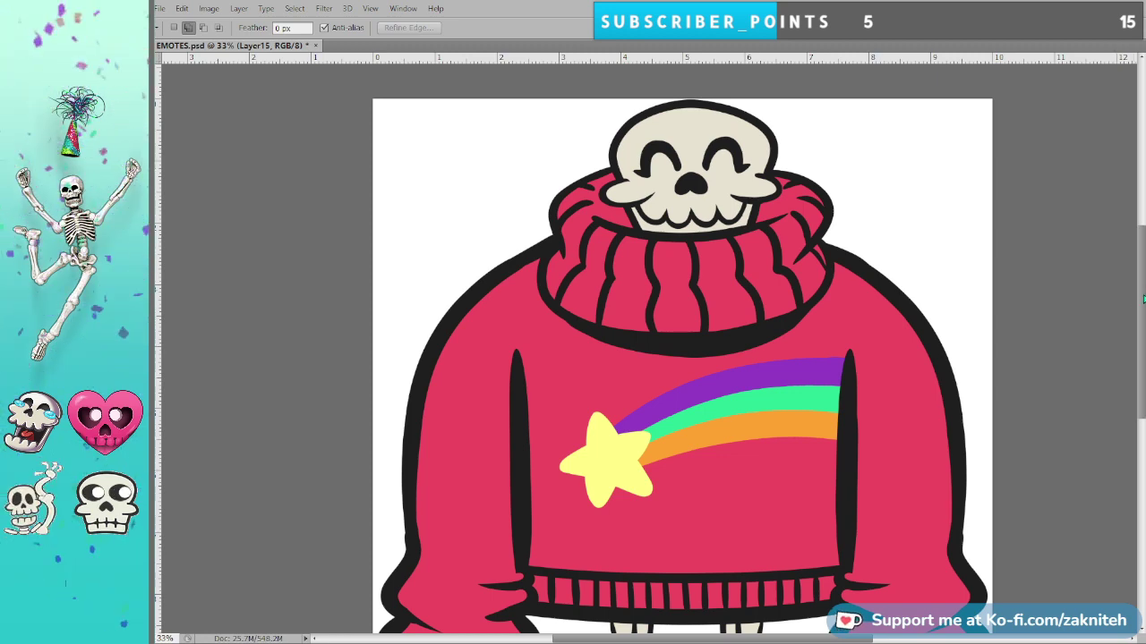
Inspect the recolored line art from the feet up to a close view of the skull's face.
scroll(1143, 298, down, 3)
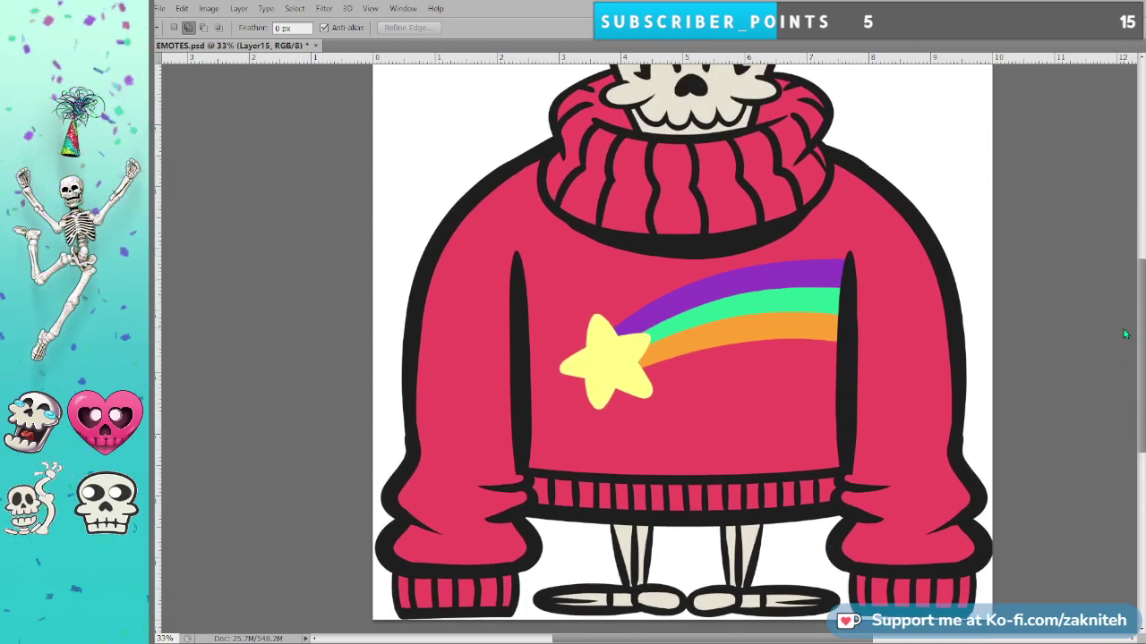
scroll(1125, 334, down, 1)
drag(1142, 377, 1142, 296)
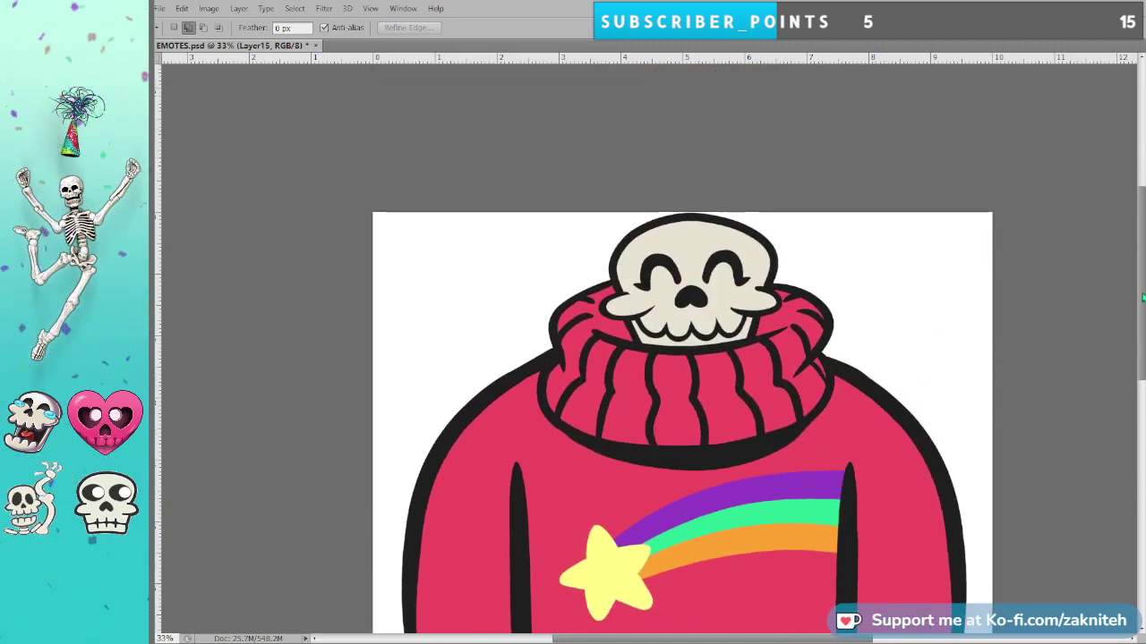
scroll(695, 307, up, 13)
scroll(699, 318, up, 2)
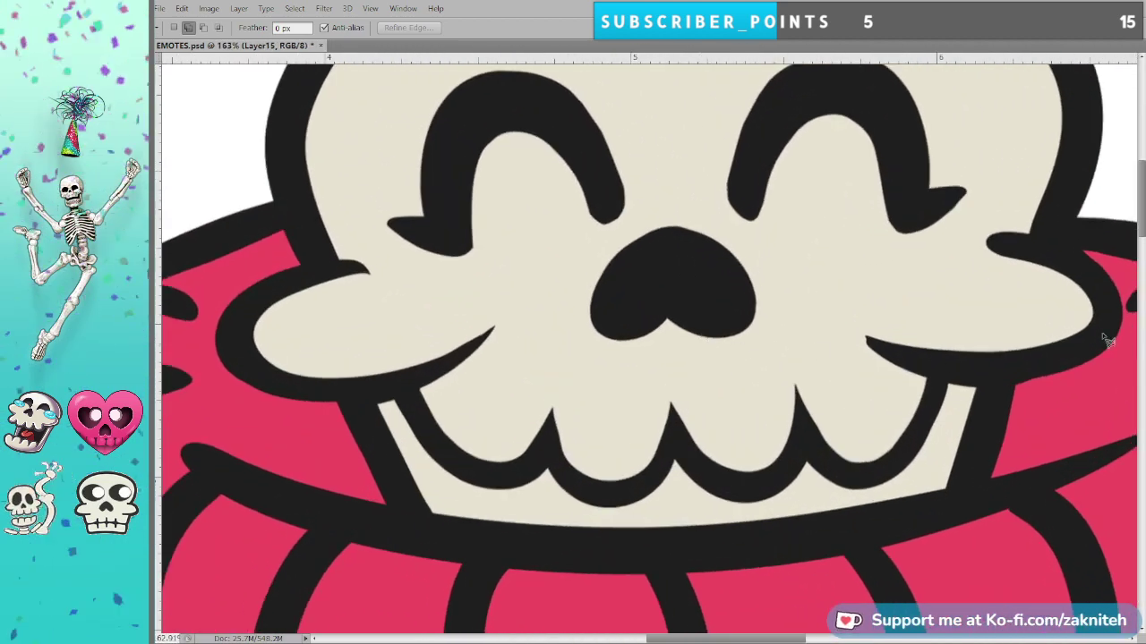
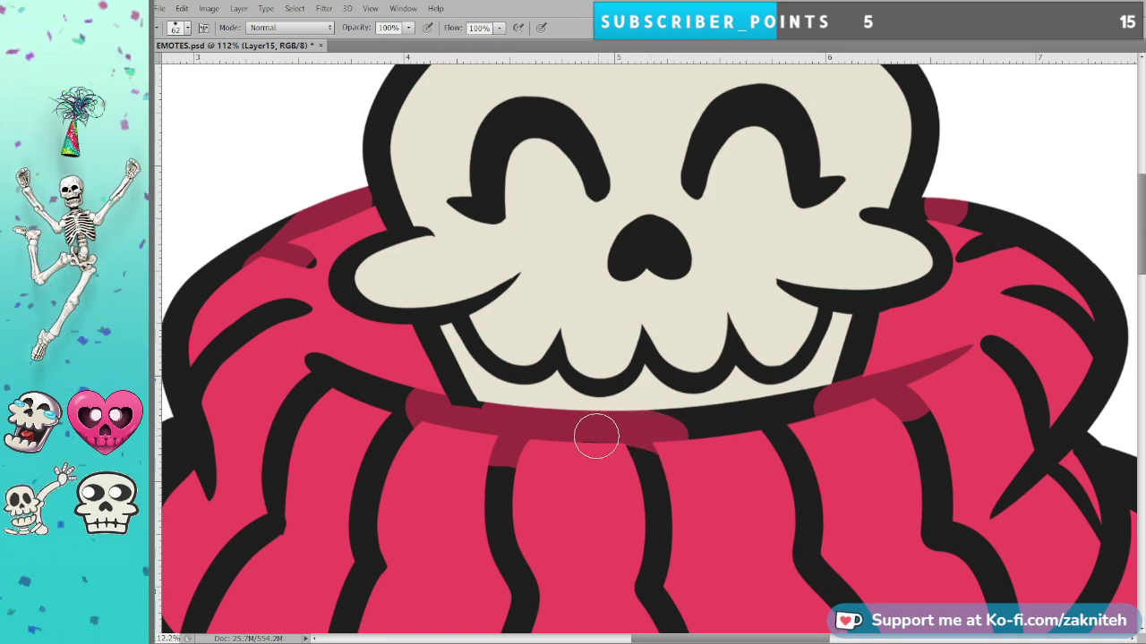
Paint the black line art of the collar's front band, right rim and upper left fold dark red on Layer15.
mouse_move(609, 435)
mouse_down()
mouse_move(762, 431)
mouse_move(662, 421)
mouse_move(838, 405)
mouse_move(779, 413)
mouse_up()
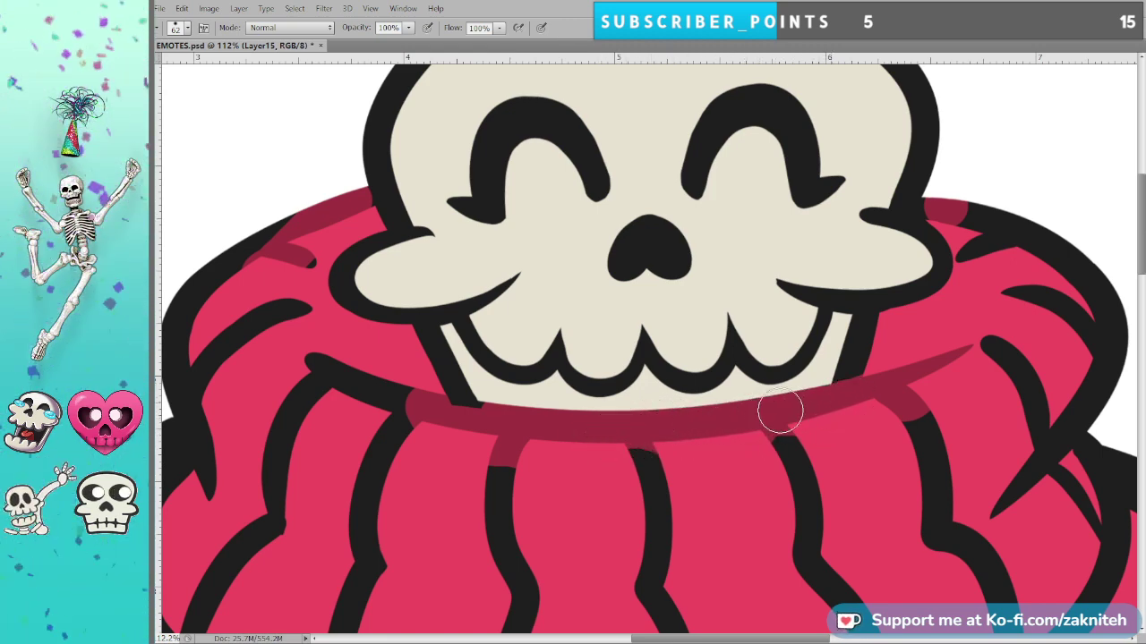
mouse_move(983, 220)
mouse_down()
mouse_move(973, 262)
mouse_move(1032, 296)
mouse_move(1065, 269)
mouse_move(1071, 242)
mouse_move(1045, 278)
mouse_move(1087, 290)
mouse_move(1079, 354)
mouse_up()
mouse_move(317, 262)
mouse_down()
mouse_move(292, 258)
mouse_move(319, 273)
mouse_up()
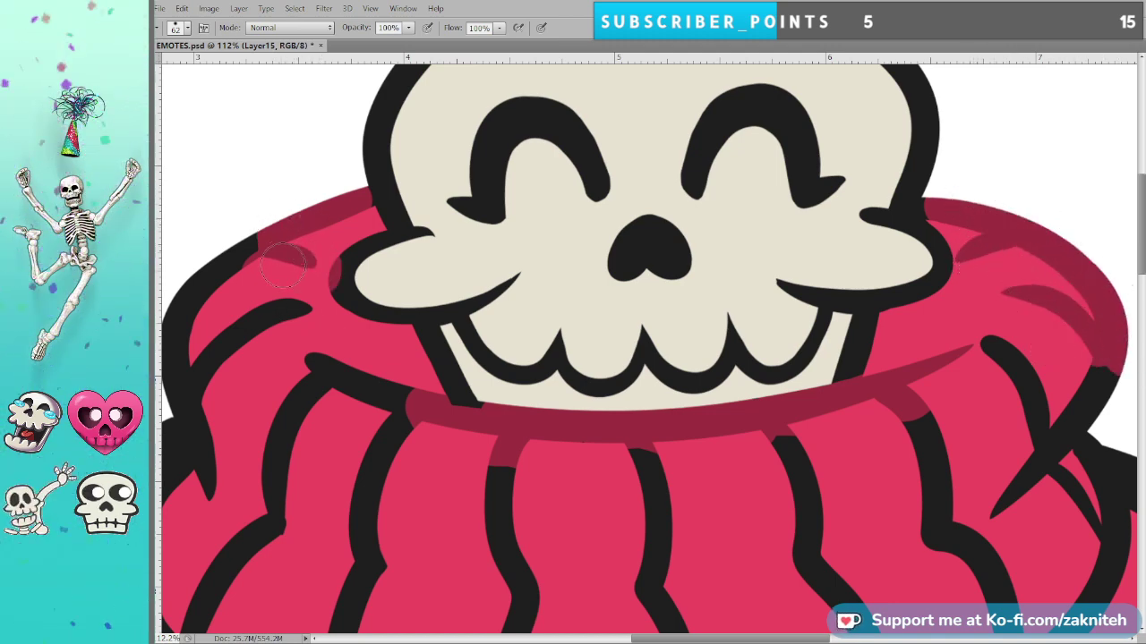
Sample the near-black line color and repaint the outline of the skull's left cheek up to the collar rim.
key(alt)
click(371, 302)
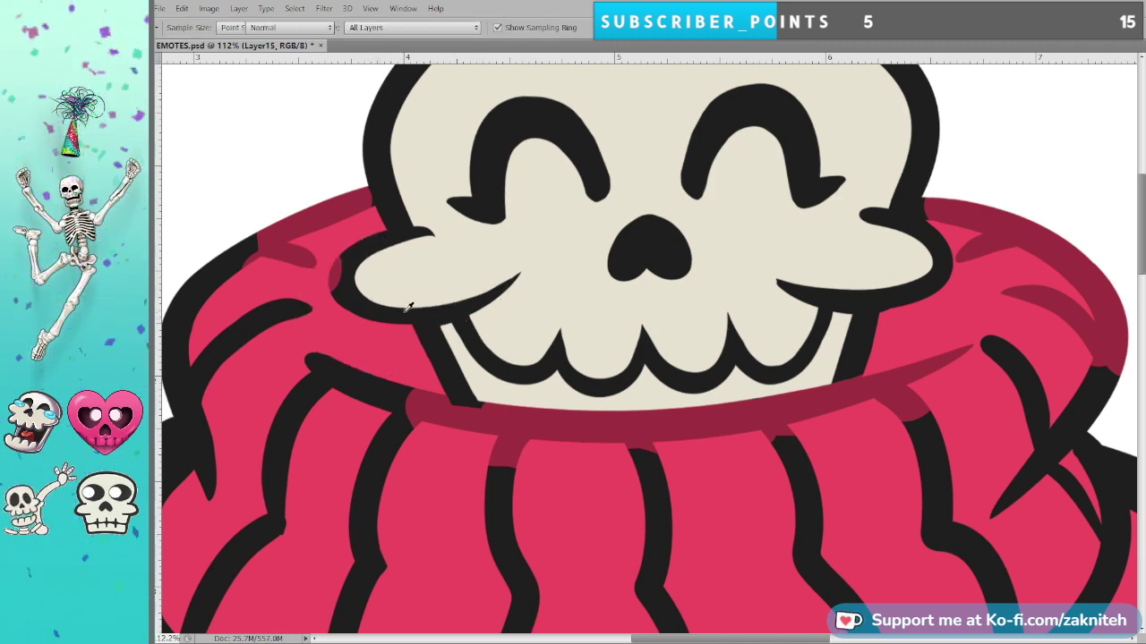
key(b)
drag(340, 277, 388, 199)
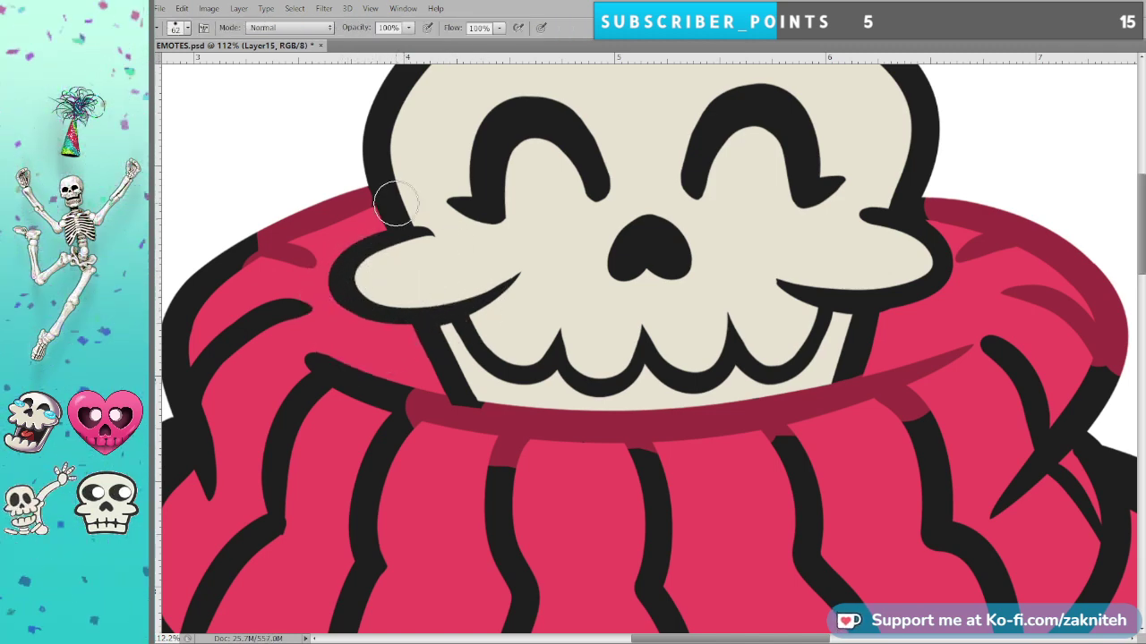
Try recoloring the sweater's black lines and the collar band with a dark red fill in Soft Light mode.
key(g)
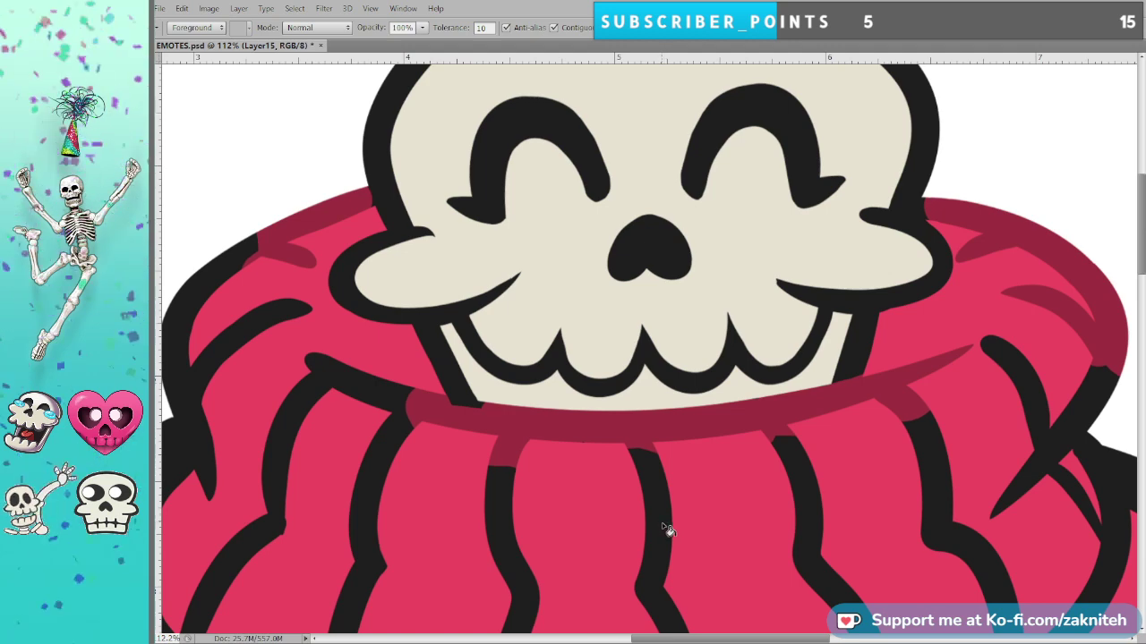
key(shift+alt+f)
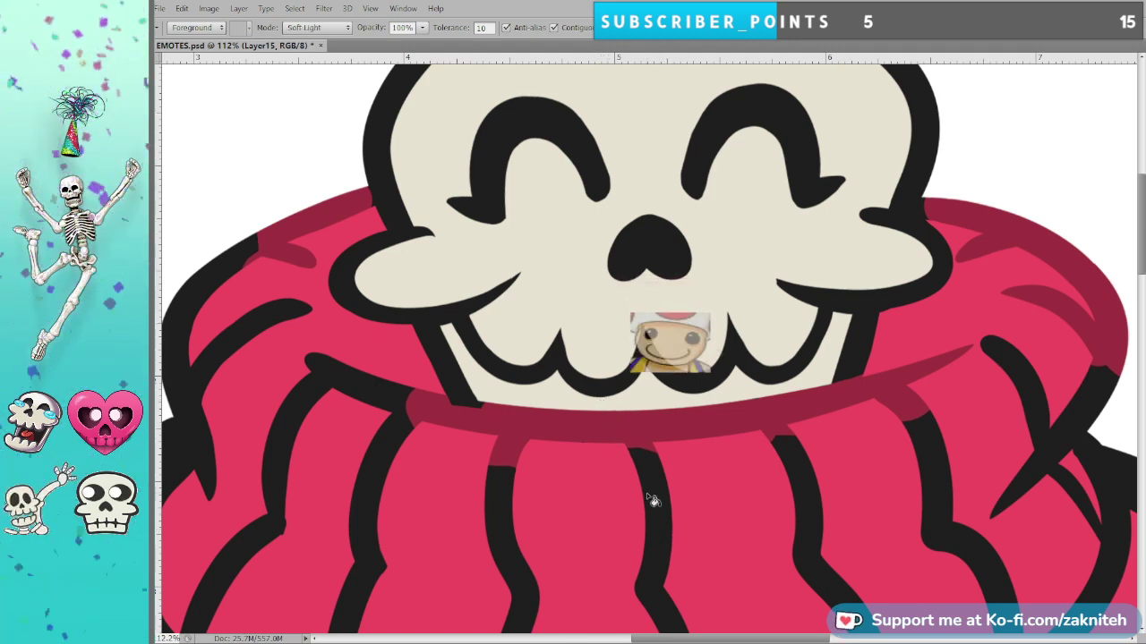
key(i)
click(651, 424)
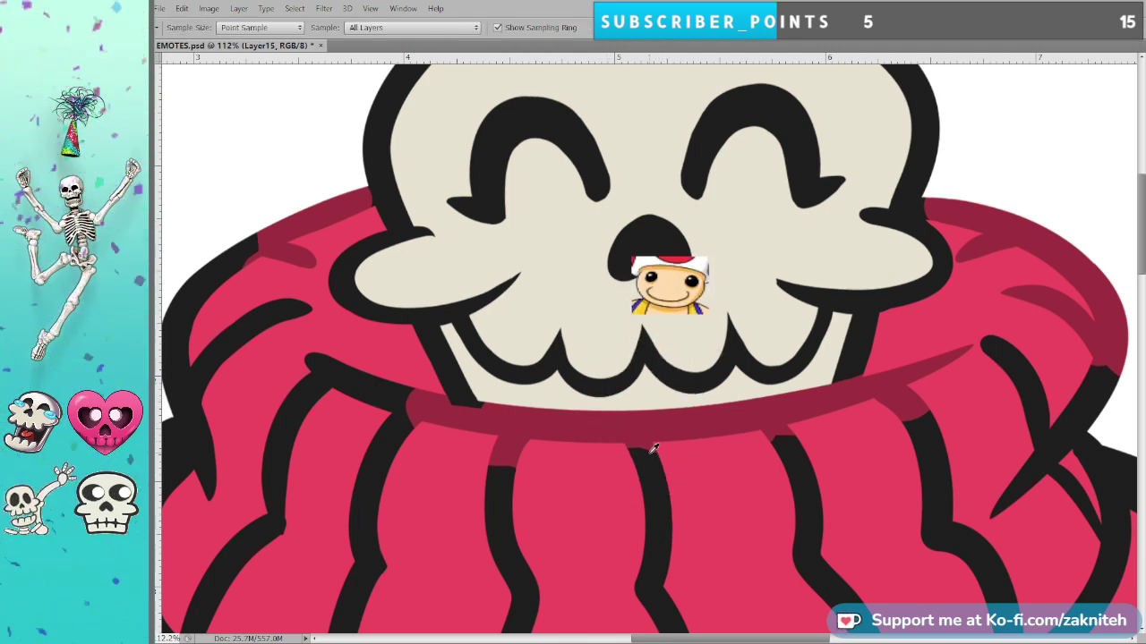
key(b)
key(g)
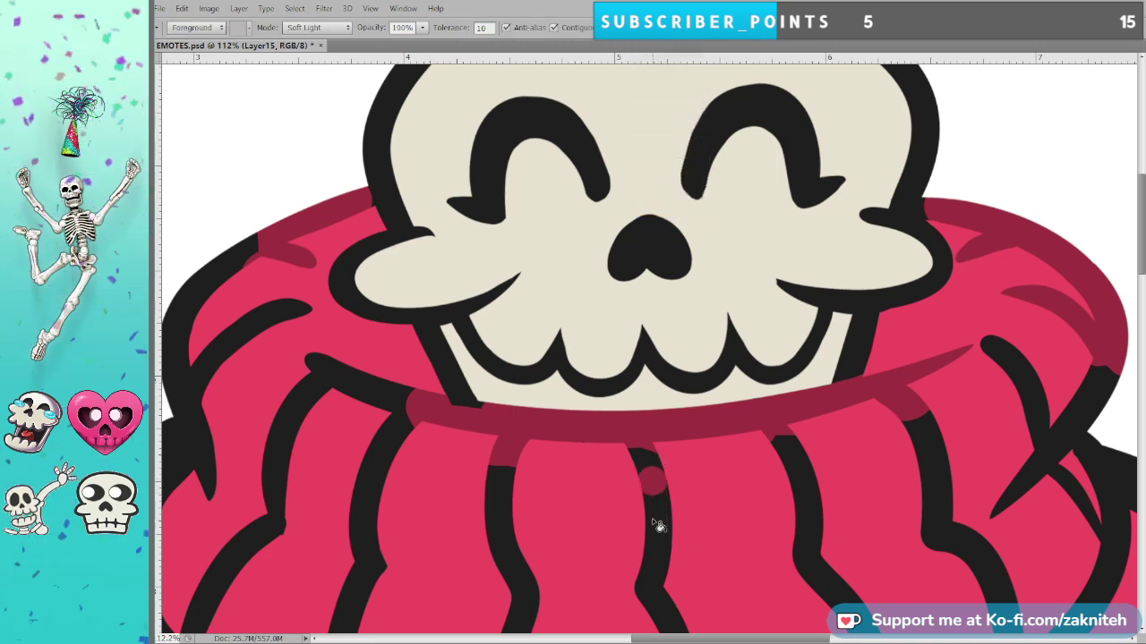
click(658, 505)
click(632, 436)
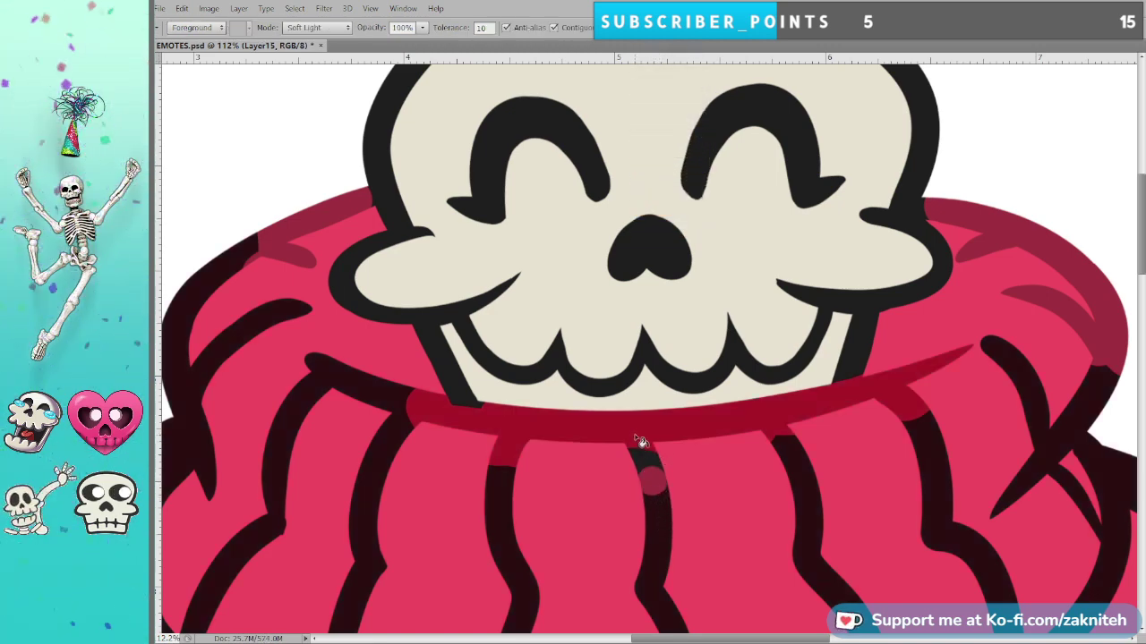
key(i)
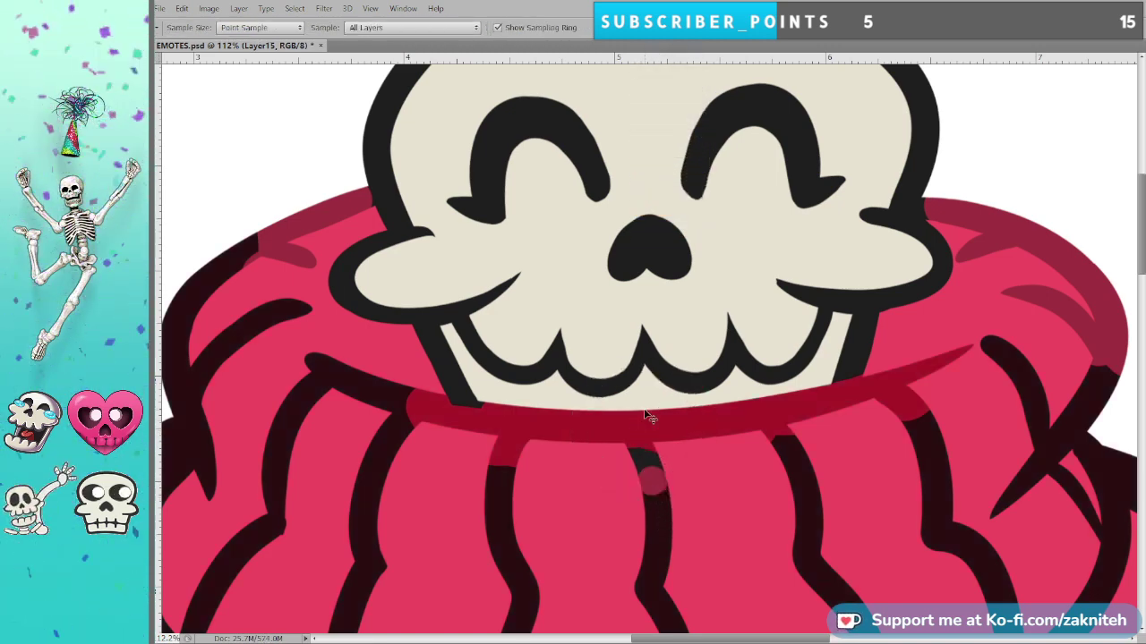
key(ctrl+z)
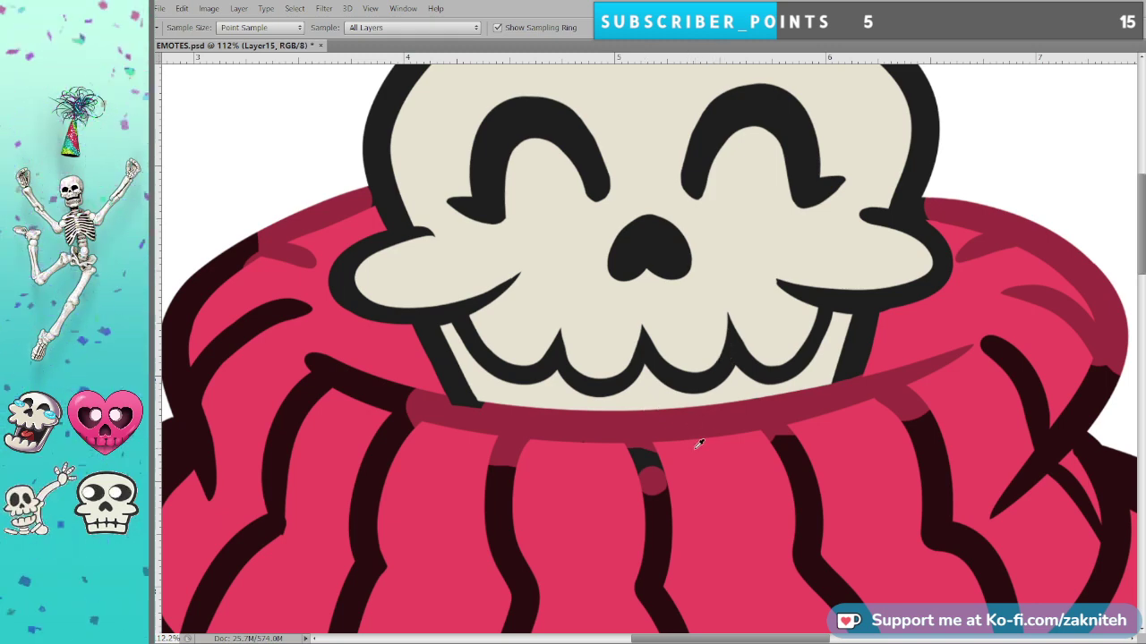
Sample the collar band's dark red and fill the remaining sweater lines with it in Normal mode.
click(687, 424)
key(b)
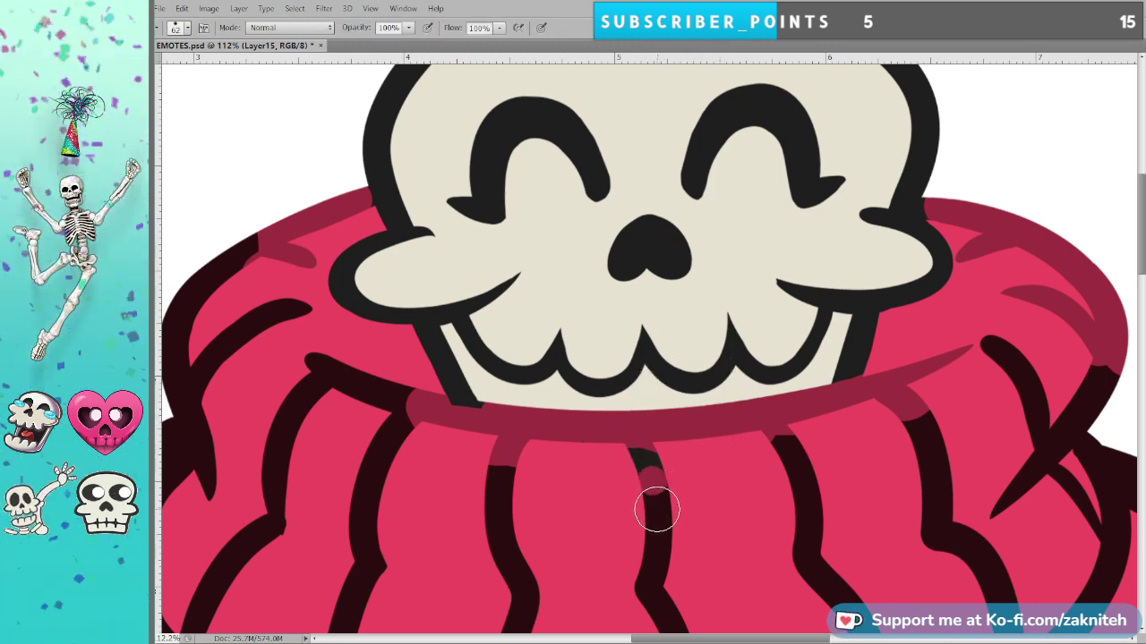
key(g)
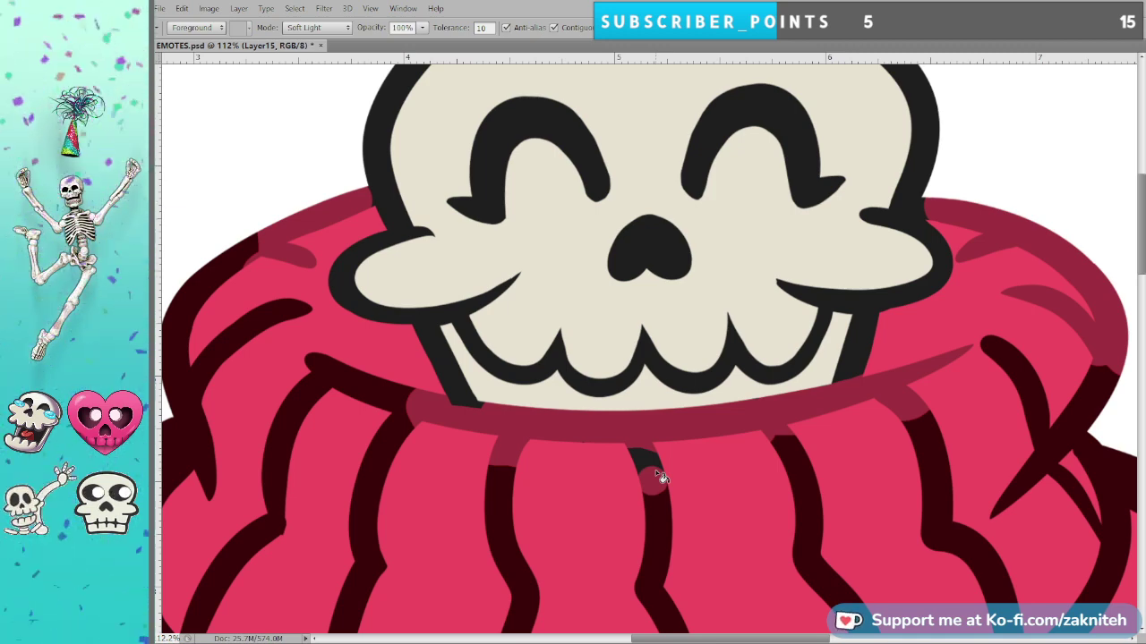
click(334, 43)
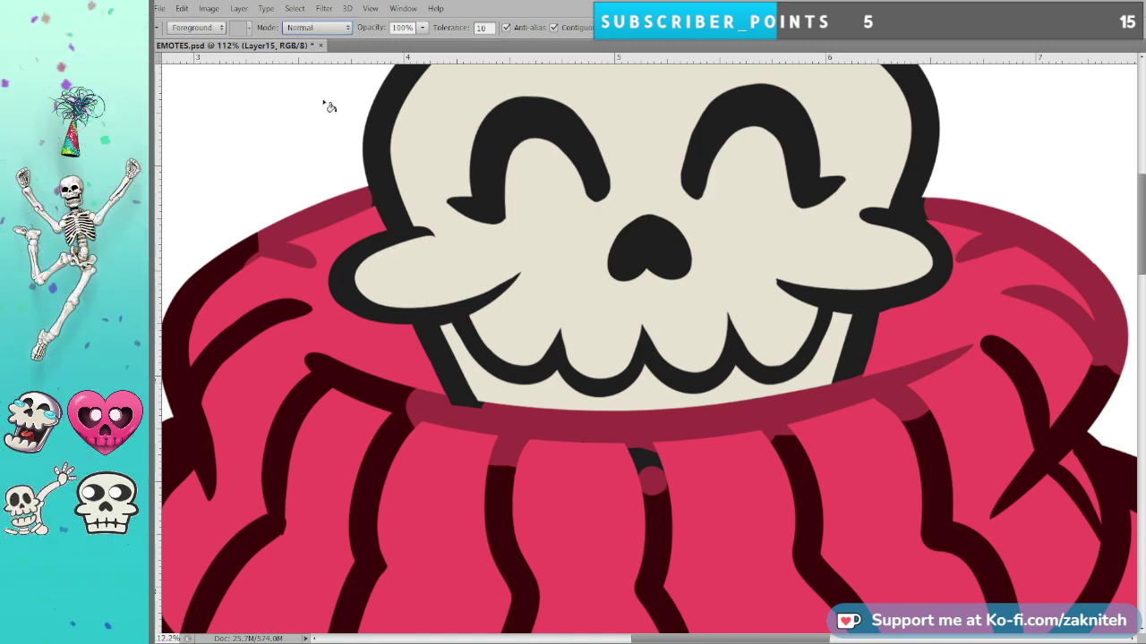
click(663, 561)
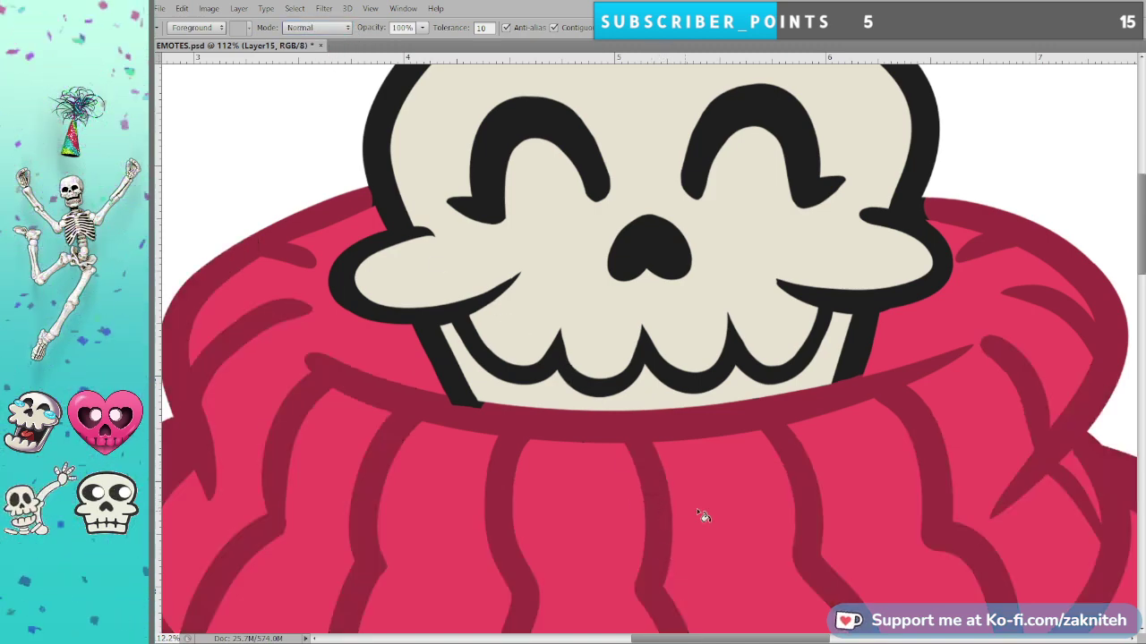
Paint dark red over the ragged end of the left jaw outline with a 36 px brush, following the collar's edge.
scroll(409, 383, up, 4)
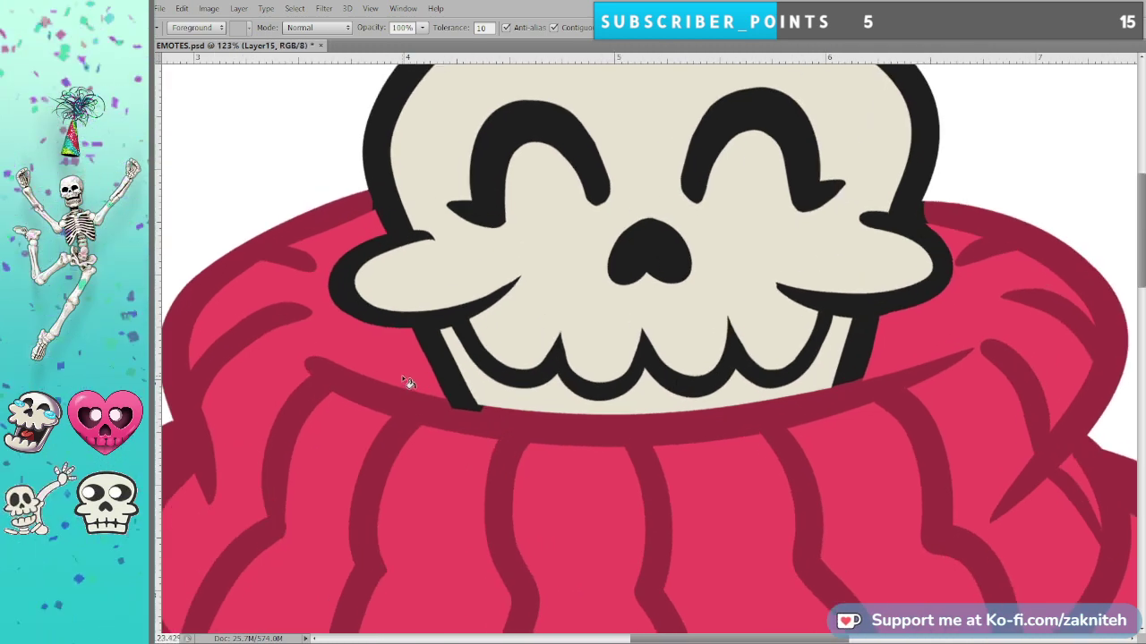
key(b)
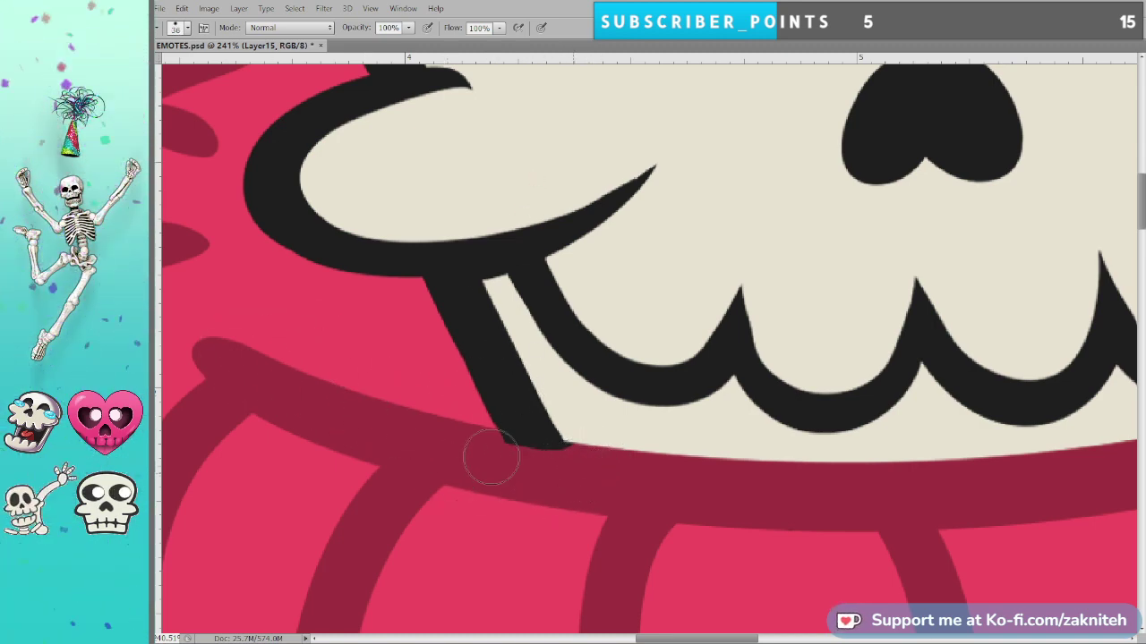
drag(491, 457, 573, 473)
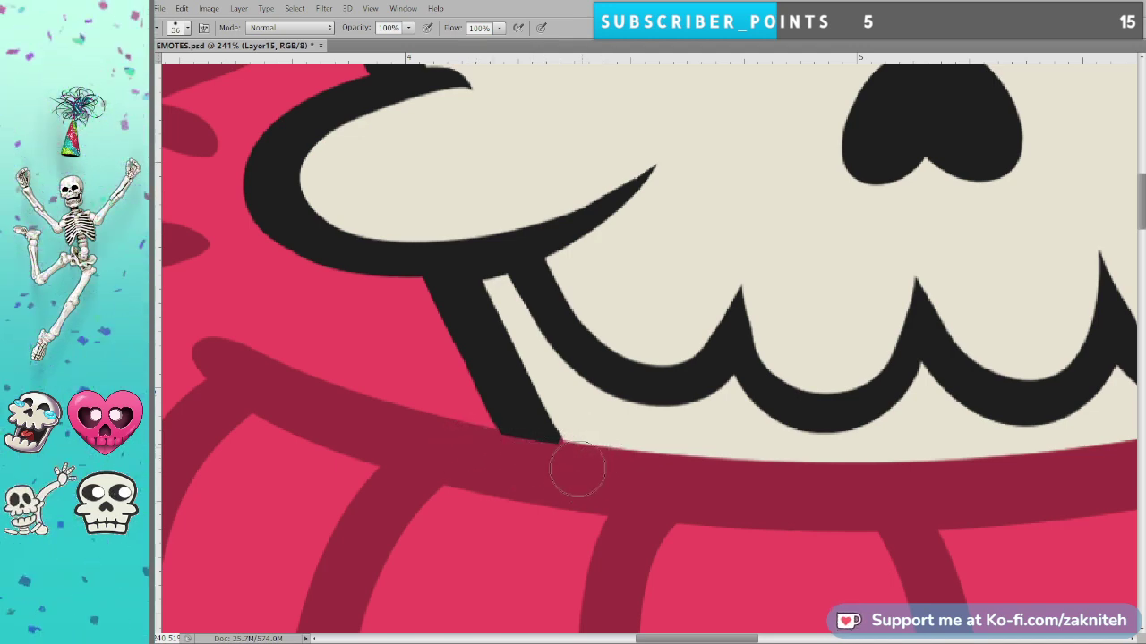
Touch up the junction between the right jaw outline and the dark red collar band.
key(space)
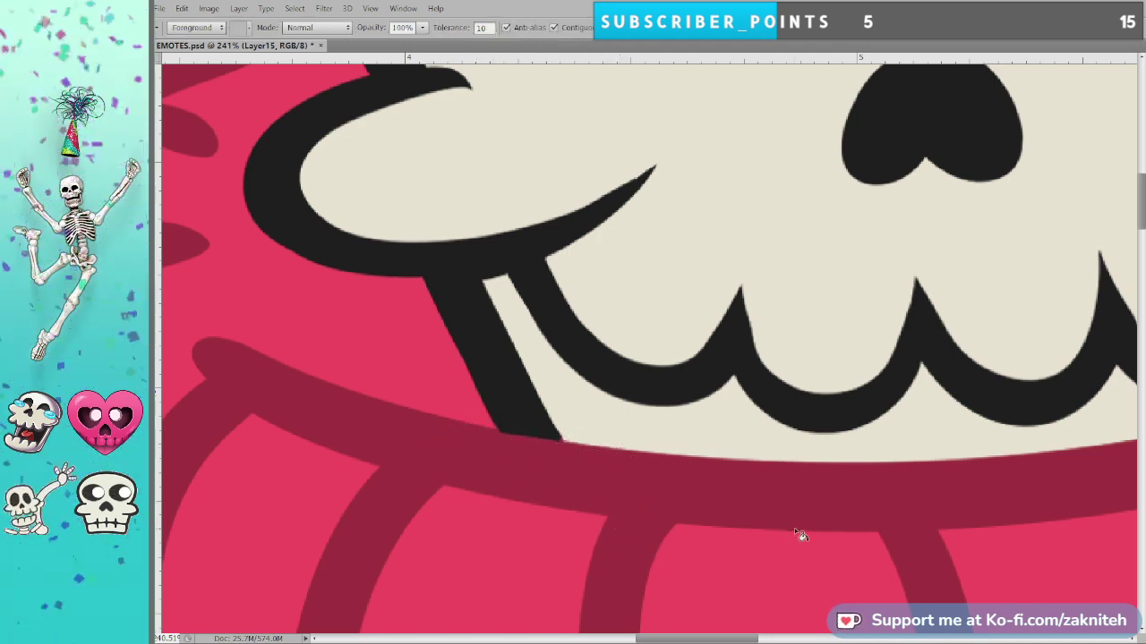
drag(906, 484, 627, 489)
mouse_move(1016, 493)
mouse_down()
mouse_move(759, 489)
mouse_move(689, 510)
mouse_up()
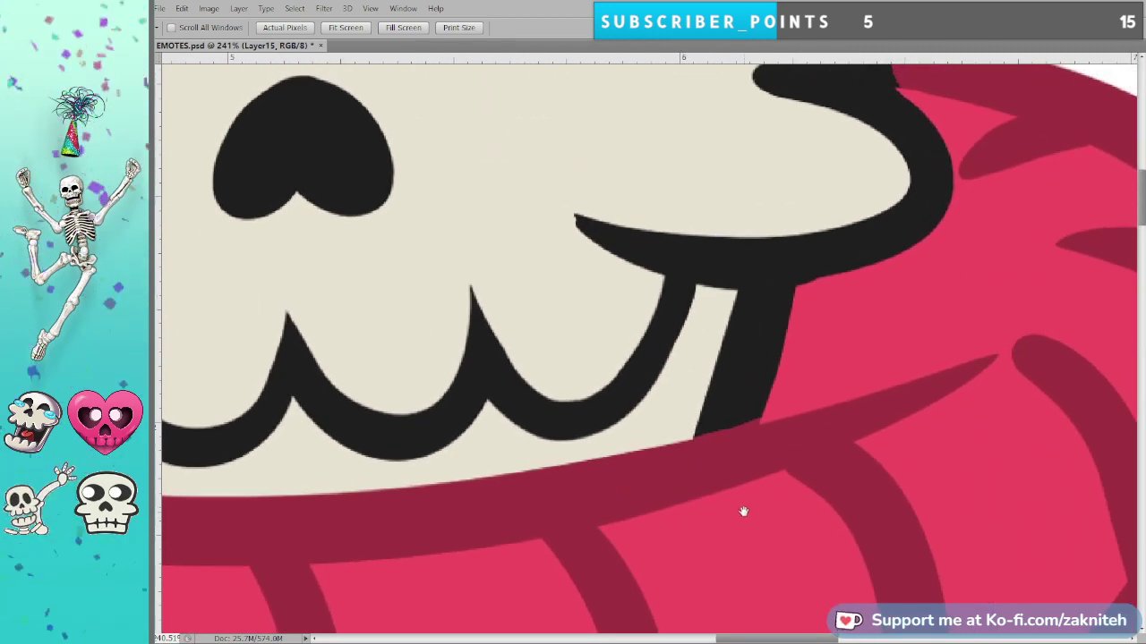
key(i)
key(b)
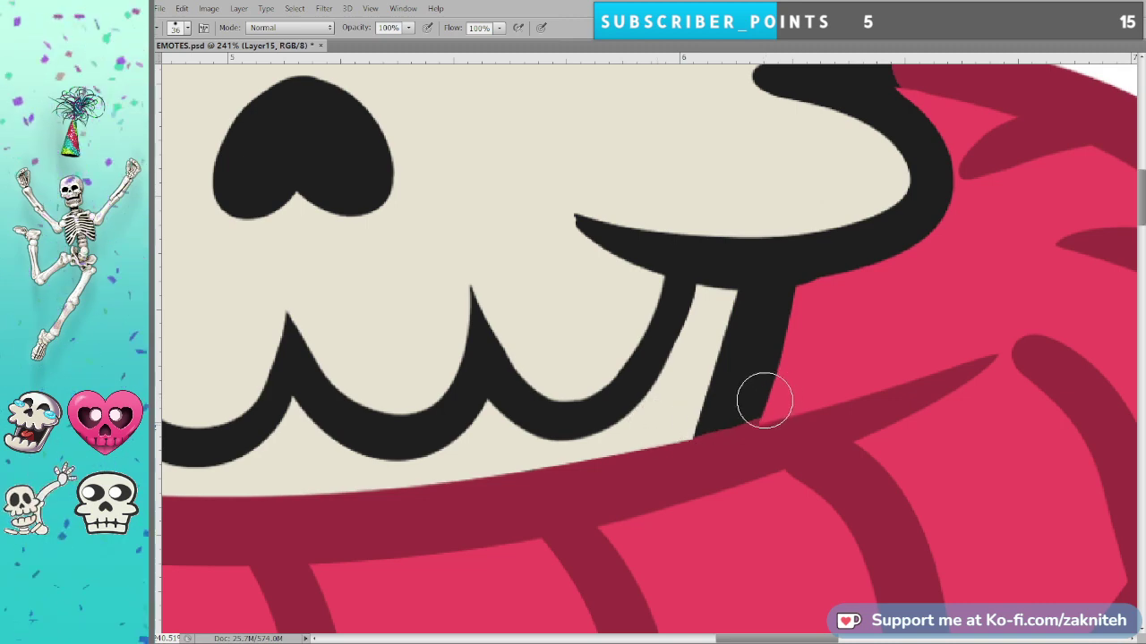
mouse_move(752, 409)
mouse_down()
mouse_move(681, 431)
mouse_move(735, 407)
mouse_move(771, 408)
mouse_move(726, 414)
mouse_move(768, 385)
mouse_move(799, 400)
mouse_move(796, 388)
mouse_move(696, 520)
mouse_move(662, 473)
mouse_up()
Extend the right collar rim's dark red to the skull outline, restoring the near-black edge with a 17 px brush.
key(space)
key(i)
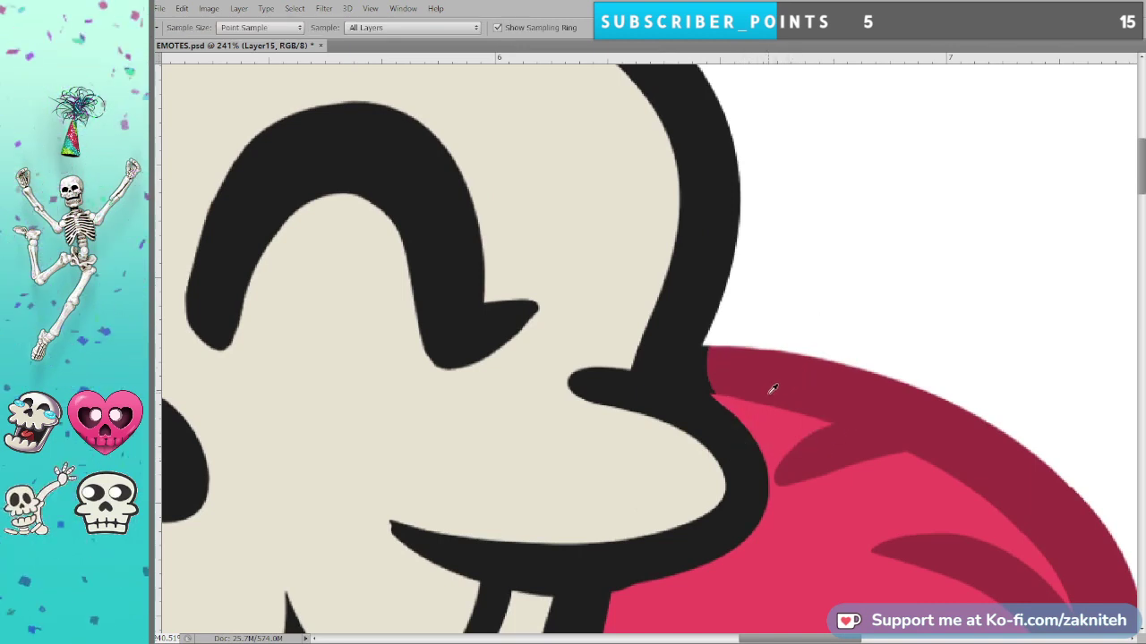
key(b)
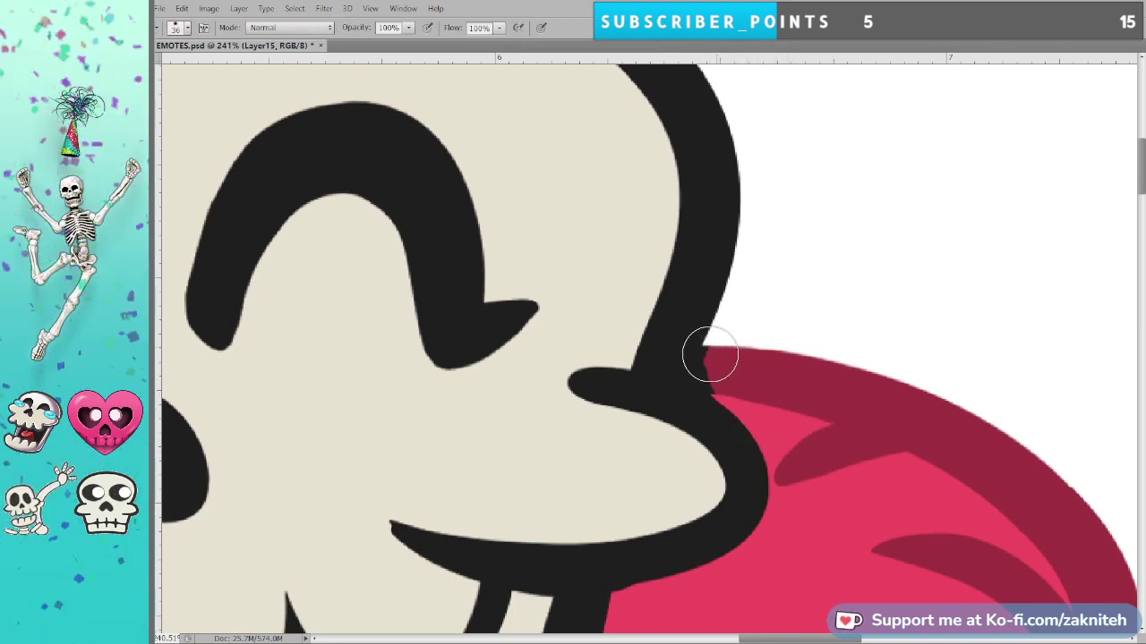
mouse_move(711, 355)
mouse_down()
mouse_move(725, 389)
mouse_move(695, 378)
mouse_move(739, 306)
mouse_move(697, 380)
mouse_move(722, 331)
mouse_up()
key(ctrl+z)
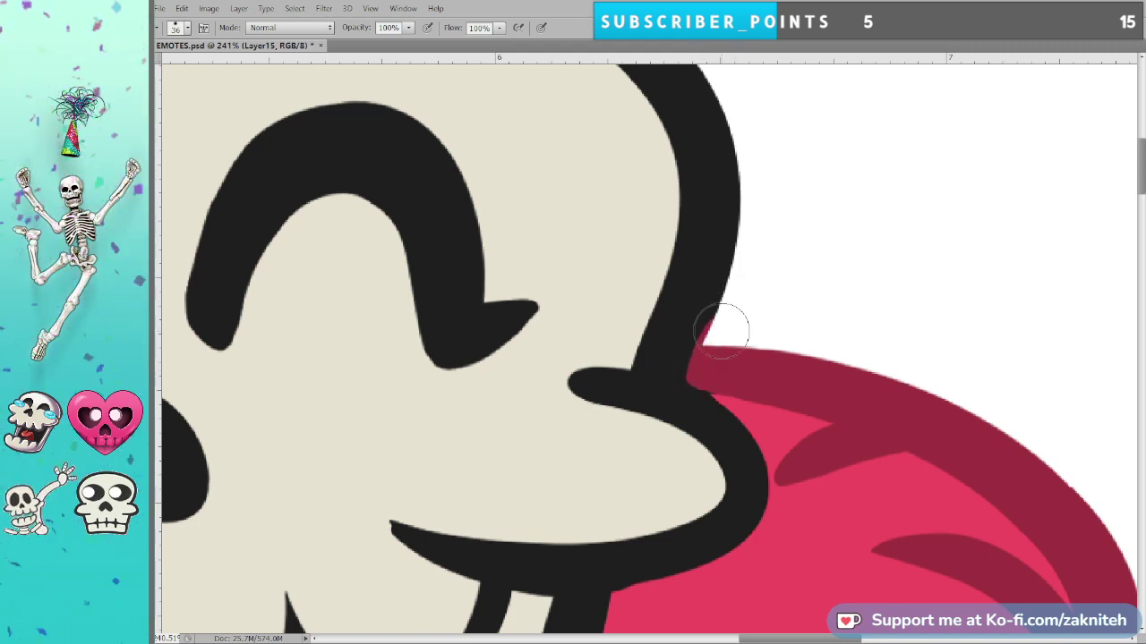
key(i)
key(b)
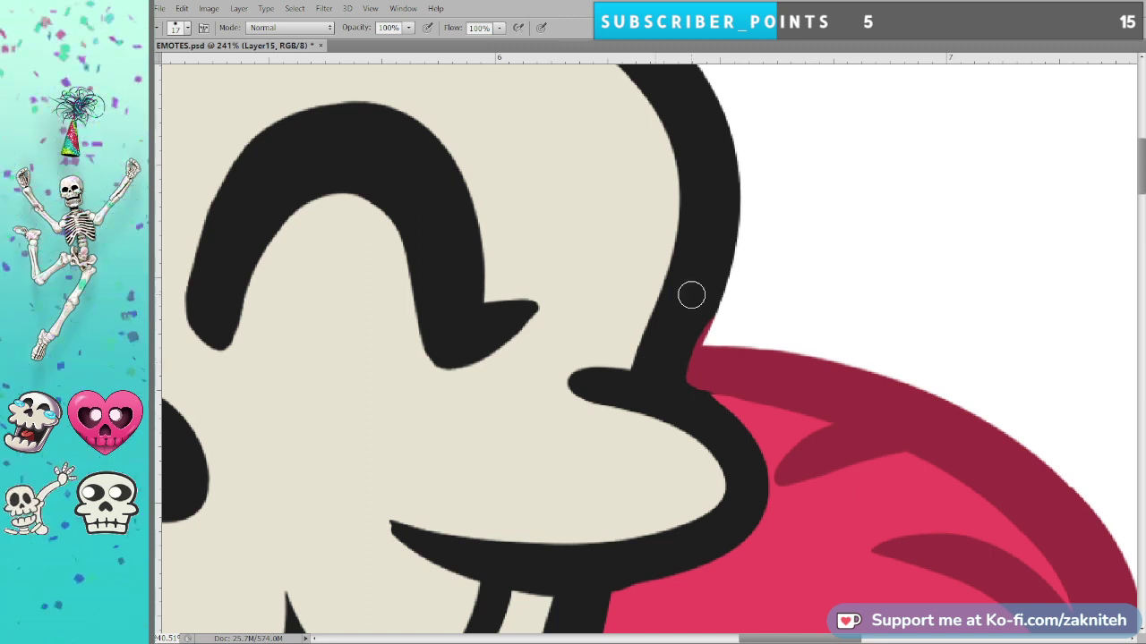
mouse_move(666, 344)
mouse_down()
mouse_move(723, 331)
mouse_move(713, 315)
mouse_move(675, 384)
mouse_move(672, 403)
mouse_move(707, 406)
mouse_move(672, 389)
mouse_up()
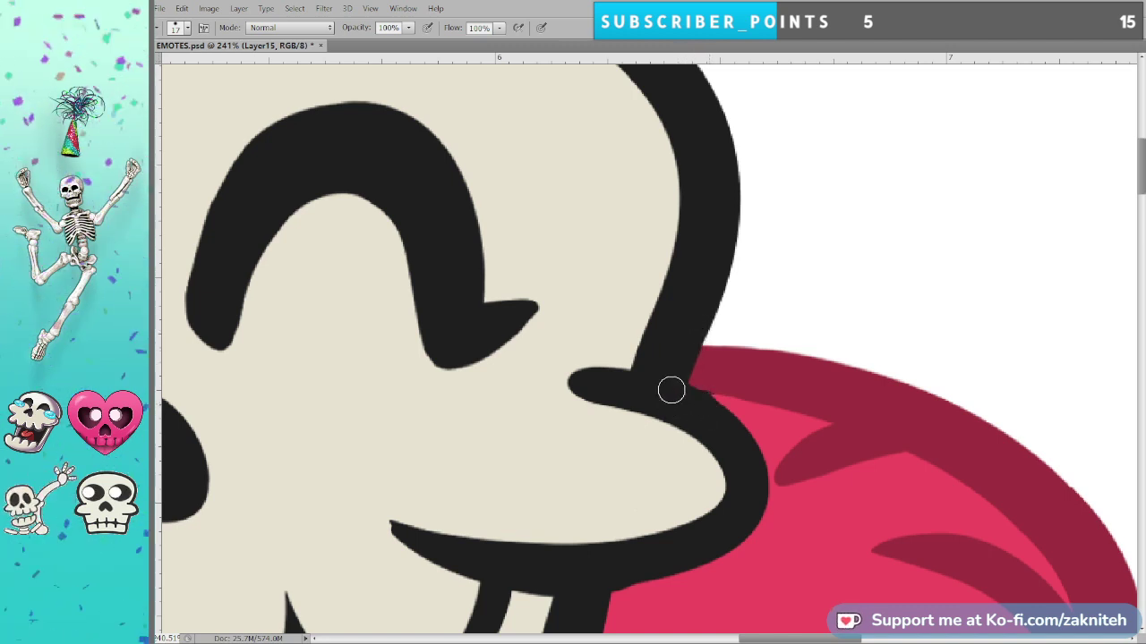
key(i)
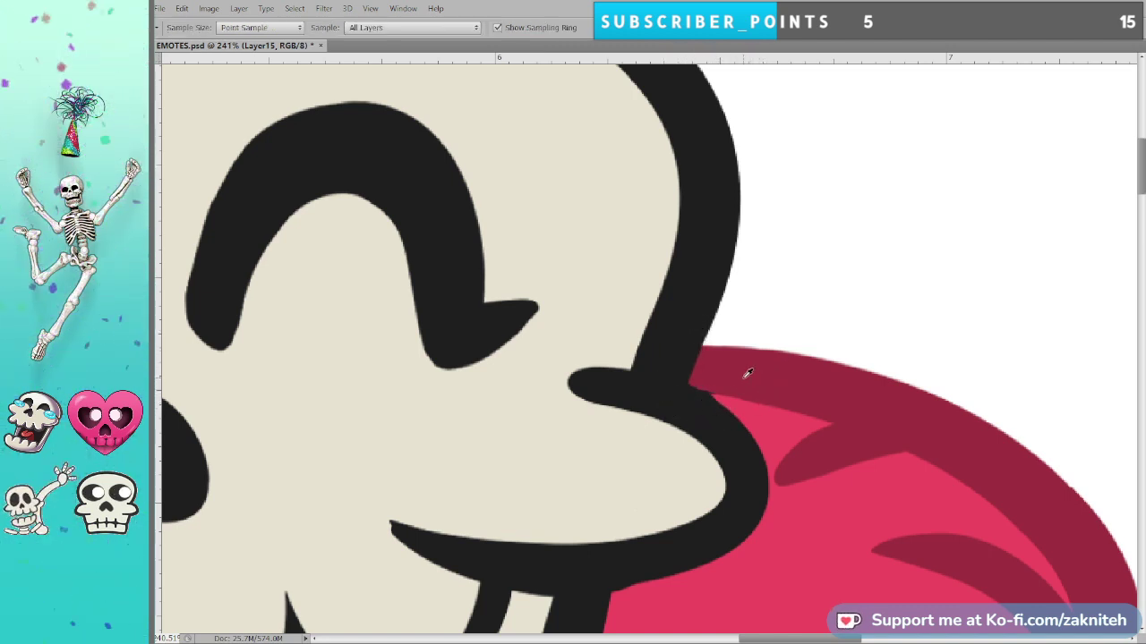
key(b)
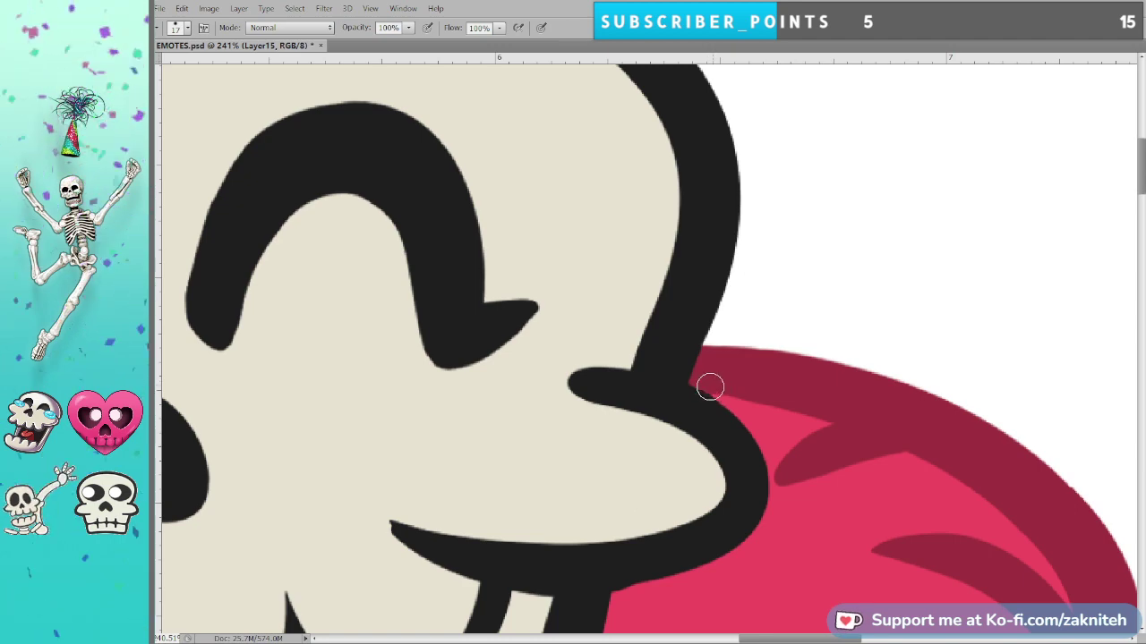
Clean up the junction of the left collar rim and skull outline using the dark red and near-black line colors.
key(space)
drag(581, 461, 1130, 419)
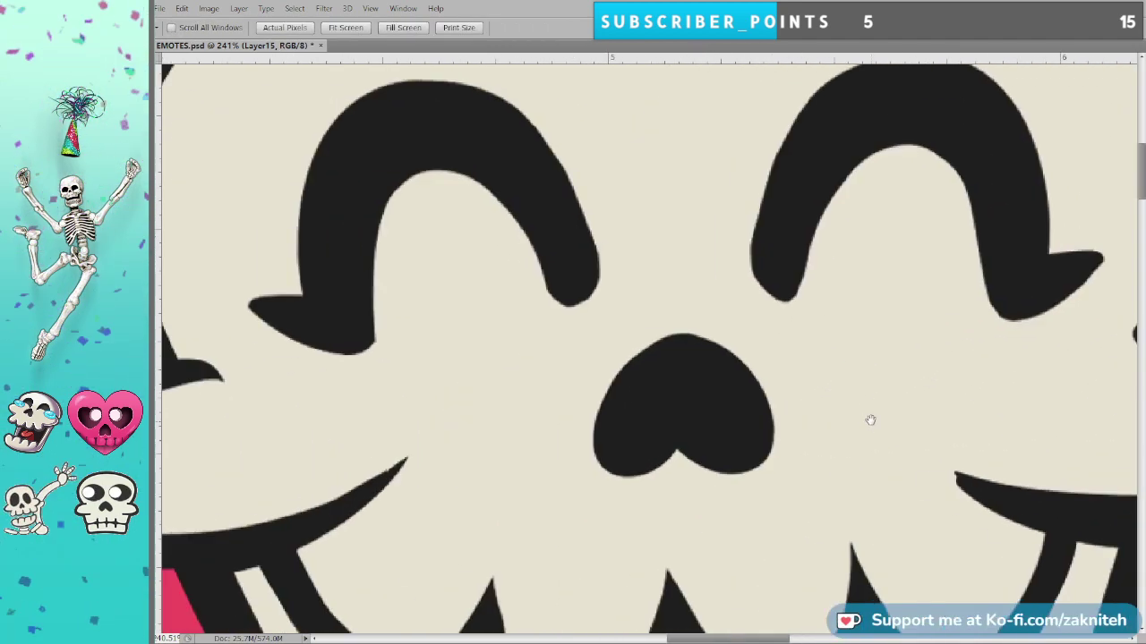
drag(197, 466, 1040, 376)
mouse_move(829, 371)
mouse_down()
mouse_move(600, 473)
mouse_move(592, 465)
mouse_up()
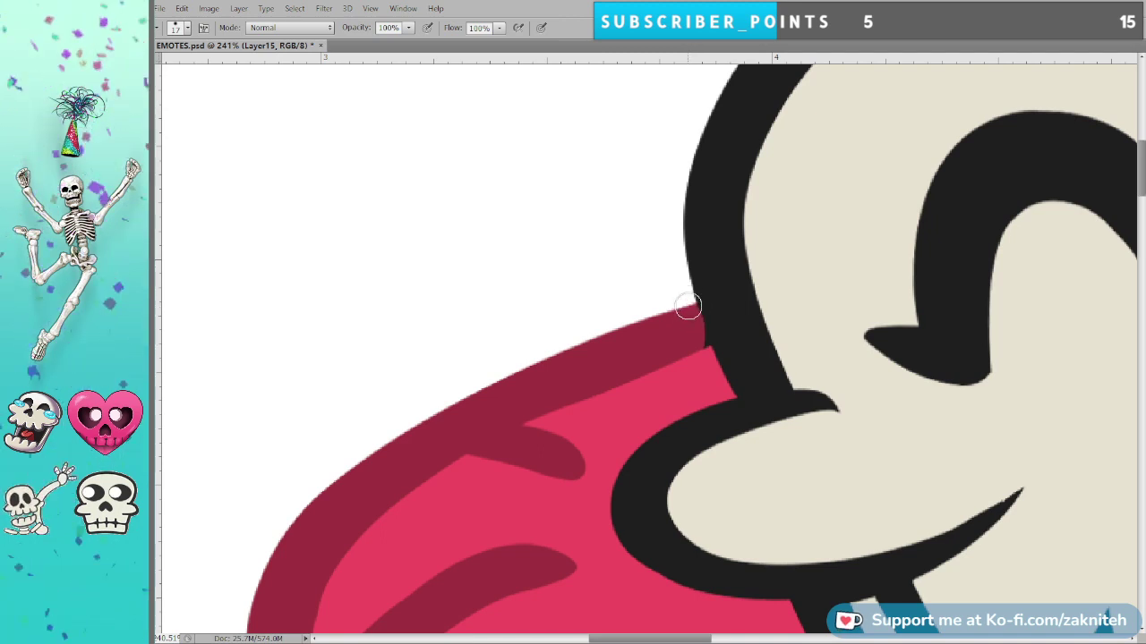
alt+click(746, 338)
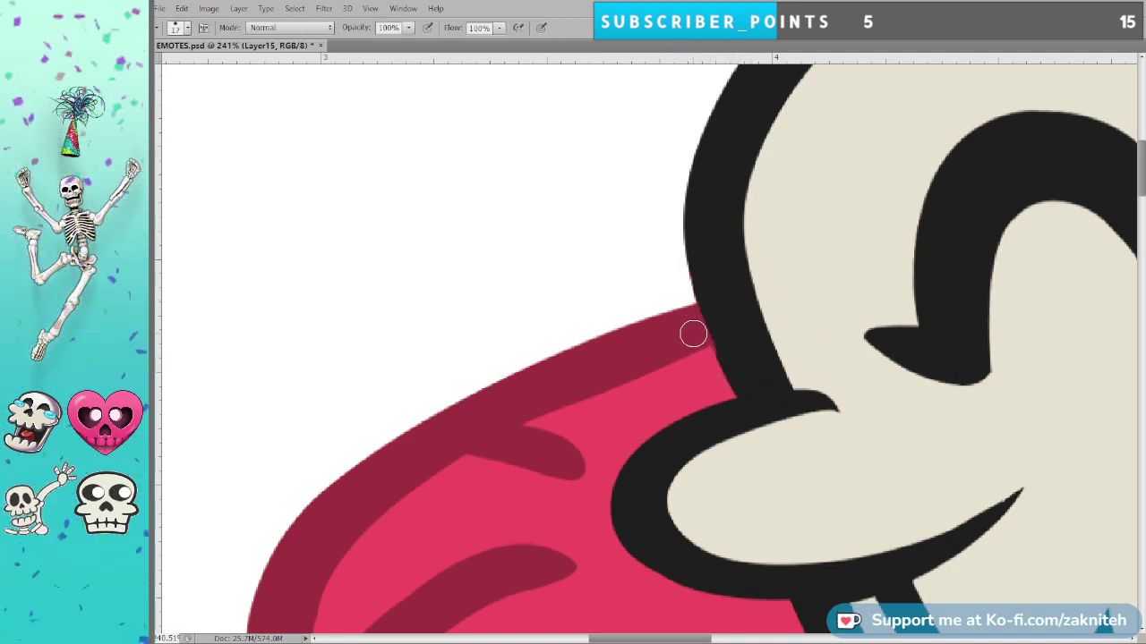
key(space)
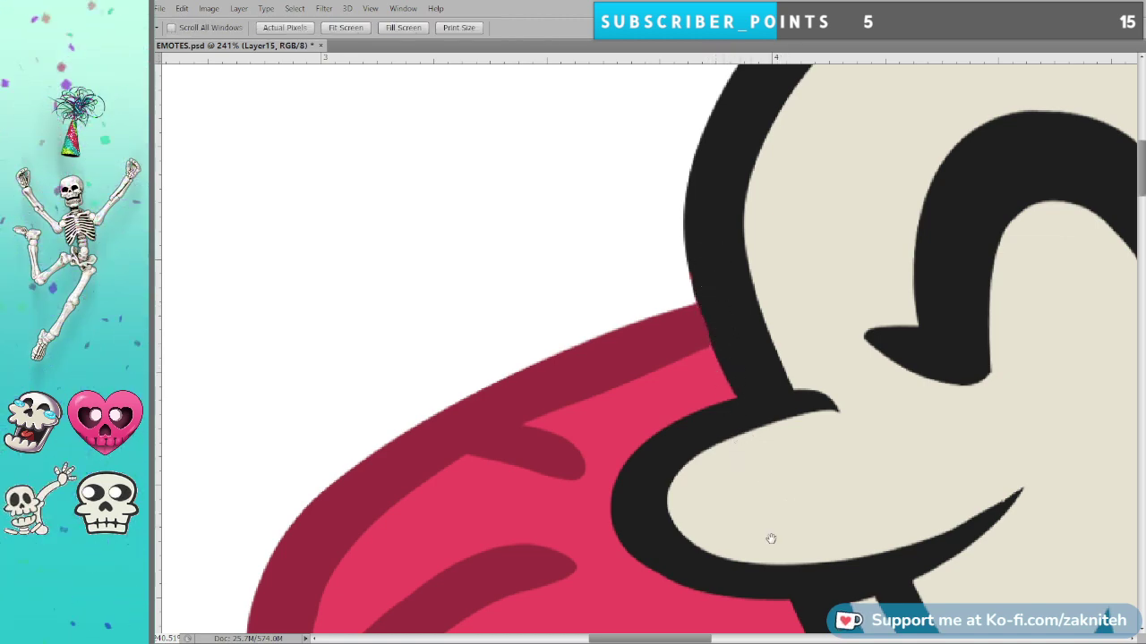
drag(769, 537, 742, 502)
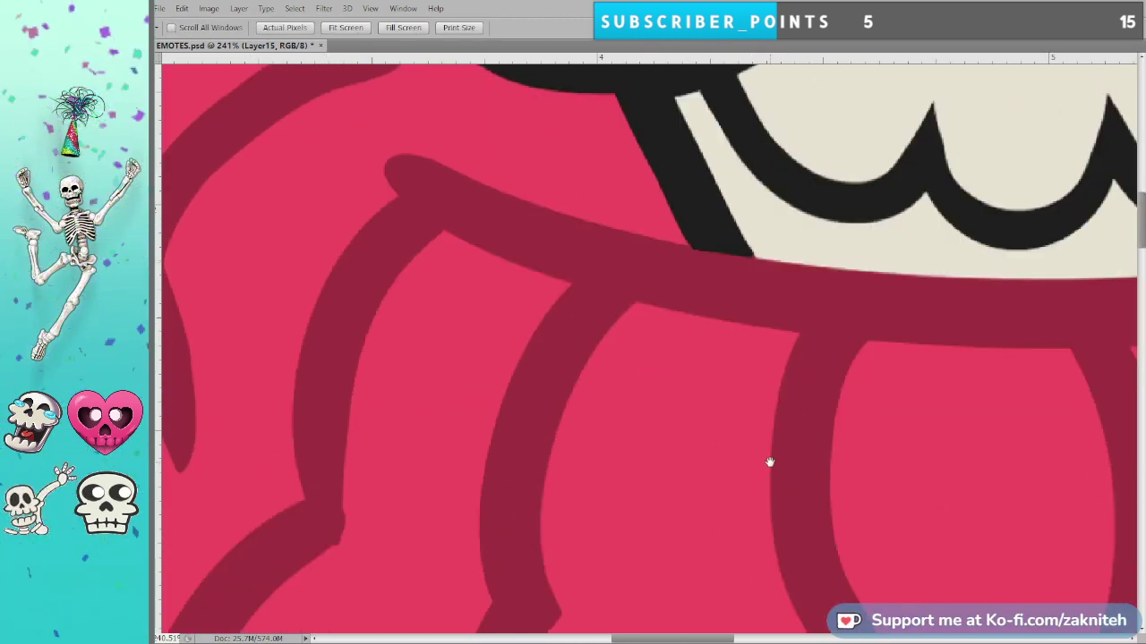
scroll(769, 462, down, 8)
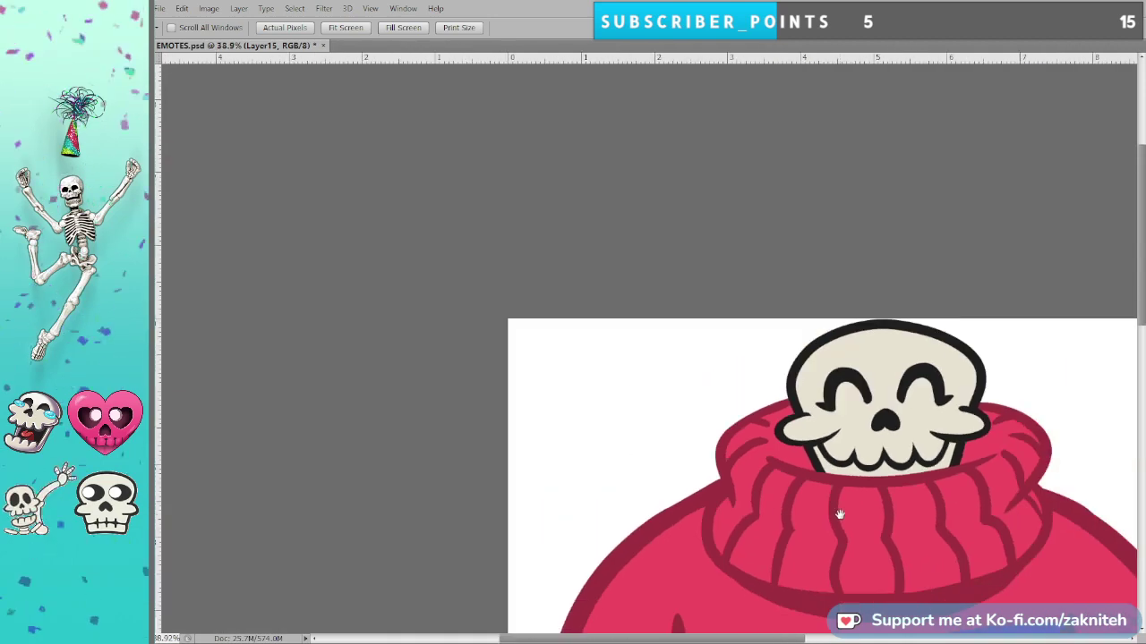
Refill the sweater's line art with a deeper, more saturated dark red at 100% opacity.
scroll(839, 514, down, 2)
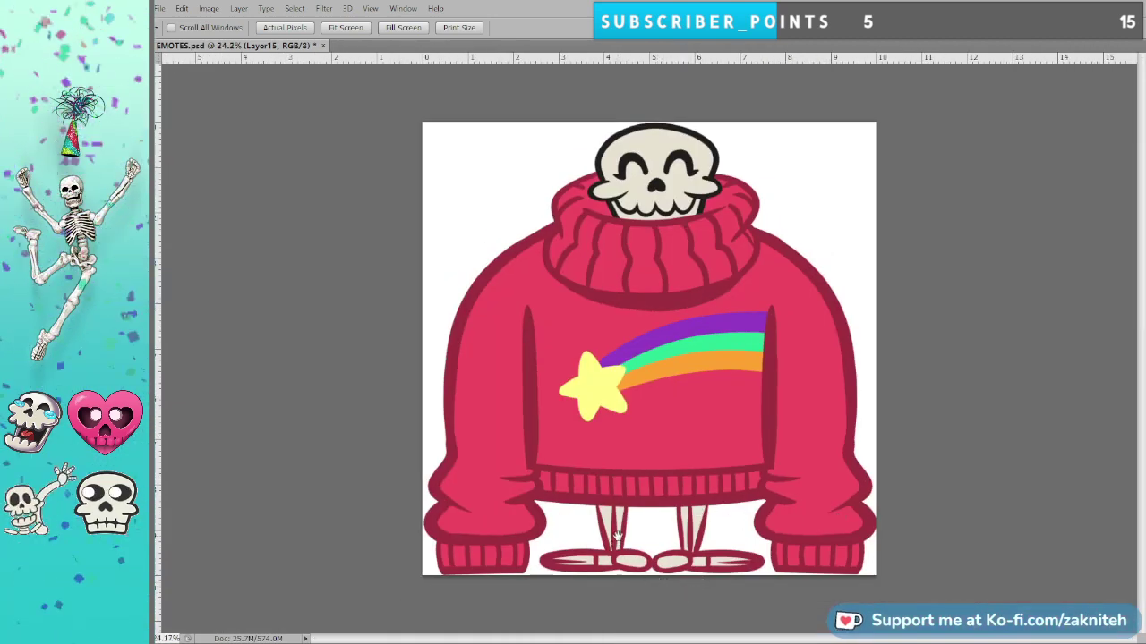
scroll(585, 461, up, 3)
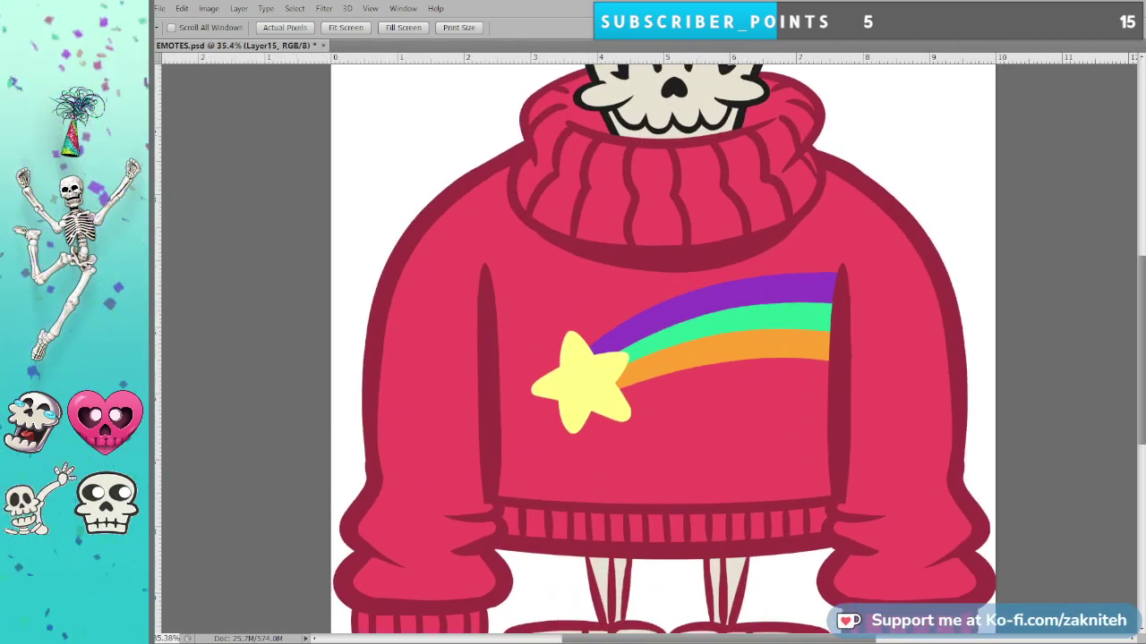
key(i)
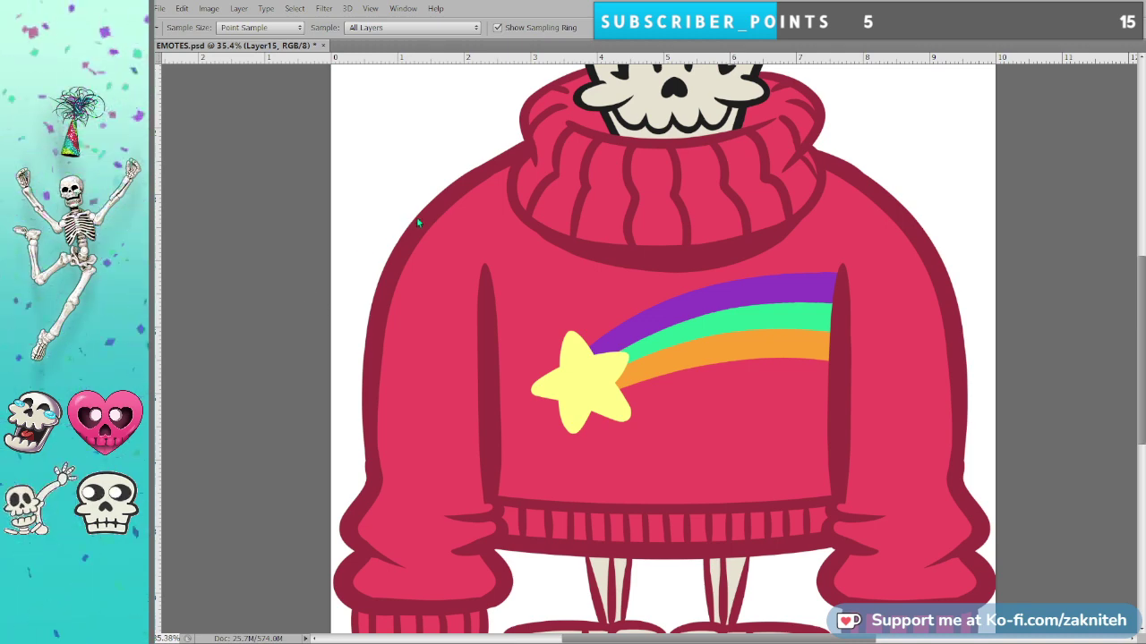
key(h)
key(g)
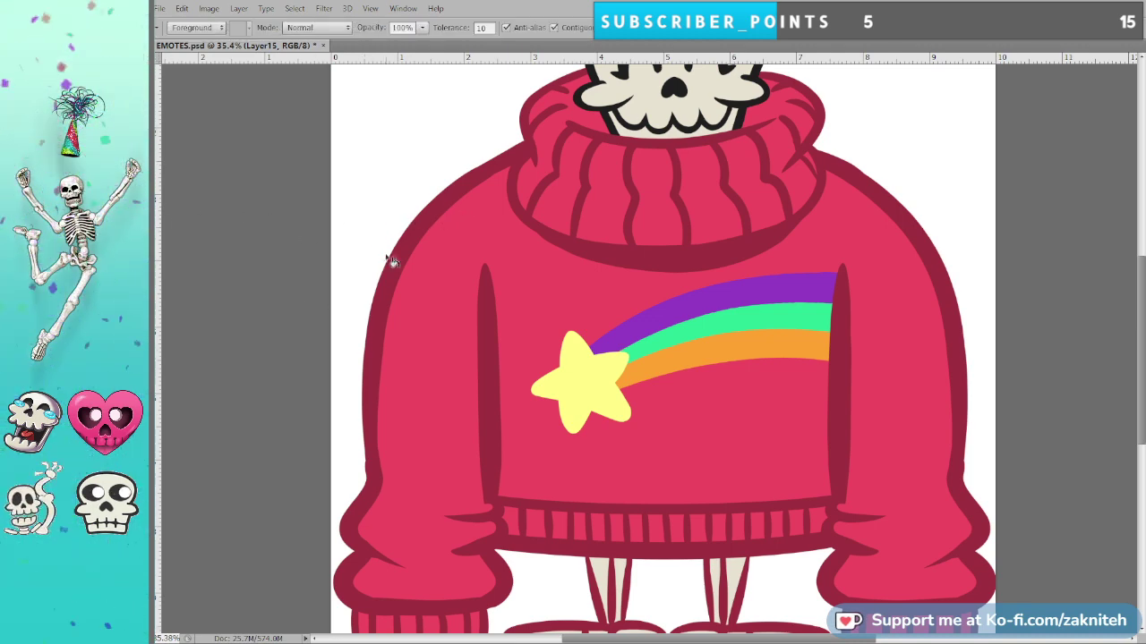
click(488, 354)
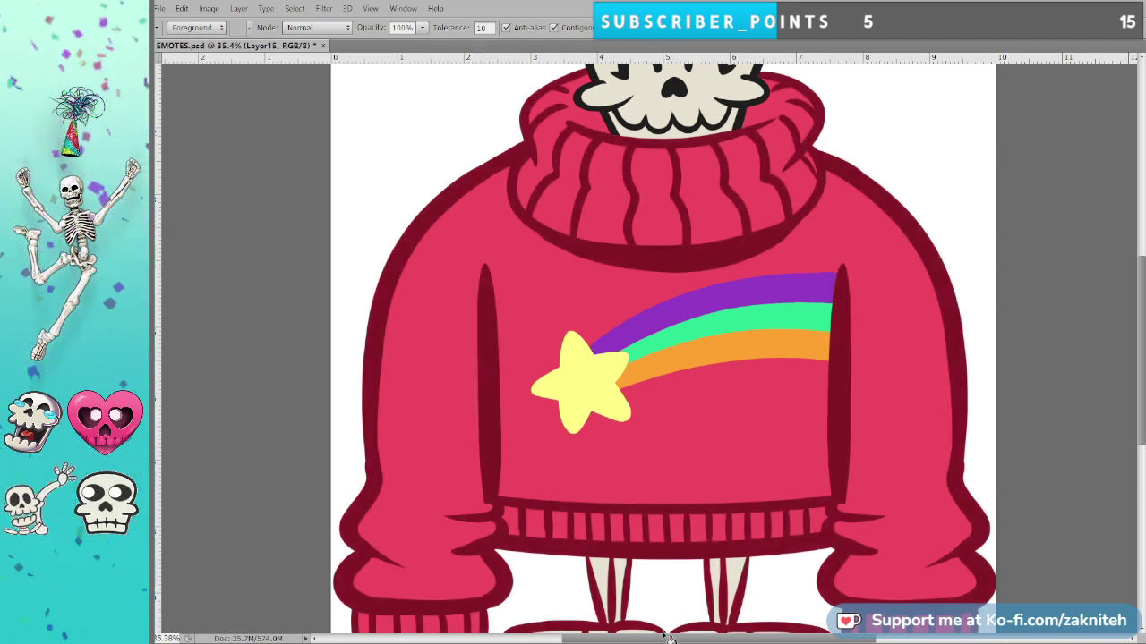
Sample the skull's near-black and paint over the tops of the left leg's lines below the sweater hem with a 17 px brush.
key(i)
click(673, 107)
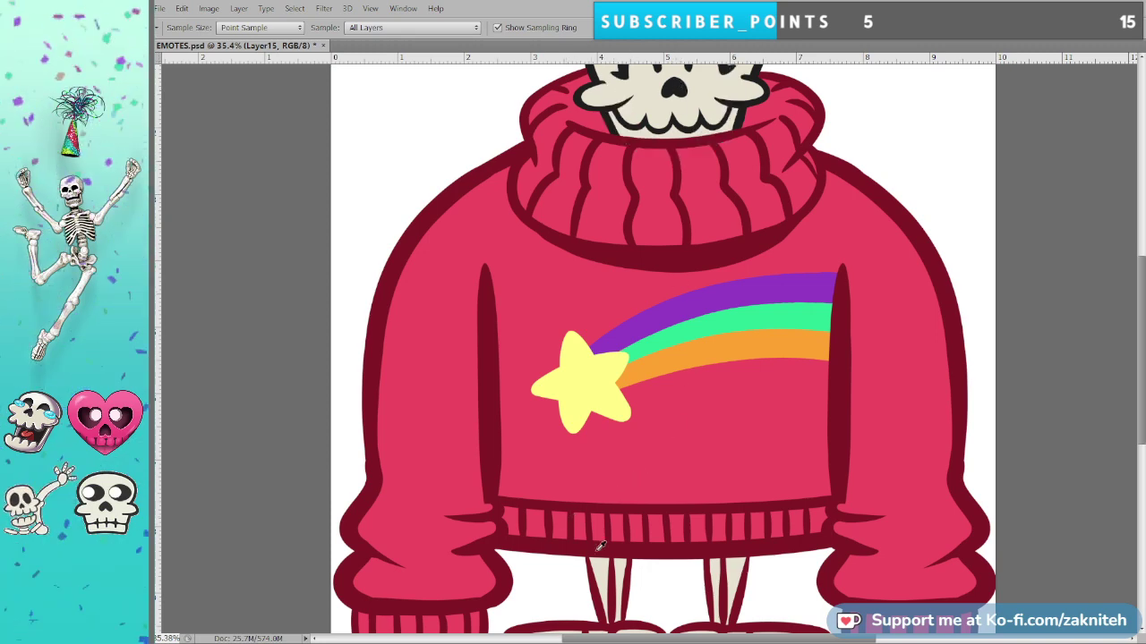
scroll(632, 602, up, 9)
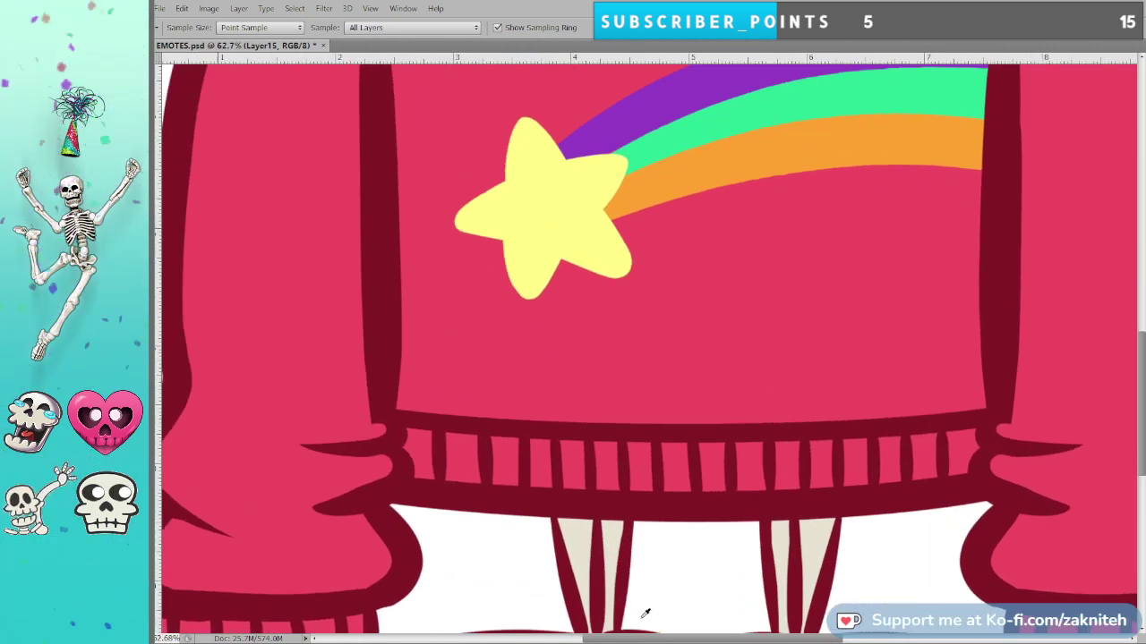
key(space)
drag(666, 614, 680, 404)
scroll(578, 352, up, 5)
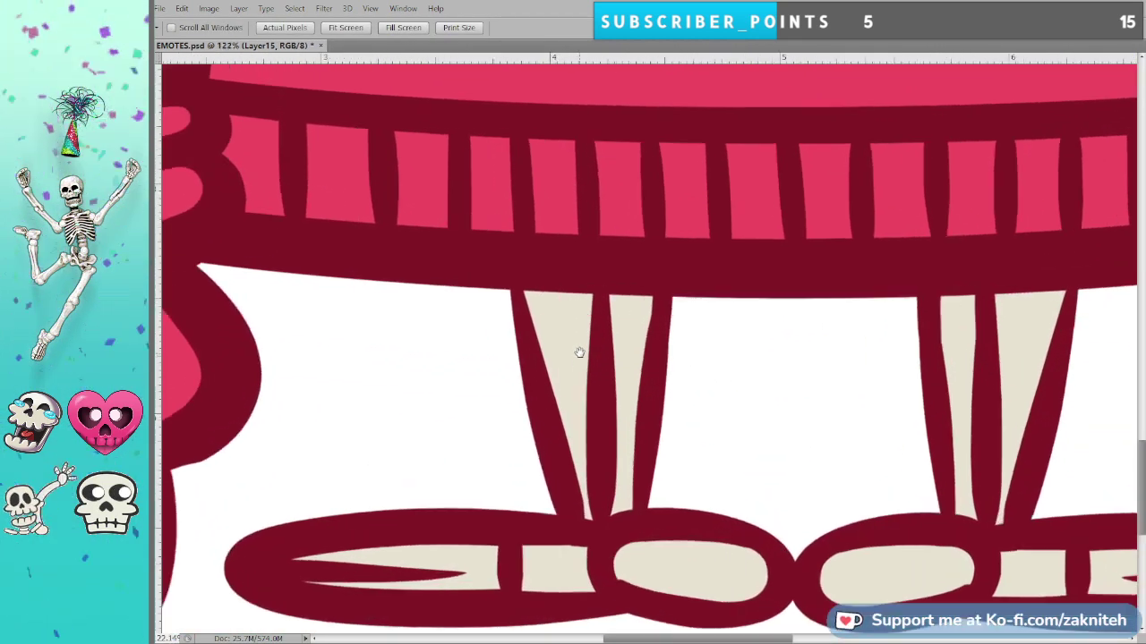
key(b)
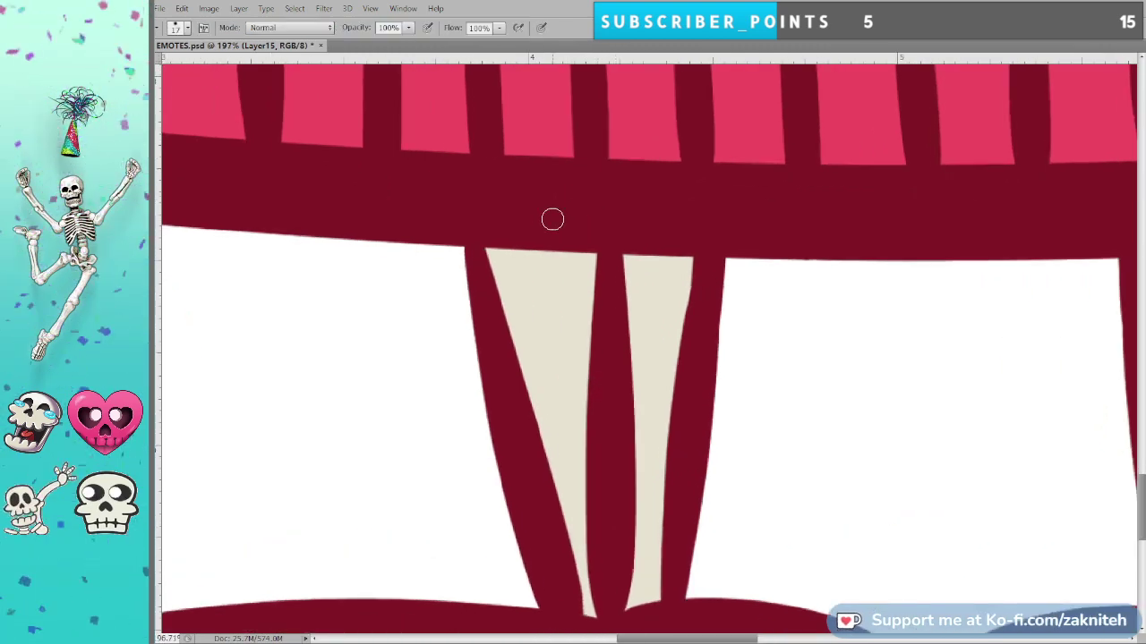
click(481, 258)
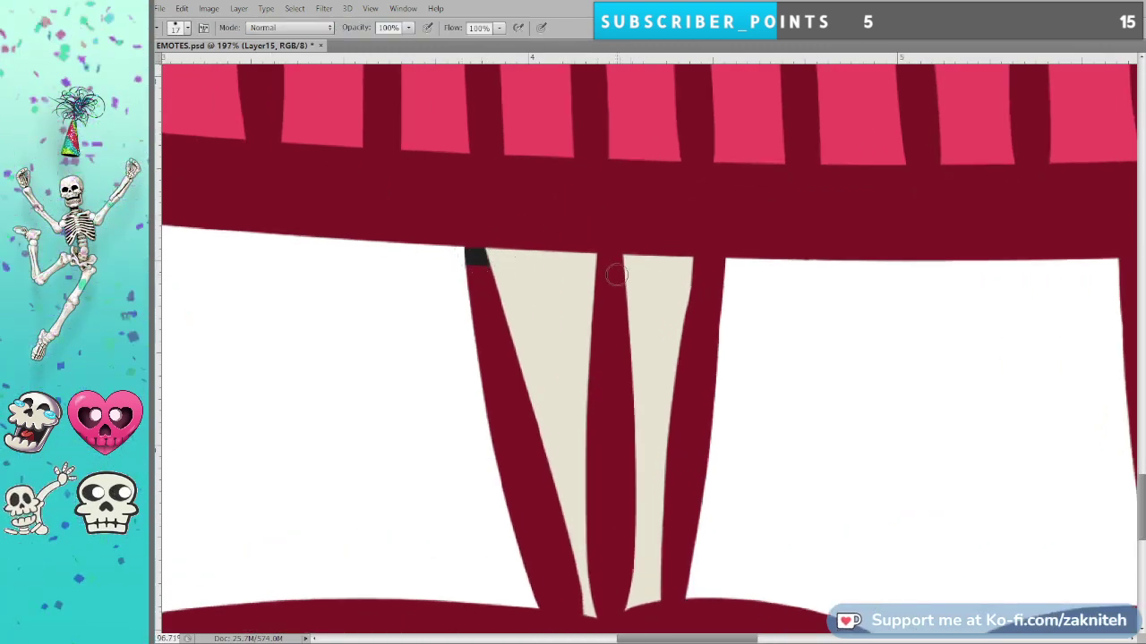
mouse_move(615, 275)
mouse_down()
mouse_move(614, 263)
mouse_move(588, 264)
mouse_up()
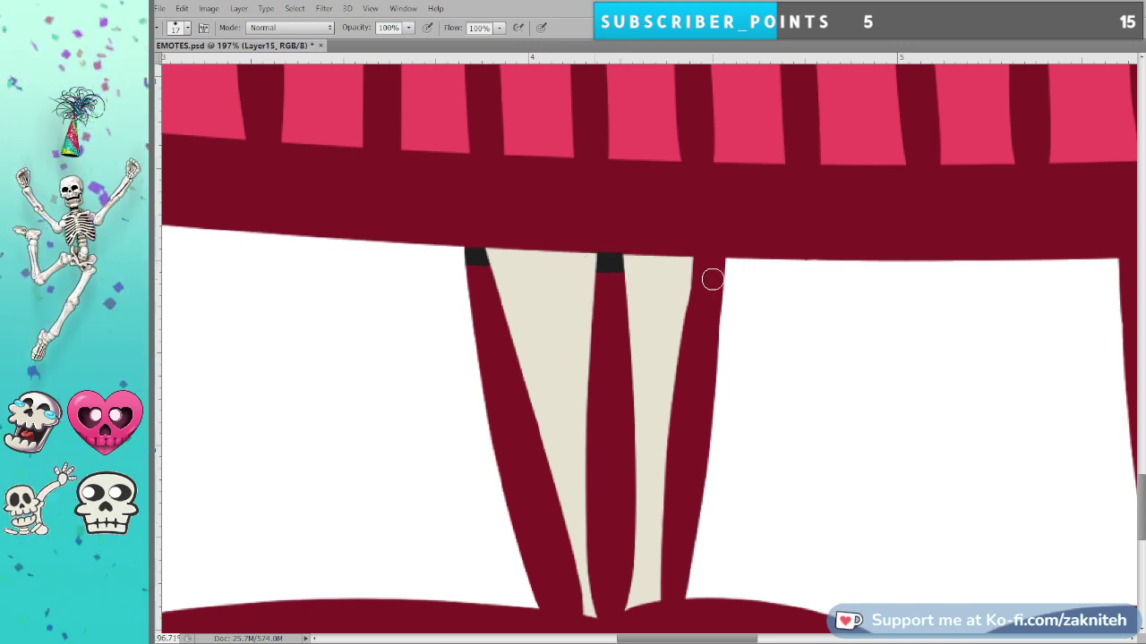
mouse_move(710, 276)
mouse_down()
mouse_move(679, 269)
mouse_move(728, 270)
mouse_up()
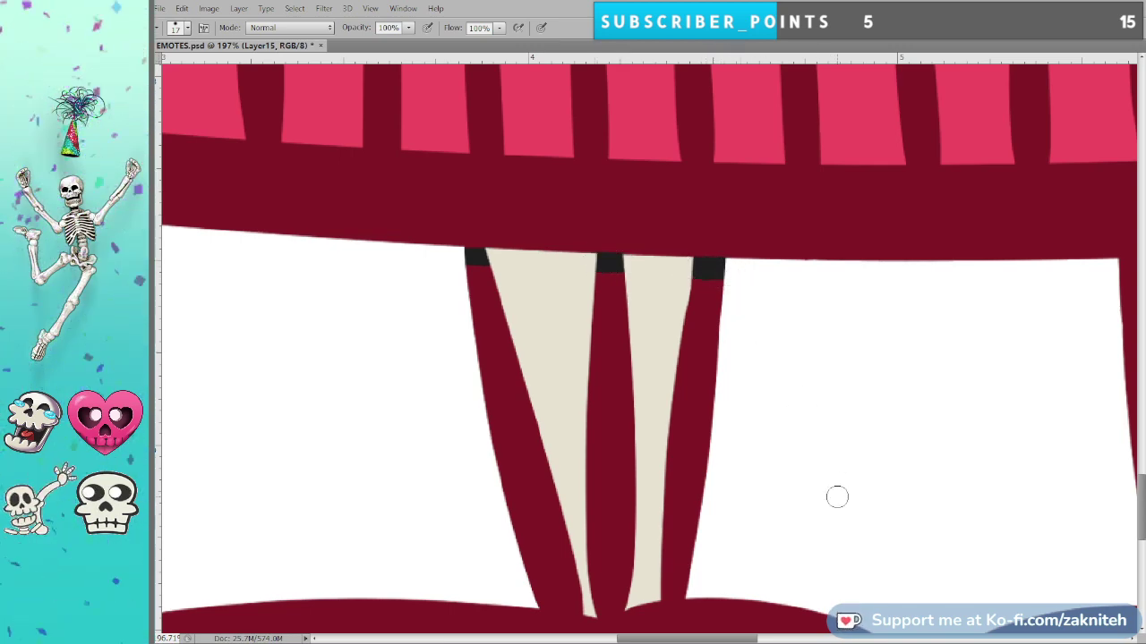
Paint near-black over the tops of the right leg's three lines where they meet the sweater hem.
key(space)
drag(1091, 465, 780, 467)
drag(1125, 395, 822, 437)
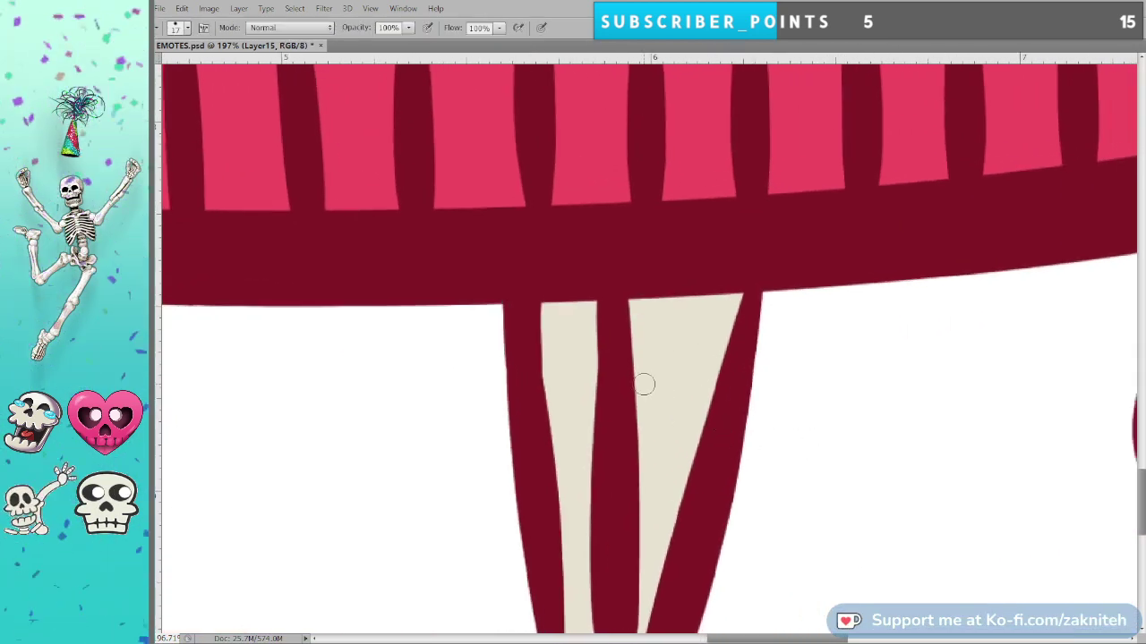
drag(544, 315, 505, 314)
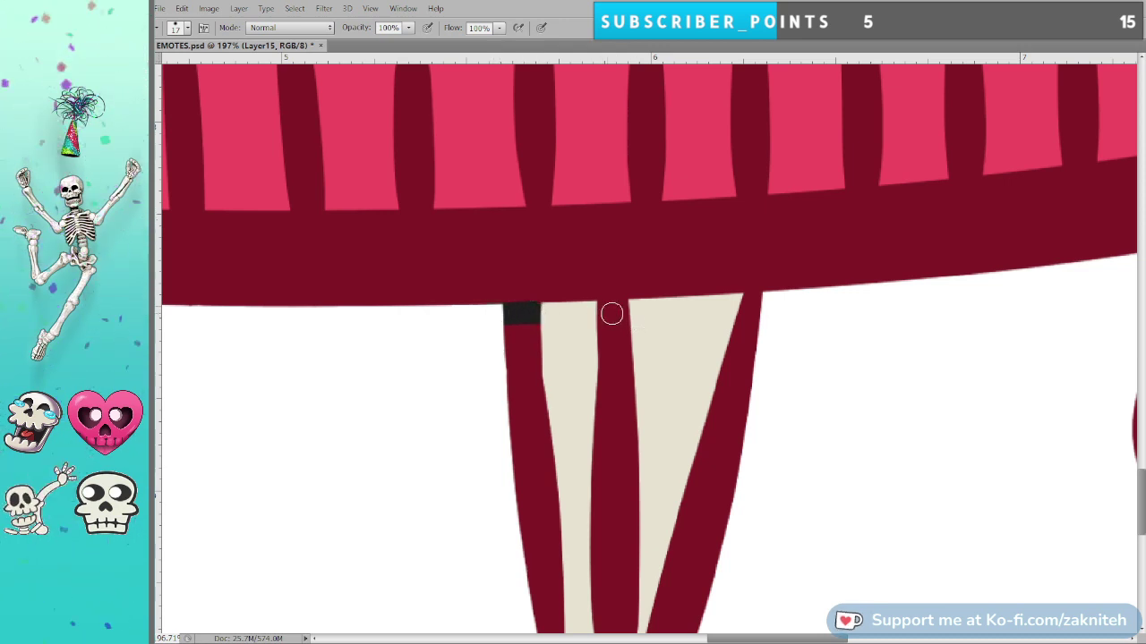
drag(602, 312, 627, 310)
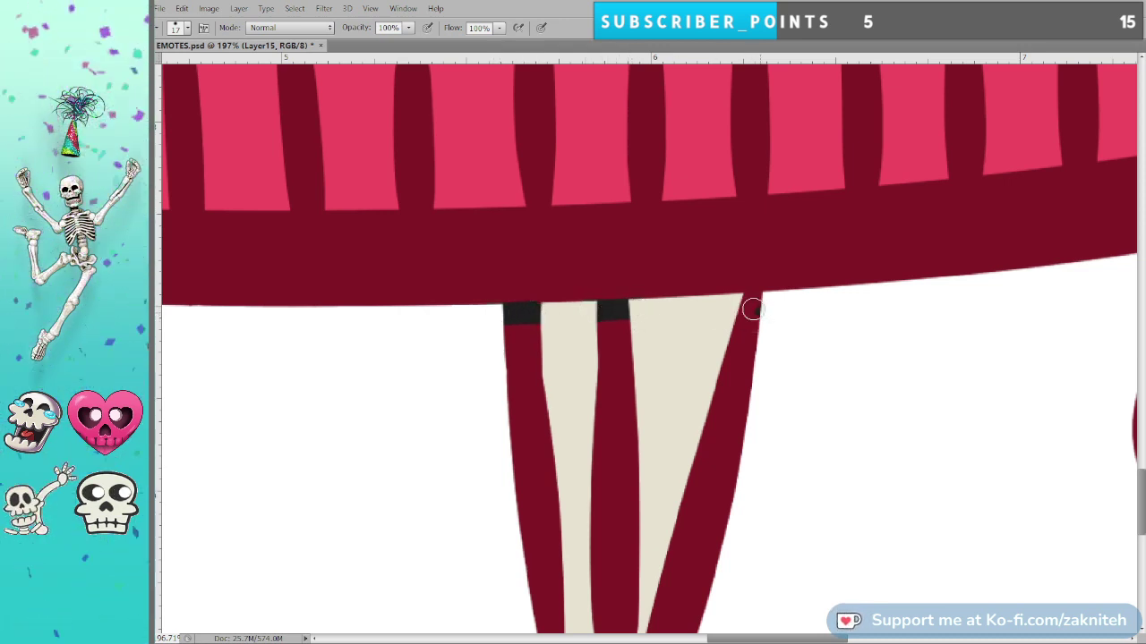
drag(752, 309, 767, 304)
Fill the remaining dark red outlines of both legs and feet with near-black.
key(g)
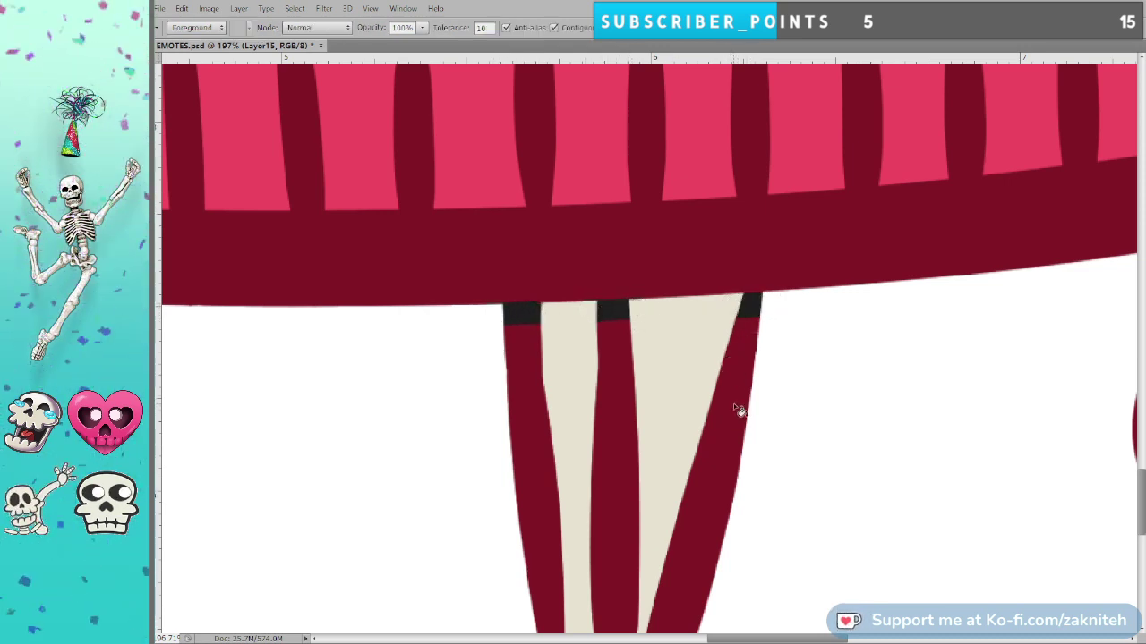
click(733, 403)
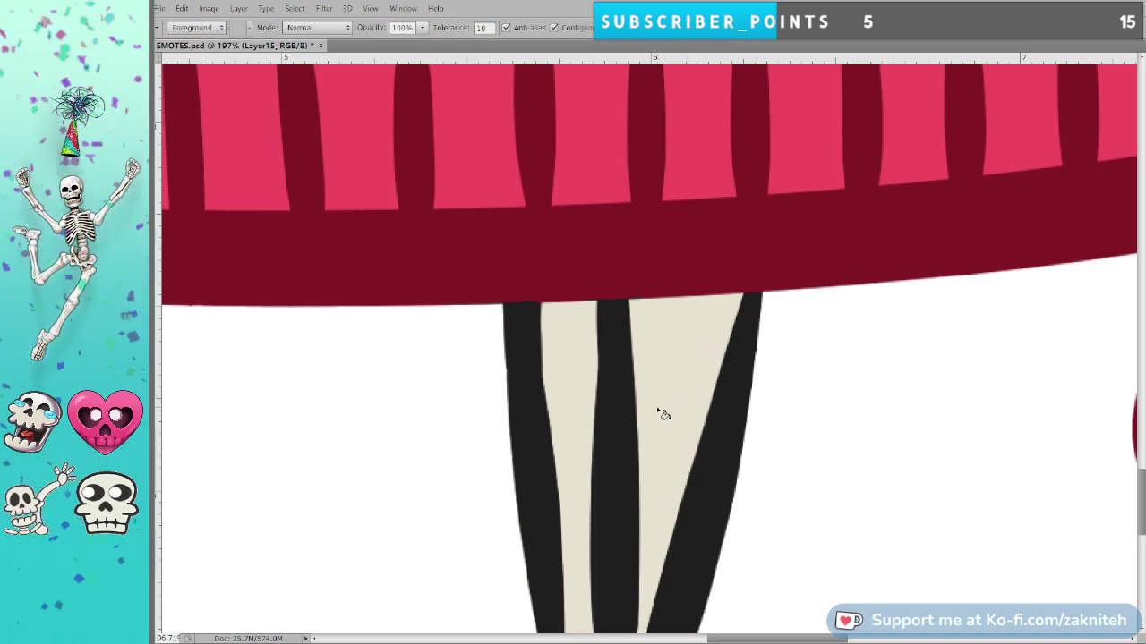
key(space)
drag(624, 429, 729, 421)
drag(566, 427, 772, 451)
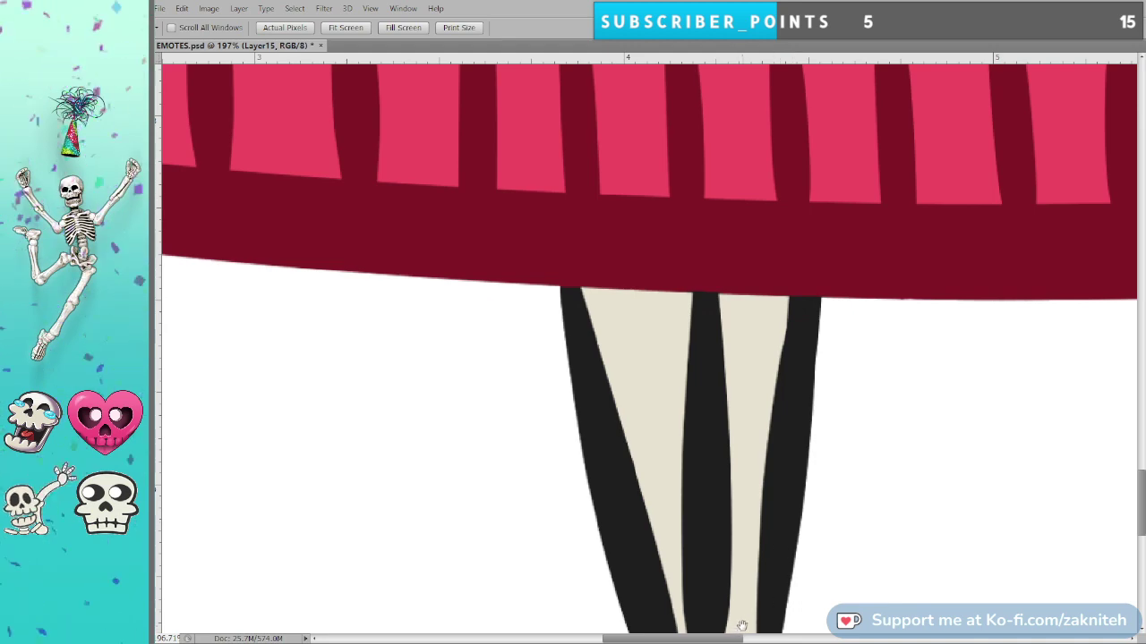
scroll(729, 591, up, 2)
scroll(729, 573, down, 10)
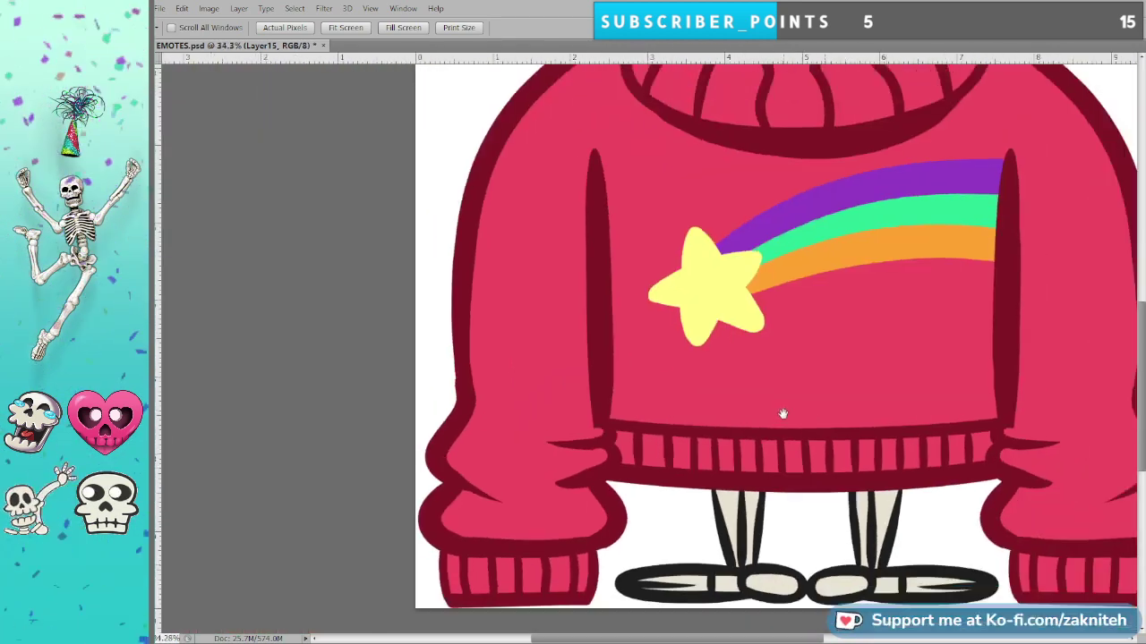
scroll(783, 414, down, 1)
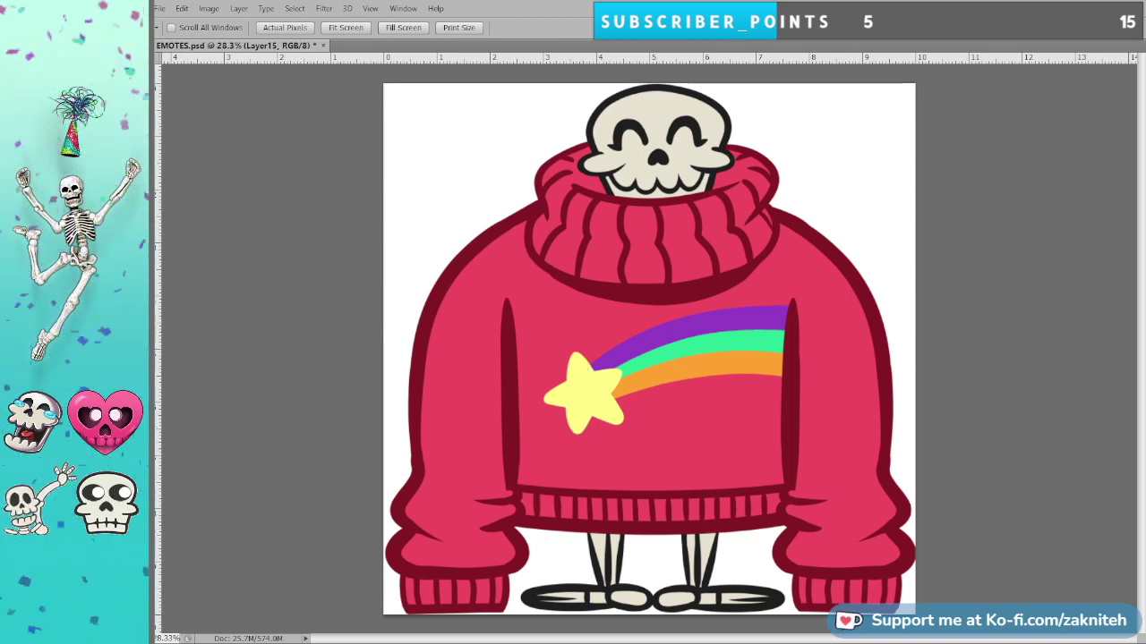
Mute the sweater's dark red line art with a Paint Bucket fill at 20% opacity.
key(i)
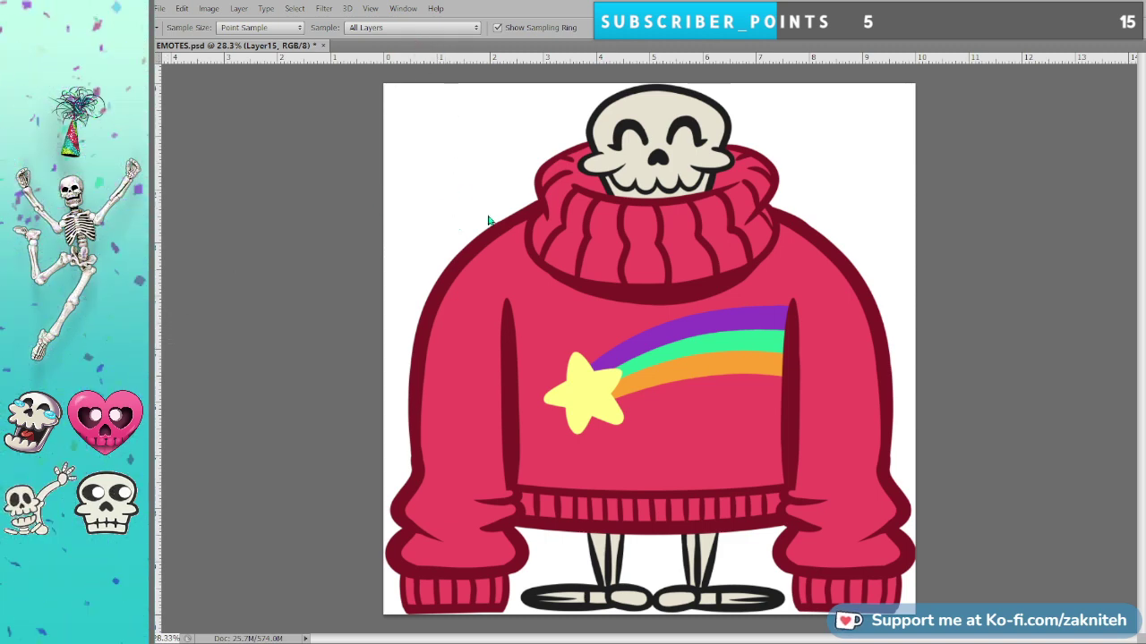
key(h)
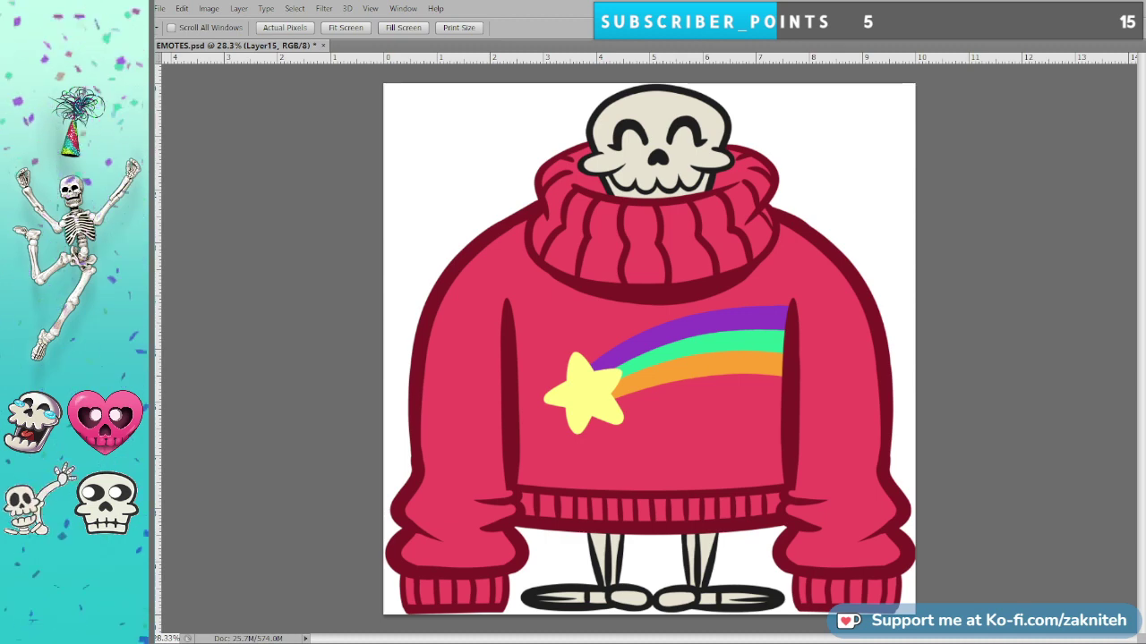
key(g)
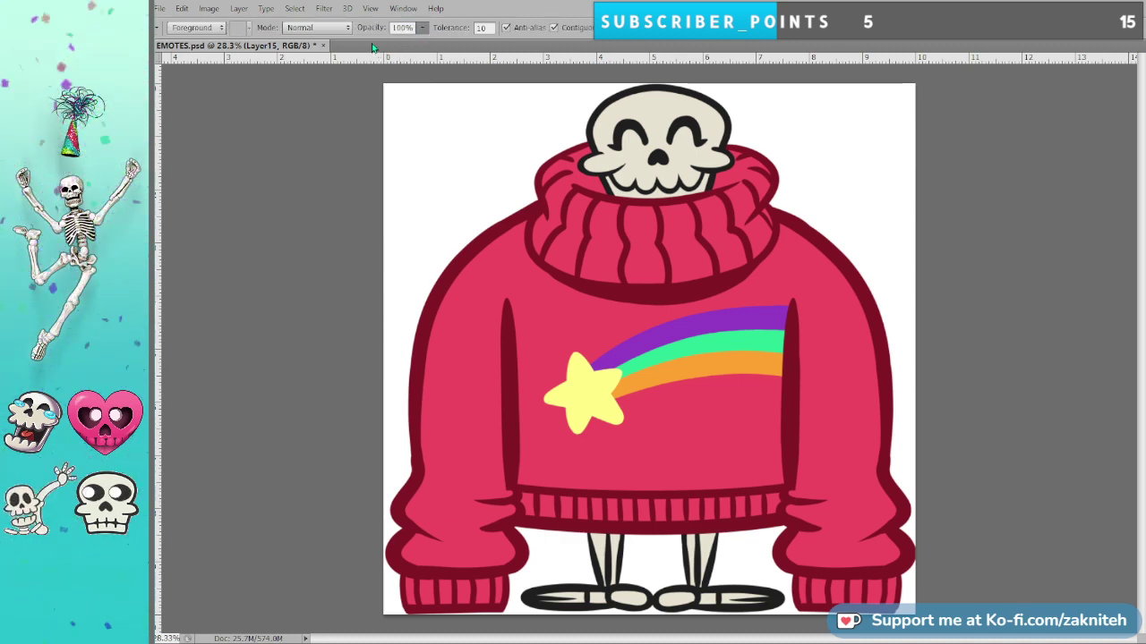
click(509, 433)
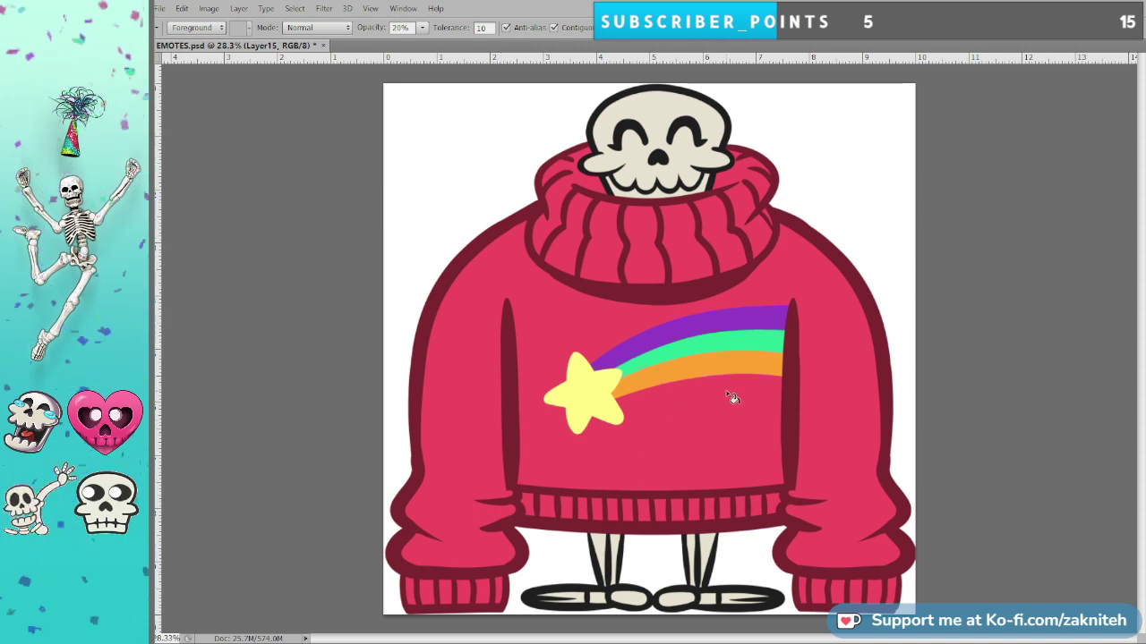
Darken the sweater's line art slightly further with a Paint Bucket fill at 9% opacity.
key(i)
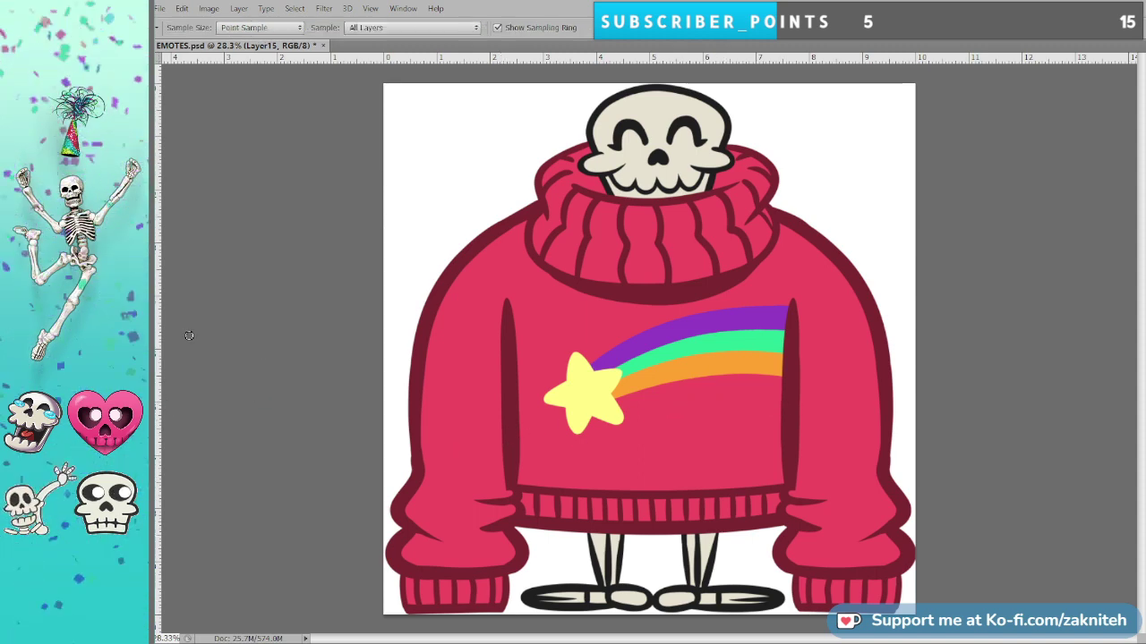
key(g)
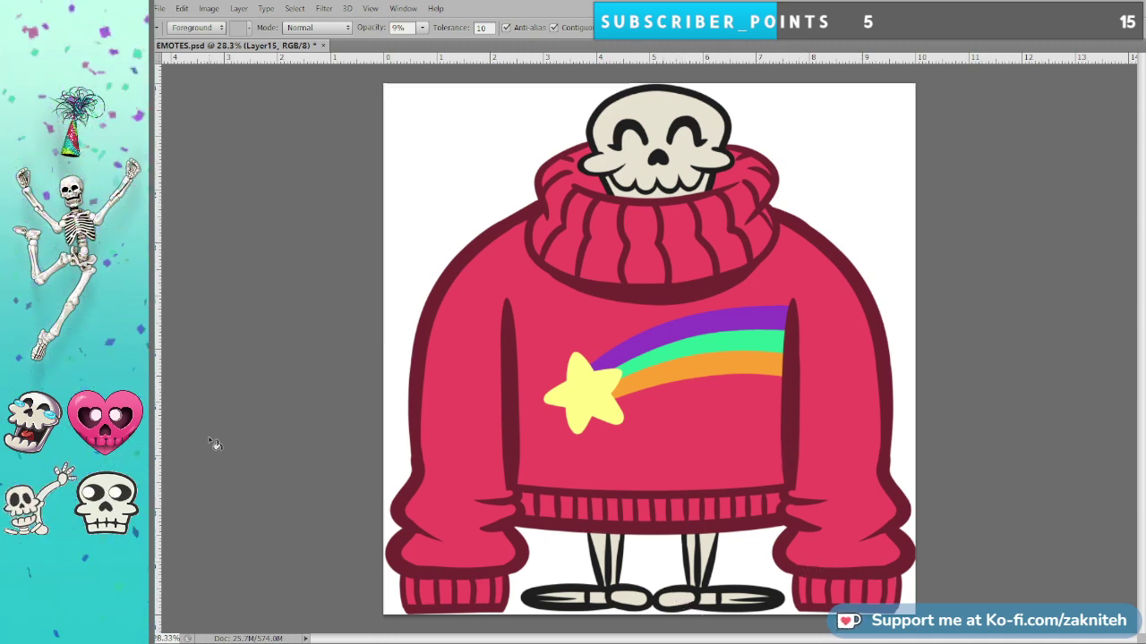
key(i)
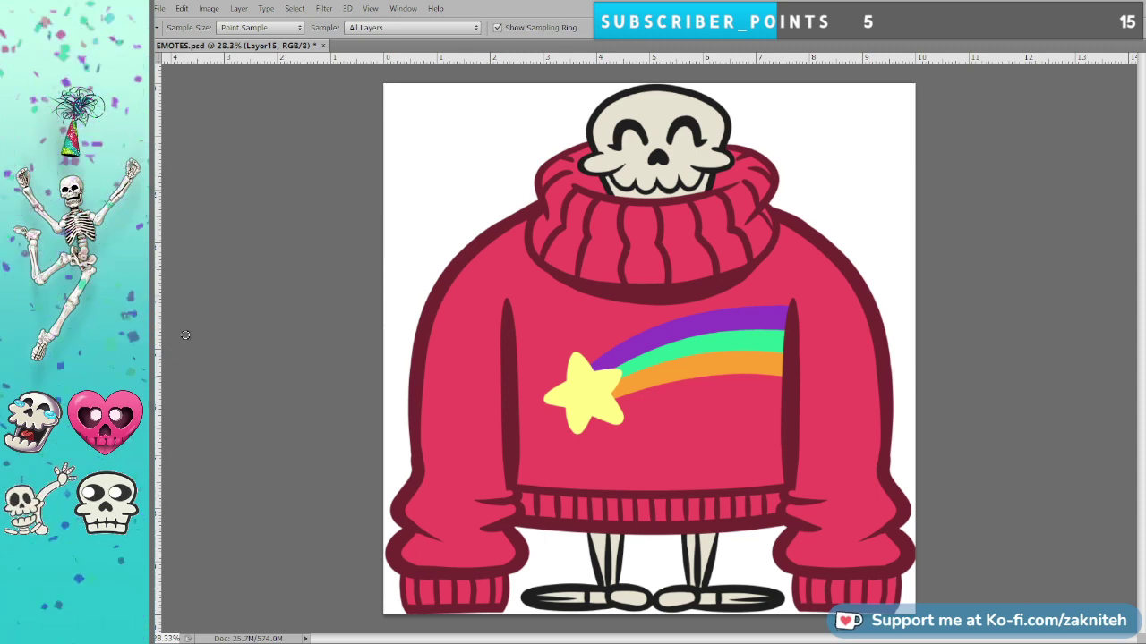
key(g)
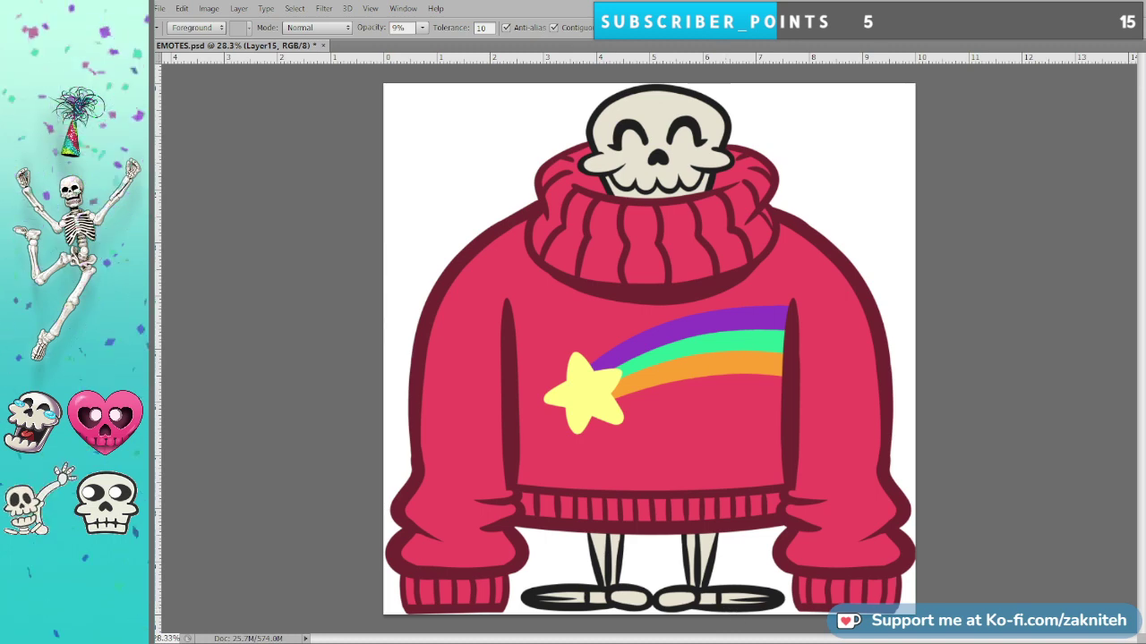
Invert the white backdrop to black to check the skull outline against it.
key(ctrl+i)
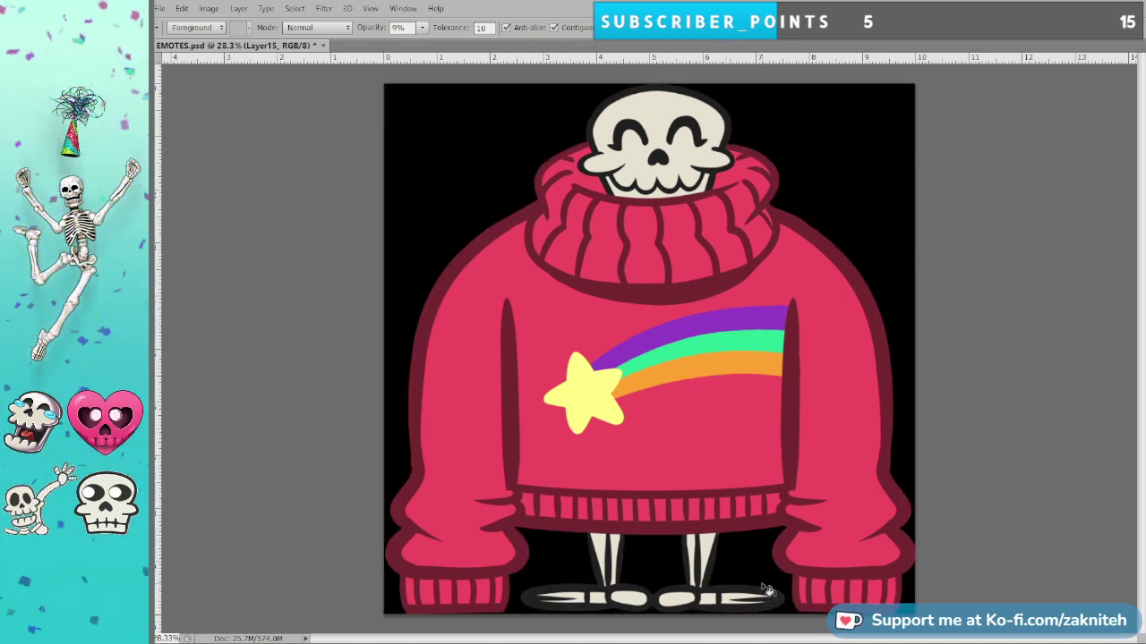
scroll(716, 85, up, 5)
scroll(713, 169, up, 4)
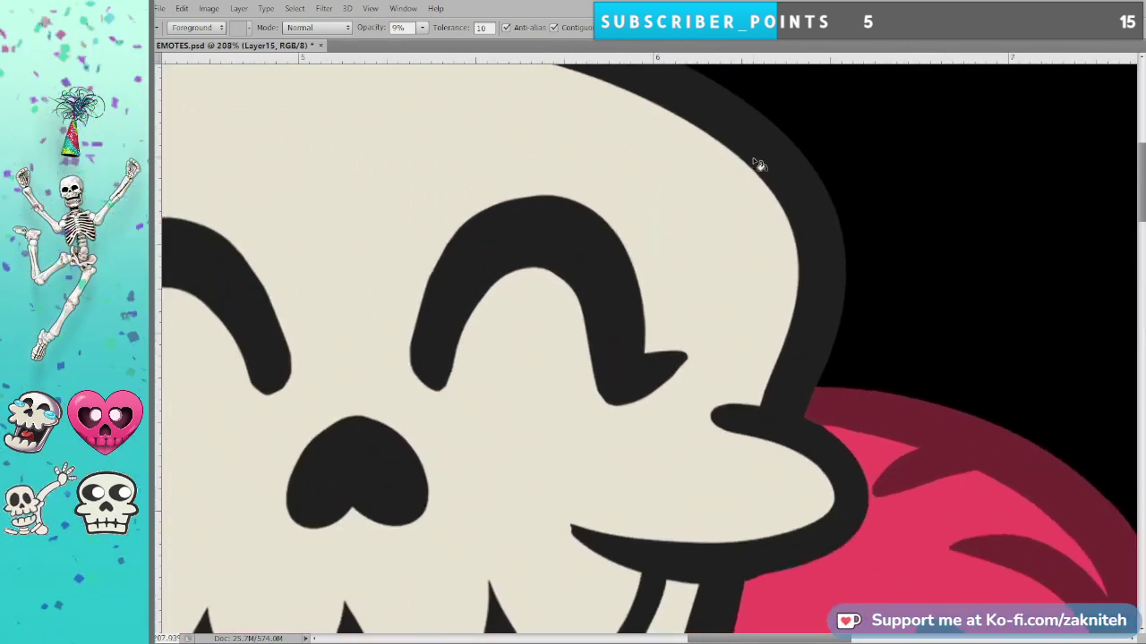
Adjust the skull outline's near-black shade against the black backdrop using a Paint Bucket fill at 9% opacity.
key(i)
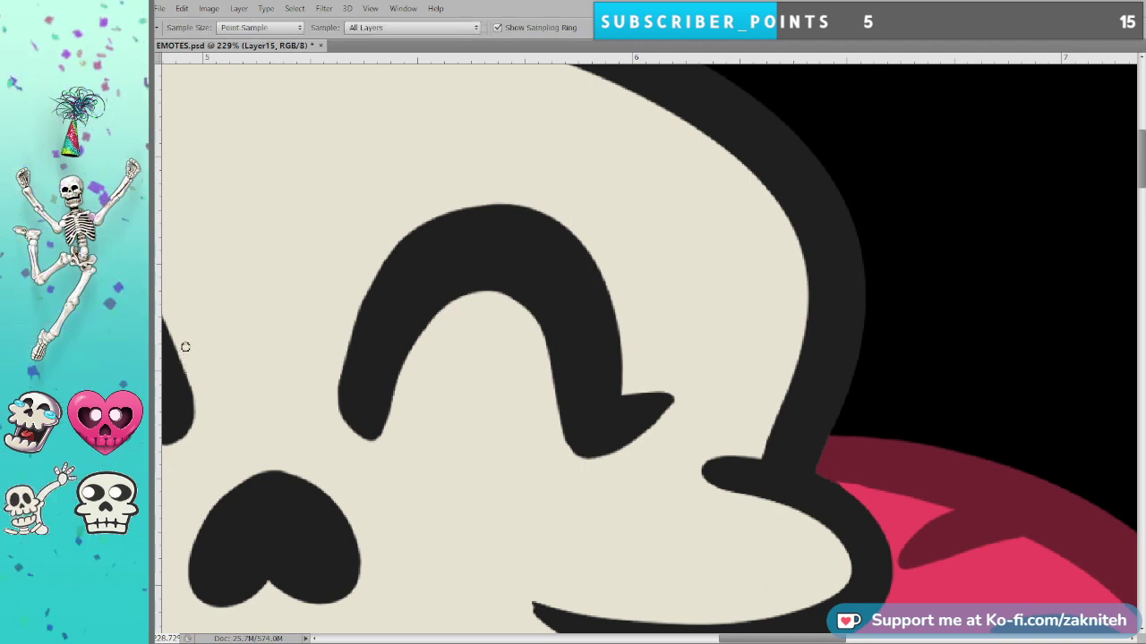
key(g)
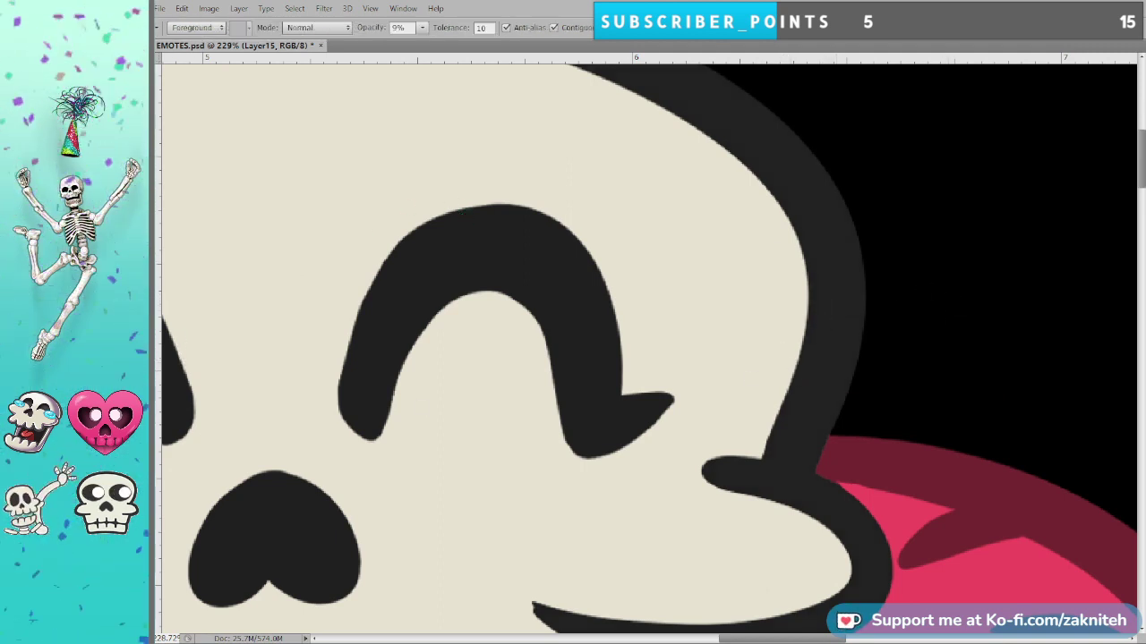
key(i)
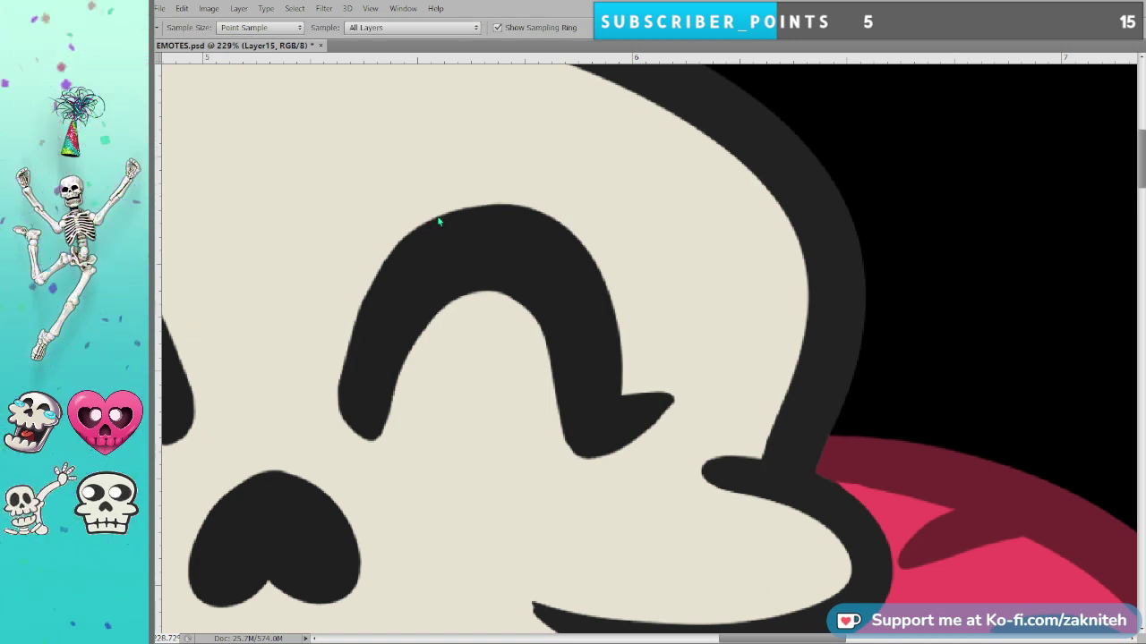
key(g)
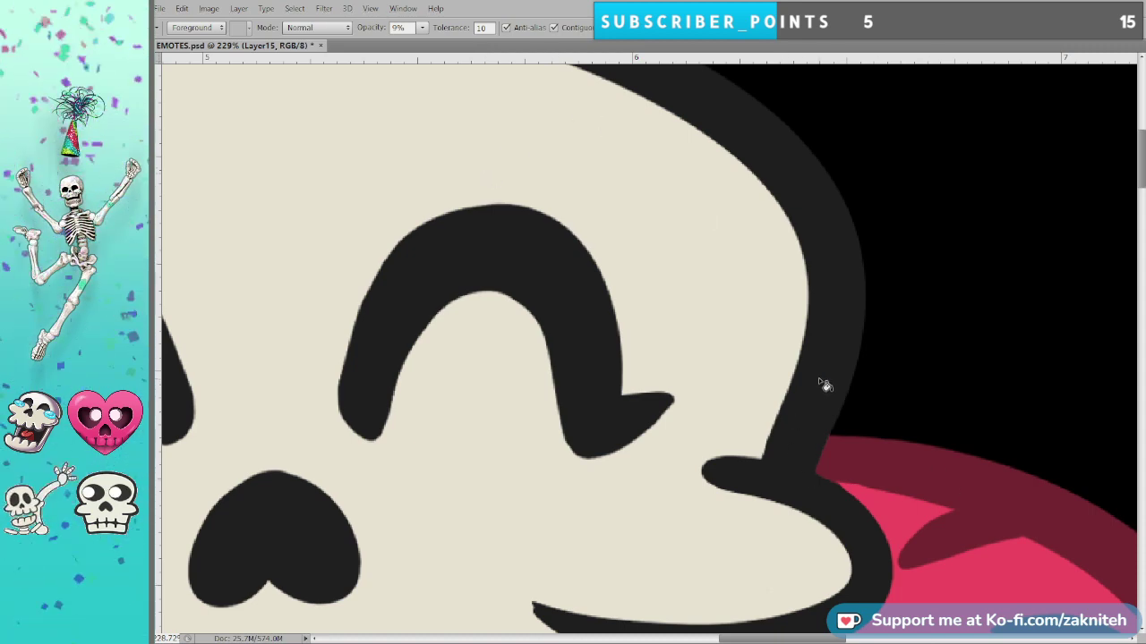
scroll(568, 478, down, 6)
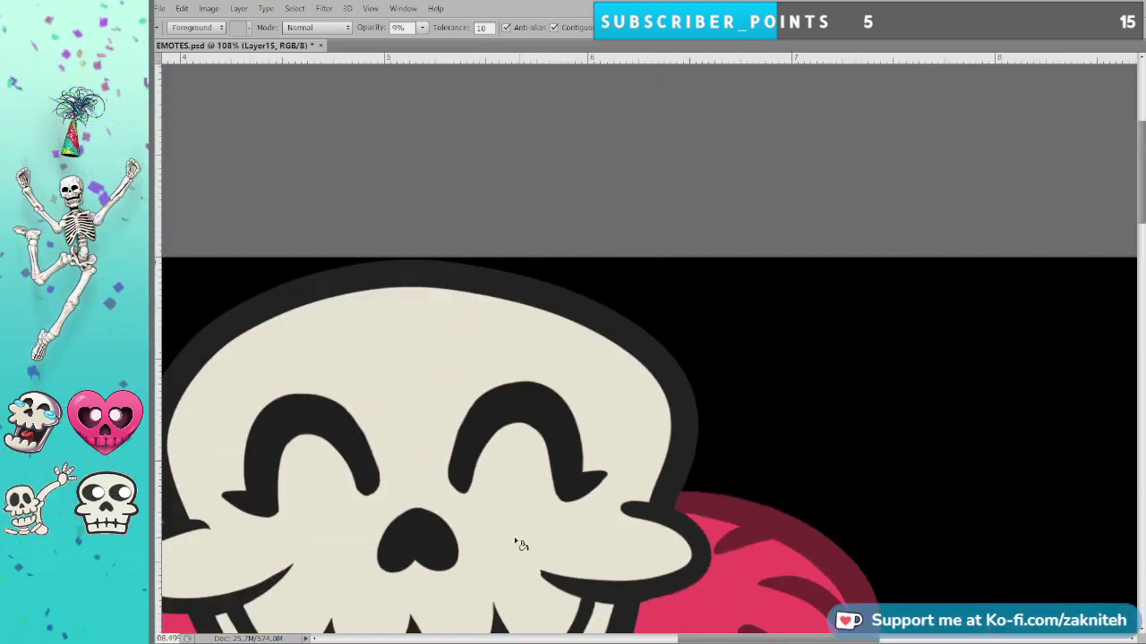
scroll(490, 582, down, 3)
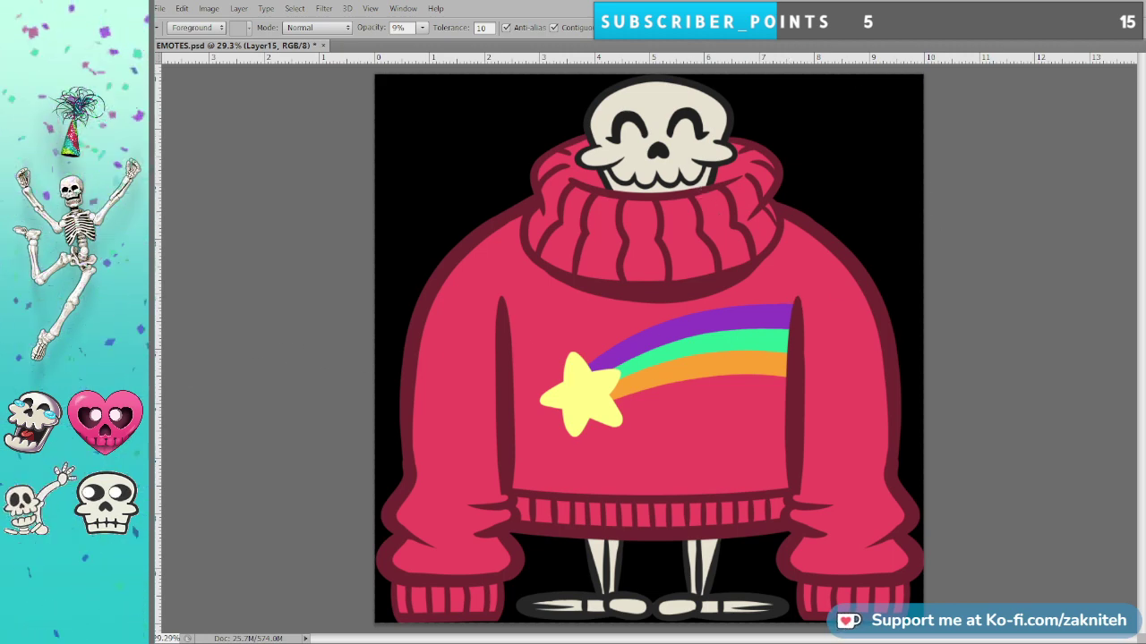
key(i)
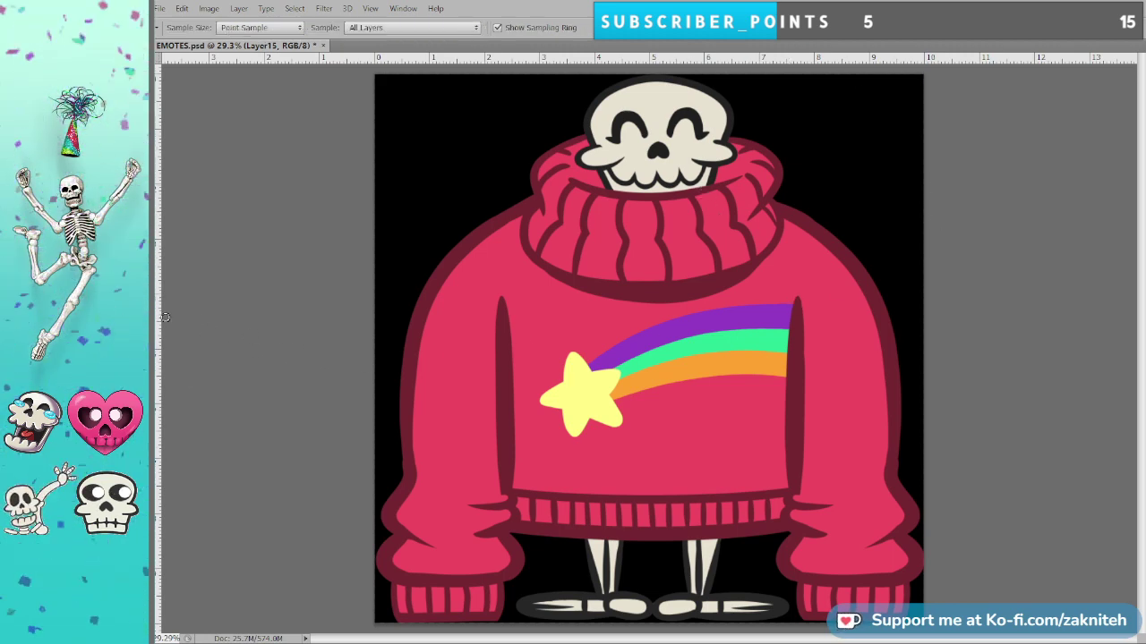
key(g)
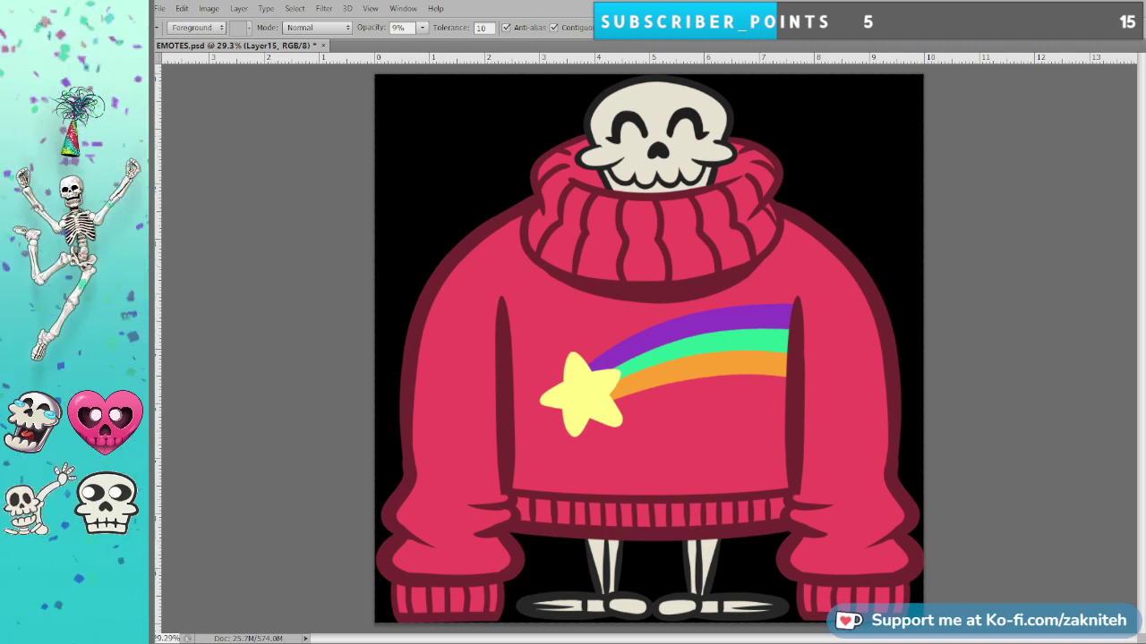
key(ctrl+BackSpace)
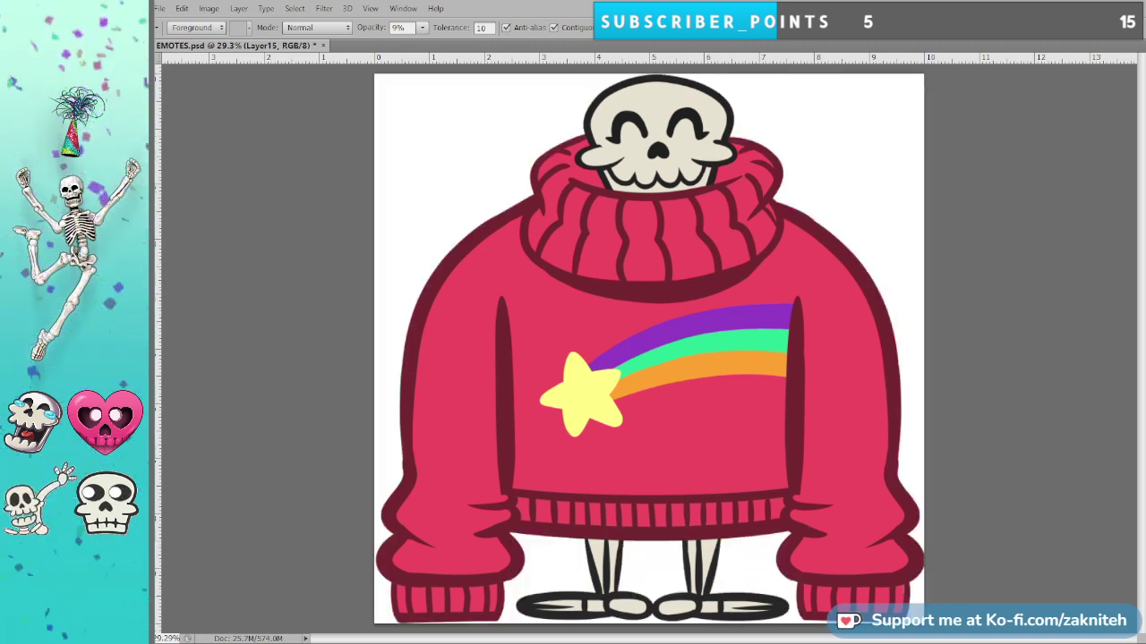
key(ctrl+z)
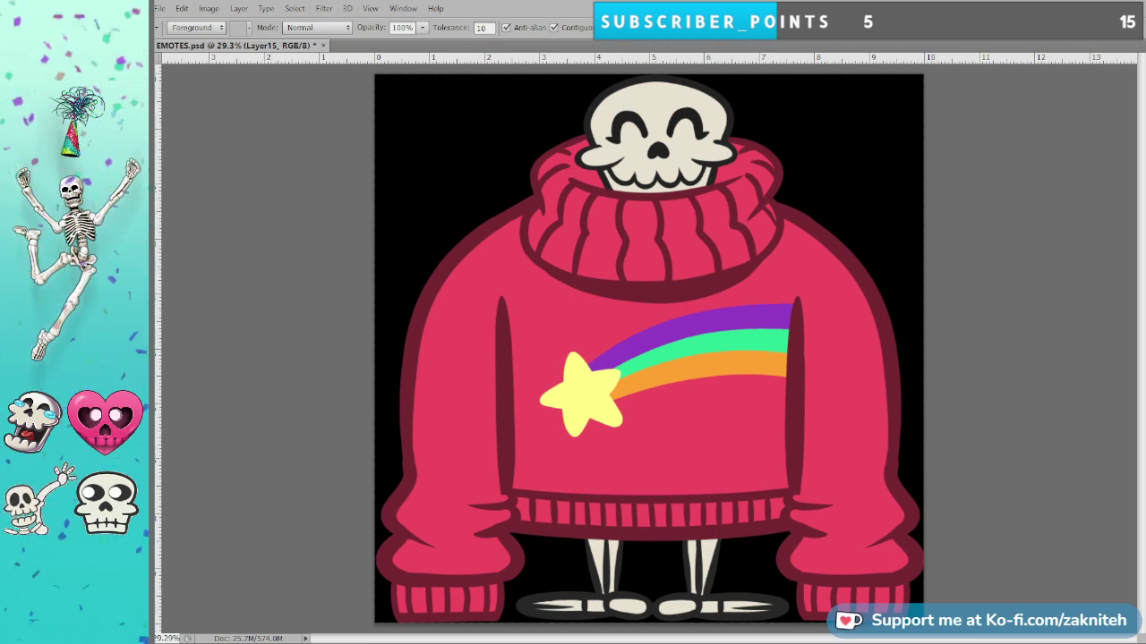
Recolour the skeleton's near-black outlines and facial features on Layer15 dark grey with the Paint Bucket at 100% opacity.
key(i)
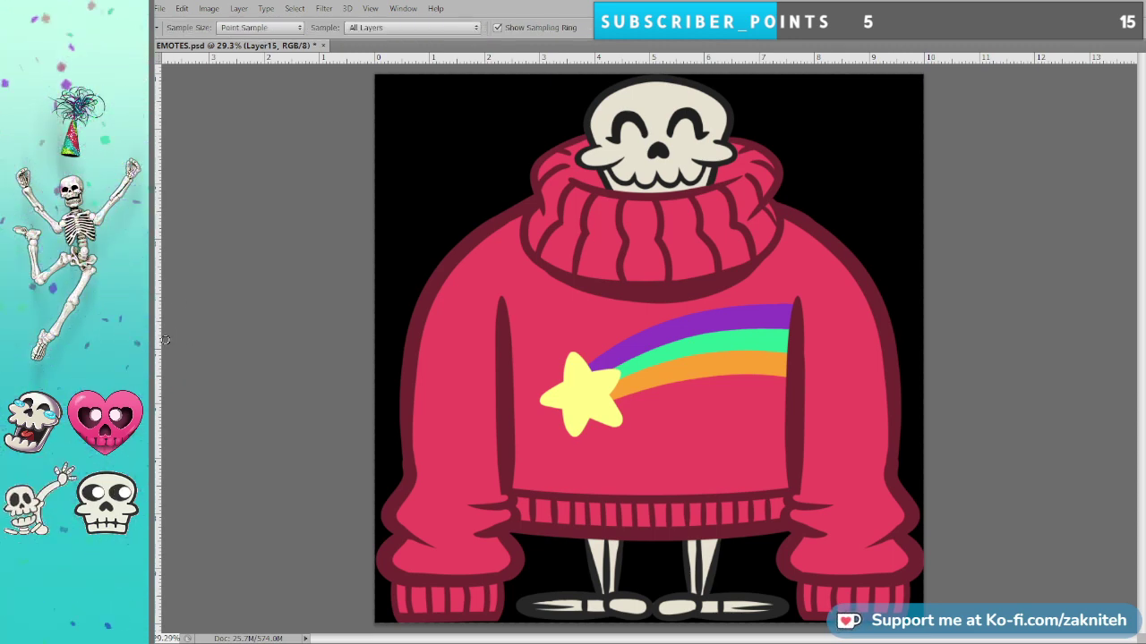
key(g)
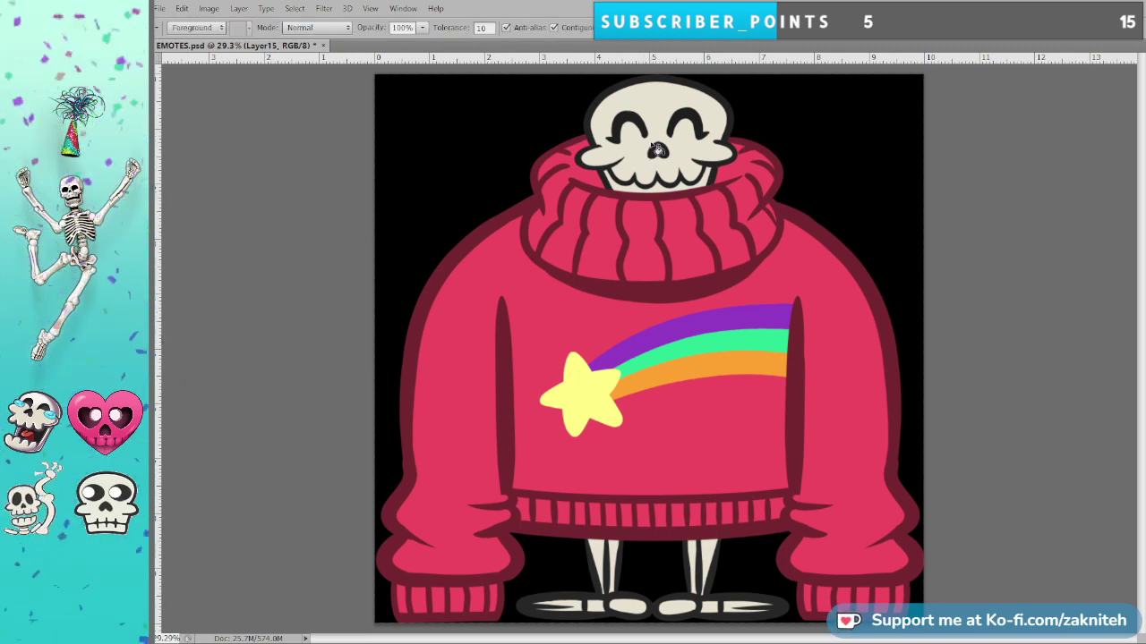
click(609, 184)
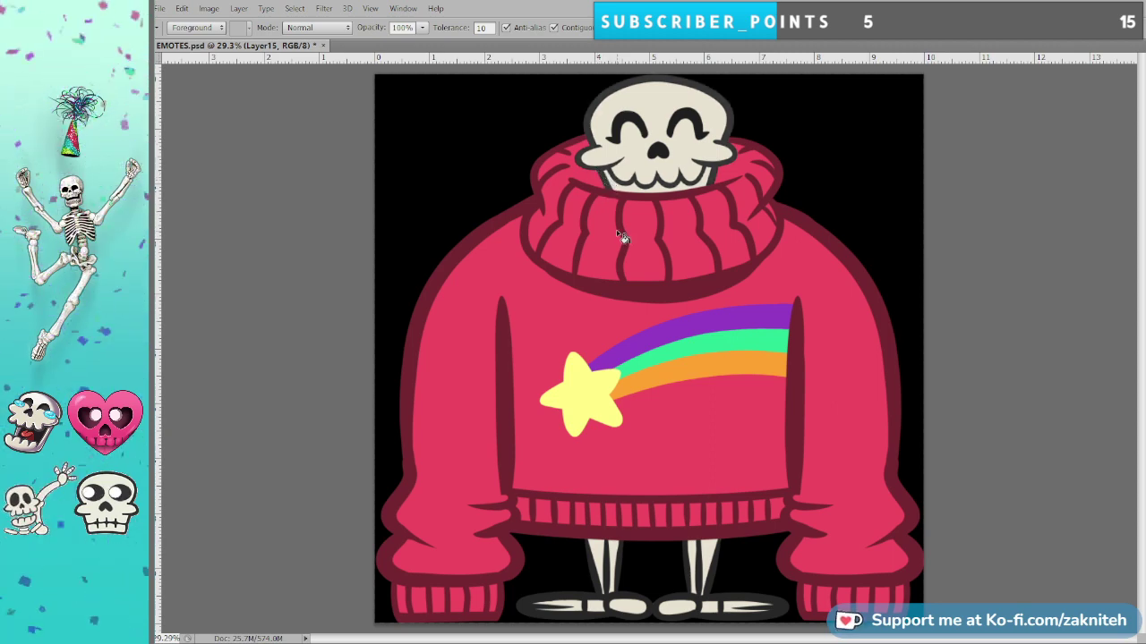
click(704, 618)
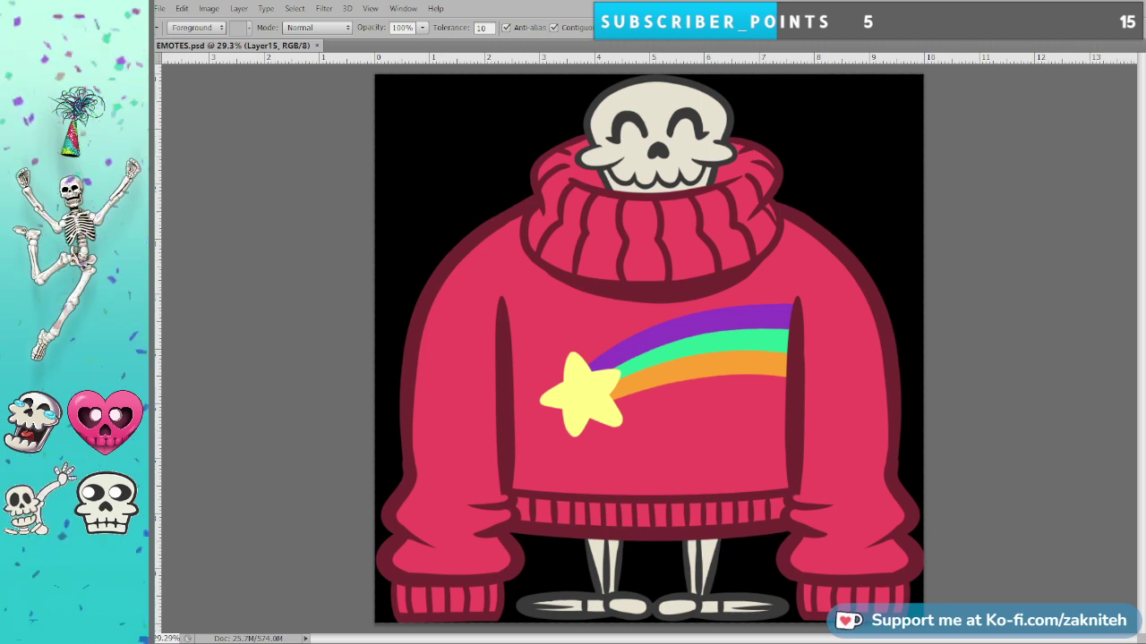
key(ctrl+z)
key(ctrl+z)
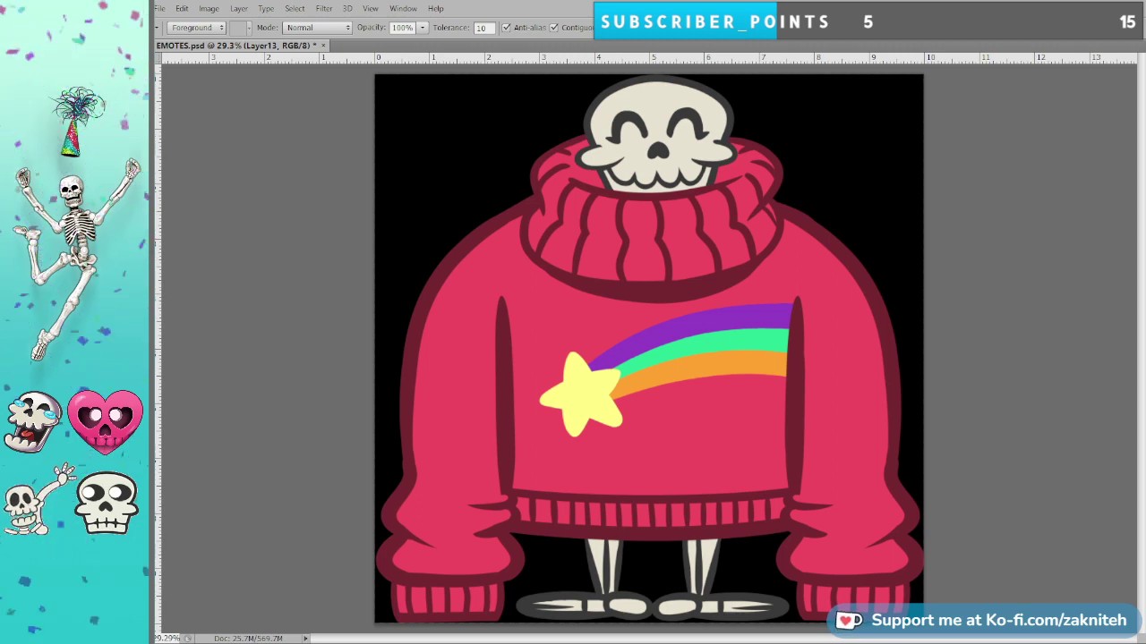
Shade the inner side and lower folds of the sweater's right-hand sleeve on Layer 4 with a 154 px brush.
key(alt+[)
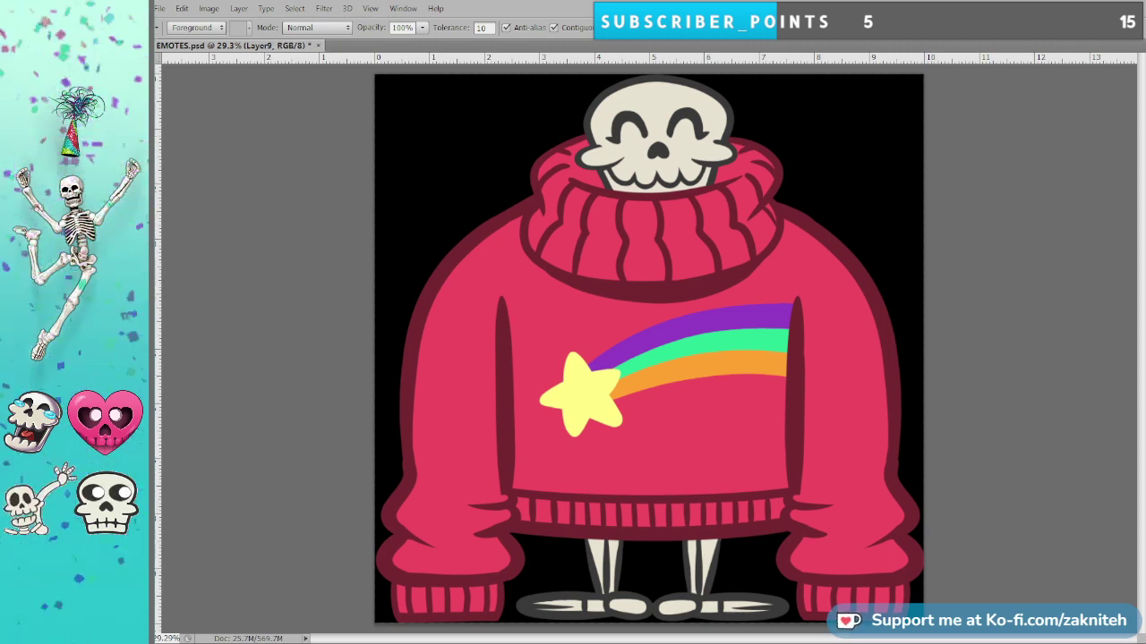
key(alt+[)
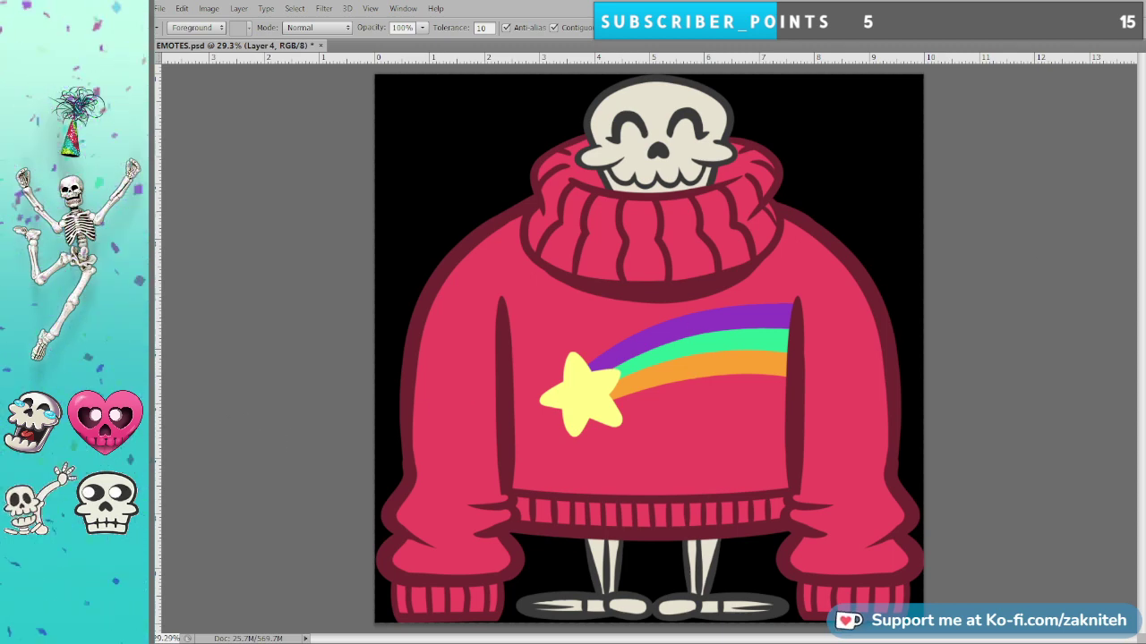
key(i)
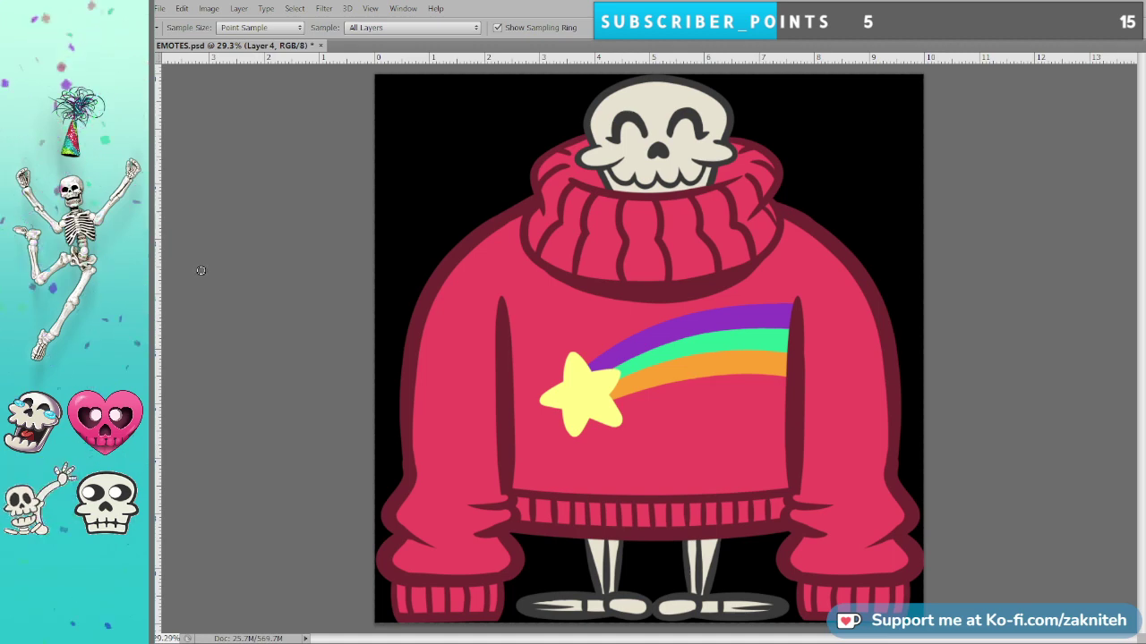
key(g)
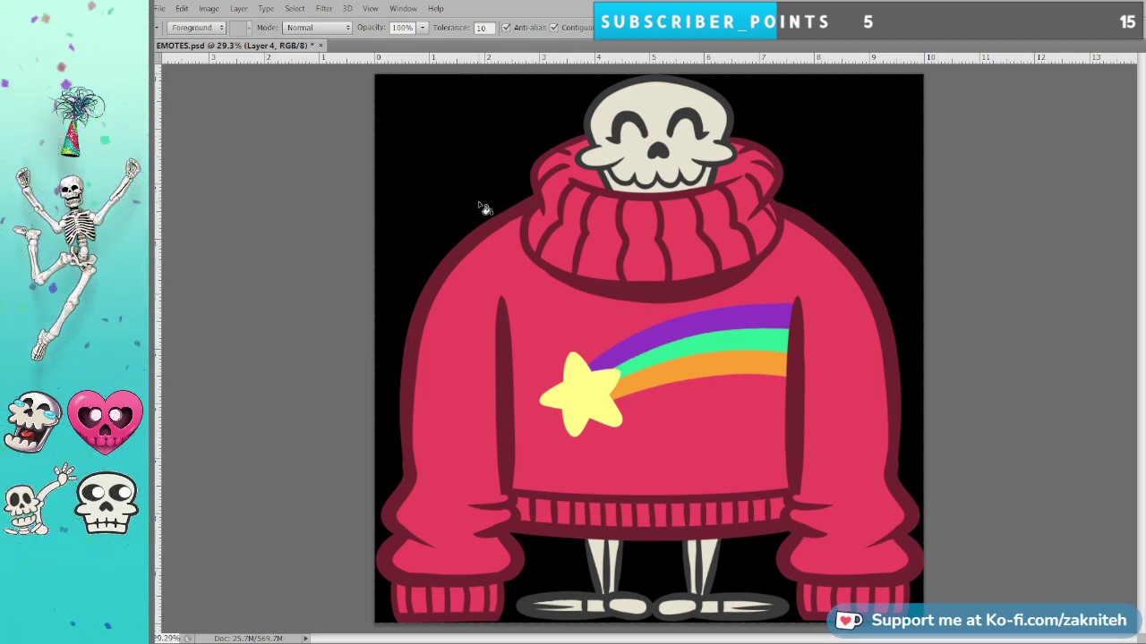
key(b)
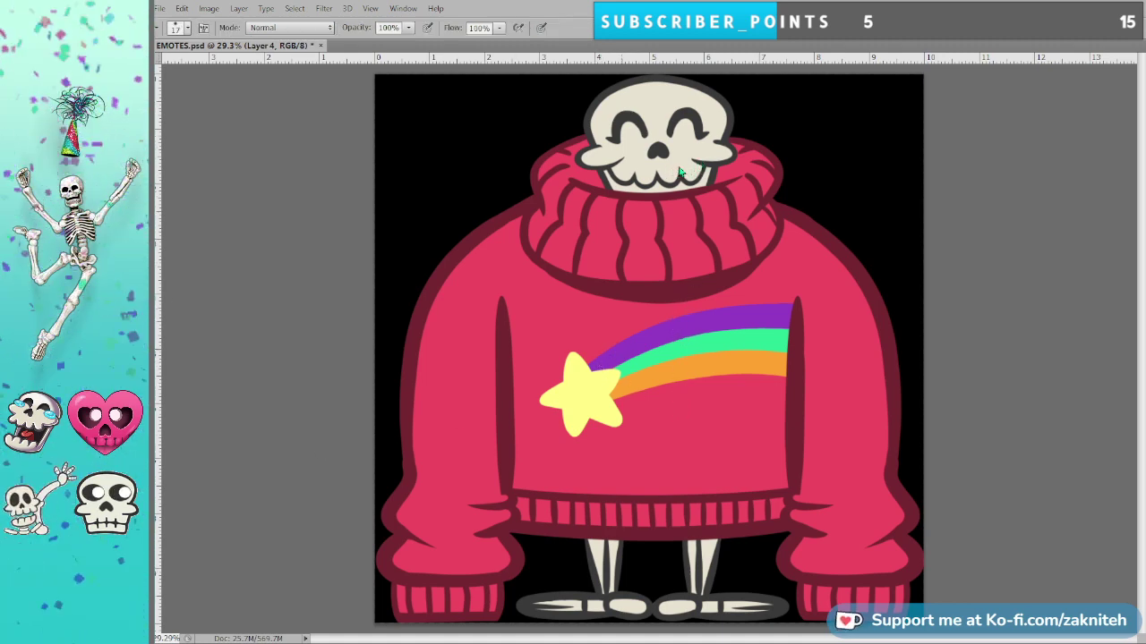
key(bracketright)
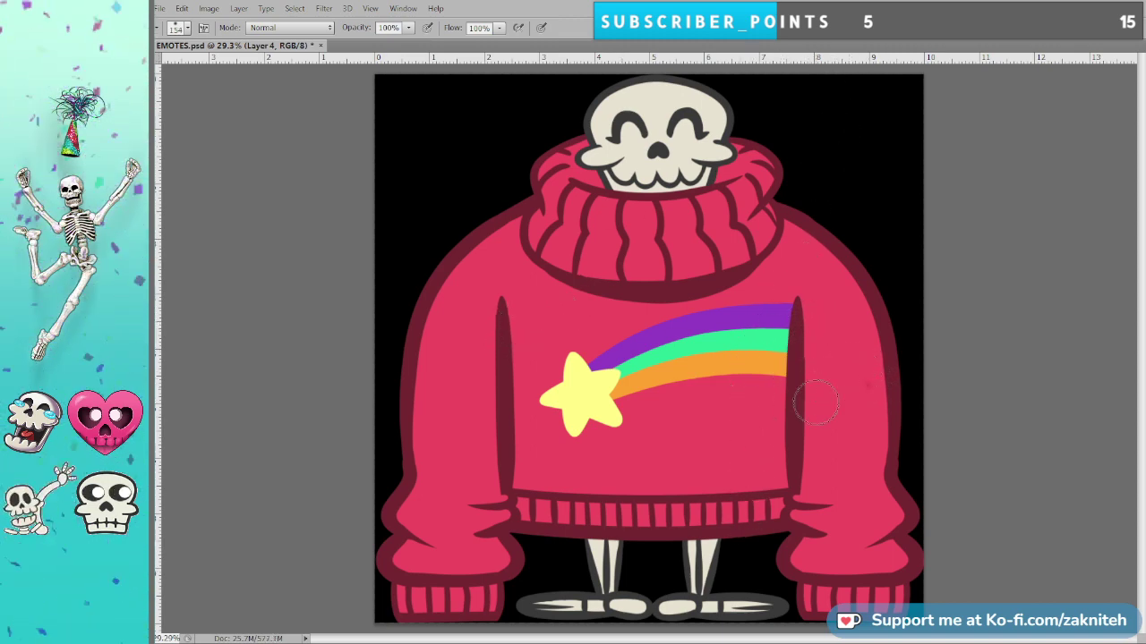
drag(802, 340, 800, 490)
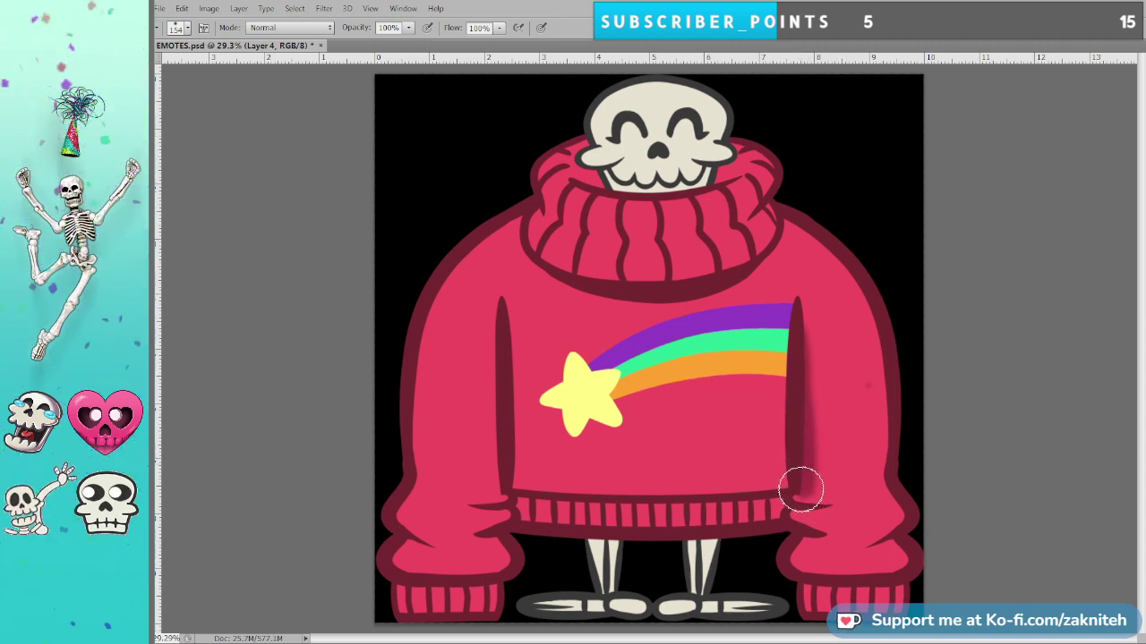
mouse_move(792, 564)
mouse_down()
mouse_move(921, 561)
mouse_move(820, 579)
mouse_move(909, 565)
mouse_up()
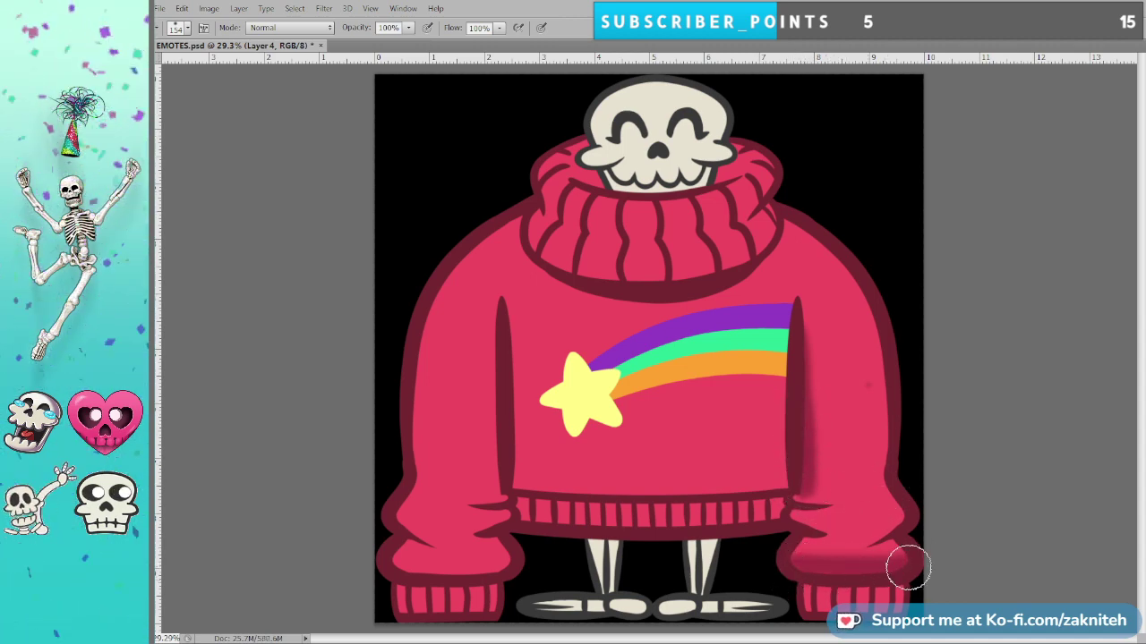
mouse_move(857, 537)
mouse_down()
mouse_move(791, 517)
mouse_move(895, 527)
mouse_move(808, 518)
mouse_move(913, 494)
mouse_move(795, 511)
mouse_move(908, 505)
mouse_move(789, 517)
mouse_move(914, 509)
mouse_move(807, 530)
mouse_move(903, 541)
mouse_move(827, 506)
mouse_move(815, 485)
mouse_move(796, 487)
mouse_move(874, 480)
mouse_move(814, 460)
mouse_move(823, 421)
mouse_move(809, 323)
mouse_move(862, 487)
mouse_move(828, 479)
mouse_move(834, 446)
mouse_move(845, 476)
mouse_move(808, 316)
mouse_move(844, 480)
mouse_up()
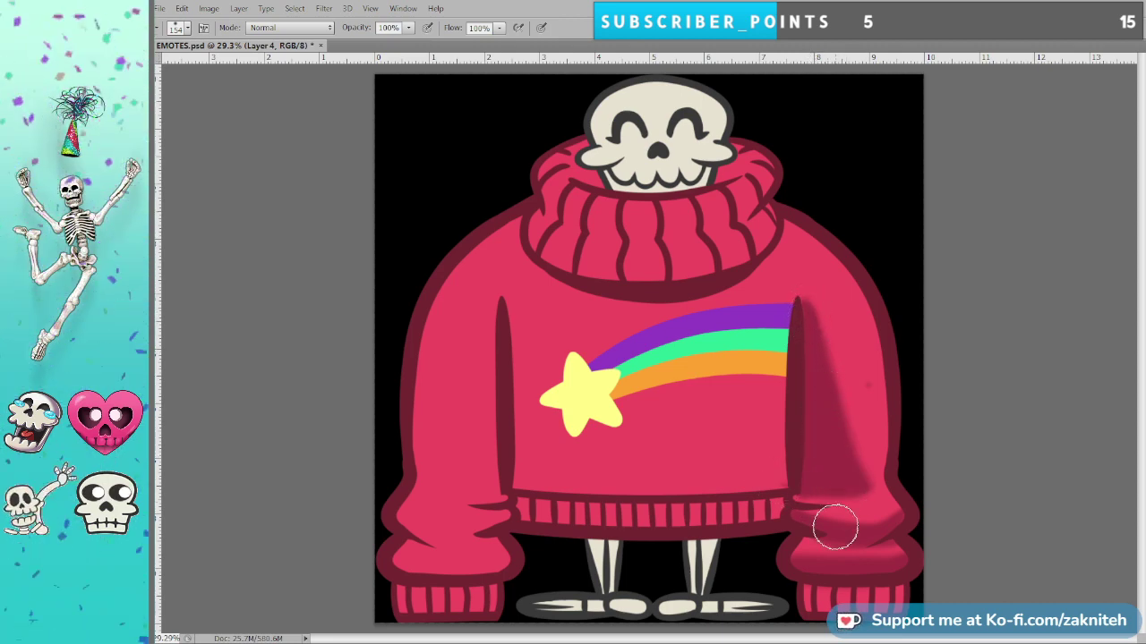
mouse_move(835, 529)
mouse_down()
mouse_move(916, 516)
mouse_move(786, 504)
mouse_move(809, 570)
mouse_move(860, 576)
mouse_up()
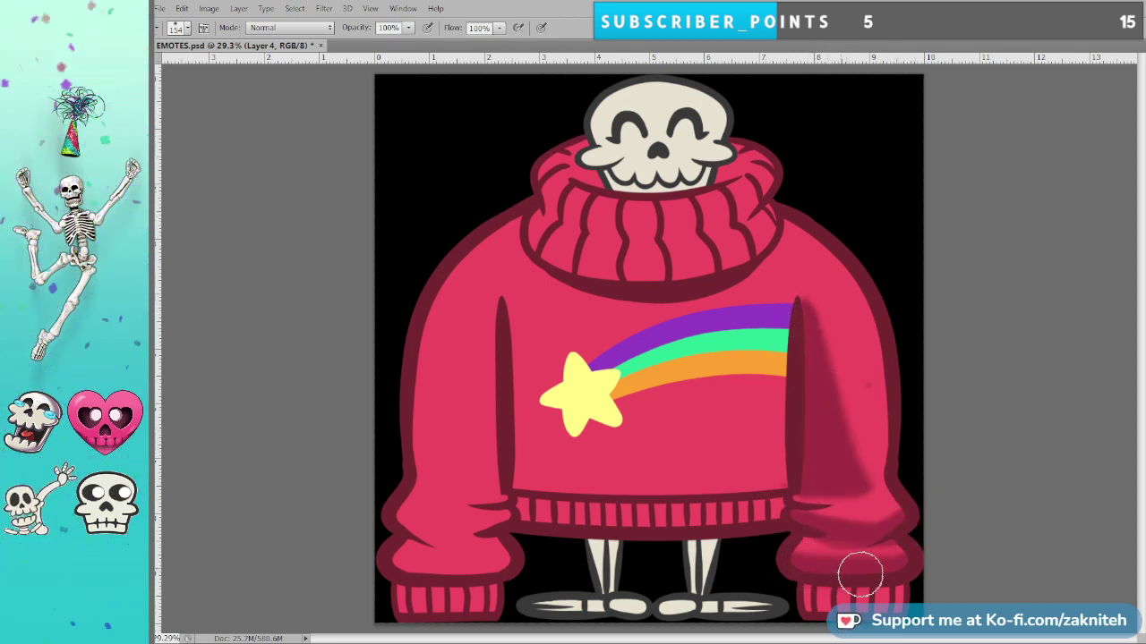
Shade the left-hand sleeve and its folds, plus the turtleneck's rolled ribs and the inner collar beside the jaw.
mouse_move(419, 571)
mouse_down()
mouse_move(512, 563)
mouse_move(449, 569)
mouse_move(498, 566)
mouse_move(454, 518)
mouse_move(430, 568)
mouse_up()
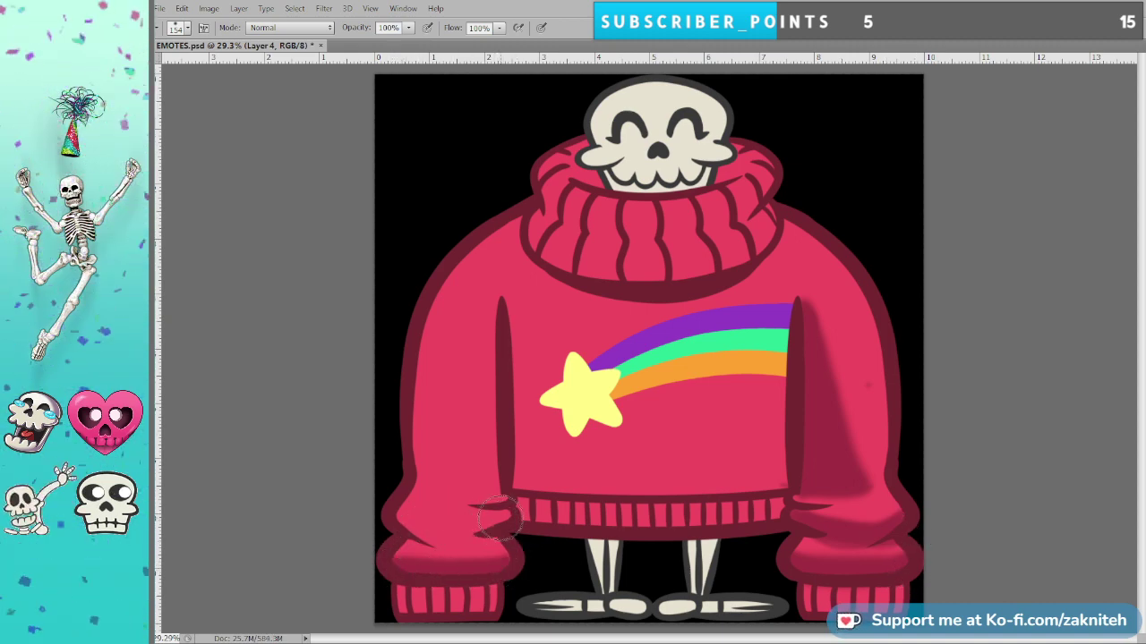
mouse_move(498, 519)
mouse_down()
mouse_move(391, 518)
mouse_move(472, 536)
mouse_move(451, 541)
mouse_move(512, 516)
mouse_move(381, 515)
mouse_move(487, 483)
mouse_move(519, 498)
mouse_move(493, 503)
mouse_move(465, 478)
mouse_move(513, 490)
mouse_move(438, 487)
mouse_move(469, 343)
mouse_move(491, 303)
mouse_move(502, 468)
mouse_move(471, 476)
mouse_move(454, 434)
mouse_move(469, 407)
mouse_move(494, 478)
mouse_move(453, 485)
mouse_move(466, 405)
mouse_move(463, 440)
mouse_move(481, 490)
mouse_move(499, 491)
mouse_move(434, 483)
mouse_move(475, 394)
mouse_move(486, 309)
mouse_up()
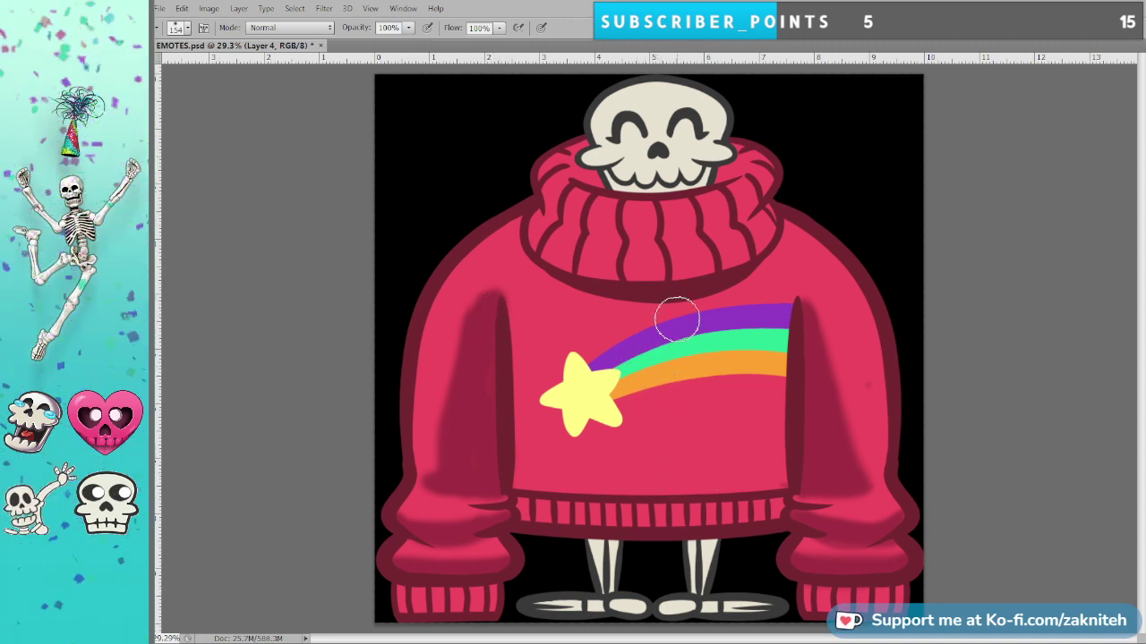
drag(619, 239, 637, 242)
drag(716, 235, 763, 221)
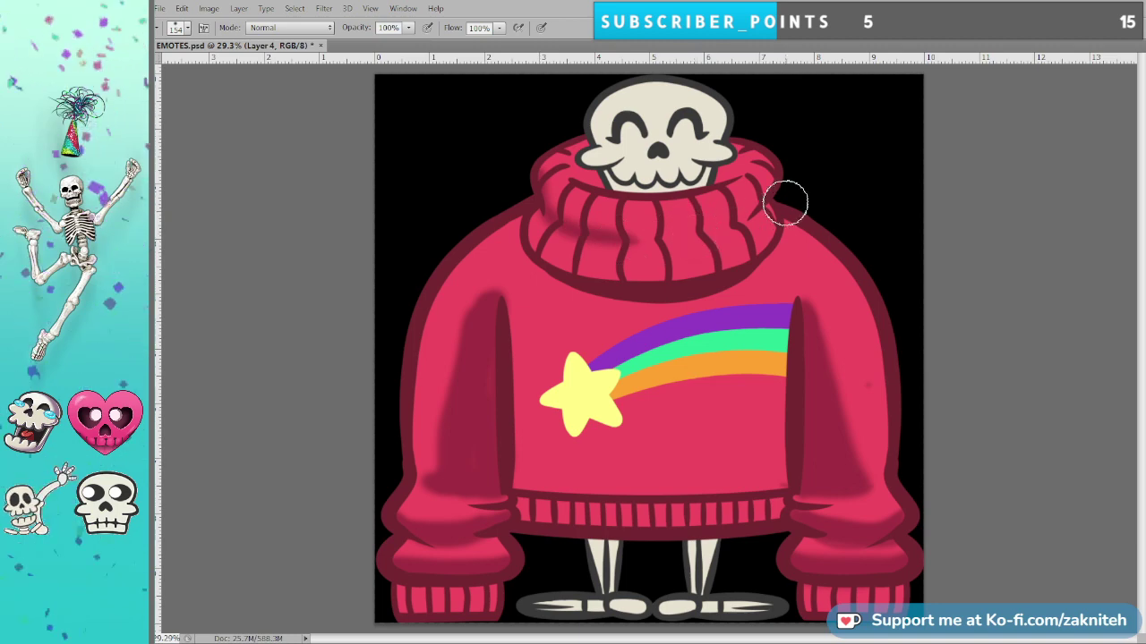
drag(719, 179, 736, 157)
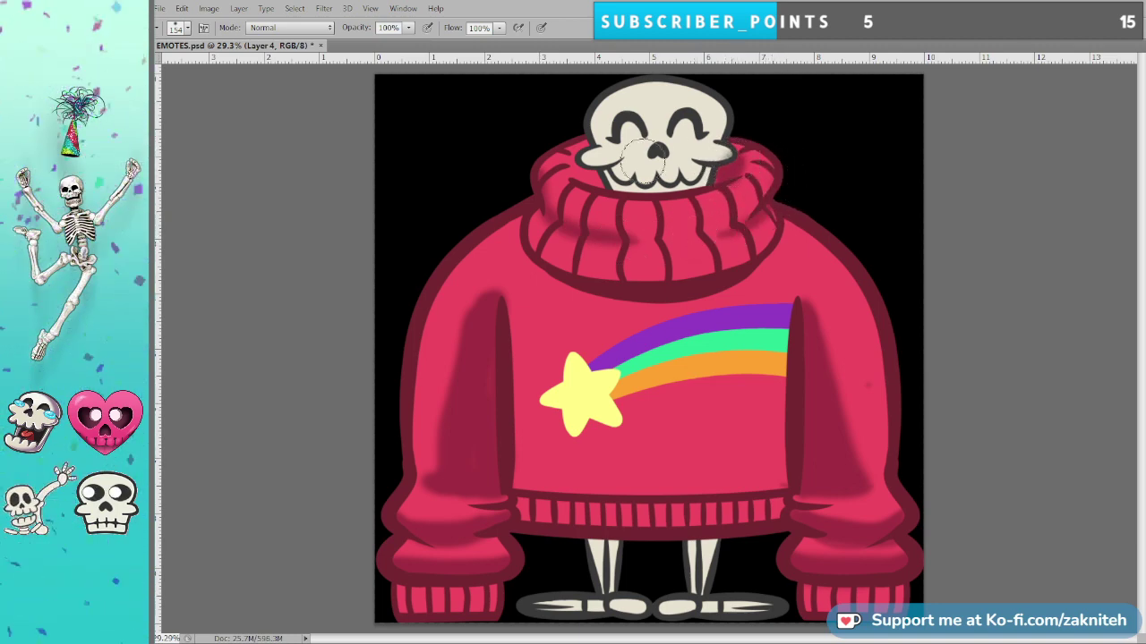
Shade the skull's cheeks, jaw and sides, then the ribbed hem and cuffs, the legs and the feet.
mouse_move(592, 170)
mouse_down()
mouse_move(683, 166)
mouse_move(615, 188)
mouse_move(607, 175)
mouse_move(631, 191)
mouse_move(694, 183)
mouse_move(711, 159)
mouse_move(733, 161)
mouse_move(697, 165)
mouse_up()
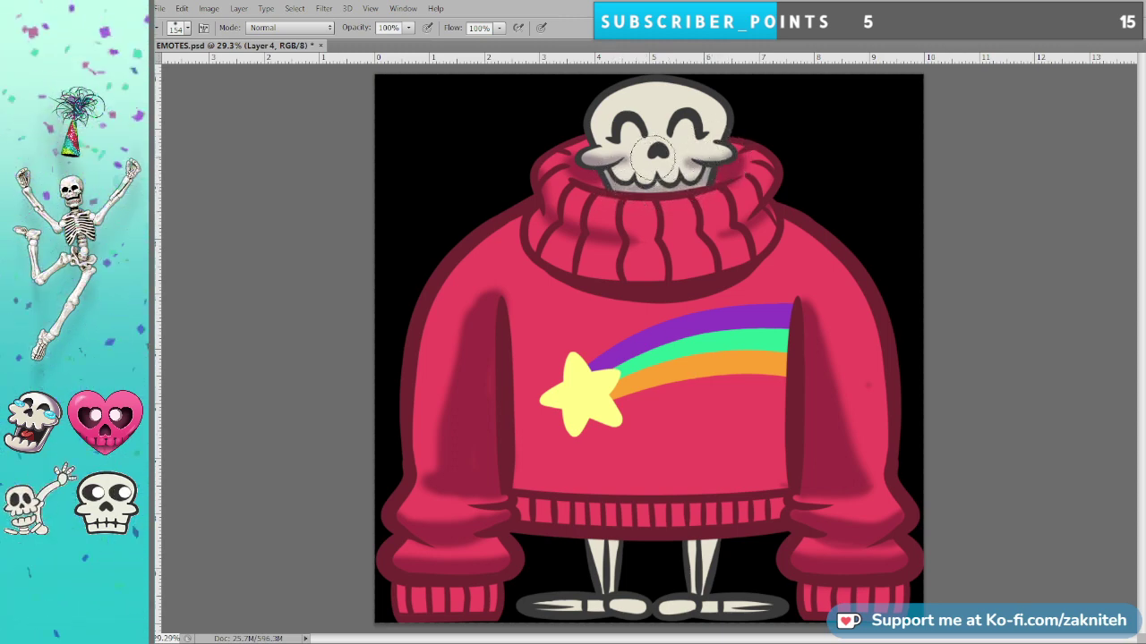
drag(603, 138, 595, 134)
drag(712, 132, 723, 110)
mouse_move(656, 143)
mouse_down()
mouse_move(620, 137)
mouse_move(704, 123)
mouse_move(677, 128)
mouse_move(697, 121)
mouse_move(696, 179)
mouse_move(642, 161)
mouse_move(633, 179)
mouse_move(621, 167)
mouse_move(638, 178)
mouse_move(714, 163)
mouse_move(649, 186)
mouse_up()
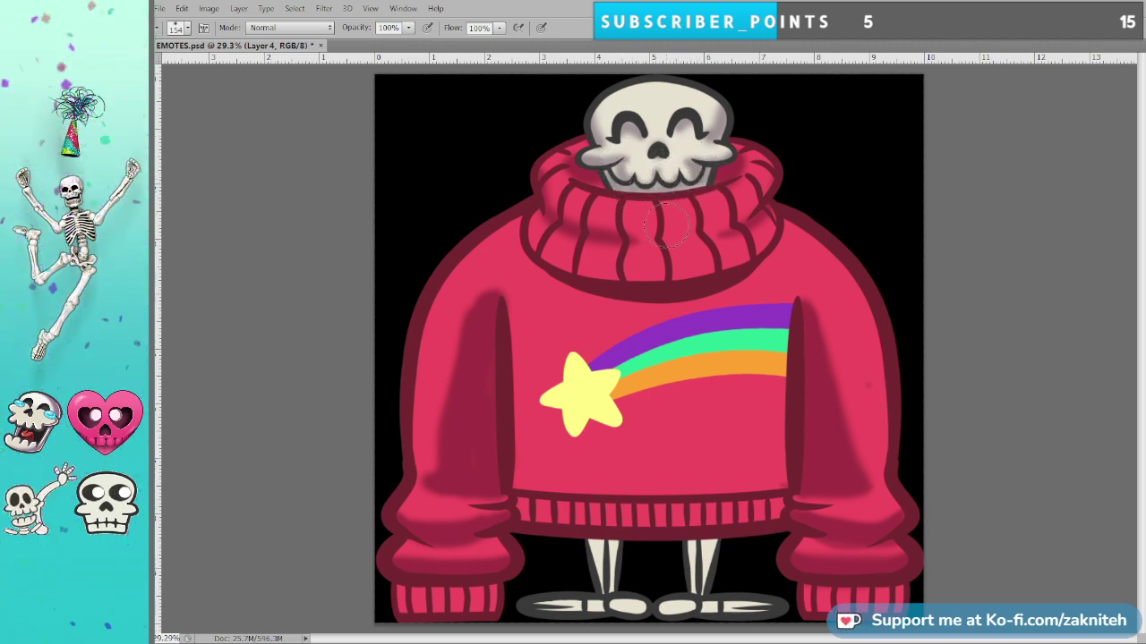
mouse_move(624, 555)
mouse_down()
mouse_move(570, 544)
mouse_move(700, 535)
mouse_move(669, 547)
mouse_move(734, 549)
mouse_move(699, 581)
mouse_move(692, 620)
mouse_move(656, 617)
mouse_move(777, 622)
mouse_up()
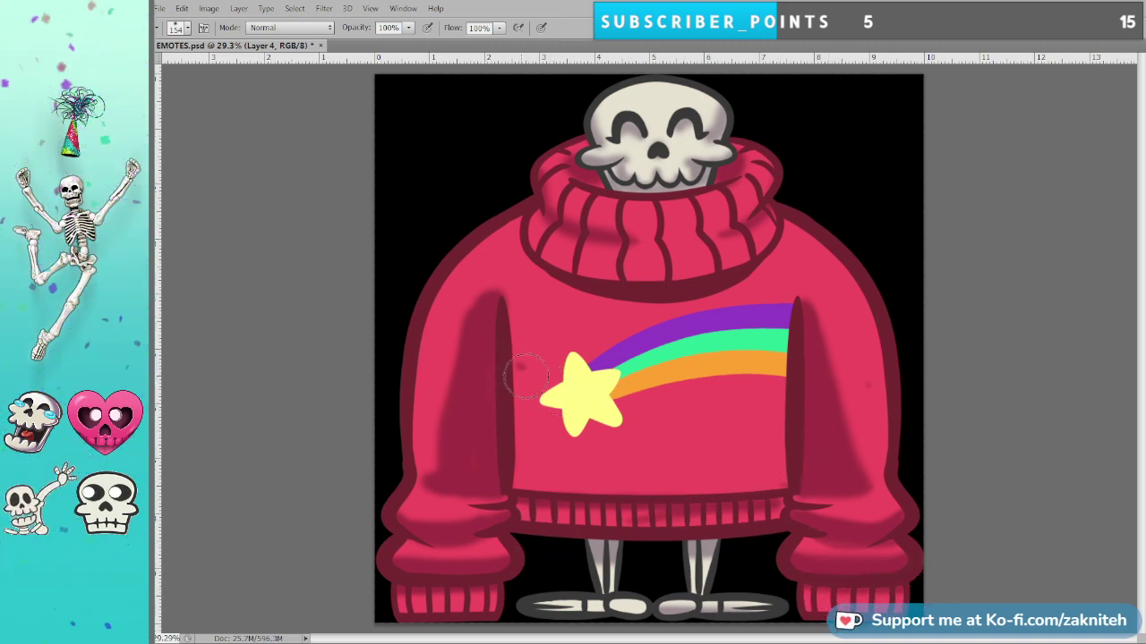
mouse_move(519, 369)
mouse_down()
mouse_move(776, 435)
mouse_move(532, 350)
mouse_up()
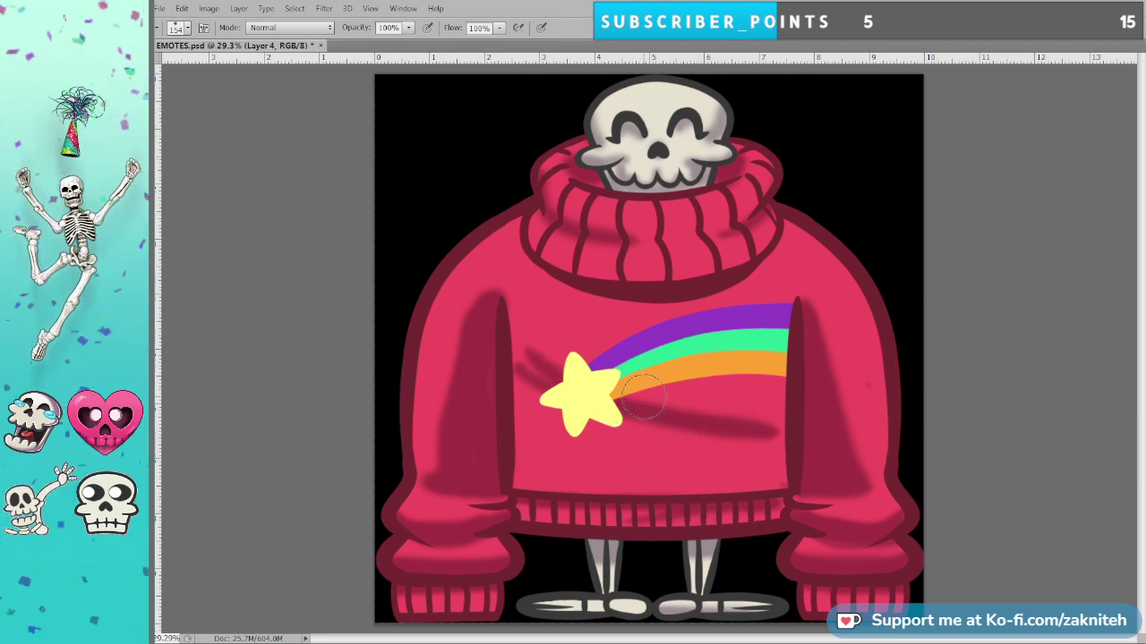
key(ctrl+alt+z)
key(ctrl+alt+z)
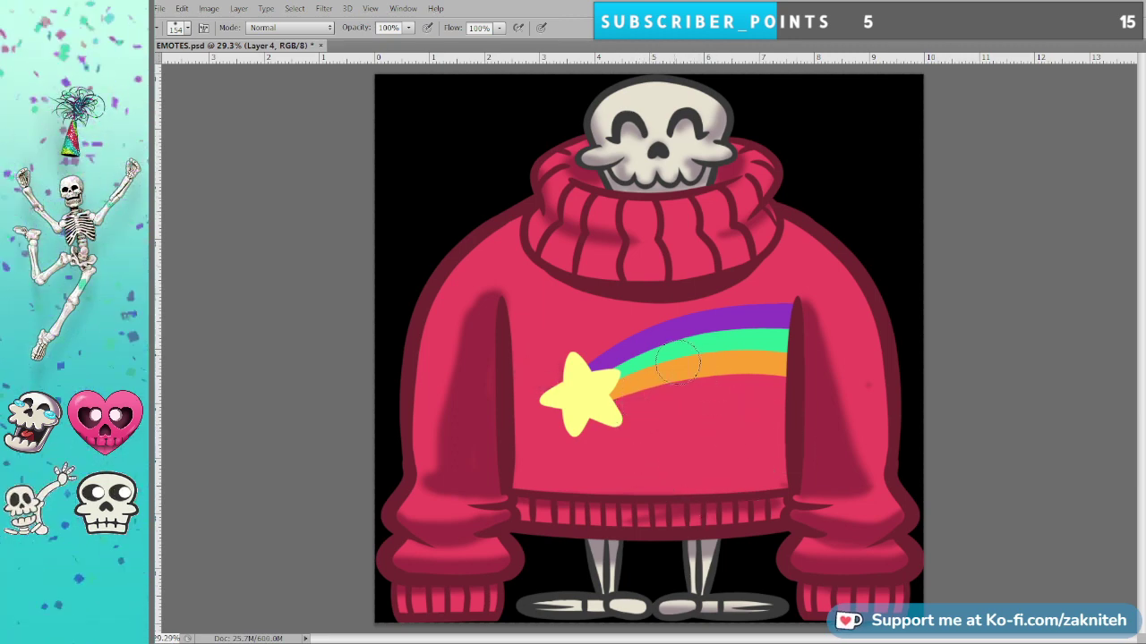
Shade the sweater's lower torso above the hem and beside both sleeves with a 246 px brush.
key(bracketright)
key(bracketright)
key(bracketright)
key(bracketright)
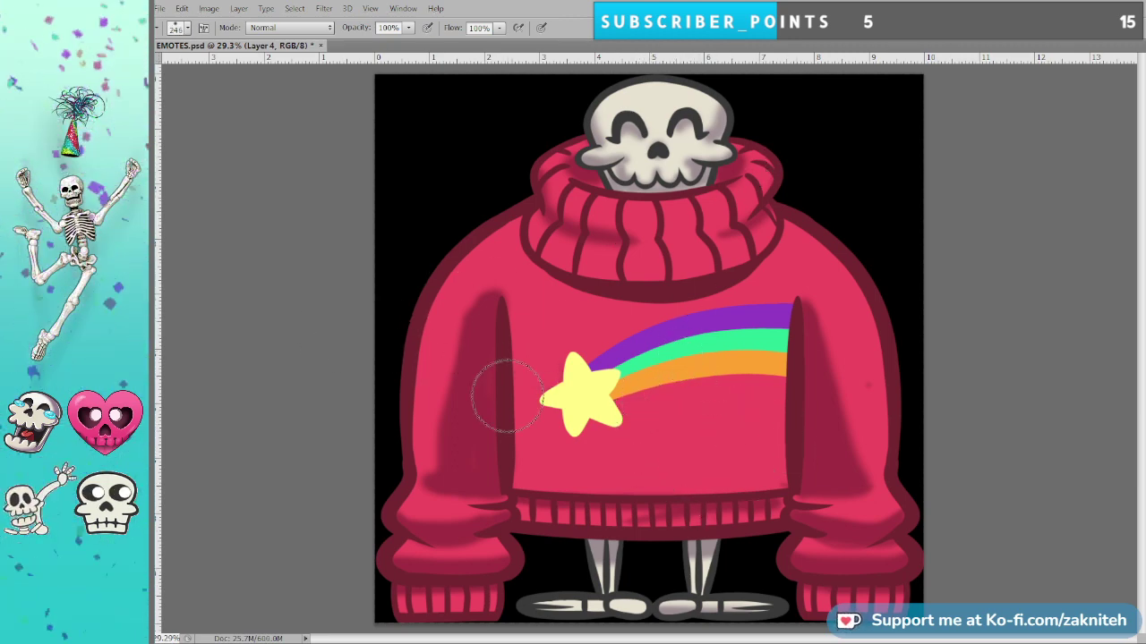
mouse_move(505, 396)
mouse_down()
mouse_move(534, 465)
mouse_move(561, 479)
mouse_move(737, 467)
mouse_move(774, 432)
mouse_move(772, 481)
mouse_move(547, 484)
mouse_move(519, 460)
mouse_up()
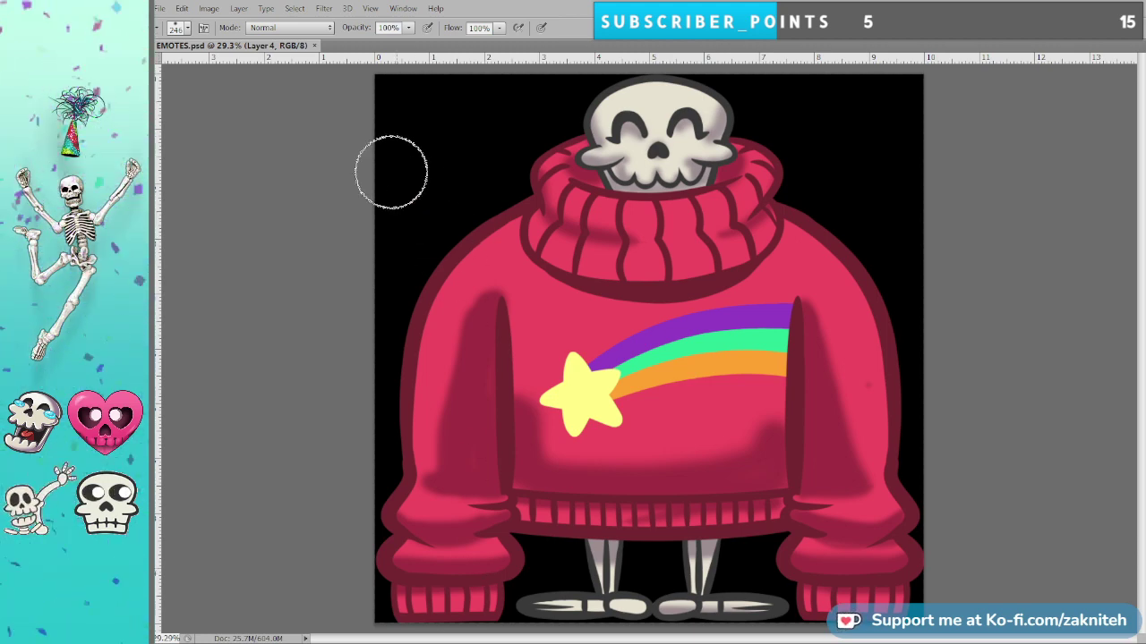
Close EMOTES.psd and switch to FireAlpaca, where the file is edited.
click(314, 46)
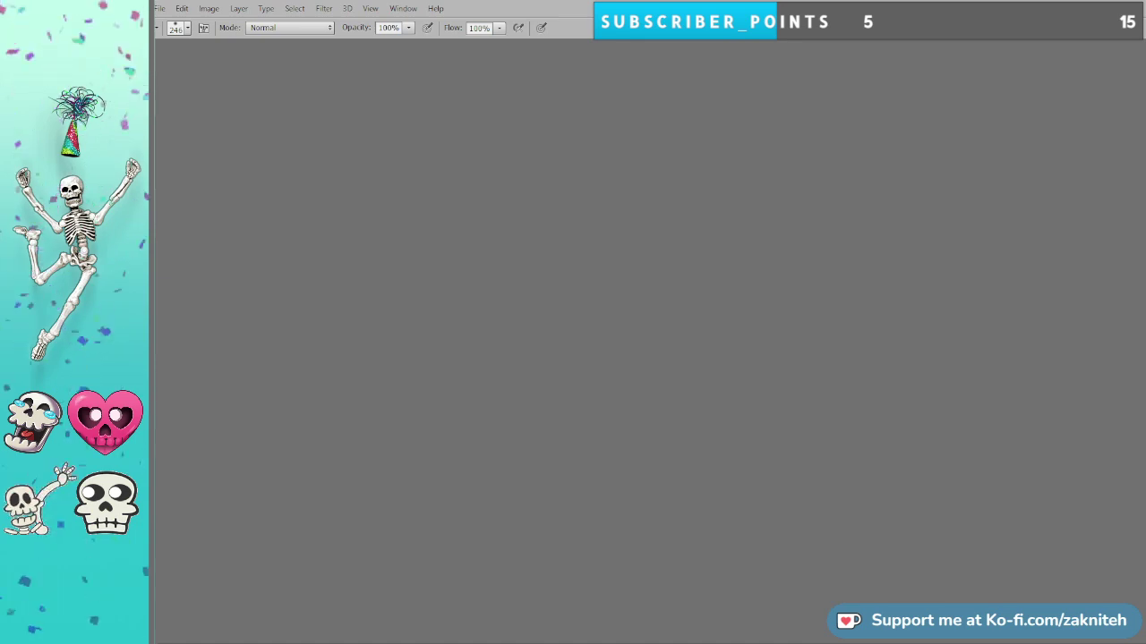
key(alt+Tab)
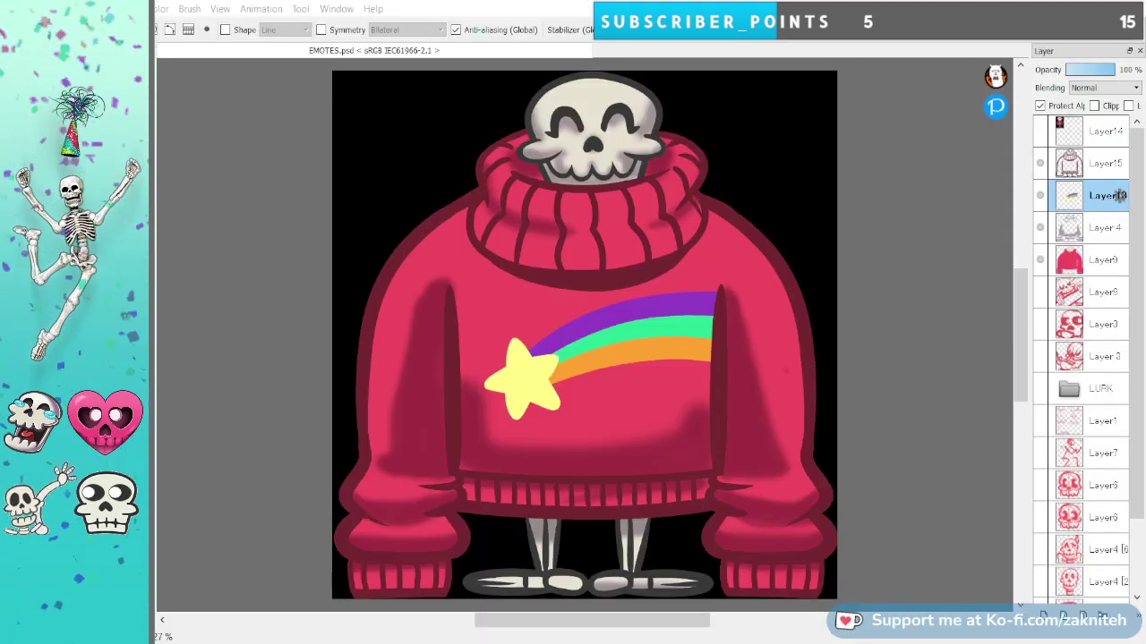
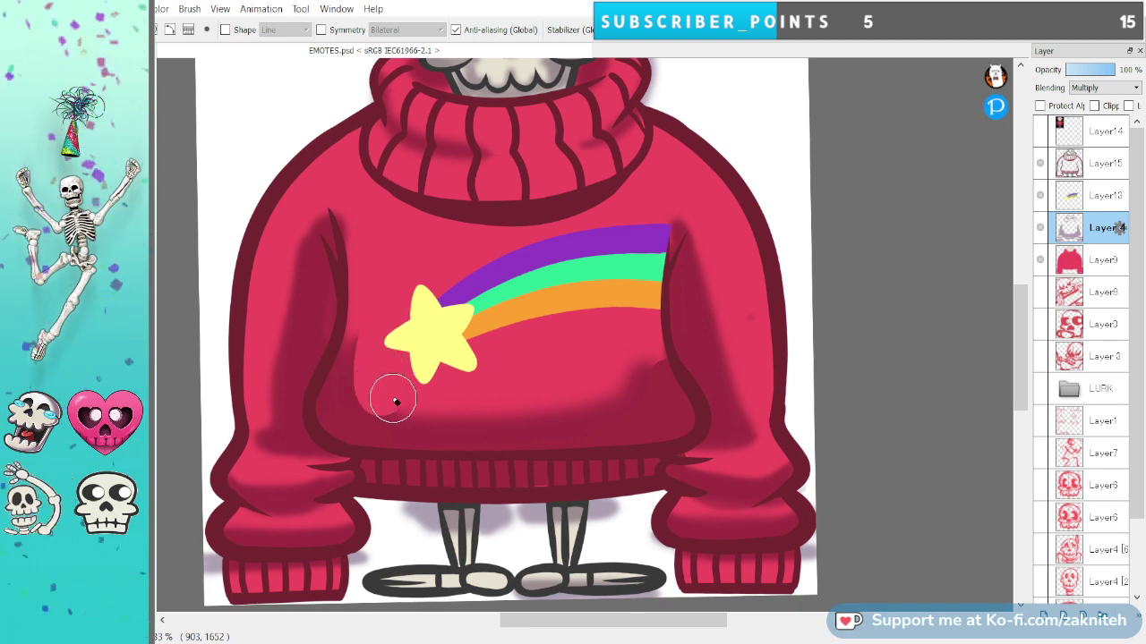
Clean up the soft upper edge of the lower-torso shading on Layer 4 into a crisp curve following the hem.
mouse_move(410, 364)
mouse_down()
mouse_move(366, 358)
mouse_move(367, 322)
mouse_move(365, 371)
mouse_move(385, 409)
mouse_move(516, 408)
mouse_move(652, 383)
mouse_up()
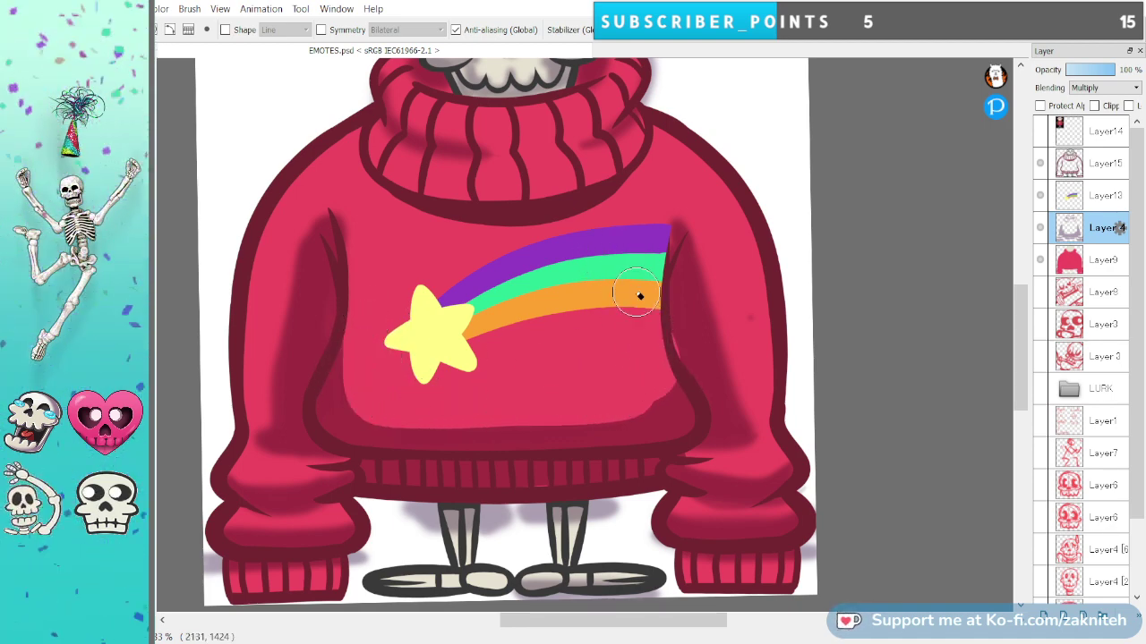
key(Delete)
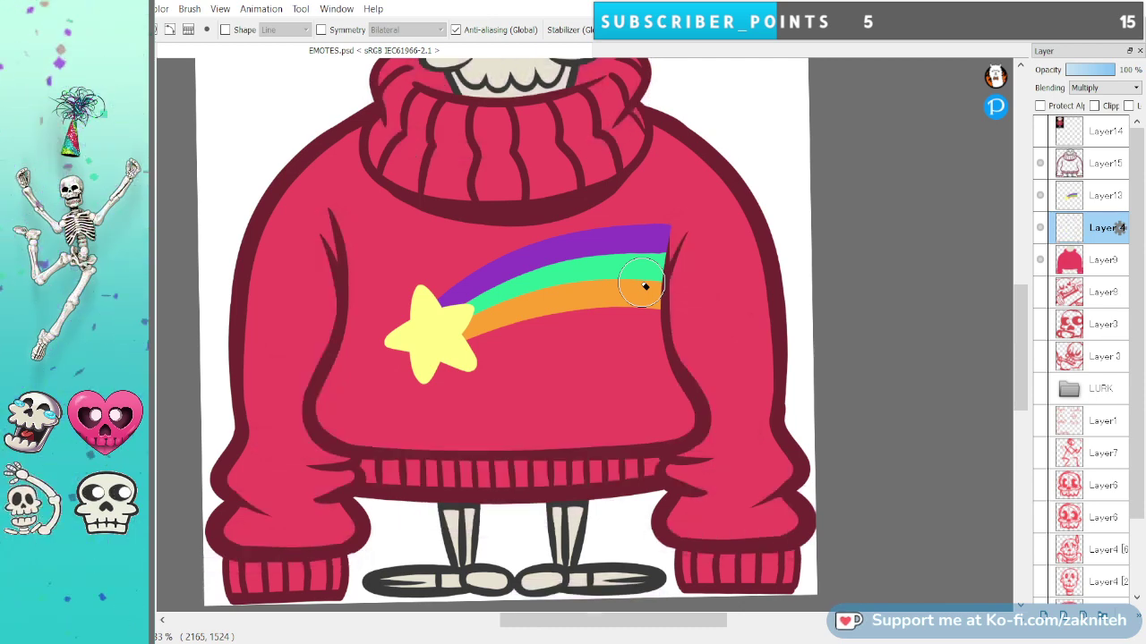
key(ctrl+z)
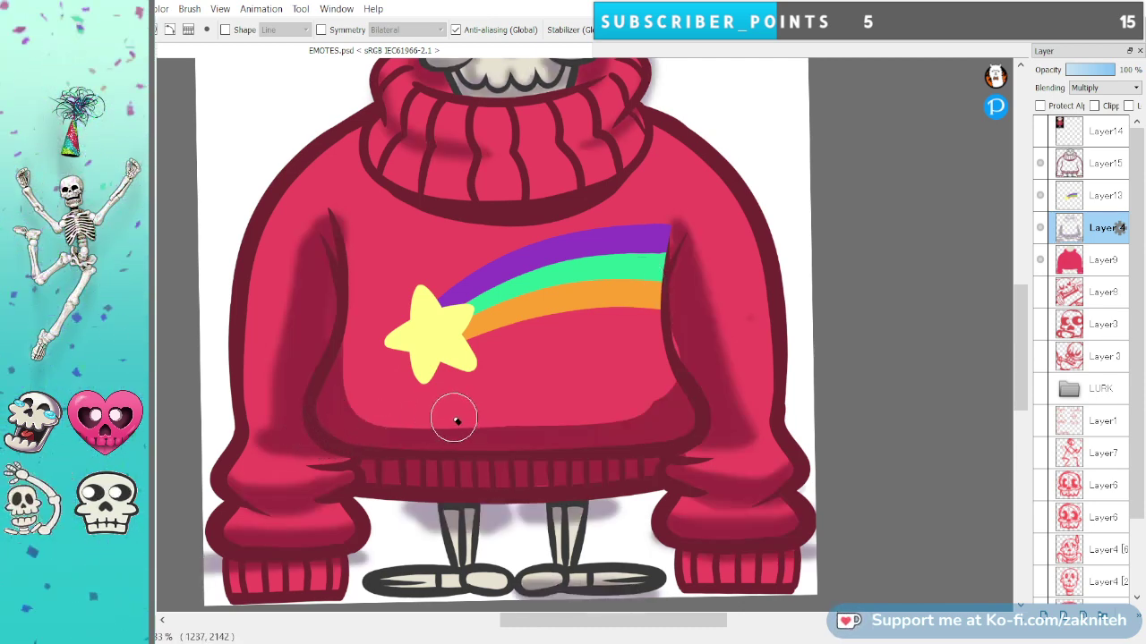
Undo the last edge stroke on the lower-torso shading and try to trim the shadow edge on the left sleeve.
key(ctrl+z)
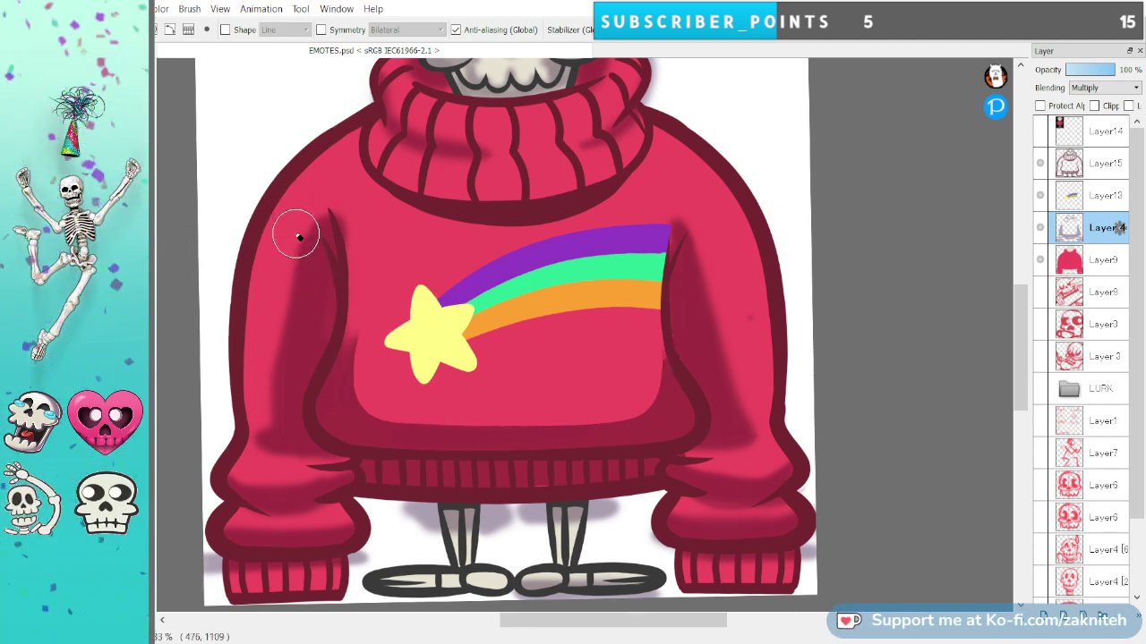
mouse_move(293, 354)
mouse_down()
mouse_move(280, 403)
mouse_move(250, 435)
mouse_up()
key(ctrl+z)
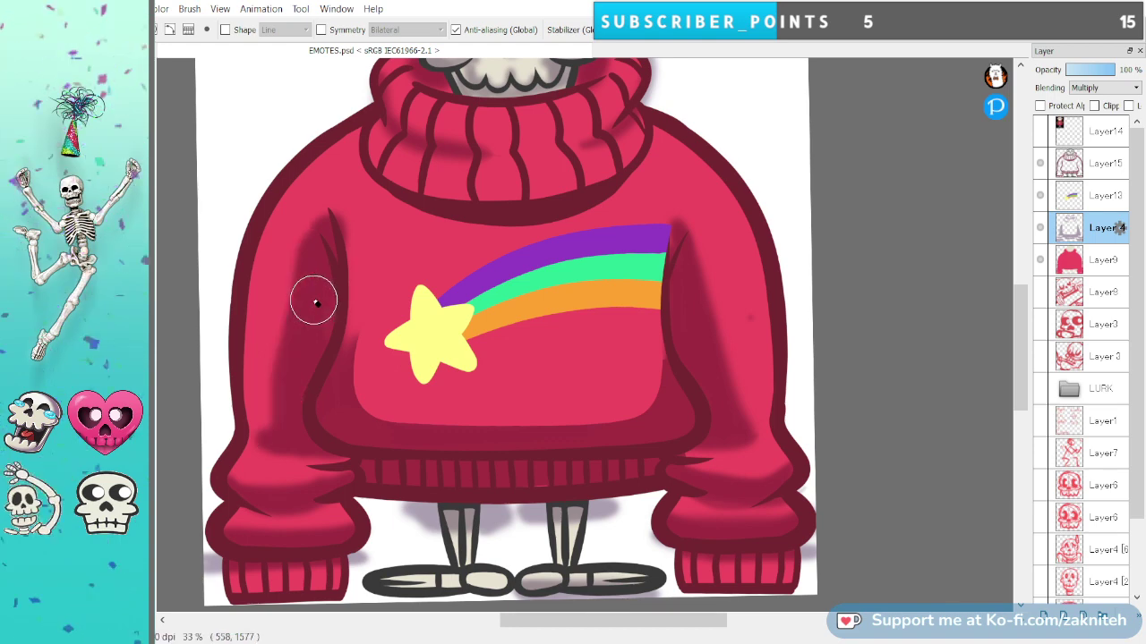
Paint tapered fold shadows at both armpits with a smaller brush, and try to trim the right sleeve's shadow edge.
key([)
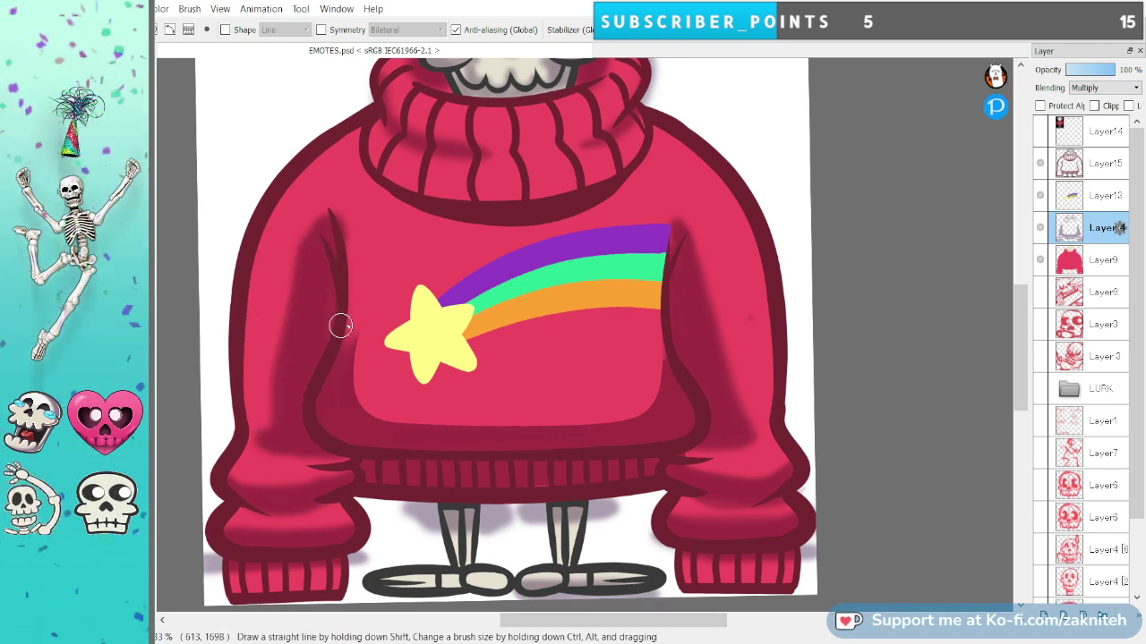
drag(322, 199, 345, 283)
drag(299, 219, 363, 319)
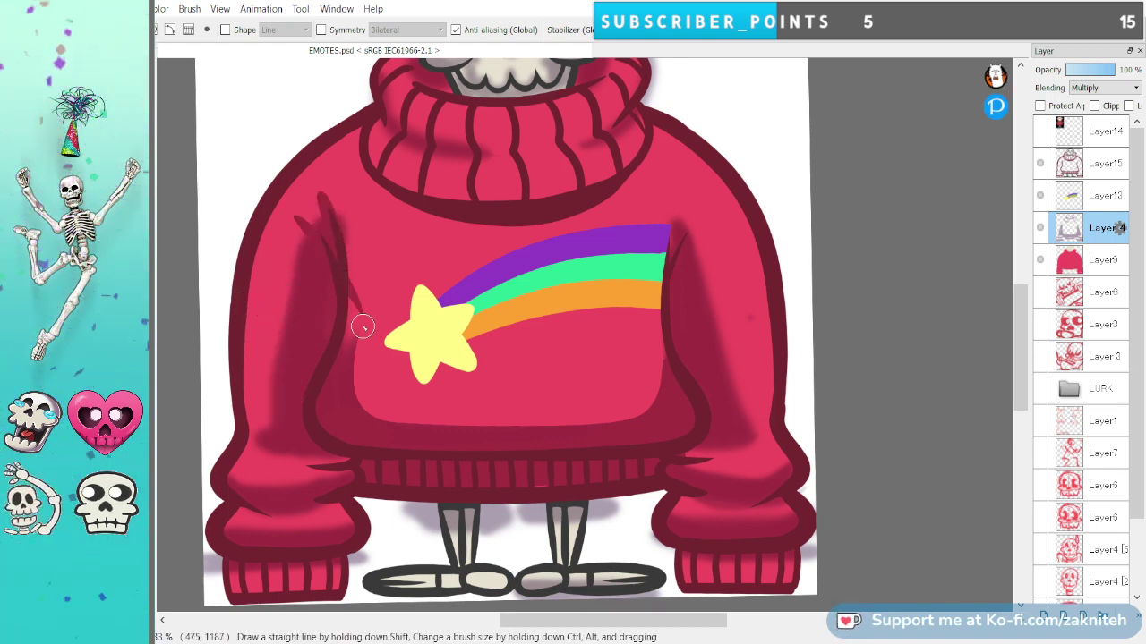
drag(678, 206, 693, 368)
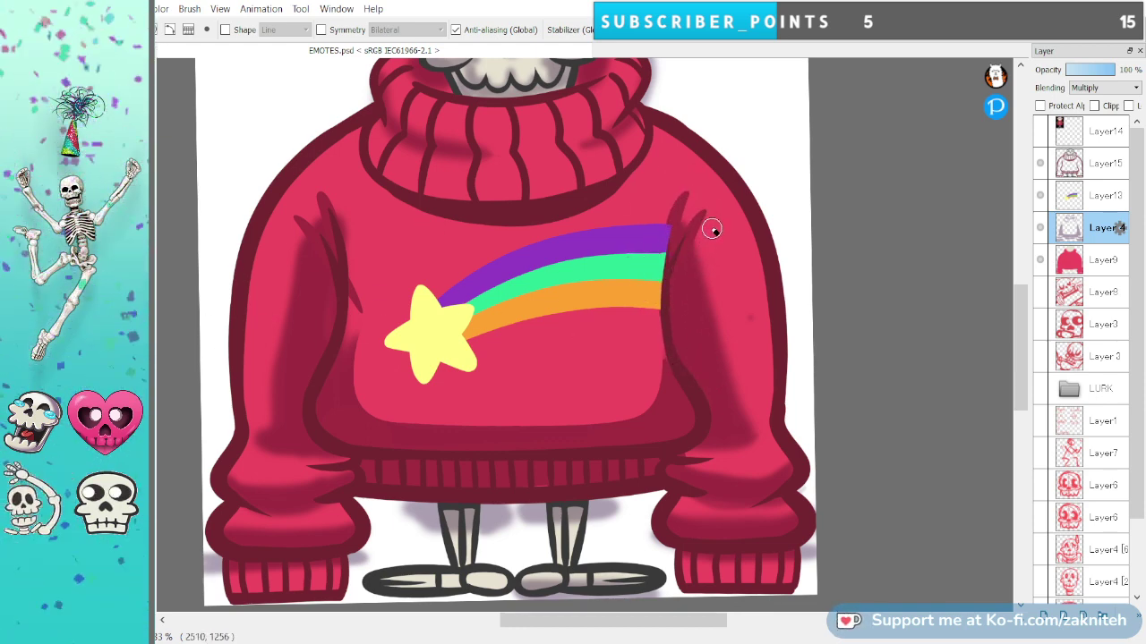
mouse_move(712, 230)
mouse_down()
mouse_move(707, 315)
mouse_move(738, 399)
mouse_move(770, 439)
mouse_up()
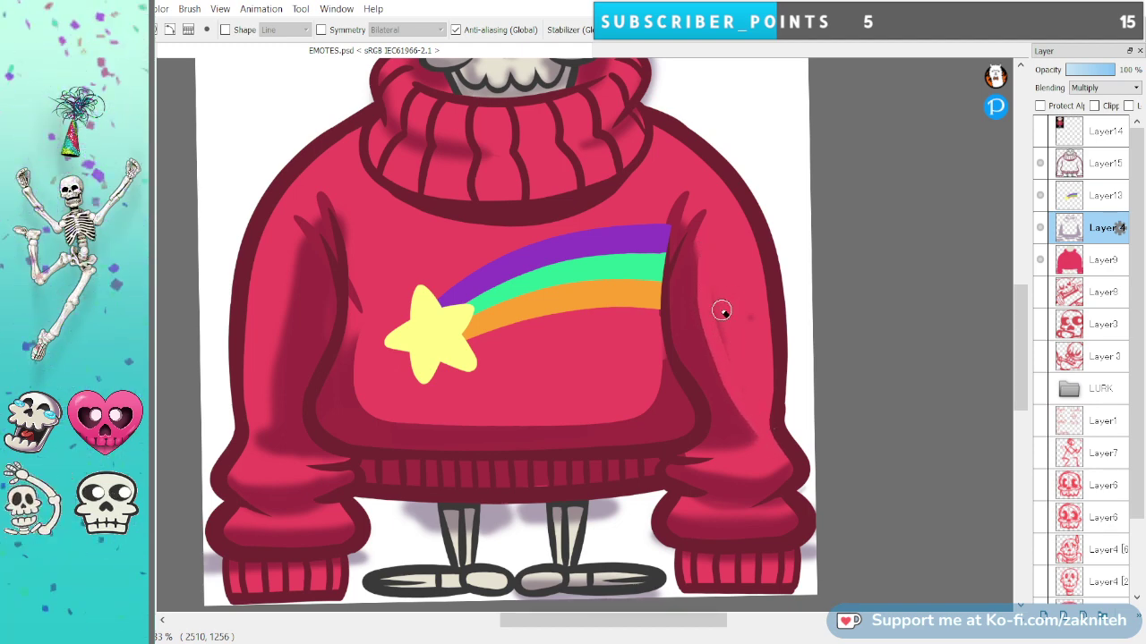
key(ctrl+z)
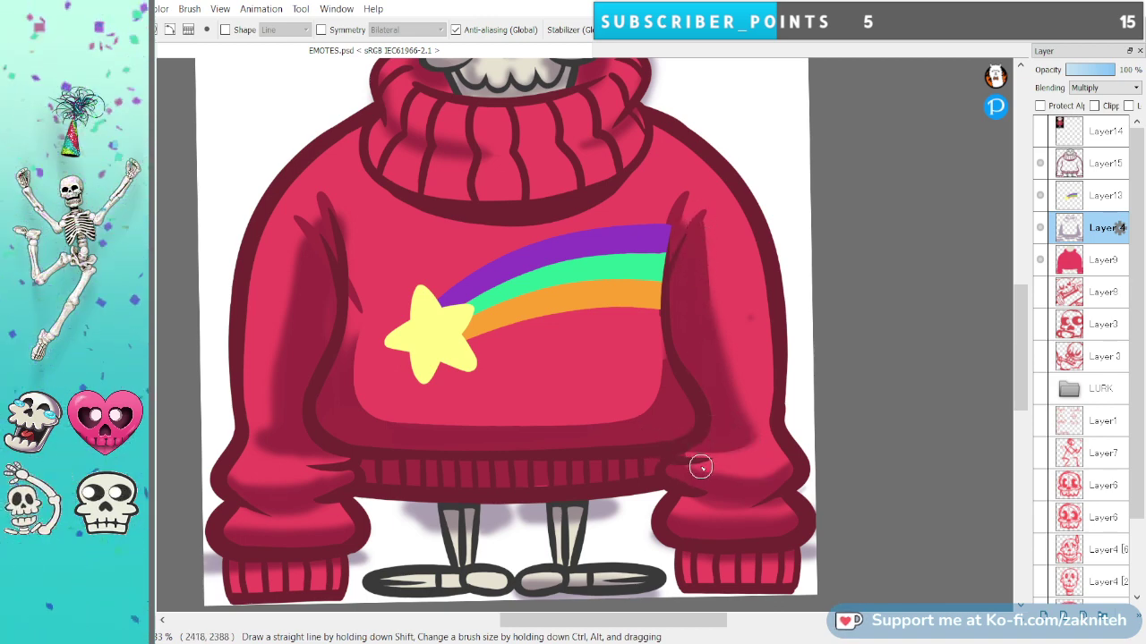
Shade the elbow folds of the right sleeve and define the shadow on the bulge above its cuff.
drag(680, 455, 741, 464)
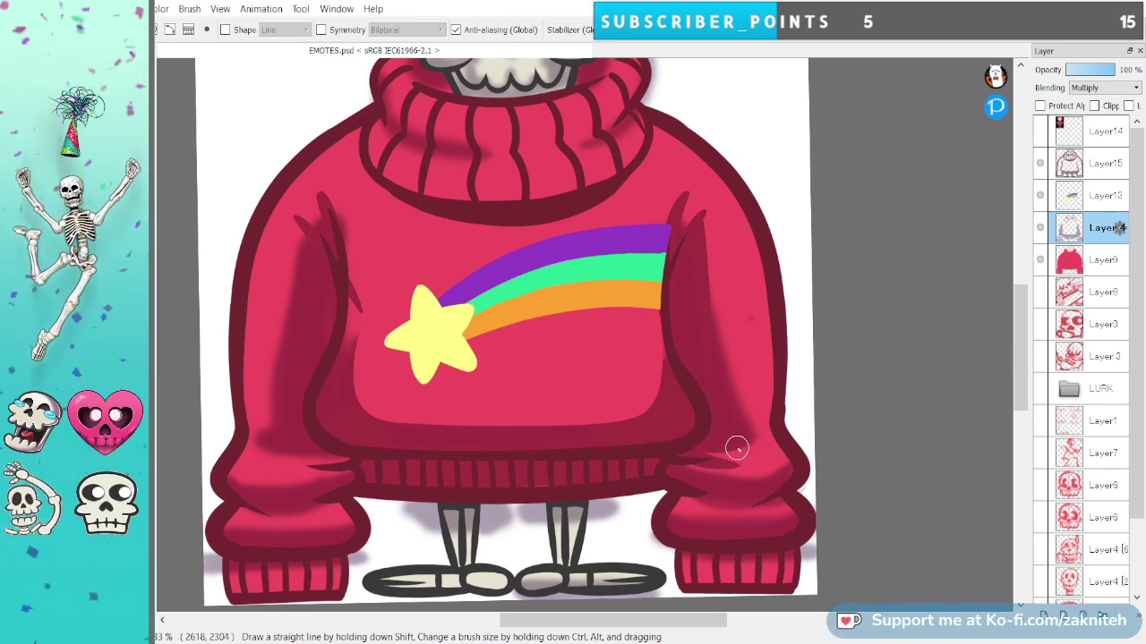
scroll(739, 527, down, 1)
scroll(741, 528, up, 3)
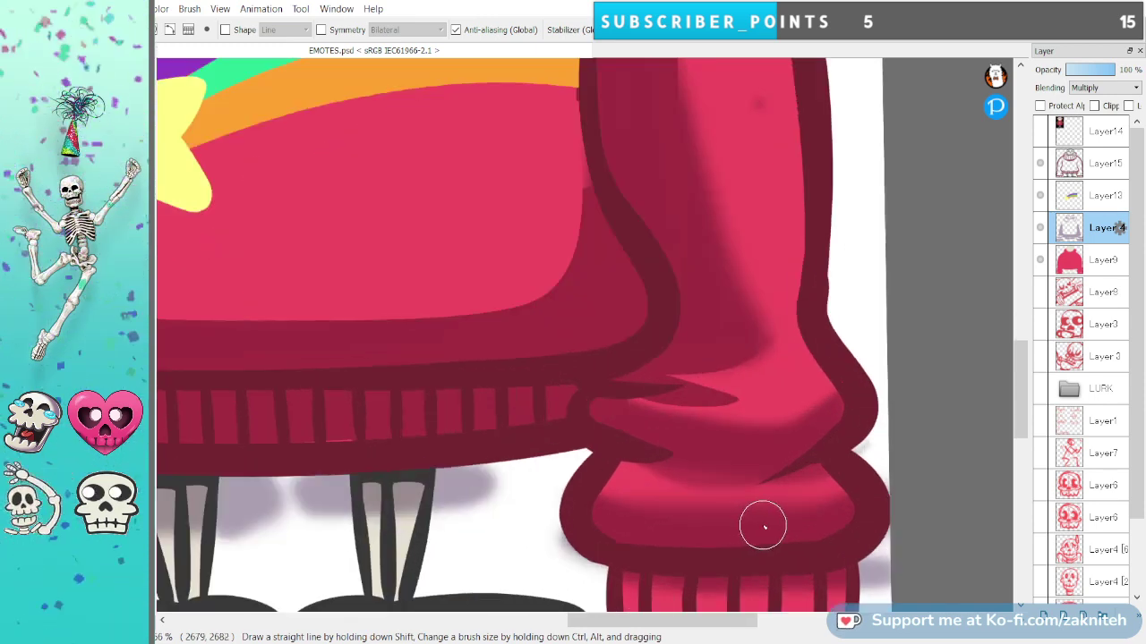
scroll(763, 525, down, 1)
key(space)
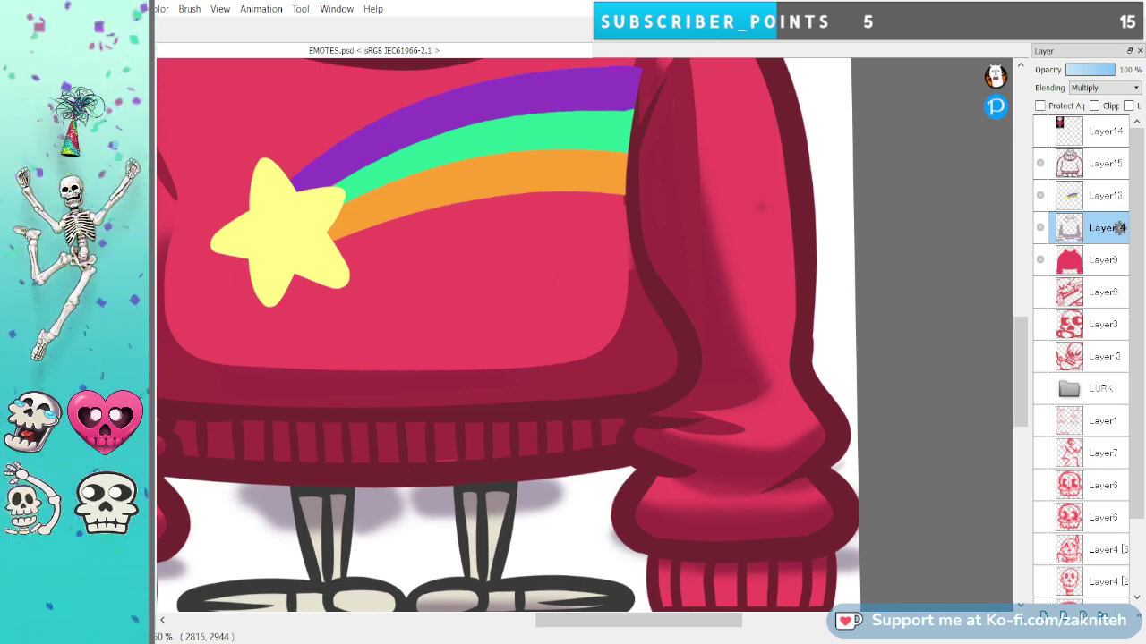
key(e)
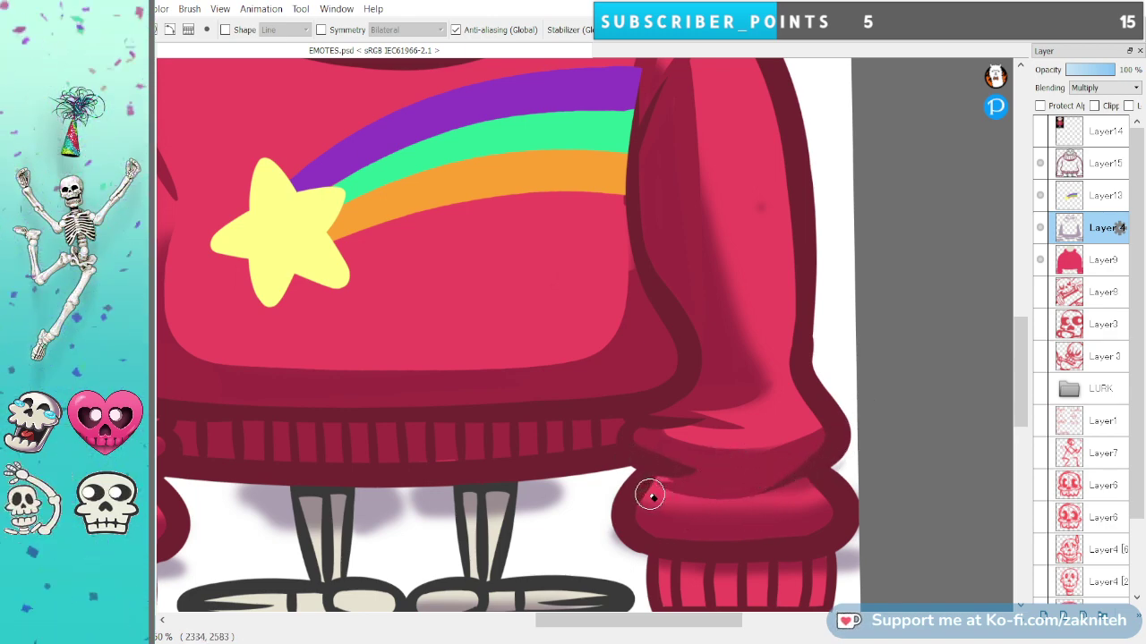
mouse_move(650, 495)
mouse_down()
mouse_move(728, 511)
mouse_move(812, 492)
mouse_move(847, 466)
mouse_move(811, 499)
mouse_move(828, 486)
mouse_move(697, 517)
mouse_move(640, 499)
mouse_move(878, 489)
mouse_move(862, 462)
mouse_move(788, 465)
mouse_move(749, 529)
mouse_move(803, 523)
mouse_move(654, 493)
mouse_move(692, 494)
mouse_move(696, 508)
mouse_move(665, 485)
mouse_up()
mouse_move(673, 546)
mouse_down()
mouse_move(731, 486)
mouse_move(762, 478)
mouse_move(690, 511)
mouse_move(813, 529)
mouse_move(690, 532)
mouse_move(683, 519)
mouse_move(653, 534)
mouse_move(746, 550)
mouse_move(734, 486)
mouse_move(680, 438)
mouse_up()
Shade the ribs of the right cuff, leaving tapered highlights between the rib lines.
key(space)
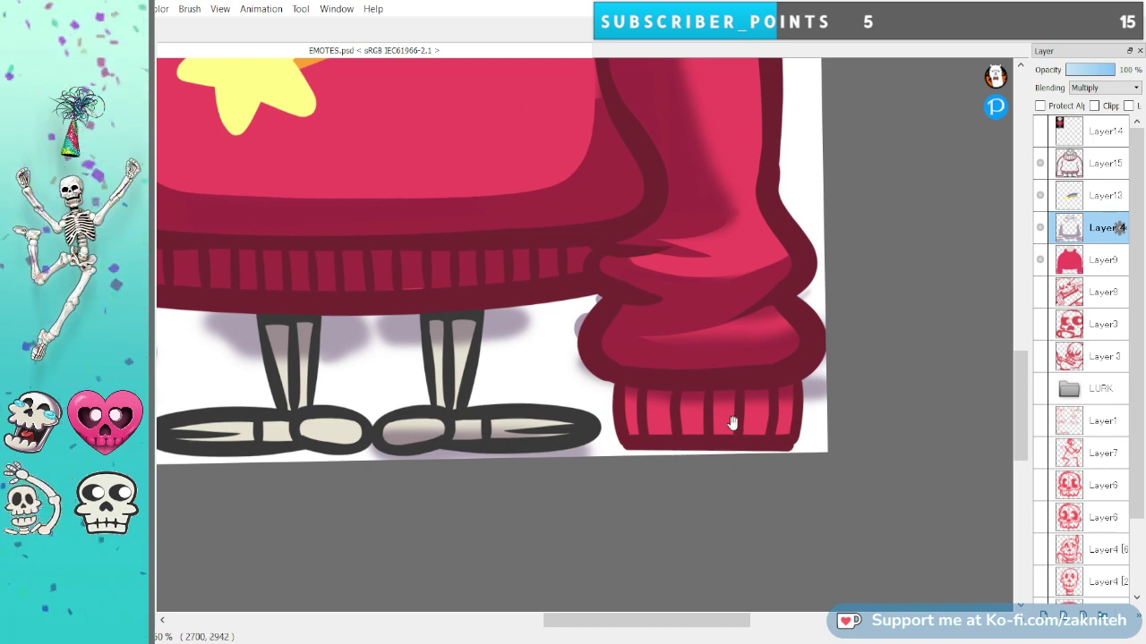
drag(733, 422, 708, 391)
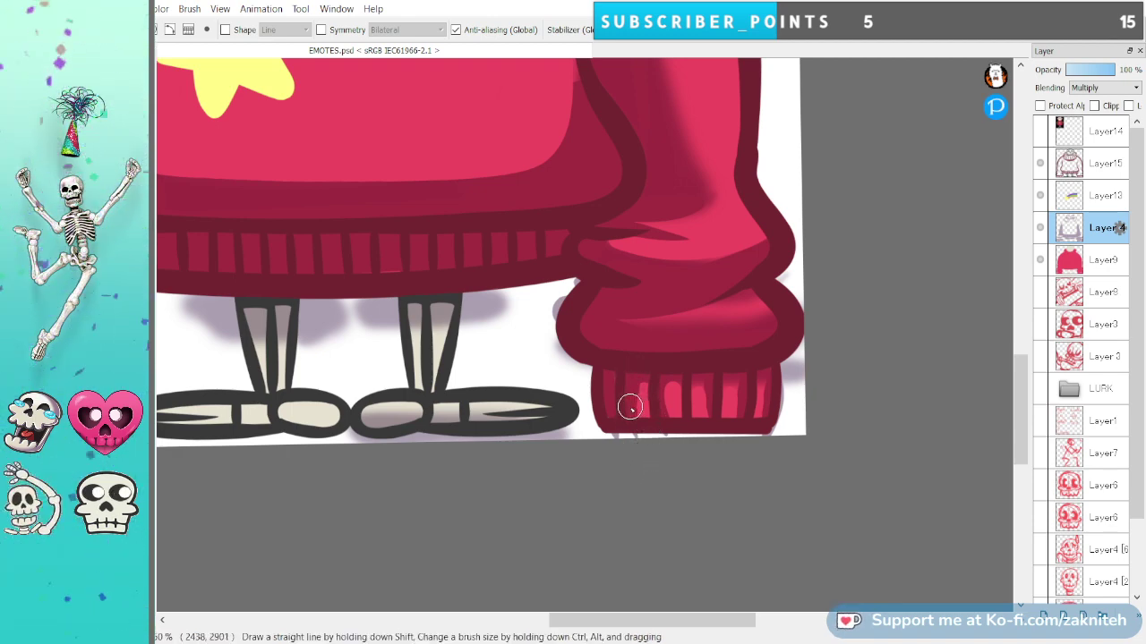
drag(630, 408, 641, 388)
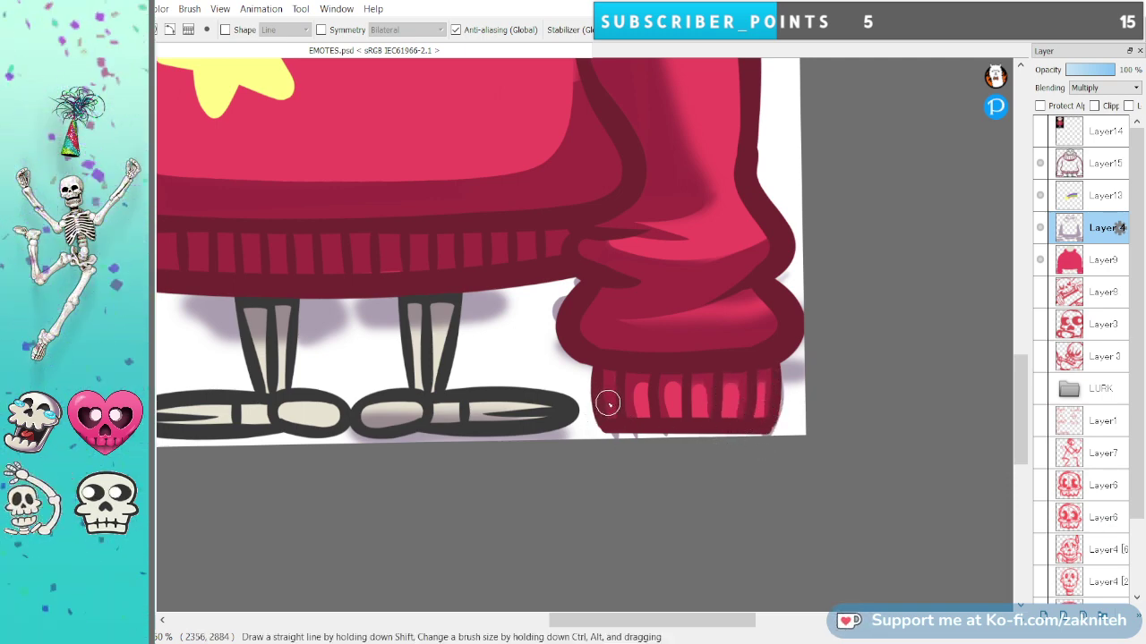
drag(608, 403, 601, 405)
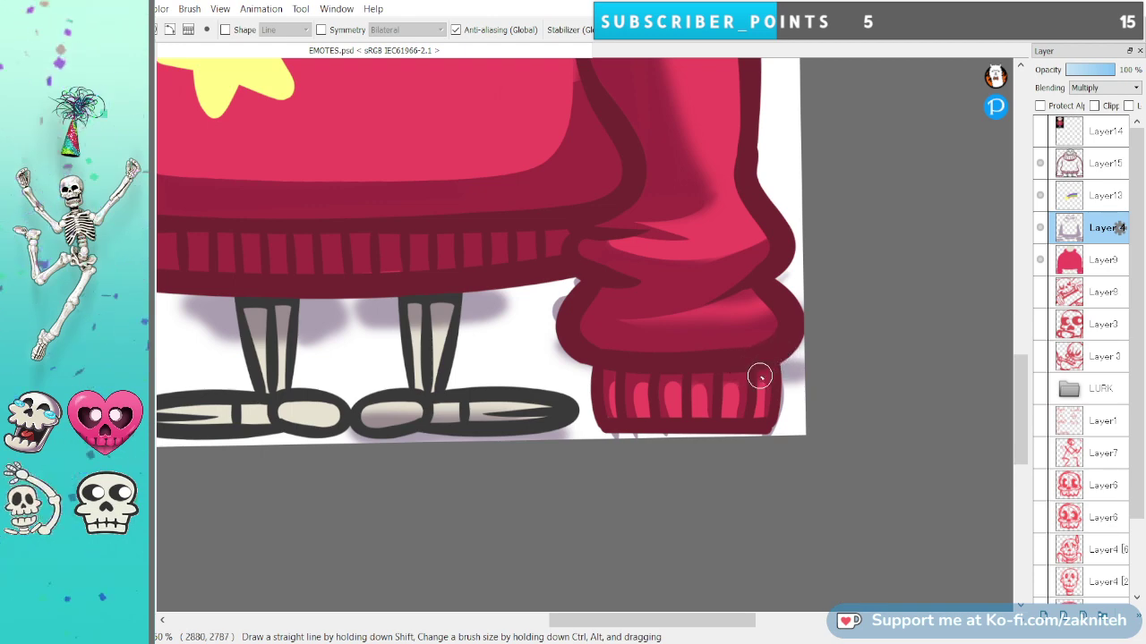
Paint a crisp curved upper edge on the shadow of the bulge above the left cuff.
key(space)
drag(654, 281, 700, 427)
drag(581, 412, 637, 409)
drag(407, 408, 761, 384)
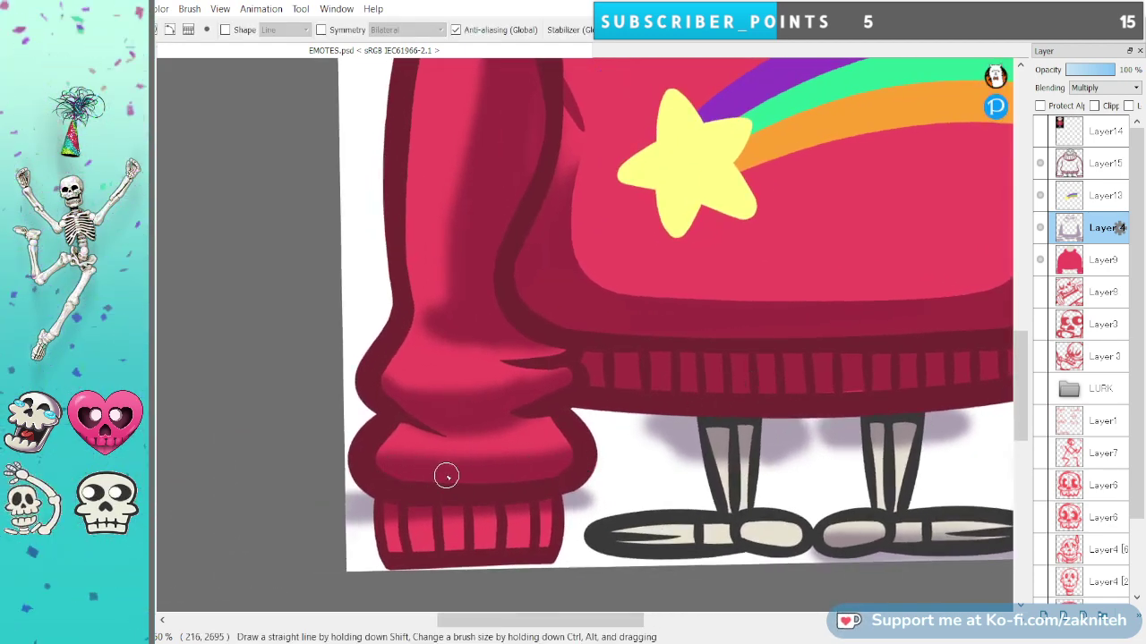
mouse_move(383, 473)
mouse_down()
mouse_move(537, 463)
mouse_move(577, 440)
mouse_up()
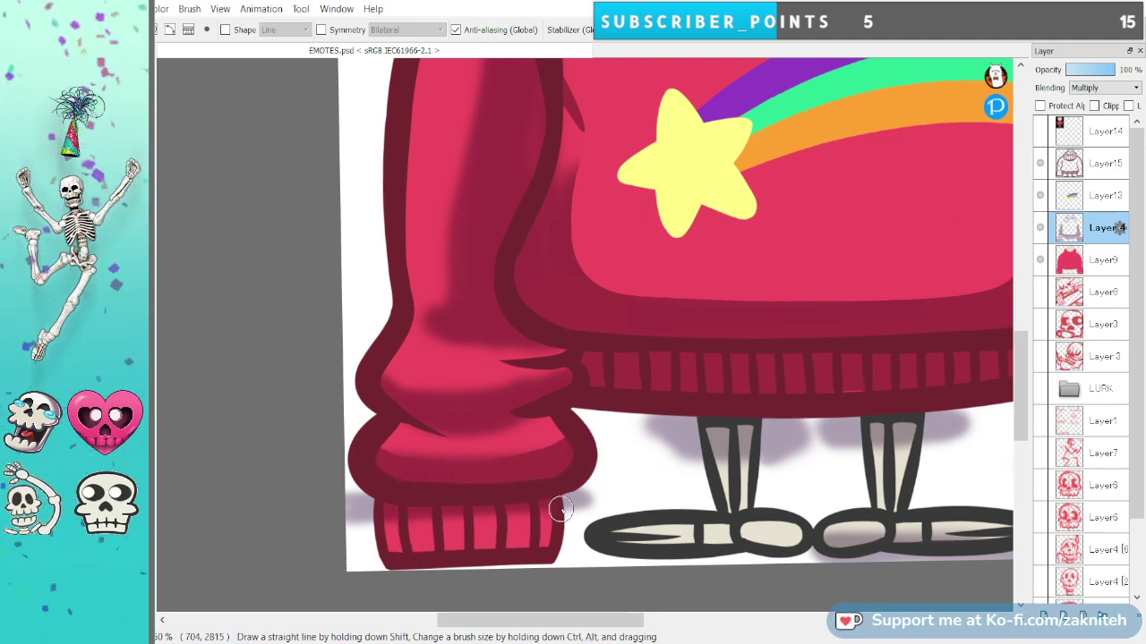
Shade the sides and individual ribs of the left cuff, leaving a narrow tapered highlight on each rib.
drag(559, 510, 552, 560)
drag(377, 520, 417, 562)
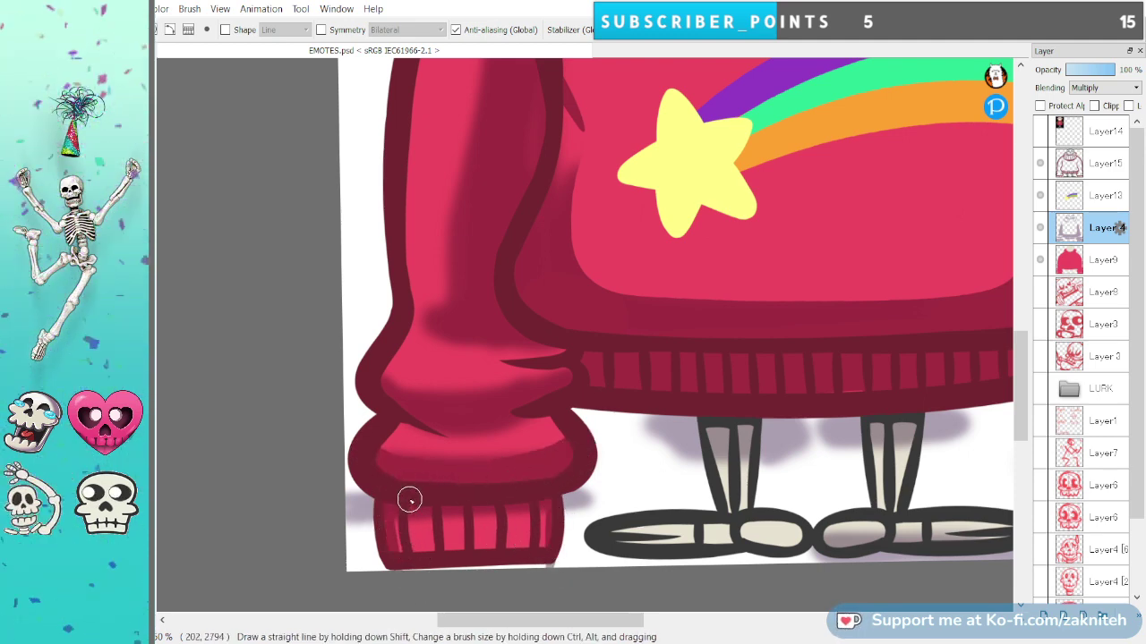
drag(410, 499, 429, 546)
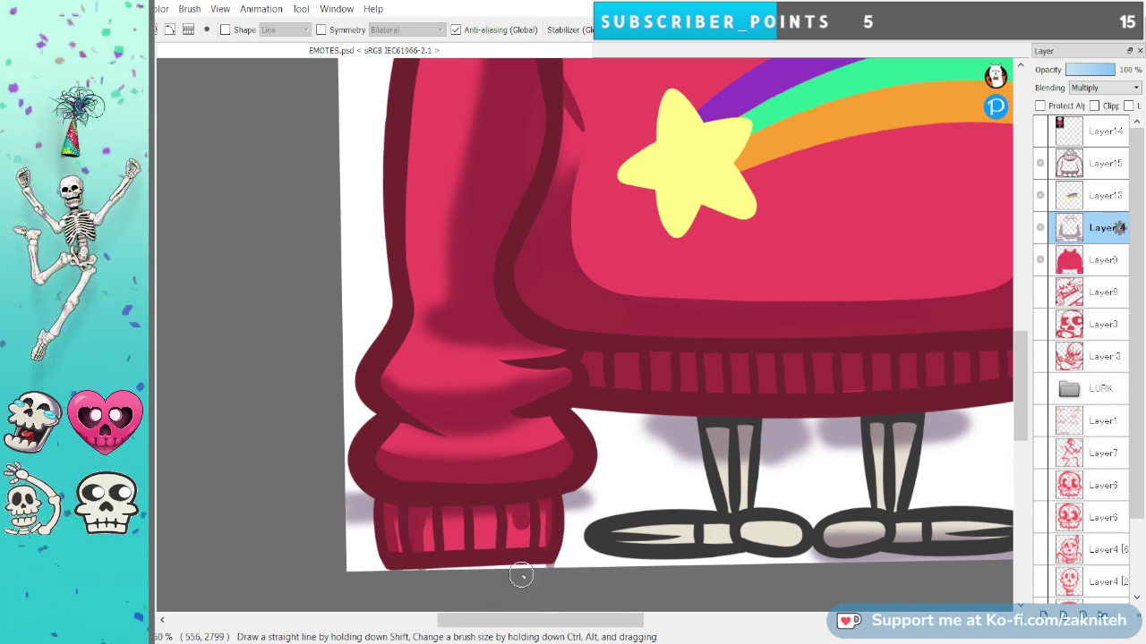
drag(453, 503, 465, 566)
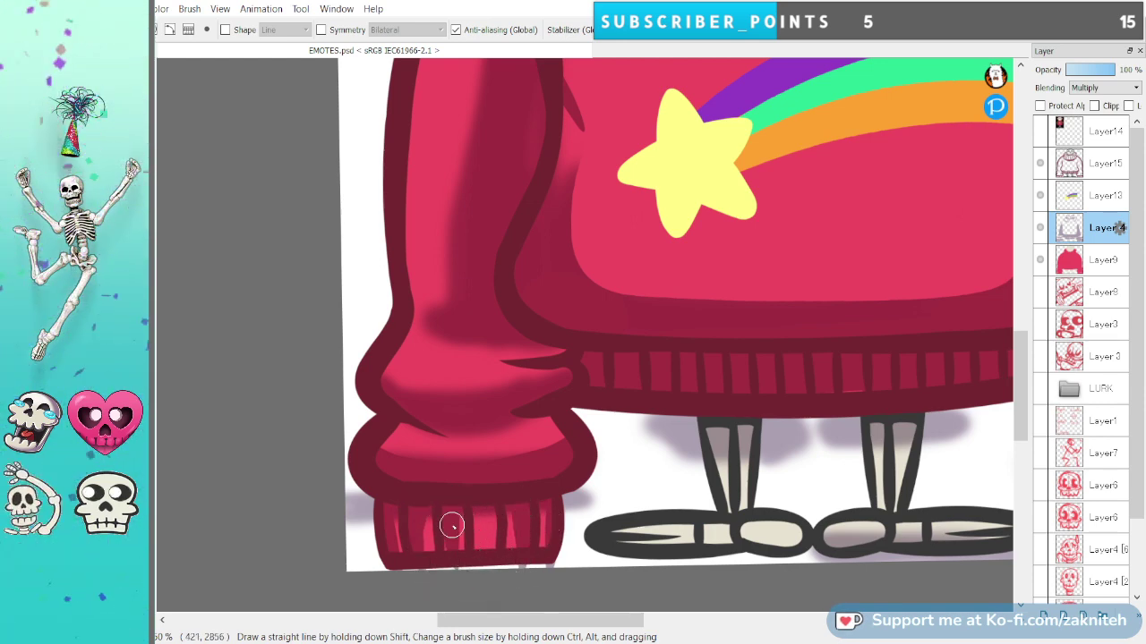
key(ctrl+z)
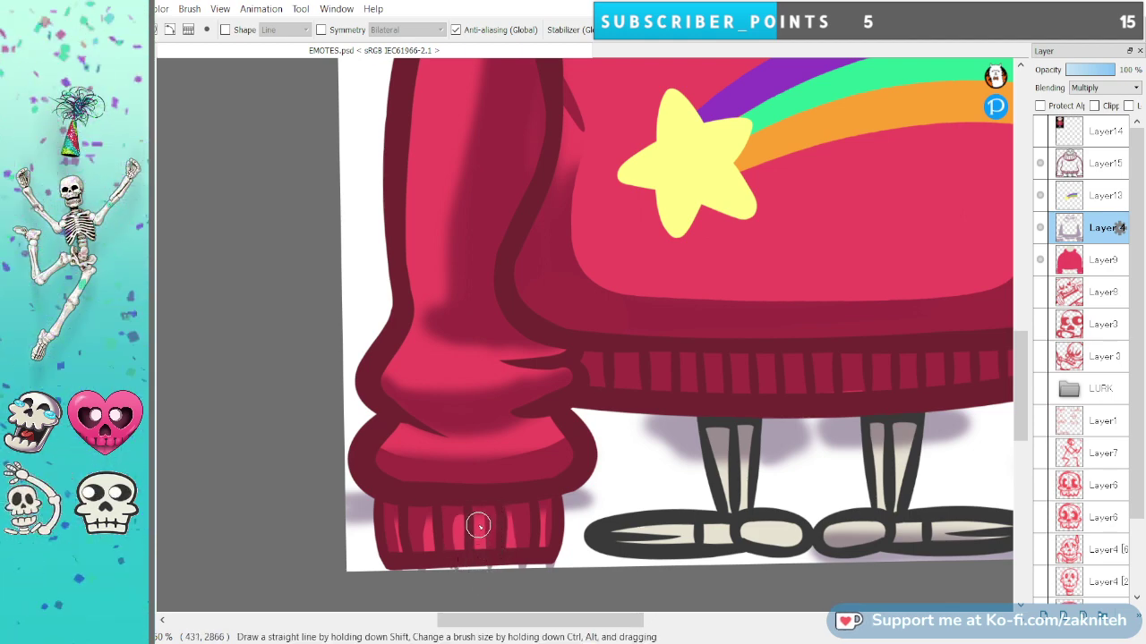
mouse_move(479, 522)
mouse_down()
mouse_move(477, 575)
mouse_move(488, 591)
mouse_move(482, 526)
mouse_move(479, 581)
mouse_move(501, 543)
mouse_move(507, 563)
mouse_move(494, 537)
mouse_move(512, 523)
mouse_move(500, 605)
mouse_up()
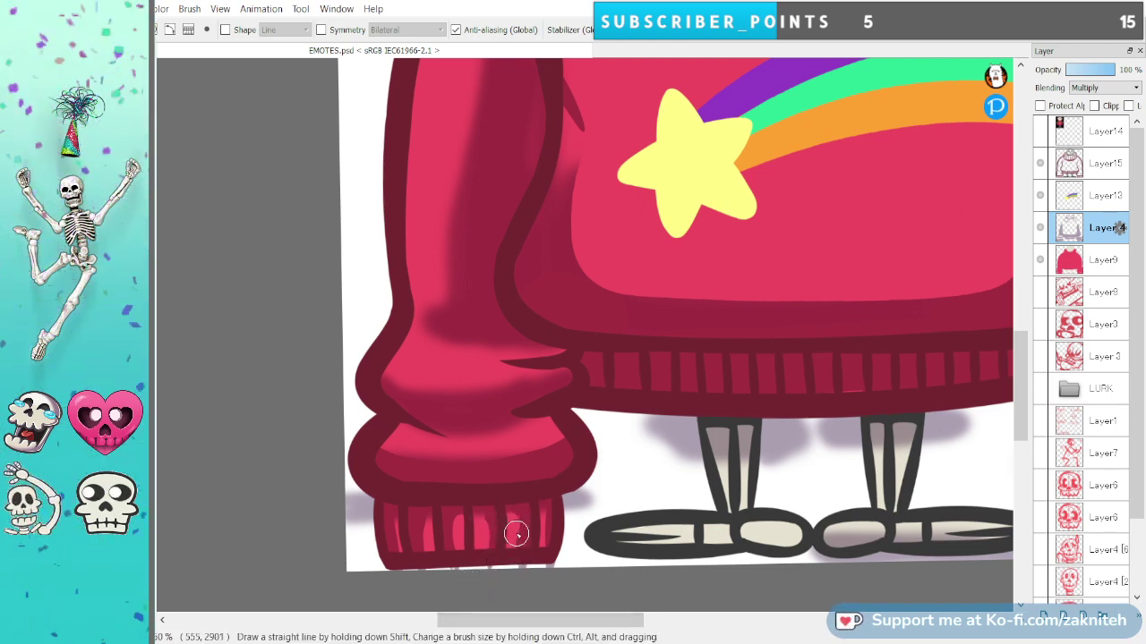
mouse_move(523, 528)
mouse_down()
mouse_move(504, 581)
mouse_move(478, 512)
mouse_up()
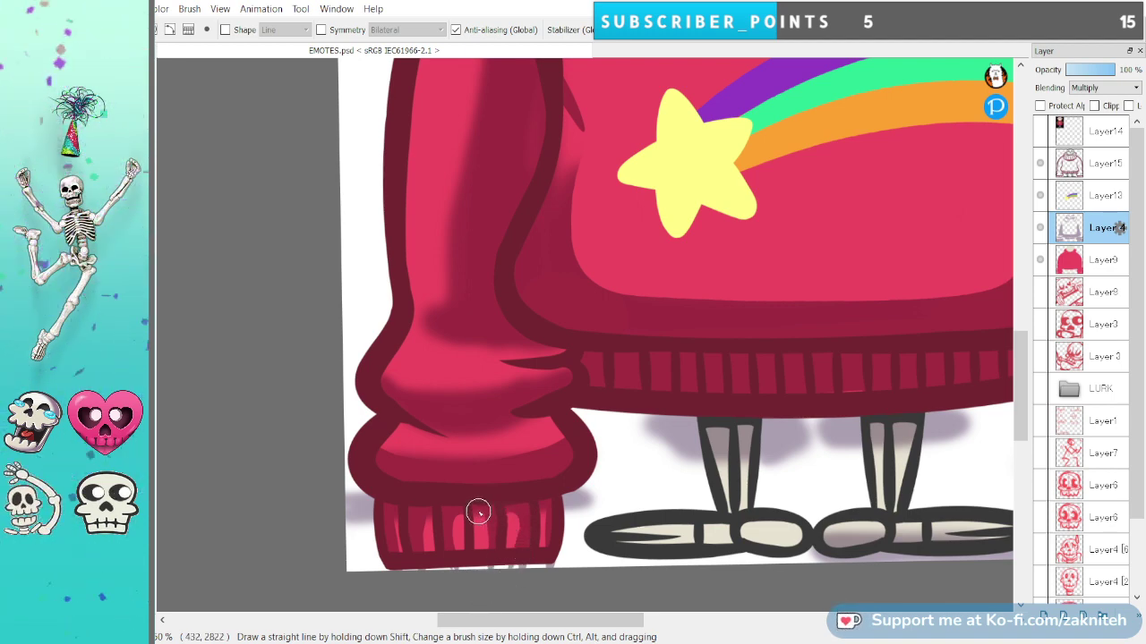
mouse_move(432, 547)
mouse_down()
mouse_move(427, 522)
mouse_move(445, 609)
mouse_move(398, 524)
mouse_move(417, 597)
mouse_up()
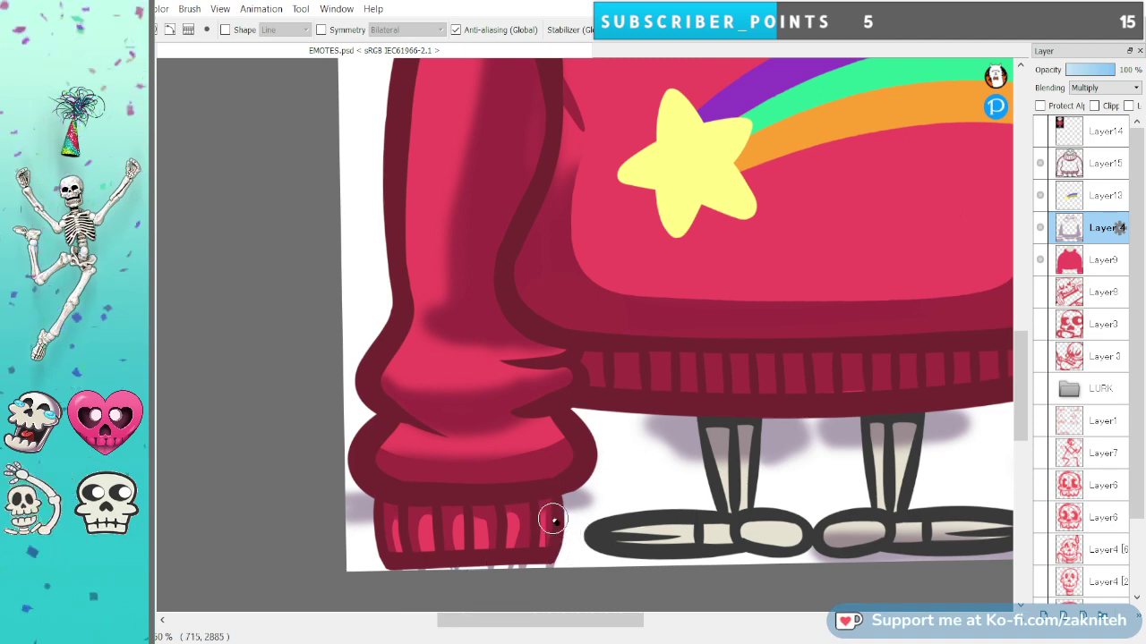
drag(547, 522, 532, 583)
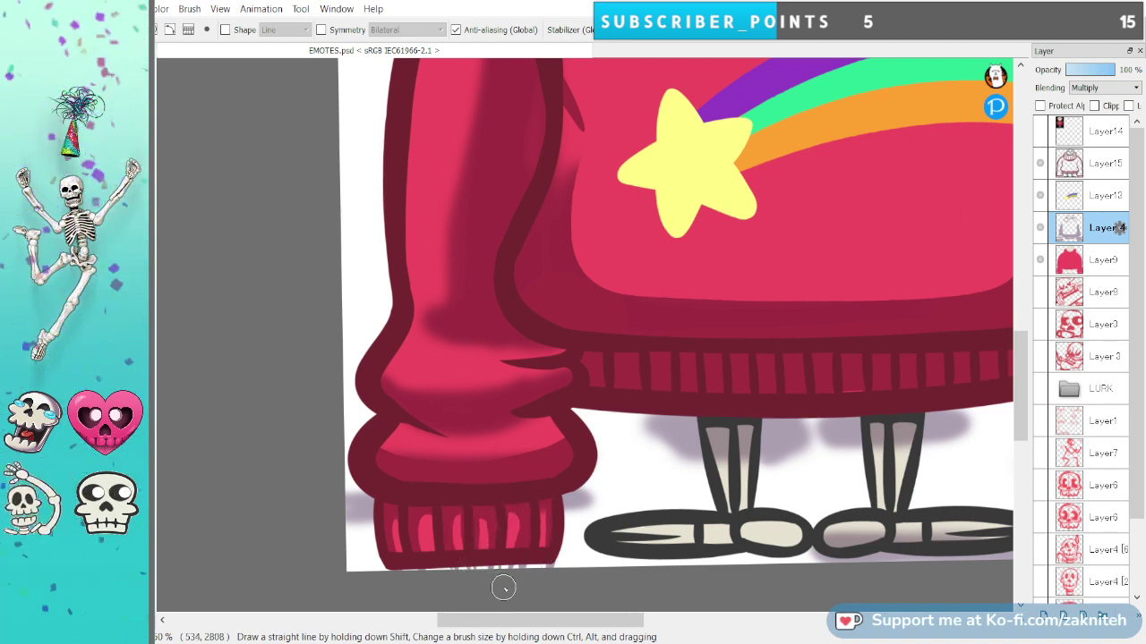
Sharpen the shadow on the bulge above the left cuff and shade the lower folds of the left sleeve.
key(space)
mouse_move(594, 446)
mouse_down()
mouse_move(618, 488)
mouse_move(626, 468)
mouse_up()
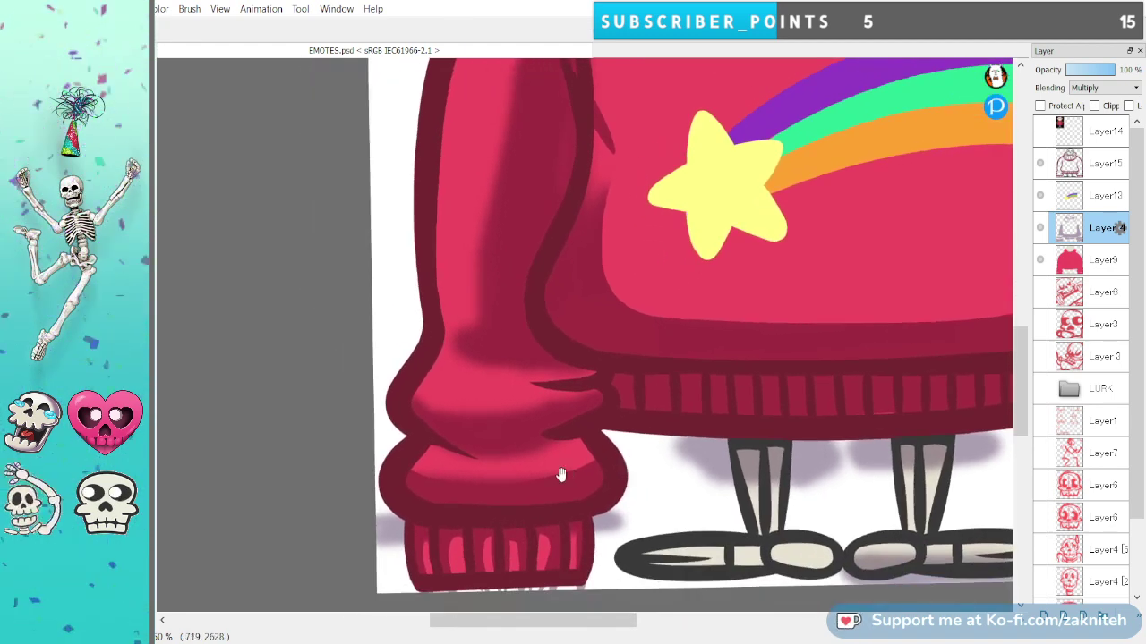
mouse_move(408, 483)
mouse_down()
mouse_move(484, 492)
mouse_move(631, 444)
mouse_up()
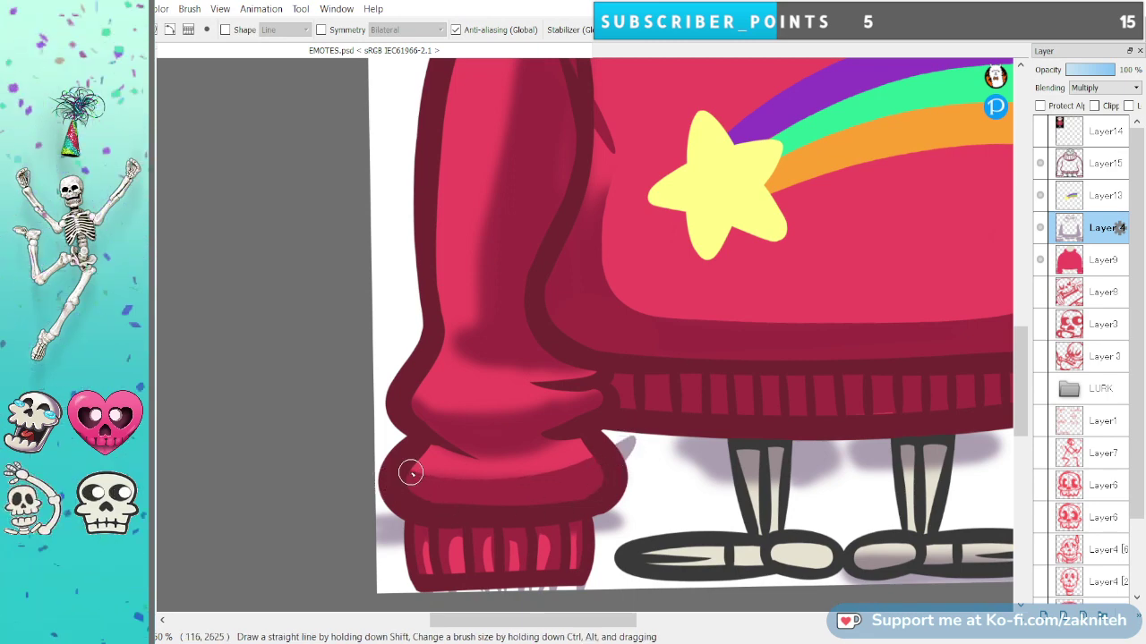
drag(454, 443, 573, 444)
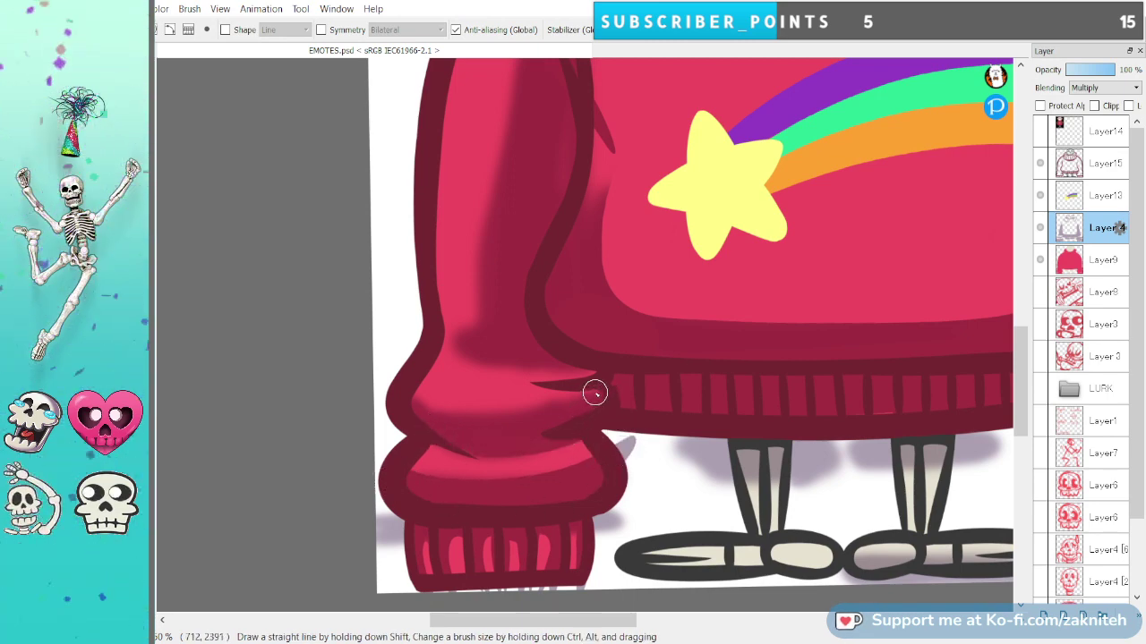
mouse_move(595, 392)
mouse_down()
mouse_move(463, 425)
mouse_move(432, 389)
mouse_up()
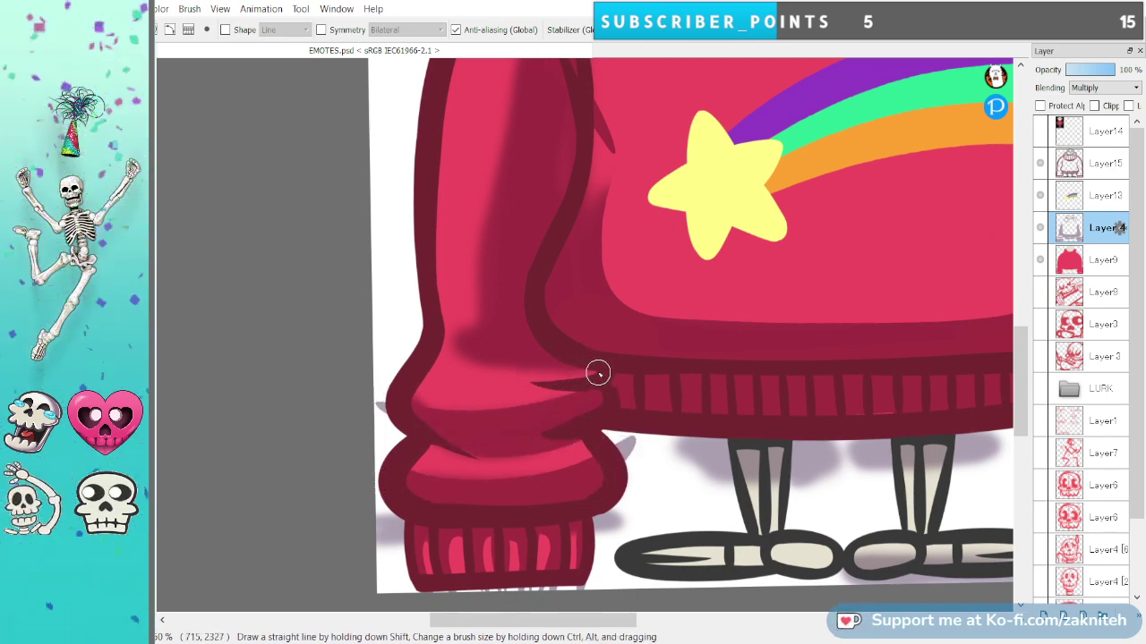
drag(597, 374, 457, 351)
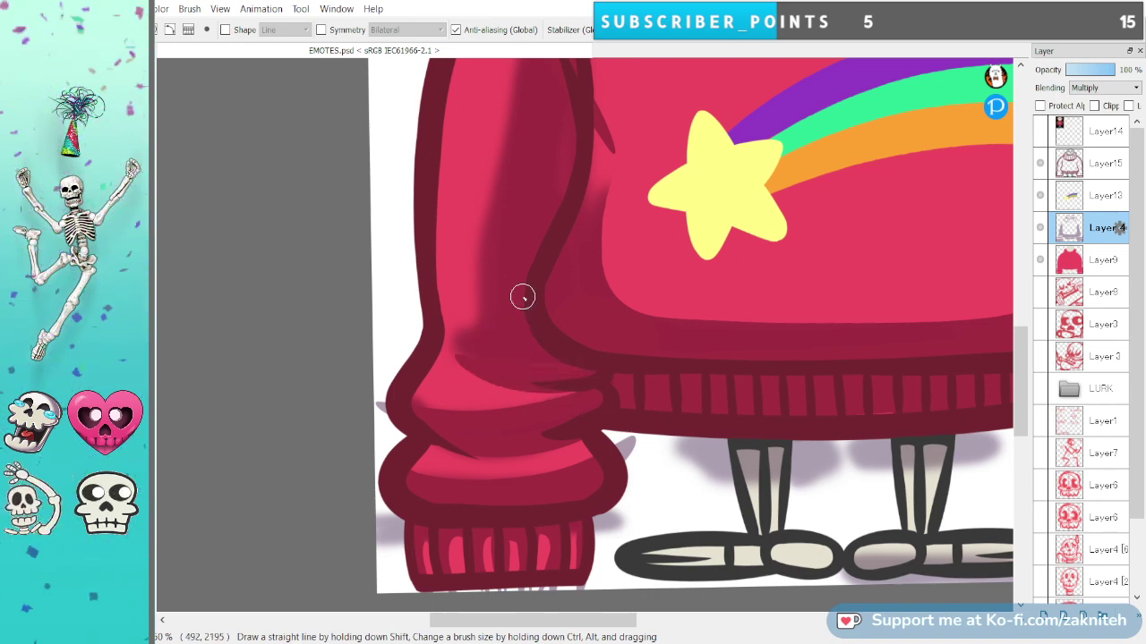
Trim the left sleeve's shadow to a crisp edge and reshape the torso shadow into a smooth curve at its lower-left corner.
scroll(582, 363, up, 3)
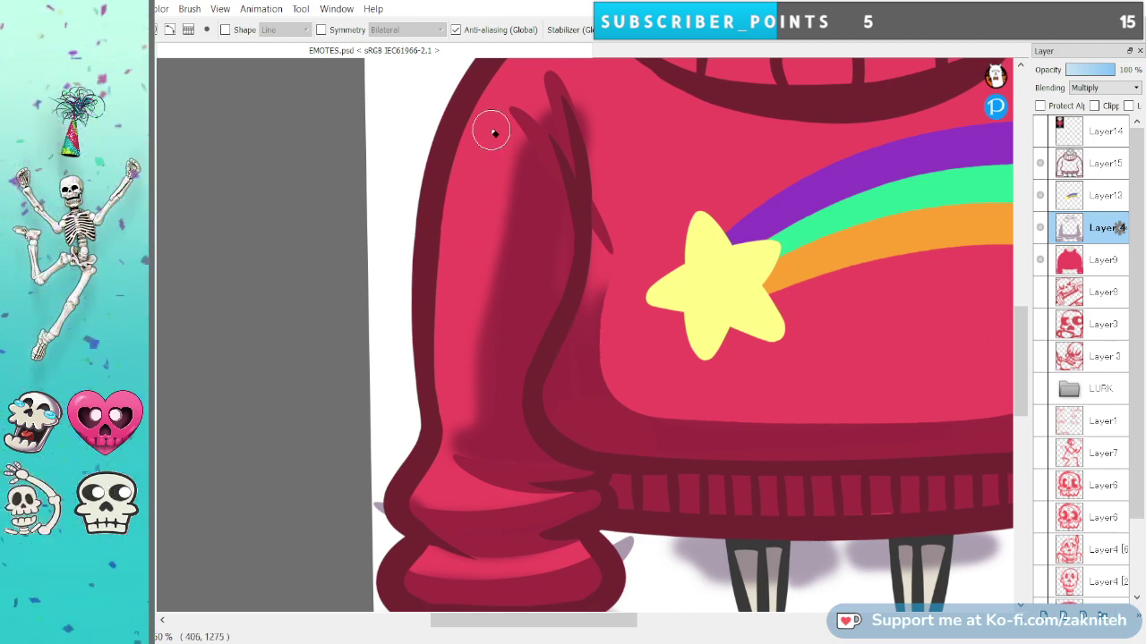
drag(506, 149, 471, 450)
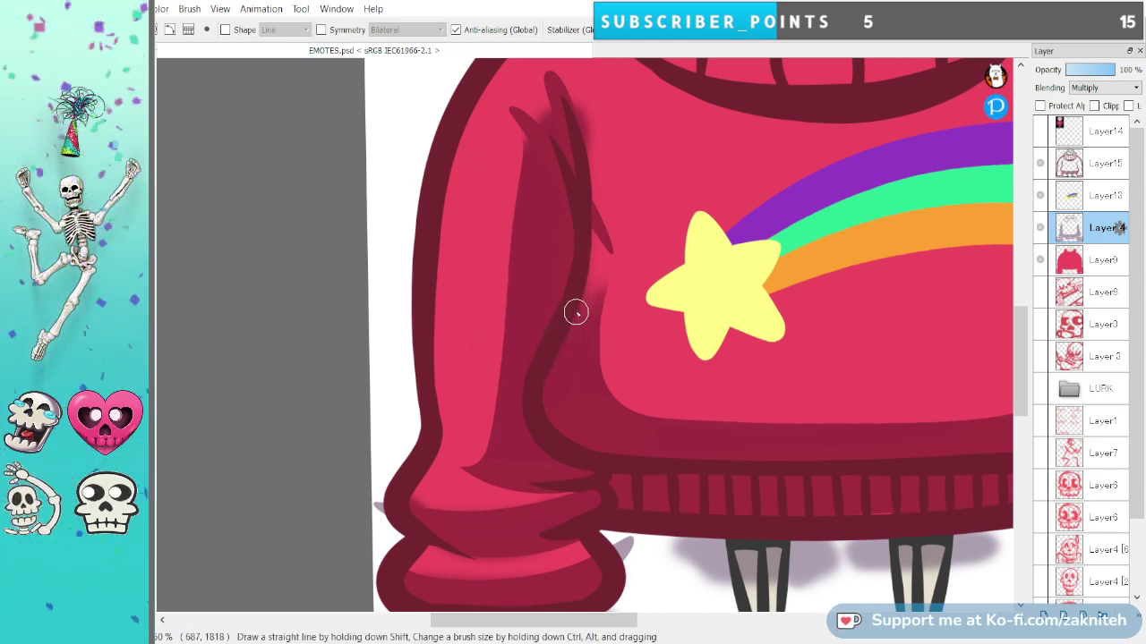
mouse_move(596, 301)
mouse_down()
mouse_move(590, 362)
mouse_move(699, 425)
mouse_up()
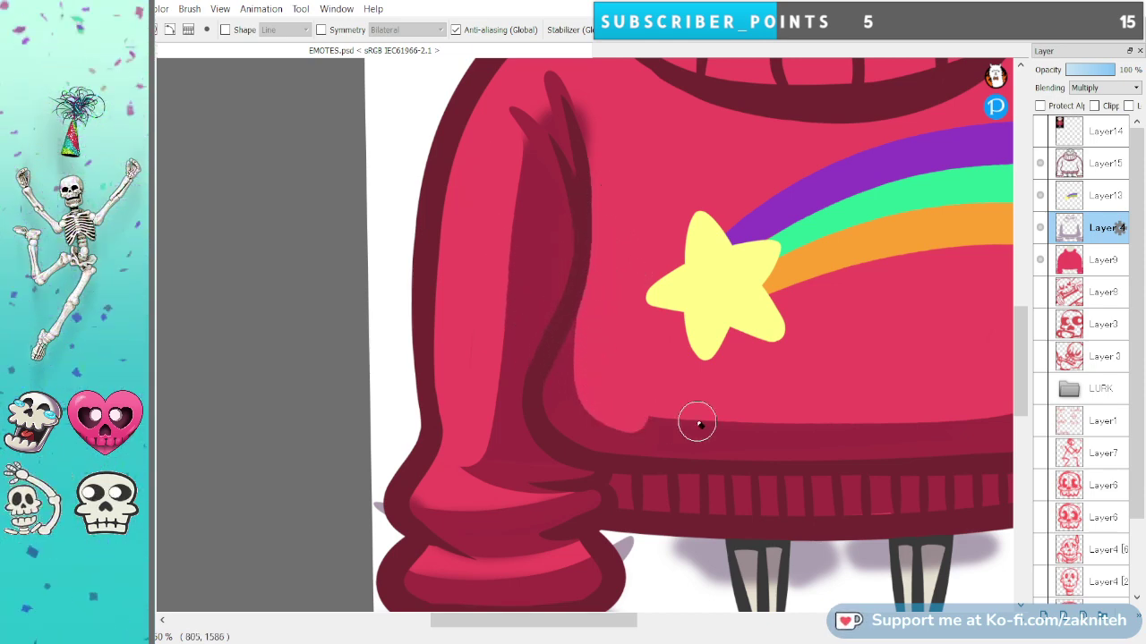
mouse_move(719, 480)
mouse_down()
mouse_move(533, 468)
mouse_move(547, 480)
mouse_up()
key(space)
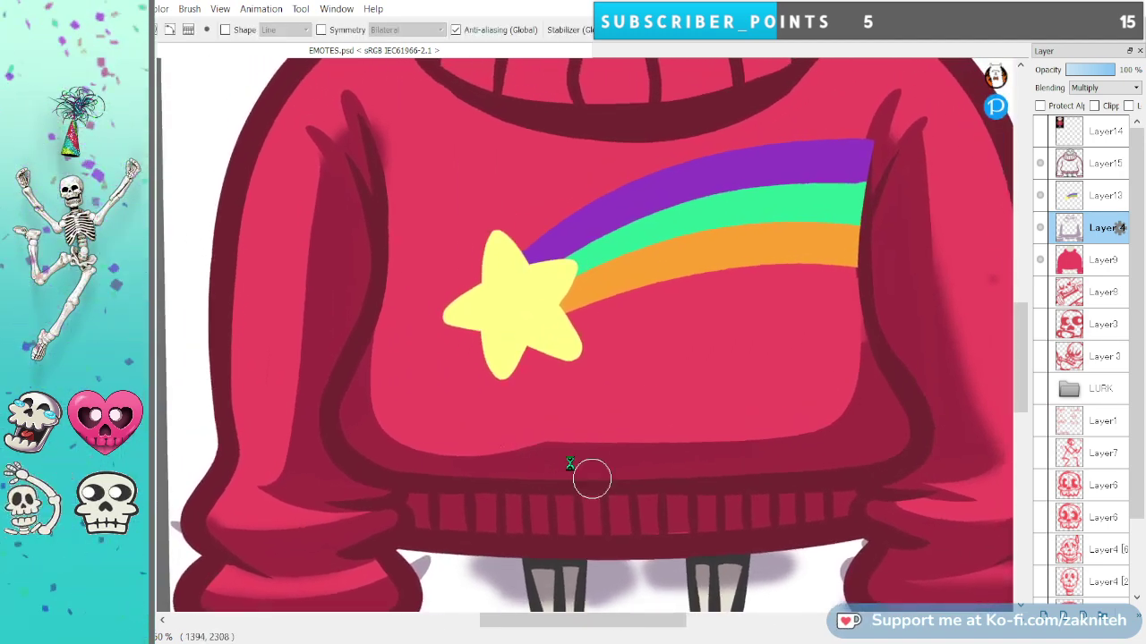
mouse_move(381, 210)
mouse_down()
mouse_move(419, 450)
mouse_move(536, 443)
mouse_up()
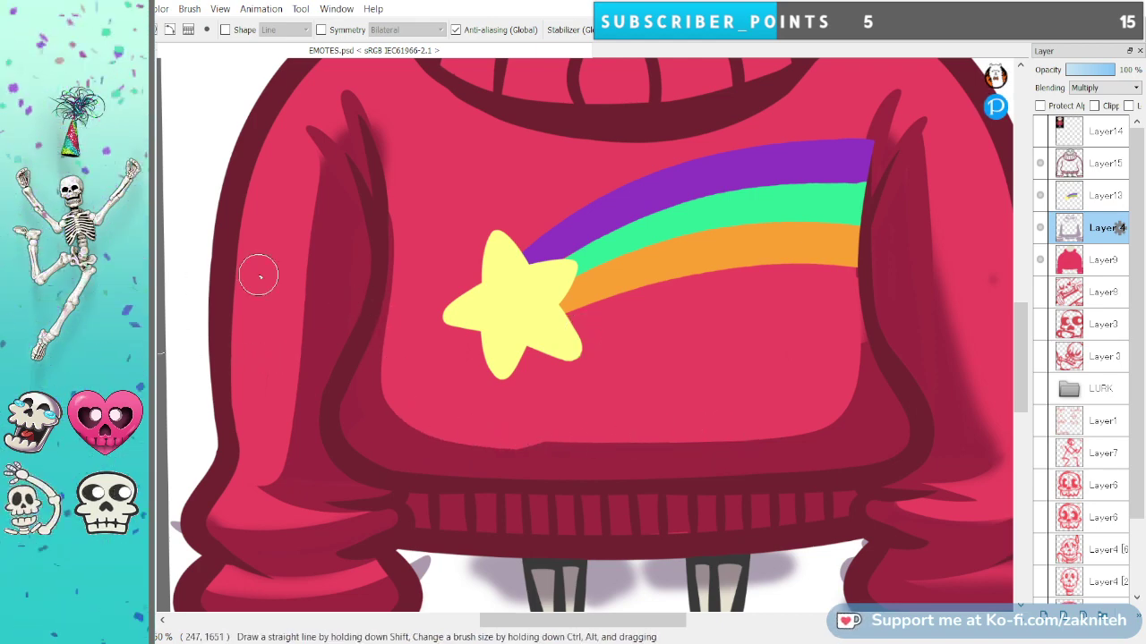
Reshape the torso shadow's inner edge into one smooth curve running down the left side and across above the hem.
drag(370, 187, 384, 342)
mouse_move(381, 385)
mouse_down()
mouse_move(649, 450)
mouse_move(821, 382)
mouse_up()
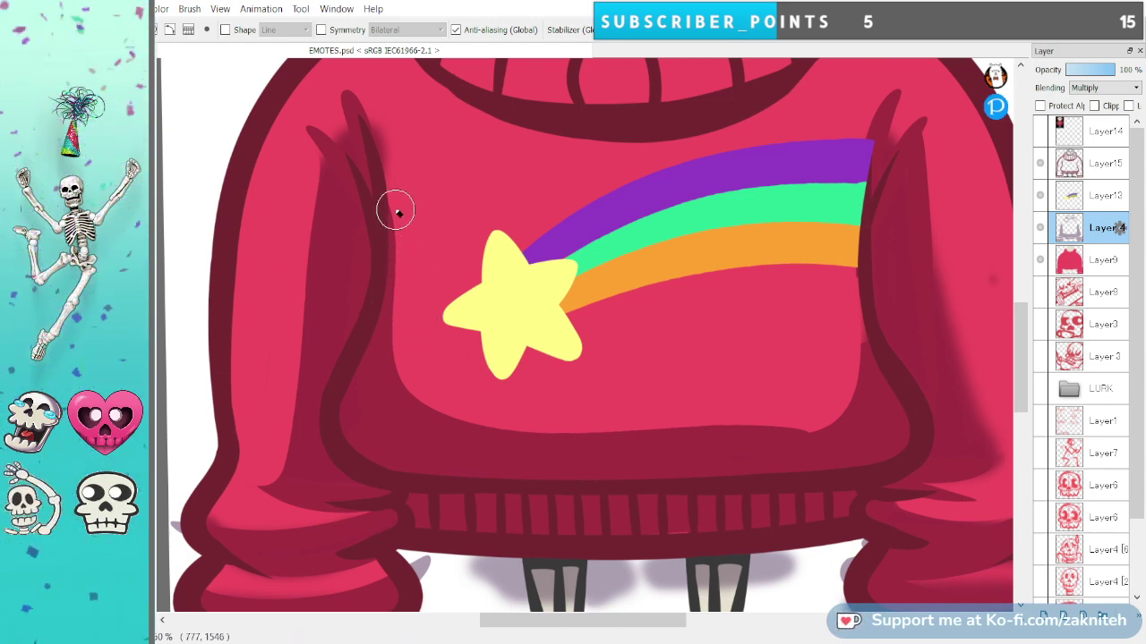
mouse_move(394, 238)
mouse_down()
mouse_move(411, 405)
mouse_move(618, 436)
mouse_move(854, 411)
mouse_move(864, 328)
mouse_up()
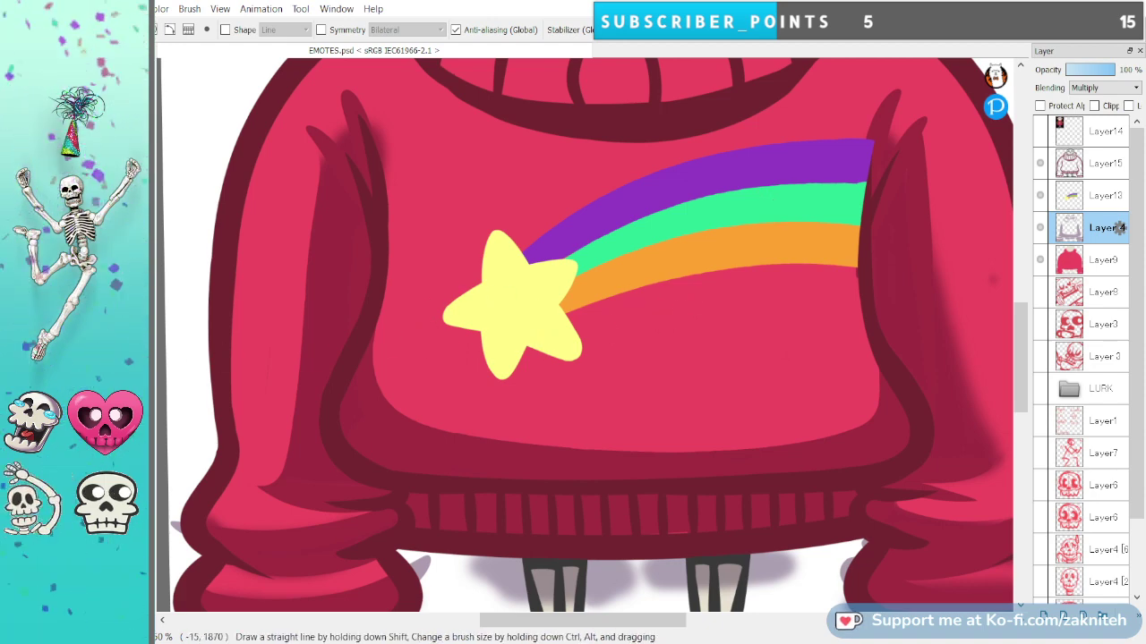
mouse_move(380, 220)
mouse_down()
mouse_move(481, 307)
mouse_move(745, 333)
mouse_up()
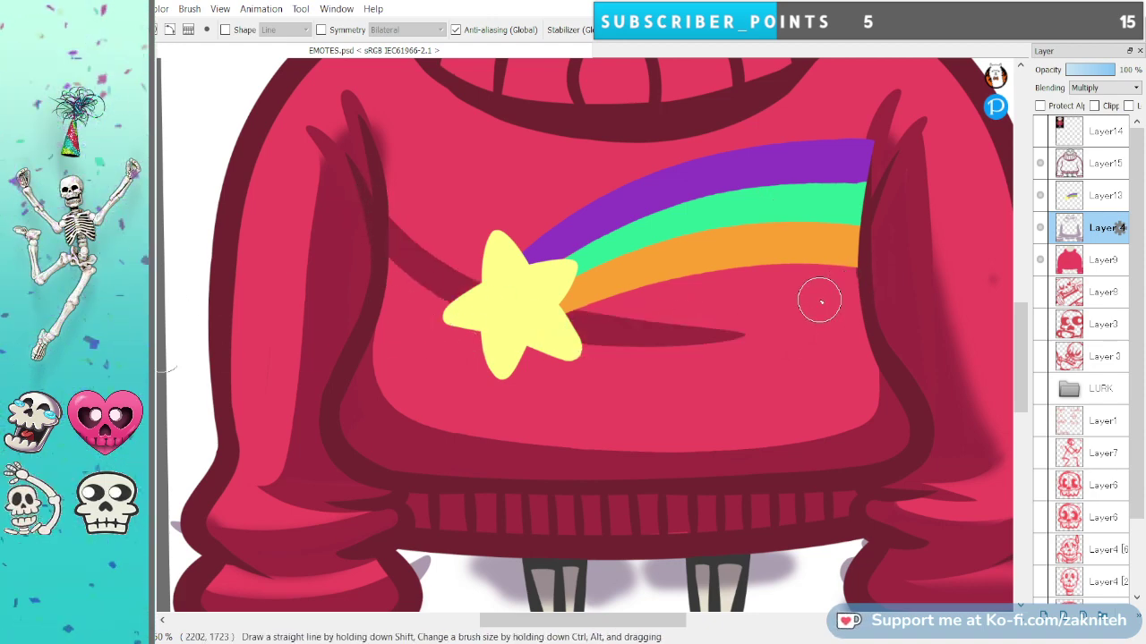
drag(392, 241, 760, 326)
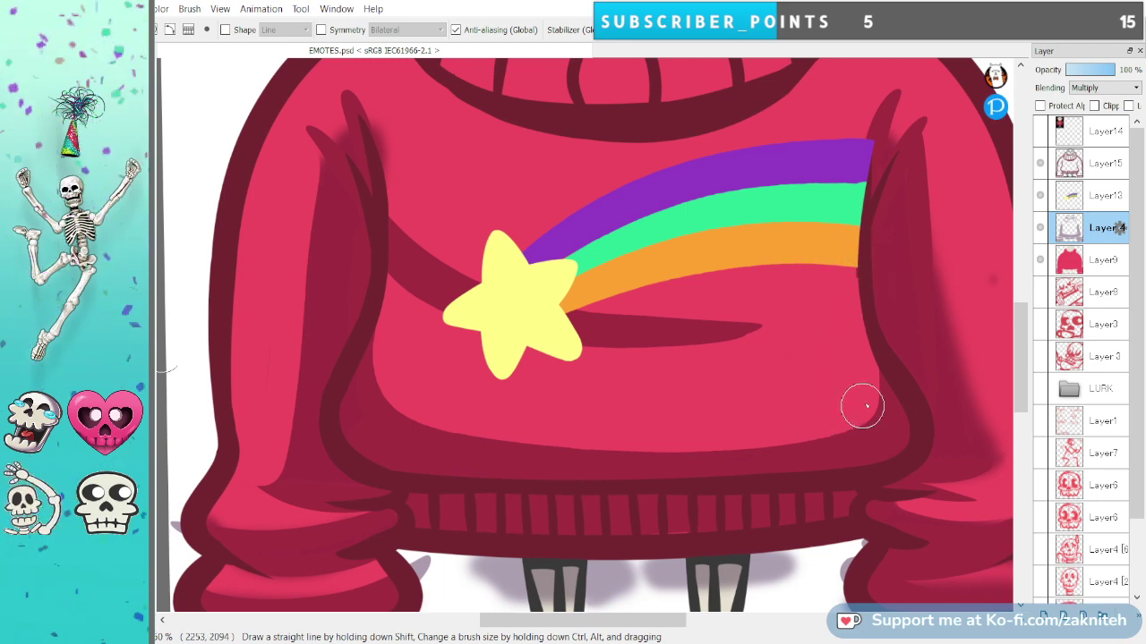
key(ctrl+z)
key(ctrl+z)
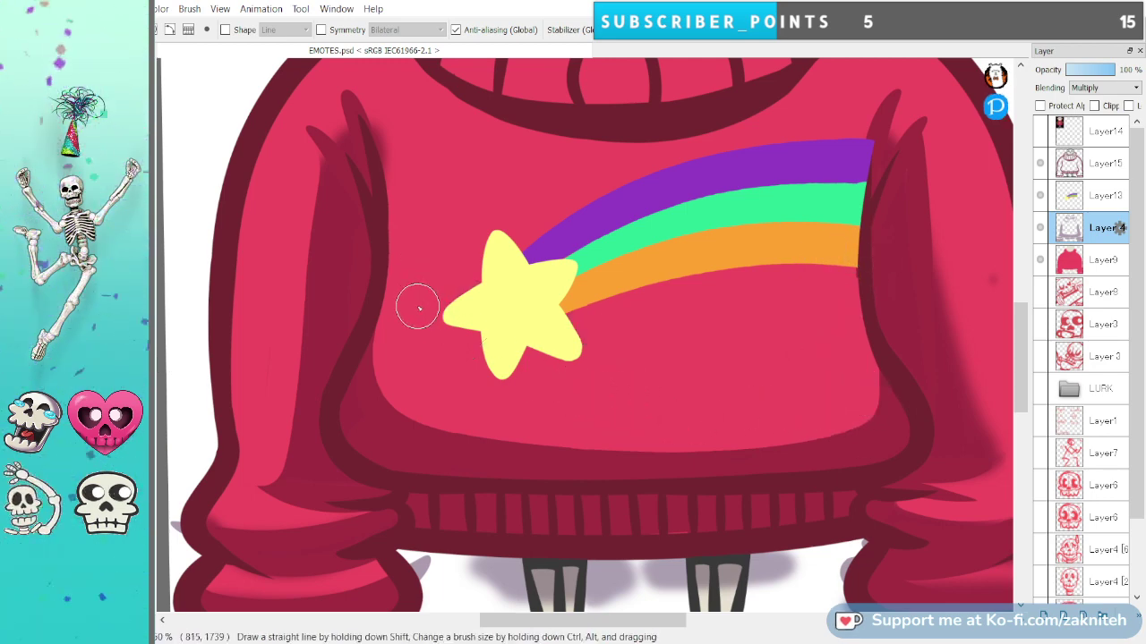
mouse_move(417, 304)
mouse_down()
mouse_move(719, 348)
mouse_move(832, 313)
mouse_up()
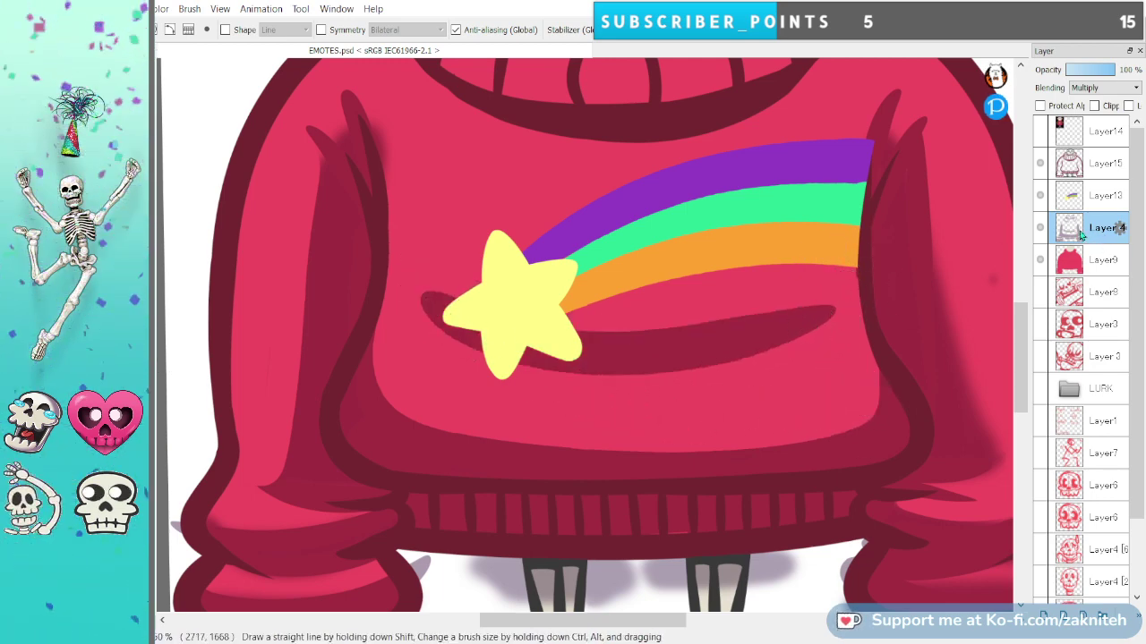
drag(1085, 218, 1085, 184)
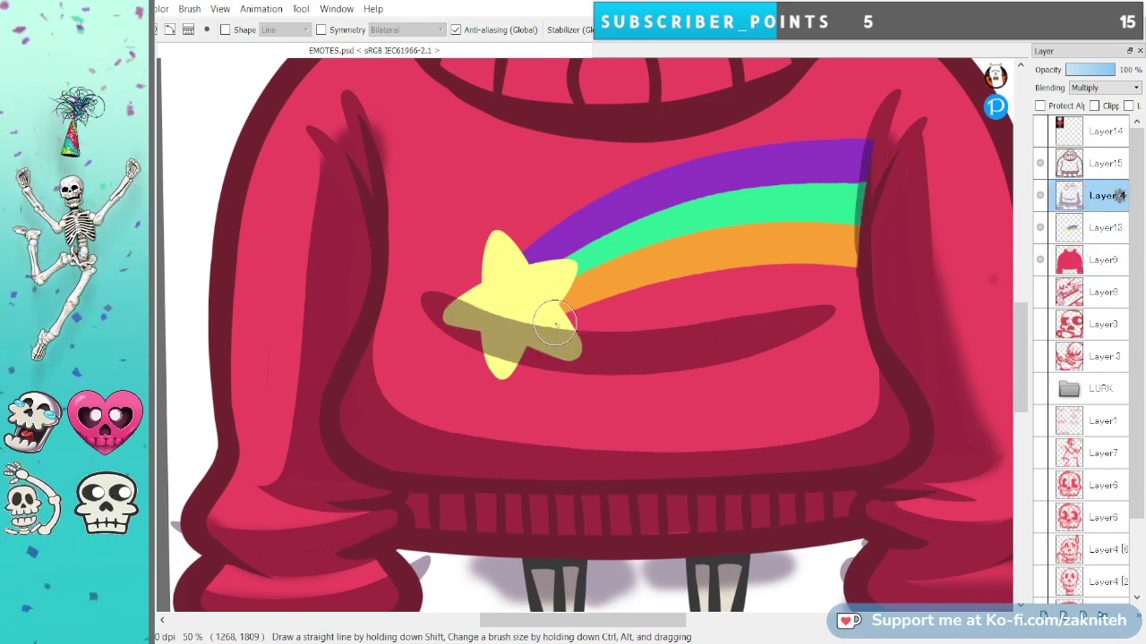
key(ctrl+z)
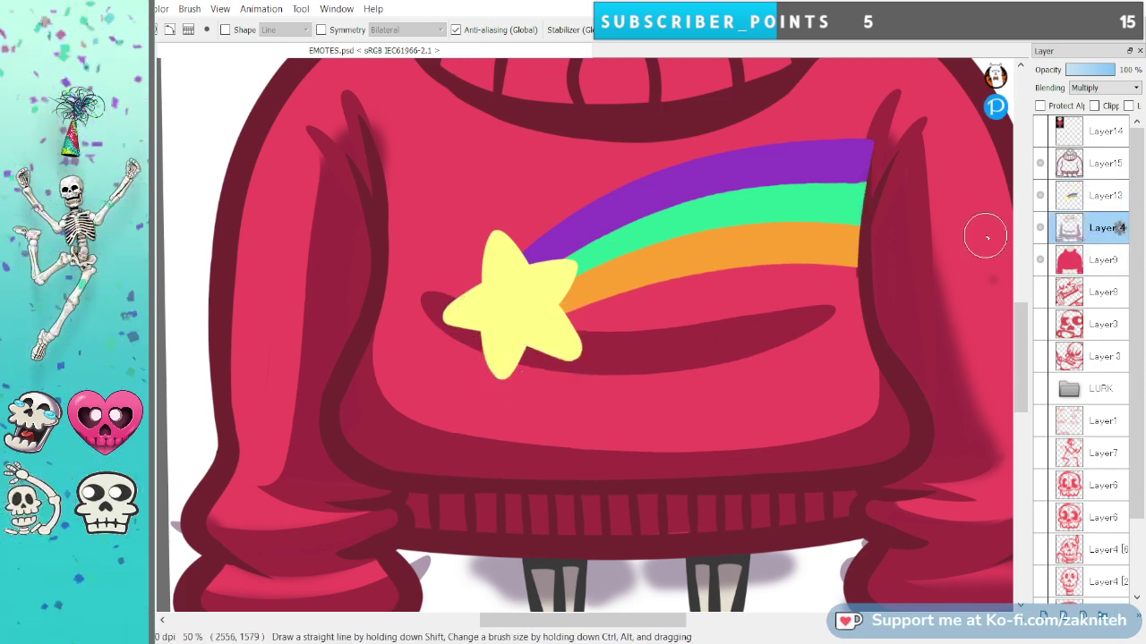
key(ctrl+z)
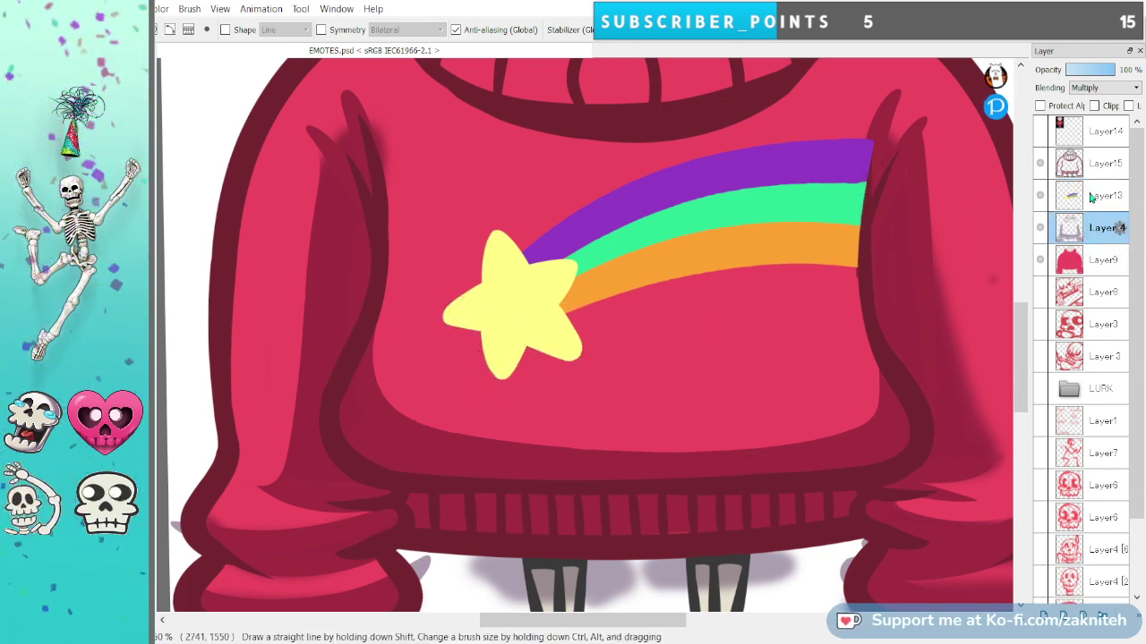
Move the shading layer above Layer13 and paint a long tapered fold shadow across the star and lower chest.
drag(1091, 197, 1088, 208)
drag(442, 277, 810, 347)
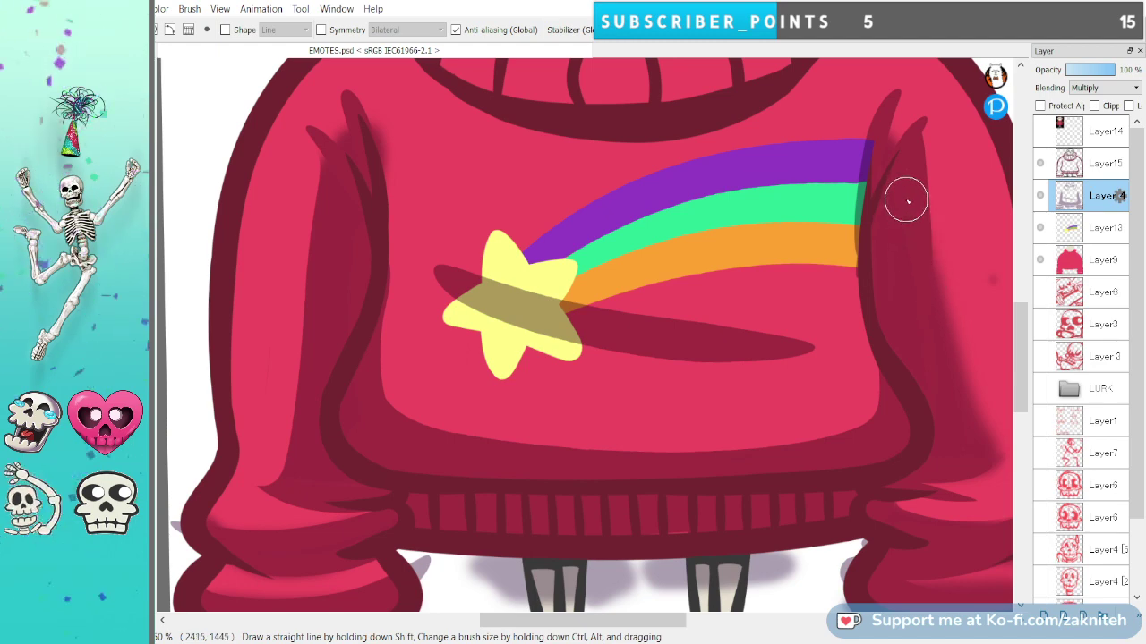
Clear the soft shading around the left armpit and repaint it as crisp pointed shadows along both crease lines.
key(space)
mouse_move(699, 349)
mouse_down()
mouse_move(678, 422)
mouse_move(660, 353)
mouse_move(728, 346)
mouse_move(739, 302)
mouse_up()
drag(292, 226, 279, 335)
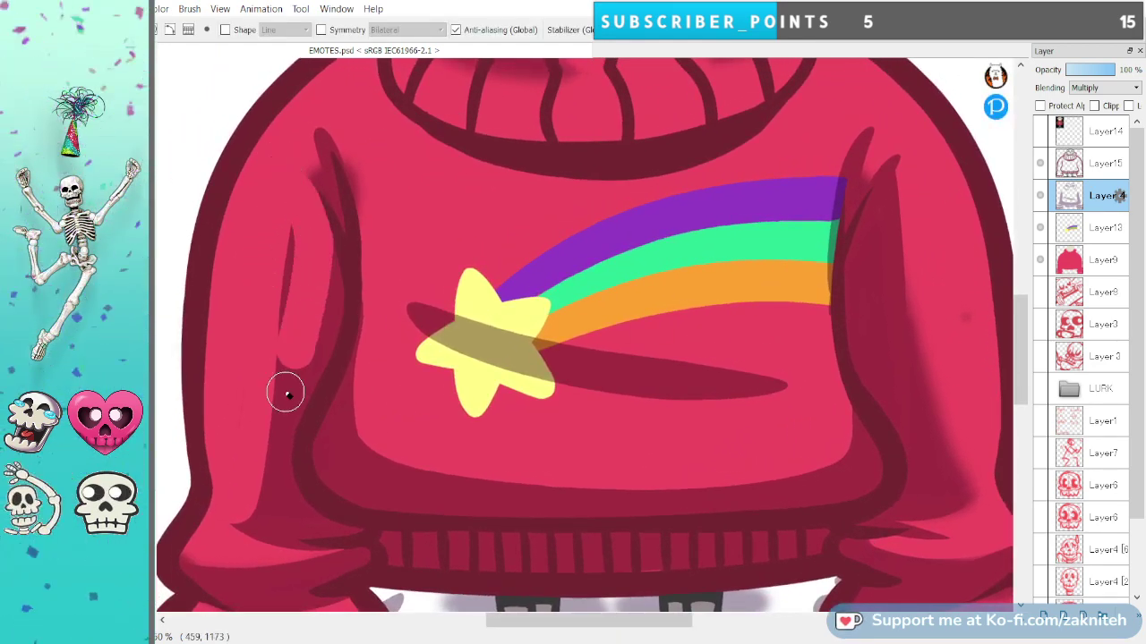
key(ctrl+z)
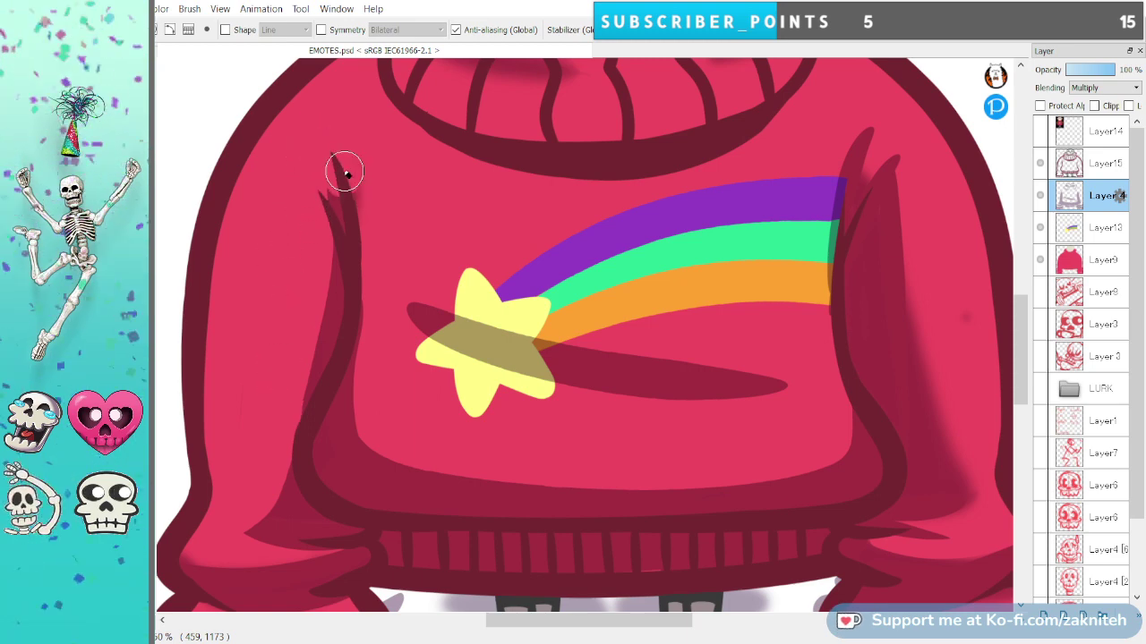
drag(336, 203, 332, 376)
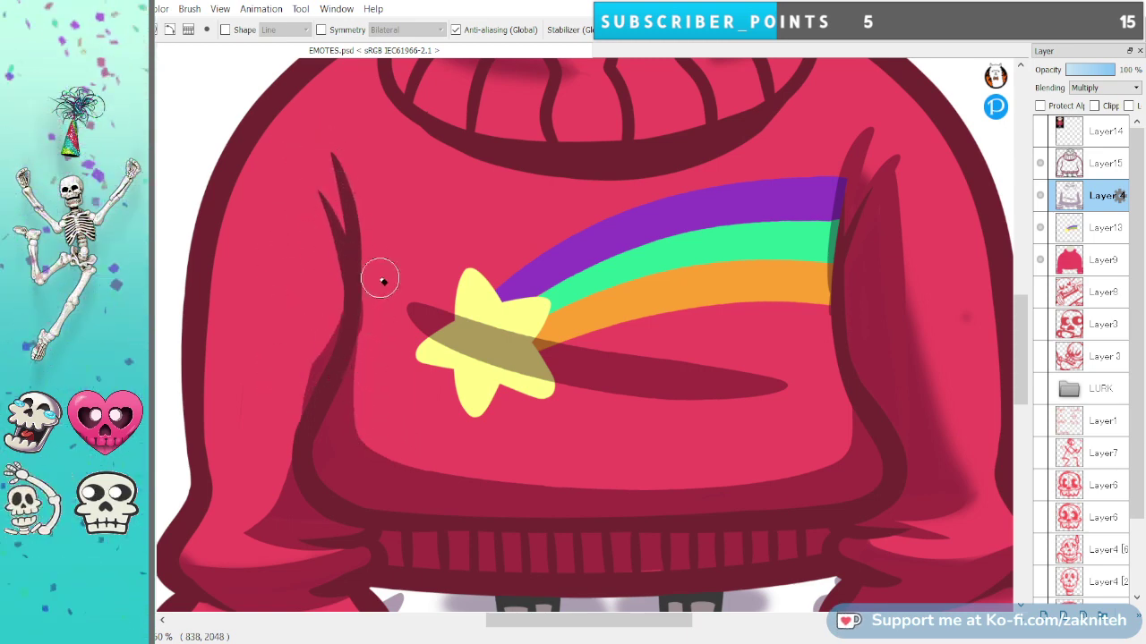
mouse_move(342, 197)
mouse_down()
mouse_move(352, 237)
mouse_move(351, 424)
mouse_up()
key(ctrl+z)
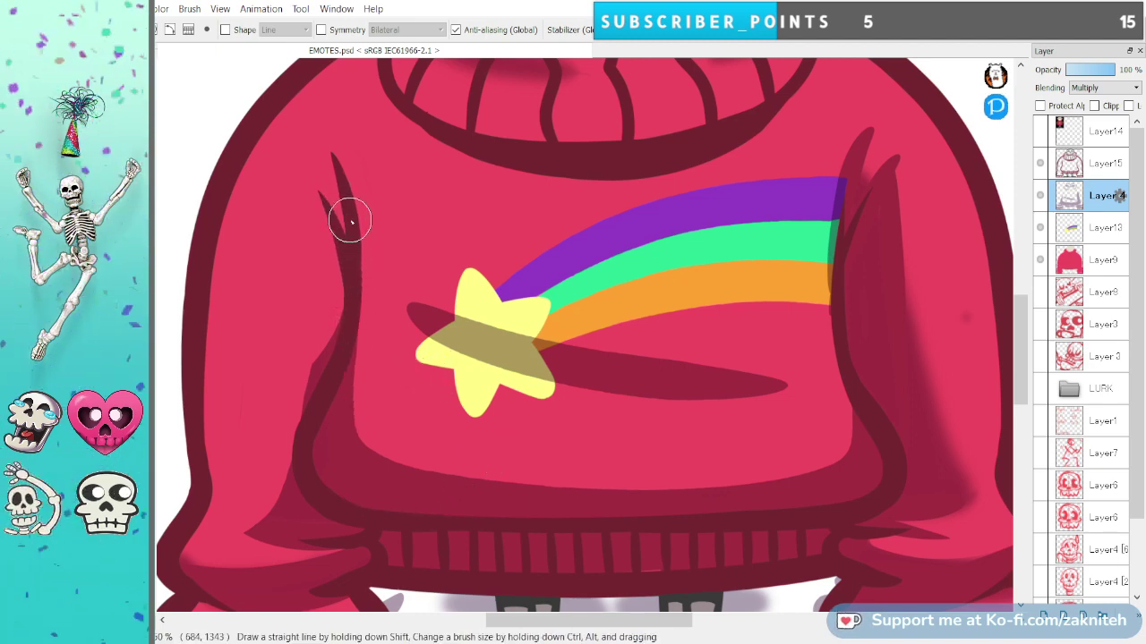
drag(350, 214, 353, 344)
mouse_move(298, 191)
mouse_down()
mouse_move(339, 252)
mouse_move(333, 211)
mouse_move(323, 228)
mouse_move(301, 194)
mouse_move(325, 209)
mouse_move(352, 338)
mouse_move(344, 269)
mouse_move(354, 255)
mouse_move(318, 133)
mouse_up()
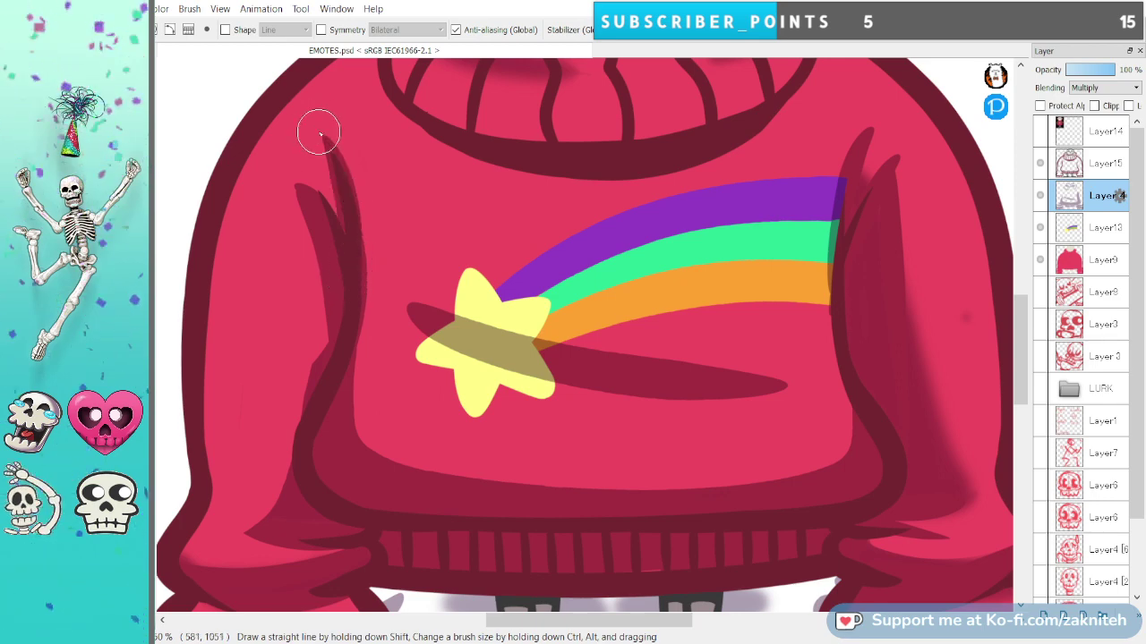
Repaint the left sleeve's shadow from a pointed tip above the armpit crease down to the lower sleeve folds.
mouse_move(295, 198)
mouse_down()
mouse_move(302, 404)
mouse_move(253, 555)
mouse_up()
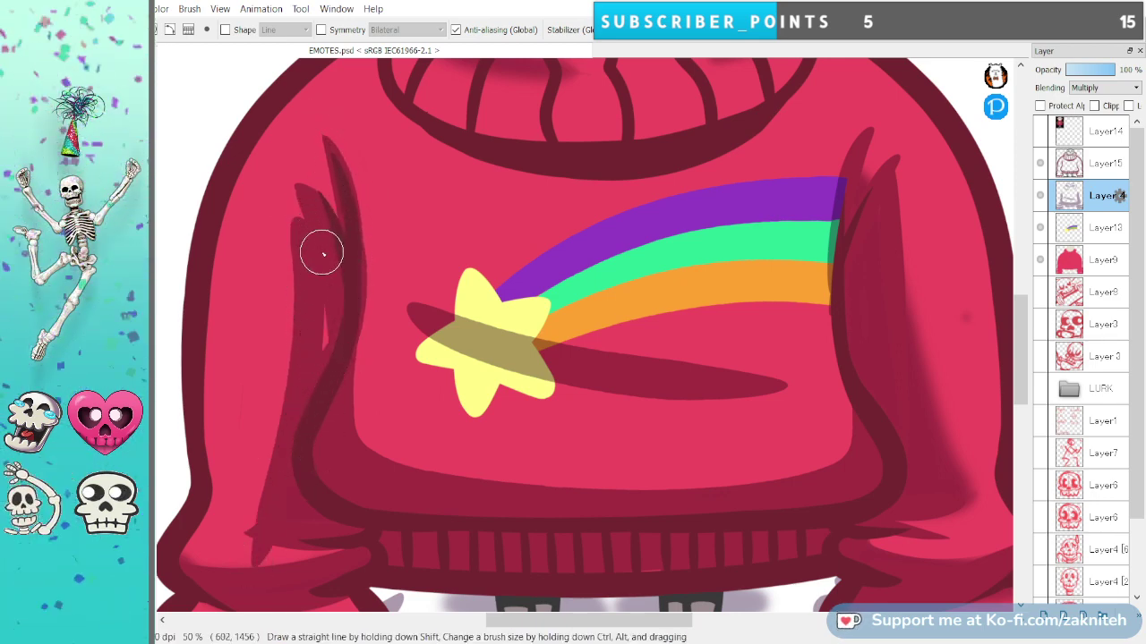
key(ctrl+z)
drag(299, 203, 253, 515)
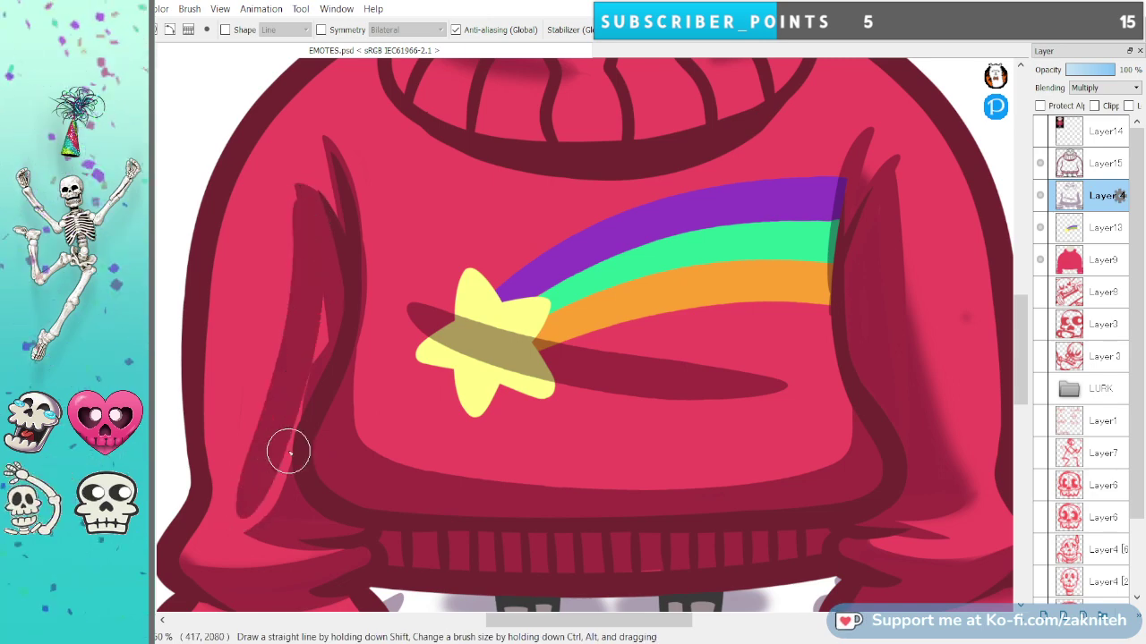
key(ctrl+z)
mouse_move(303, 196)
mouse_down()
mouse_move(321, 326)
mouse_move(278, 491)
mouse_up()
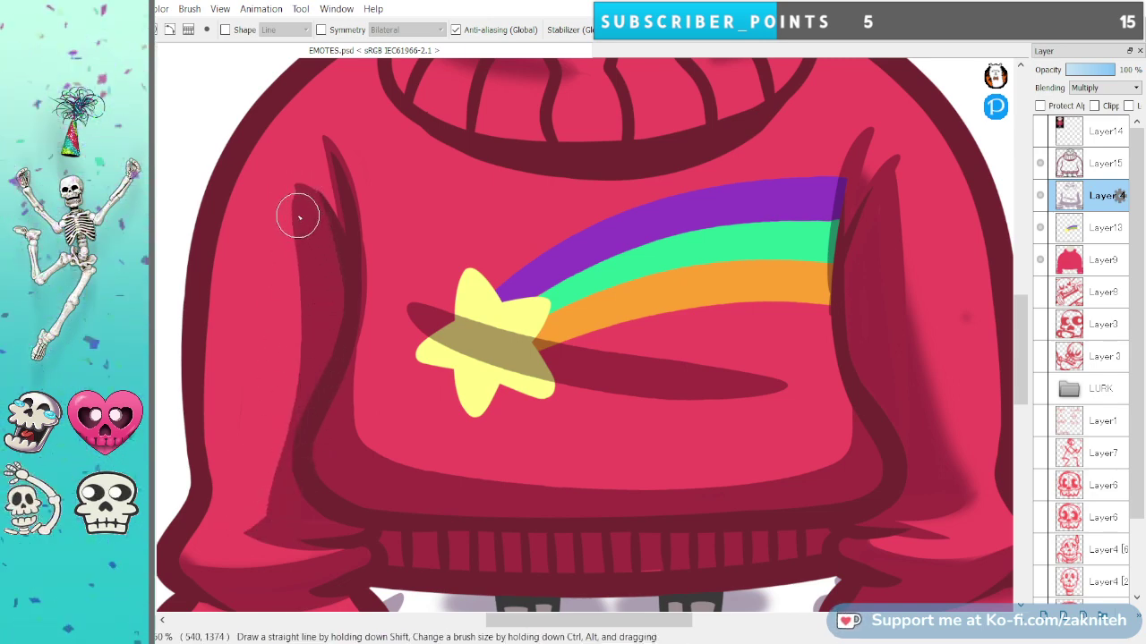
mouse_move(299, 216)
mouse_down()
mouse_move(302, 340)
mouse_move(265, 511)
mouse_move(302, 522)
mouse_up()
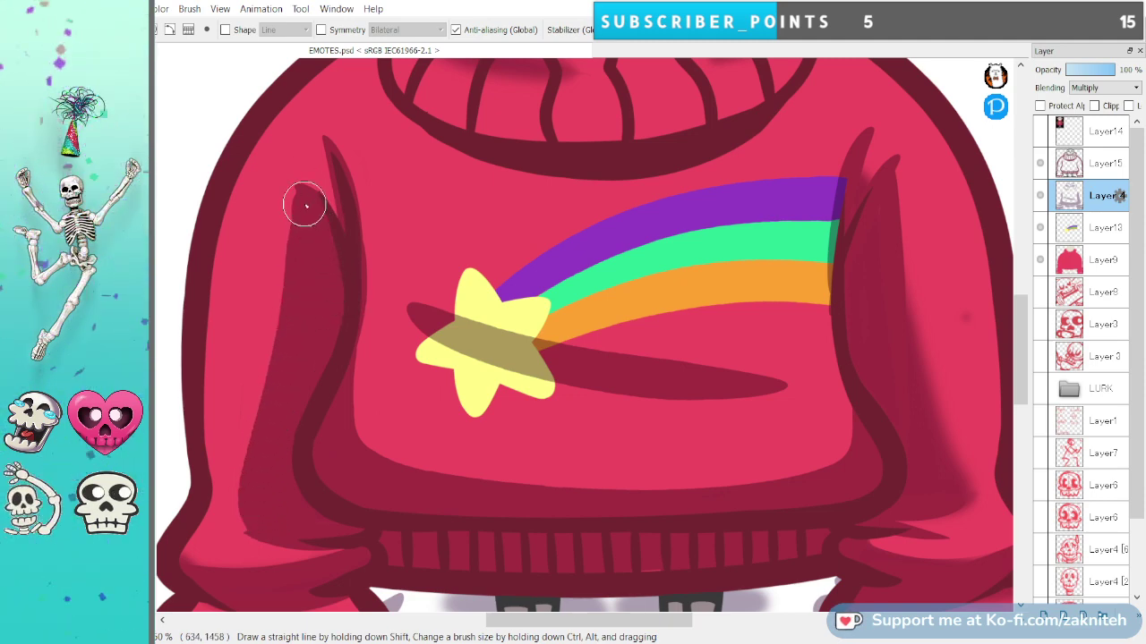
drag(274, 169, 358, 245)
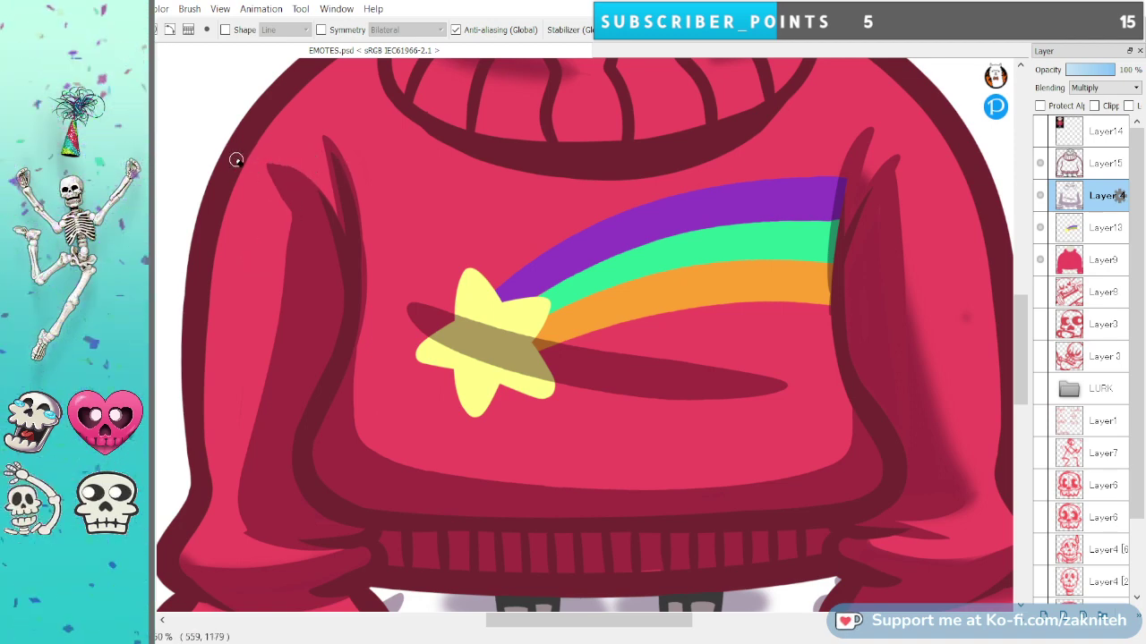
Trim the upper outer edge of the left sleeve's shadow into a clean curve below its pointed tip.
mouse_move(261, 163)
mouse_down()
mouse_move(273, 393)
mouse_move(245, 535)
mouse_up()
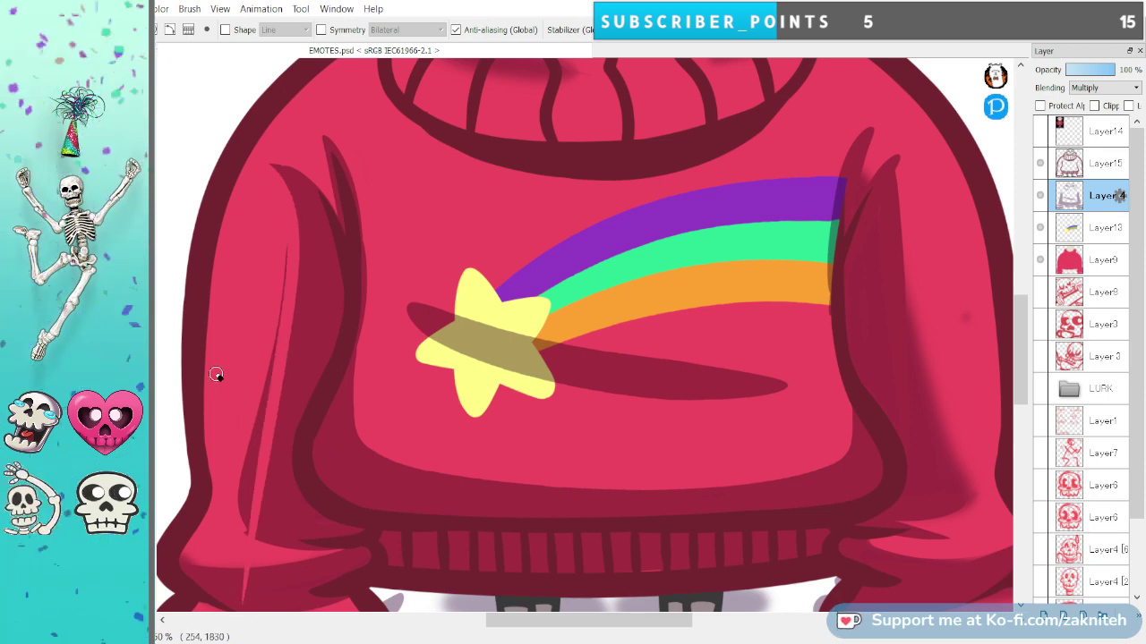
key(ctrl+z)
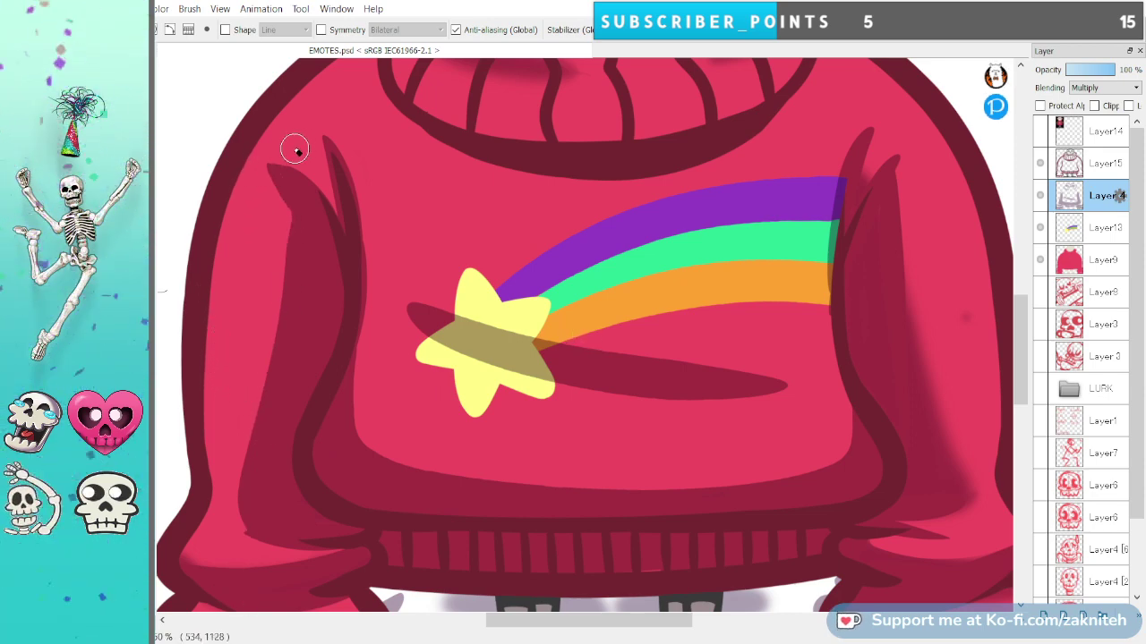
mouse_move(262, 173)
mouse_down()
mouse_move(280, 215)
mouse_move(269, 348)
mouse_move(242, 402)
mouse_up()
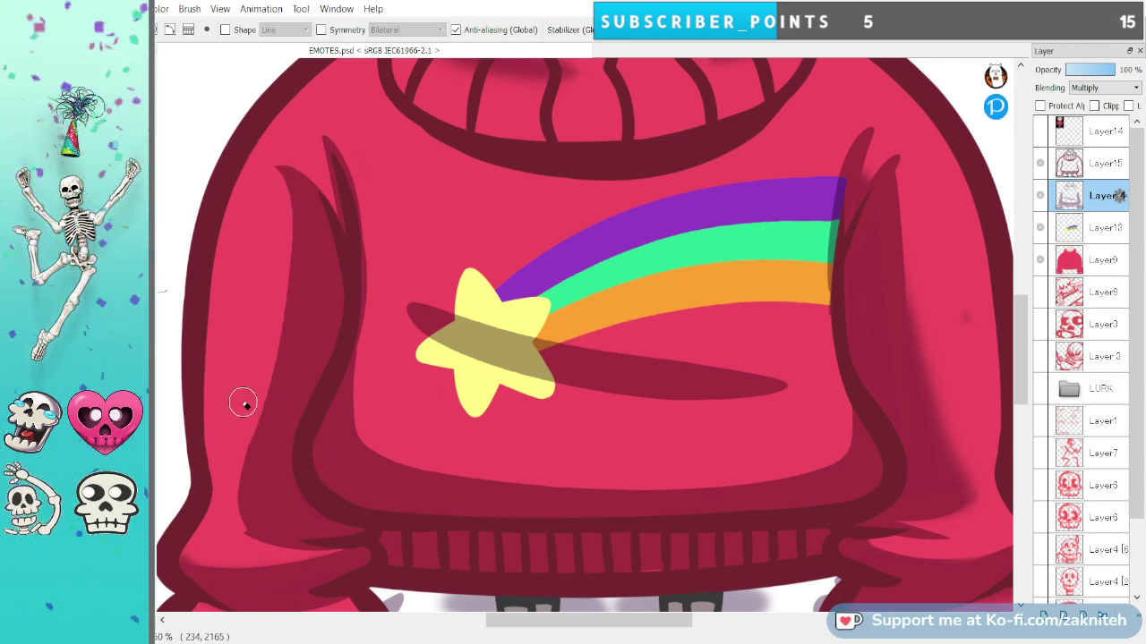
mouse_move(271, 182)
mouse_down()
mouse_move(283, 232)
mouse_move(243, 514)
mouse_move(255, 548)
mouse_up()
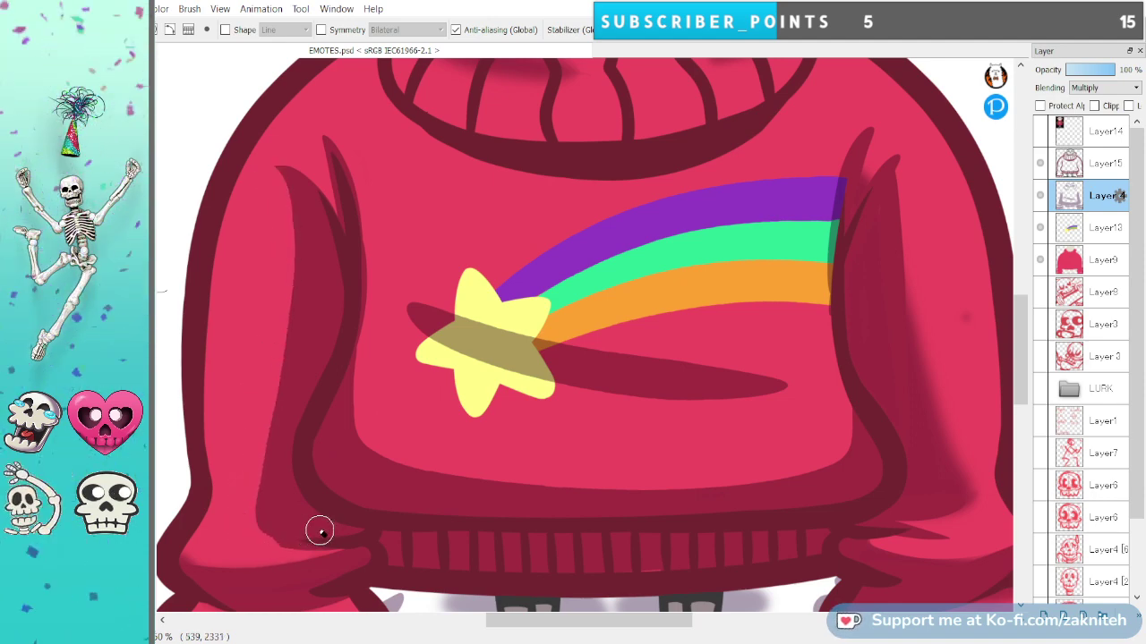
key(ctrl+z)
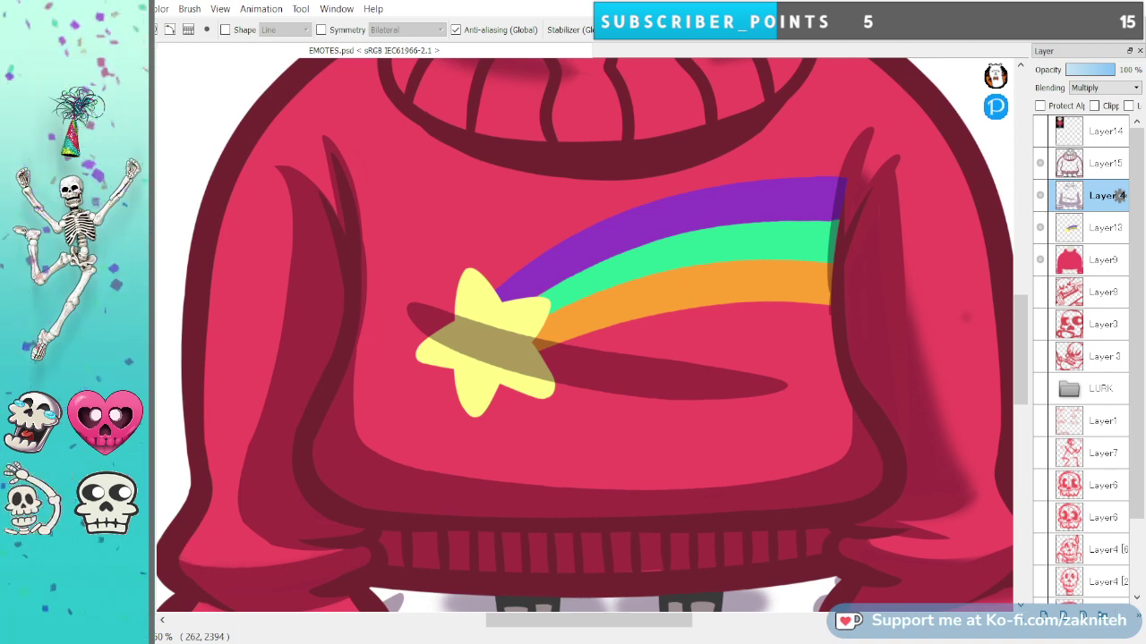
Erase the soft shading around the right armpit and trim the right sleeve's shadow to a crisp outer edge.
drag(586, 458, 490, 397)
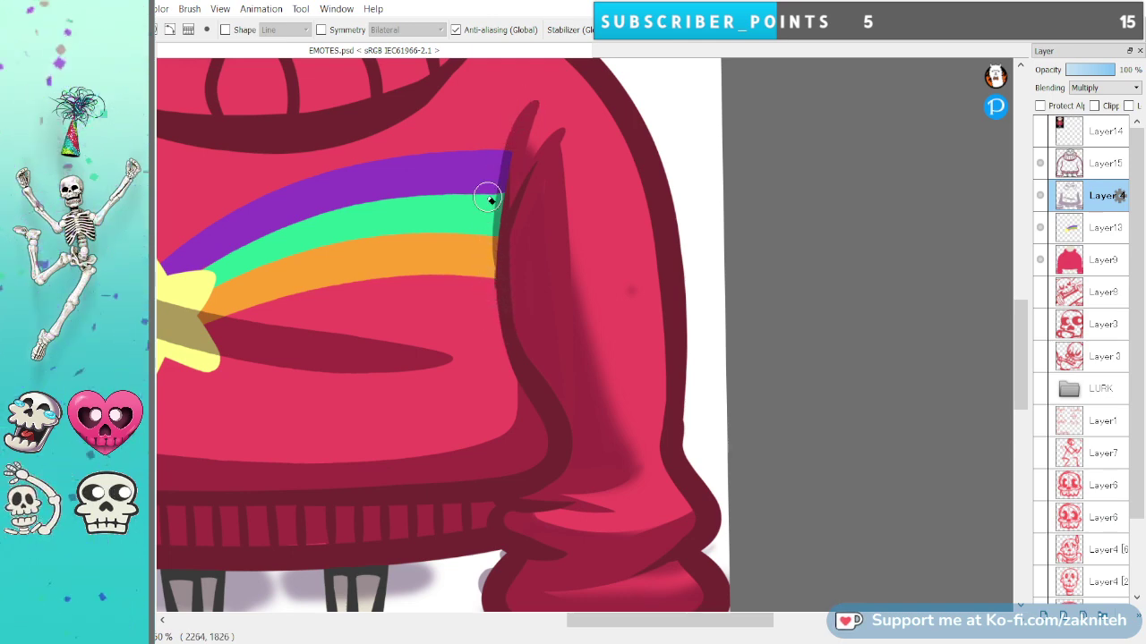
drag(528, 120, 500, 220)
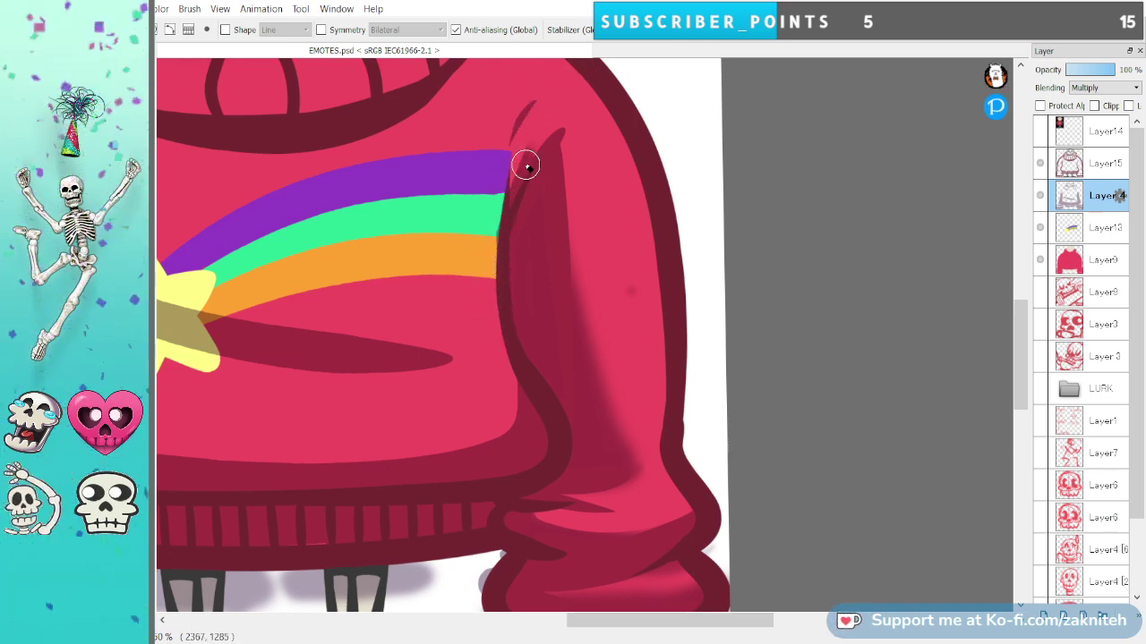
mouse_move(525, 166)
mouse_down()
mouse_move(507, 248)
mouse_move(542, 77)
mouse_move(496, 200)
mouse_move(562, 260)
mouse_up()
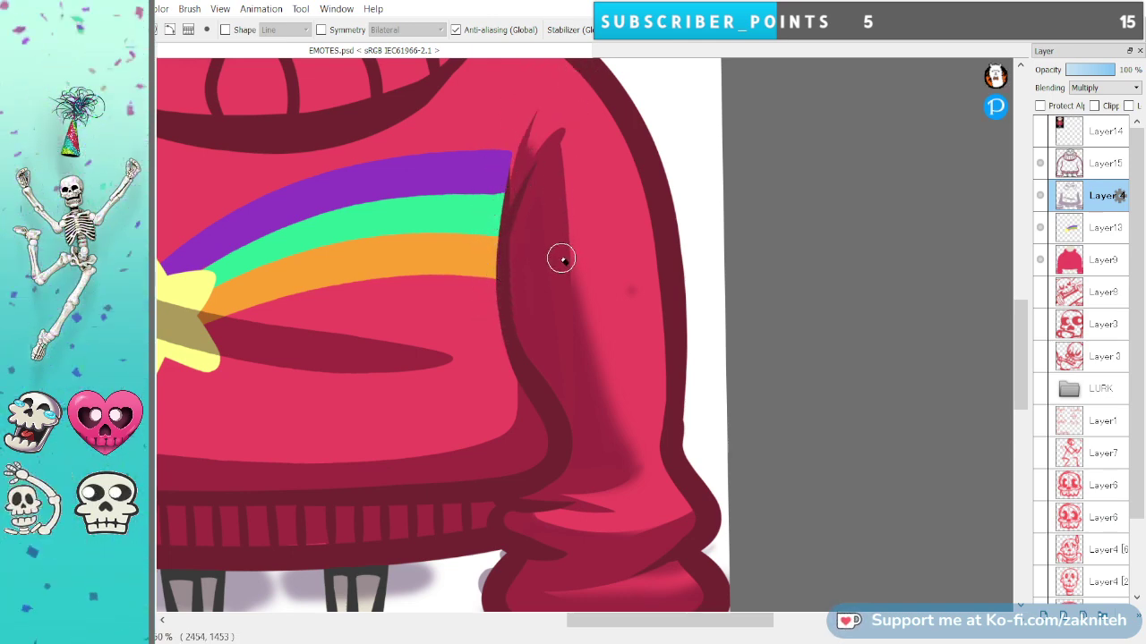
mouse_move(510, 209)
mouse_down()
mouse_move(574, 127)
mouse_move(565, 259)
mouse_move(626, 413)
mouse_move(666, 467)
mouse_up()
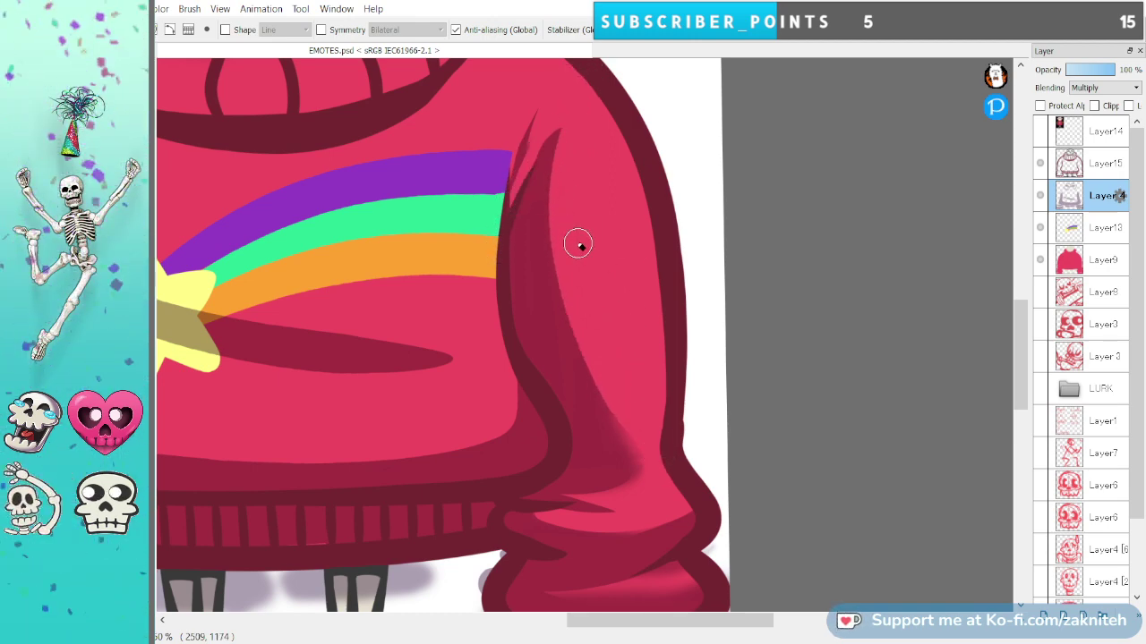
mouse_move(595, 358)
mouse_down()
mouse_move(651, 470)
mouse_move(592, 509)
mouse_move(624, 500)
mouse_move(595, 496)
mouse_move(705, 425)
mouse_up()
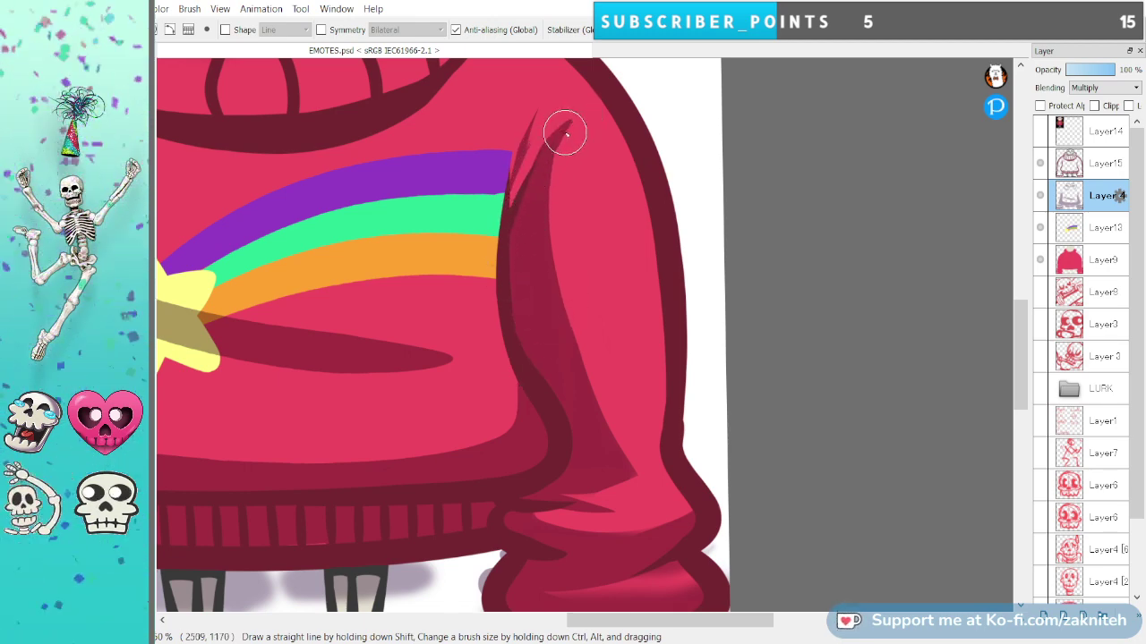
Paint pointed shadow tips over the right armpit creases and widen the upper part of the right sleeve's shadow.
drag(565, 131, 552, 239)
mouse_move(557, 165)
mouse_down()
mouse_move(559, 340)
mouse_move(507, 120)
mouse_move(506, 200)
mouse_move(536, 105)
mouse_move(504, 289)
mouse_up()
drag(544, 92, 522, 361)
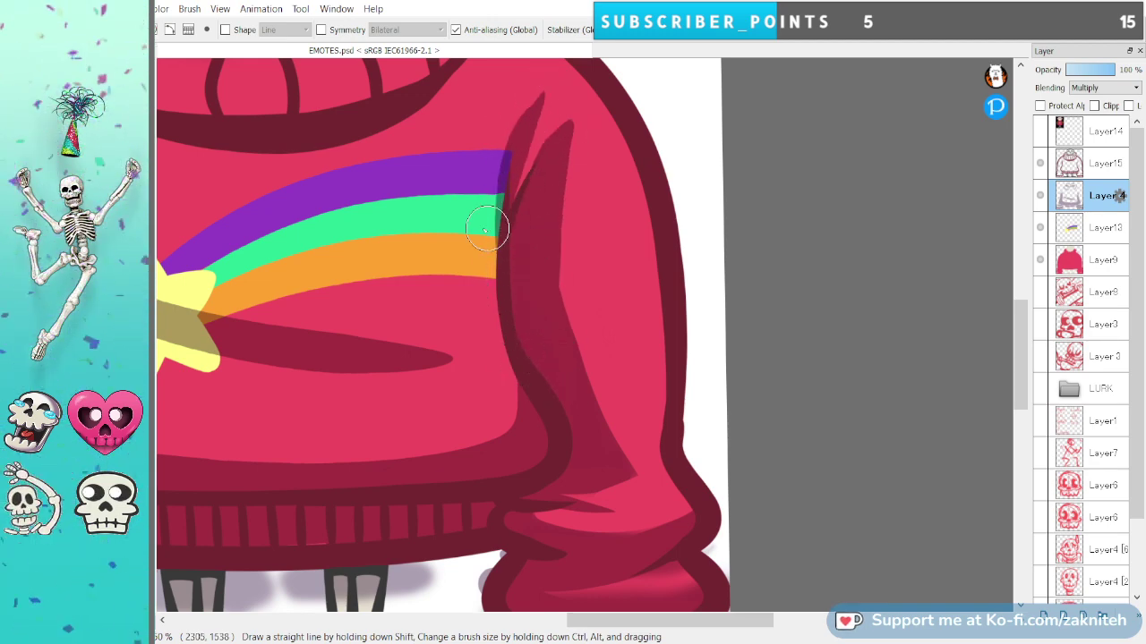
Erase the shadow spilling onto the rainbow's right end and sharpen the shadow tips at the right armpit creases.
key(e)
drag(485, 247, 510, 130)
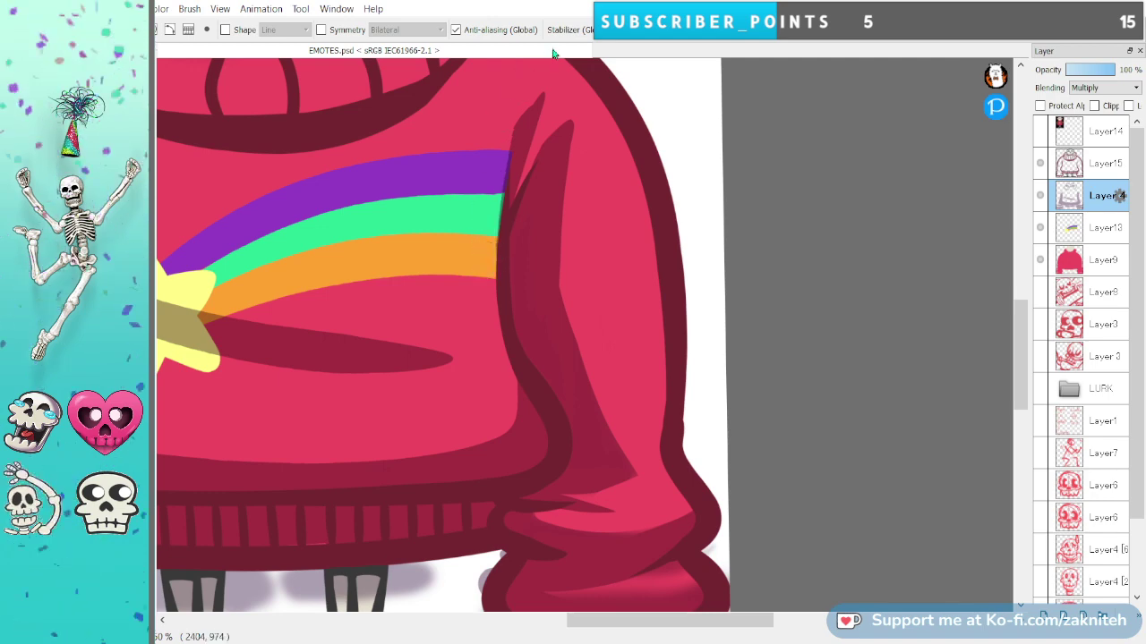
drag(503, 202, 544, 104)
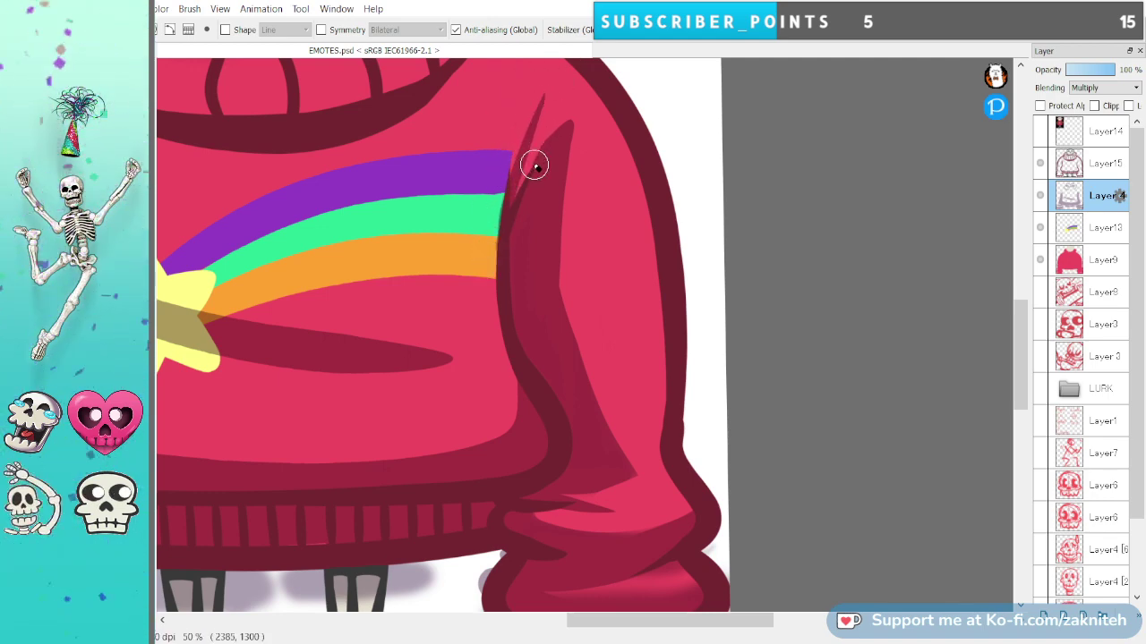
key(ctrl+z)
mouse_move(501, 196)
mouse_down()
mouse_move(565, 57)
mouse_move(490, 200)
mouse_move(608, 89)
mouse_up()
key(ctrl+z)
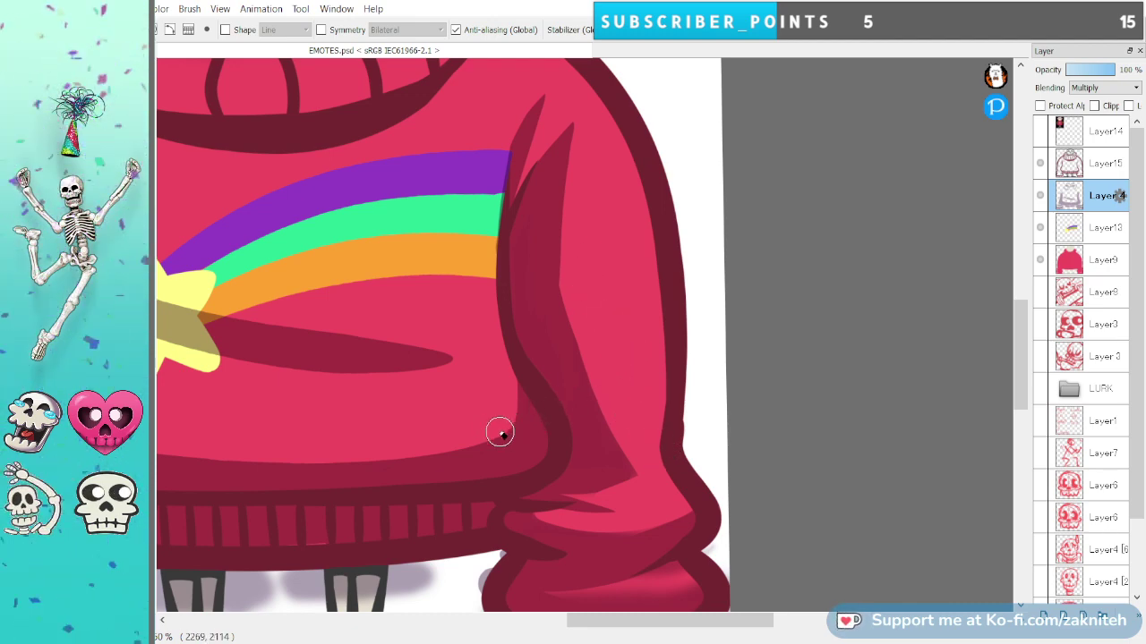
mouse_move(508, 426)
mouse_down()
mouse_move(488, 309)
mouse_move(505, 251)
mouse_move(528, 421)
mouse_up()
key(ctrl+z)
key(ctrl+z)
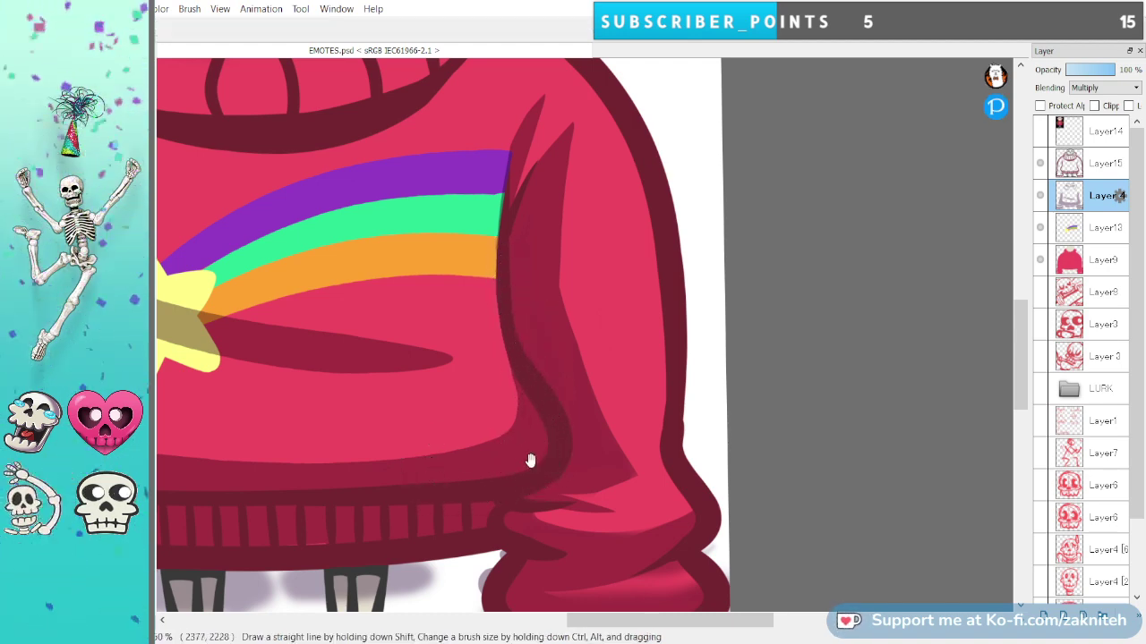
drag(524, 460, 857, 312)
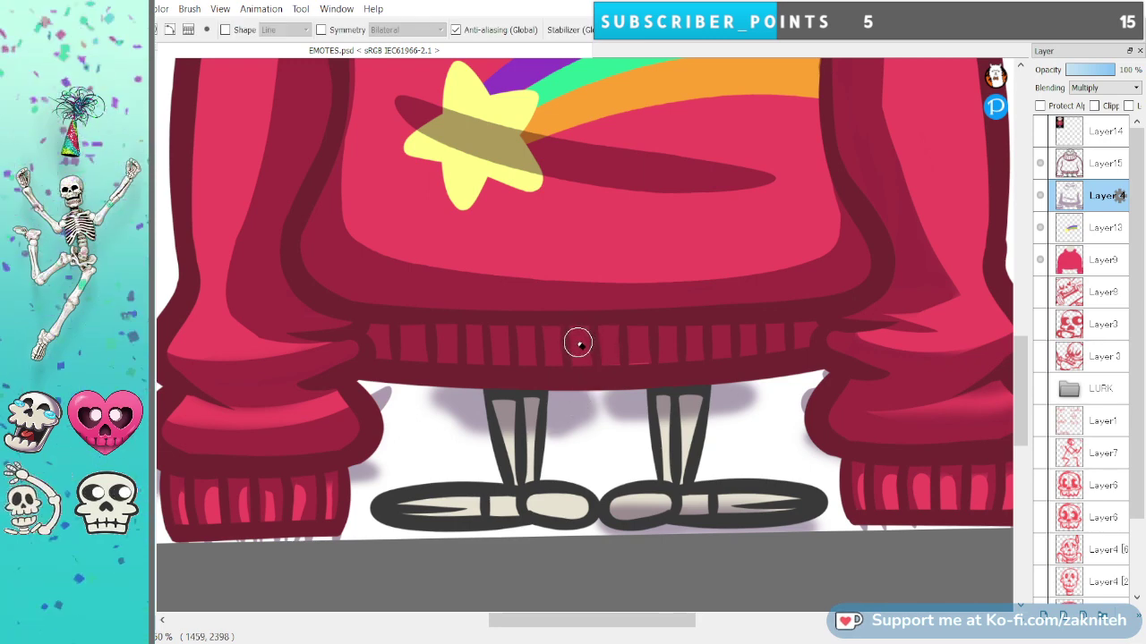
mouse_move(578, 336)
mouse_down()
mouse_move(583, 354)
mouse_move(638, 358)
mouse_up()
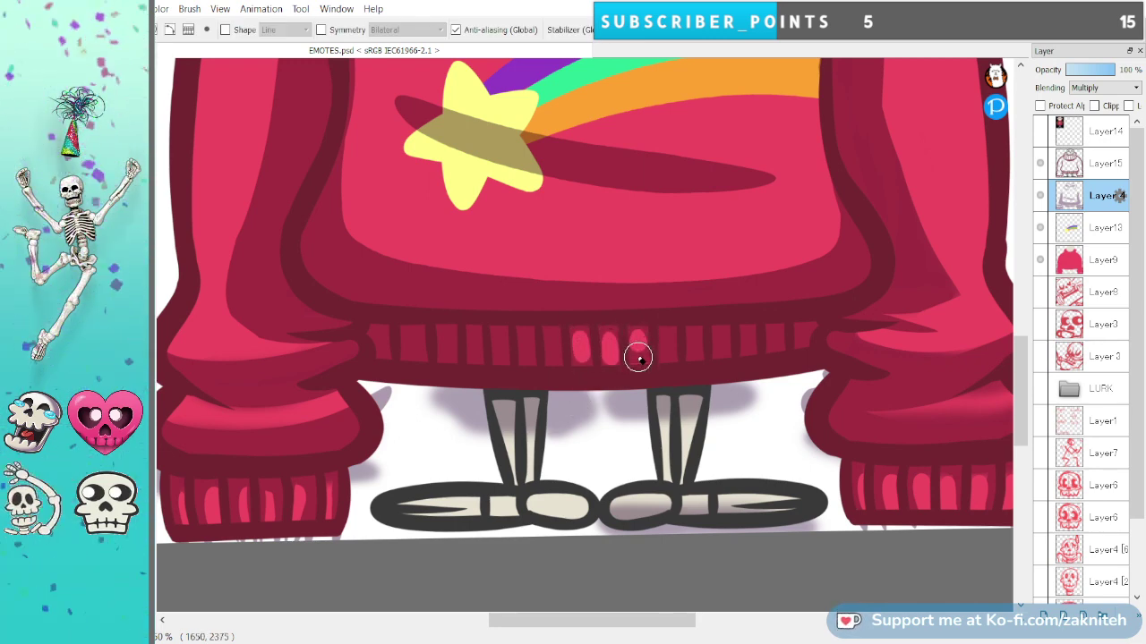
key(ctrl+z)
key(ctrl+z)
key(ctrl+z)
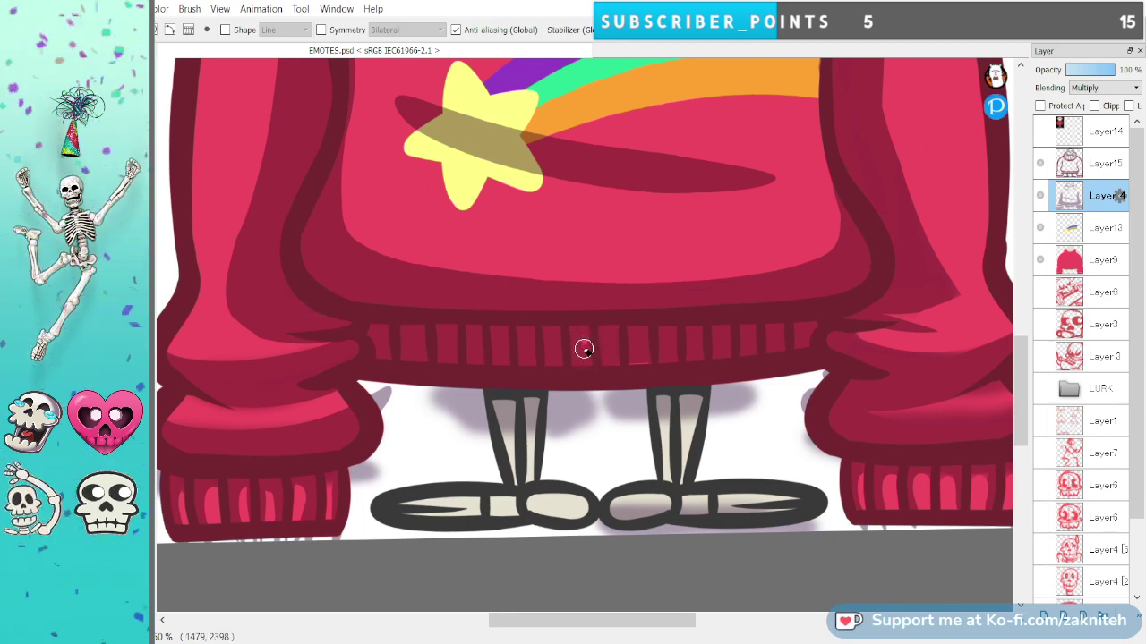
Erase small rounded highlights out of the shadow on the hem's ribs, largest in the middle and shrinking towards both sides.
drag(580, 338, 583, 359)
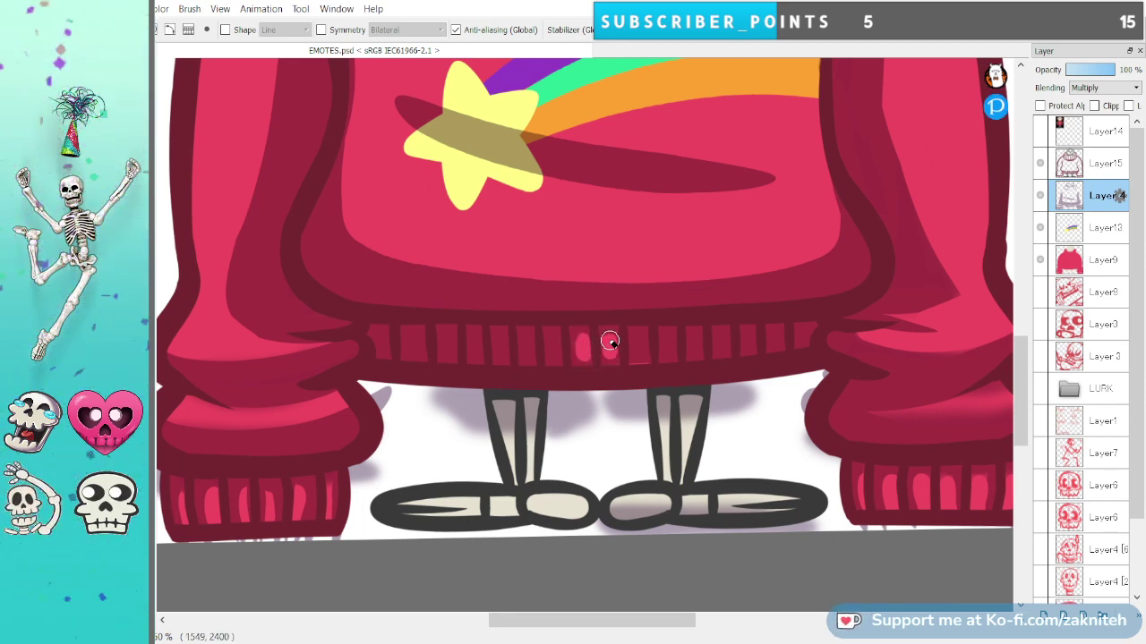
mouse_move(670, 340)
mouse_down()
mouse_move(670, 352)
mouse_move(670, 342)
mouse_up()
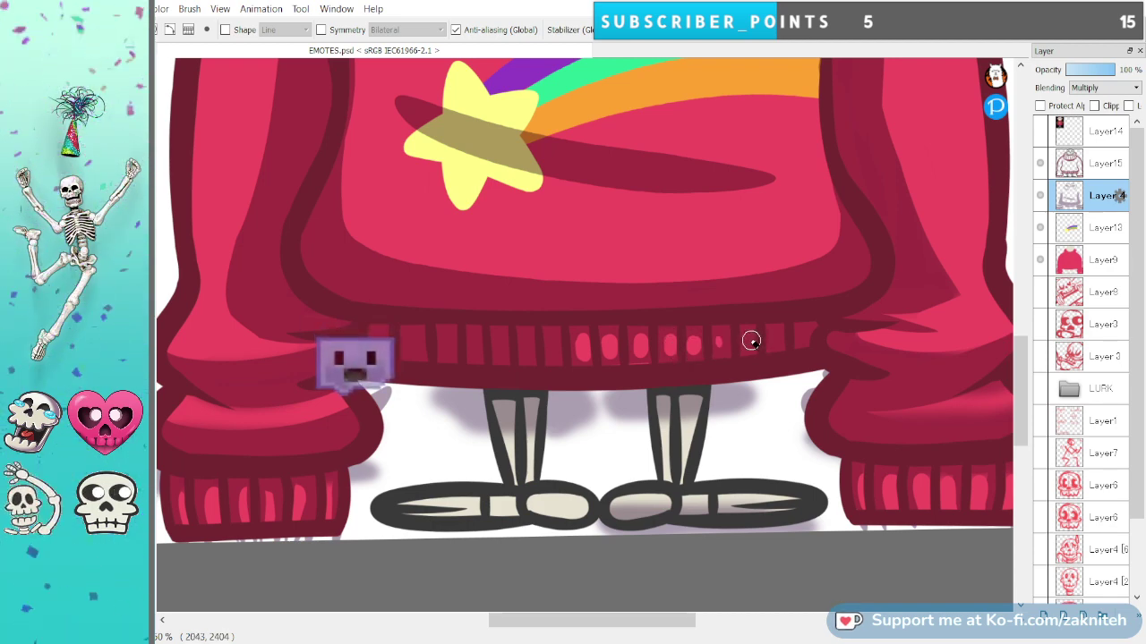
drag(750, 337, 752, 345)
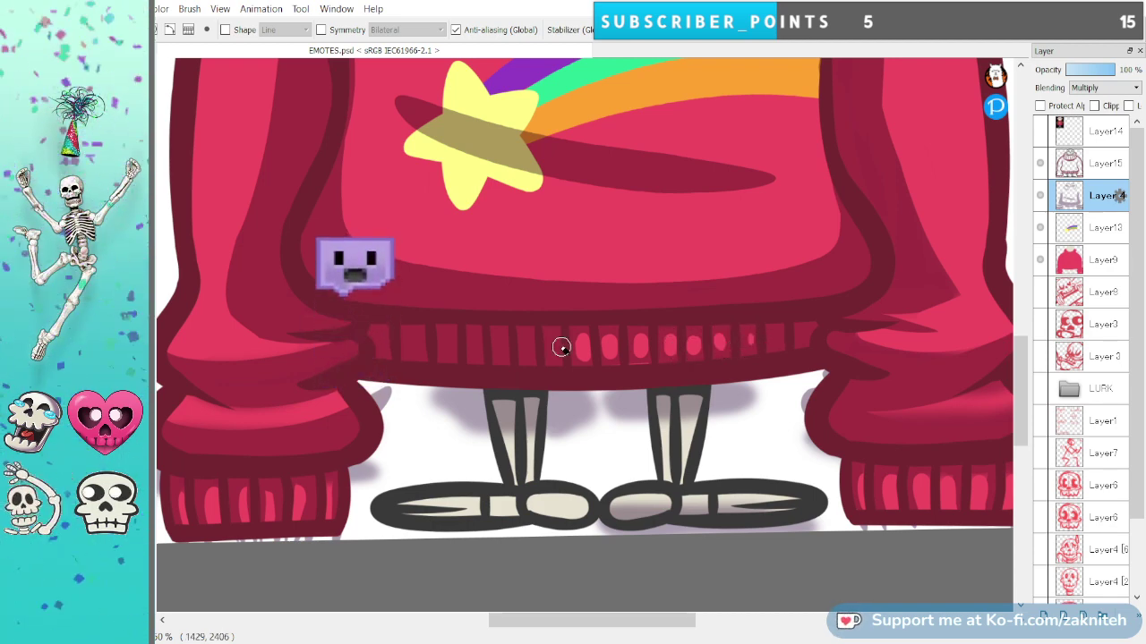
mouse_move(553, 342)
mouse_down()
mouse_move(523, 357)
mouse_move(445, 345)
mouse_up()
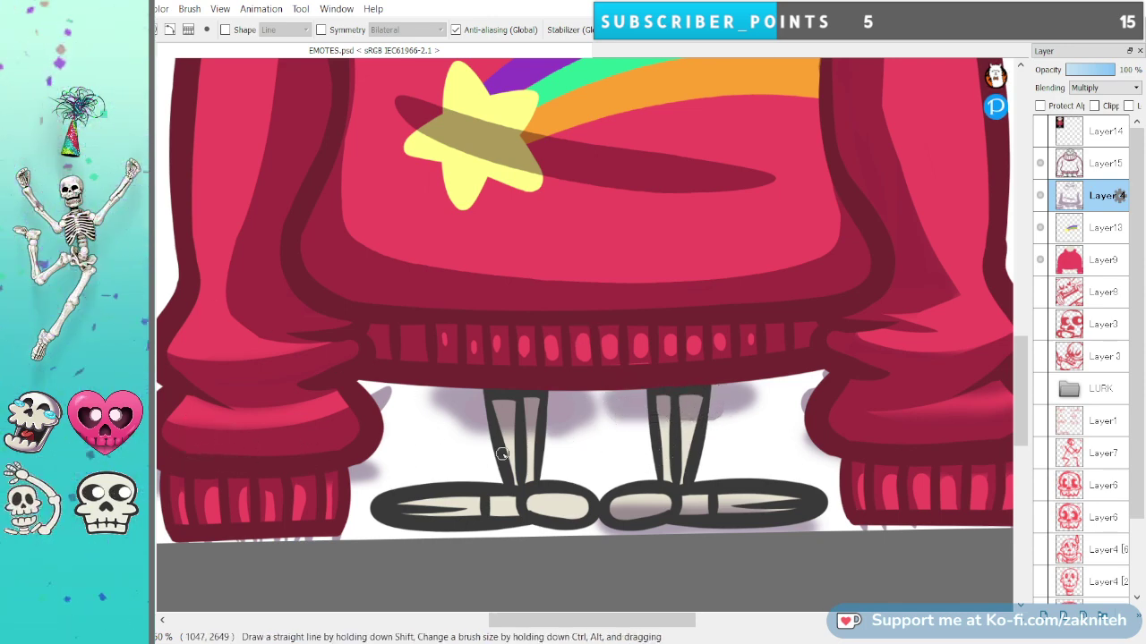
Paint a shadow along the lower halves of both feet.
mouse_move(582, 512)
mouse_down()
mouse_move(522, 513)
mouse_move(530, 528)
mouse_move(522, 513)
mouse_move(375, 506)
mouse_up()
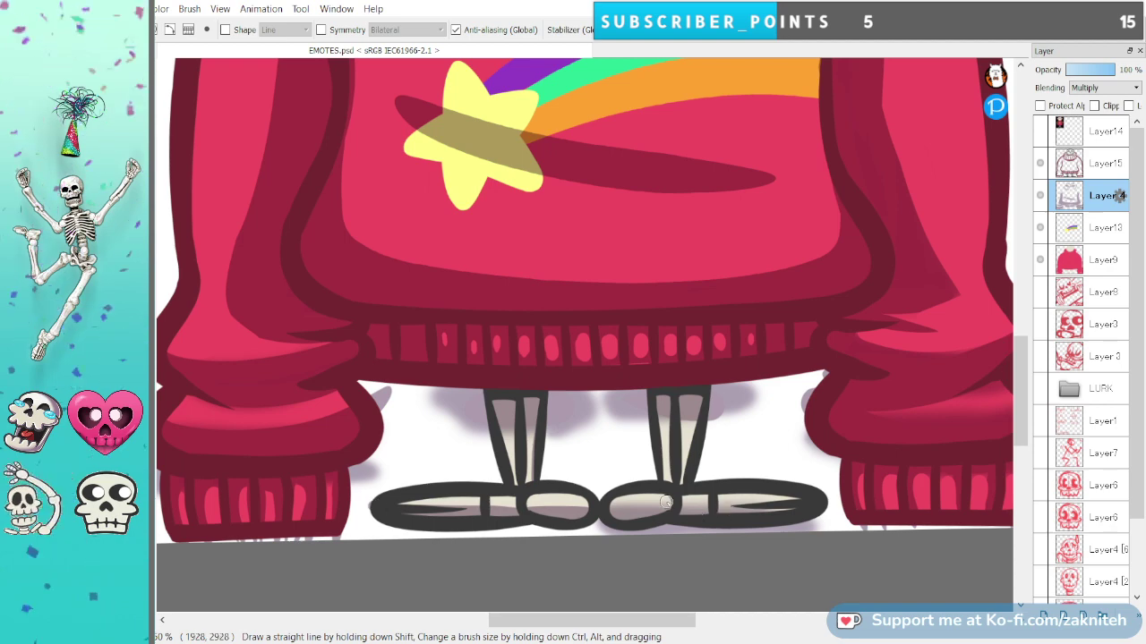
drag(619, 510, 774, 512)
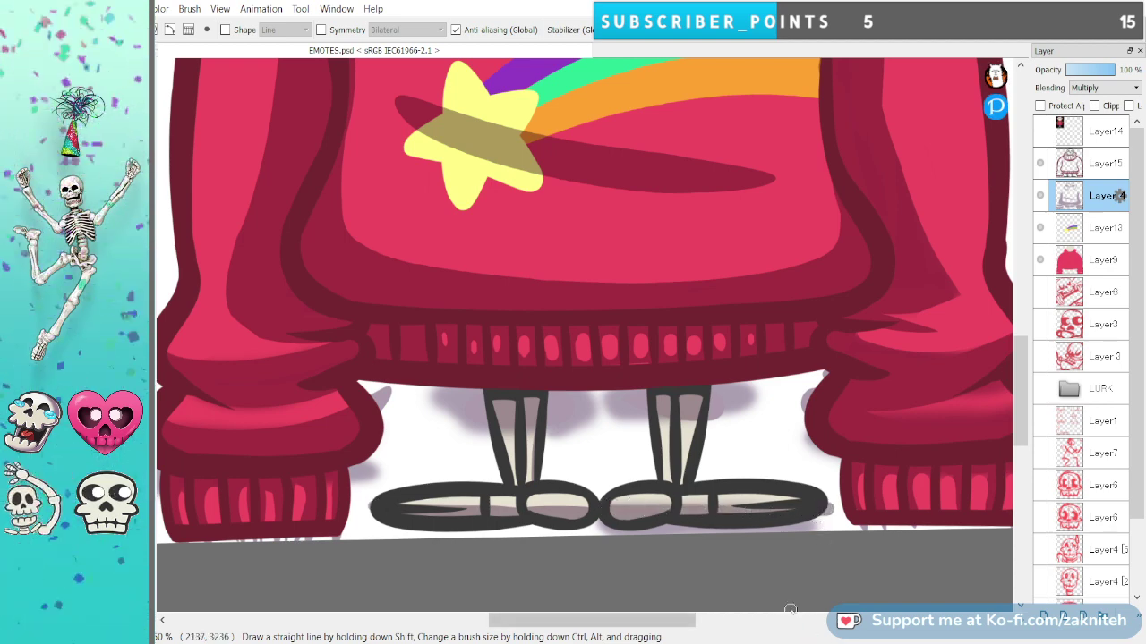
Sharpen the soft shadows under the collar's fold and taper their inner ends into points on both sides.
drag(703, 106, 758, 527)
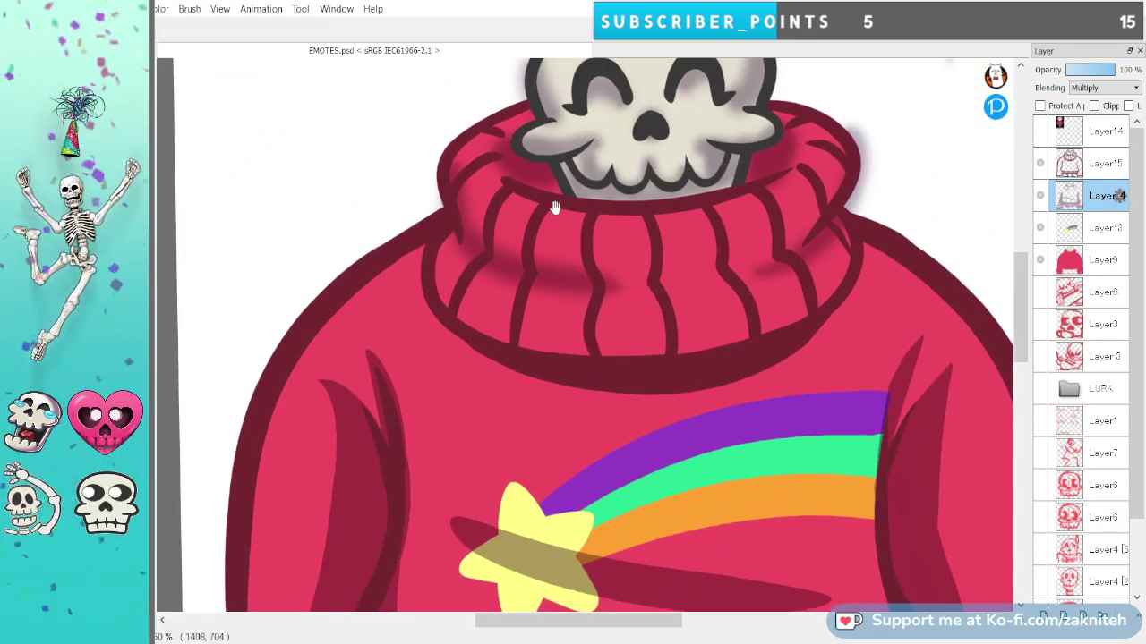
key(b)
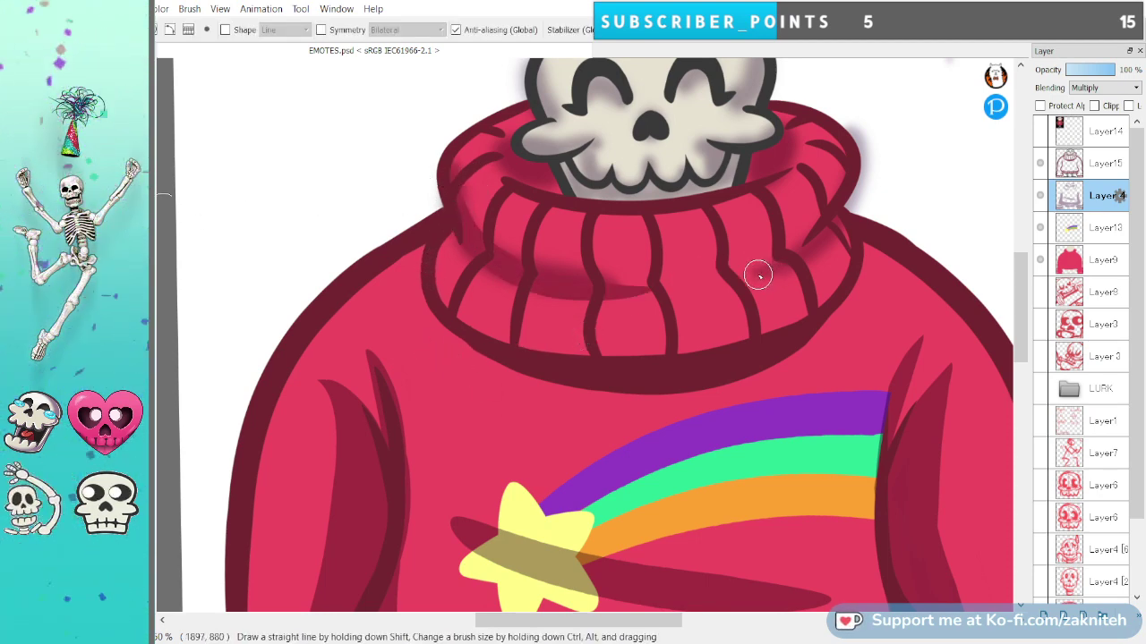
drag(839, 193, 710, 281)
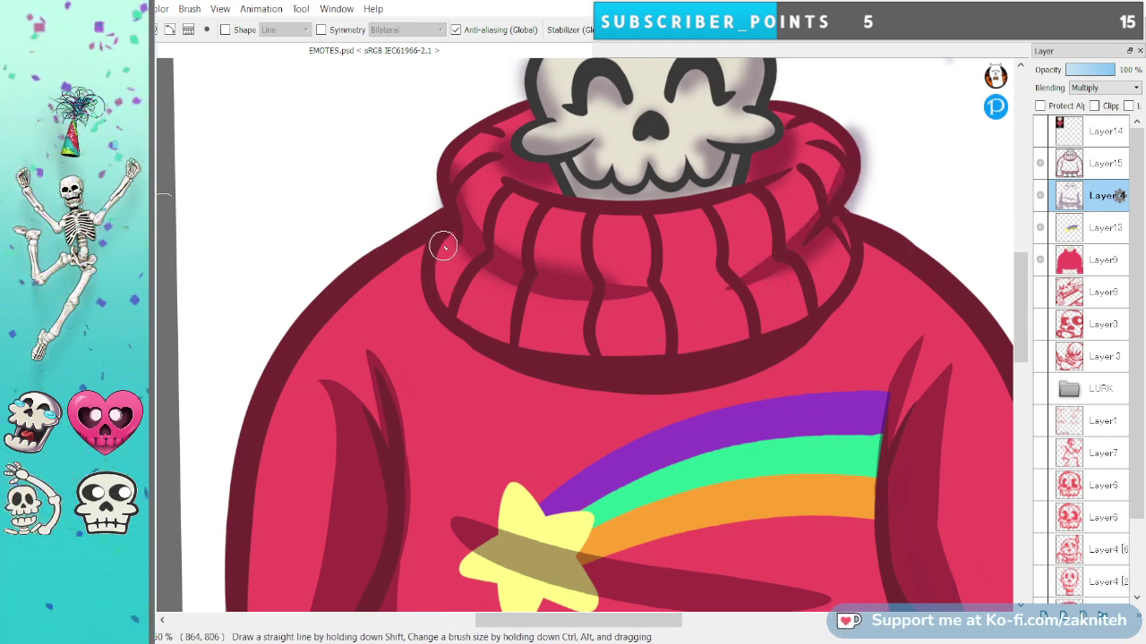
Paint a crisp shadow along the collar's outer sides and lower rim, trimming its inner edge into a smooth curve.
mouse_move(449, 231)
mouse_down()
mouse_move(465, 325)
mouse_move(510, 344)
mouse_up()
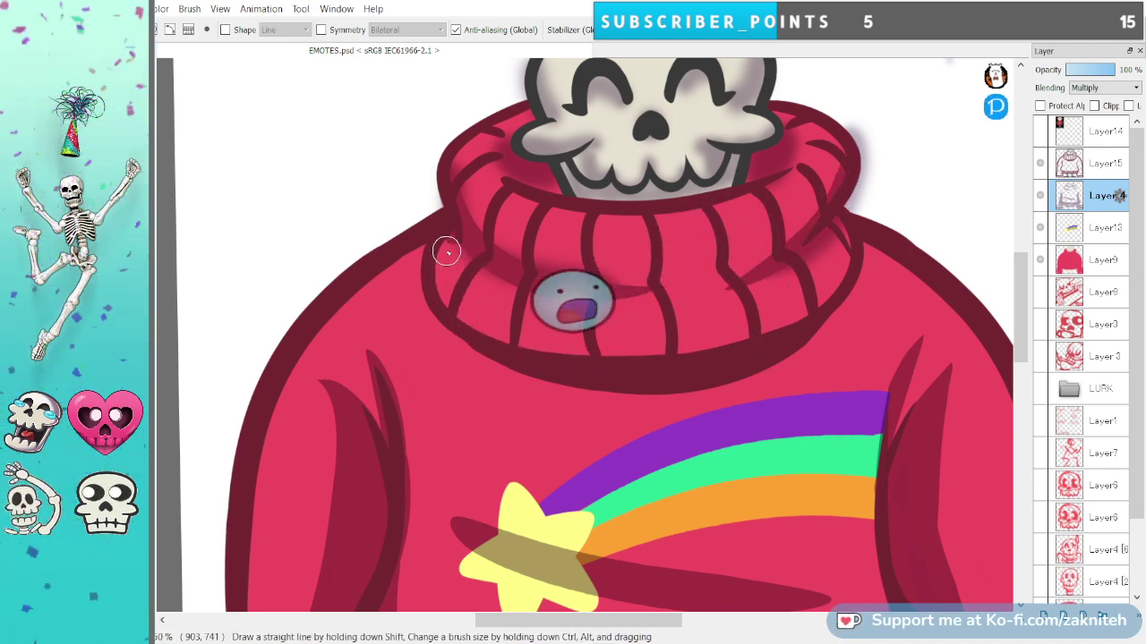
mouse_move(445, 251)
mouse_down()
mouse_move(456, 309)
mouse_move(529, 348)
mouse_move(608, 361)
mouse_move(733, 344)
mouse_move(867, 276)
mouse_up()
drag(842, 215, 821, 302)
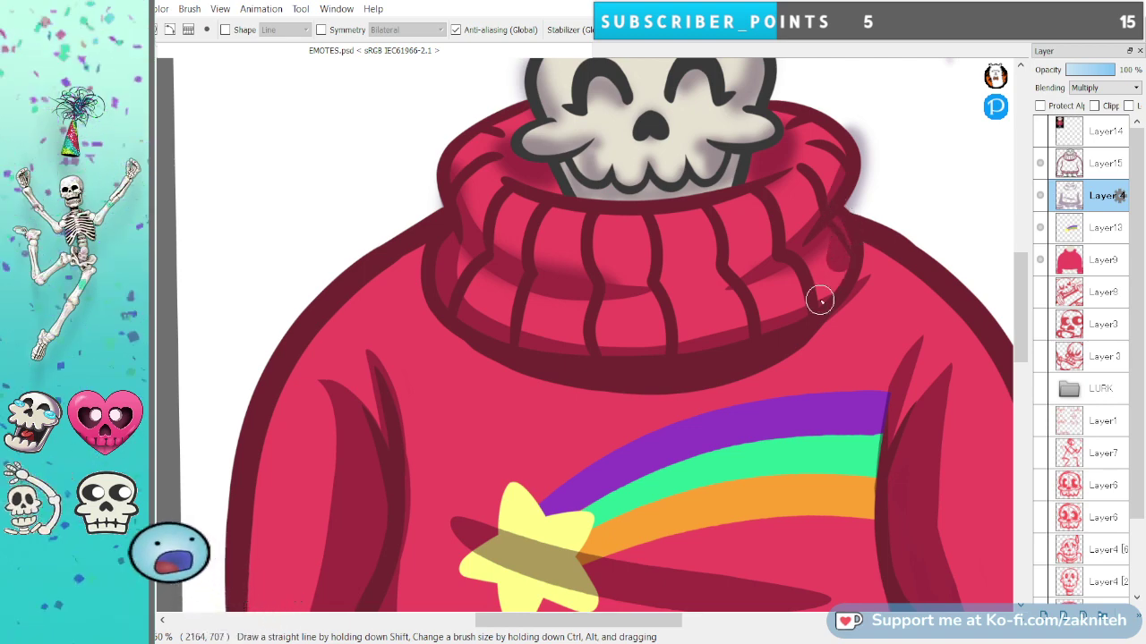
mouse_move(833, 248)
mouse_down()
mouse_move(749, 335)
mouse_move(689, 348)
mouse_up()
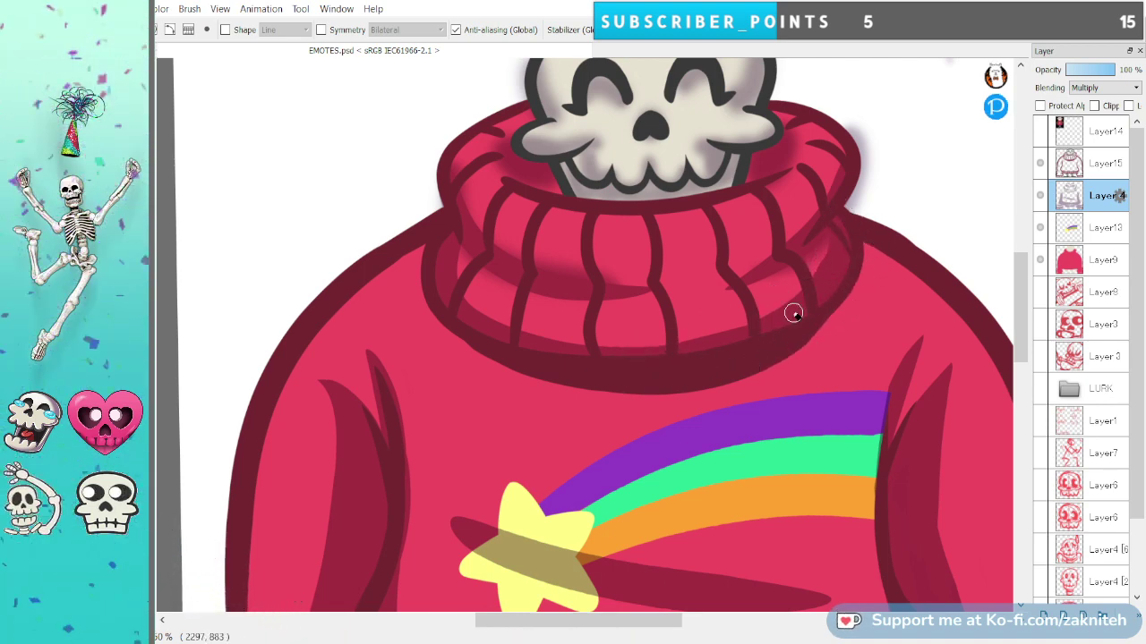
Paint narrow shadows alongside the rib lines on the lower part of the collar.
key(b)
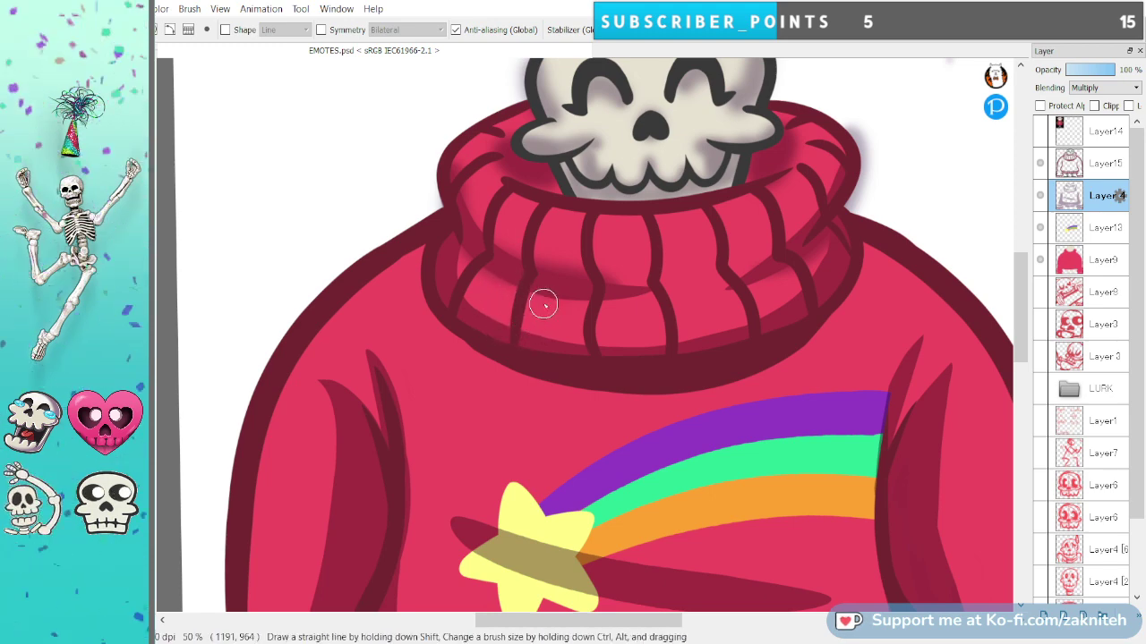
key(ctrl+z)
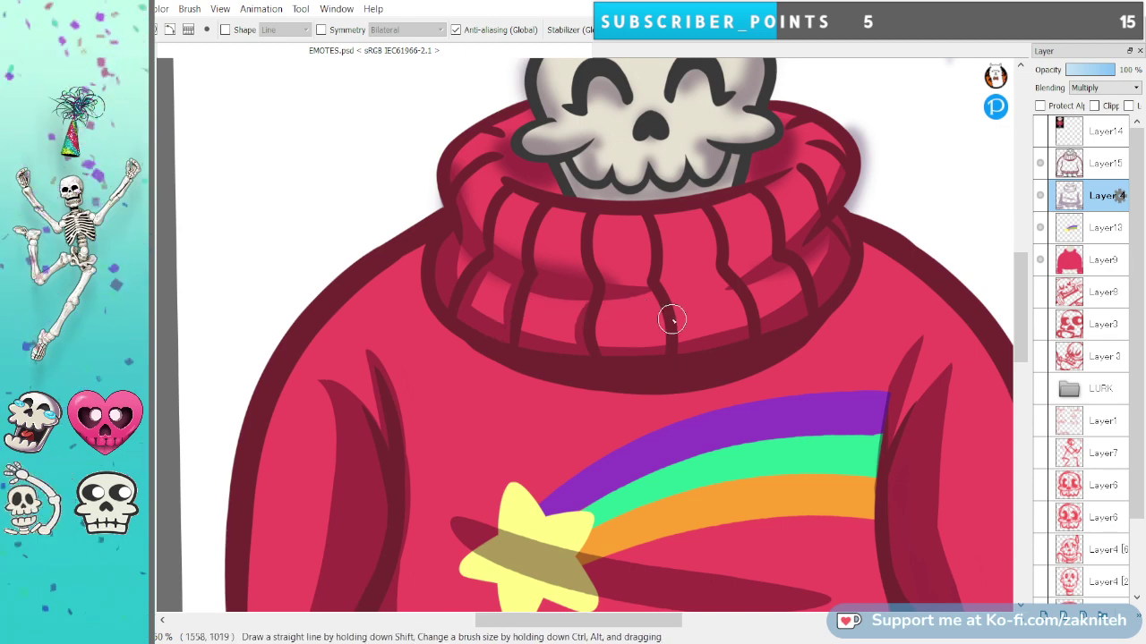
drag(652, 290, 666, 358)
drag(723, 274, 748, 322)
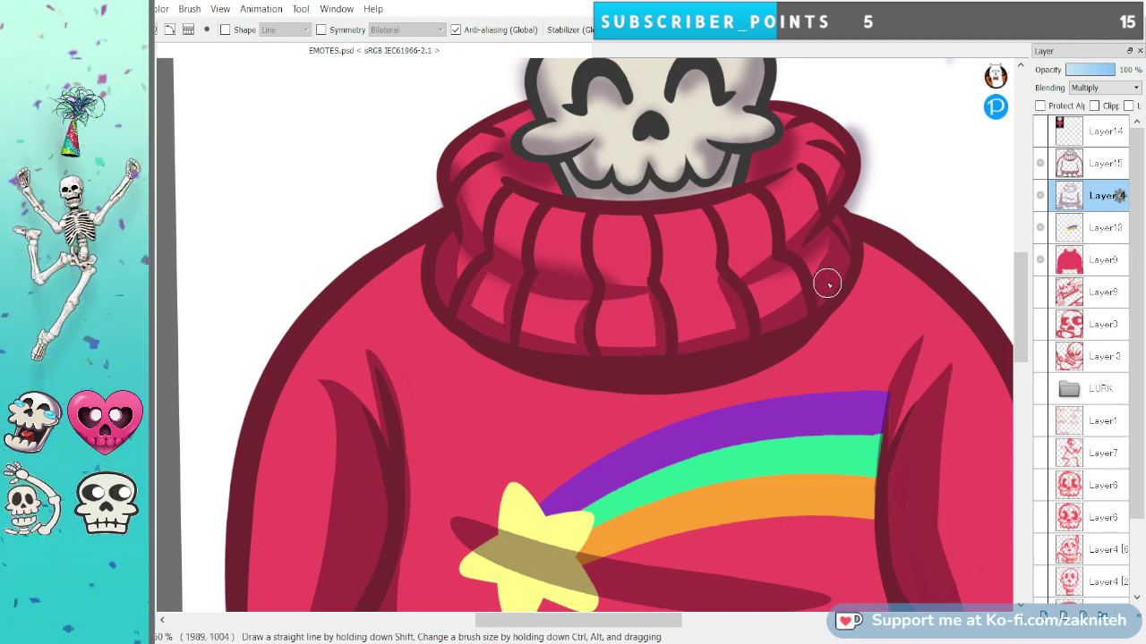
drag(791, 260, 813, 311)
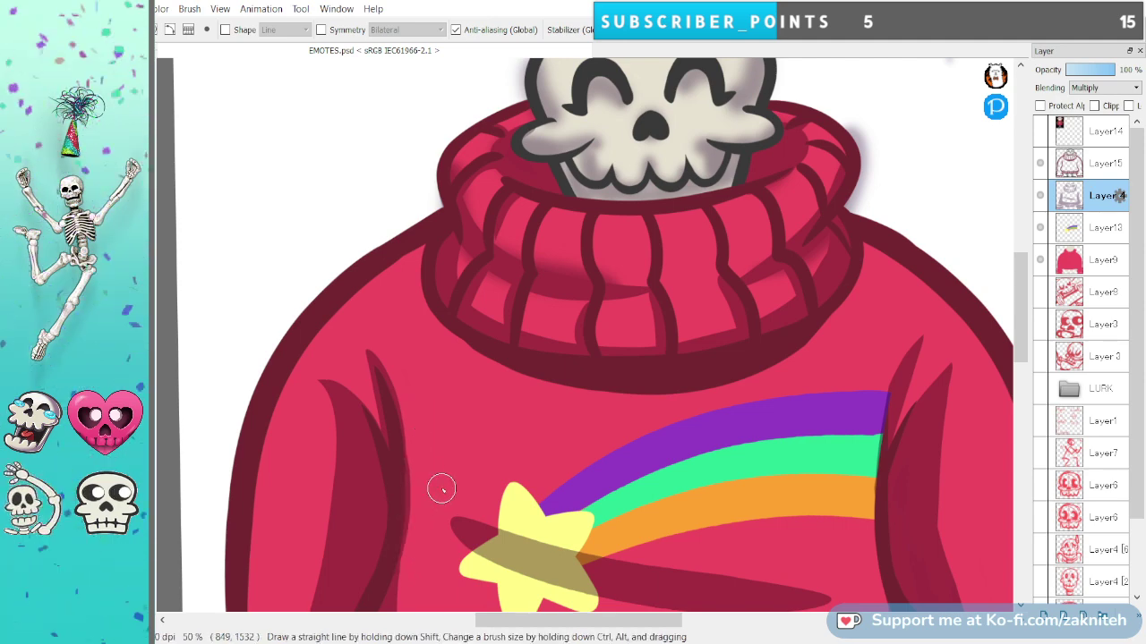
Clean up the soft shading beside the left armpit crease into a crisp edge ending in a pointed tip.
mouse_move(403, 548)
mouse_down()
mouse_move(411, 461)
mouse_move(399, 372)
mouse_up()
key(ctrl+z)
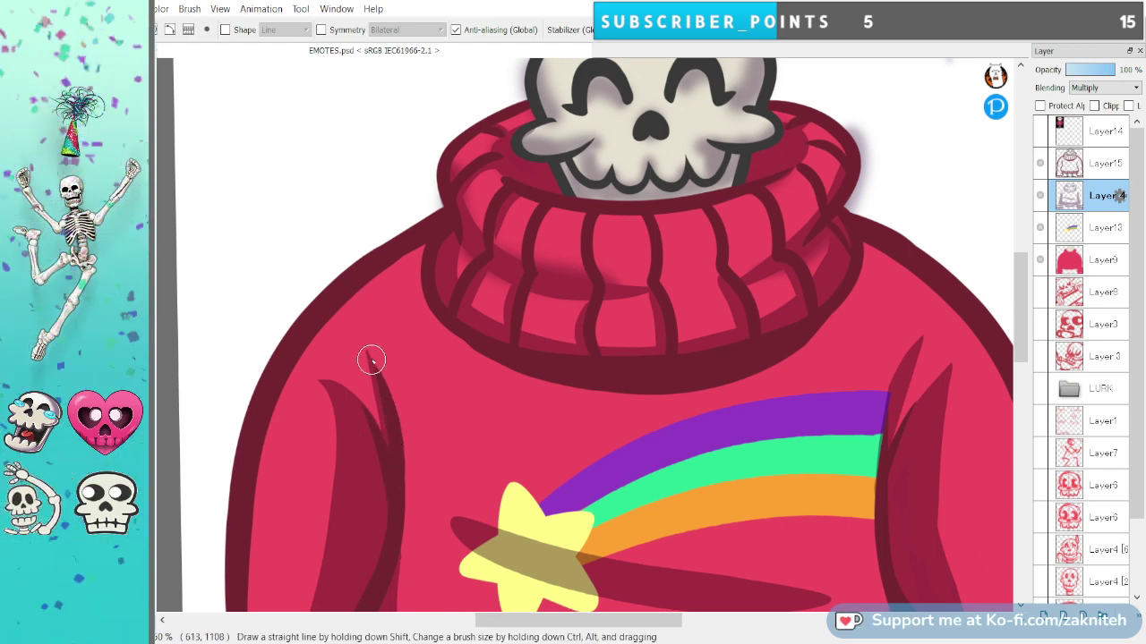
key(ctrl+z)
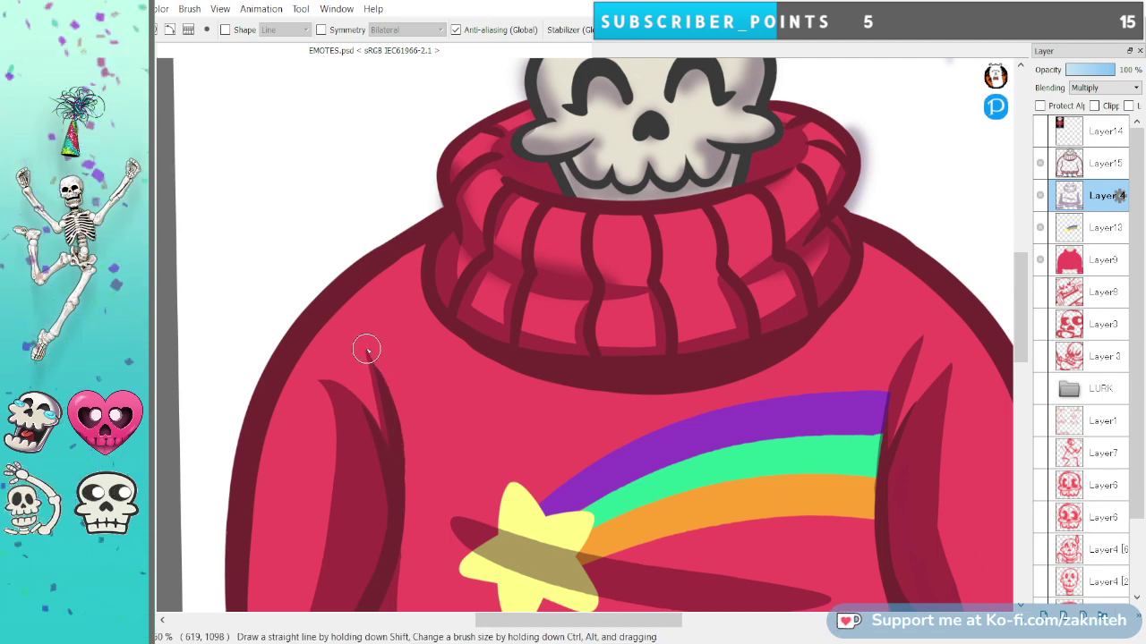
drag(367, 349, 401, 496)
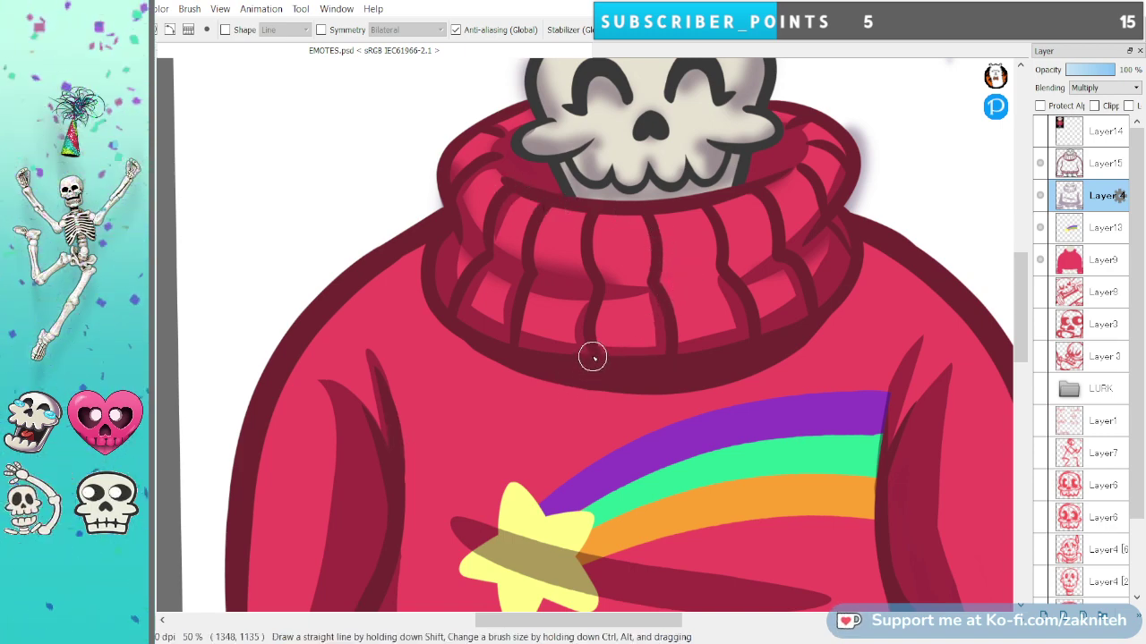
scroll(592, 358, down, 5)
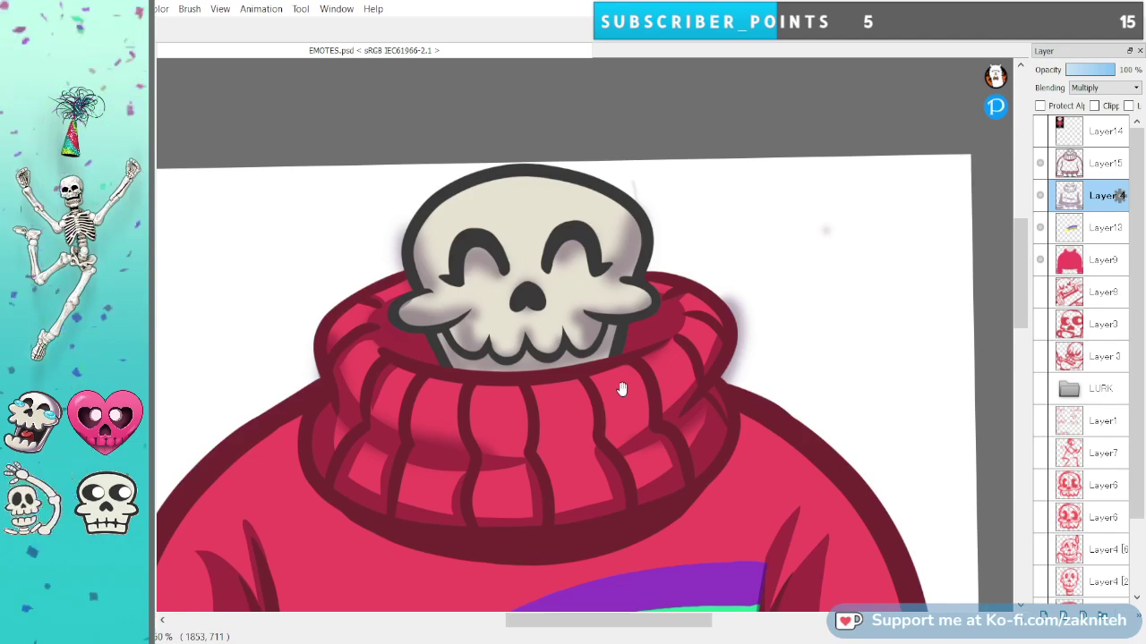
scroll(541, 300, up, 3)
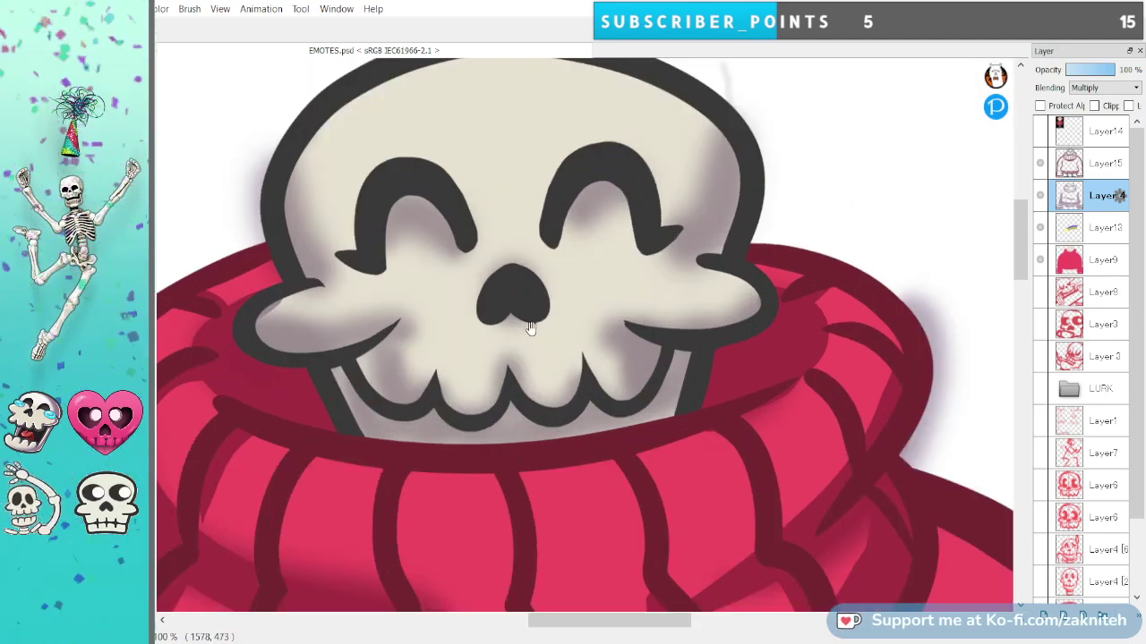
drag(529, 328, 642, 412)
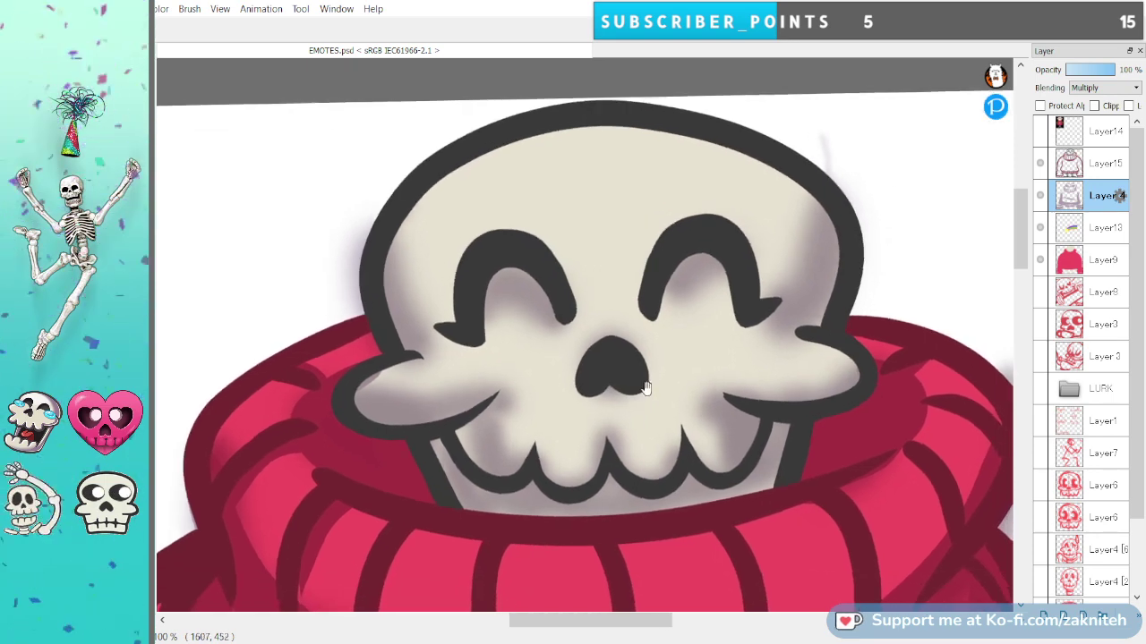
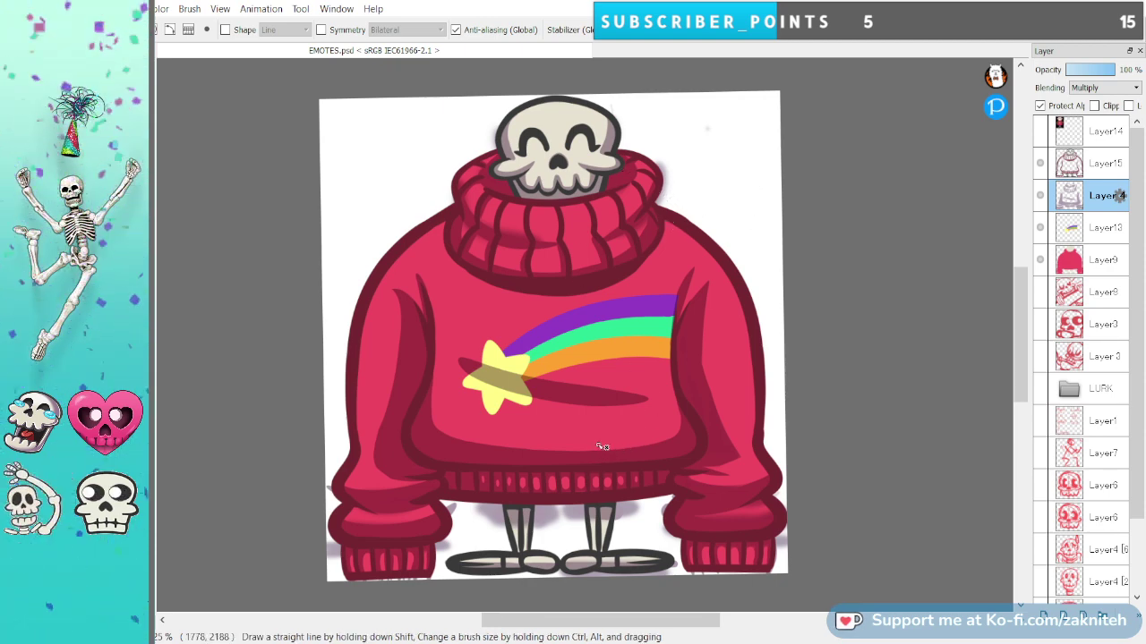
Try darkening the shadow along the torso's lower edge and hem with a large soft brush.
scroll(604, 428, down, 1)
scroll(604, 428, up, 2)
scroll(604, 429, down, 1)
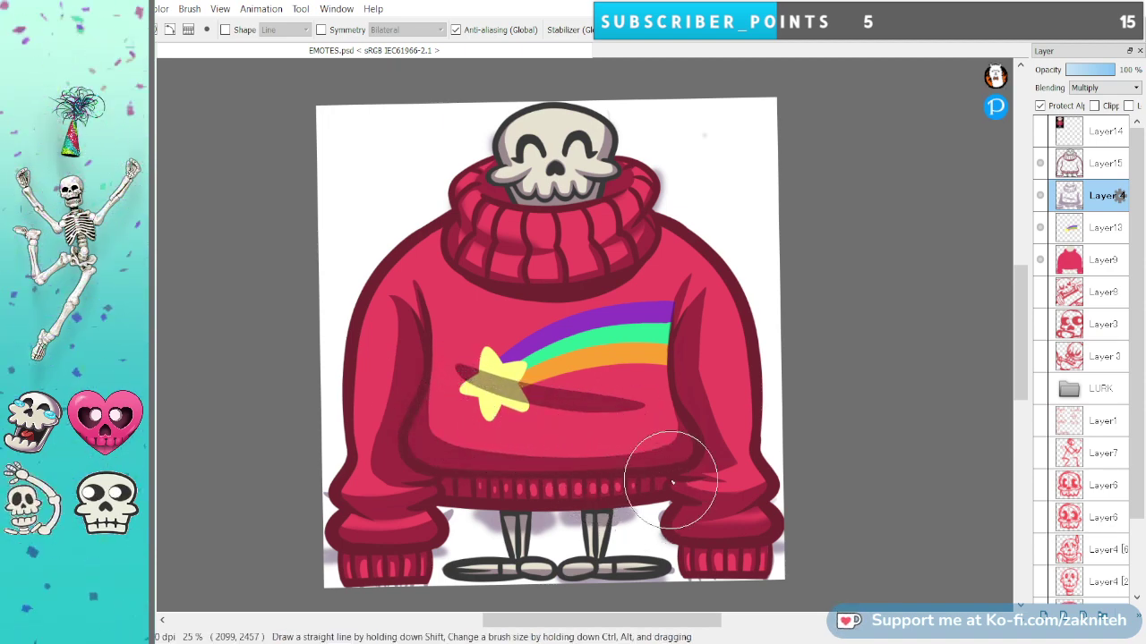
mouse_move(696, 460)
mouse_down()
mouse_move(610, 491)
mouse_move(540, 491)
mouse_move(463, 486)
mouse_move(410, 450)
mouse_up()
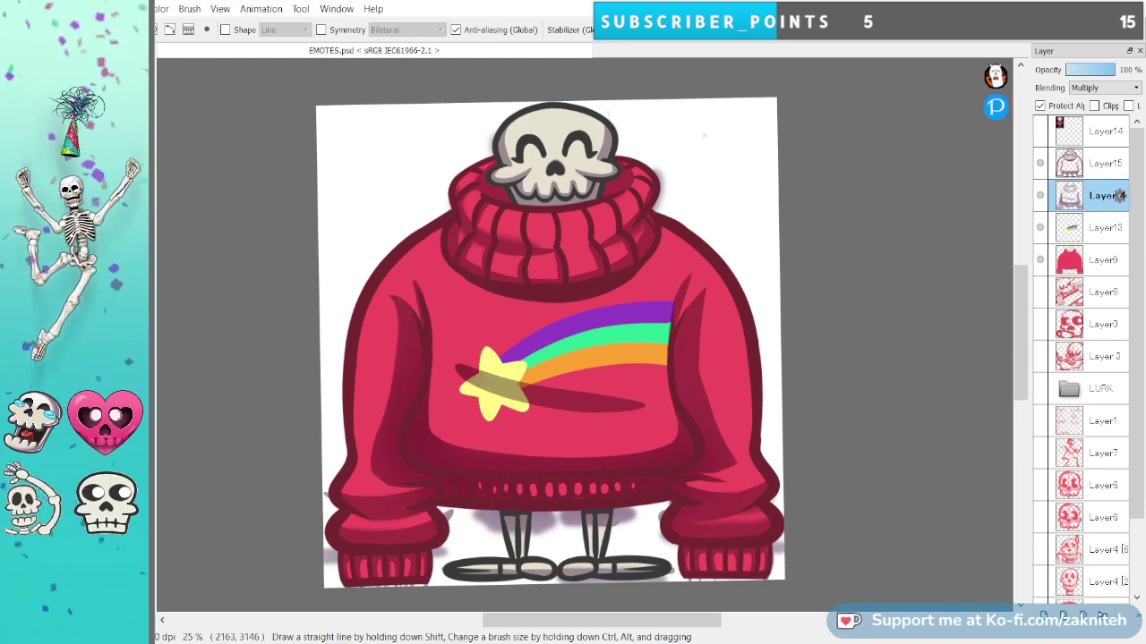
key(ctrl+z)
Lasso-select the left sleeve from the shoulder down to the fold above its lower puff, following the armpit and torso edge.
key(w)
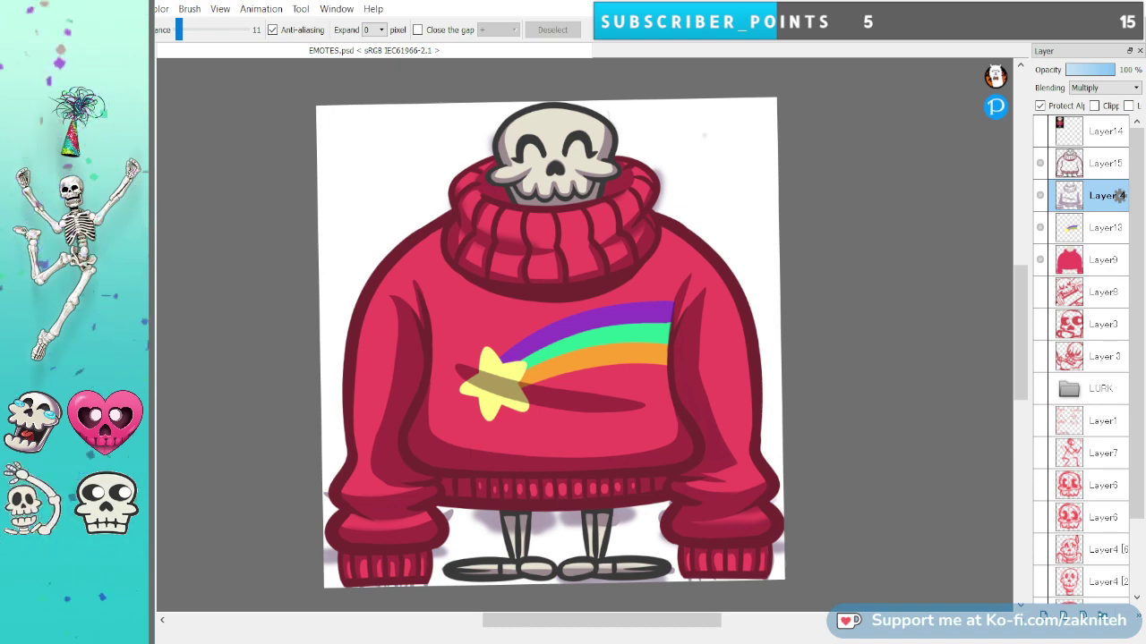
scroll(415, 521, down, 1)
scroll(417, 521, up, 3)
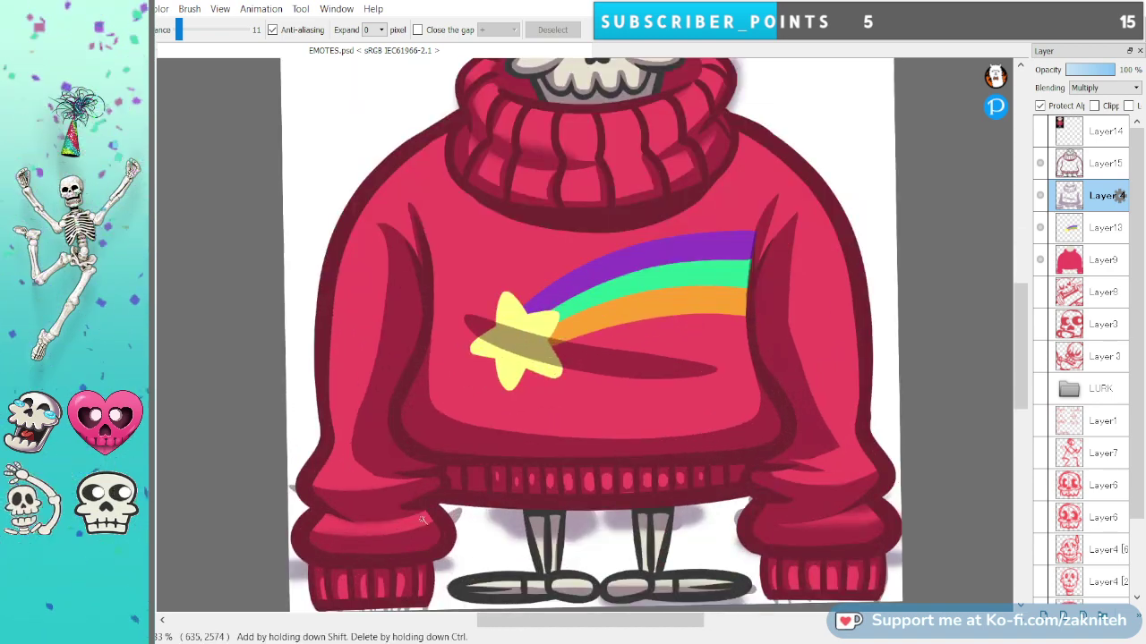
key(space)
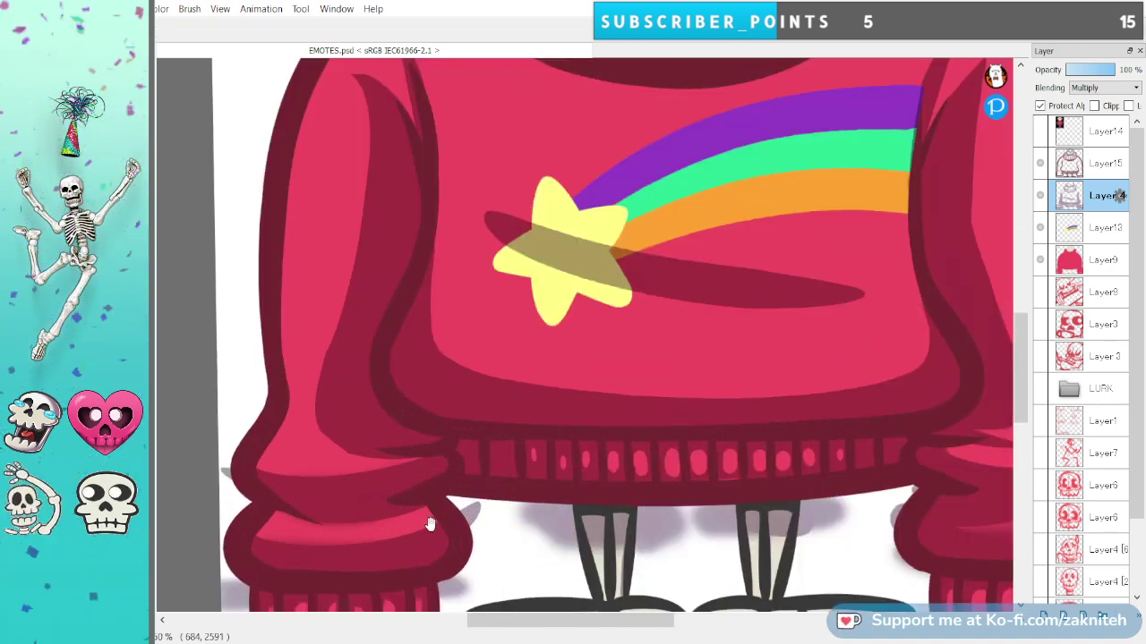
drag(519, 294, 538, 392)
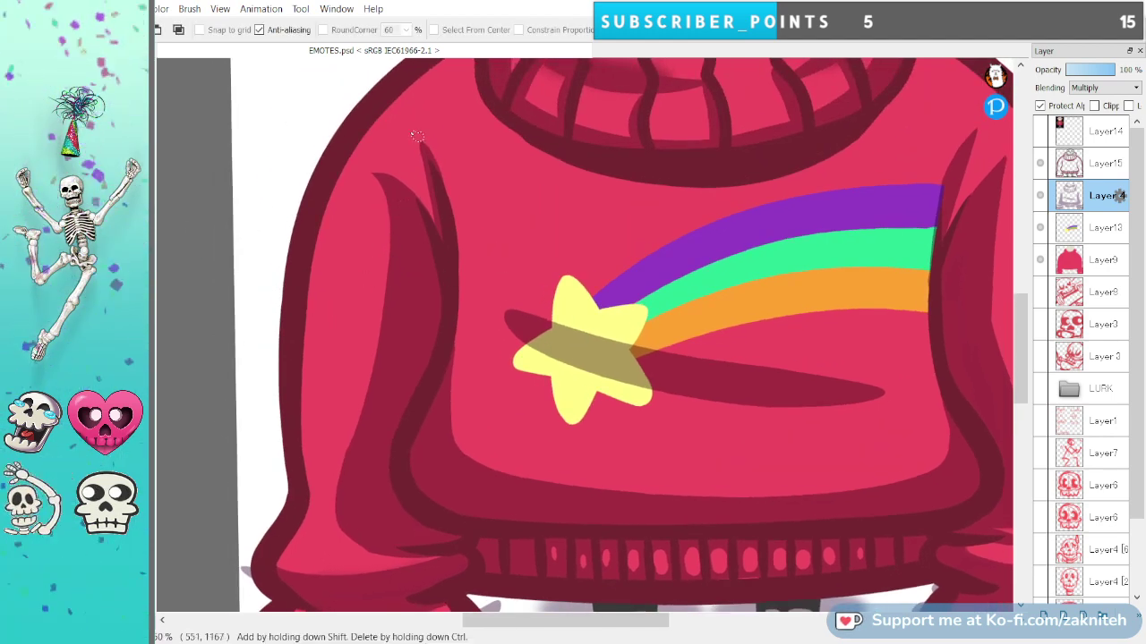
mouse_move(399, 115)
mouse_down()
mouse_move(454, 138)
mouse_move(494, 268)
mouse_up()
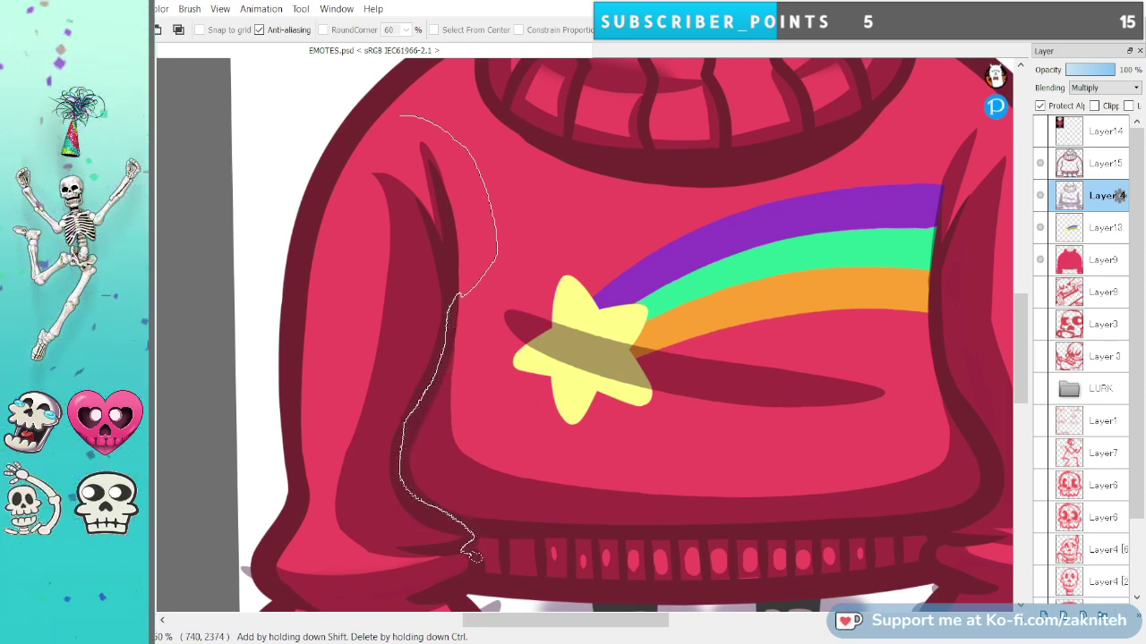
mouse_move(472, 587)
mouse_down()
mouse_move(394, 610)
mouse_move(228, 416)
mouse_move(336, 95)
mouse_move(394, 113)
mouse_up()
Extend the lasso selection down over the left sleeve's lower puff and ribbed cuff.
key(space)
drag(598, 371, 605, 123)
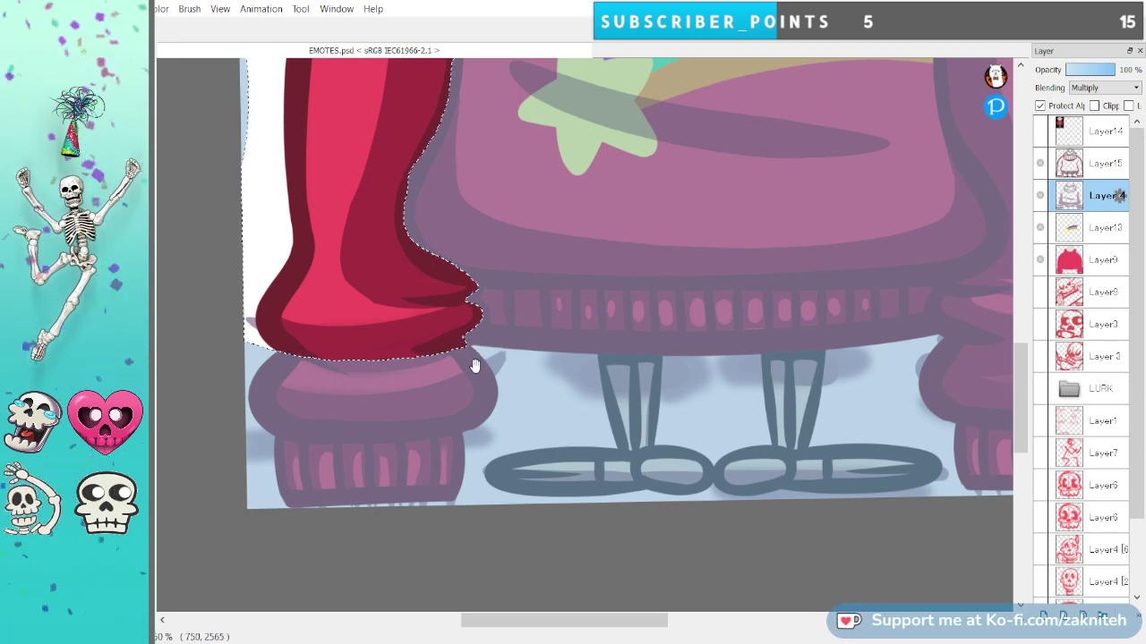
key(space)
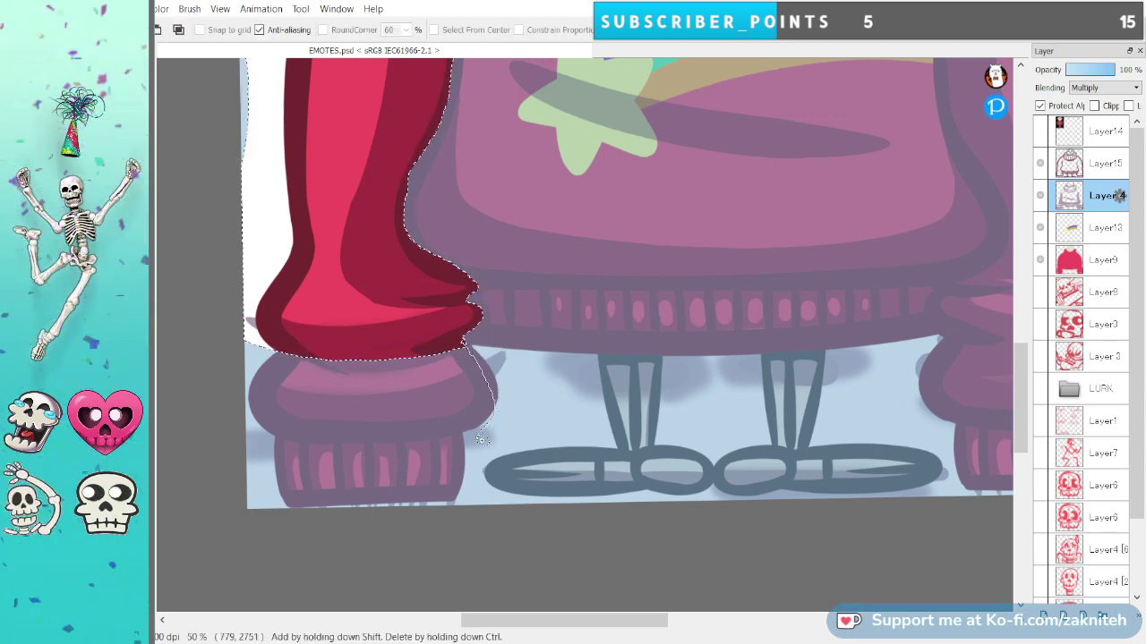
mouse_move(482, 441)
mouse_down()
mouse_move(281, 575)
mouse_move(237, 349)
mouse_up()
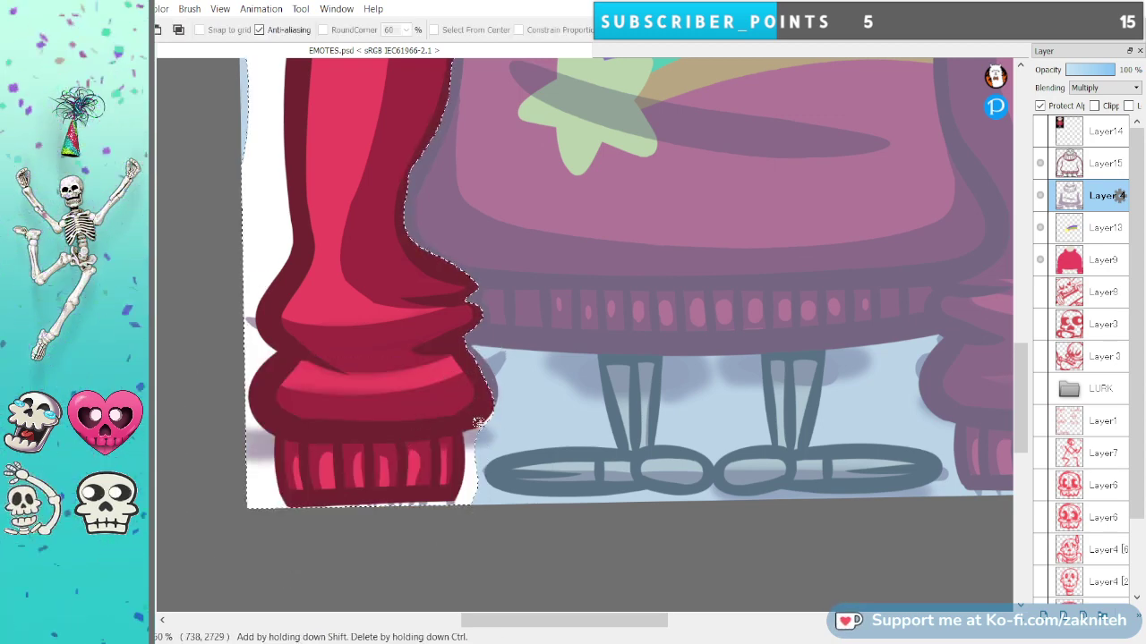
key(ctrl+d)
Add the lower half of the right sleeve, including its puff and cuff, to the lasso selection.
key(space)
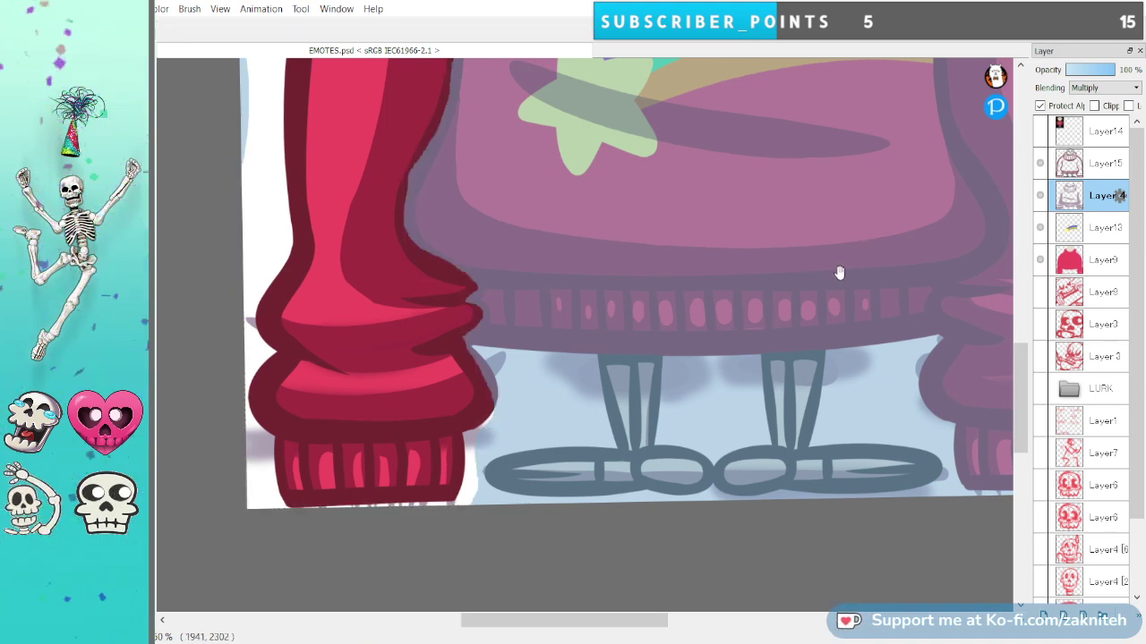
mouse_move(838, 272)
mouse_down()
mouse_move(744, 307)
mouse_move(466, 287)
mouse_up()
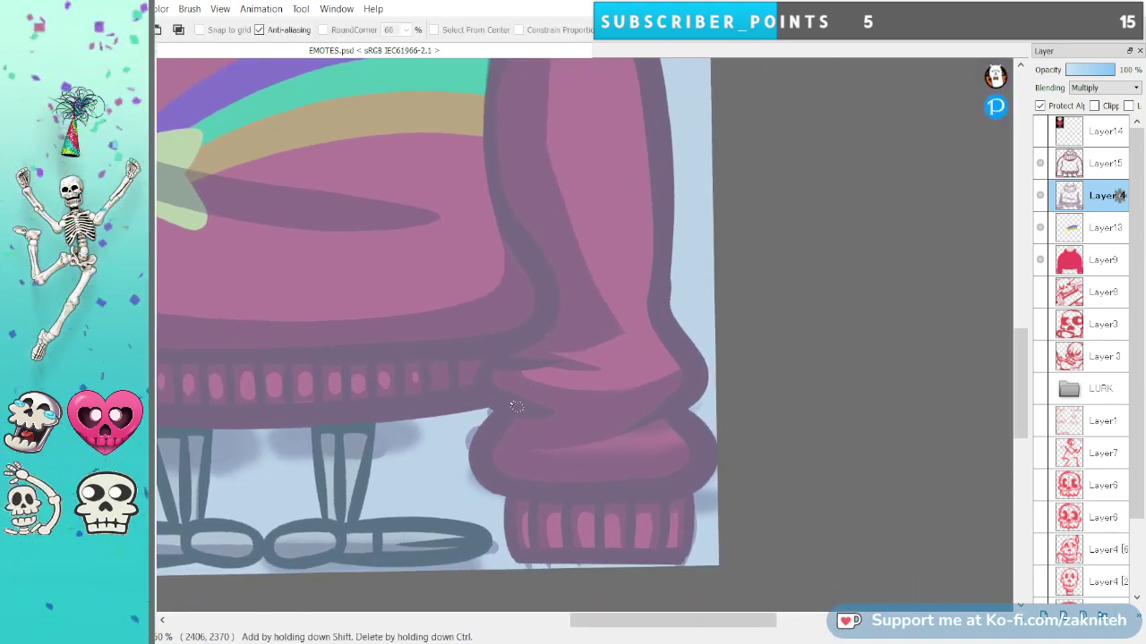
mouse_move(550, 310)
mouse_down()
mouse_move(502, 352)
mouse_move(490, 382)
mouse_move(501, 421)
mouse_move(476, 453)
mouse_up()
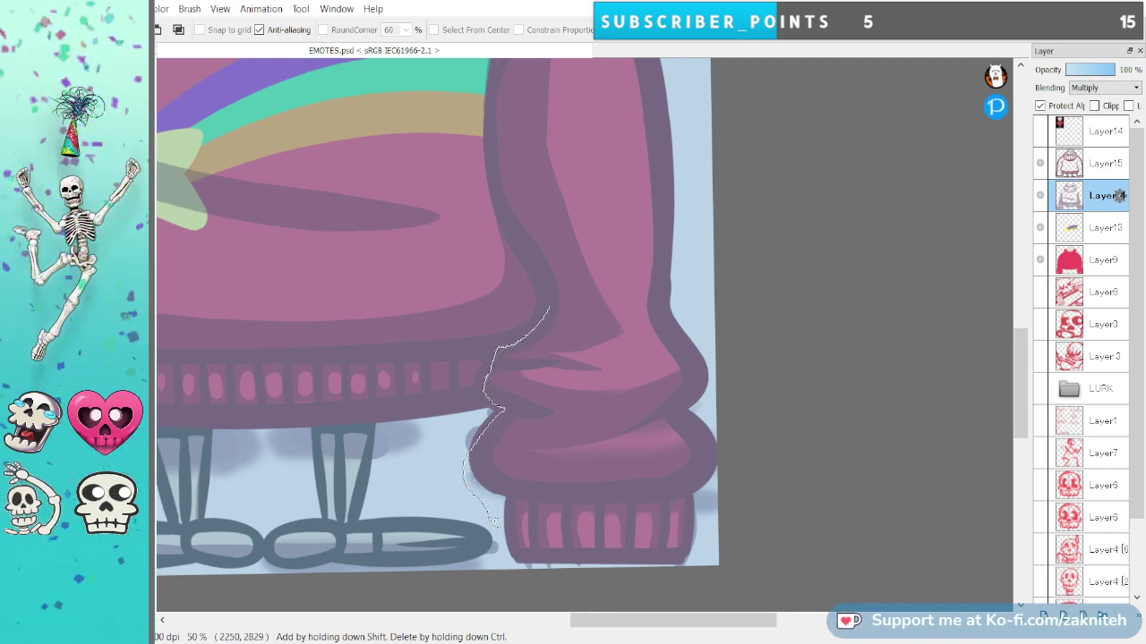
mouse_move(724, 617)
mouse_down()
mouse_move(850, 345)
mouse_move(727, 117)
mouse_move(557, 218)
mouse_up()
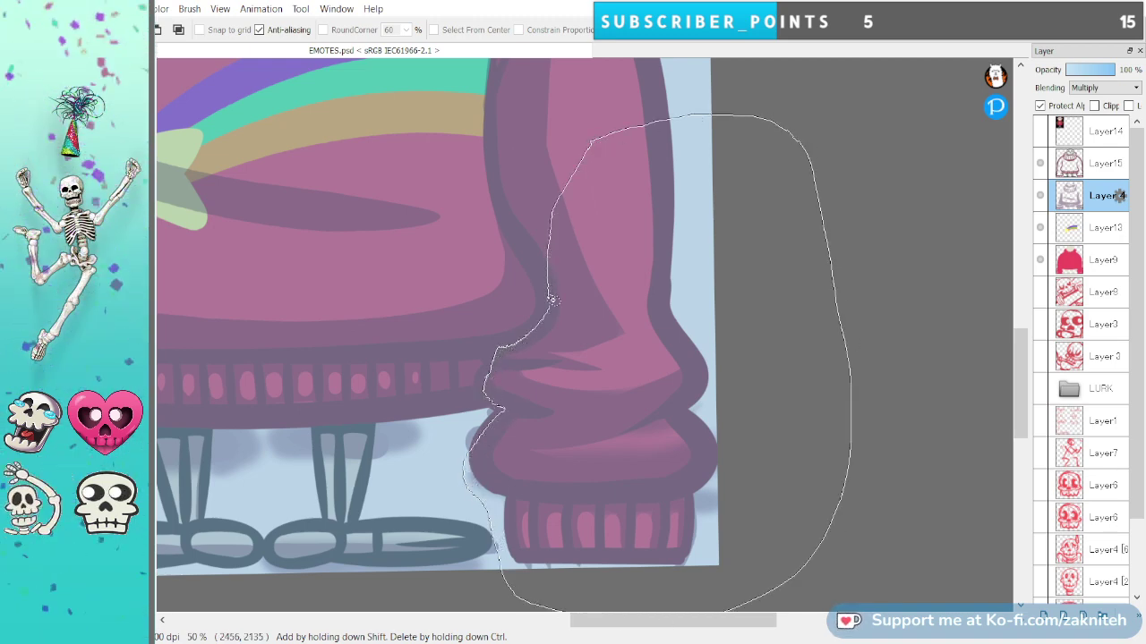
drag(553, 300, 549, 307)
Extend the right sleeve's selection up along the torso edge and over the armpit creases to the shoulder.
drag(711, 188, 710, 411)
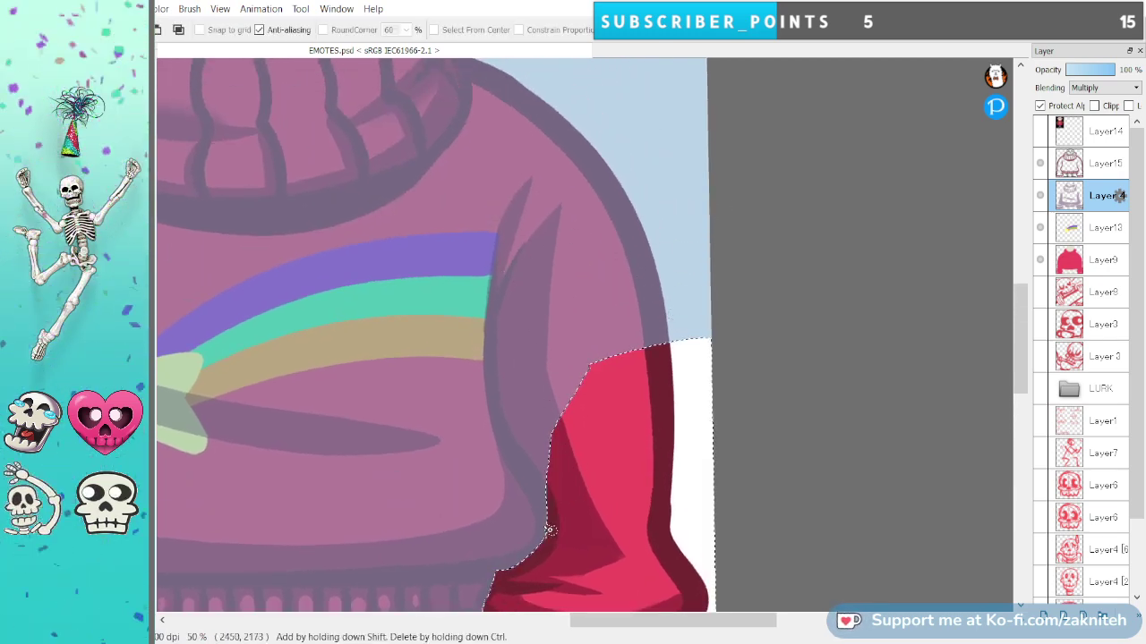
drag(502, 424, 495, 355)
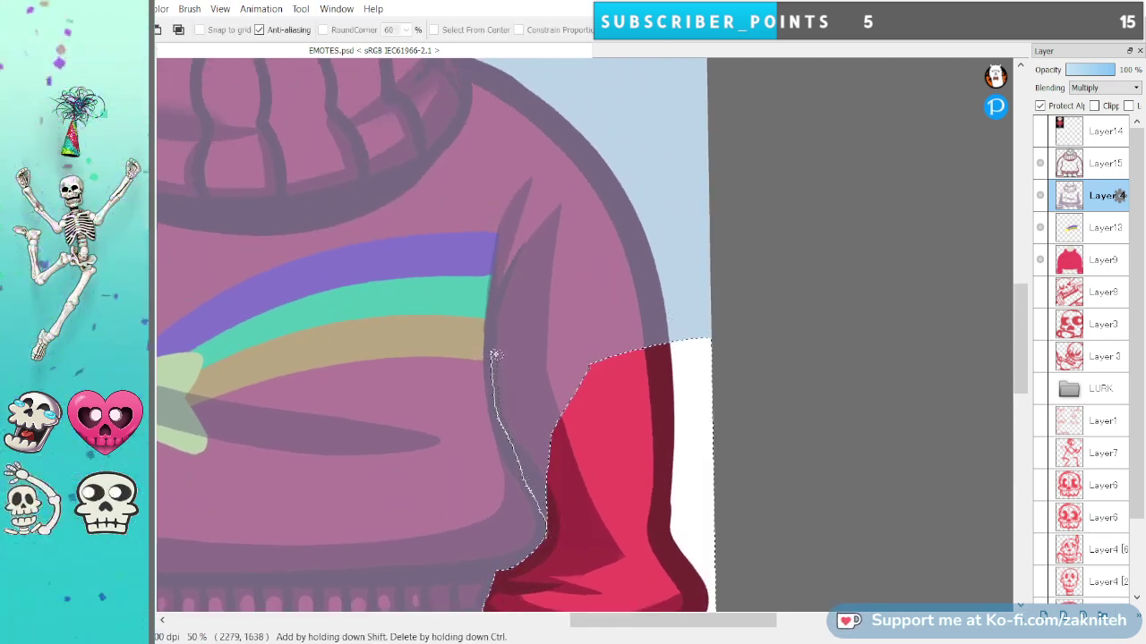
mouse_move(502, 286)
mouse_down()
mouse_move(647, 159)
mouse_move(751, 386)
mouse_up()
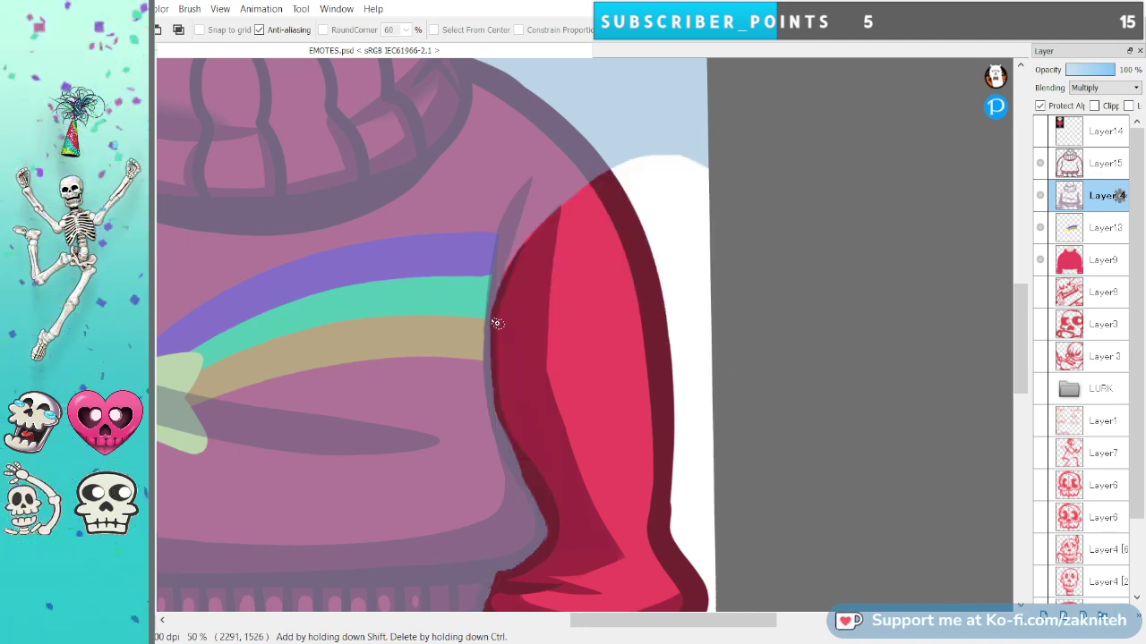
drag(490, 319, 492, 233)
key(ctrl+z)
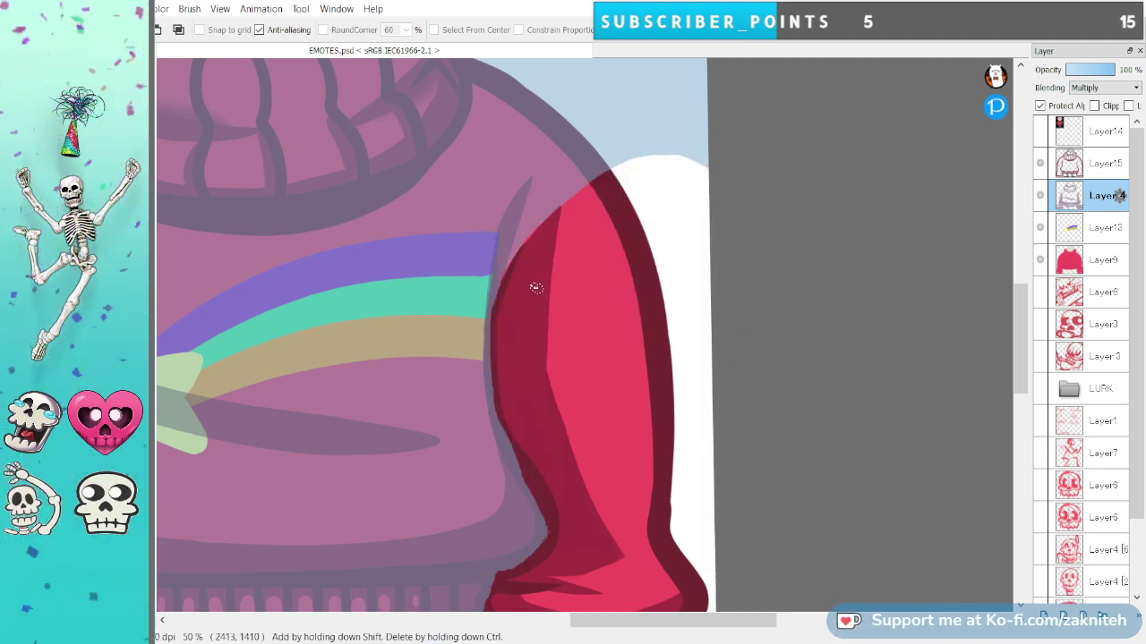
drag(496, 235, 697, 275)
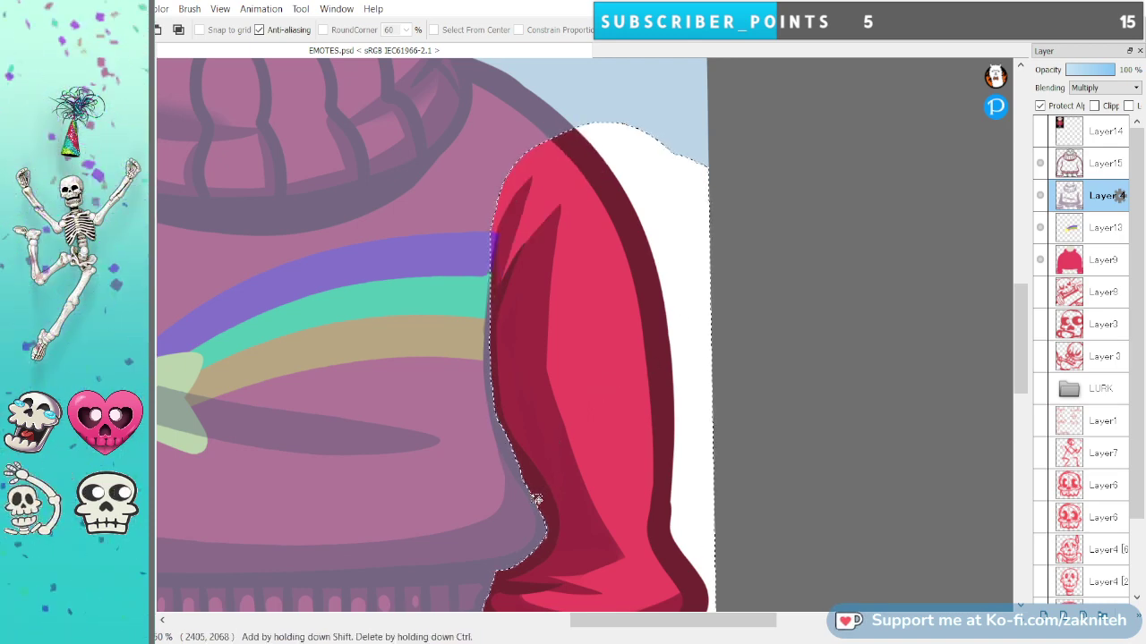
scroll(534, 501, up, 2)
scroll(508, 524, down, 7)
scroll(480, 566, up, 2)
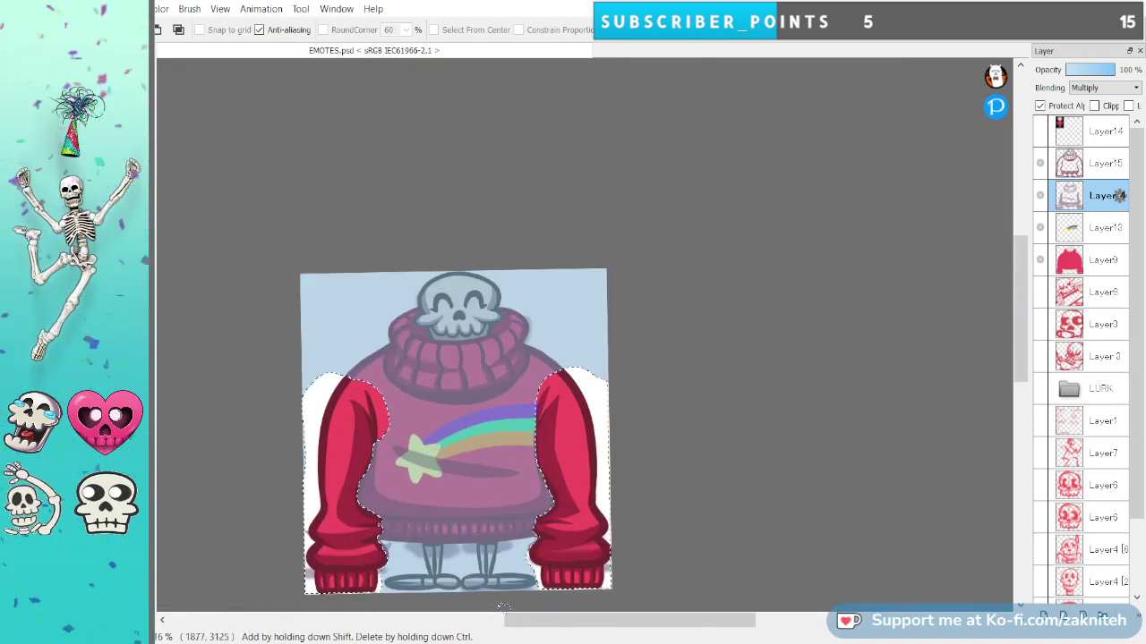
Brush soft shading within the selected sleeves, invert the selection to shade the torso's edges, and clear the selection.
key(b)
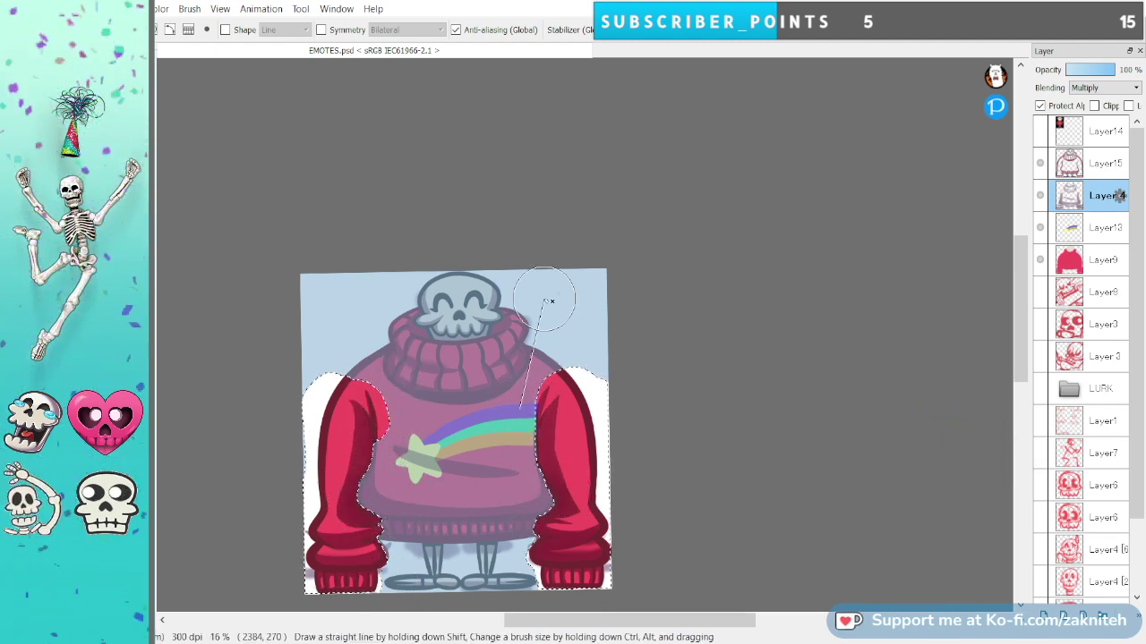
key(ctrl+shift+i)
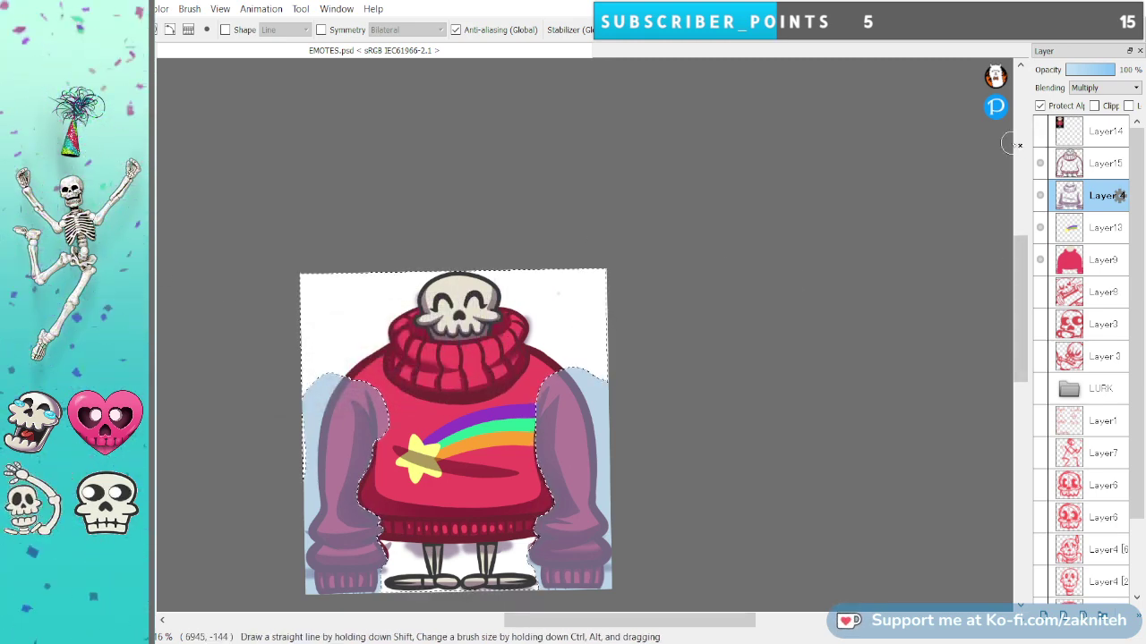
key(Delete)
key(ctrl+d)
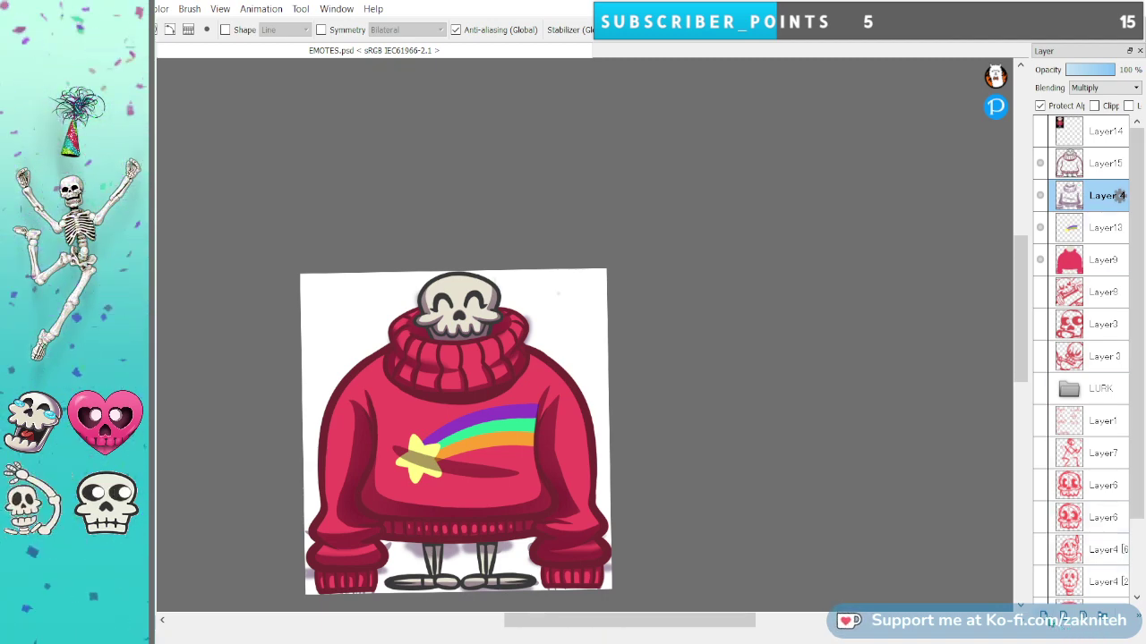
Add a new layer above Layer 4 and paint soft white highlights on the skull's forehead and both cheekbones.
key(ctrl+shift+n)
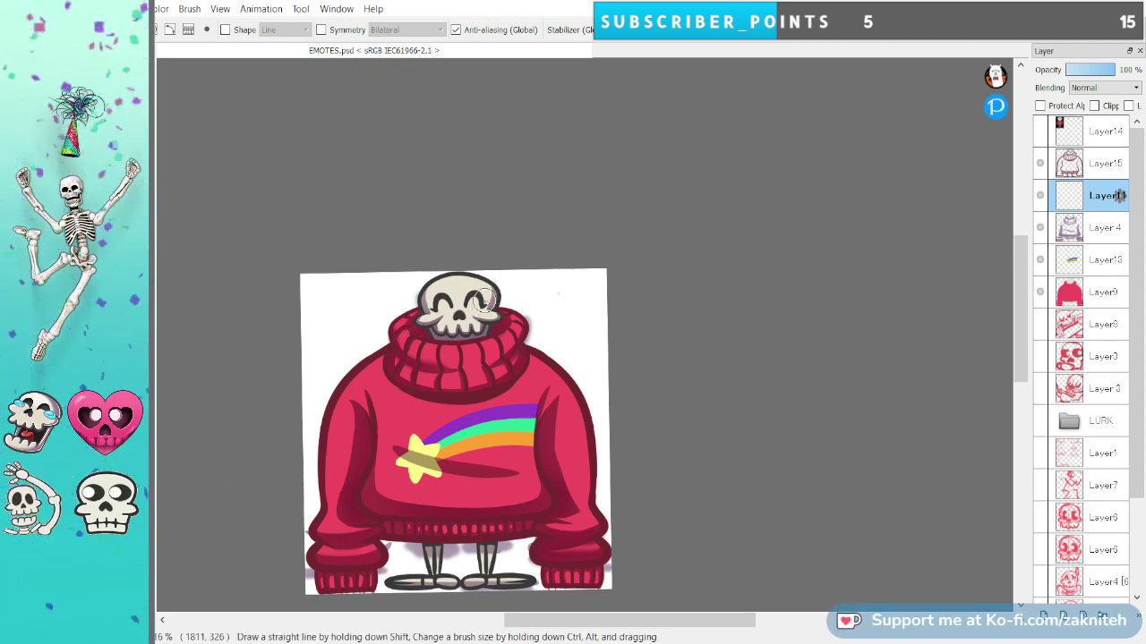
scroll(468, 285, up, 3)
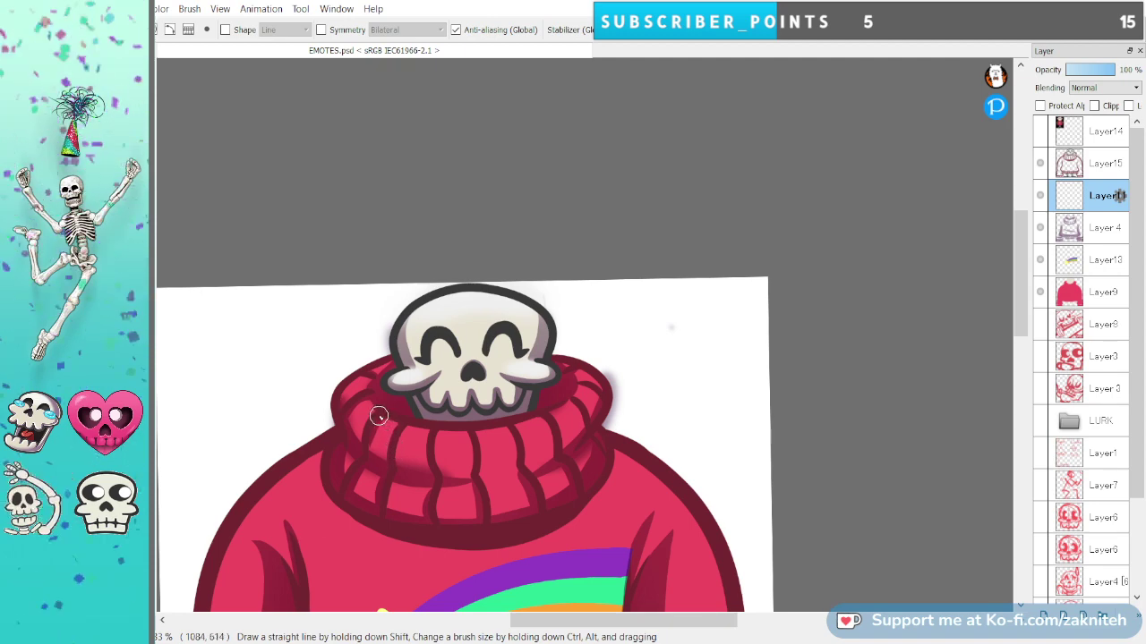
scroll(440, 391, up, 4)
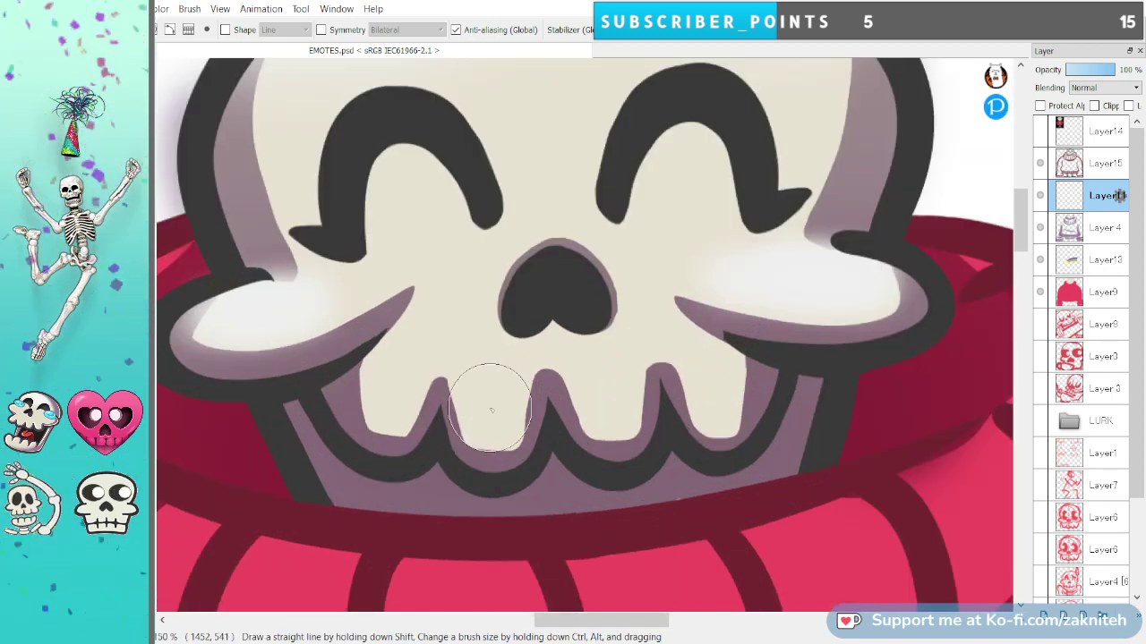
Erase the white highlights from both cheekbones of the skull.
key(e)
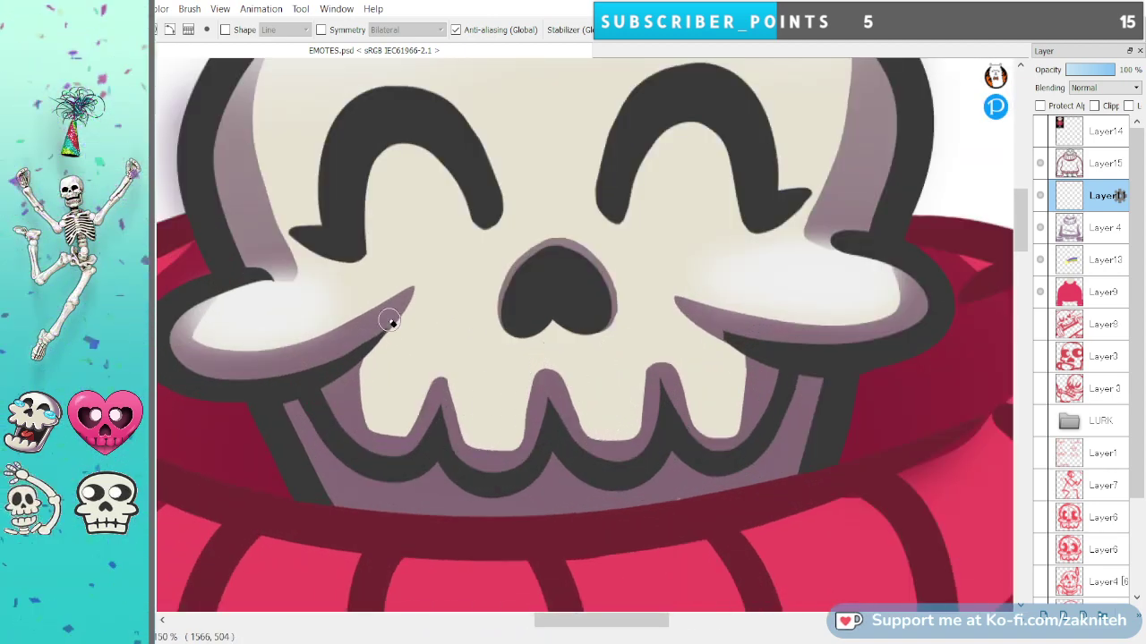
mouse_move(235, 266)
mouse_down()
mouse_move(310, 266)
mouse_move(252, 271)
mouse_up()
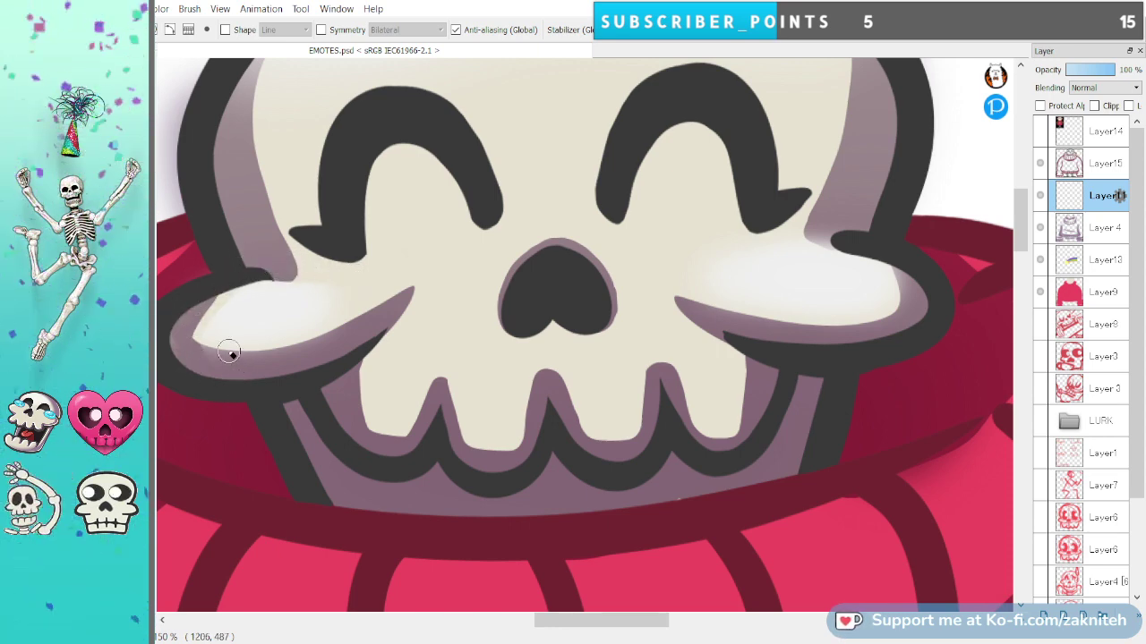
mouse_move(229, 352)
mouse_down()
mouse_move(181, 327)
mouse_move(321, 356)
mouse_move(280, 359)
mouse_move(260, 358)
mouse_move(333, 327)
mouse_move(167, 367)
mouse_up()
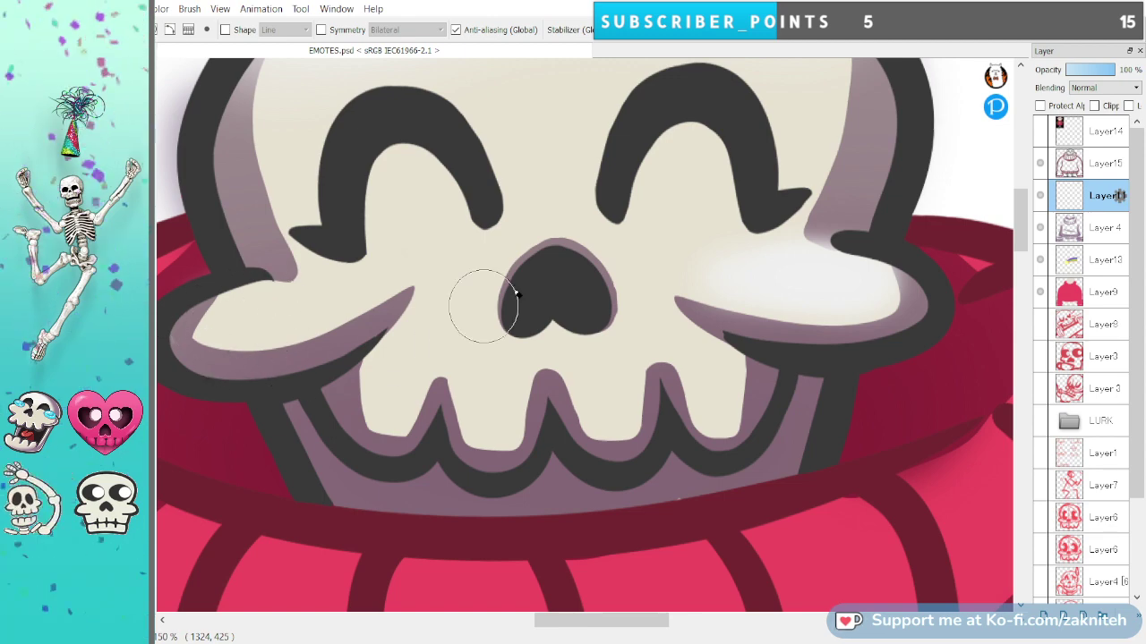
mouse_move(806, 277)
mouse_down()
mouse_move(767, 247)
mouse_move(803, 301)
mouse_move(883, 281)
mouse_up()
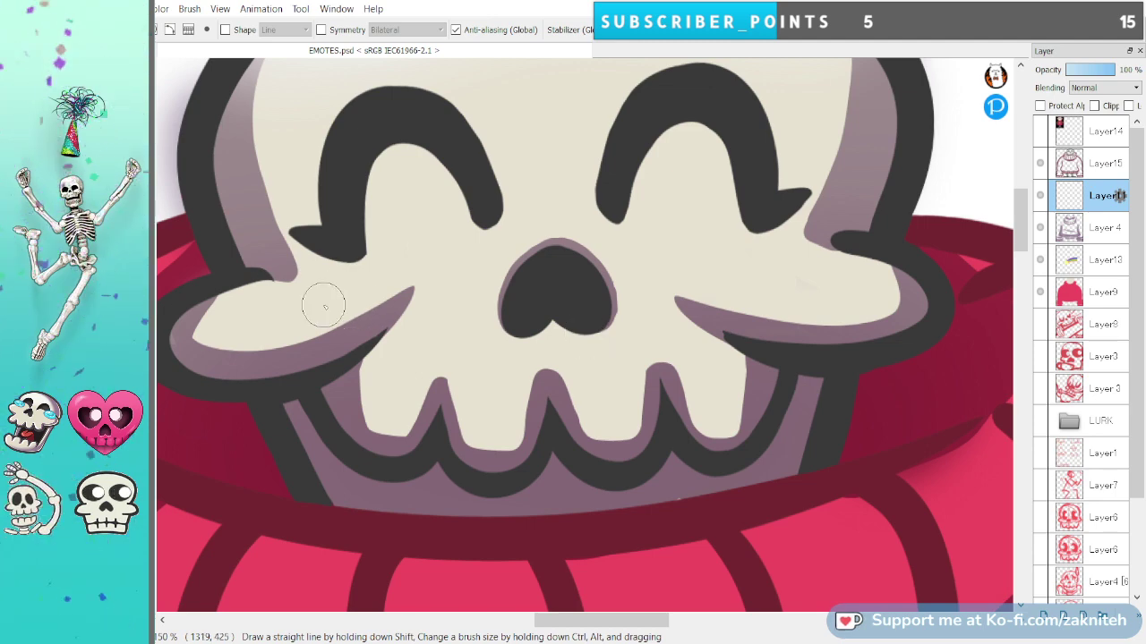
Paint smaller soft white highlights on both cheekbones and just below the nose hole.
mouse_move(305, 316)
mouse_down()
mouse_move(234, 315)
mouse_move(346, 281)
mouse_move(295, 320)
mouse_move(298, 307)
mouse_move(234, 317)
mouse_up()
mouse_move(814, 278)
mouse_down()
mouse_move(862, 289)
mouse_move(716, 270)
mouse_up()
mouse_move(518, 338)
mouse_down()
mouse_move(552, 326)
mouse_move(510, 325)
mouse_move(558, 315)
mouse_move(507, 327)
mouse_move(559, 311)
mouse_move(569, 326)
mouse_move(607, 318)
mouse_move(529, 320)
mouse_up()
Paint a soft vertical white highlight on each of the skull's four teeth.
drag(495, 429, 489, 407)
mouse_move(383, 409)
mouse_down()
mouse_move(396, 404)
mouse_move(391, 388)
mouse_up()
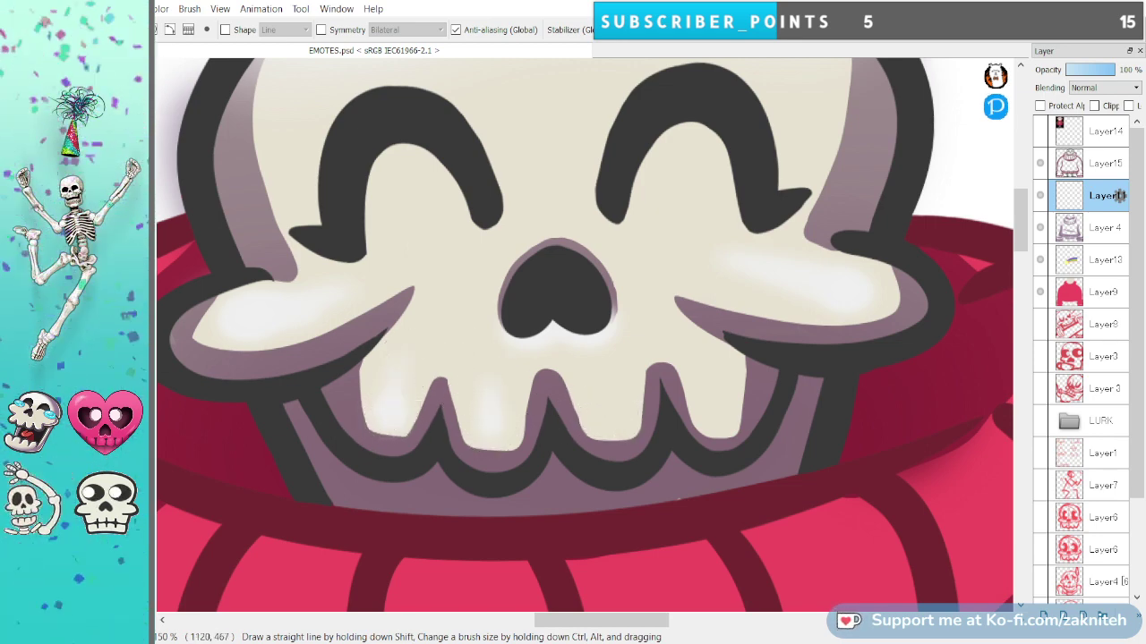
mouse_move(616, 414)
mouse_down()
mouse_move(607, 421)
mouse_move(608, 362)
mouse_up()
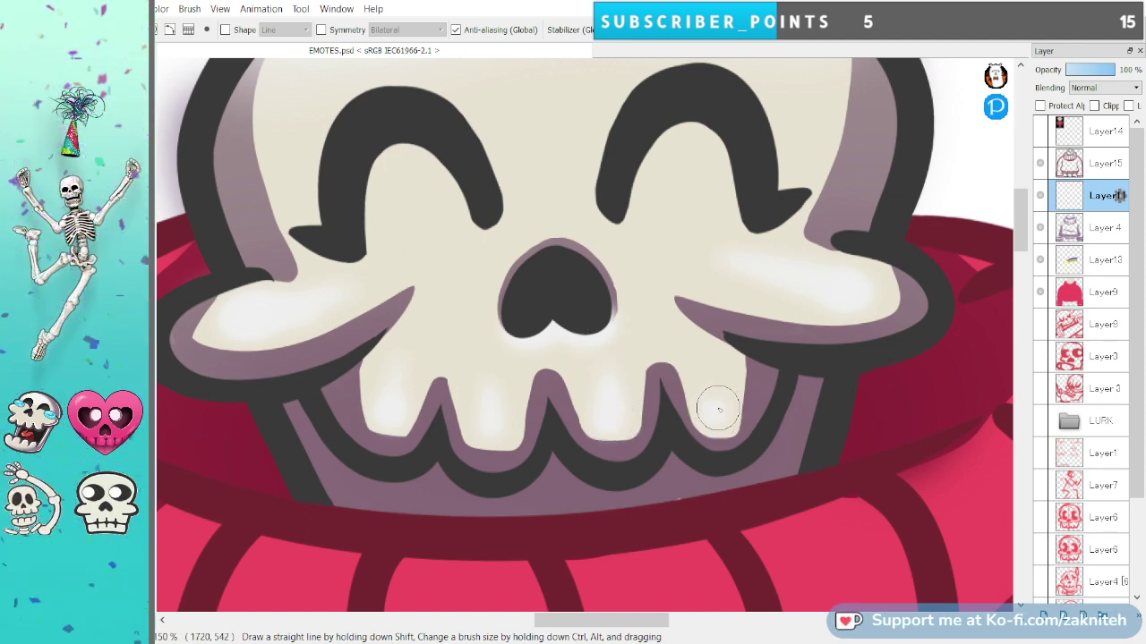
mouse_move(718, 408)
mouse_down()
mouse_move(725, 420)
mouse_move(715, 425)
mouse_up()
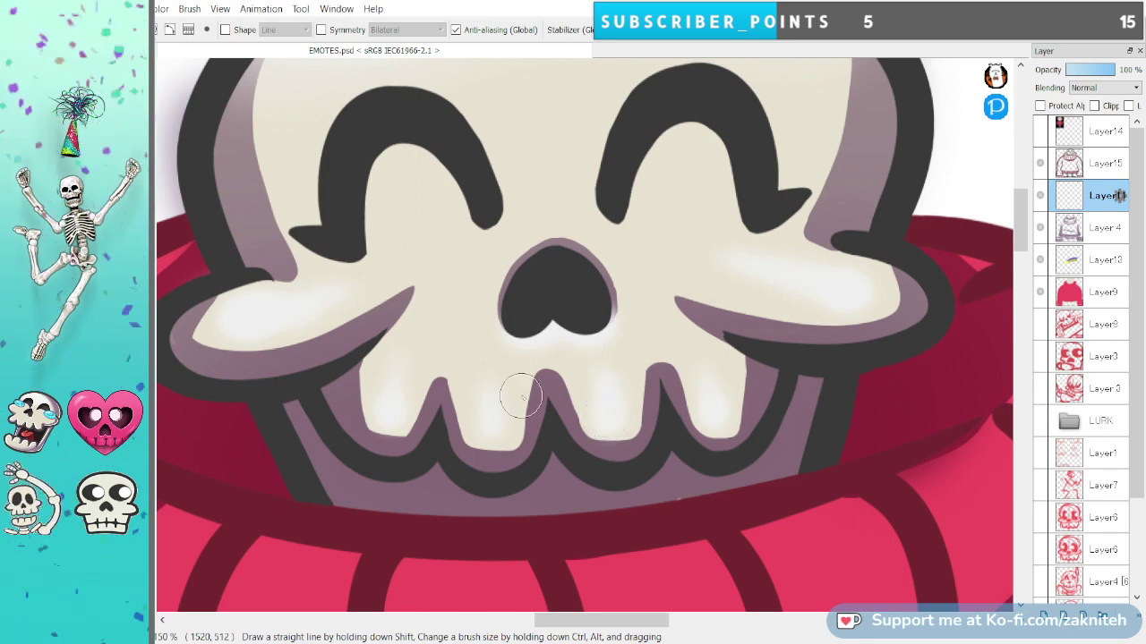
Strengthen and widen the soft white highlights across both cheekbones.
mouse_move(522, 397)
mouse_down()
mouse_move(482, 443)
mouse_move(425, 403)
mouse_move(402, 423)
mouse_move(383, 408)
mouse_move(420, 341)
mouse_move(330, 316)
mouse_move(230, 313)
mouse_move(334, 300)
mouse_move(241, 307)
mouse_move(357, 315)
mouse_move(323, 291)
mouse_up()
mouse_move(826, 266)
mouse_down()
mouse_move(870, 280)
mouse_move(755, 256)
mouse_up()
drag(1018, 245, 1018, 227)
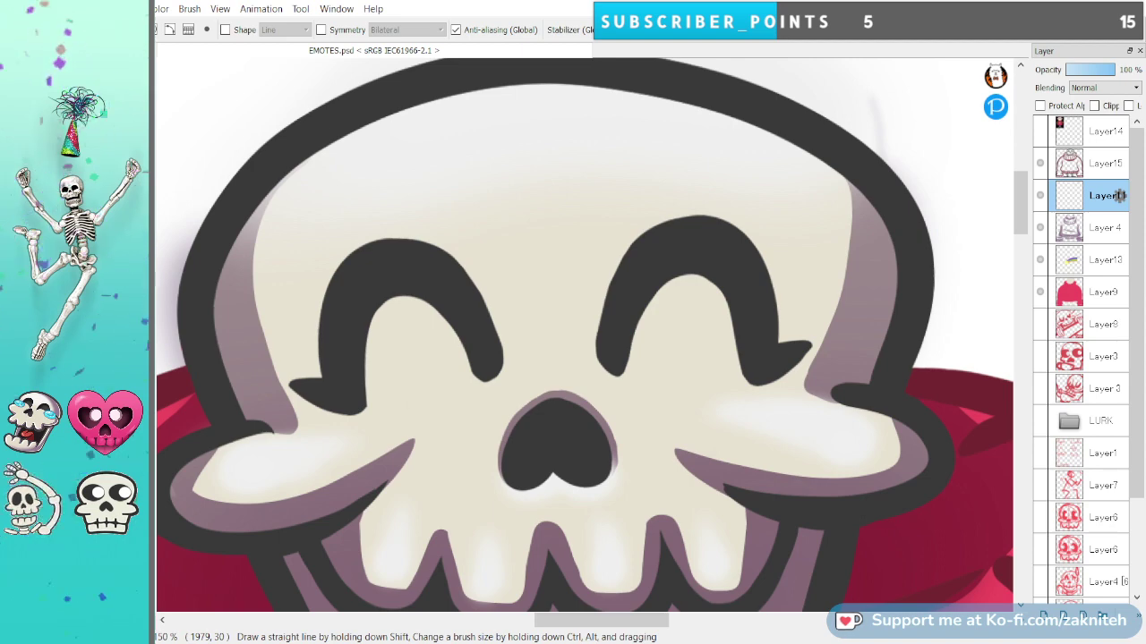
key(space)
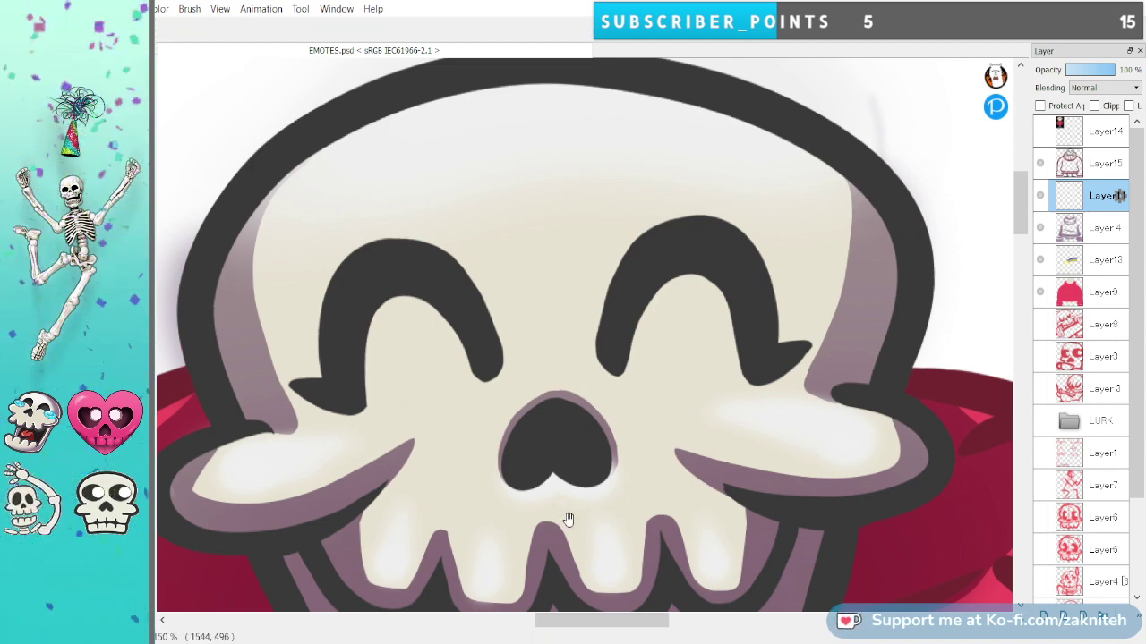
drag(570, 519, 652, 452)
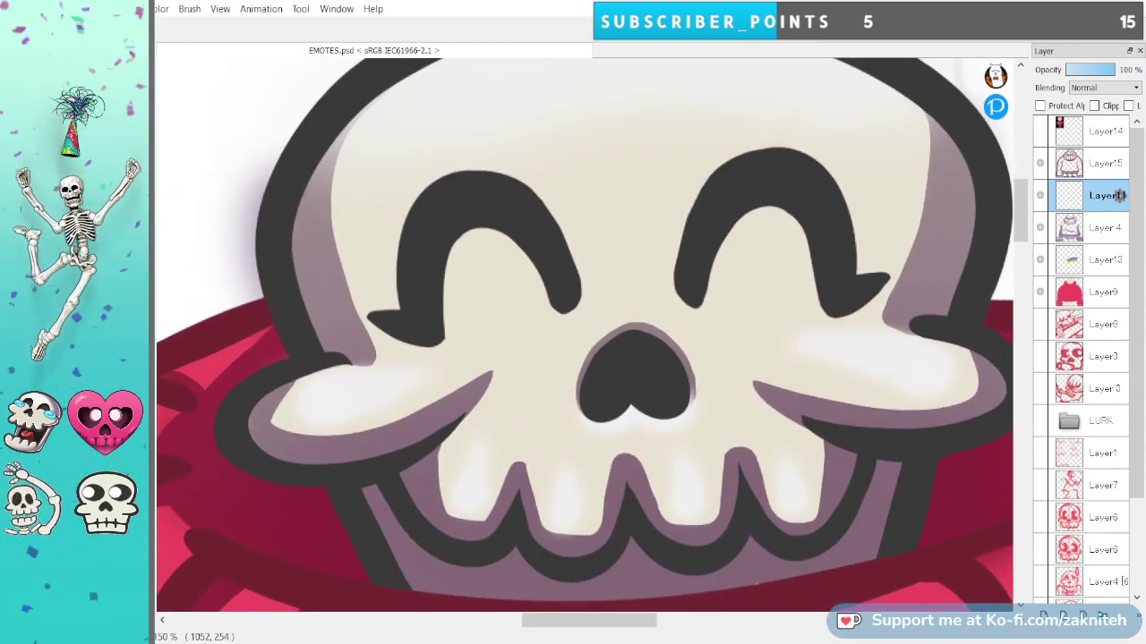
key(b)
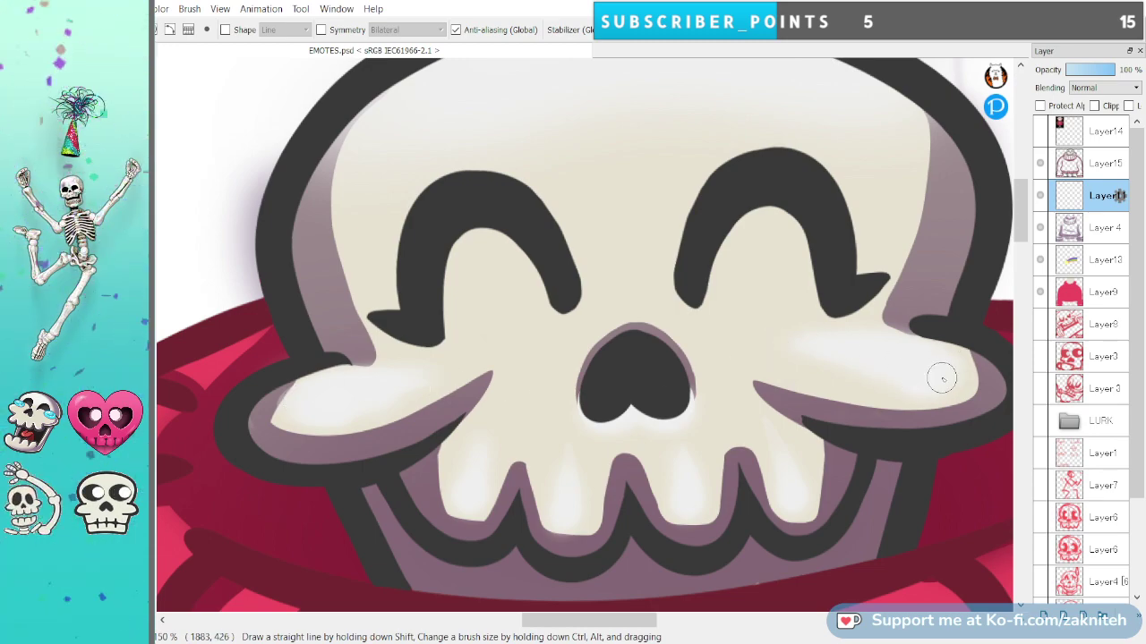
Paint soft white highlights along the upper parts of the bones in both feet.
scroll(1004, 296, down, 10)
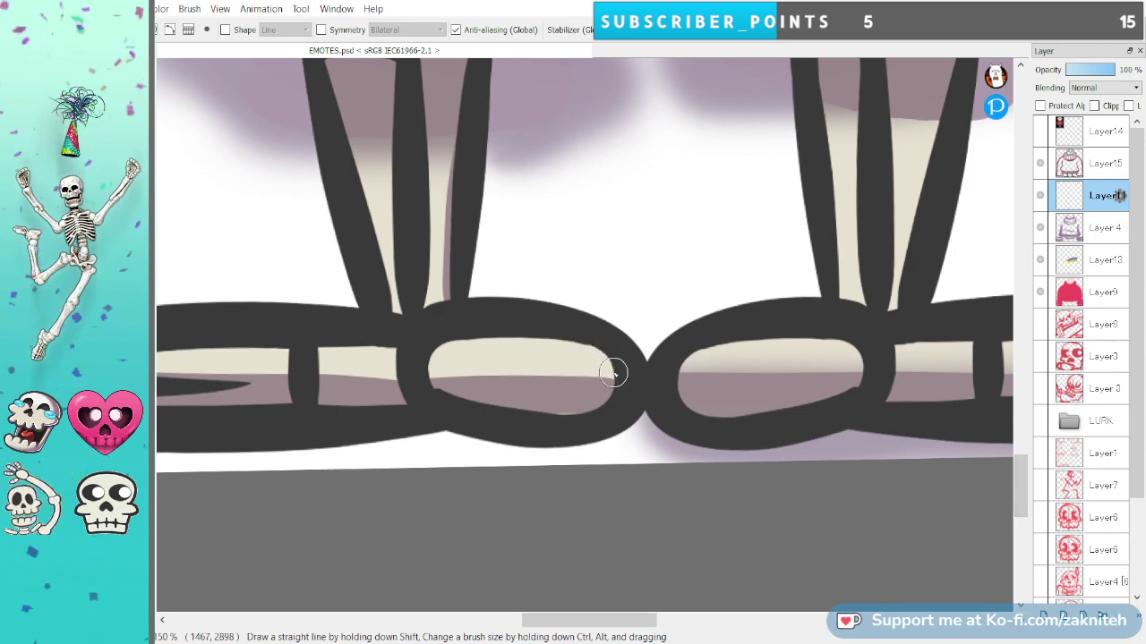
drag(589, 619, 556, 620)
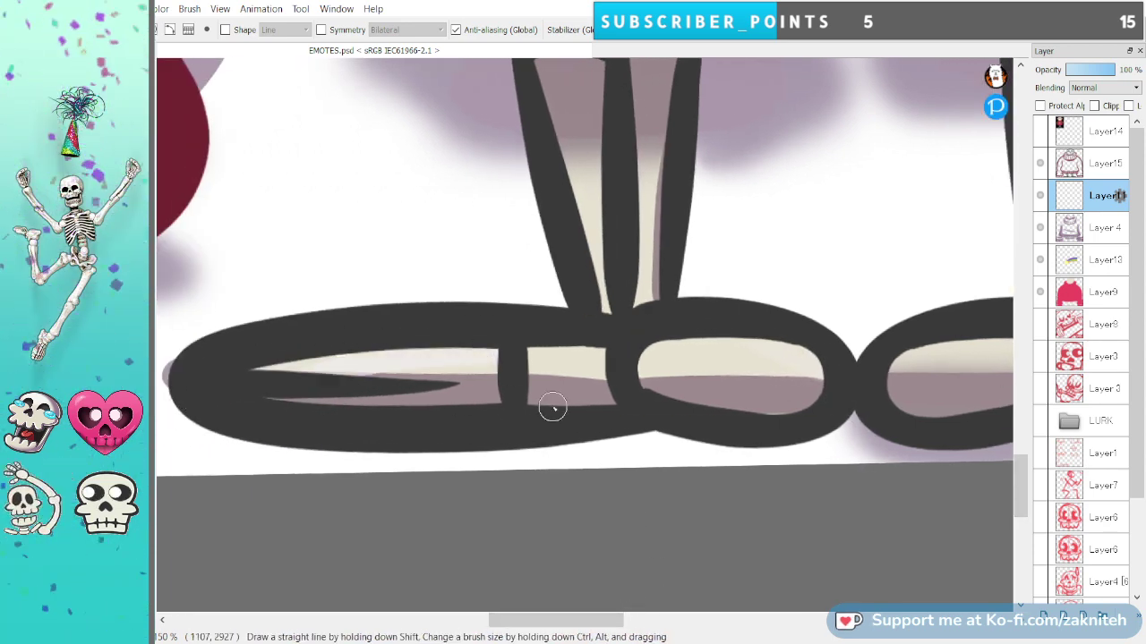
drag(621, 620, 737, 619)
drag(492, 343, 728, 352)
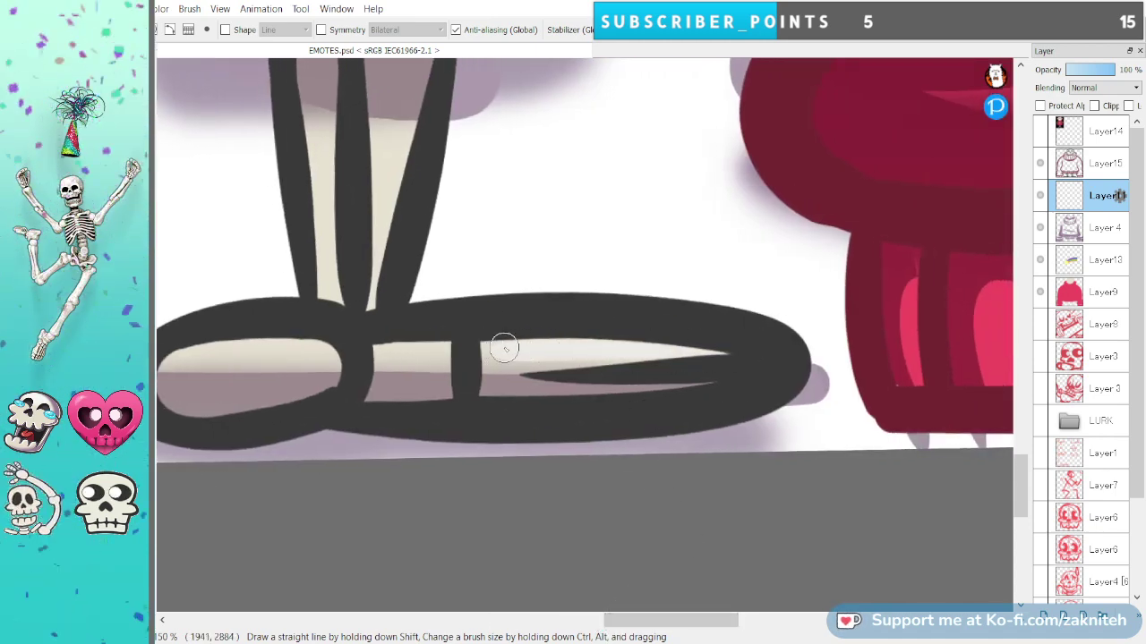
scroll(443, 400, down, 5)
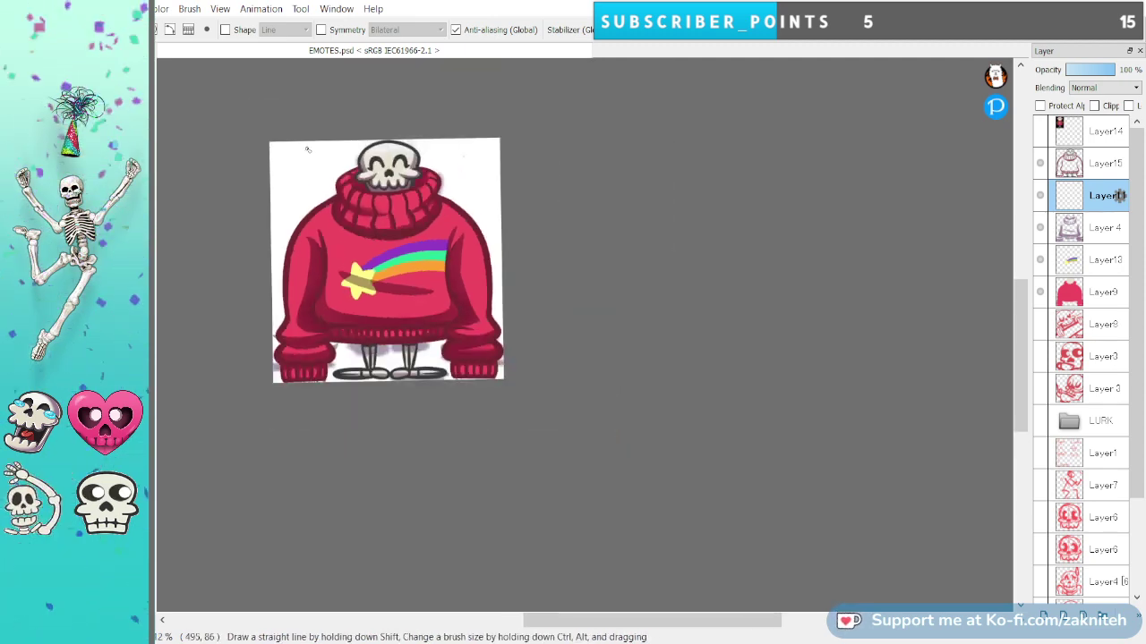
scroll(304, 153, up, 2)
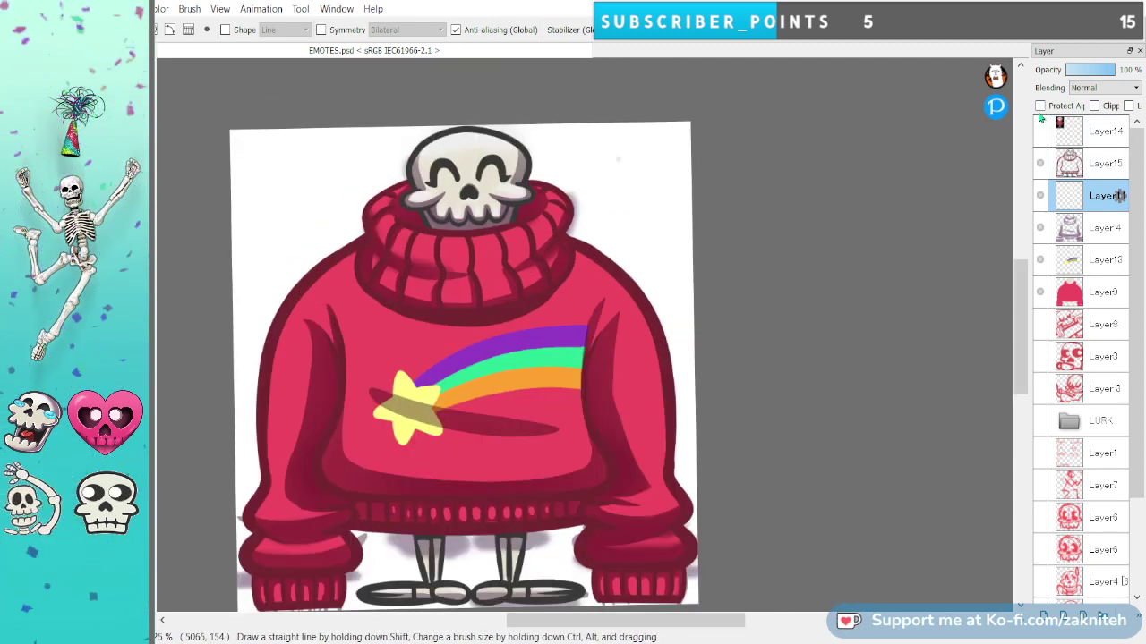
click(1040, 106)
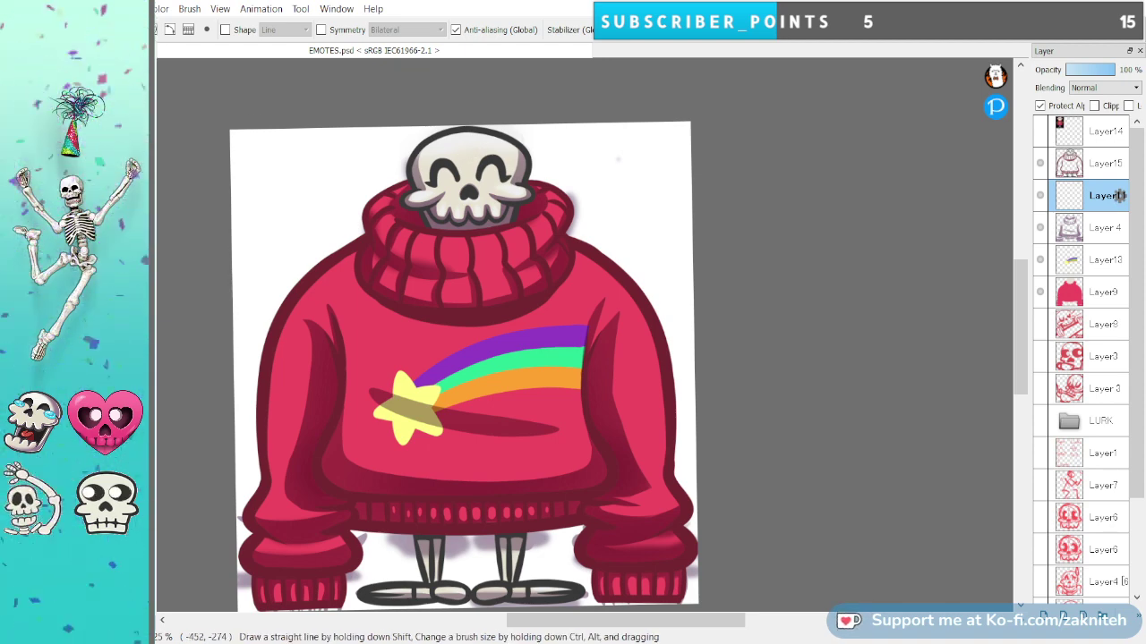
ctrl+alt+drag(584, 335, 734, 334)
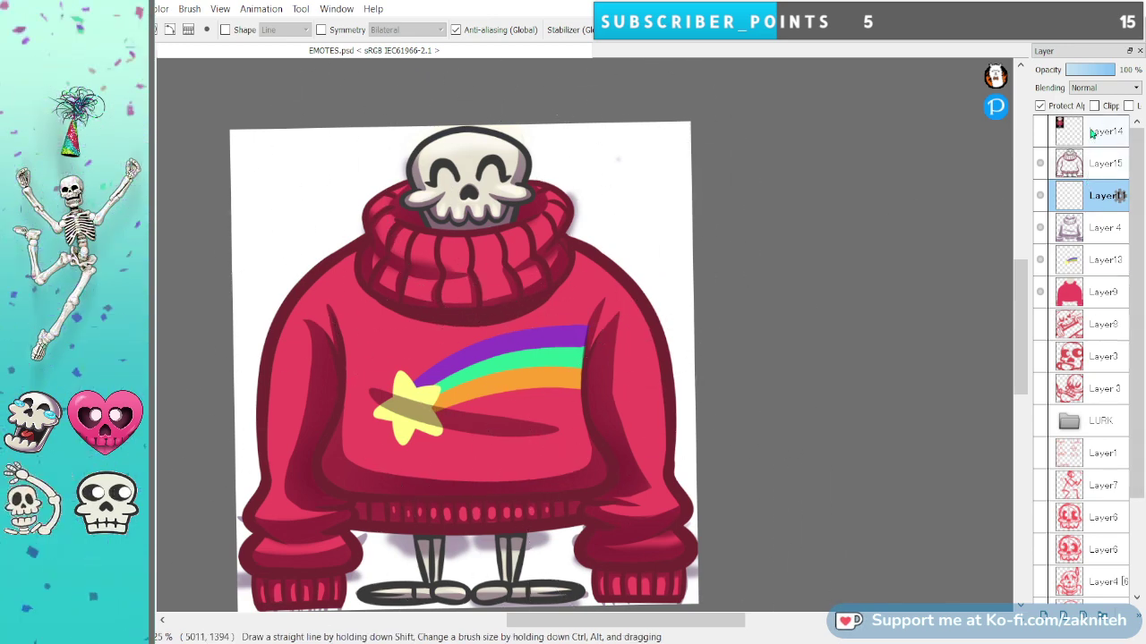
click(1041, 106)
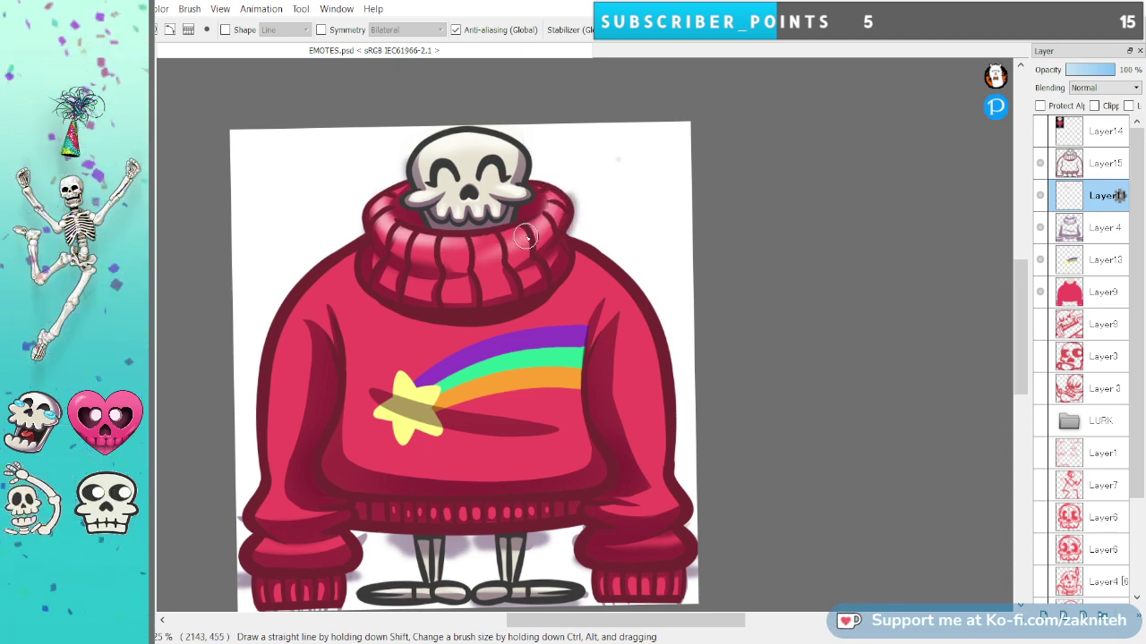
Paint soft pale highlights across the ribs of both folds of the turtleneck collar.
mouse_move(525, 236)
mouse_down()
mouse_move(560, 209)
mouse_move(518, 242)
mouse_up()
drag(393, 277, 450, 289)
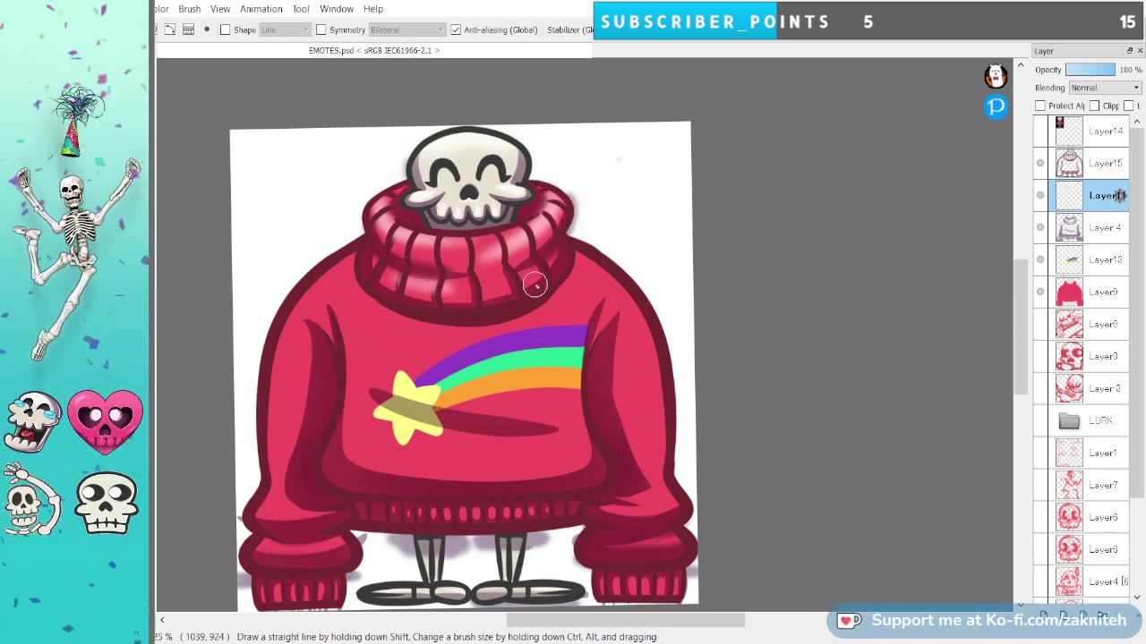
mouse_move(535, 284)
mouse_down()
mouse_move(396, 281)
mouse_move(535, 267)
mouse_up()
drag(391, 280, 474, 284)
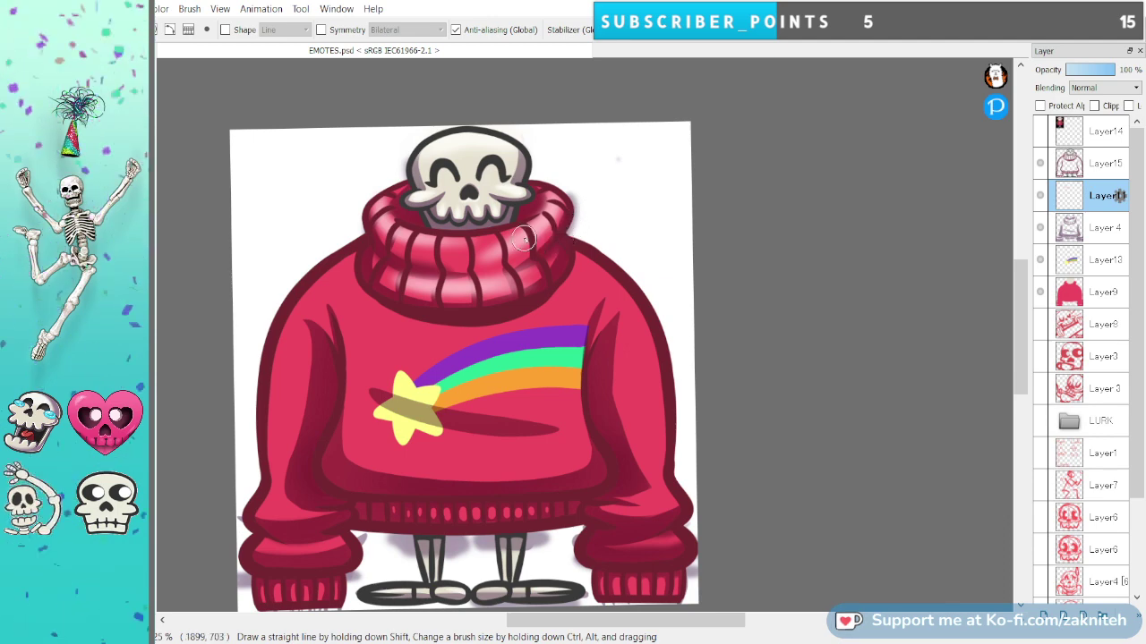
drag(356, 220, 422, 248)
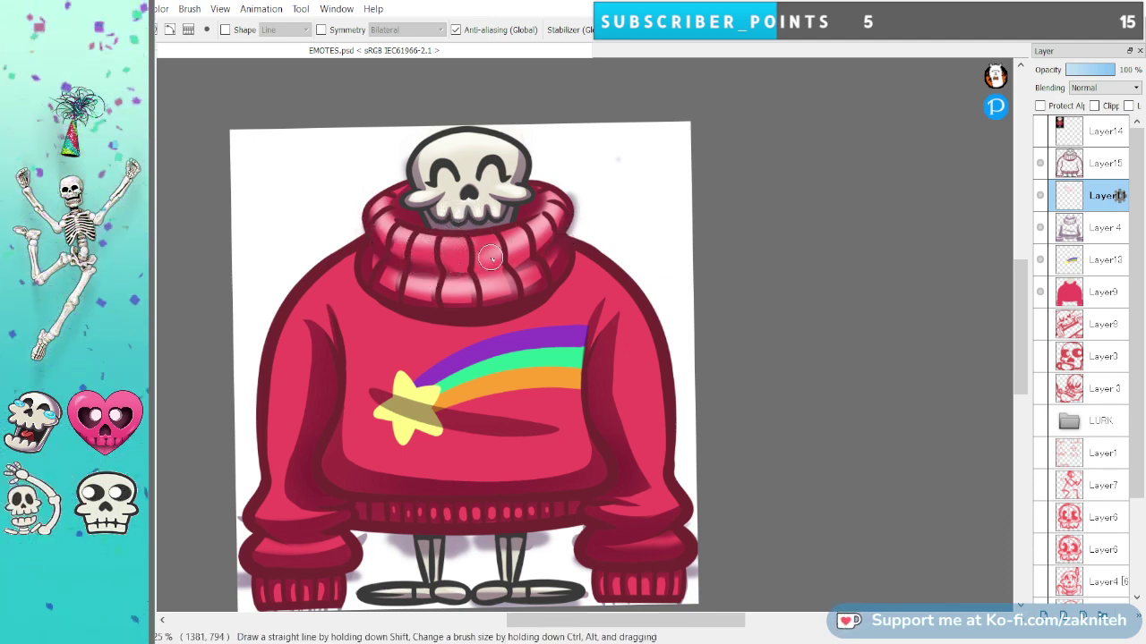
mouse_move(459, 267)
mouse_down()
mouse_move(552, 242)
mouse_move(460, 264)
mouse_up()
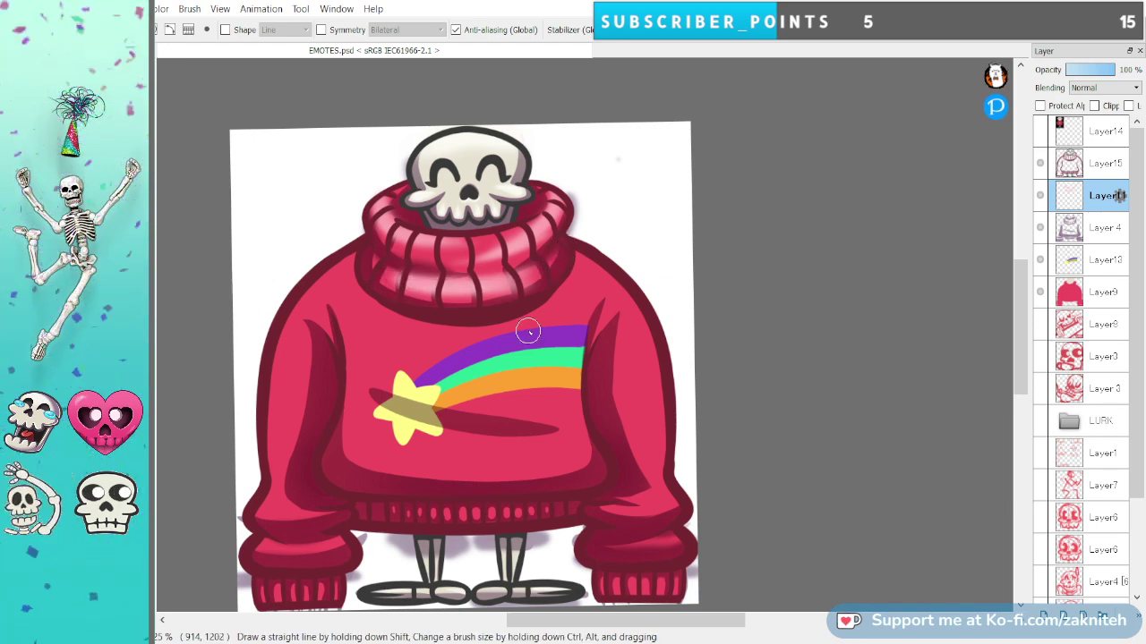
Lasso the collar area and cut the pale highlights from the highlight layer.
key(m)
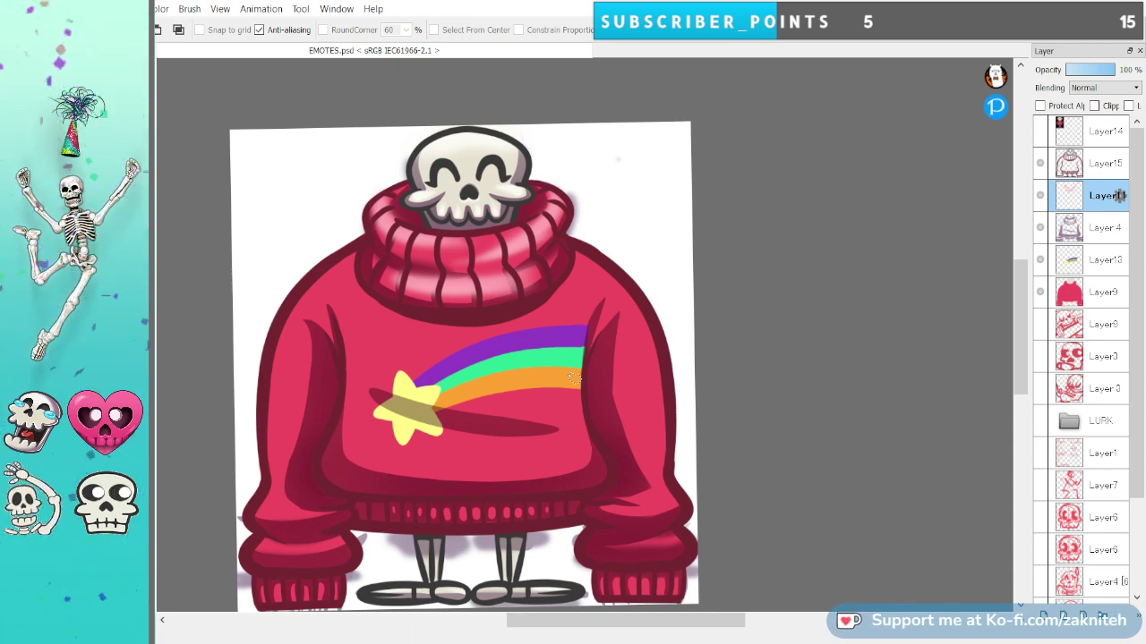
mouse_move(577, 318)
mouse_down()
mouse_move(604, 229)
mouse_move(591, 192)
mouse_up()
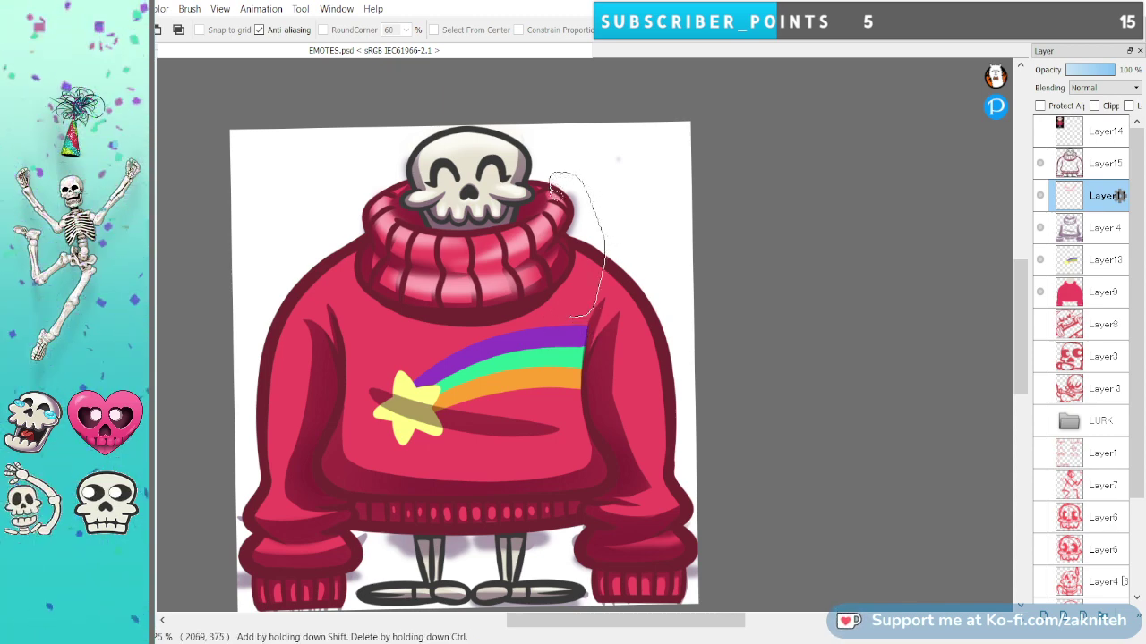
mouse_move(511, 230)
mouse_down()
mouse_move(415, 228)
mouse_move(397, 198)
mouse_move(351, 167)
mouse_move(608, 396)
mouse_up()
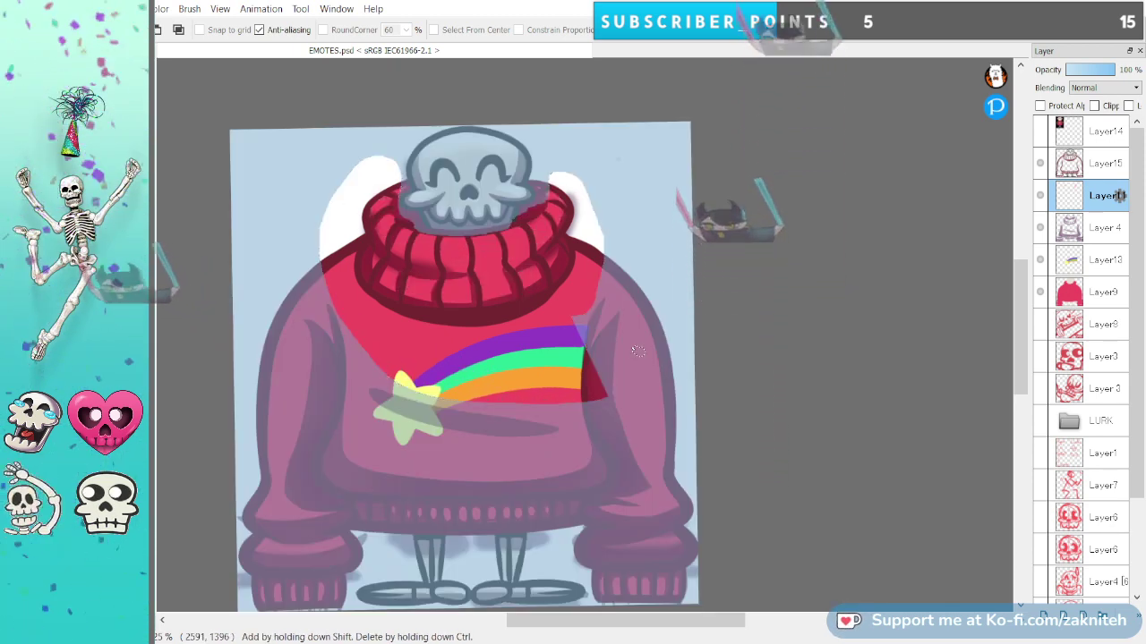
key(ctrl+x)
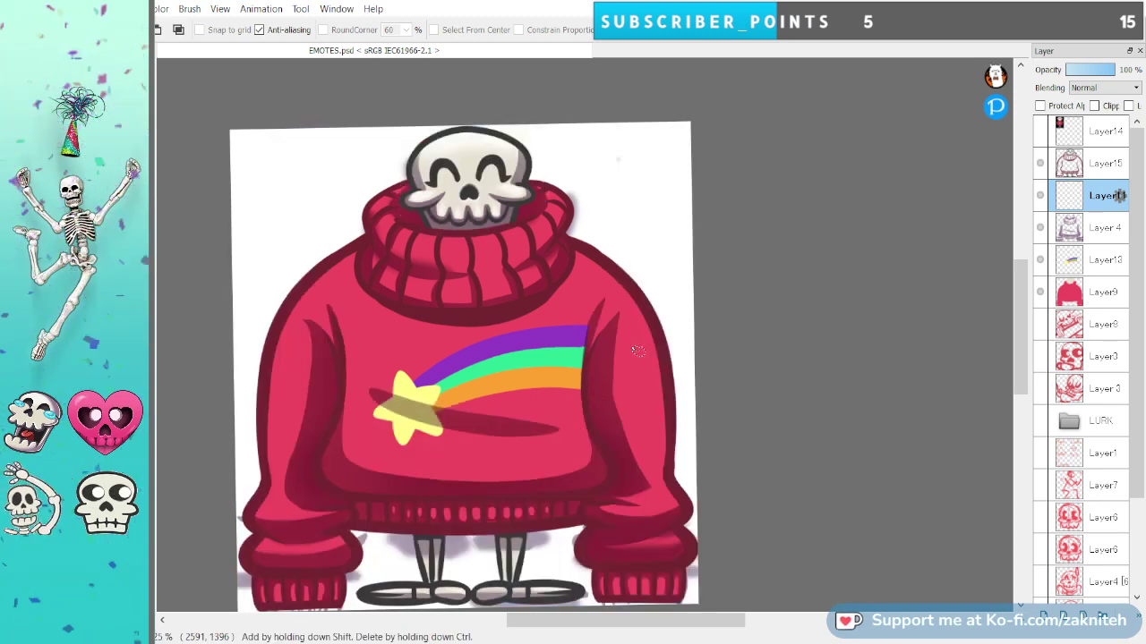
Repaint softer pink highlights along the ribs of the collar's upper fold and across its lower fold.
key(b)
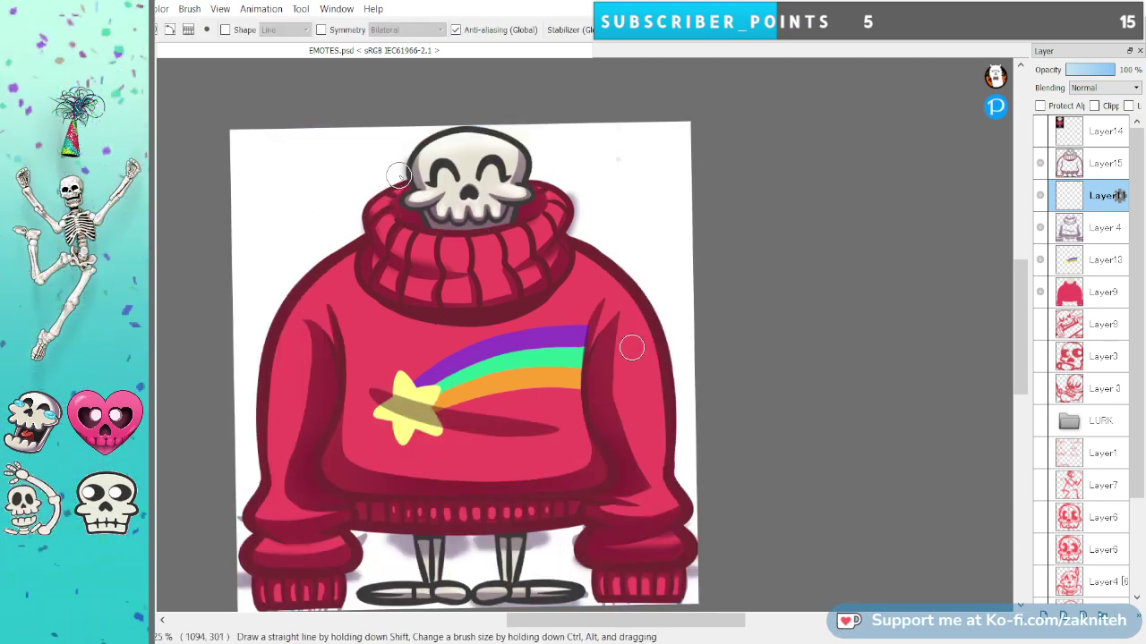
mouse_move(396, 181)
mouse_down()
mouse_move(375, 220)
mouse_move(486, 251)
mouse_up()
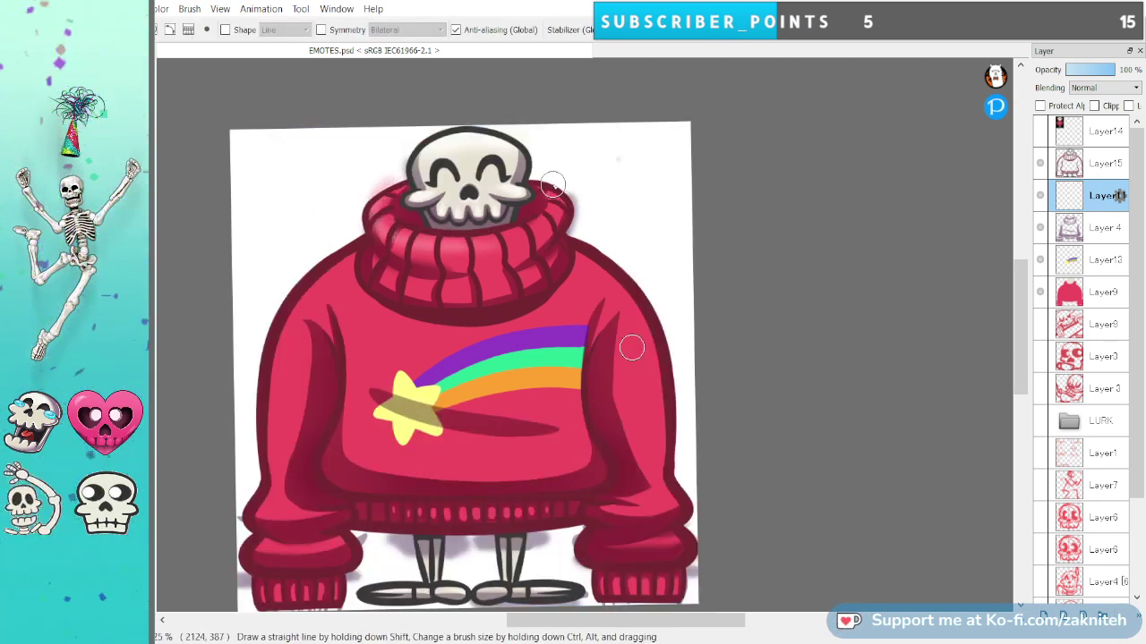
drag(561, 197, 514, 253)
drag(545, 176, 477, 265)
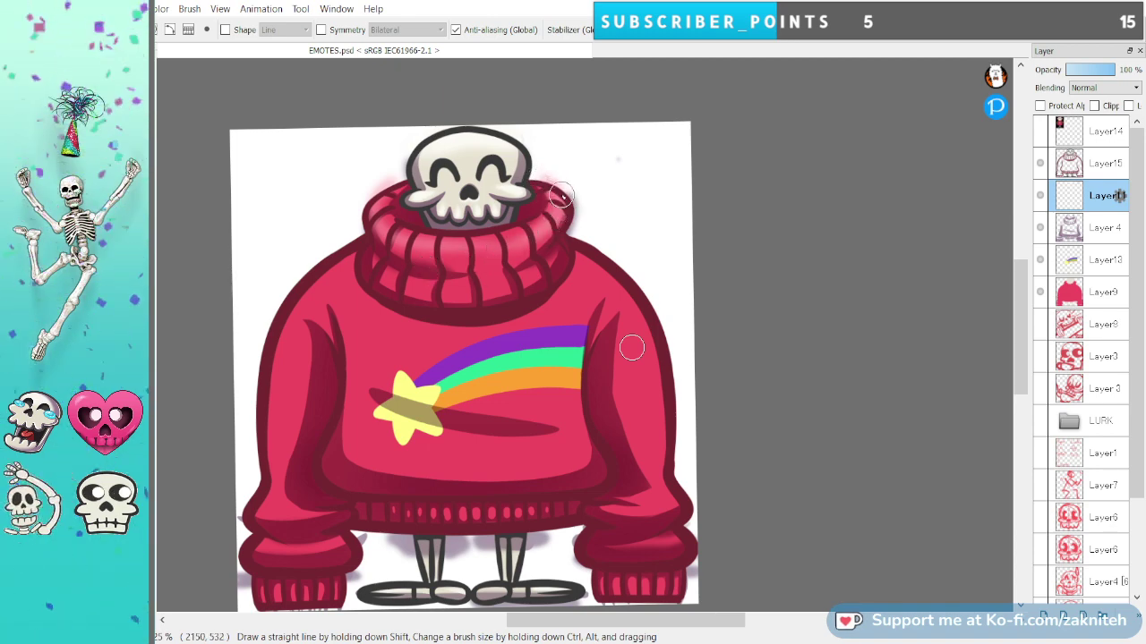
mouse_move(560, 195)
mouse_down()
mouse_move(525, 246)
mouse_move(481, 256)
mouse_up()
drag(556, 206, 514, 235)
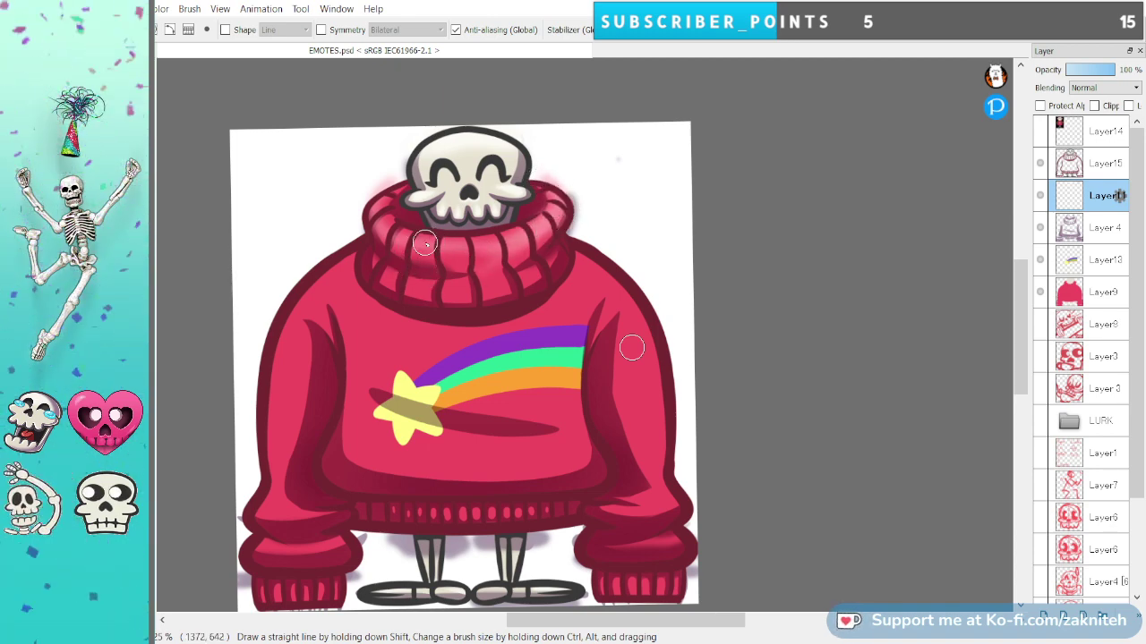
drag(386, 191, 376, 228)
drag(392, 274, 476, 289)
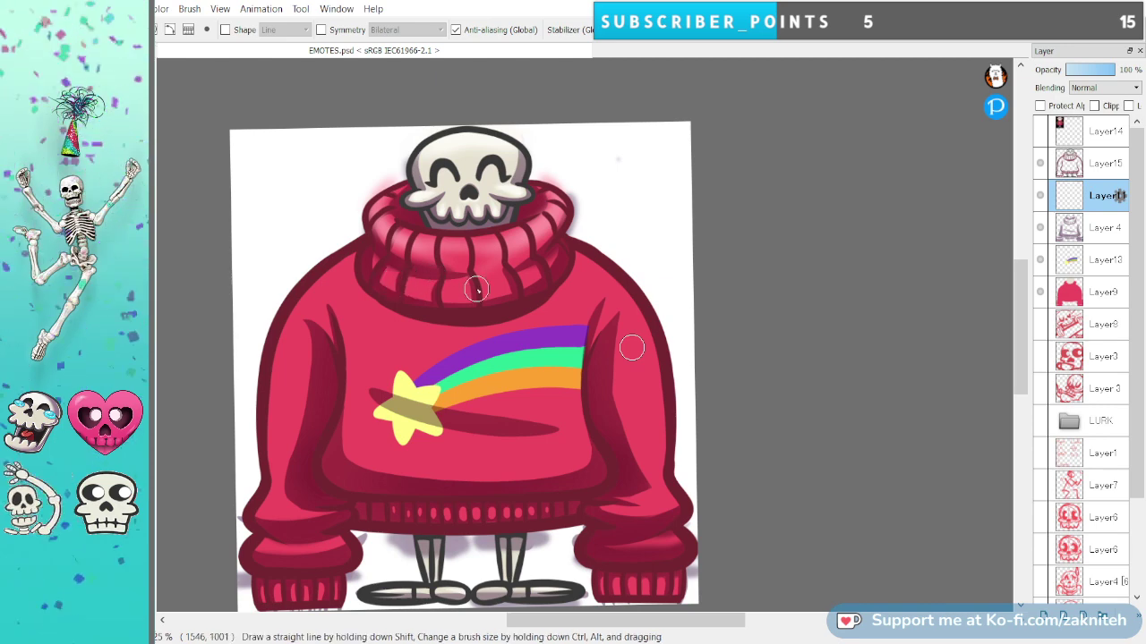
mouse_move(394, 284)
mouse_down()
mouse_move(544, 267)
mouse_move(497, 285)
mouse_move(390, 282)
mouse_move(535, 267)
mouse_move(384, 283)
mouse_move(555, 254)
mouse_up()
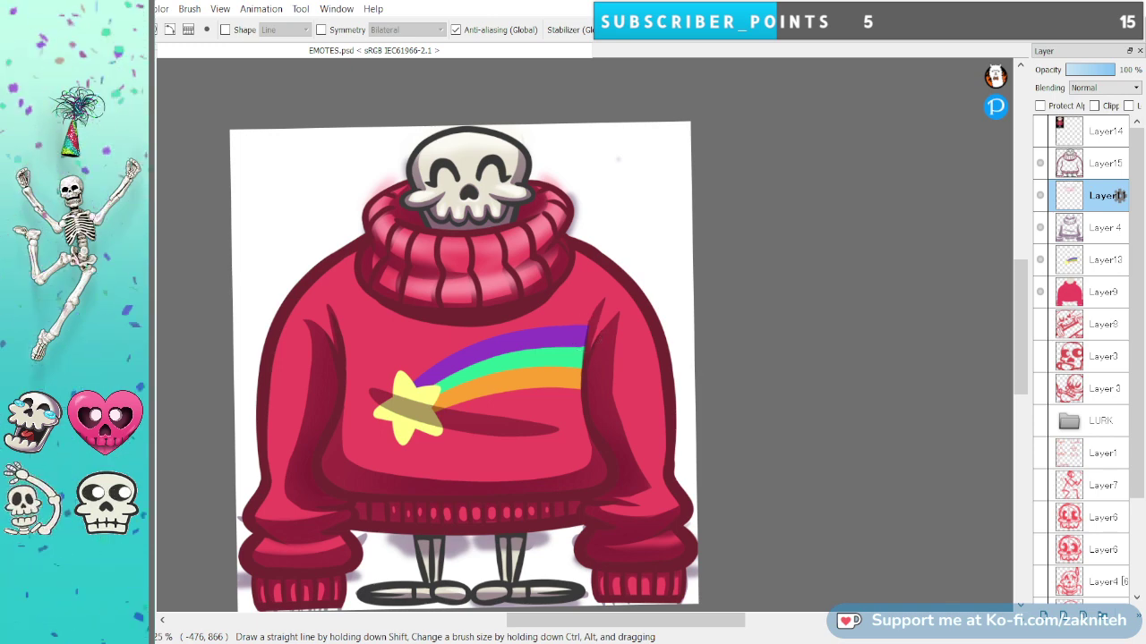
Paint soft pink highlights over the sweater's left shoulder, tapering down toward the sleeve crease, undoing the unwanted strokes.
mouse_move(328, 266)
mouse_down()
mouse_move(273, 326)
mouse_move(352, 258)
mouse_move(314, 300)
mouse_move(347, 261)
mouse_move(251, 419)
mouse_move(290, 320)
mouse_move(309, 332)
mouse_move(314, 318)
mouse_move(327, 332)
mouse_move(305, 297)
mouse_move(330, 335)
mouse_up()
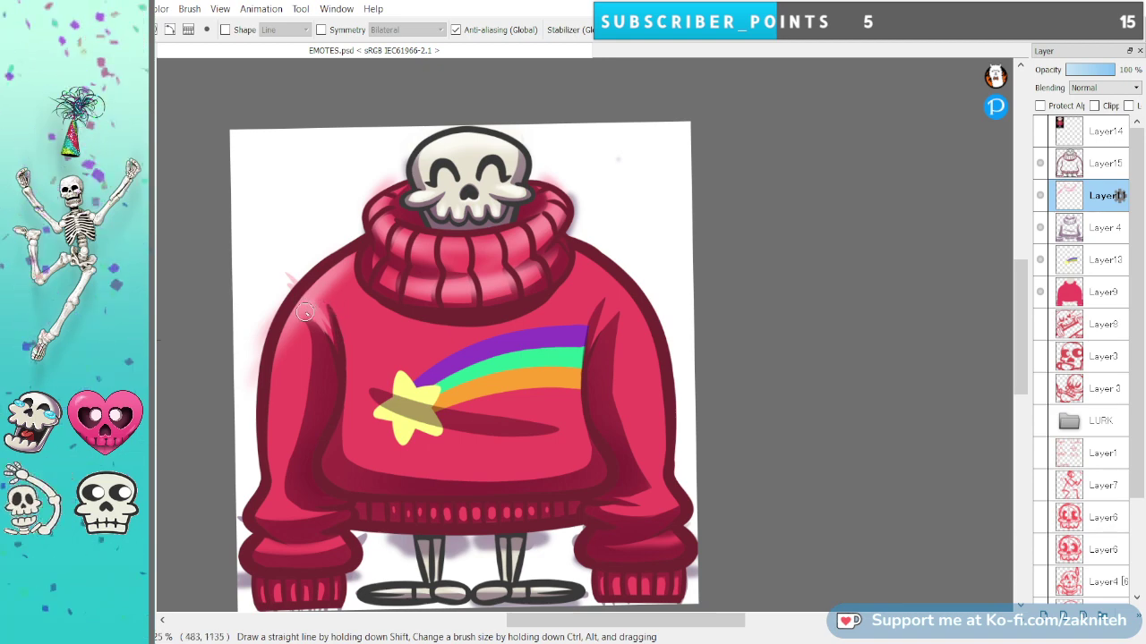
key(ctrl+z)
key(ctrl+z)
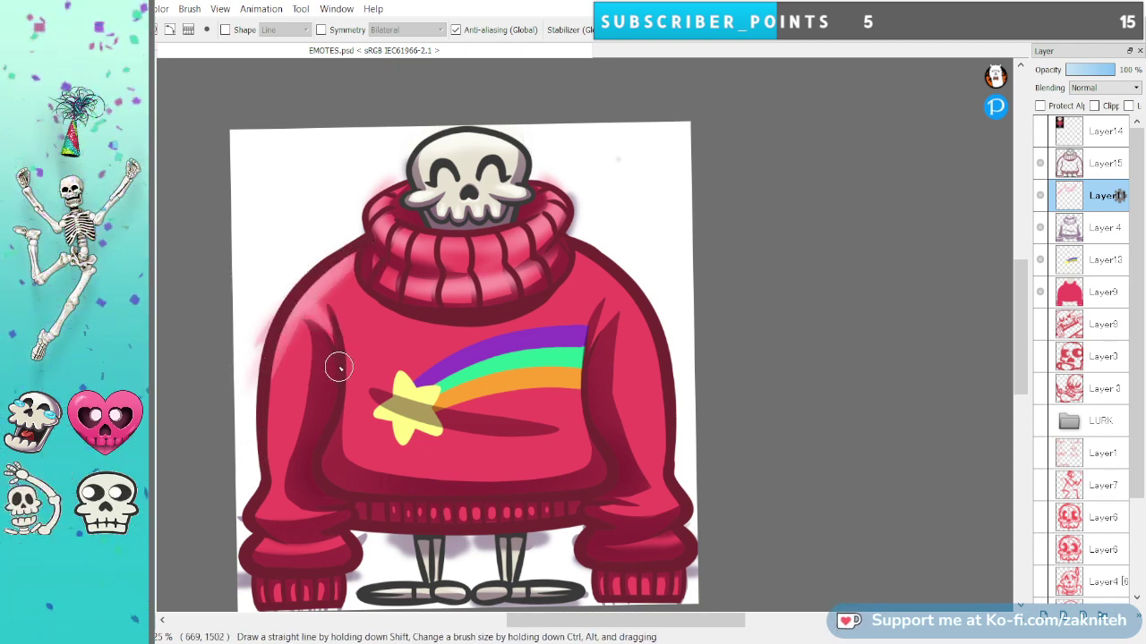
drag(322, 272, 345, 382)
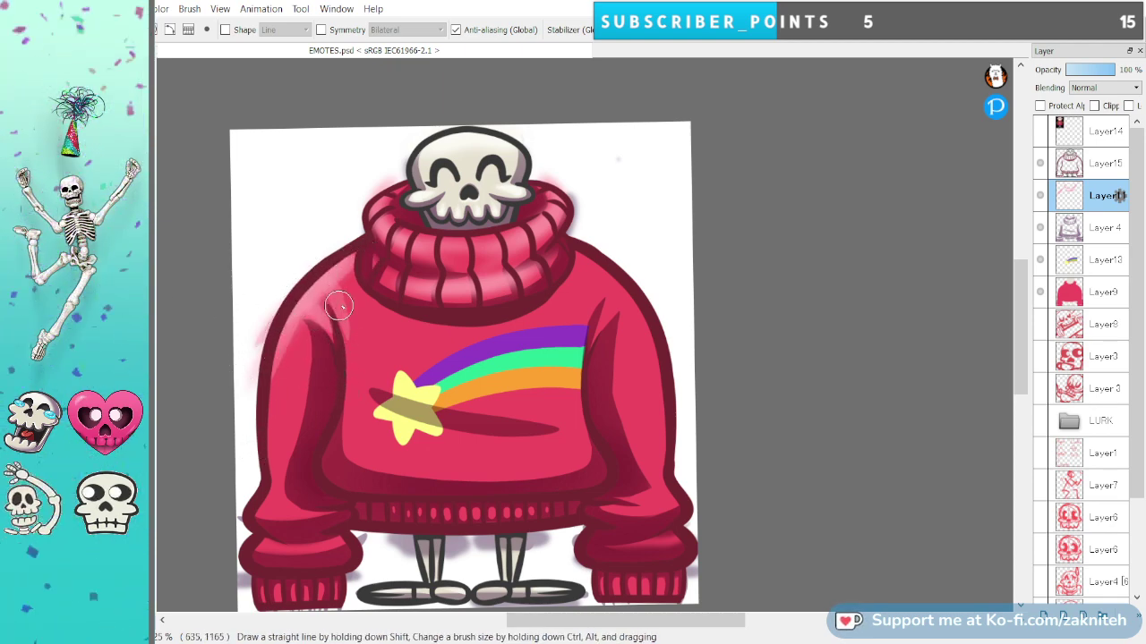
drag(336, 301, 337, 381)
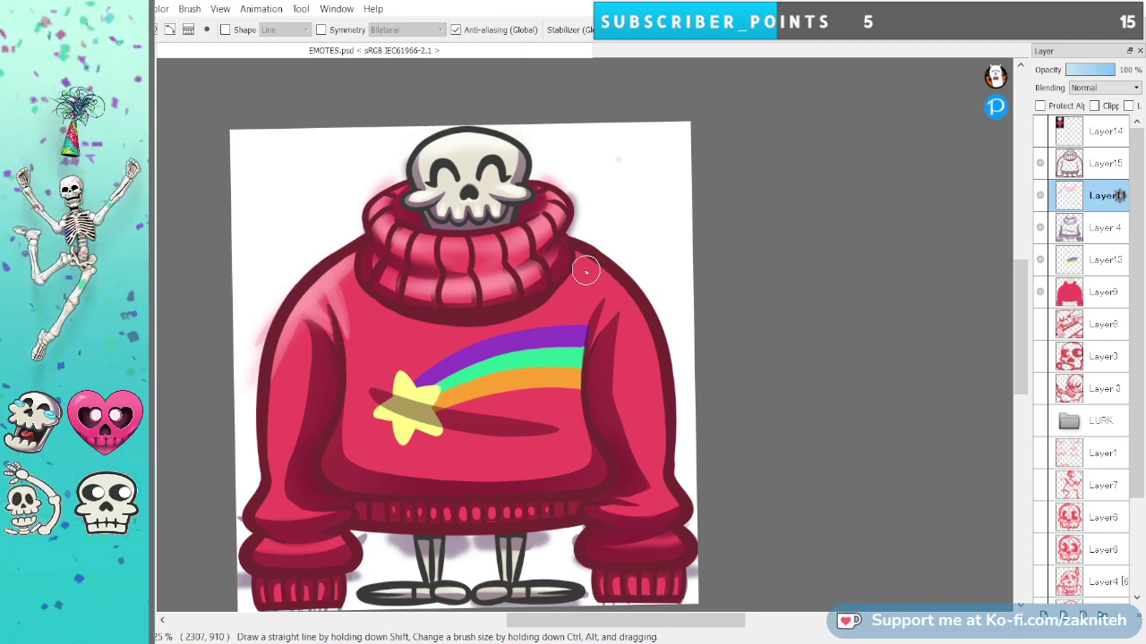
Paint matching soft pink highlights over the sweater's right shoulder and down the outer edge of that sleeve.
mouse_move(590, 268)
mouse_down()
mouse_move(644, 333)
mouse_move(624, 289)
mouse_up()
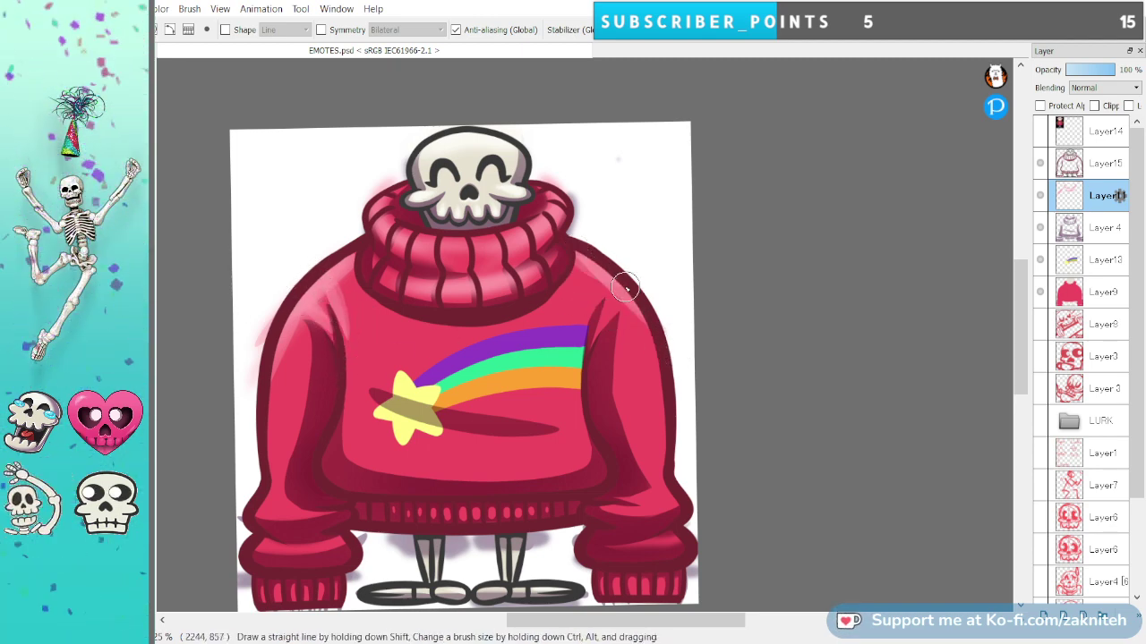
mouse_move(566, 252)
mouse_down()
mouse_move(633, 298)
mouse_move(563, 261)
mouse_move(616, 316)
mouse_move(626, 290)
mouse_move(594, 322)
mouse_up()
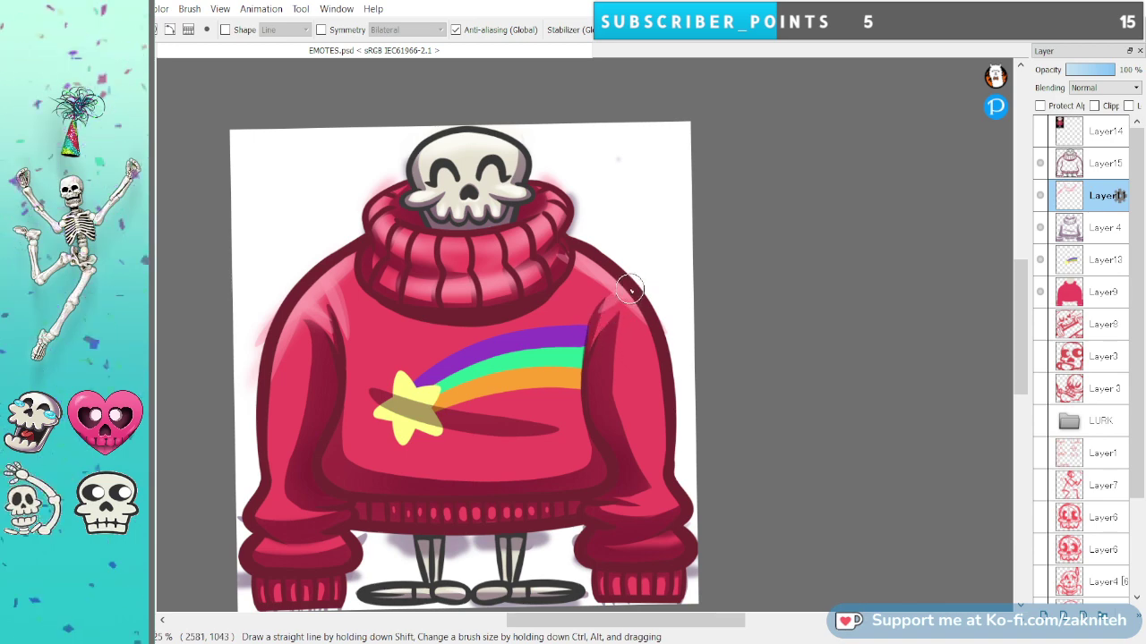
mouse_move(627, 288)
mouse_down()
mouse_move(611, 301)
mouse_move(629, 318)
mouse_move(614, 307)
mouse_move(630, 291)
mouse_move(604, 358)
mouse_move(601, 270)
mouse_move(624, 374)
mouse_move(617, 289)
mouse_move(686, 374)
mouse_up()
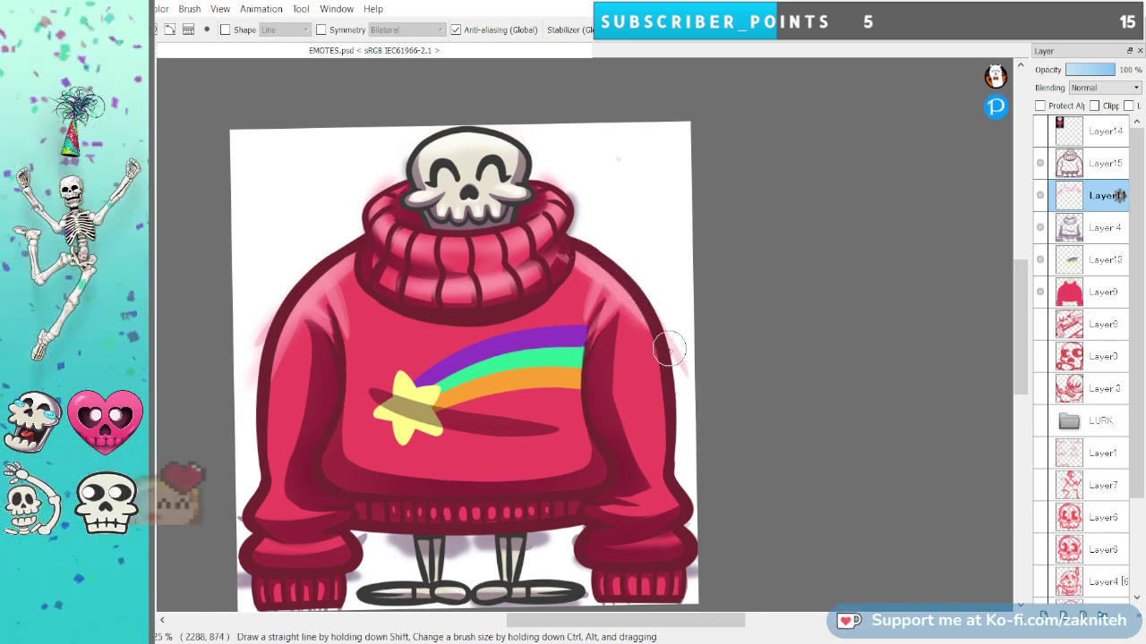
drag(634, 321, 671, 366)
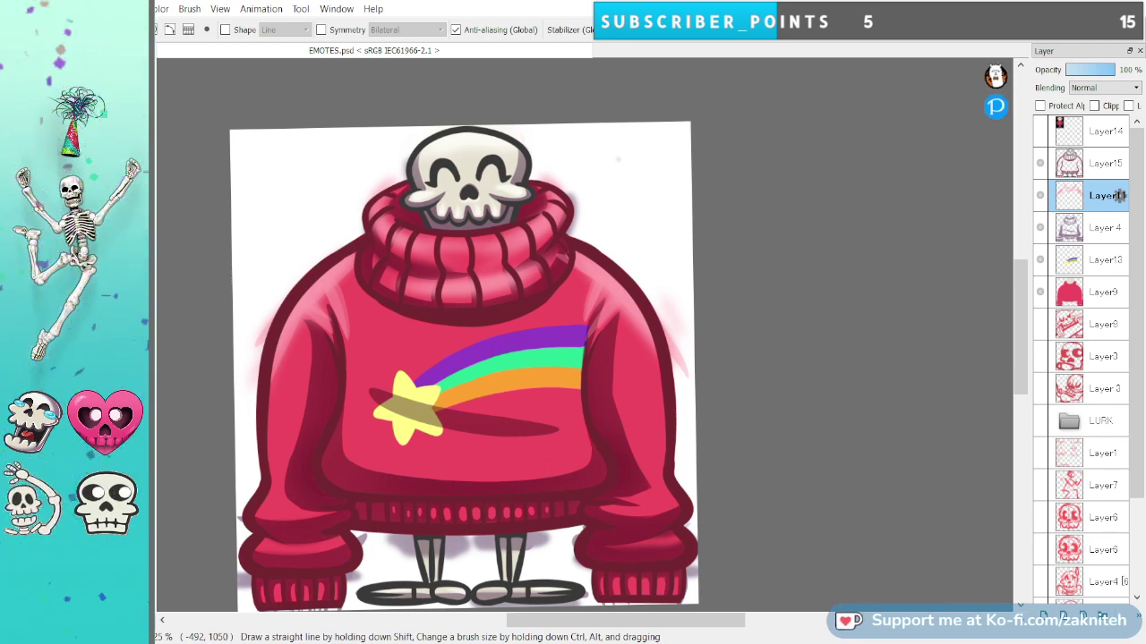
Paint soft pink highlights on the bunched folds of both lower sleeves above the ribbed cuffs.
mouse_move(540, 425)
mouse_down()
mouse_move(579, 332)
mouse_move(582, 349)
mouse_up()
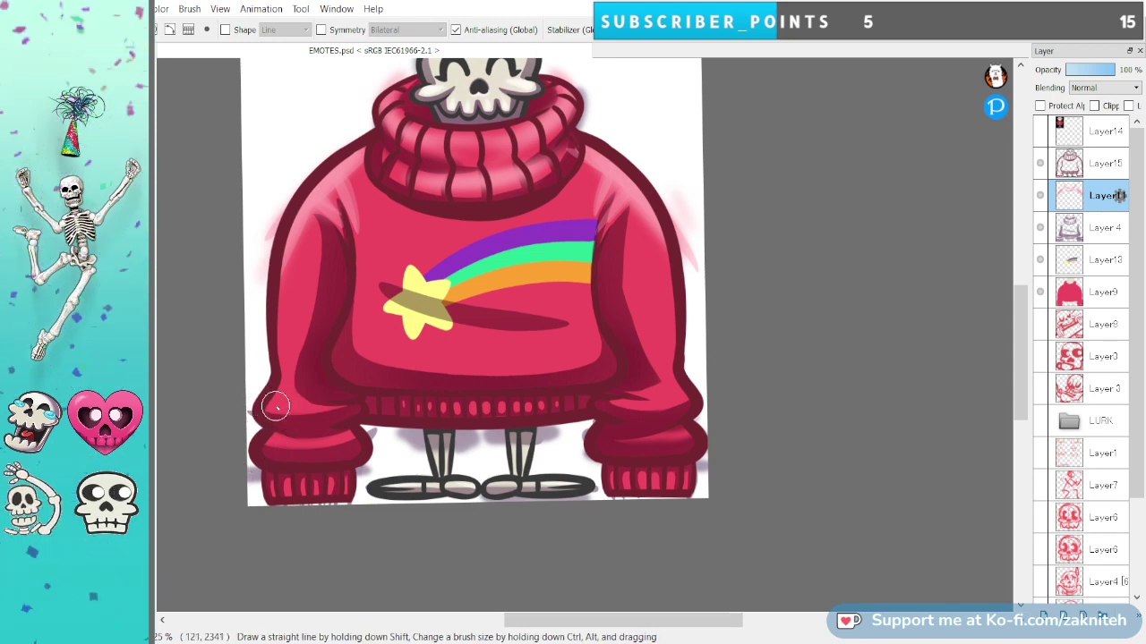
drag(278, 440, 354, 433)
drag(267, 435, 328, 442)
mouse_move(259, 412)
mouse_down()
mouse_move(334, 399)
mouse_move(335, 417)
mouse_up()
drag(678, 399, 623, 396)
mouse_move(690, 434)
mouse_down()
mouse_move(590, 437)
mouse_move(693, 428)
mouse_move(610, 464)
mouse_up()
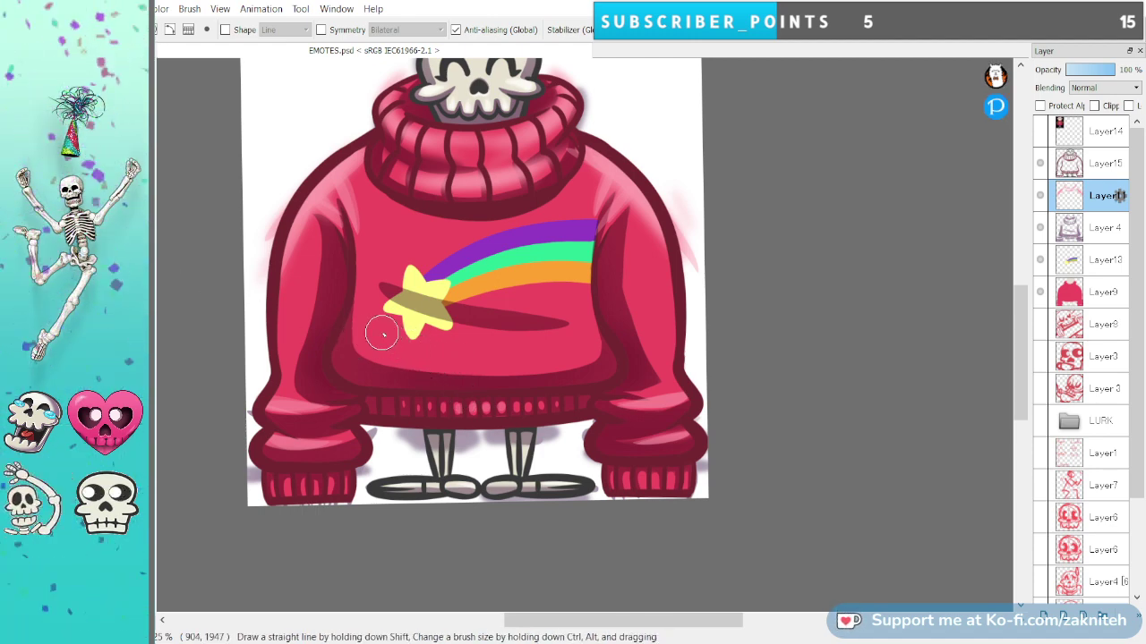
Paint broad soft pink highlights along the lower torso, then with a larger brush across the chest over the shooting star.
mouse_move(378, 328)
mouse_down()
mouse_move(582, 340)
mouse_move(355, 322)
mouse_move(576, 356)
mouse_up()
drag(578, 301, 488, 295)
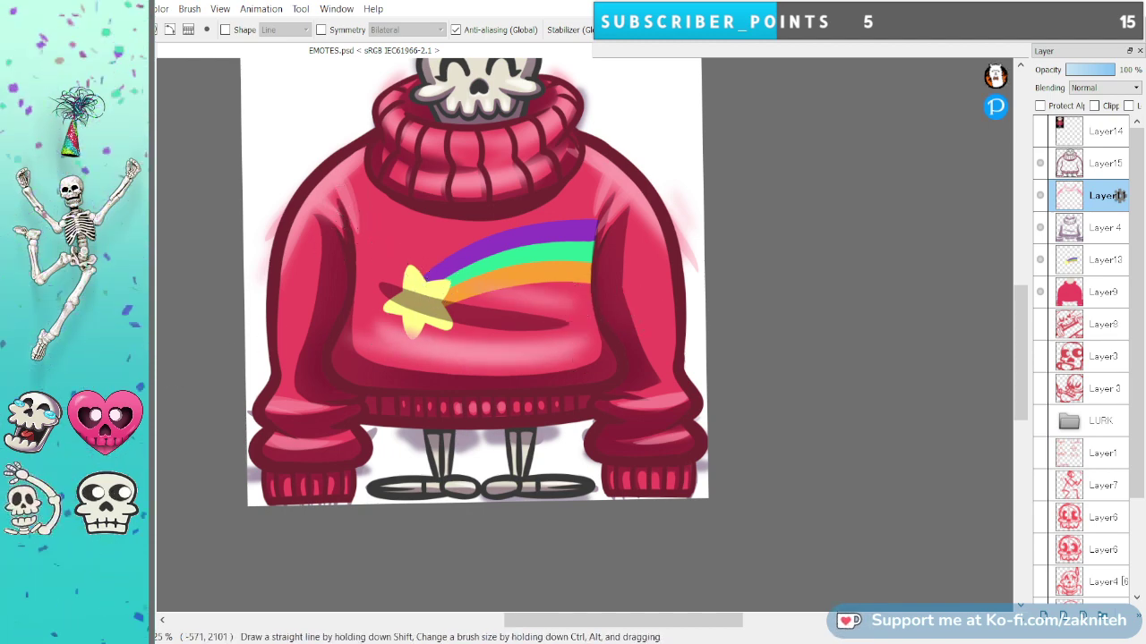
key(])
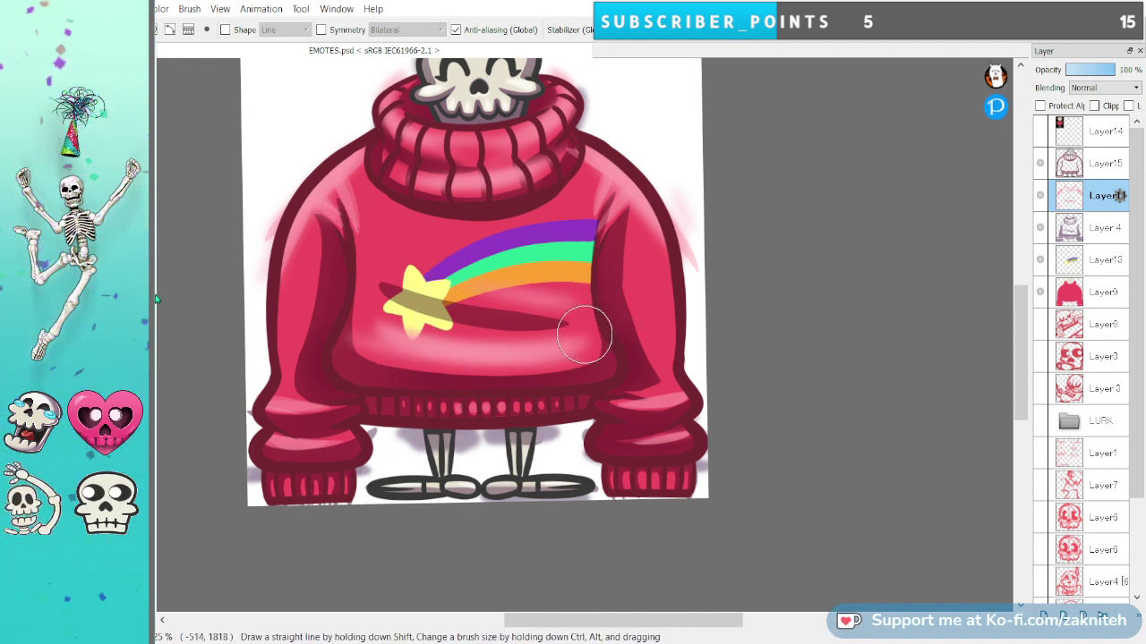
mouse_move(562, 299)
mouse_down()
mouse_move(448, 275)
mouse_move(418, 281)
mouse_move(565, 305)
mouse_move(549, 275)
mouse_move(385, 283)
mouse_up()
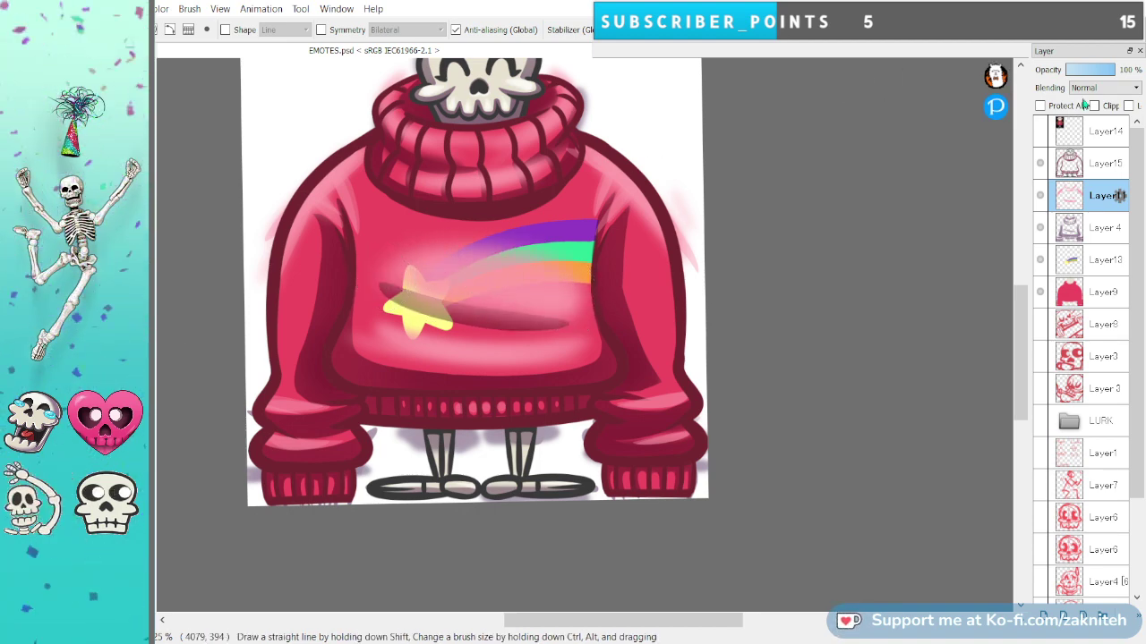
Compare blending modes such as Multiply, Screen, Dodge and Soft Light on the sweater highlight layer, ending on Normal.
scroll(1092, 96, down, 10)
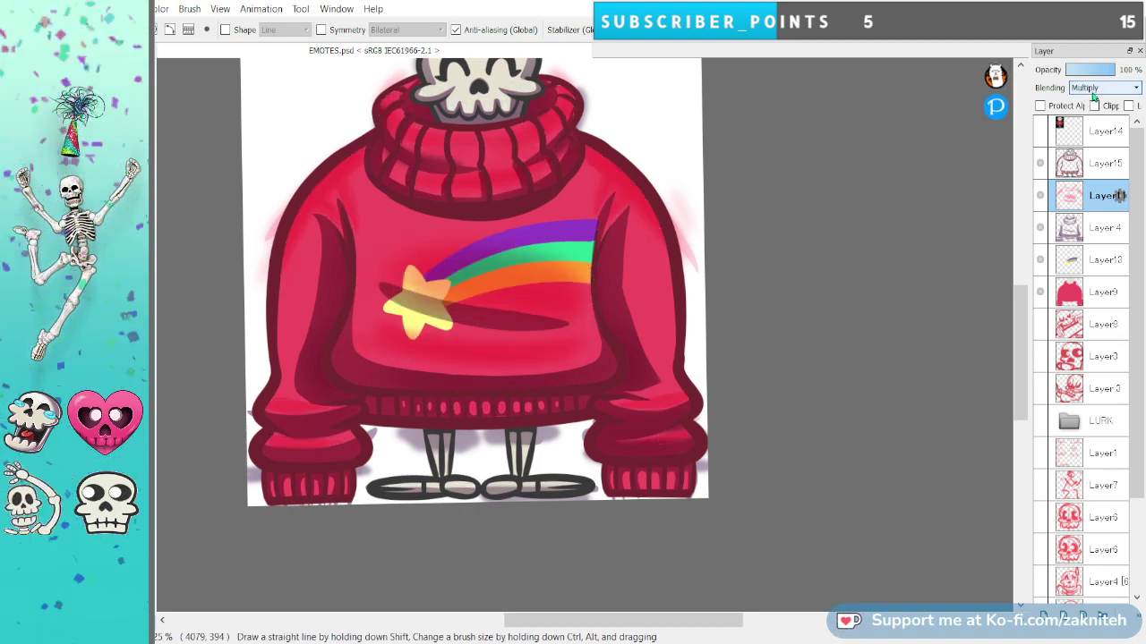
scroll(1092, 95, down, 16)
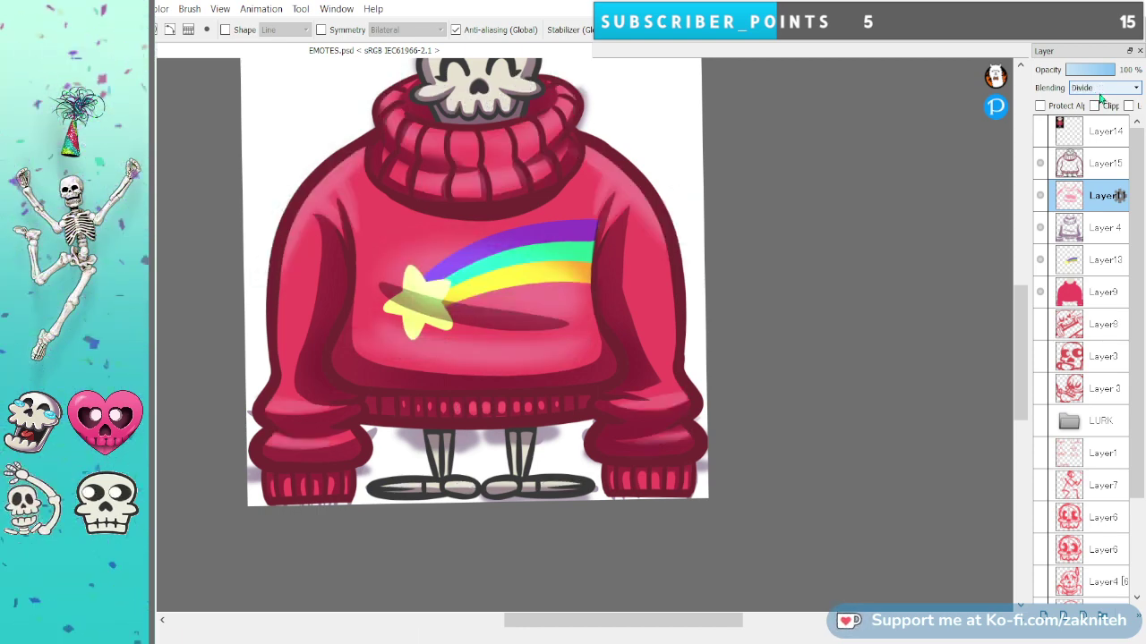
scroll(1106, 95, up, 19)
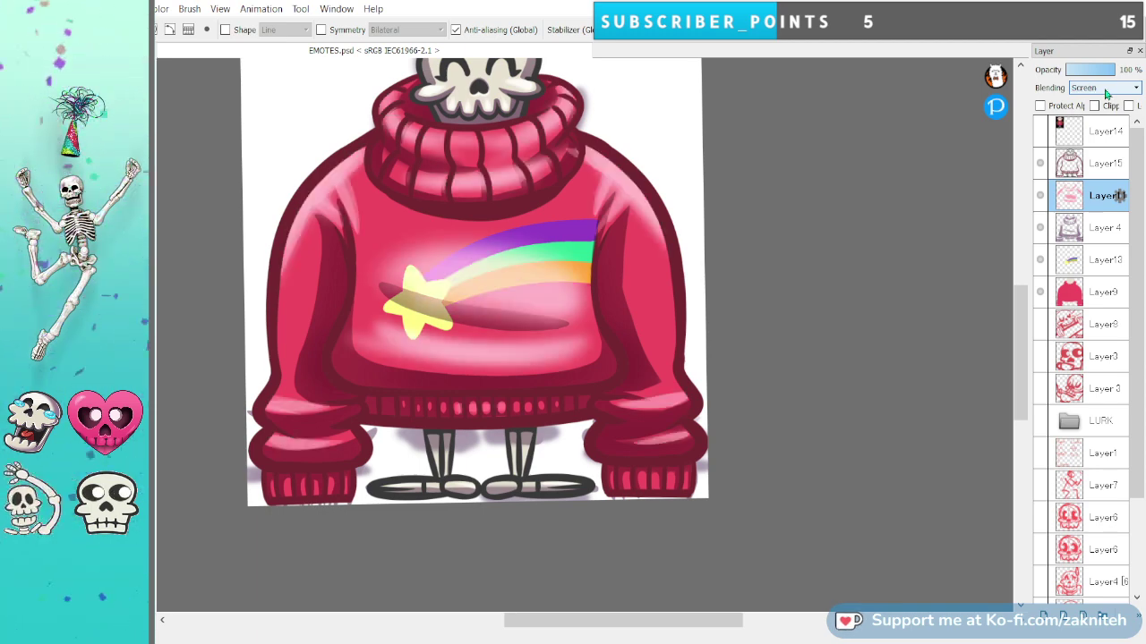
scroll(1107, 95, up, 1)
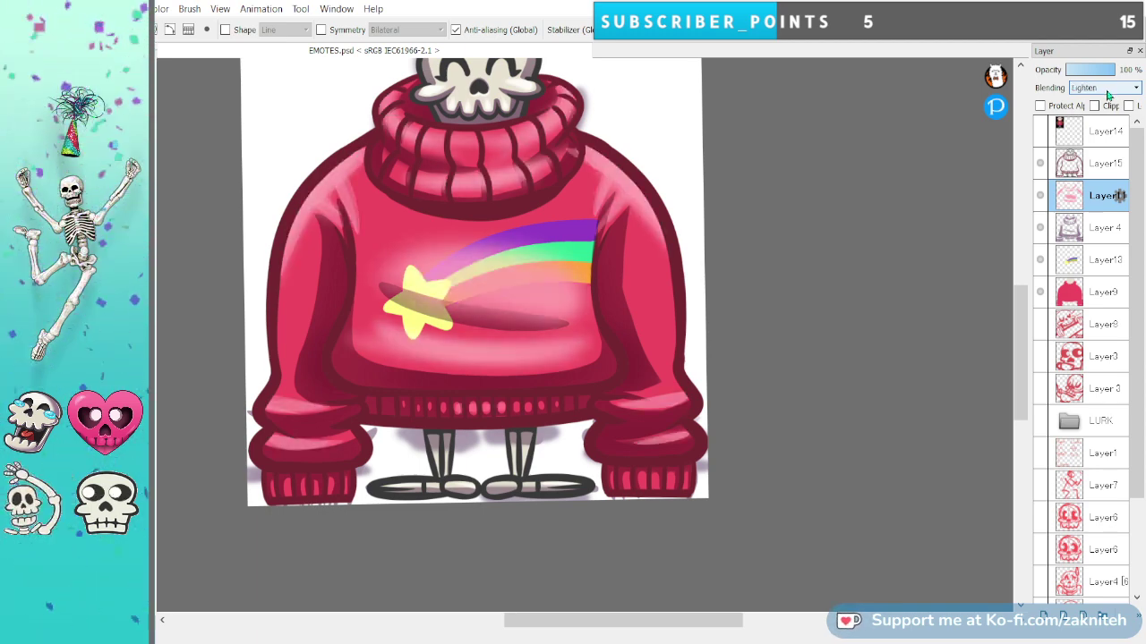
scroll(1107, 94, up, 6)
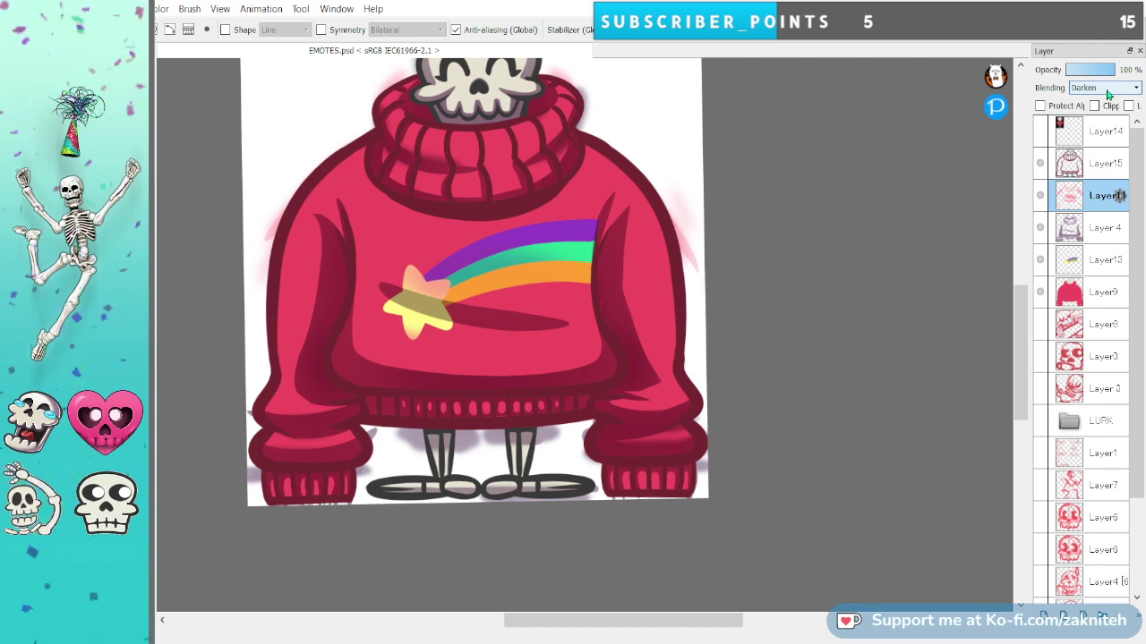
scroll(1107, 95, down, 20)
scroll(1107, 95, down, 4)
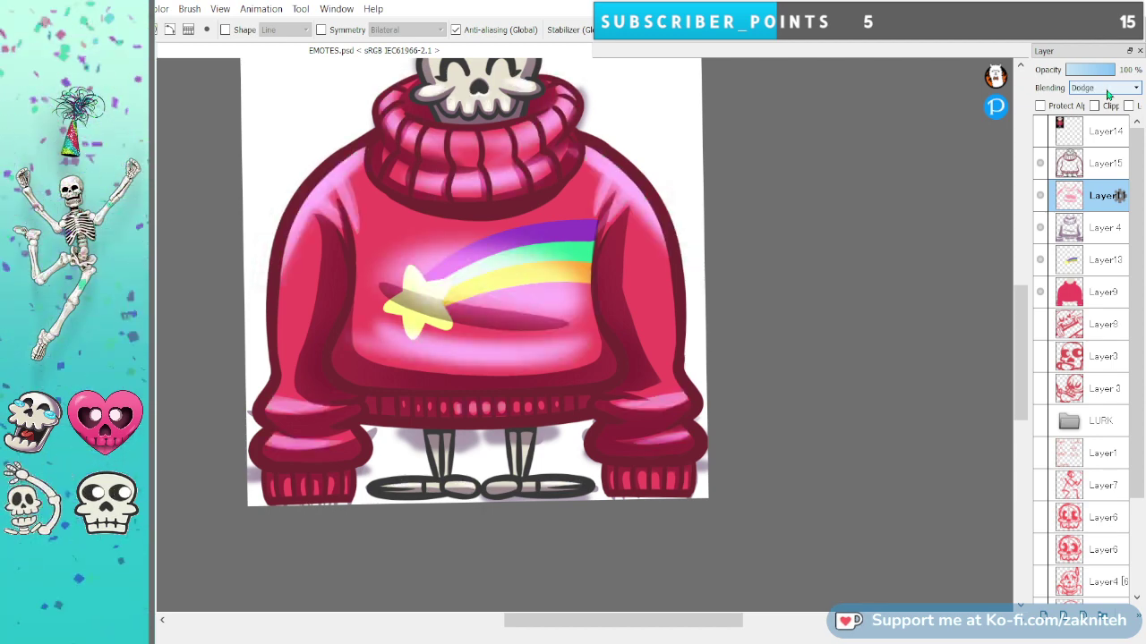
scroll(1107, 95, down, 5)
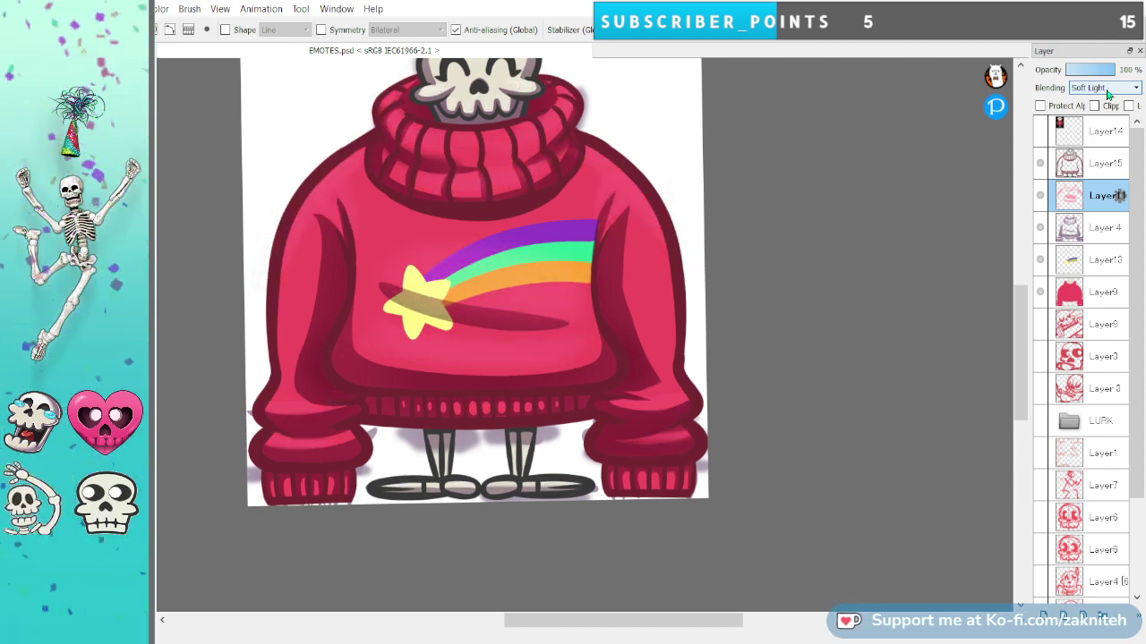
scroll(1107, 95, down, 1)
scroll(1108, 95, down, 2)
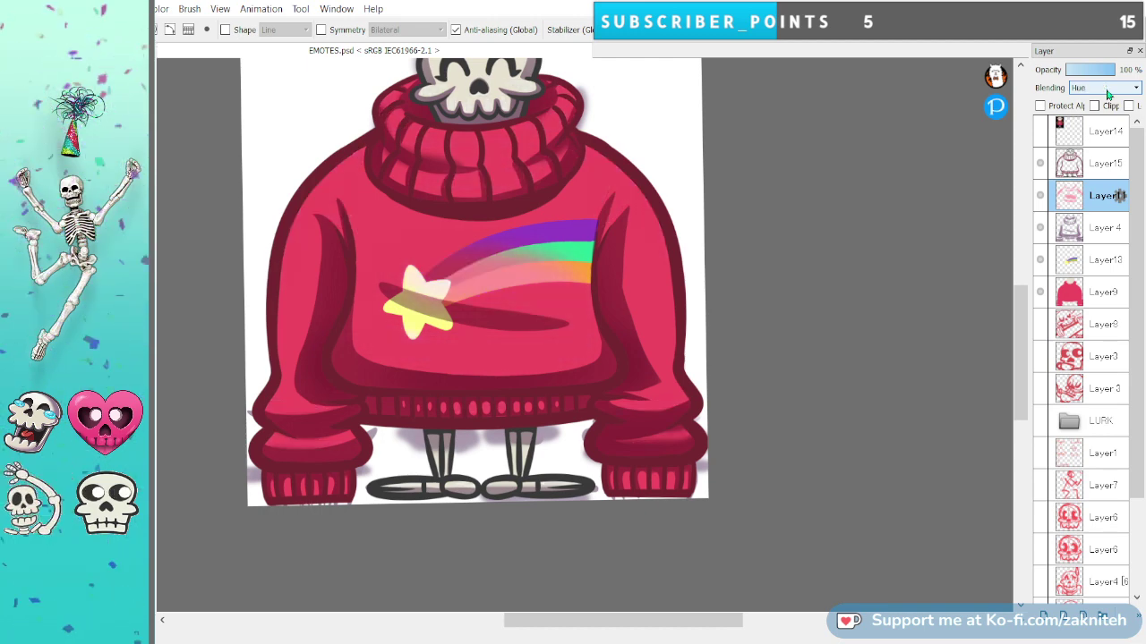
scroll(1107, 95, down, 3)
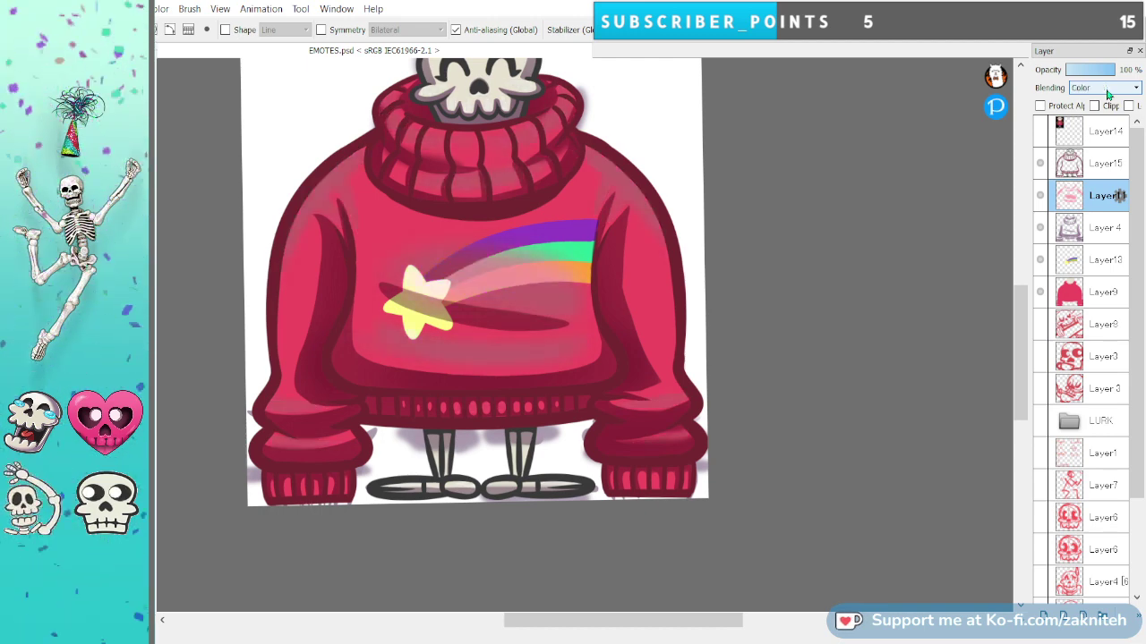
scroll(1107, 90, up, 20)
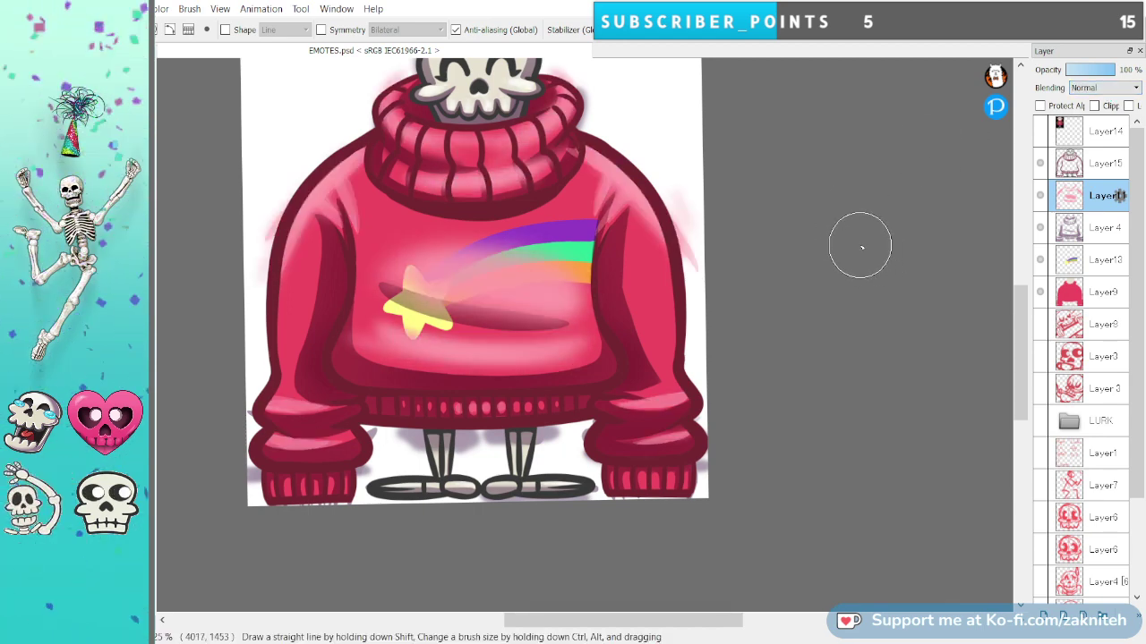
Erase the pink highlight from the yellow star and the dark band across it with a larger eraser, undoing the unwanted stroke.
key(e)
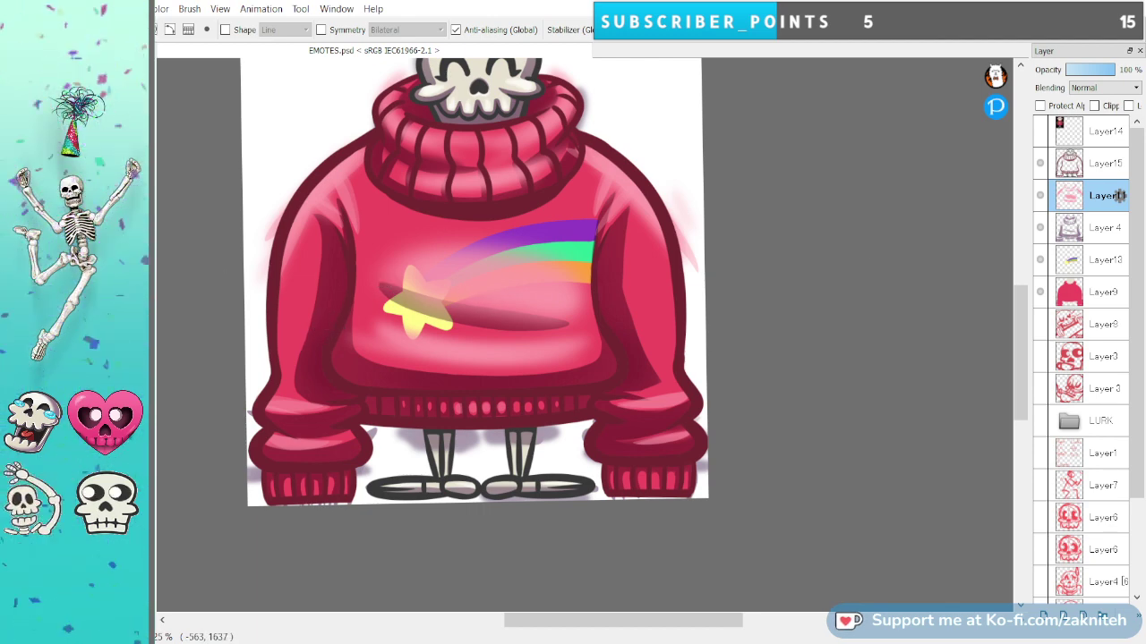
key(])
drag(558, 330, 358, 296)
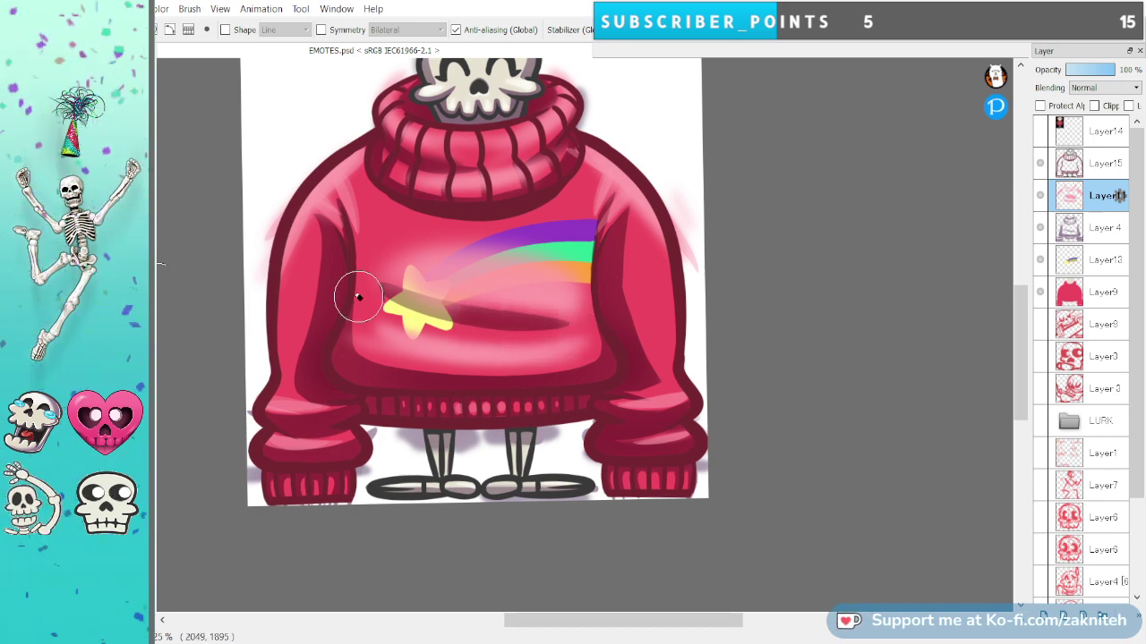
drag(489, 322, 401, 278)
mouse_move(535, 330)
mouse_down()
mouse_move(356, 333)
mouse_move(504, 333)
mouse_move(618, 376)
mouse_move(467, 374)
mouse_move(446, 326)
mouse_move(442, 360)
mouse_move(520, 376)
mouse_move(567, 340)
mouse_move(584, 349)
mouse_move(530, 352)
mouse_up()
key(b)
key(e)
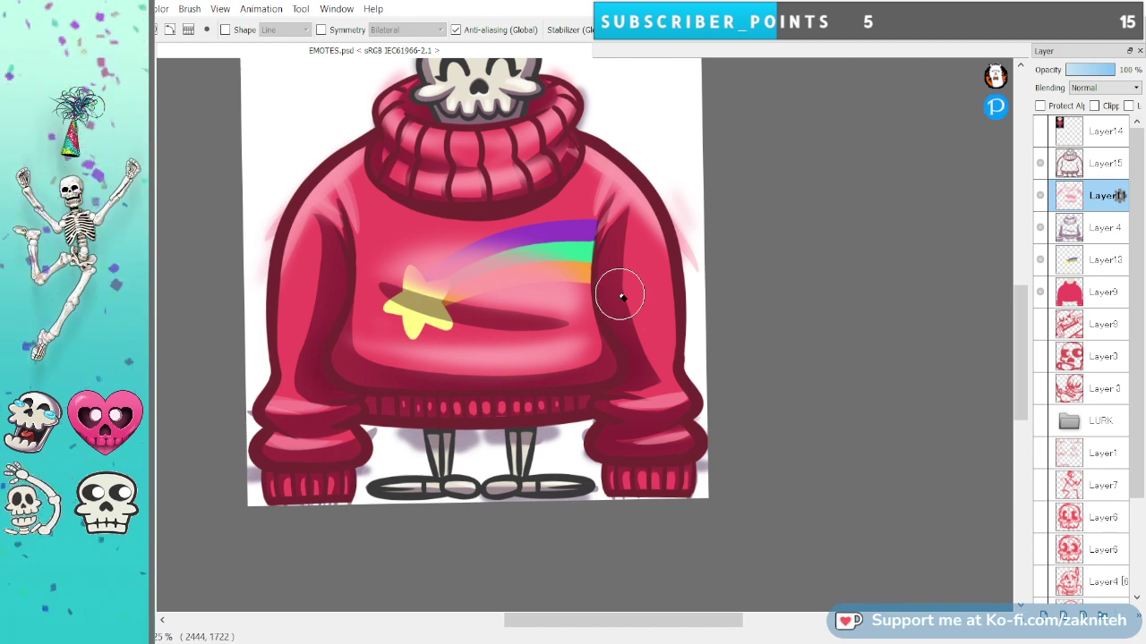
key(ctrl+z)
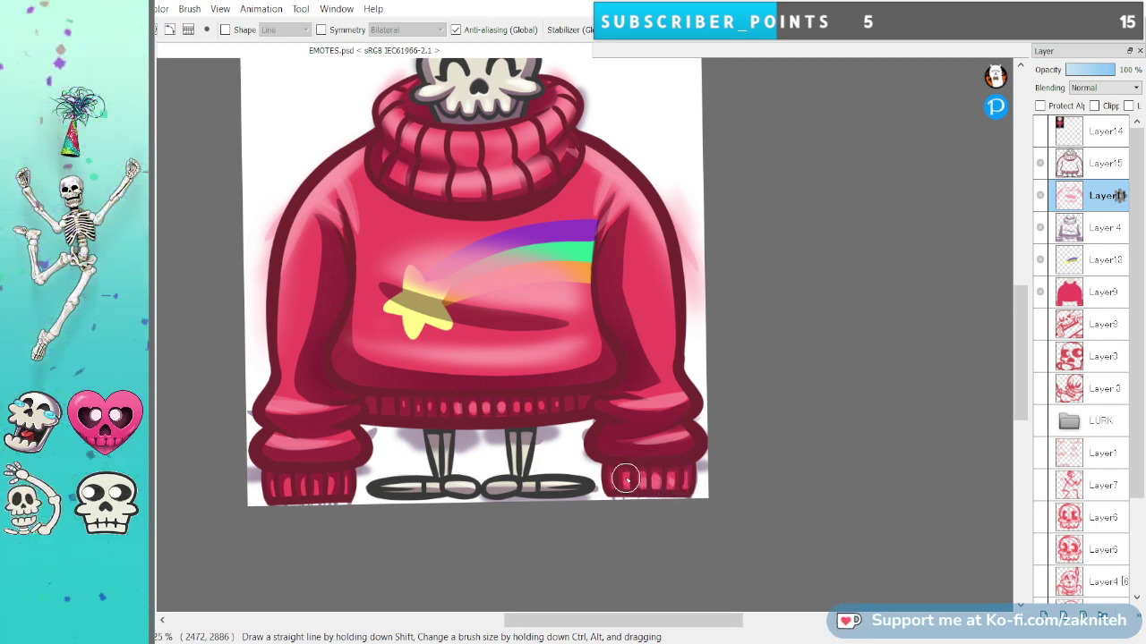
Paint soft pink highlights on the lower sleeve folds and the ribs of both cuffs.
drag(692, 433, 608, 439)
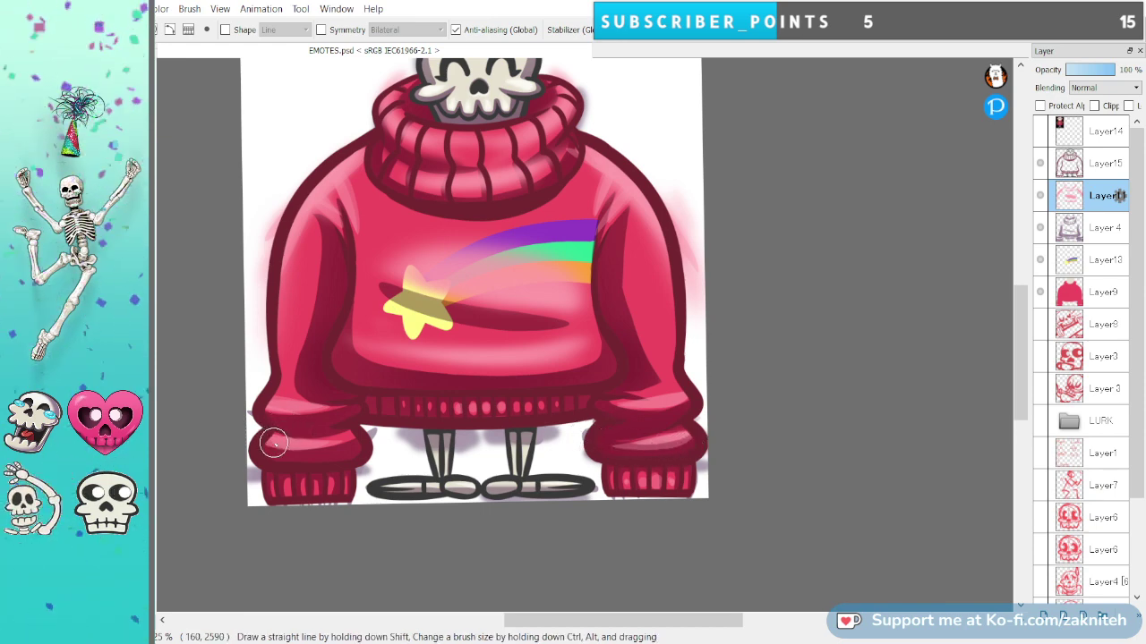
drag(269, 442, 351, 425)
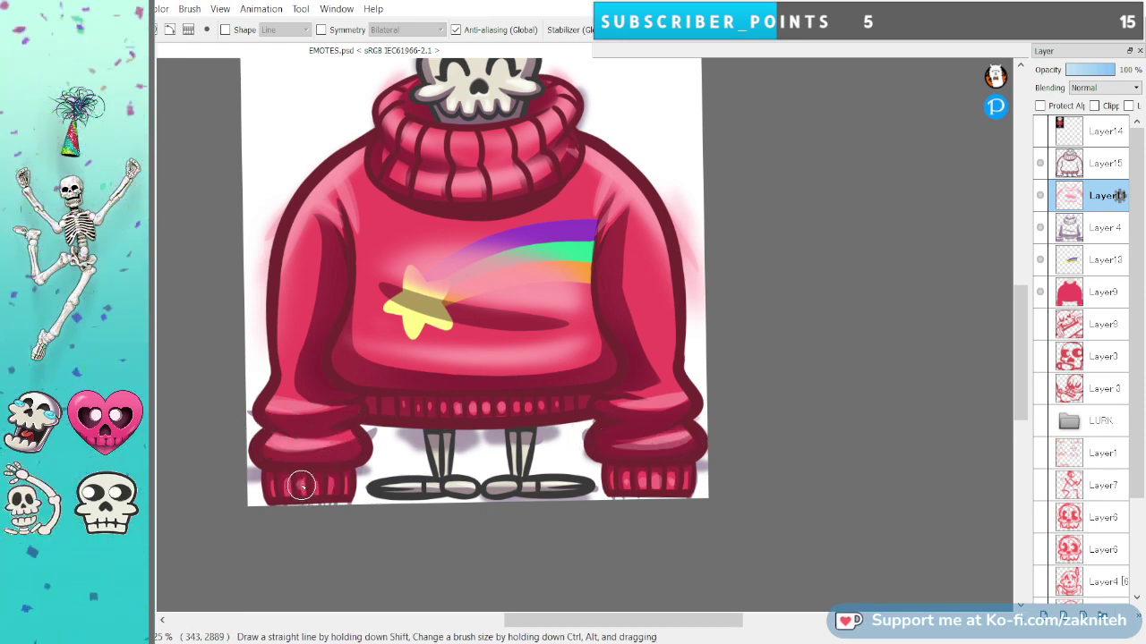
drag(316, 483, 314, 491)
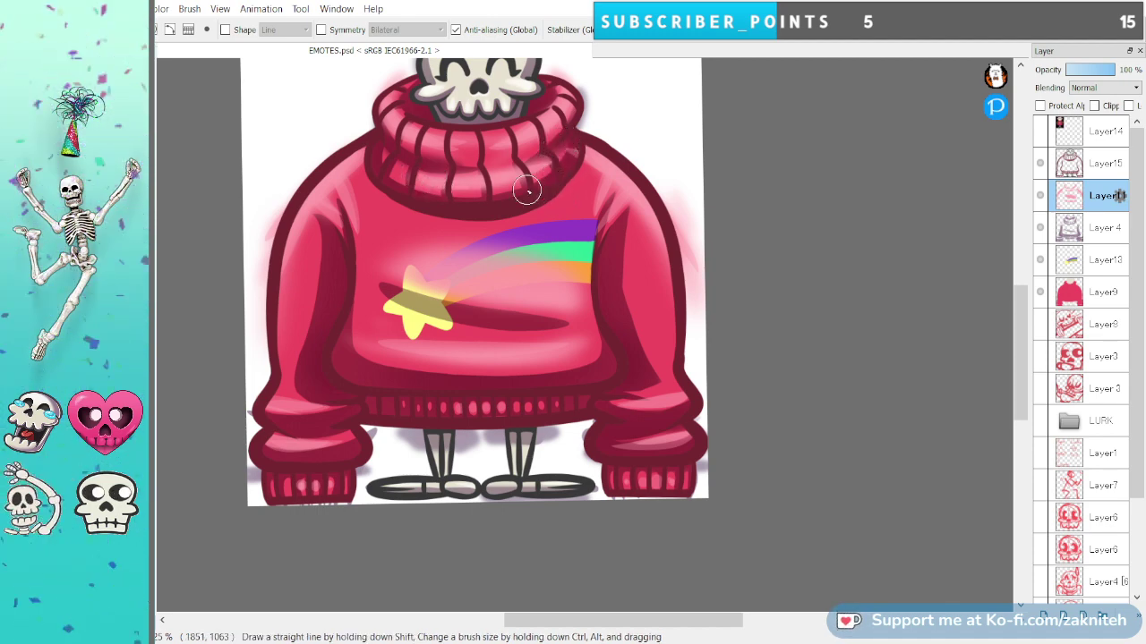
Erase the highlights spilling over the collar's shaded ribs and the dark creases at both shoulders, and save the file.
scroll(527, 183, up, 2)
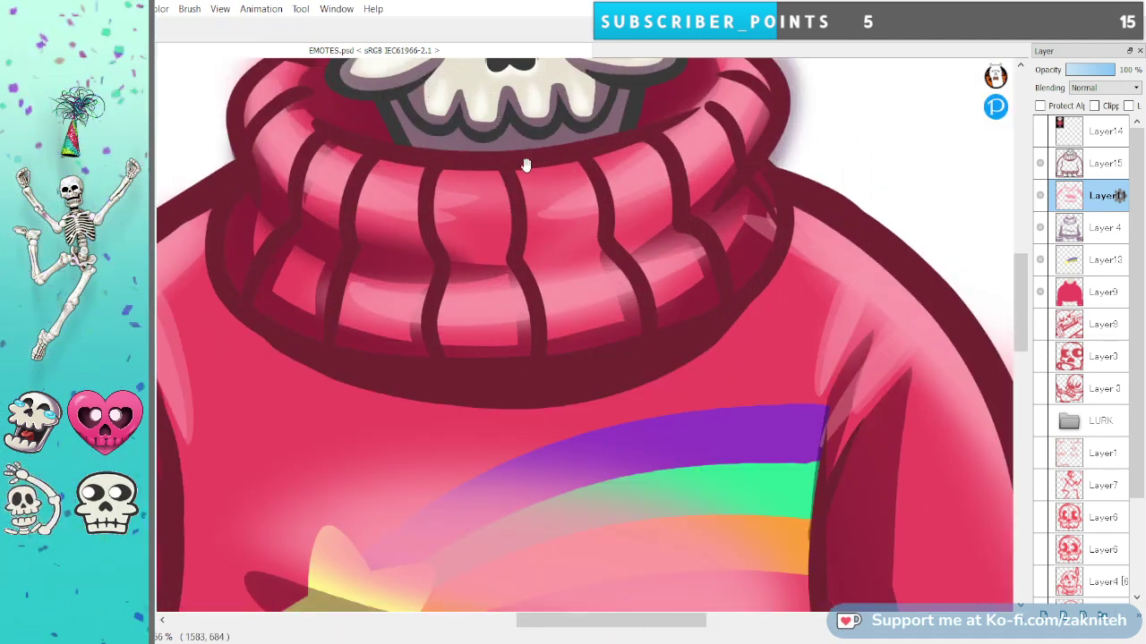
drag(526, 165, 561, 301)
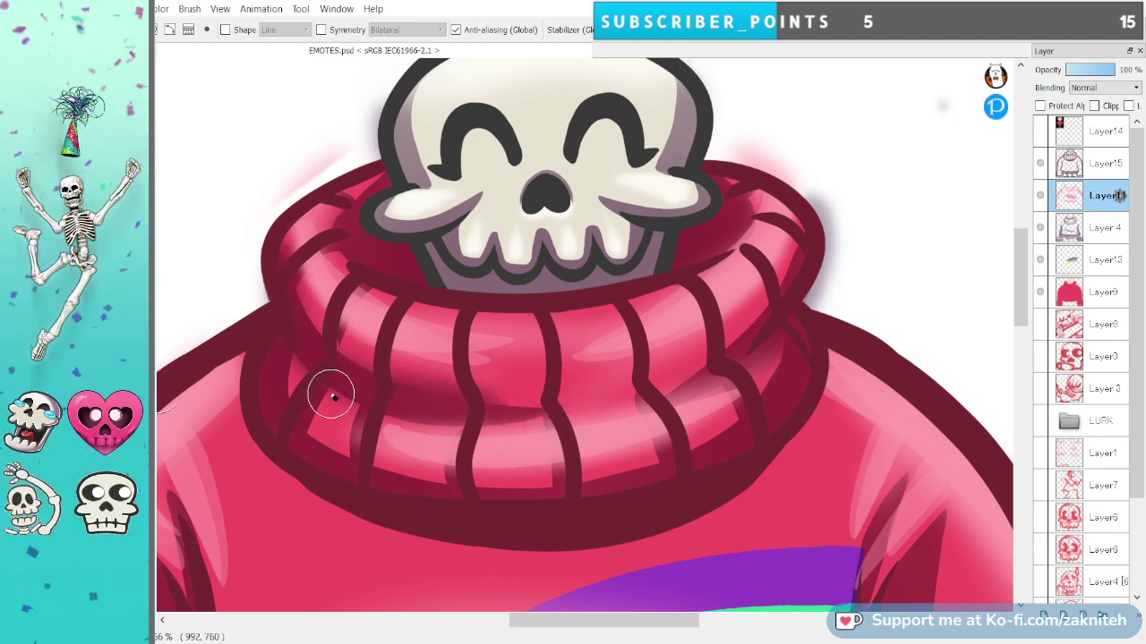
key(ctrl+t)
drag(608, 509, 791, 292)
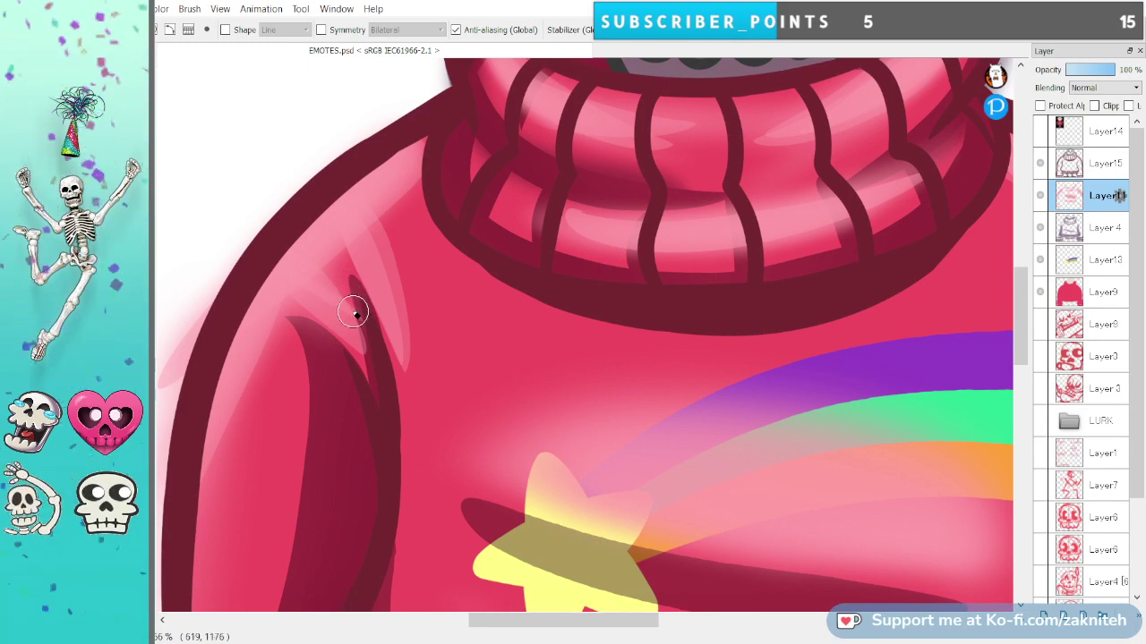
mouse_move(1007, 421)
mouse_down()
mouse_move(583, 394)
mouse_move(582, 430)
mouse_move(584, 409)
mouse_up()
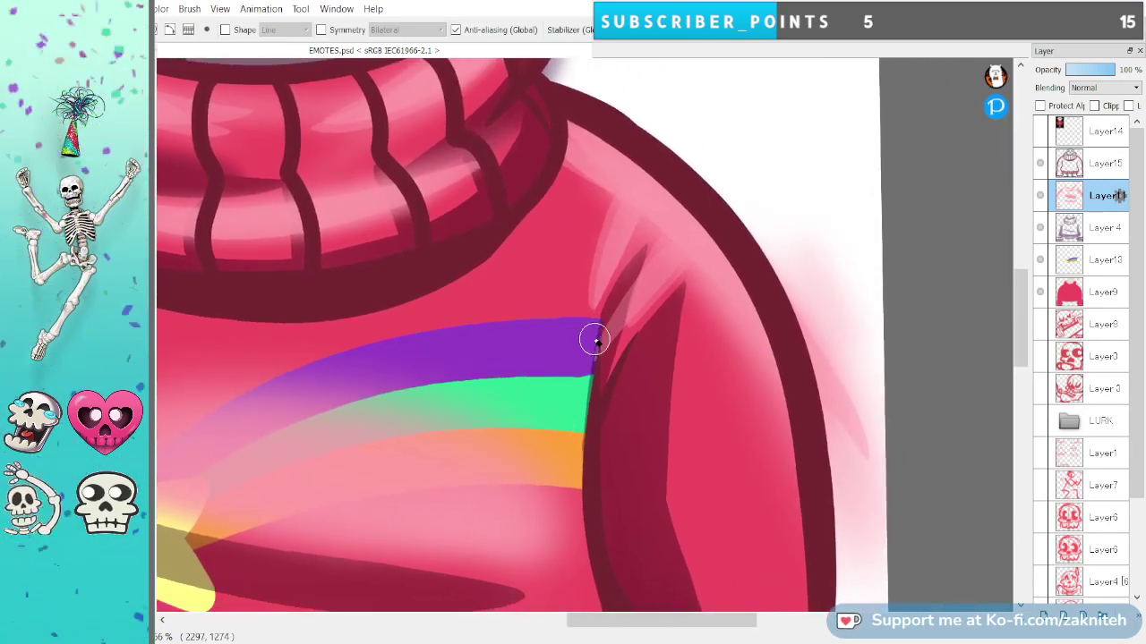
drag(594, 338, 596, 398)
mouse_move(630, 271)
mouse_down()
mouse_move(598, 418)
mouse_move(616, 425)
mouse_up()
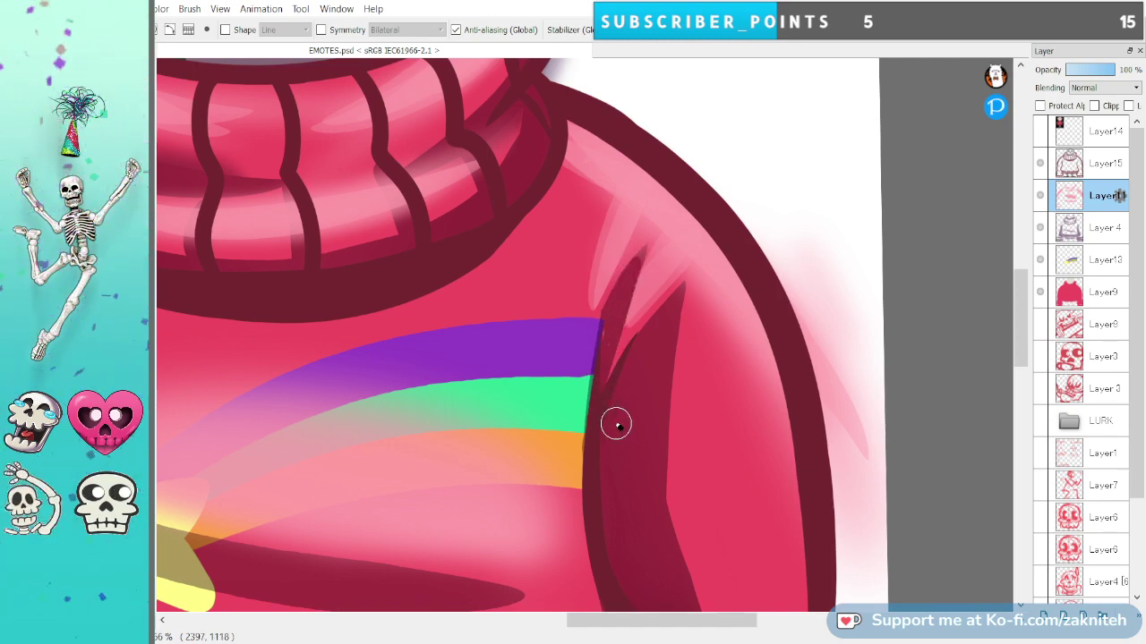
key(ctrl+s)
Inspect the sleeves, hem and chest up close, and check how the whole emote reads at very small sizes.
drag(669, 598, 618, 225)
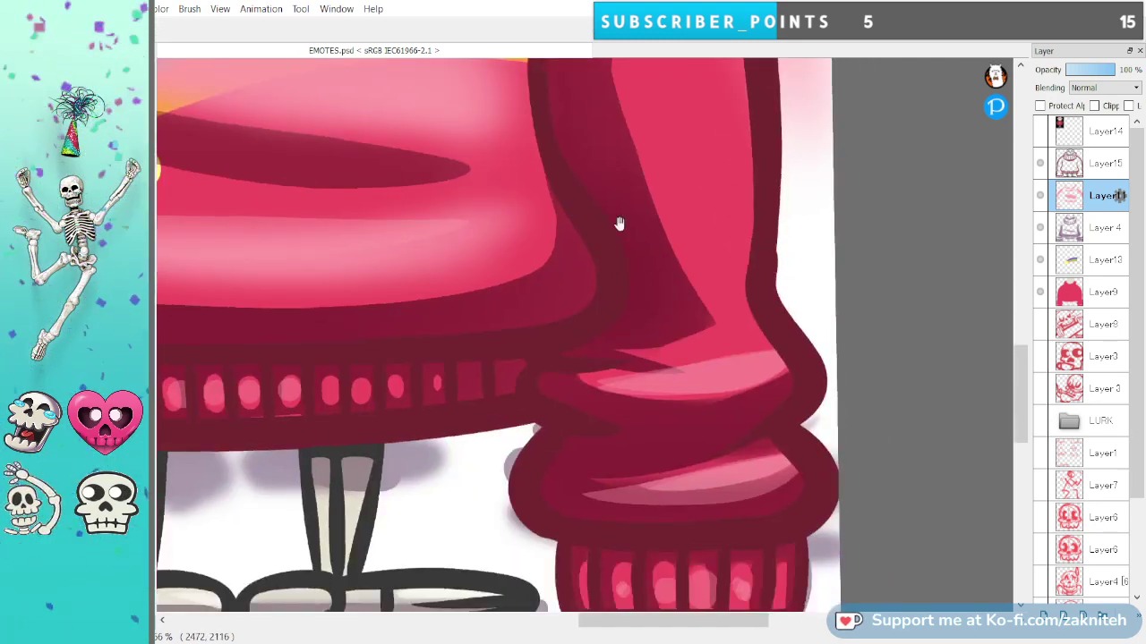
drag(476, 474, 596, 439)
drag(368, 461, 709, 435)
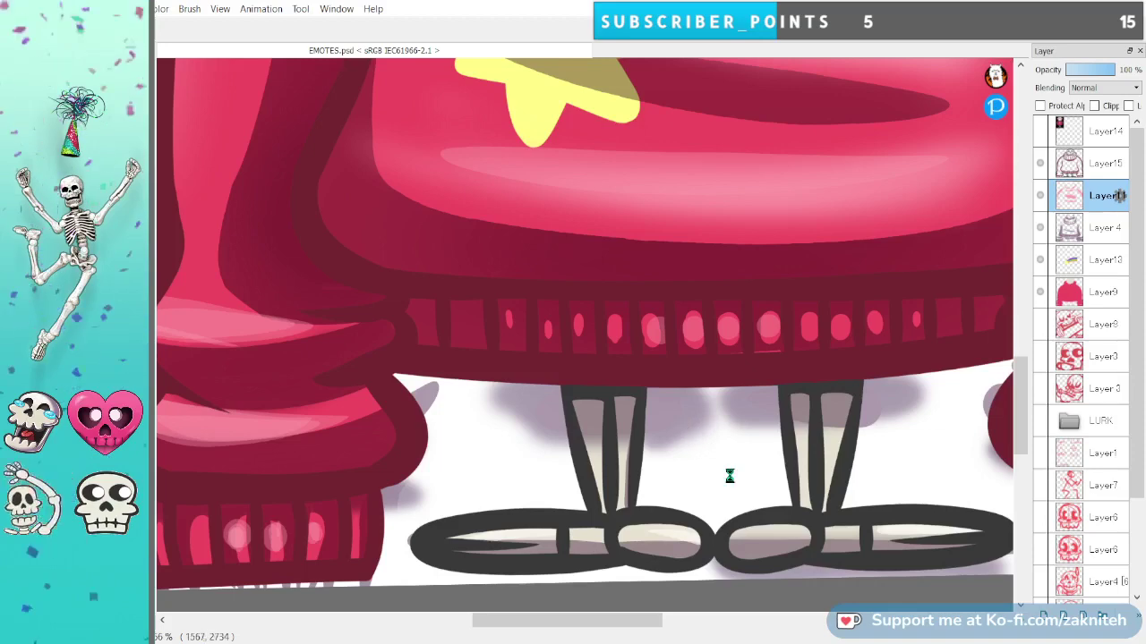
drag(730, 476, 811, 475)
drag(609, 439, 545, 511)
drag(688, 209, 637, 547)
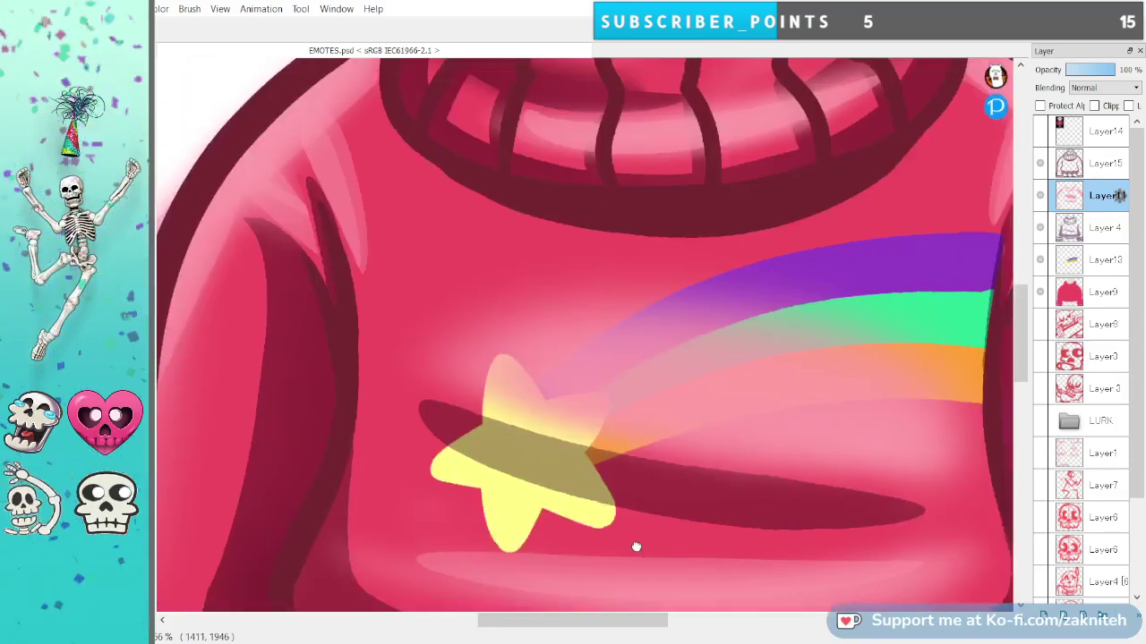
scroll(614, 520, up, 1)
scroll(622, 516, down, 4)
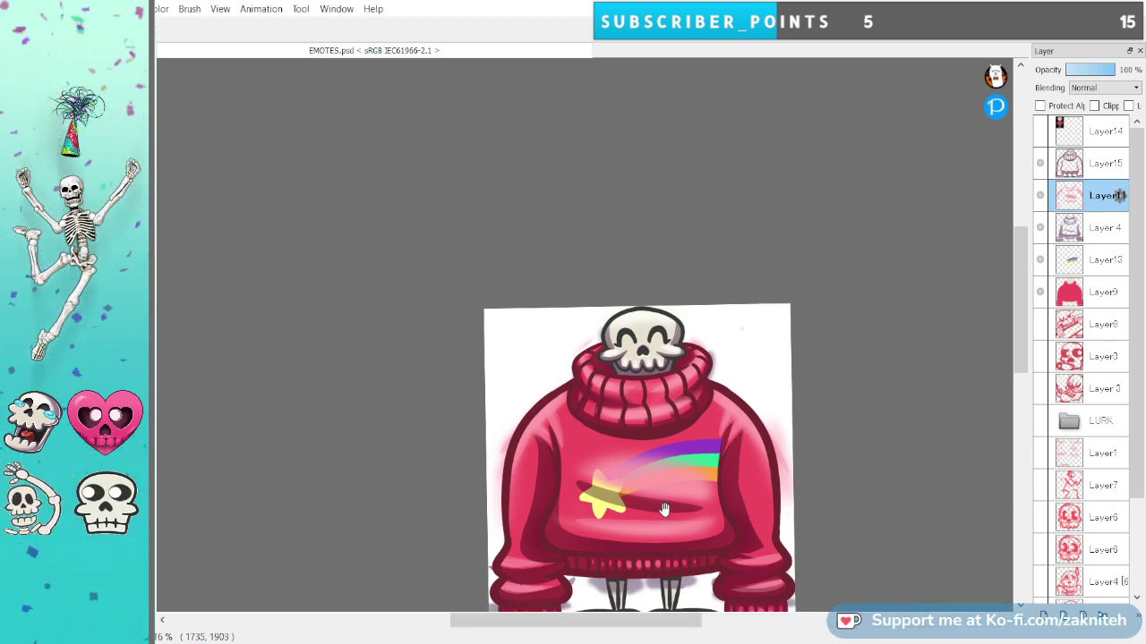
scroll(687, 444, up, 3)
scroll(686, 444, down, 5)
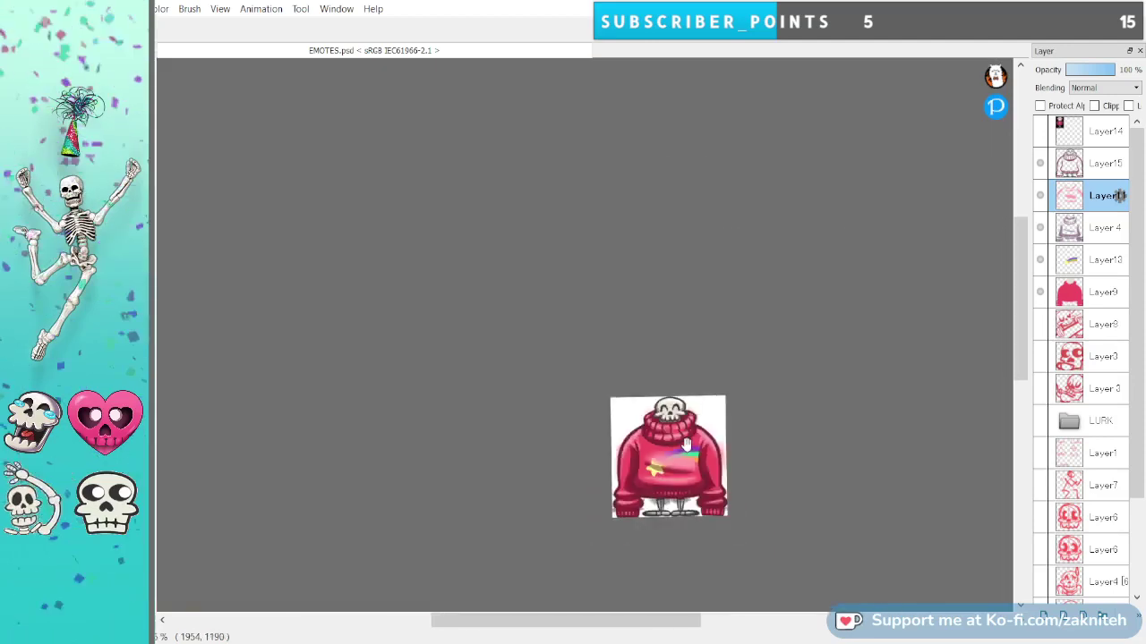
scroll(698, 470, down, 2)
scroll(713, 498, up, 4)
scroll(680, 467, down, 5)
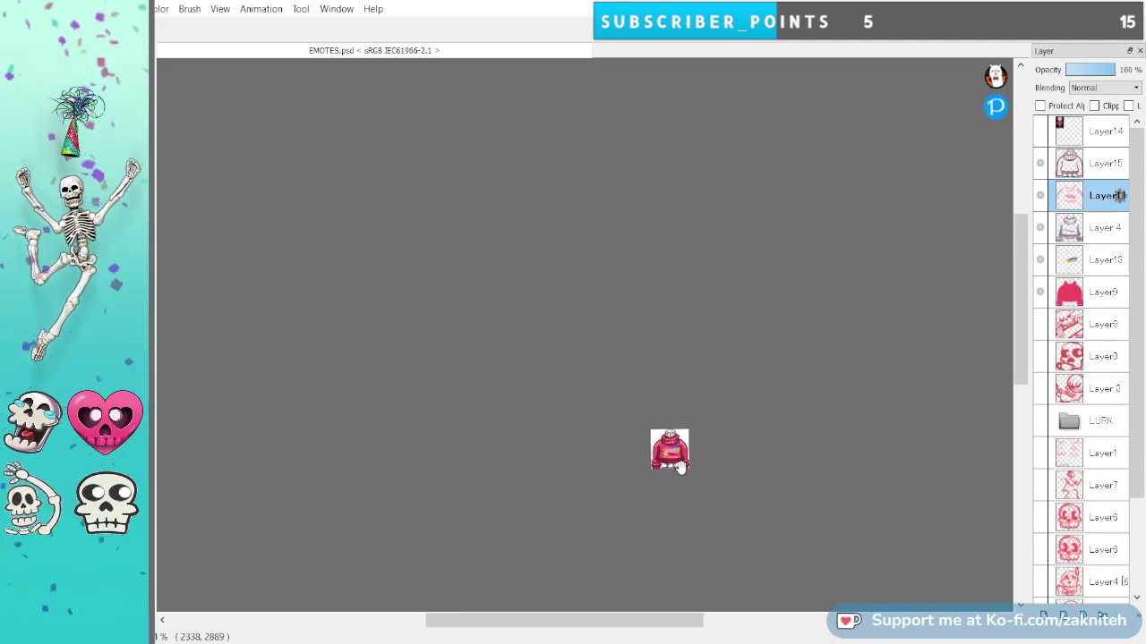
scroll(682, 469, down, 1)
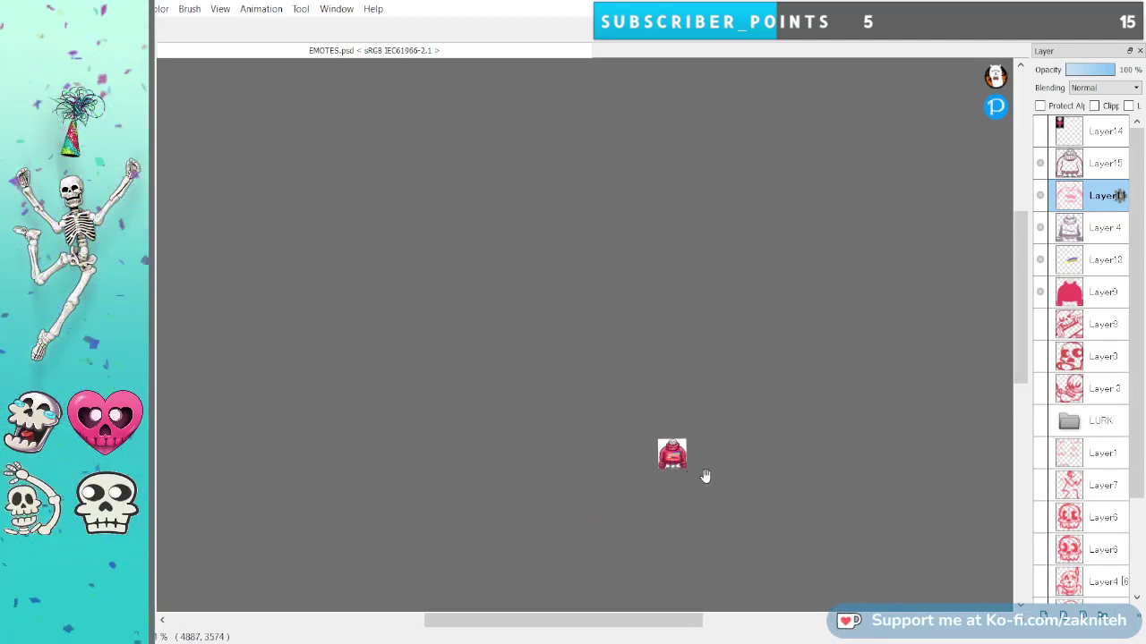
scroll(684, 466, up, 1)
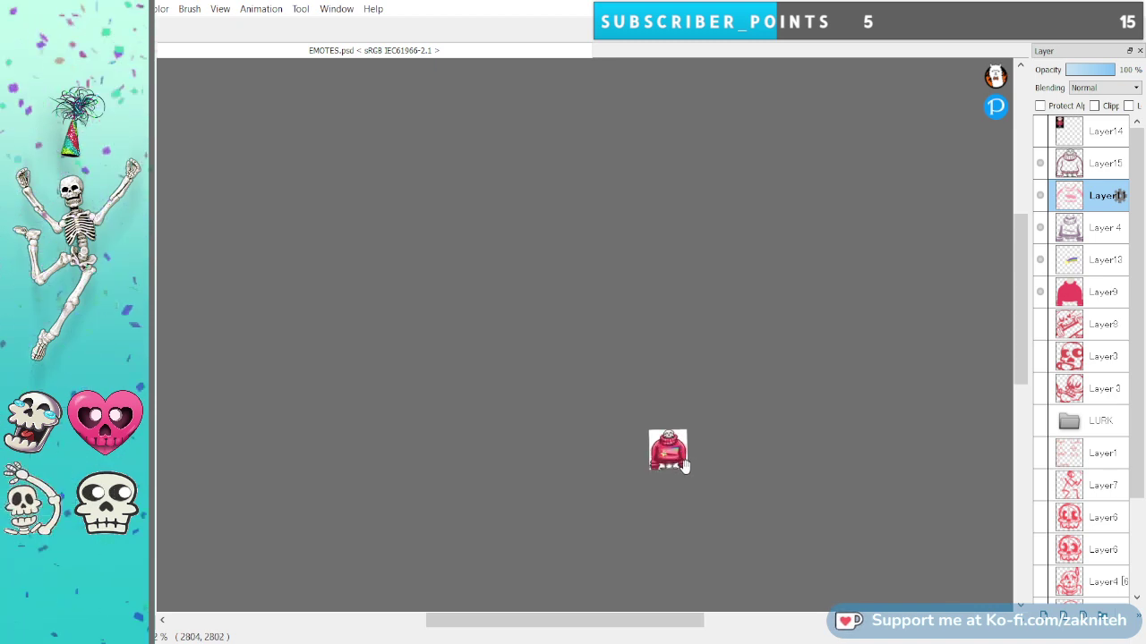
scroll(684, 466, up, 4)
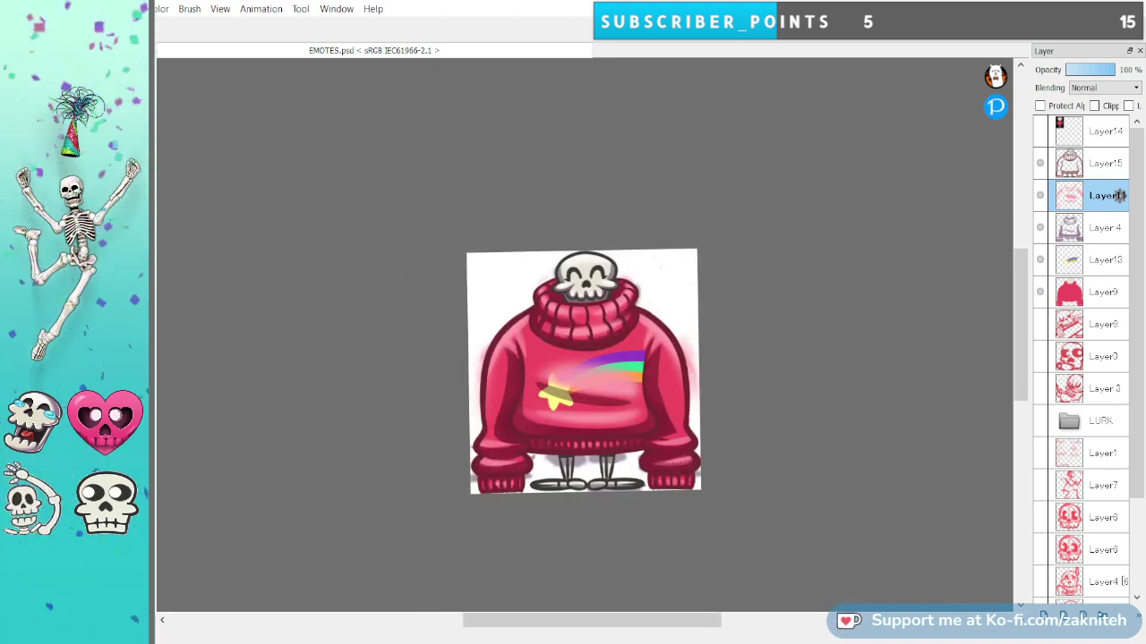
Save and close EMOTES.psd, and switch to the same file in Photoshop.
key(ctrl+s)
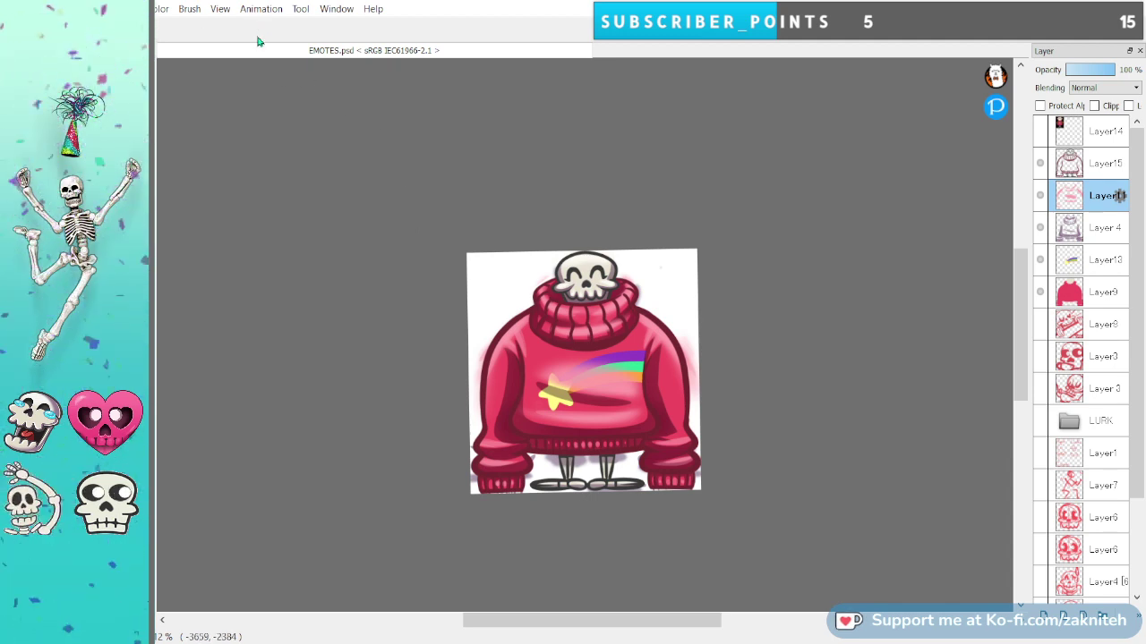
key(ctrl+w)
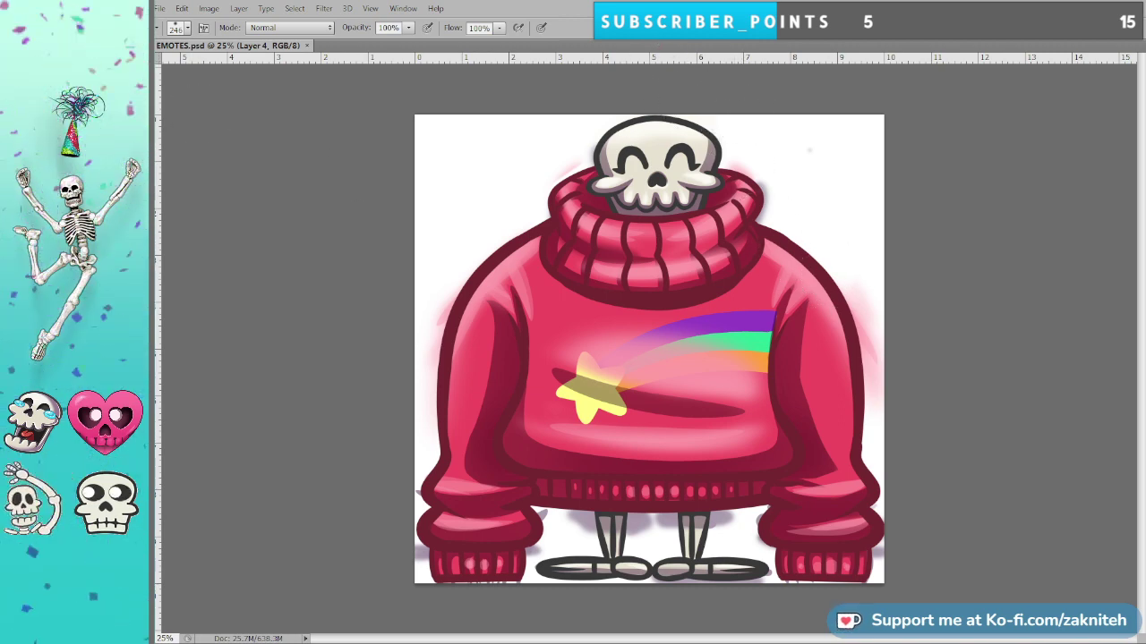
Select the empty area around the skeleton and sweater on Layer9 with the Magic Wand at tolerance 10.
key(w)
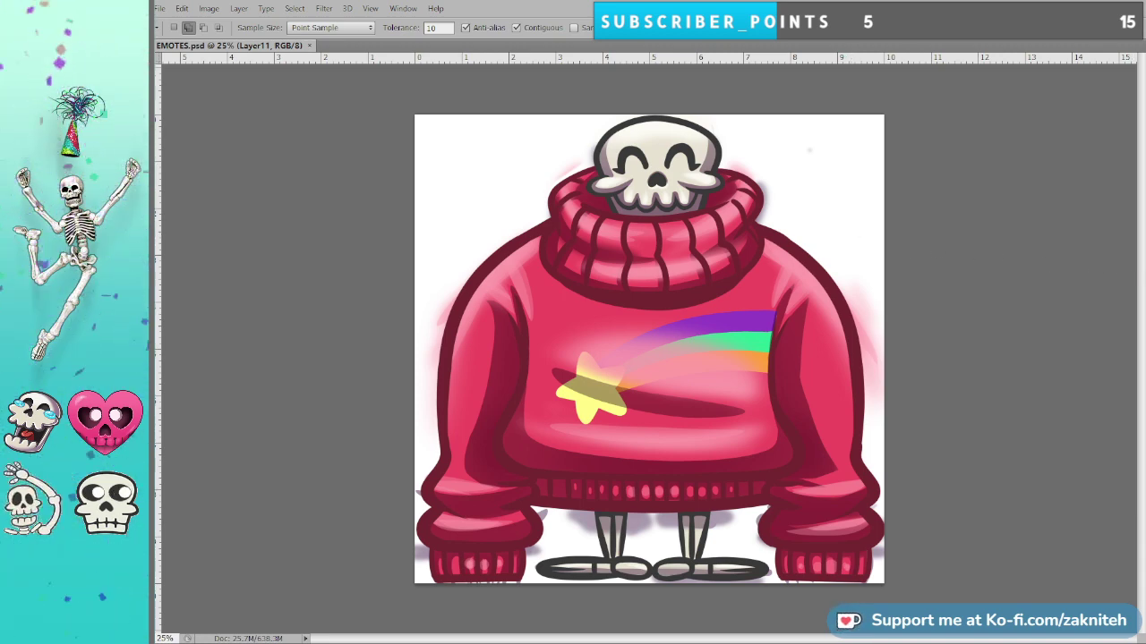
click(1142, 328)
click(814, 190)
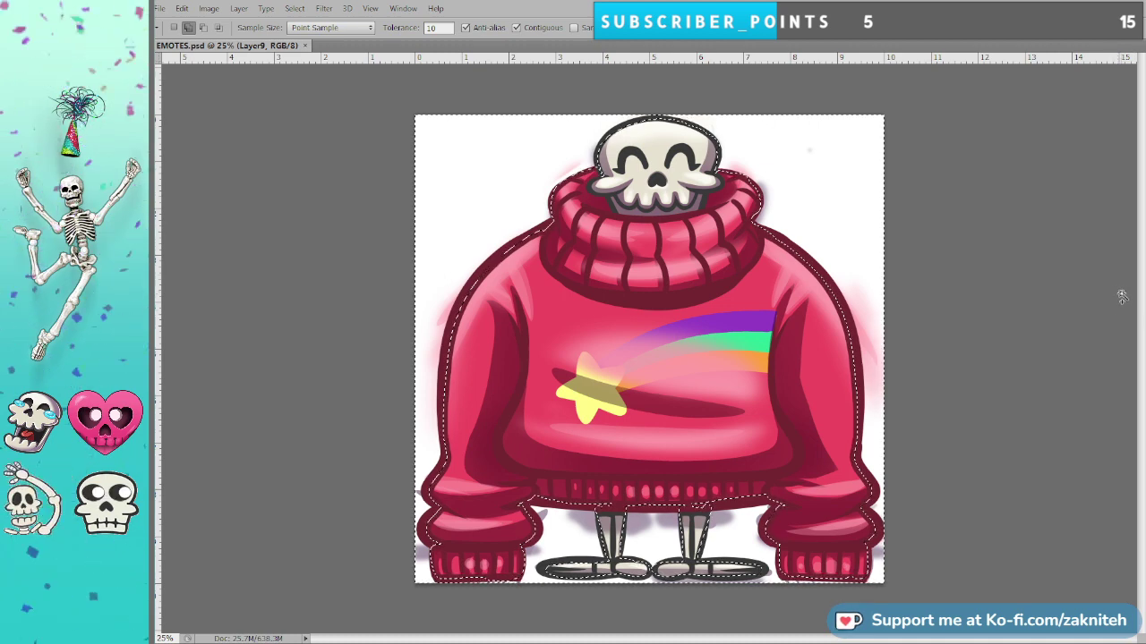
Delete the colour spilling outside the skeleton and sweater on Layer11 and Layer 4, and clear the selection.
key(alt+bracketright)
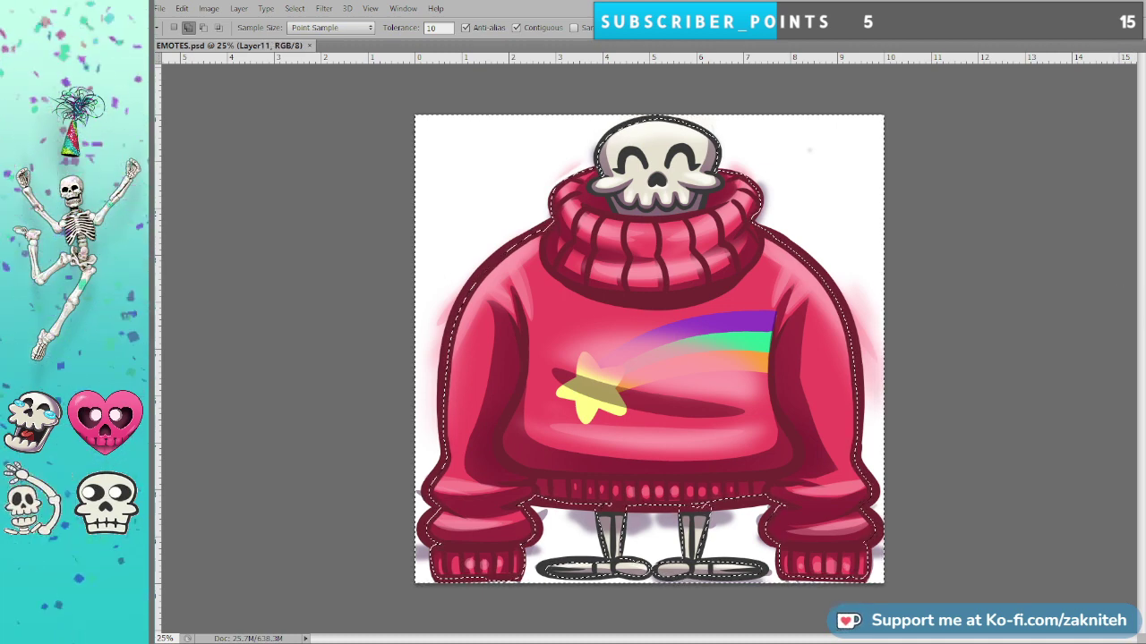
key(Delete)
key(alt+bracketleft)
key(Delete)
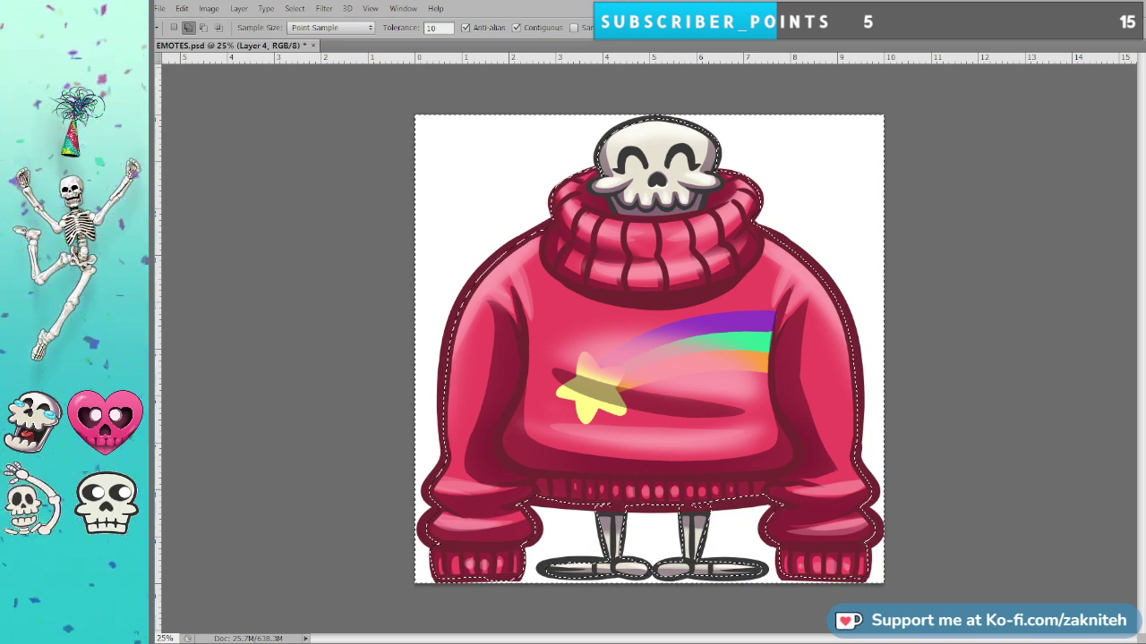
key(ctrl+d)
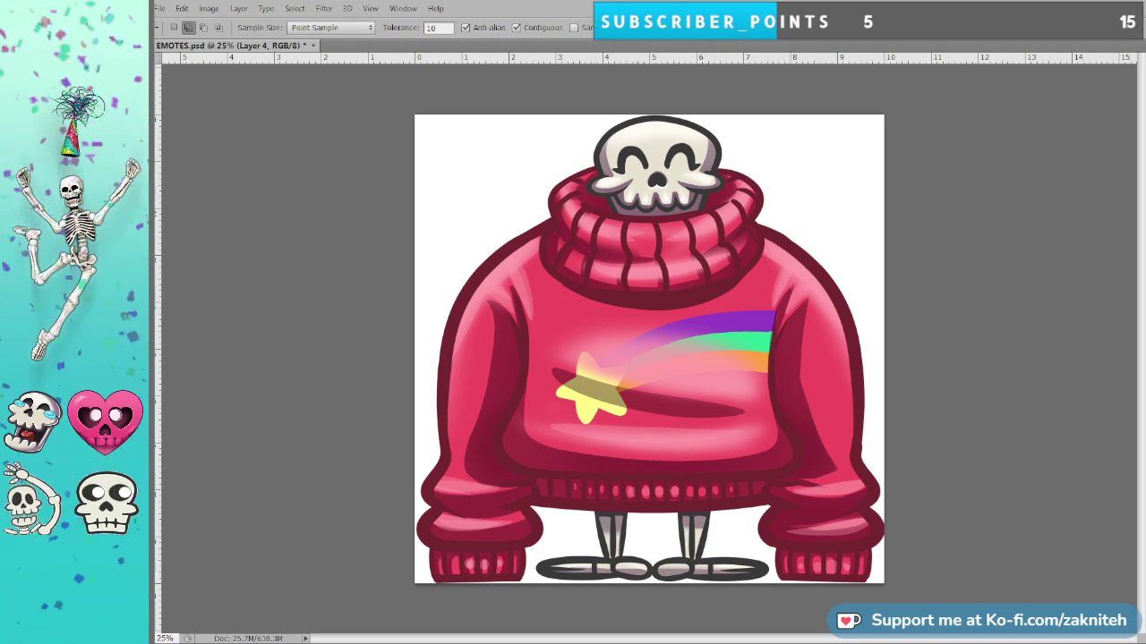
Cycle through blend modes for the Layer11 highlights to a brighter one, and set the layer's opacity to 70%.
key(ctrl+shift+alt+n)
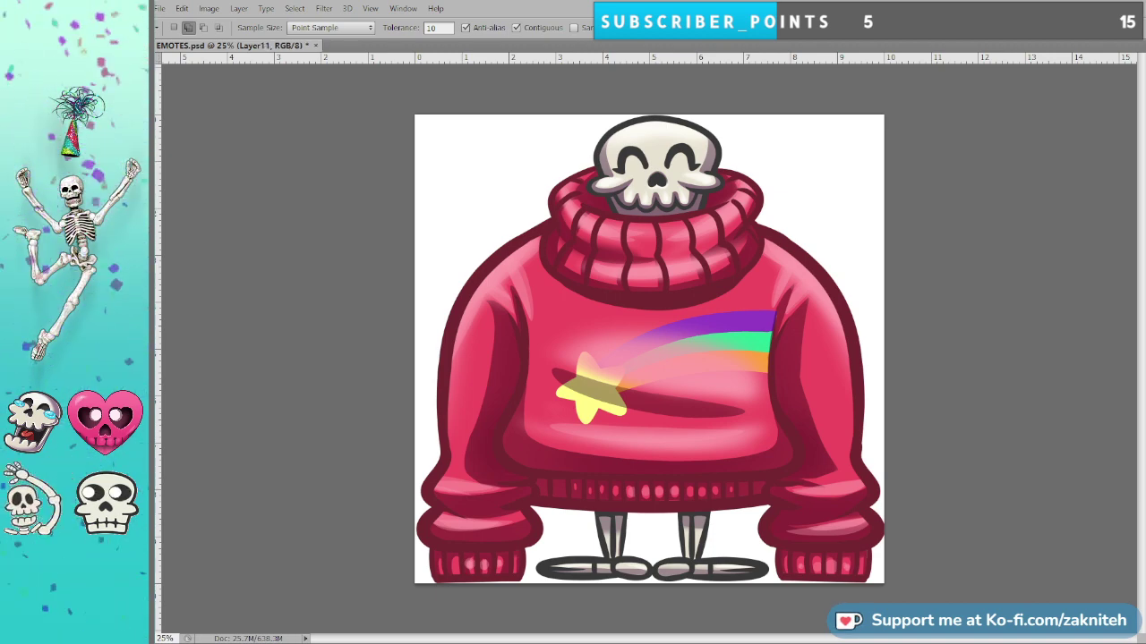
key(shift+plus)
key(shift+plus)
key(shift+plus)
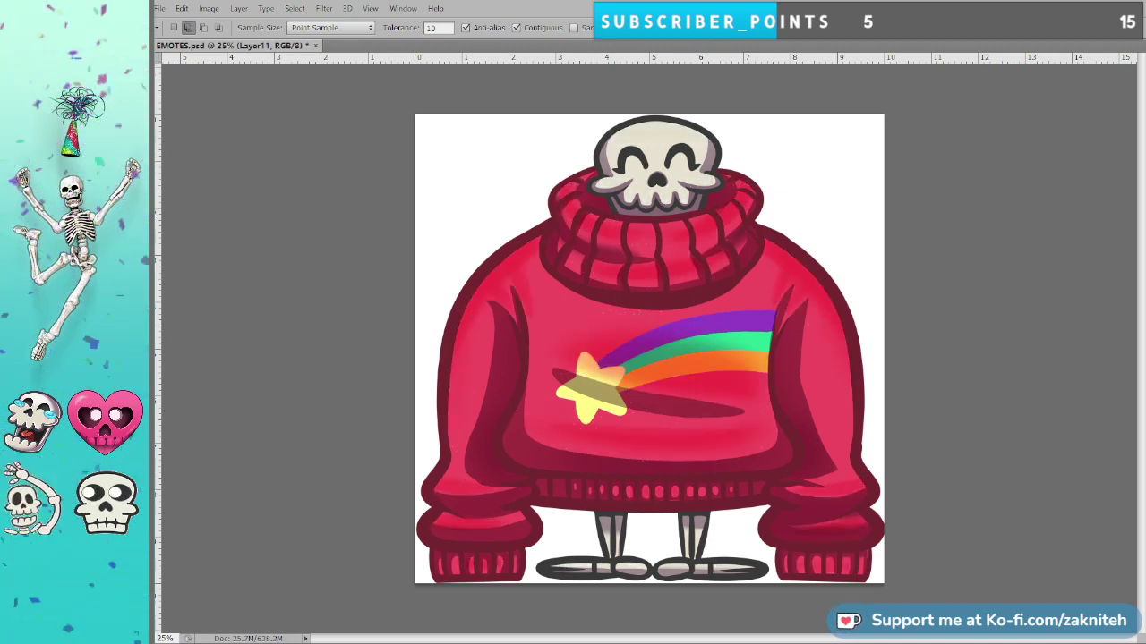
key(shift+plus)
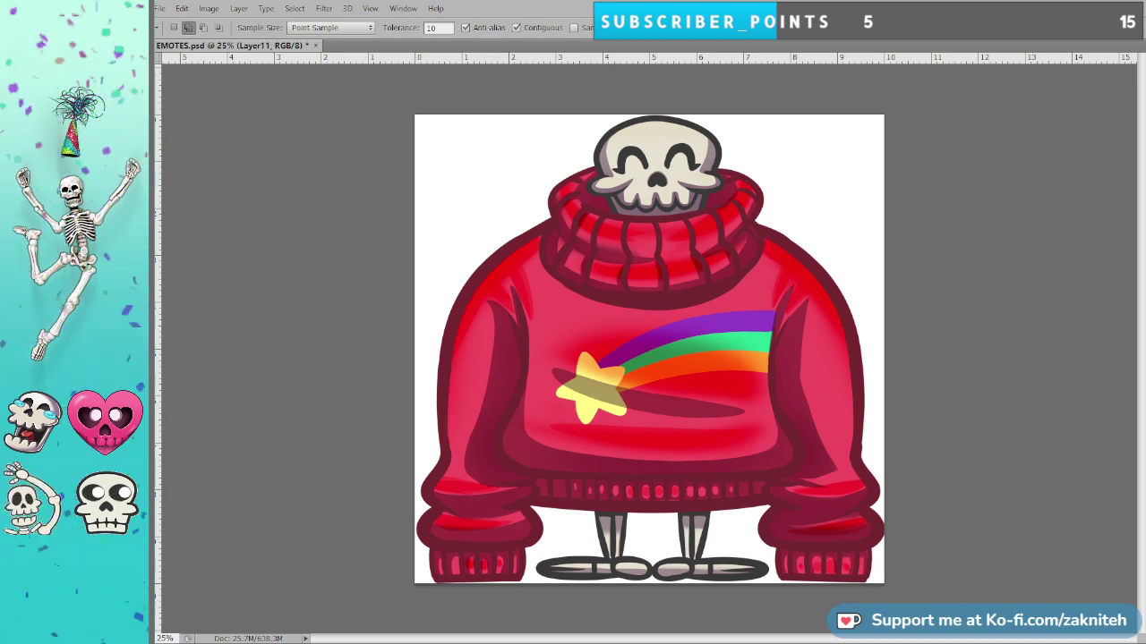
key(shift+plus)
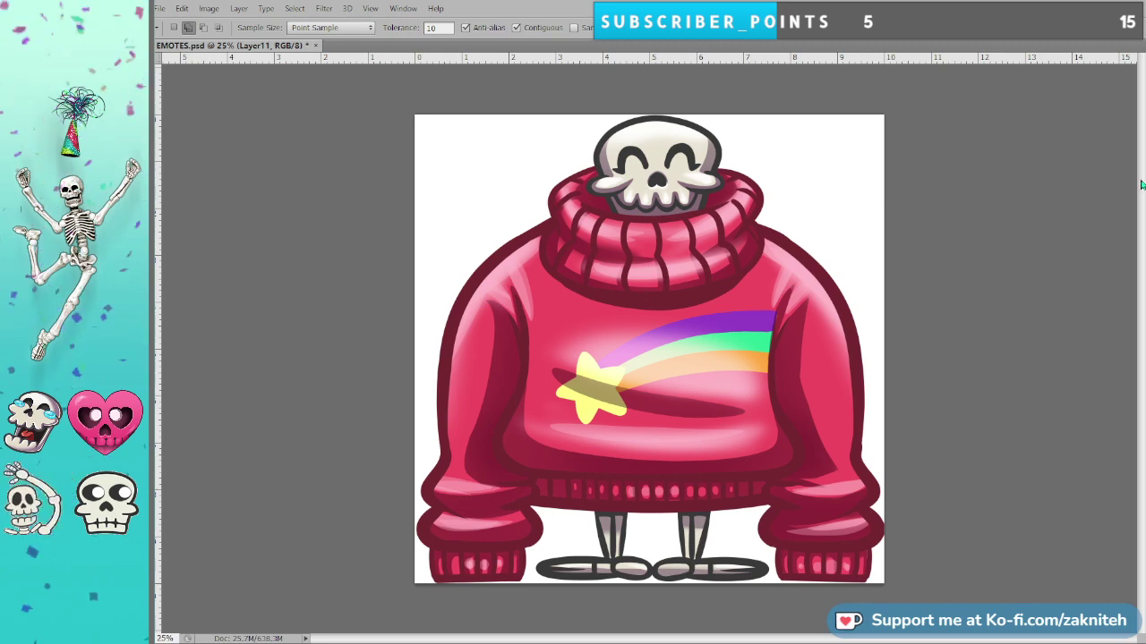
key(7)
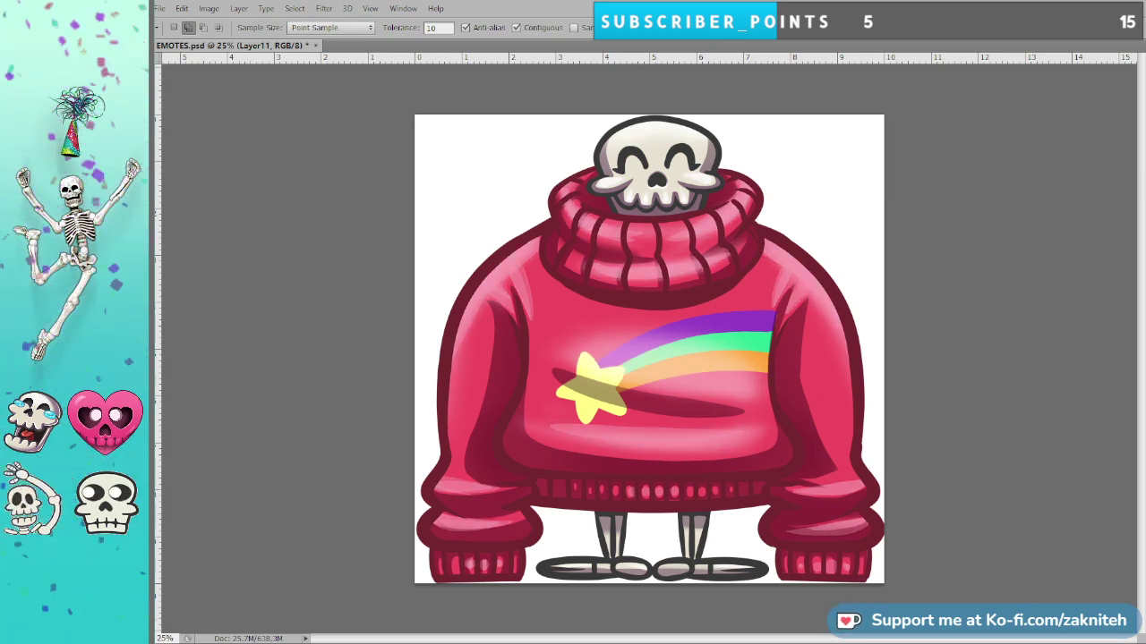
Compare variations of the sweater's highlights on Layer11, and check how the emote reads at a very small size.
key(i)
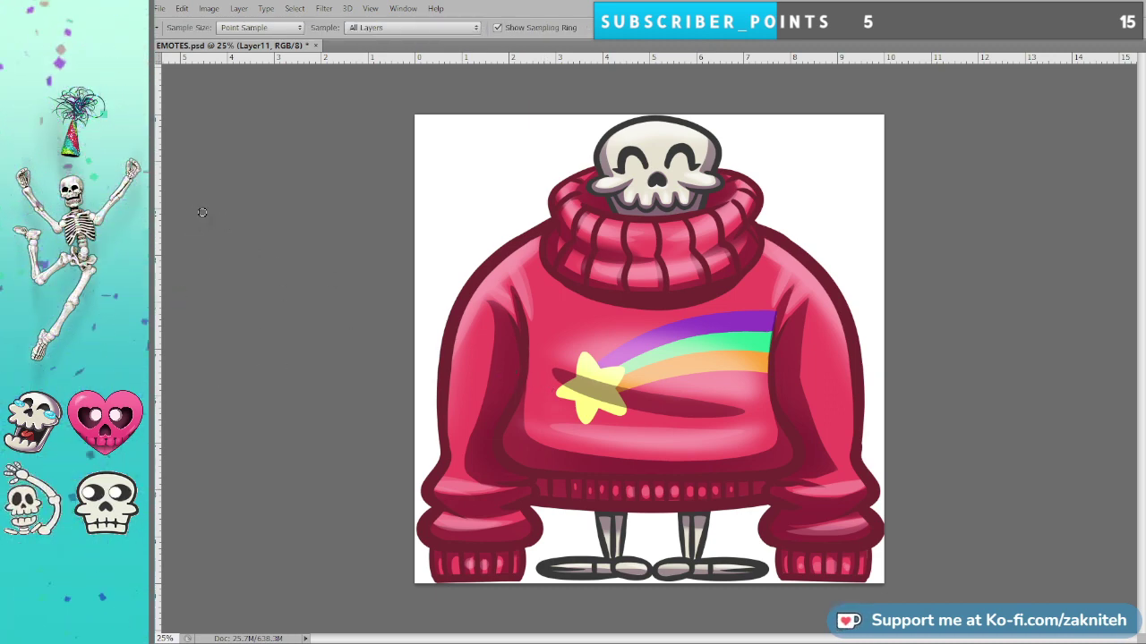
key(b)
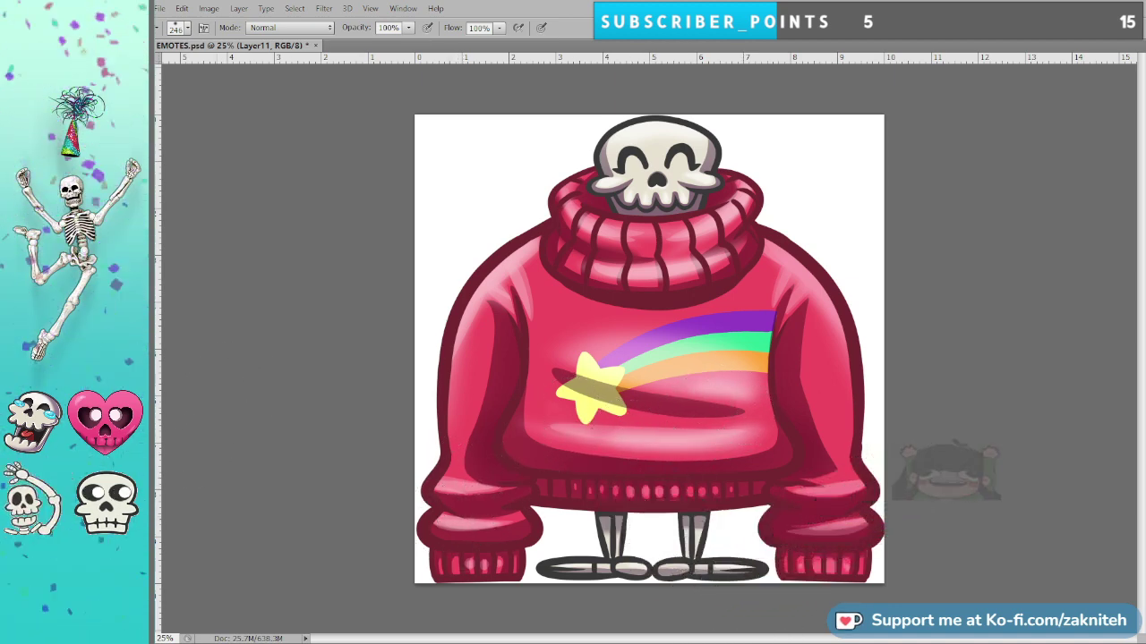
key(i)
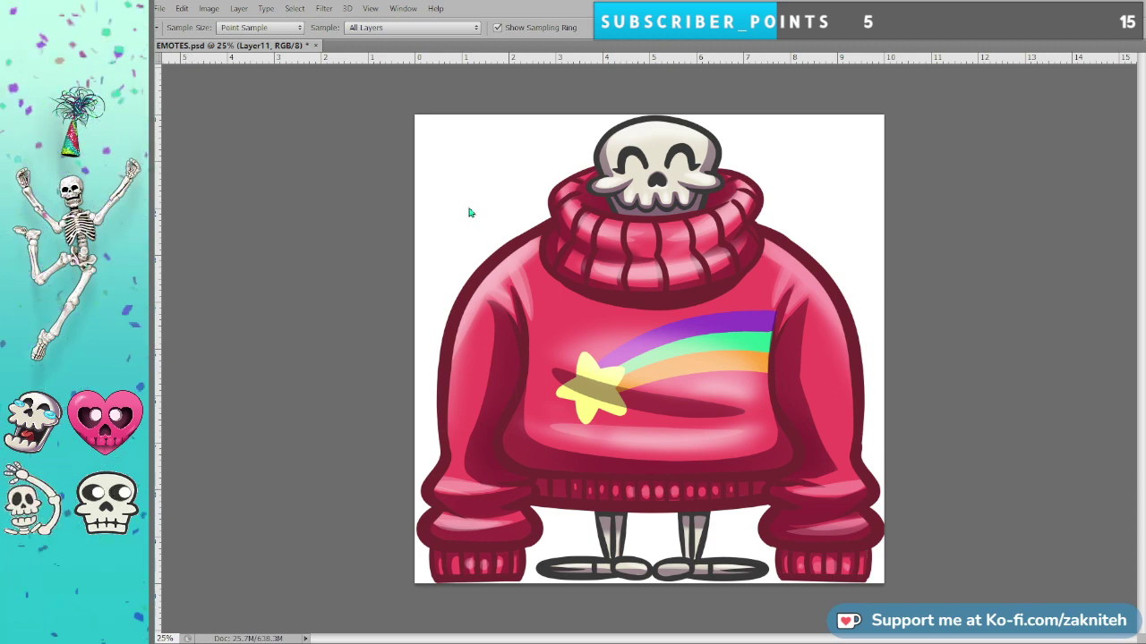
key(b)
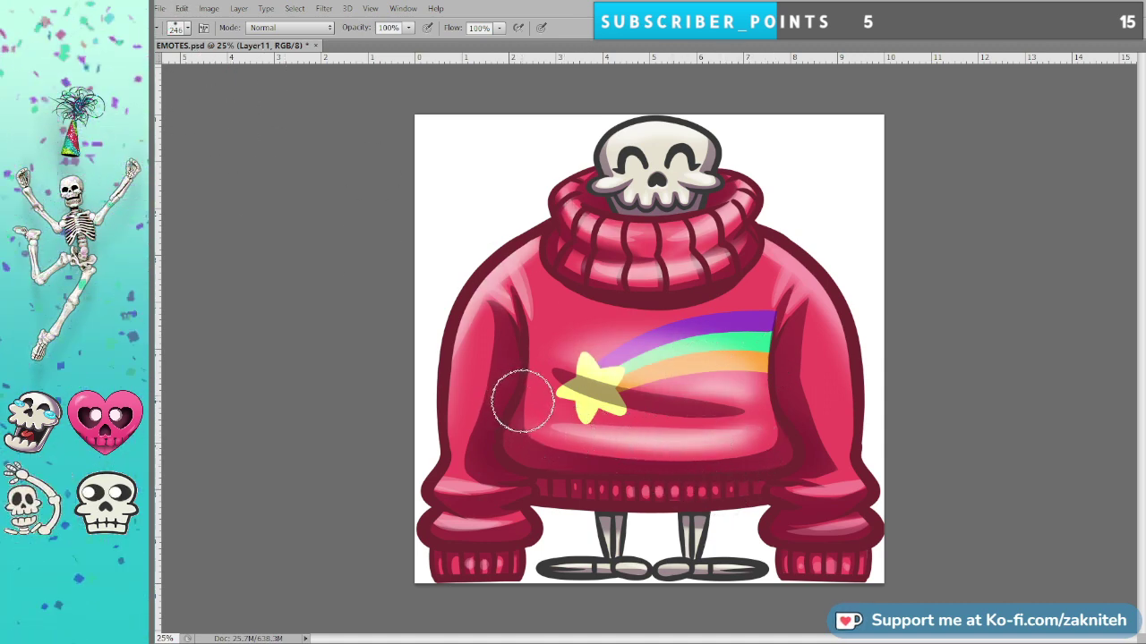
key(ctrl+z)
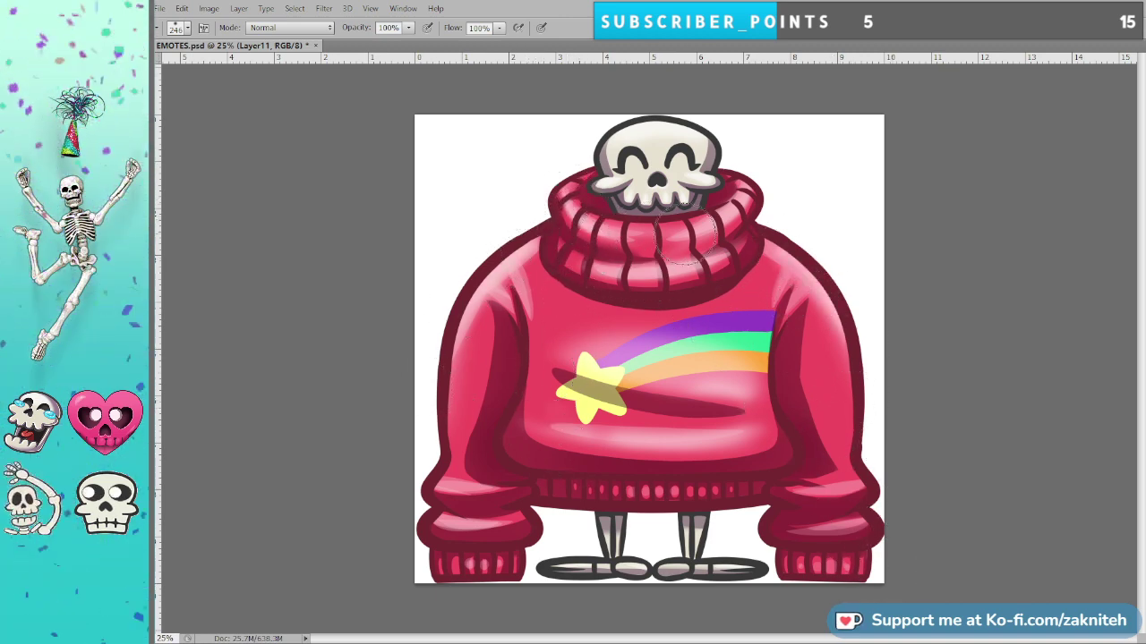
key(i)
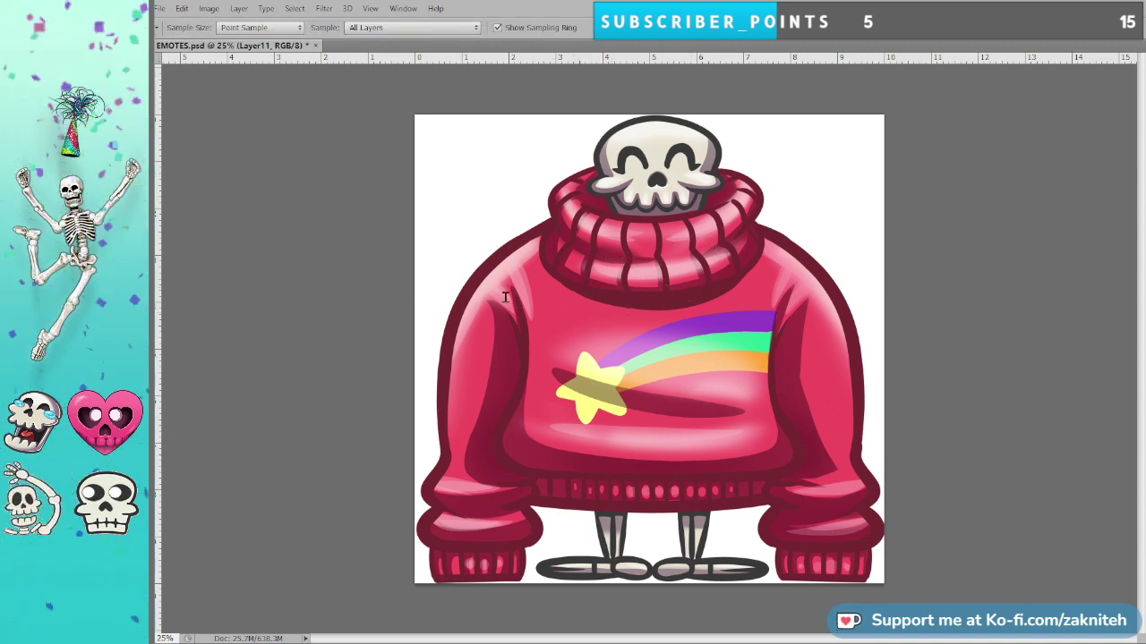
key(b)
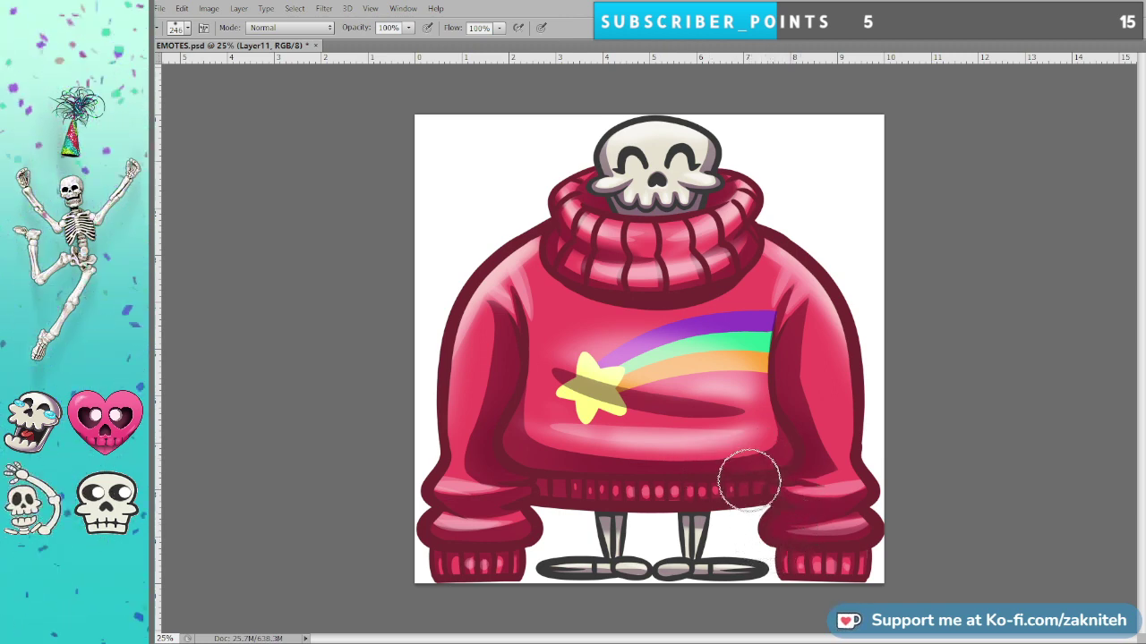
scroll(748, 483, down, 10)
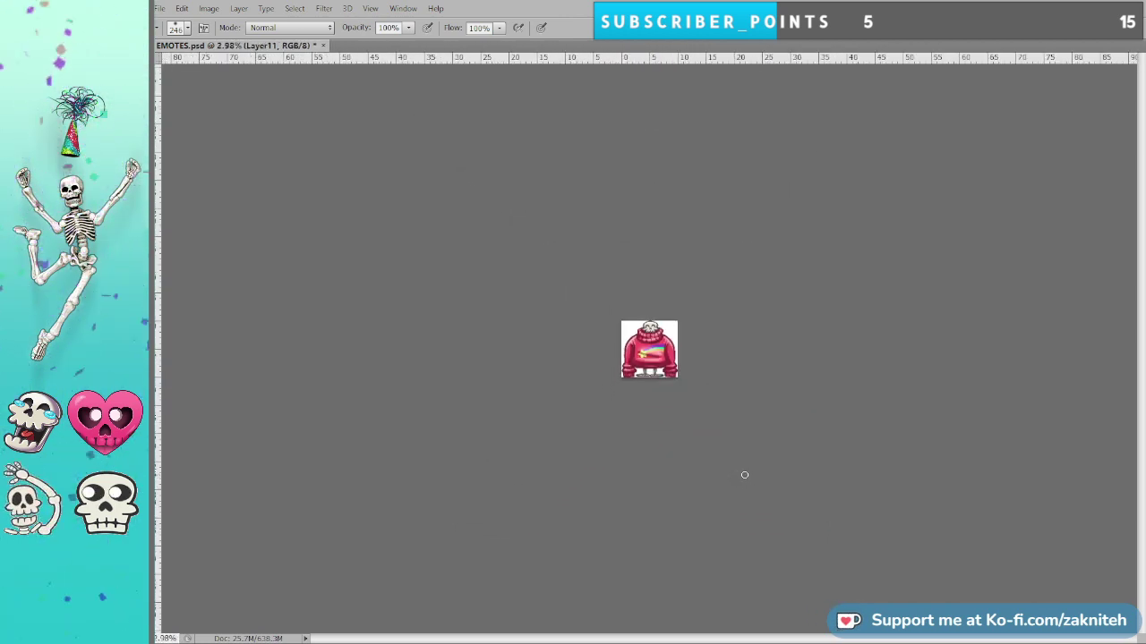
scroll(744, 475, up, 10)
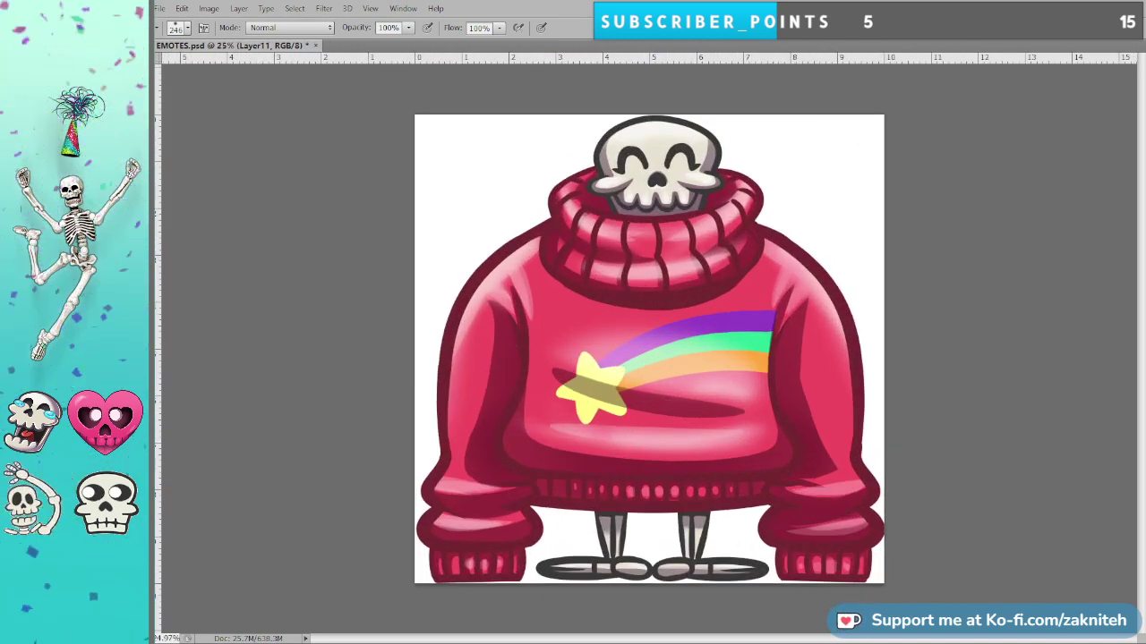
Lasso the sweater's upper chest, from below the collar down through the star and along the long dark fold.
key(l)
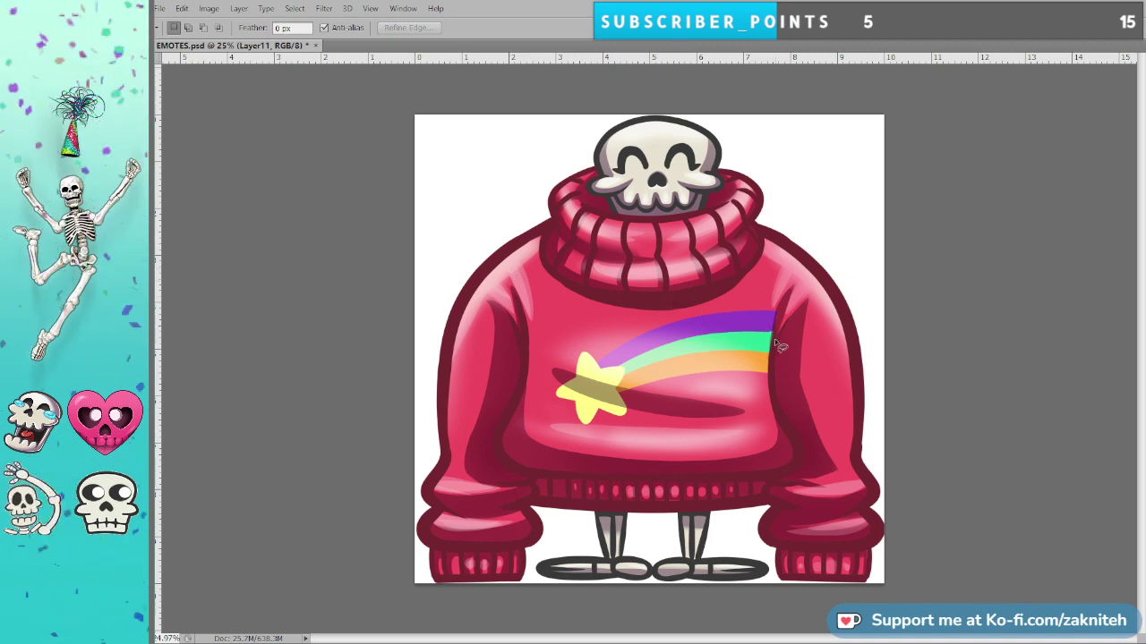
scroll(739, 421, up, 3)
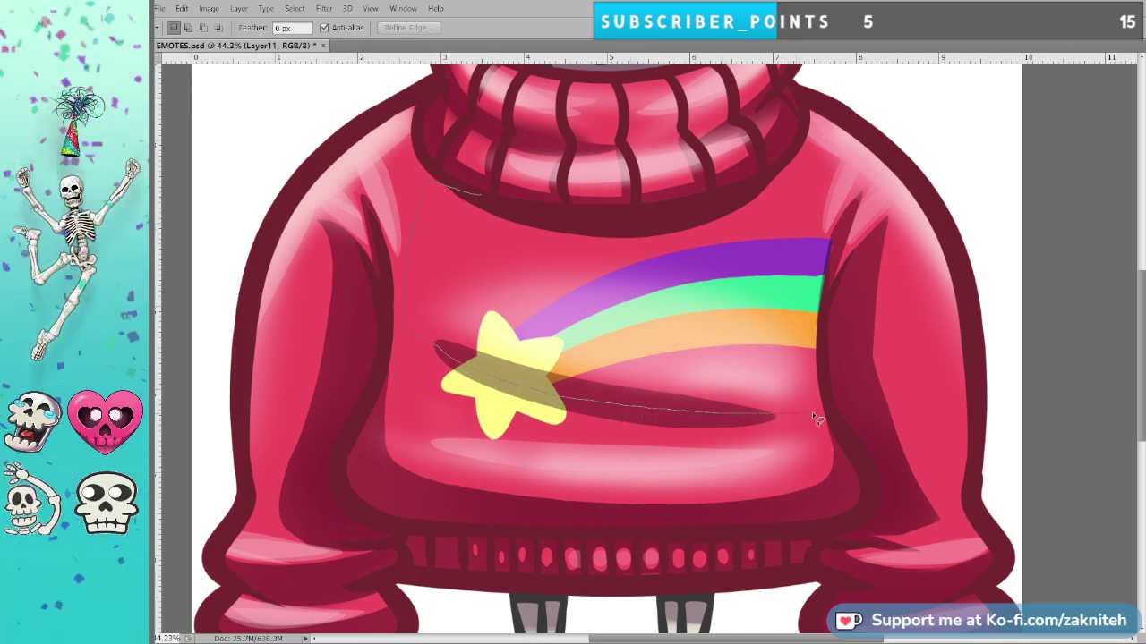
drag(830, 396, 828, 291)
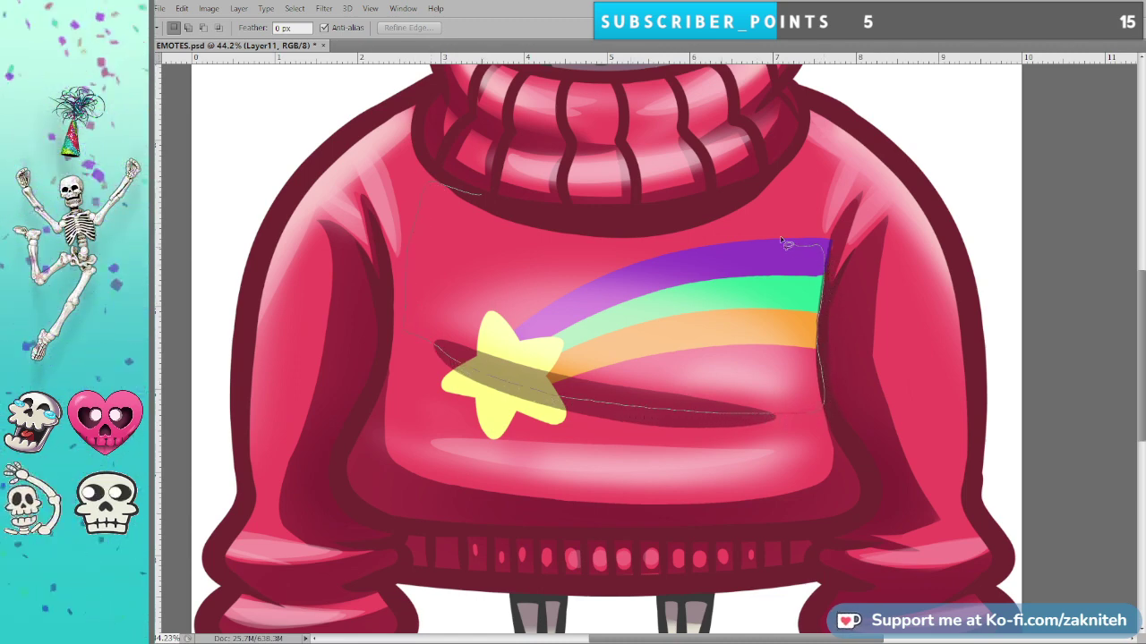
drag(505, 208, 478, 215)
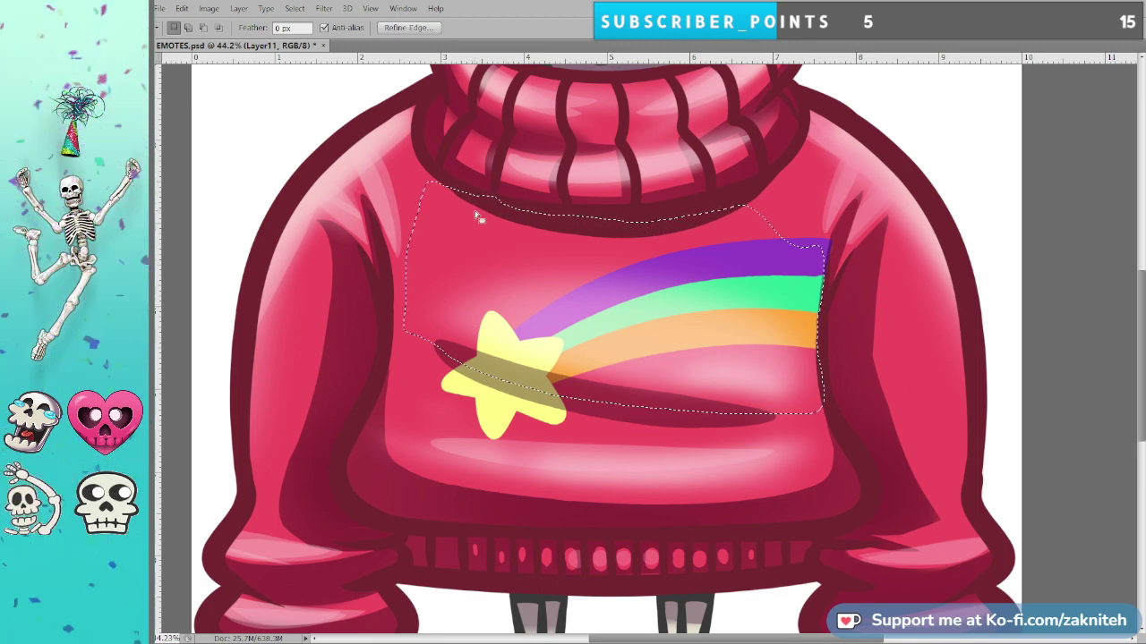
Paint a soft highlight on Layer11 inside the chest selection, around the star and under the rainbow, with a 380 px brush.
key(b)
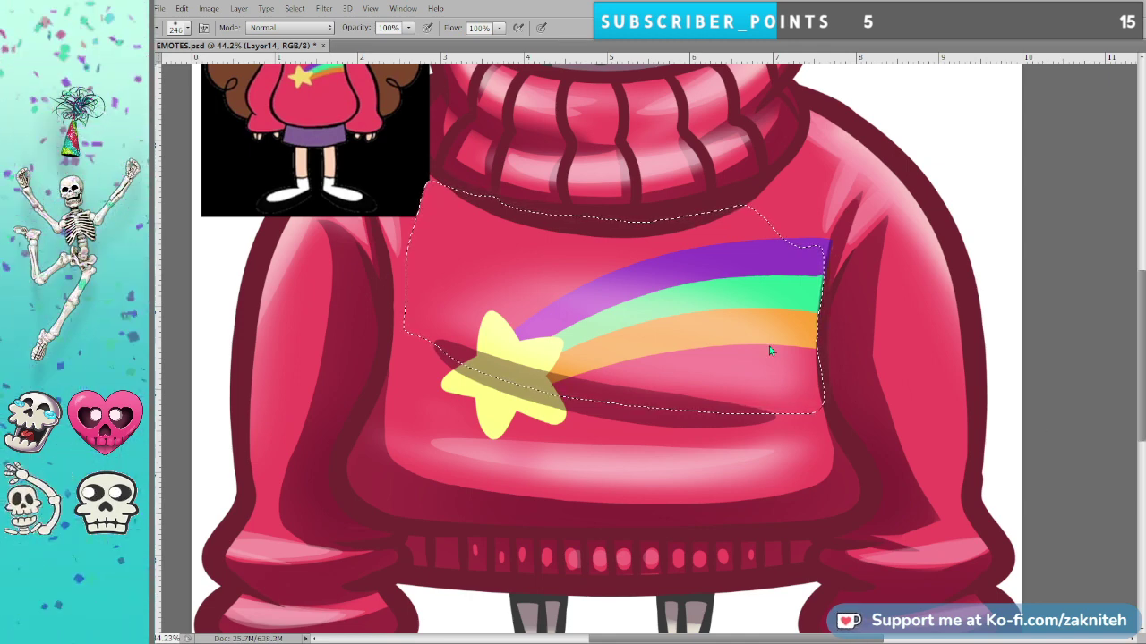
click(693, 252)
key(ctrl+shift+alt+n)
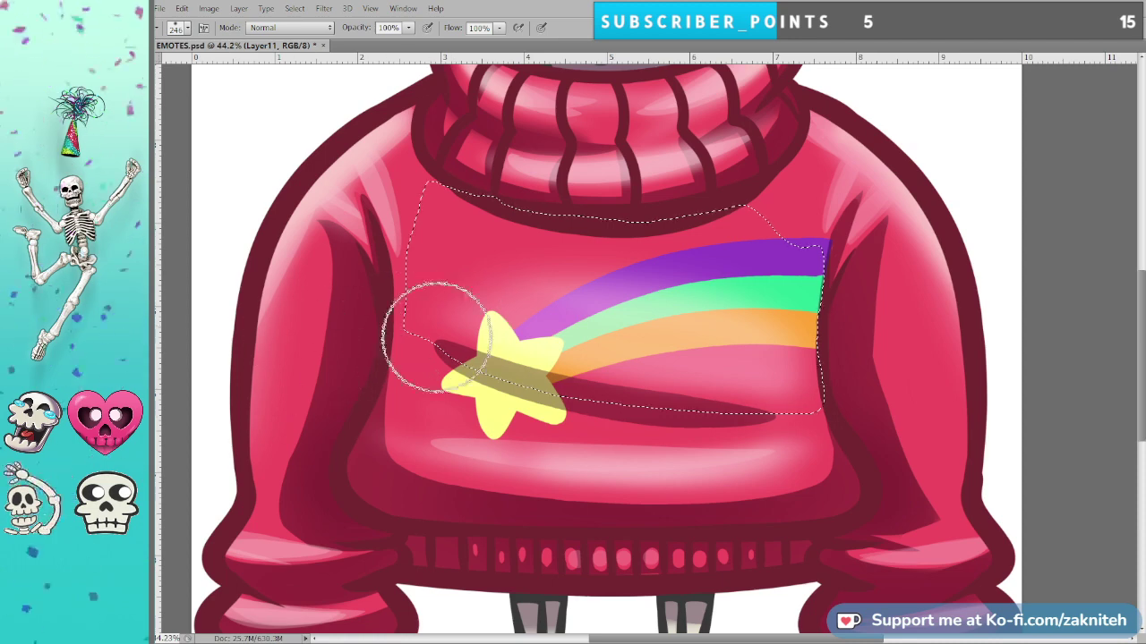
key(bracketright)
key(bracketright)
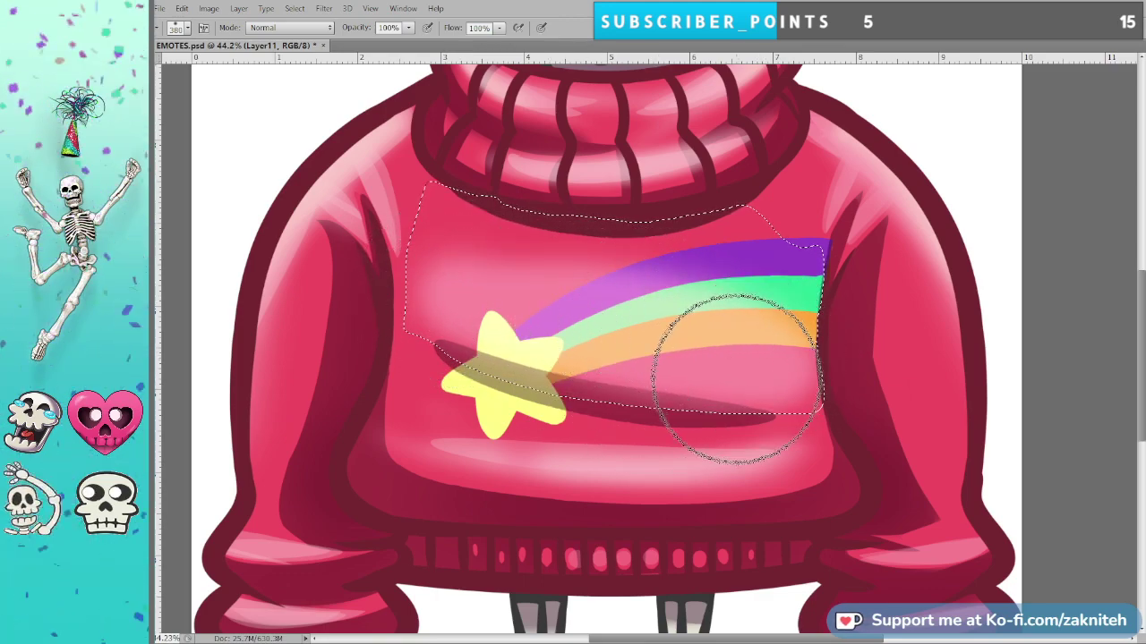
Fade the chest highlight over the outer end of the rainbow with a 463 px eraser at 38% opacity.
key(e)
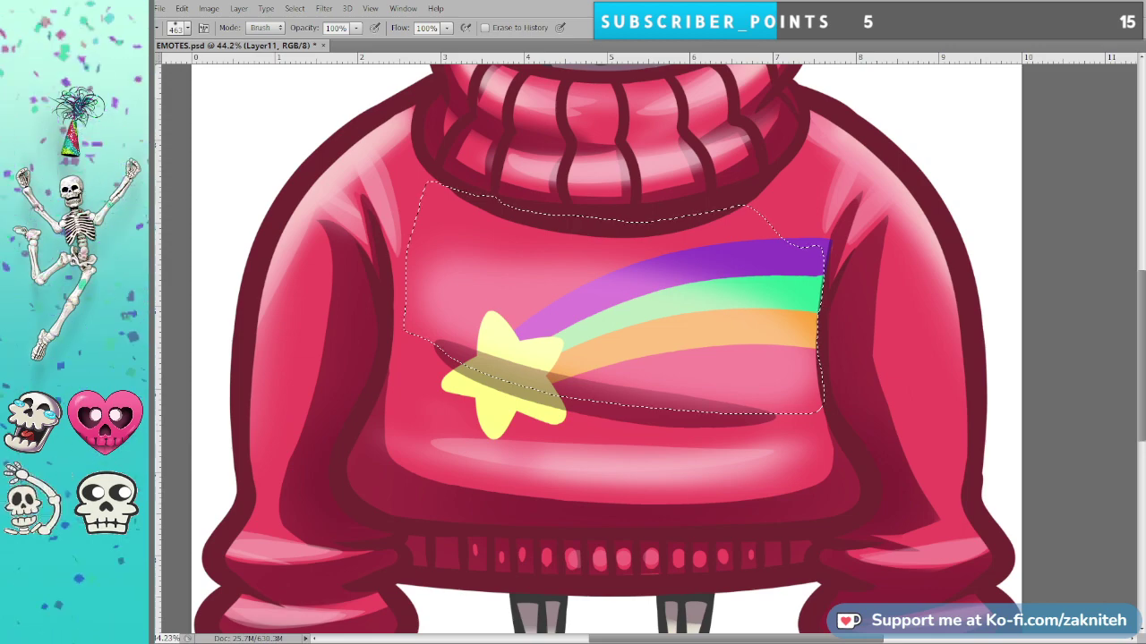
scroll(639, 294, down, 5)
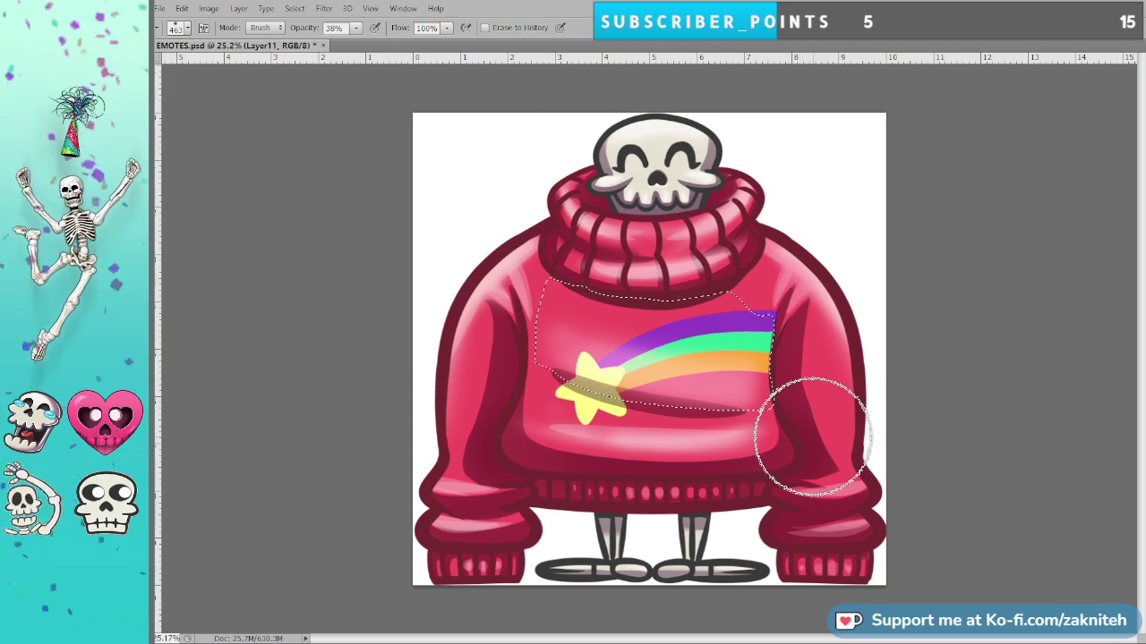
scroll(676, 426, up, 5)
scroll(676, 424, up, 3)
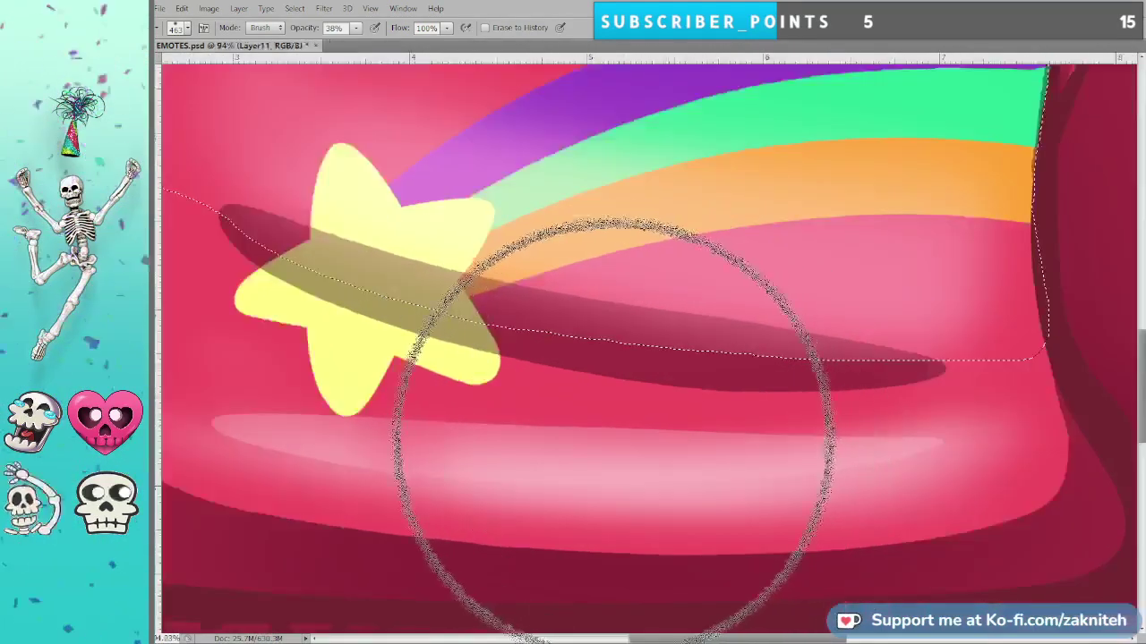
scroll(451, 430, down, 2)
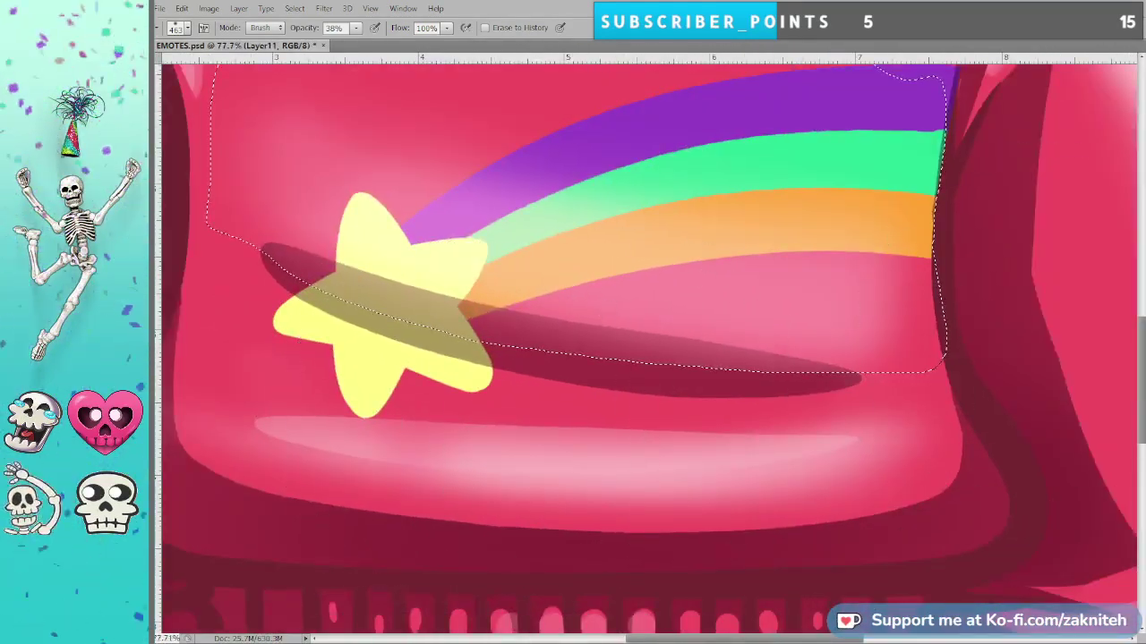
Clear the selection and soften the upper edge of the lower chest highlight with a 64 px eraser at 38% opacity.
key(ctrl+d)
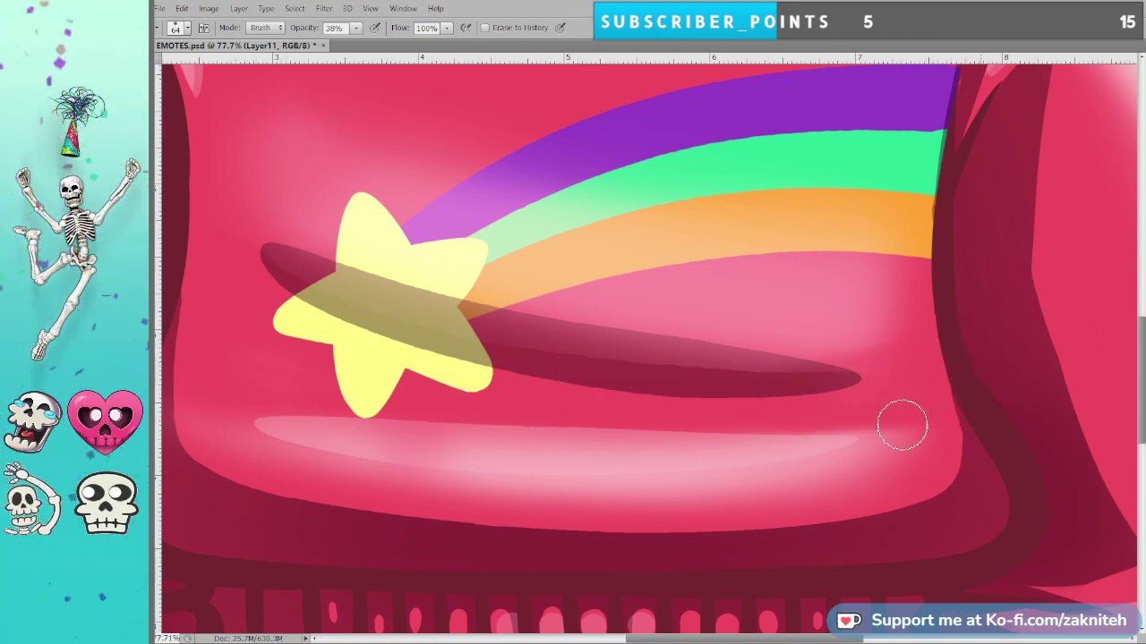
mouse_move(903, 422)
mouse_down()
mouse_move(646, 438)
mouse_move(268, 427)
mouse_up()
mouse_move(664, 639)
mouse_down()
mouse_move(614, 639)
mouse_move(796, 639)
mouse_up()
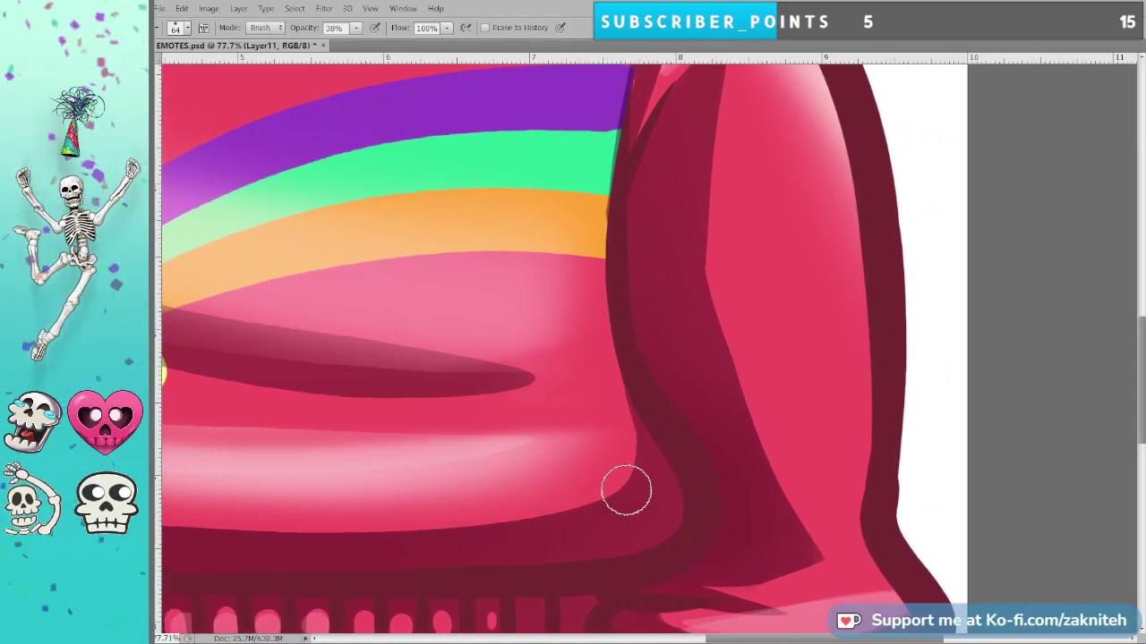